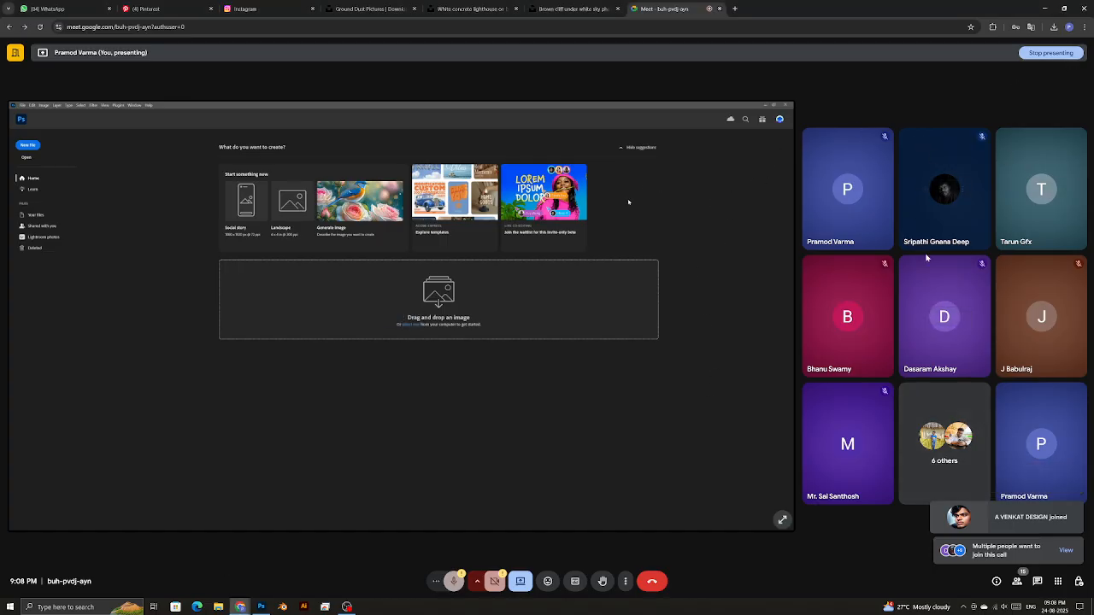
# - Open the Meet People panel showing the six people waiting to join the call
pyautogui.click(1063, 551)
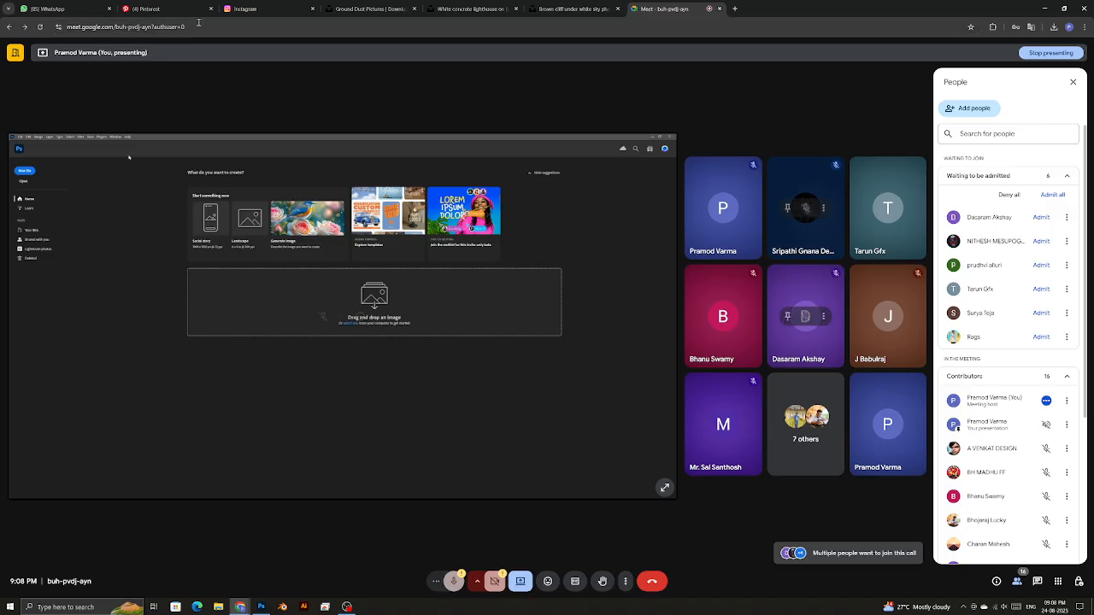
pyautogui.hotkey('ctrl', '1')
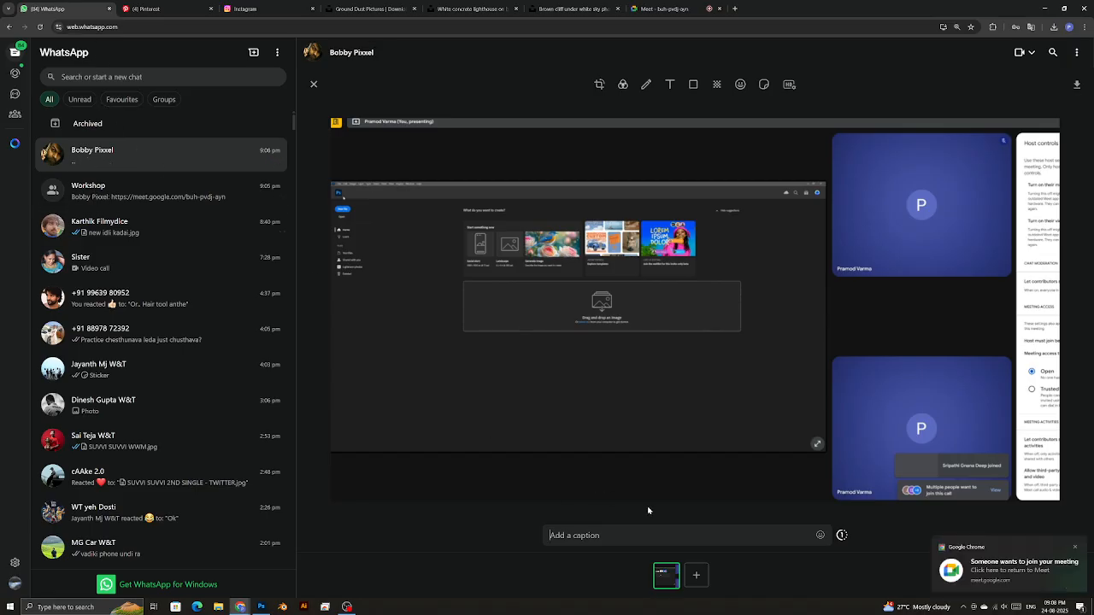
# - Send the pasted meeting screenshot in the open WhatsApp chat
pyautogui.press('Return')
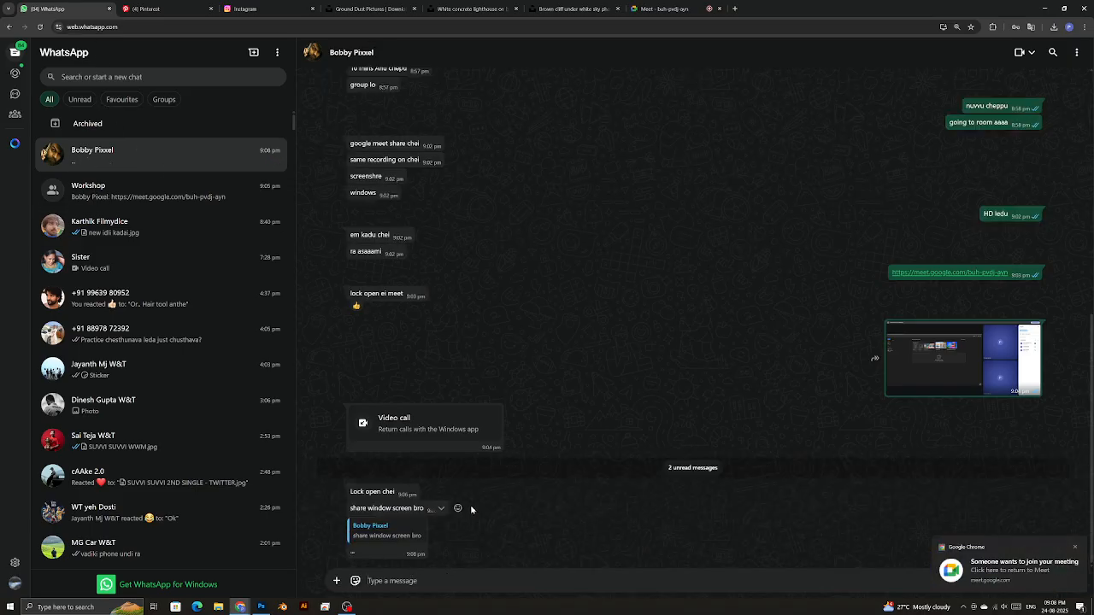
pyautogui.hotkey('alt', 'Tab')
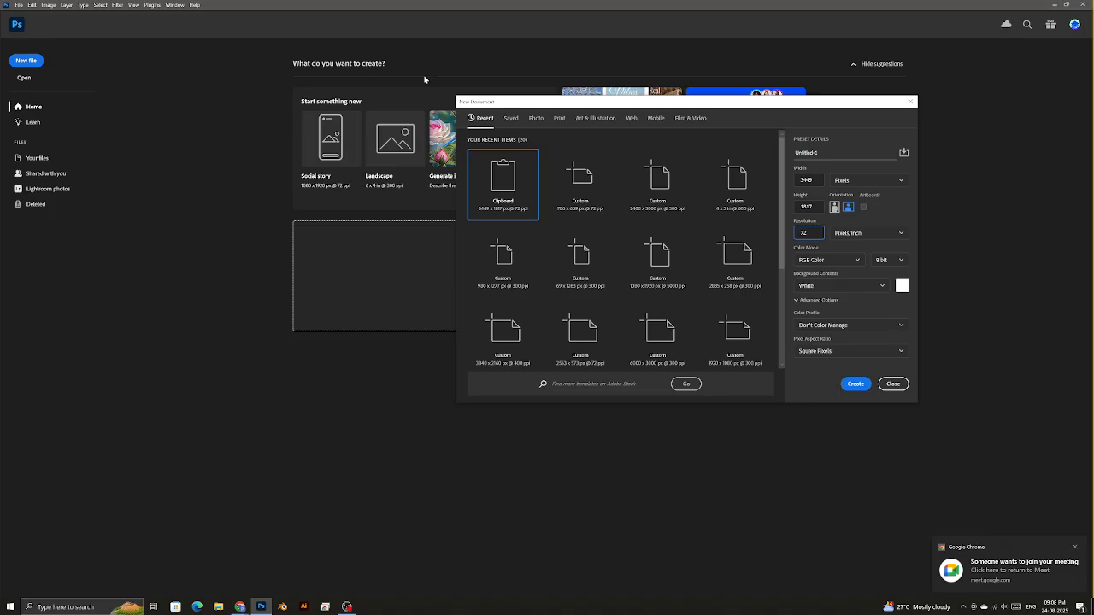
pyautogui.hotkey('alt', 'Tab')
pyautogui.hotkey('alt', 'Tab')
pyautogui.hotkey('alt', 'Tab')
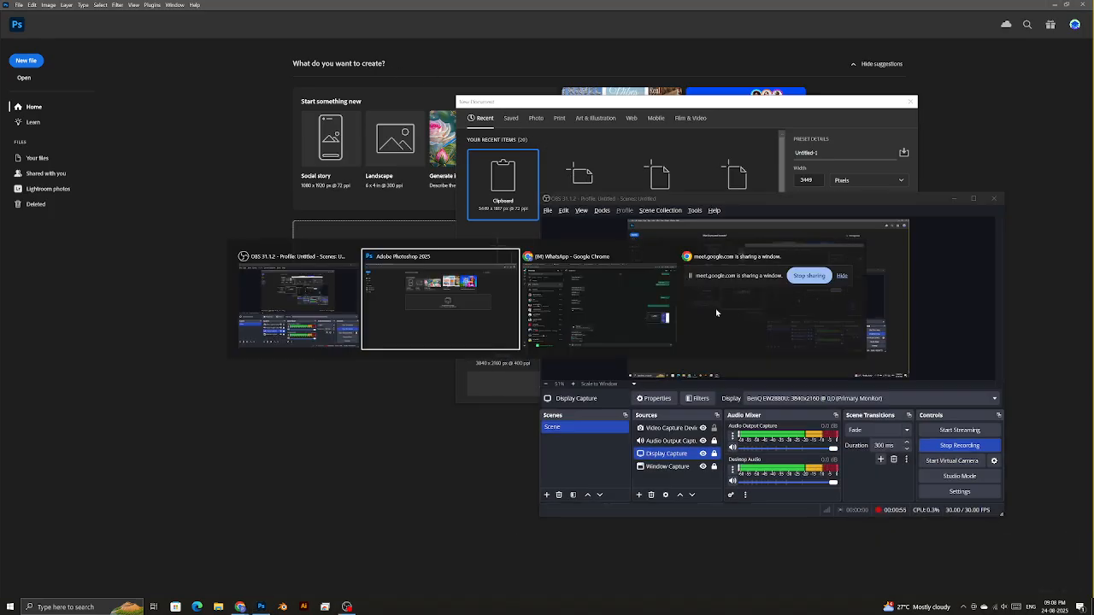
pyautogui.hotkey('alt', 'Tab')
# - Switch the Meet presentation to share the entire screen
pyautogui.click(726, 7)
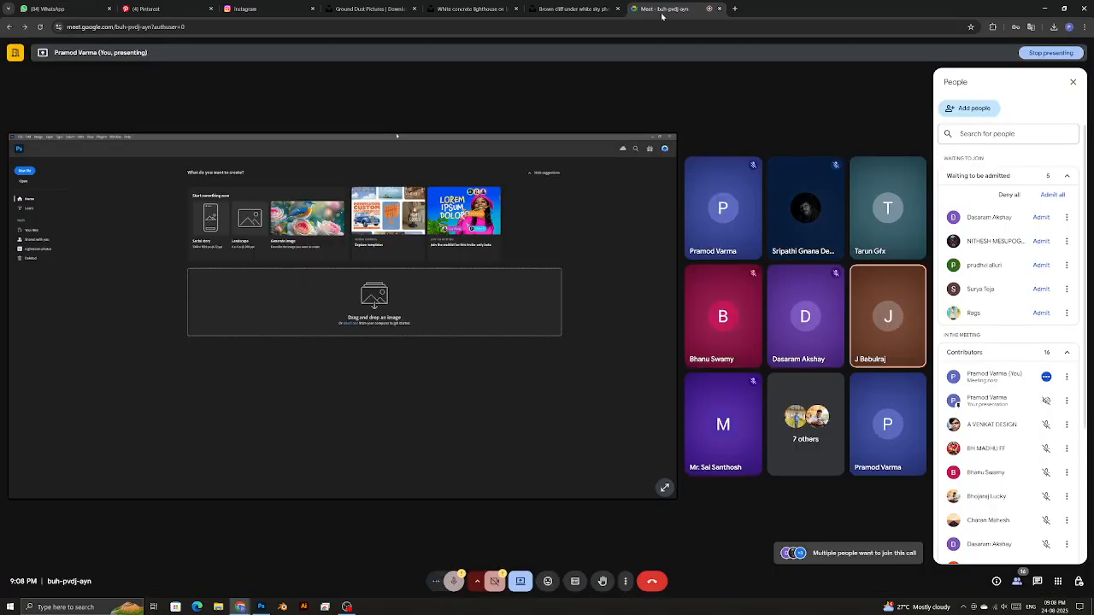
pyautogui.click(520, 581)
pyautogui.click(557, 530)
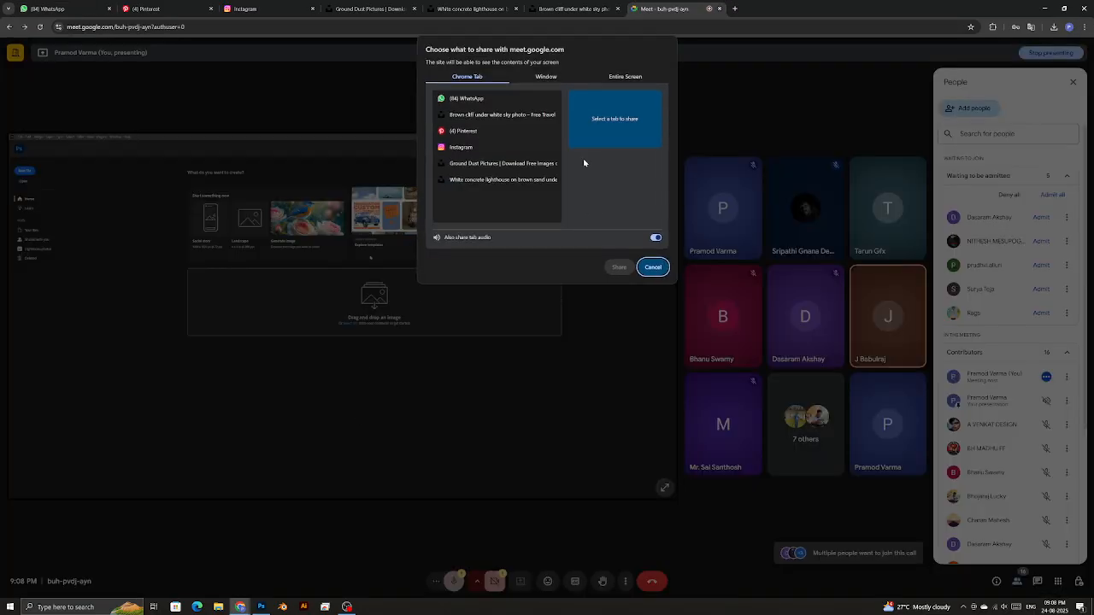
pyautogui.click(618, 77)
pyautogui.click(536, 77)
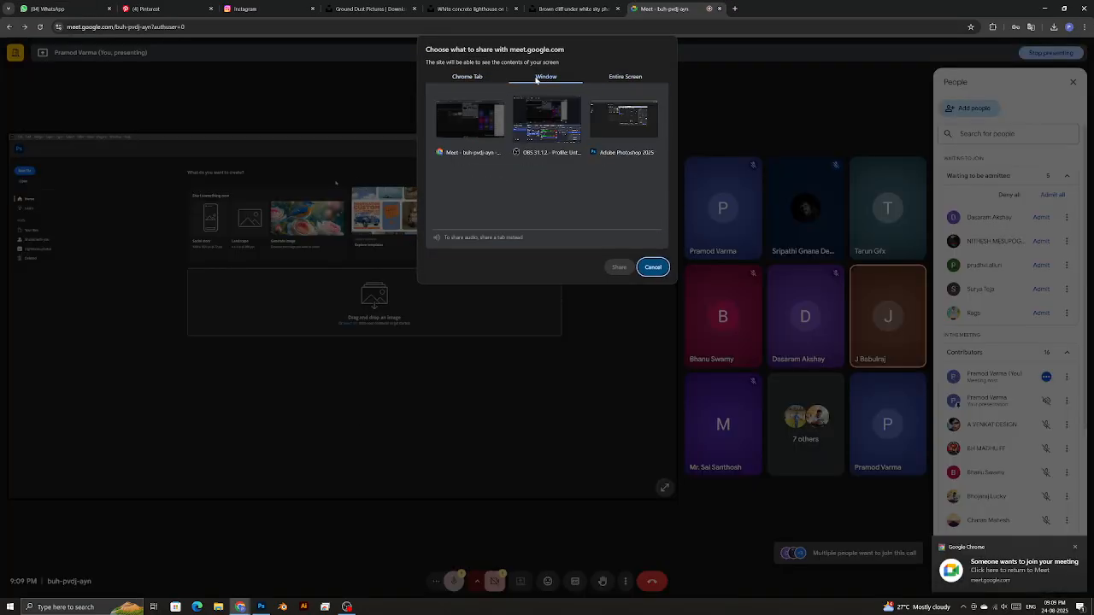
pyautogui.click(605, 78)
pyautogui.click(483, 144)
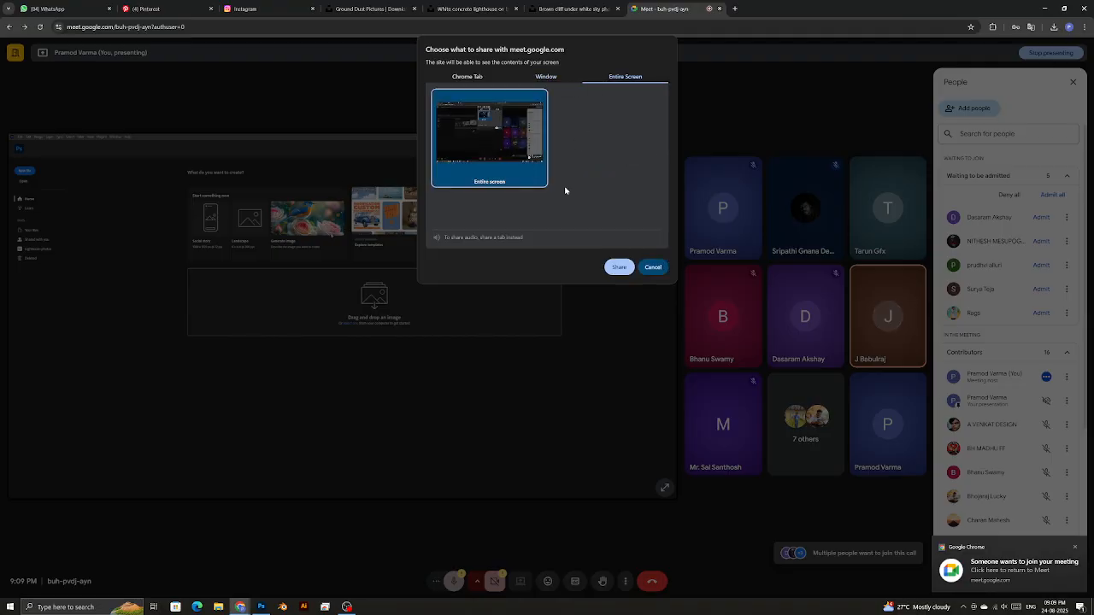
pyautogui.click(620, 268)
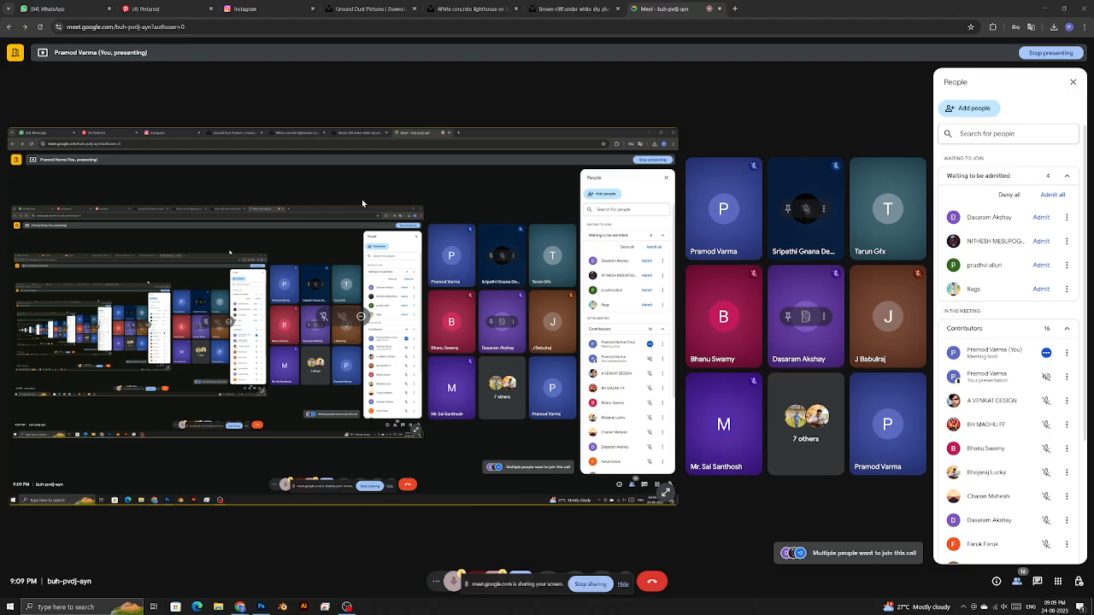
# - Close the Instagram tab and dismiss Photoshop's new document settings
pyautogui.click(312, 8)
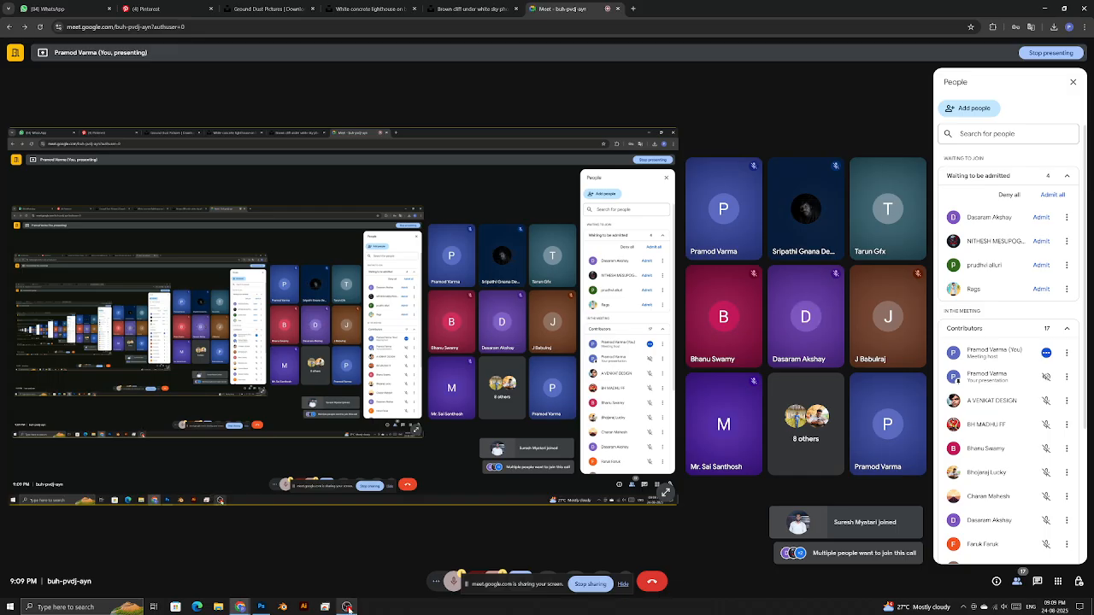
pyautogui.moveTo(348, 607)
pyautogui.click(261, 607)
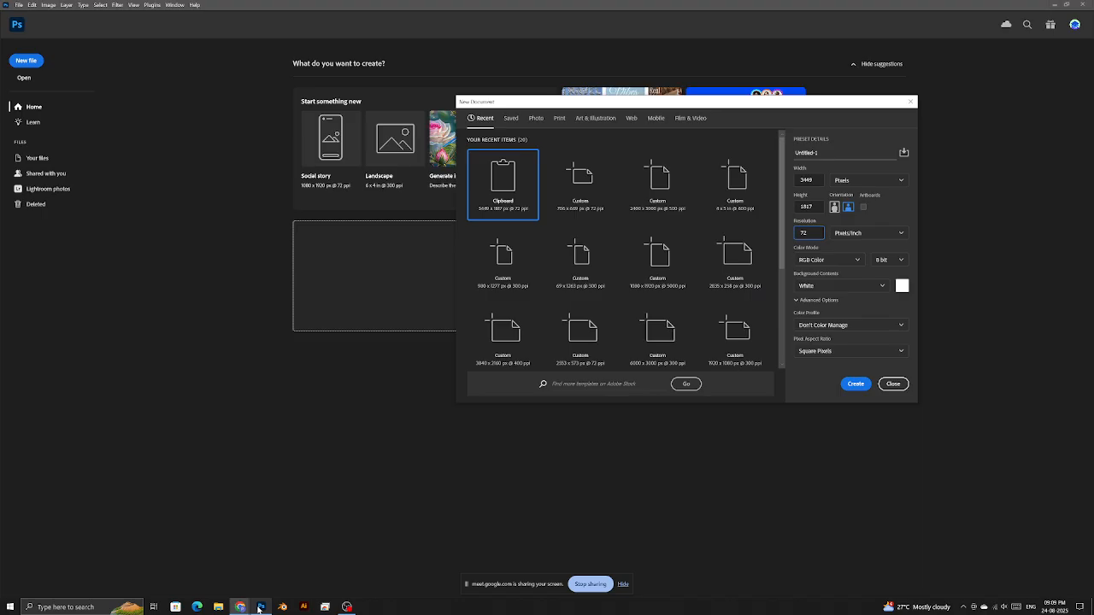
pyautogui.click(891, 385)
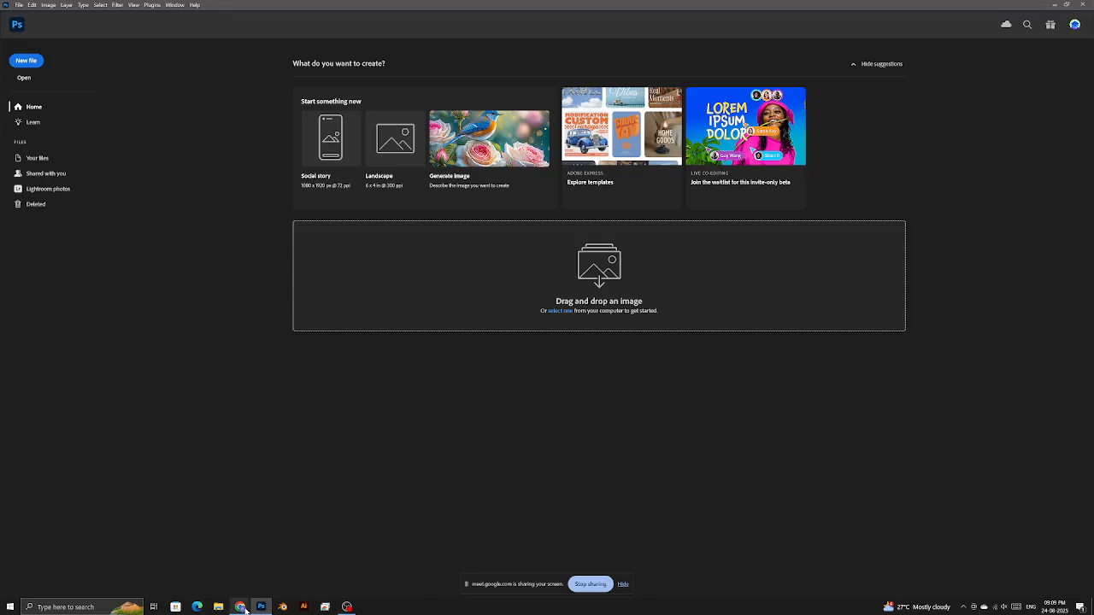
# - Re-share the Meet presentation as the Photoshop window only
pyautogui.click(225, 555)
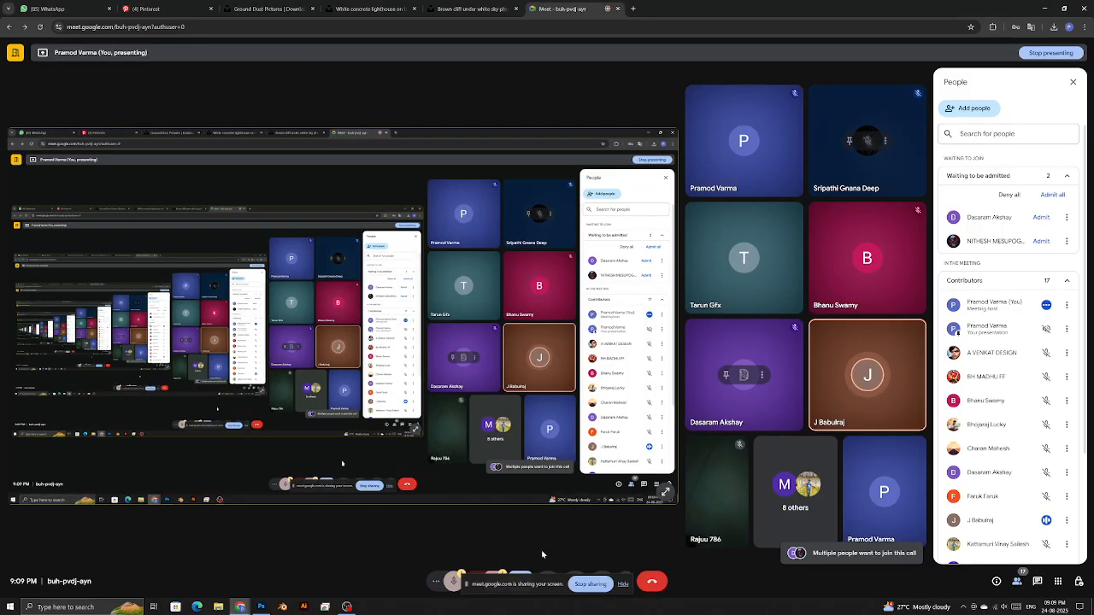
pyautogui.click(521, 576)
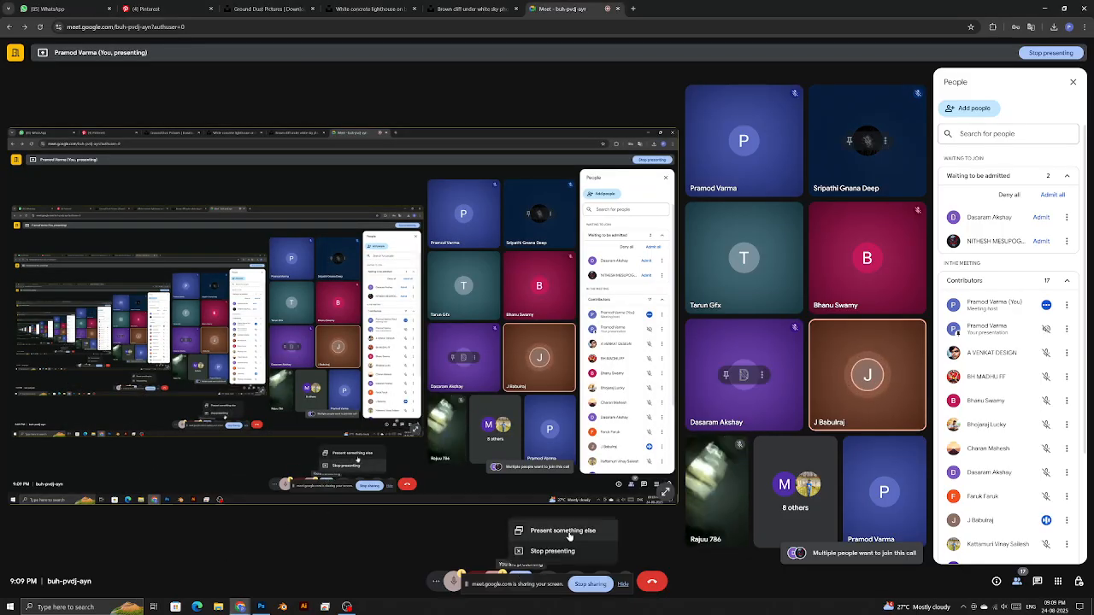
pyautogui.click(557, 527)
pyautogui.click(546, 76)
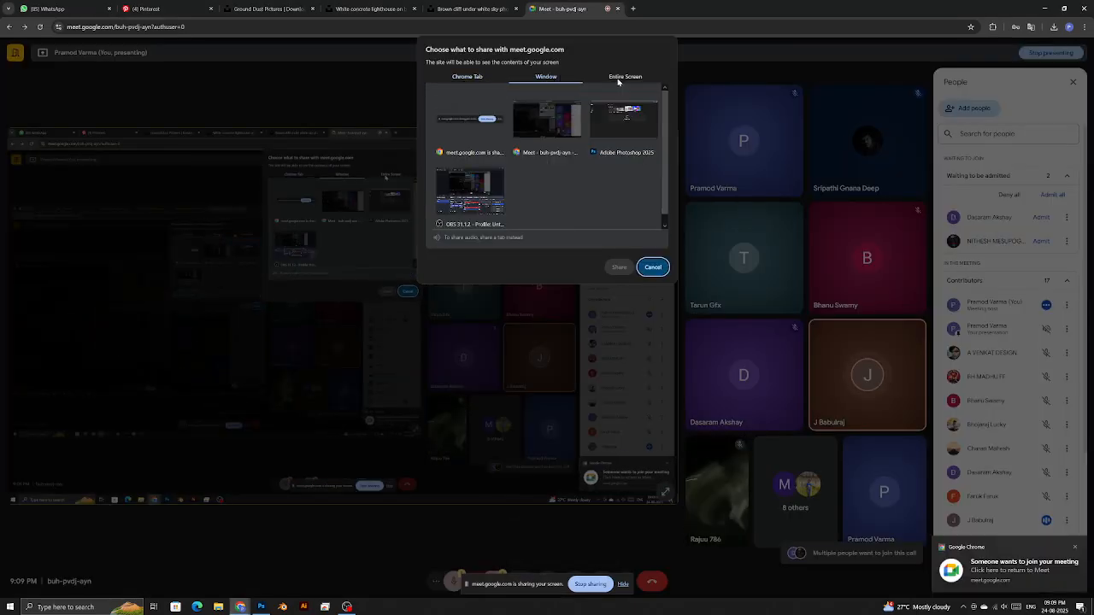
pyautogui.click(623, 124)
pyautogui.click(619, 267)
pyautogui.click(62, 5)
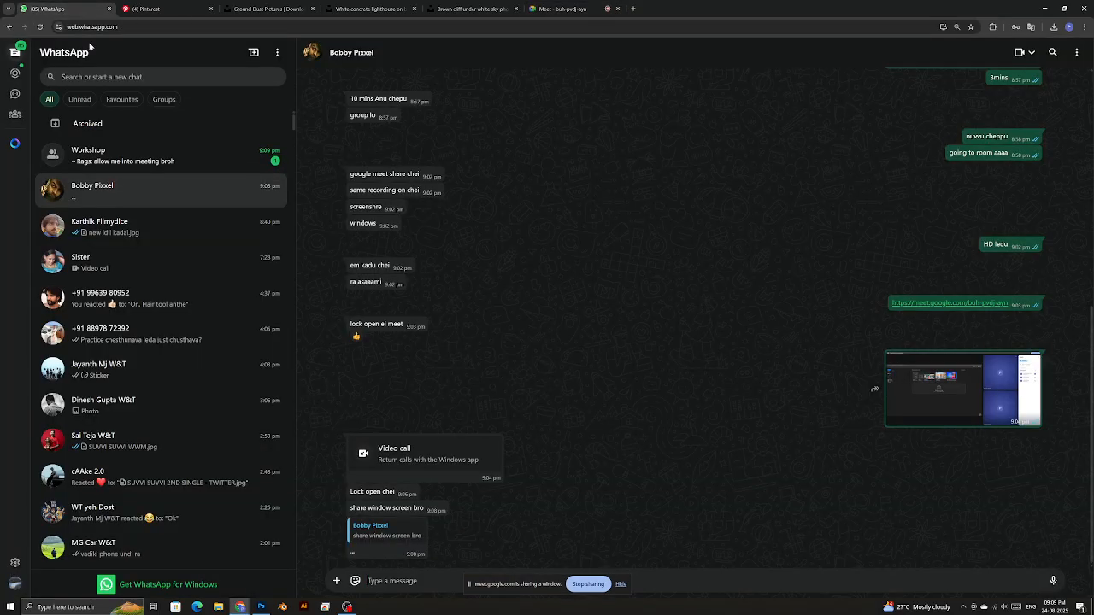
# - Open the en.key-test.ru link from the chat, then the Workshop group conversation
pyautogui.scroll(15, 513, 466)
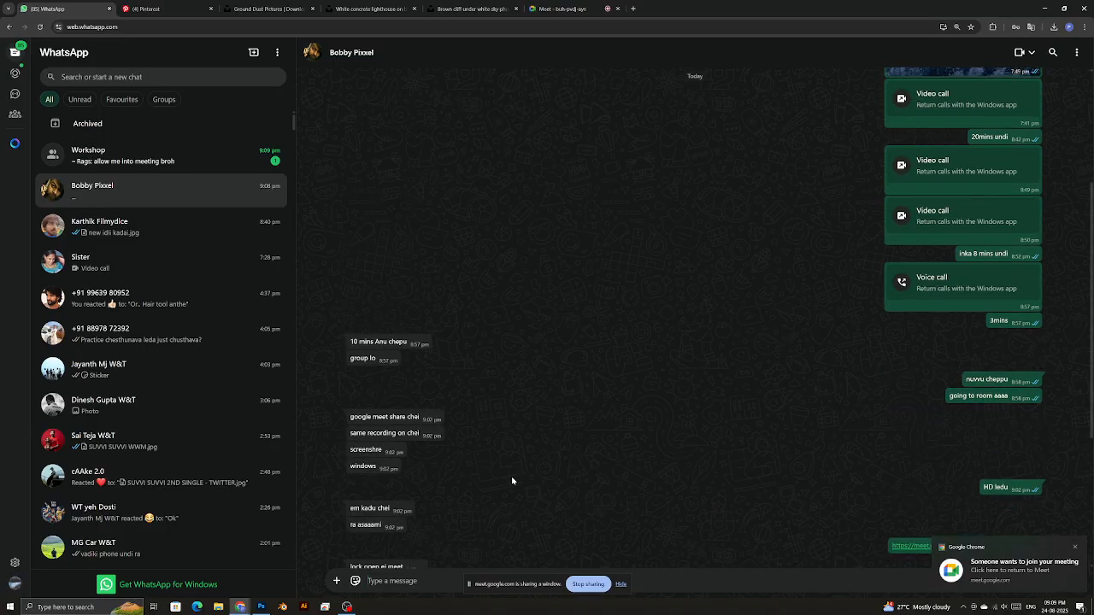
pyautogui.scroll(15, 512, 481)
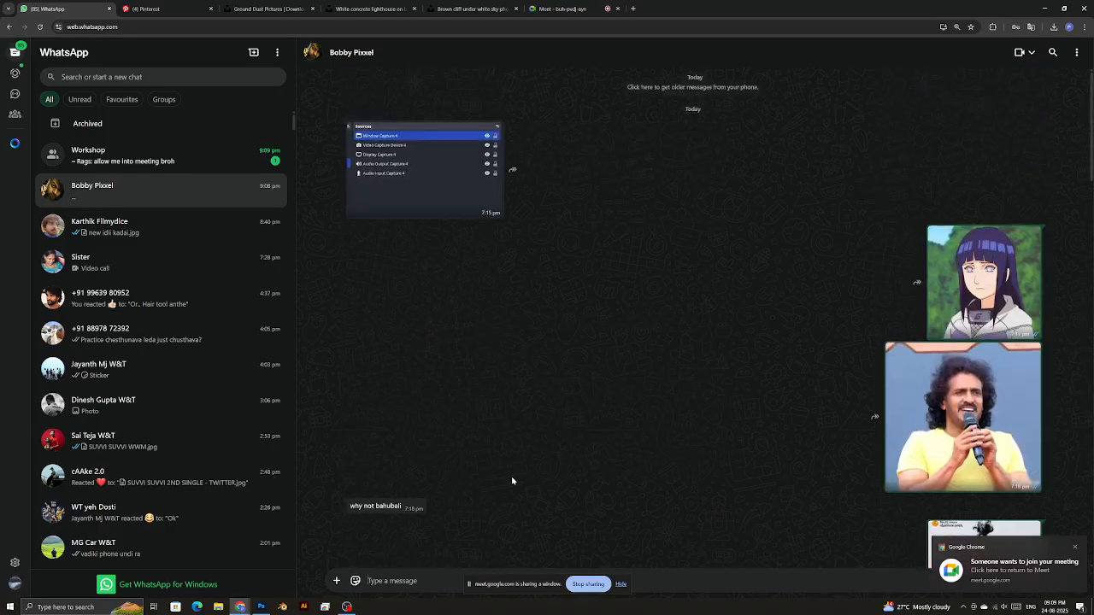
pyautogui.scroll(15, 512, 482)
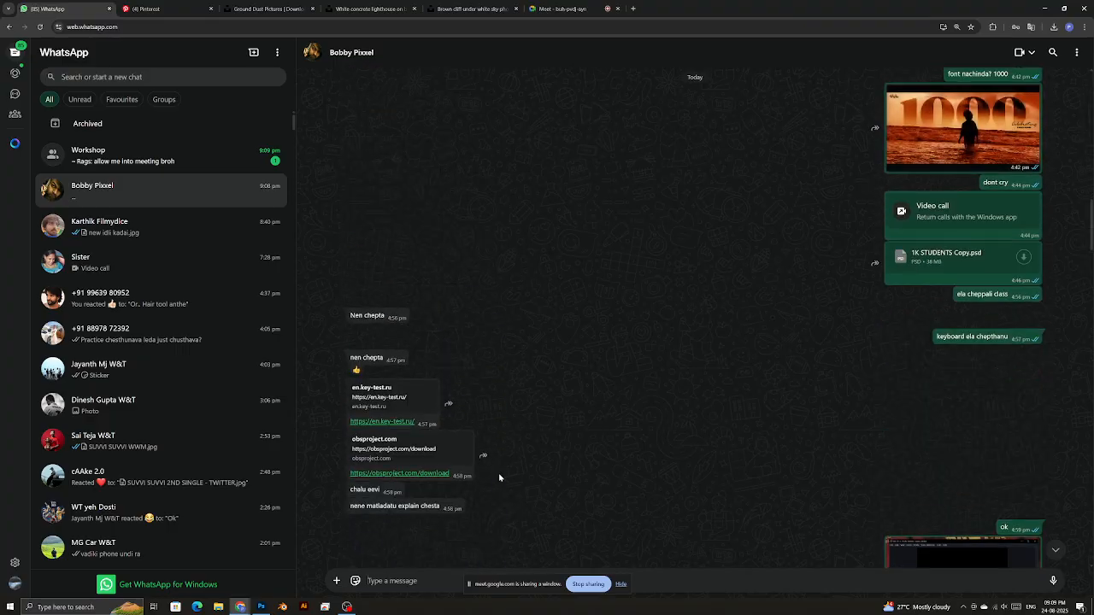
pyautogui.click(382, 421)
pyautogui.click(88, 8)
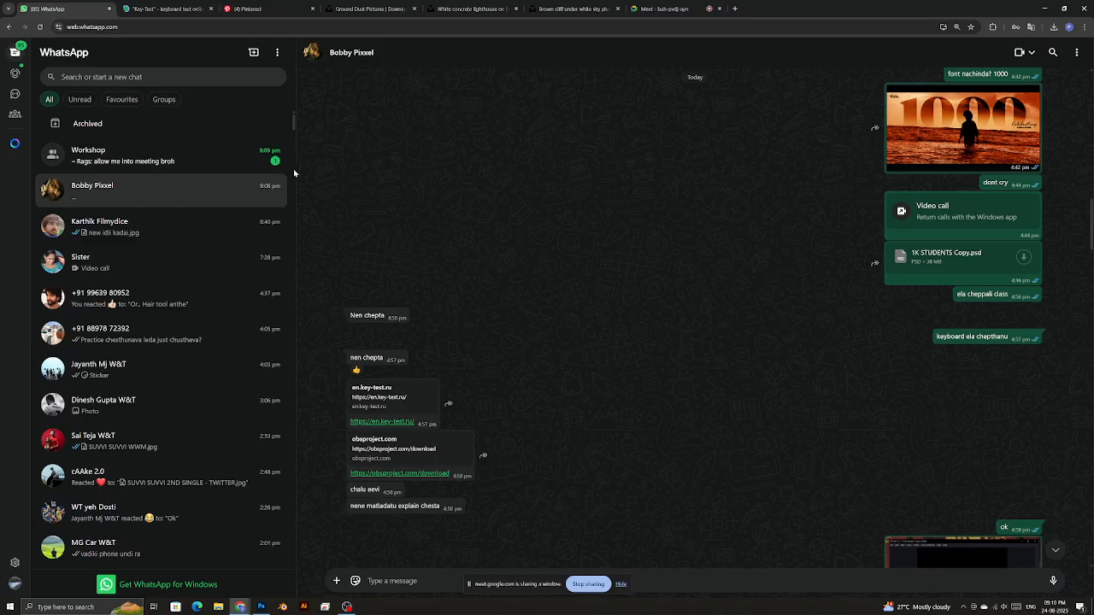
pyautogui.click(162, 141)
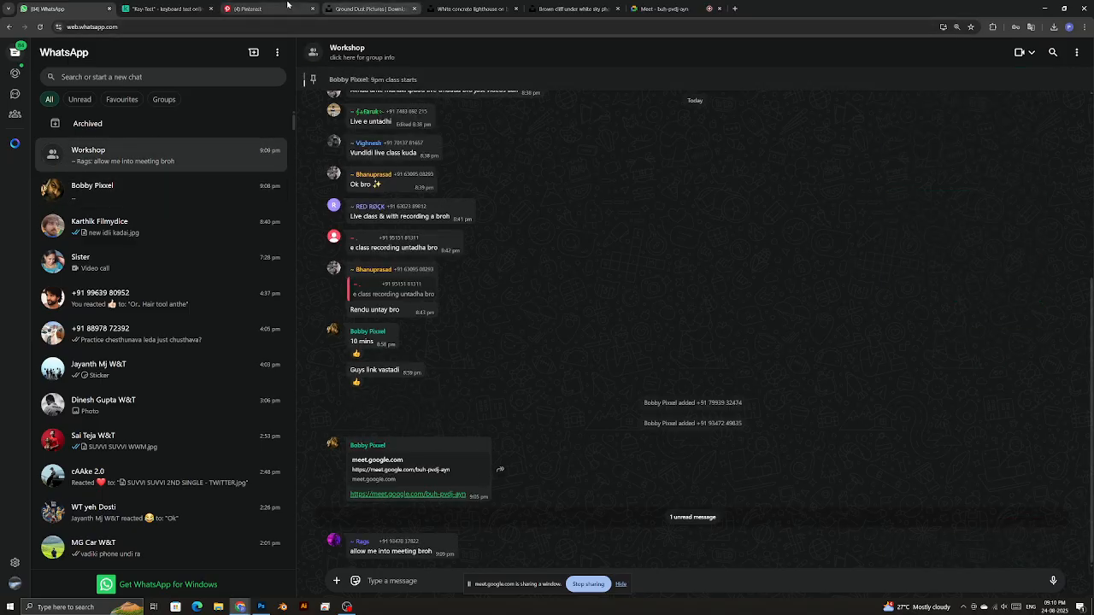
pyautogui.click(667, 9)
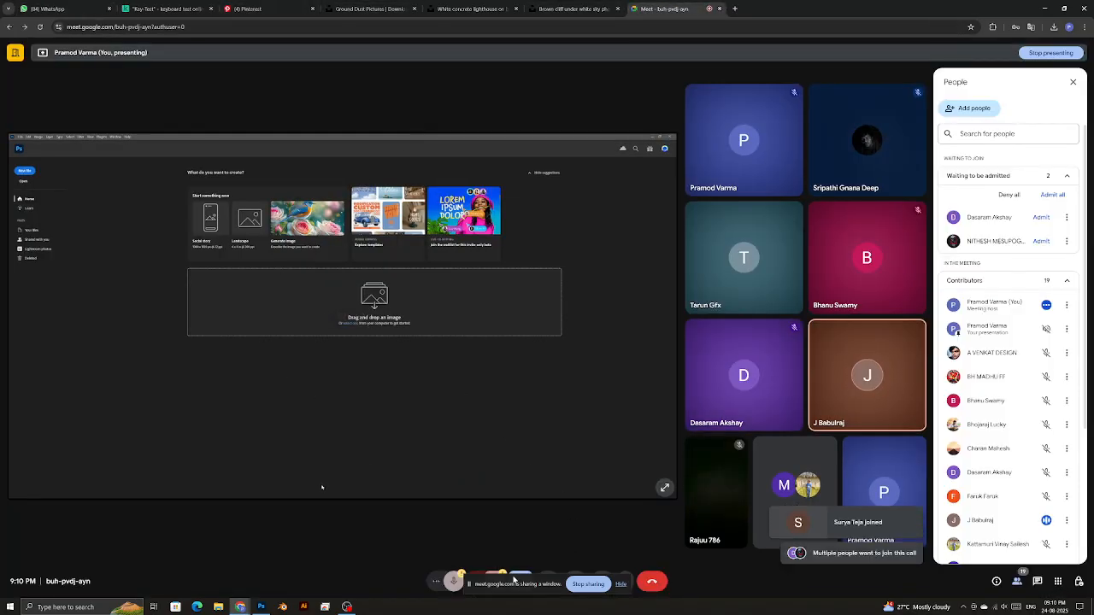
# - Present the entire screen in Meet again and minimise Chrome to reveal Photoshop
pyautogui.click(523, 579)
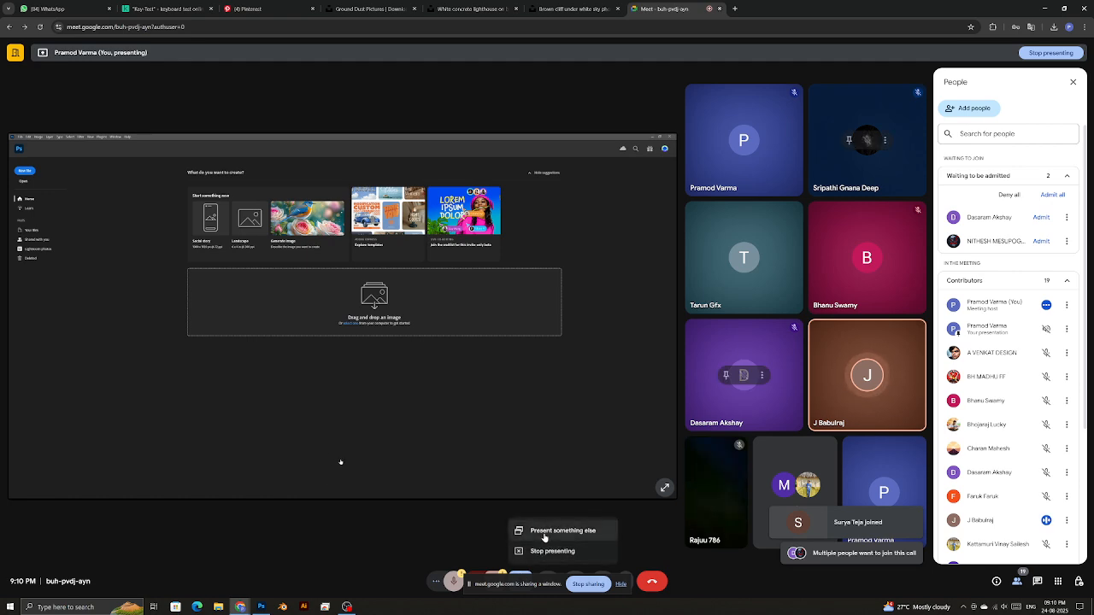
pyautogui.click(555, 525)
pyautogui.click(552, 77)
pyautogui.click(612, 77)
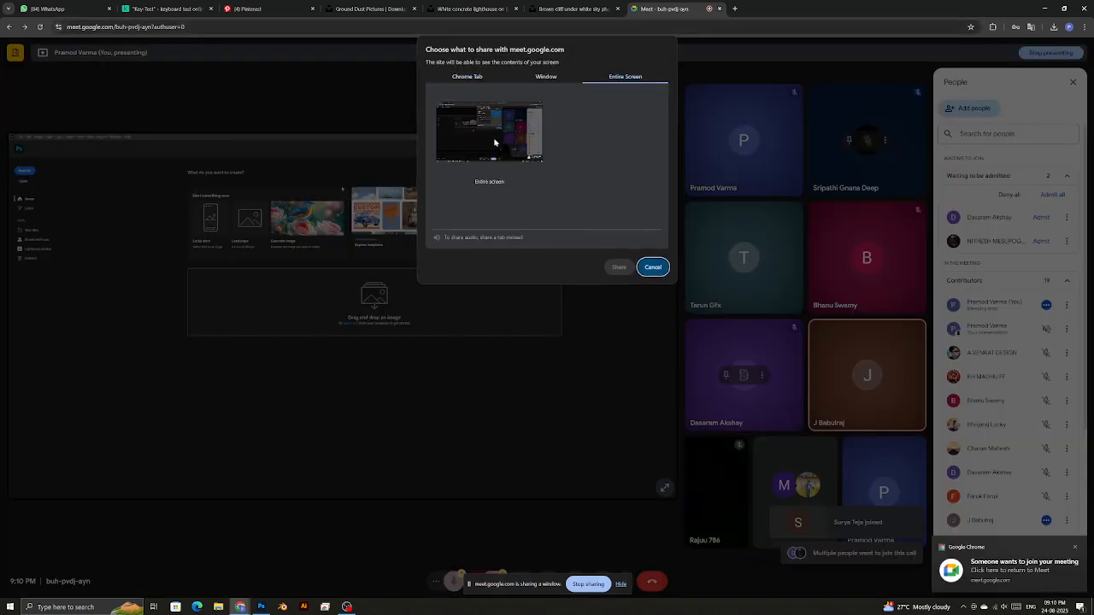
pyautogui.click(619, 268)
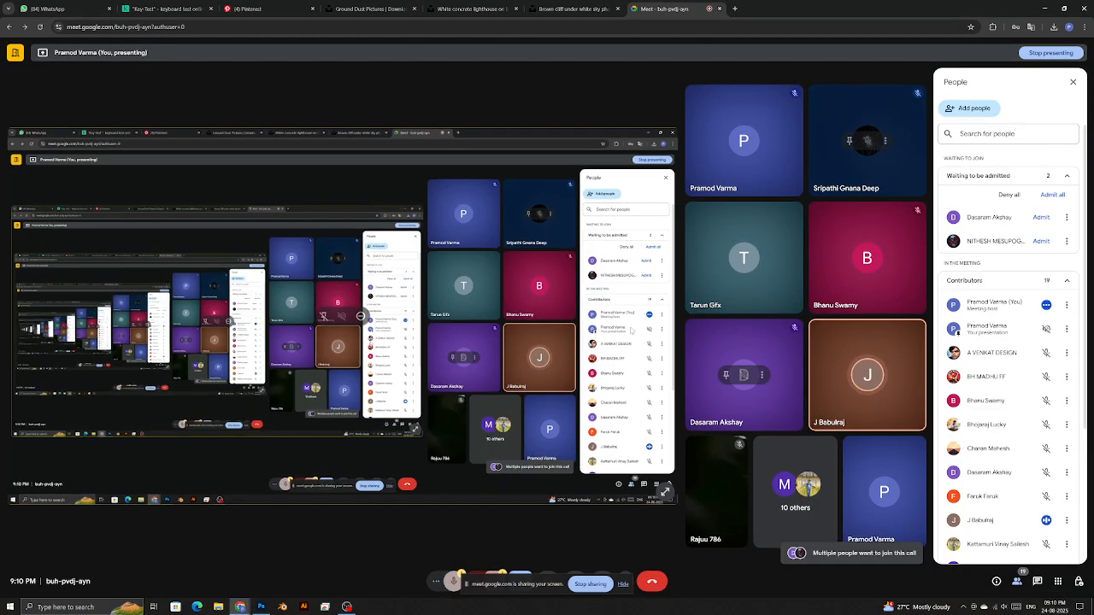
pyautogui.click(1045, 10)
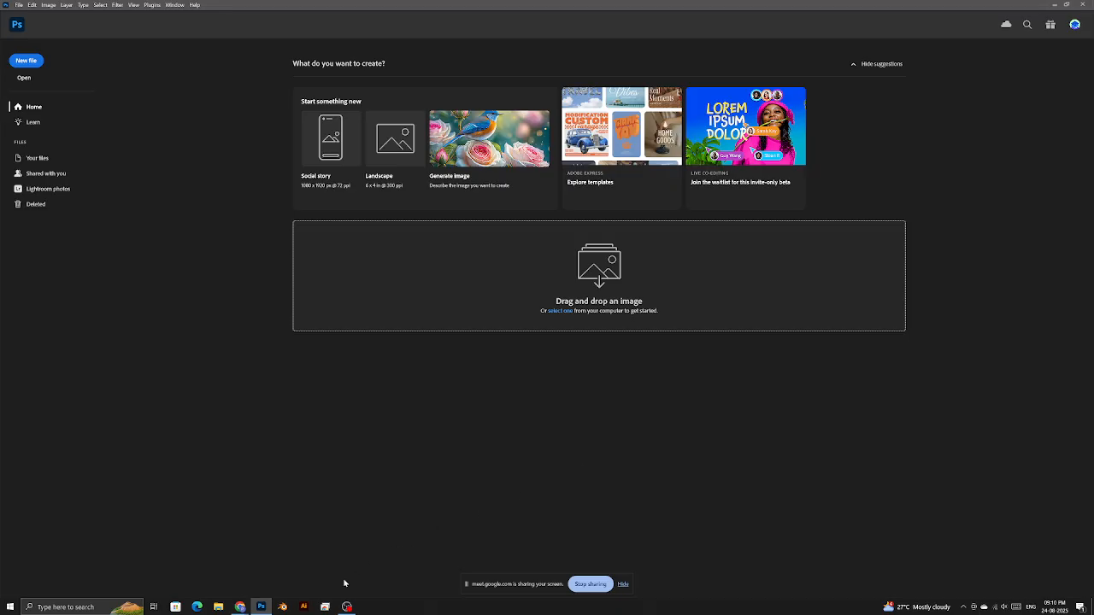
# - Show and hide the screen recorder window twice
pyautogui.click(347, 607)
pyautogui.click(348, 608)
pyautogui.click(353, 602)
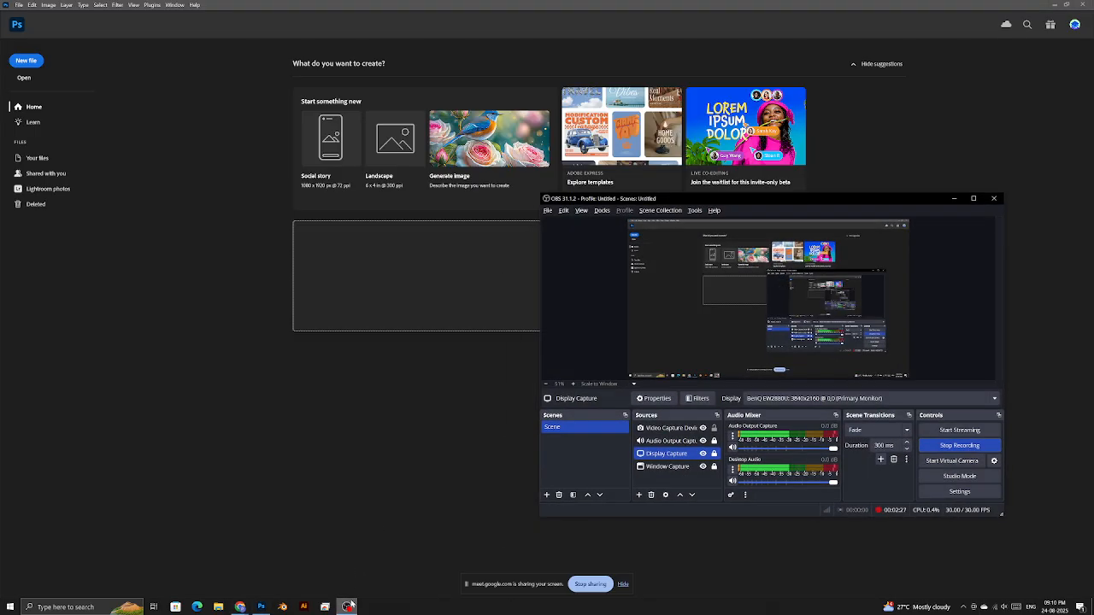
pyautogui.click(359, 604)
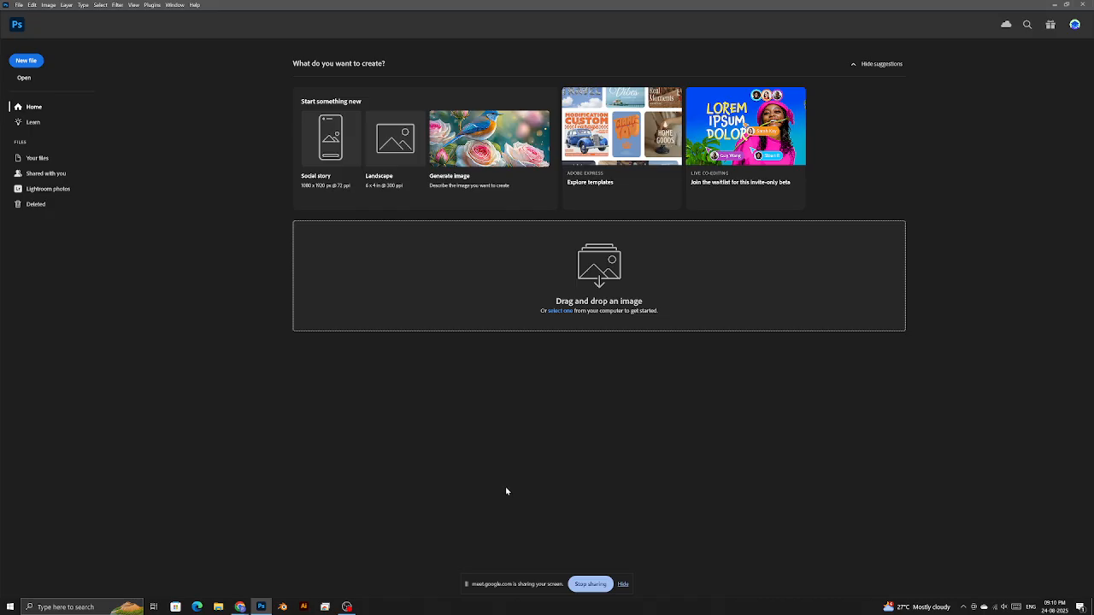
# - Create a new blank Untitled-1 document, adjusting its resolution
pyautogui.click(37, 65)
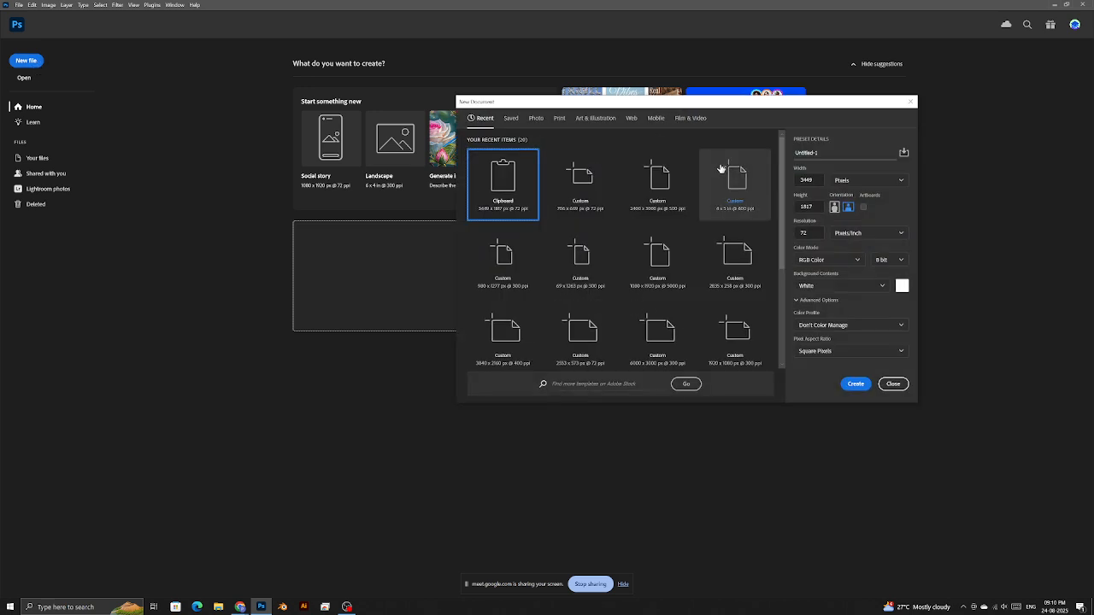
pyautogui.click(802, 233)
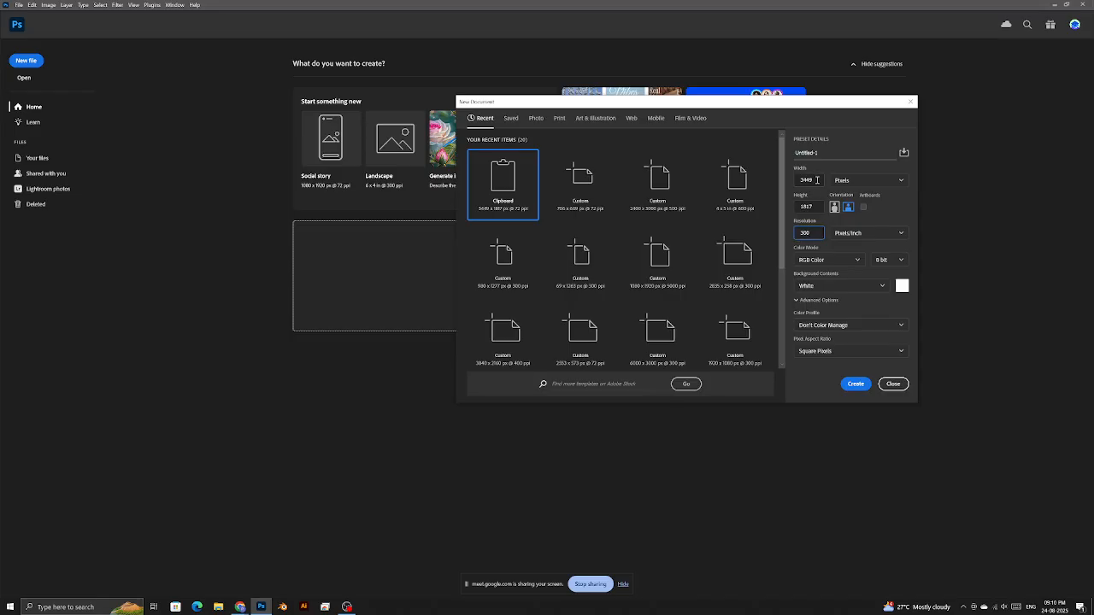
pyautogui.click(856, 383)
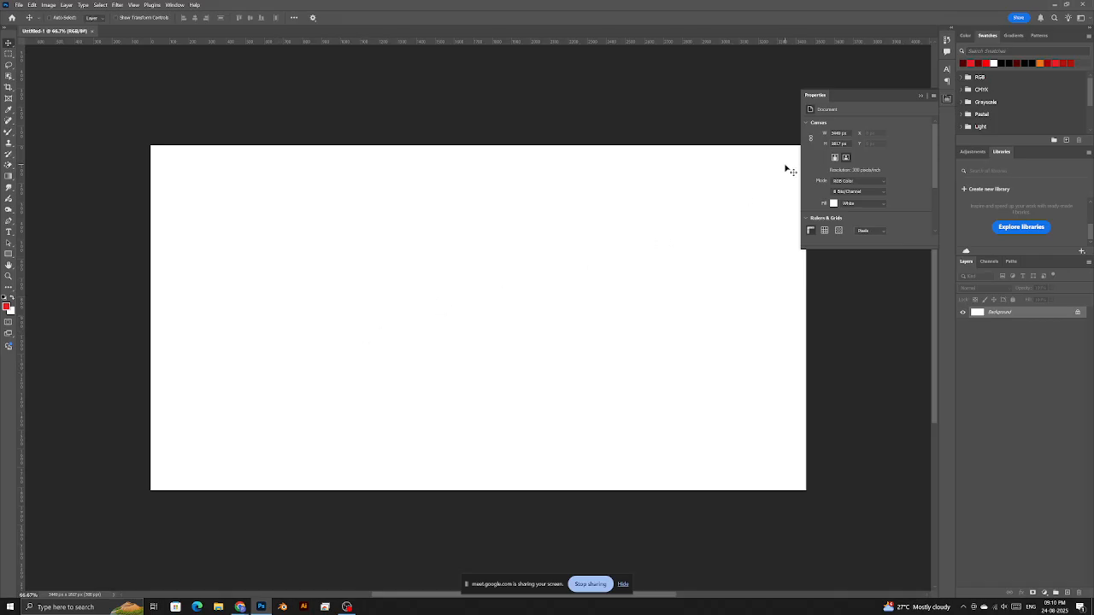
# - Collapse the Properties panel, zoom into the canvas, and bring the Meet call forward
pyautogui.click(924, 97)
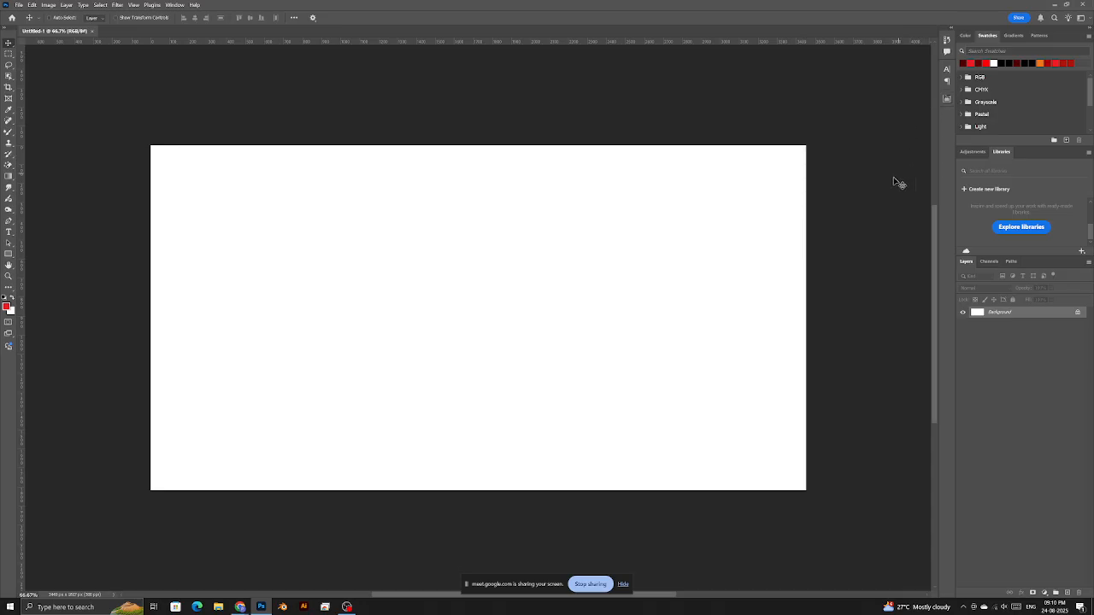
pyautogui.press('z')
pyautogui.moveTo(636, 236); pyautogui.dragTo(644, 242)
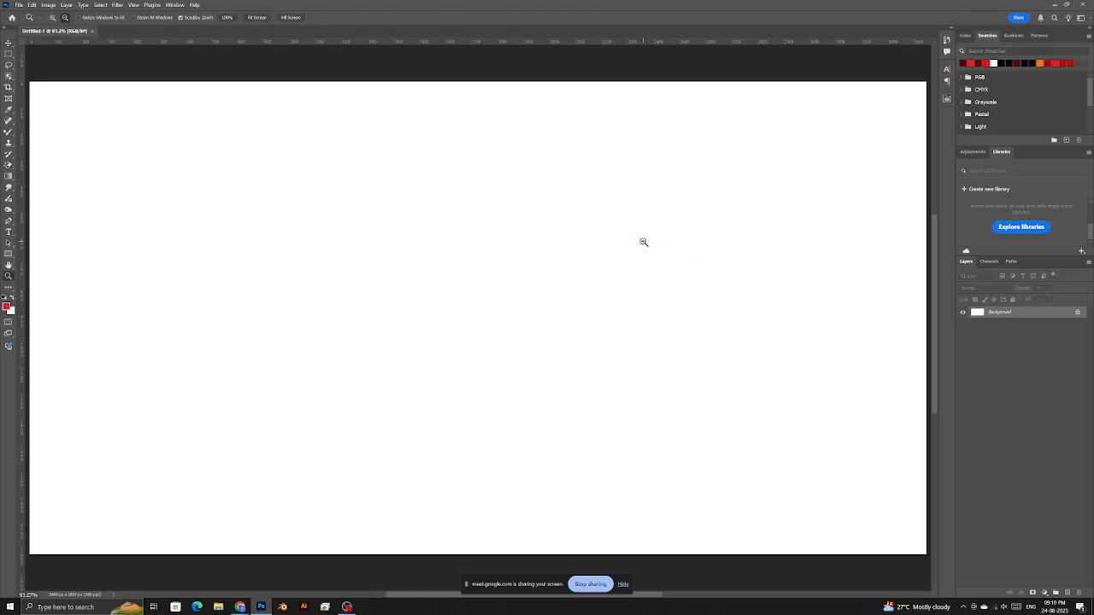
pyautogui.click(240, 607)
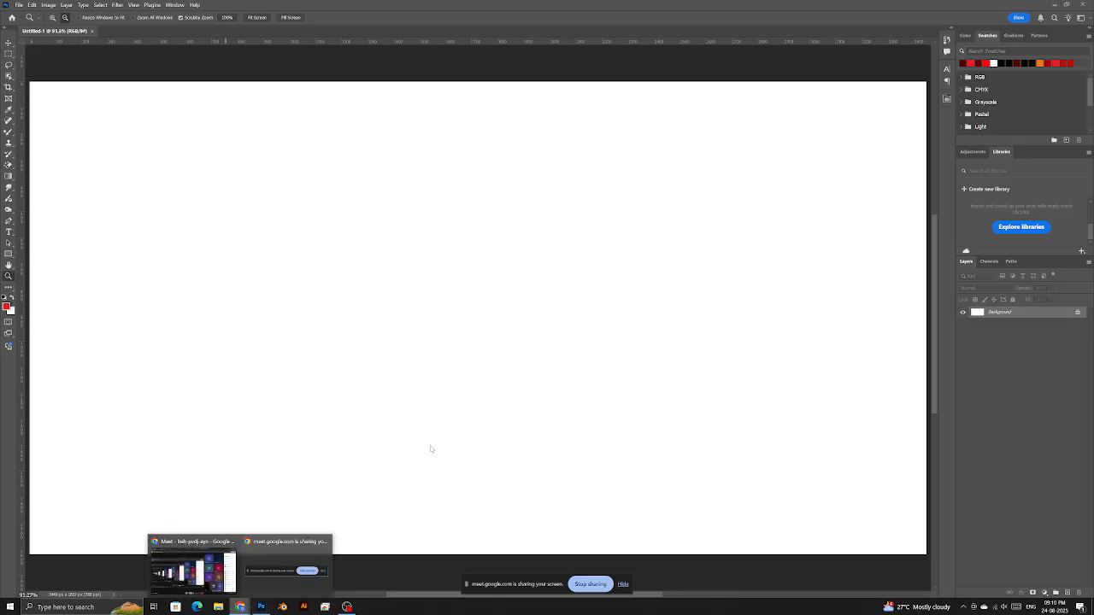
pyautogui.click(192, 568)
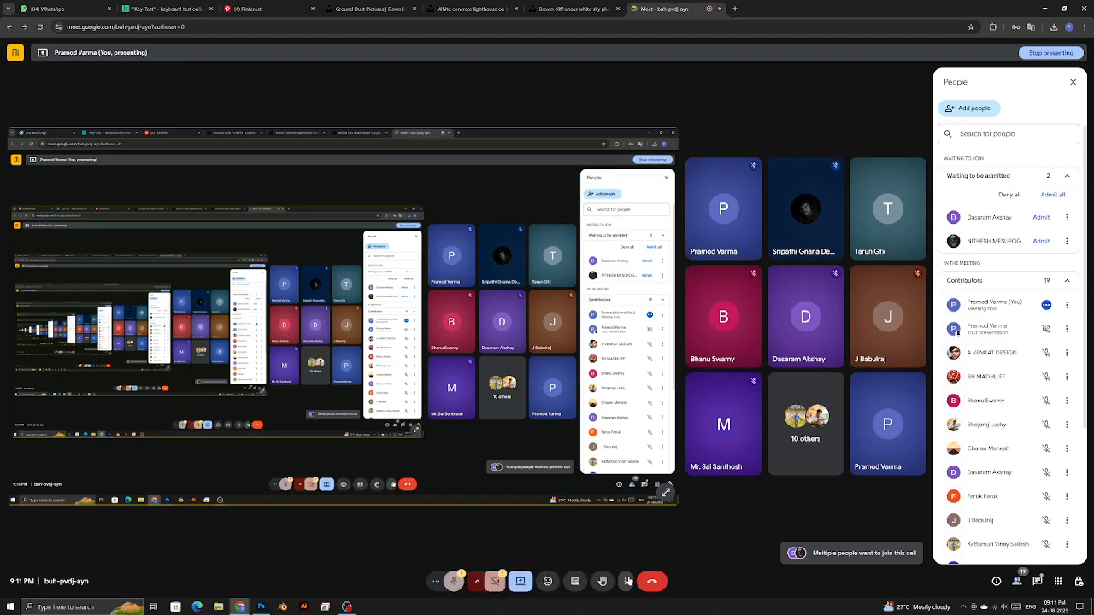
# - Toggle the meeting to full screen and back, then enlarge the shared presentation
pyautogui.click(625, 582)
pyautogui.click(652, 432)
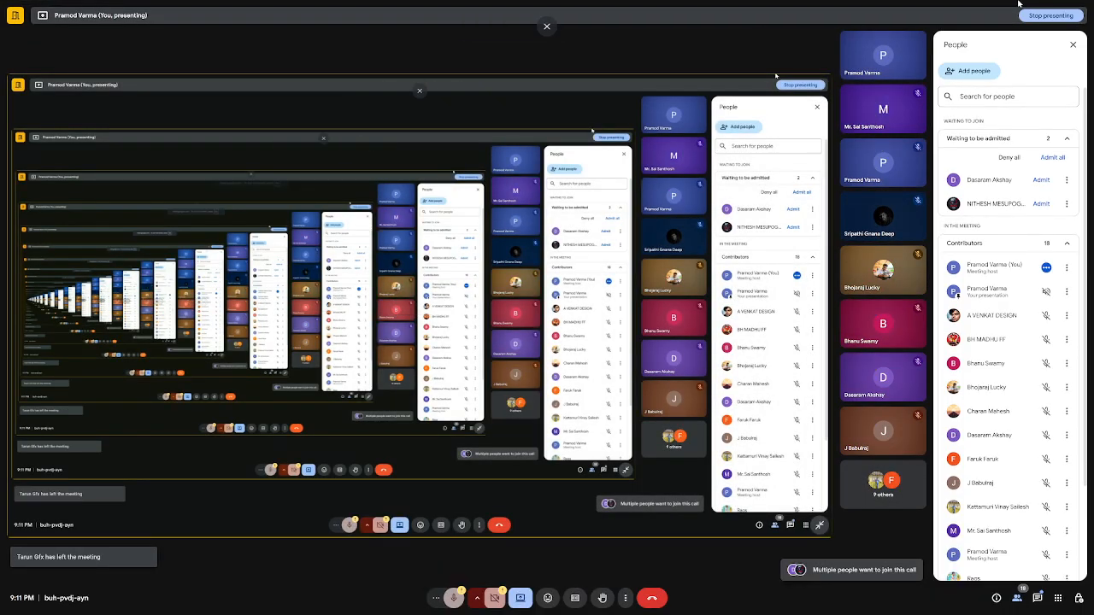
pyautogui.press('Escape')
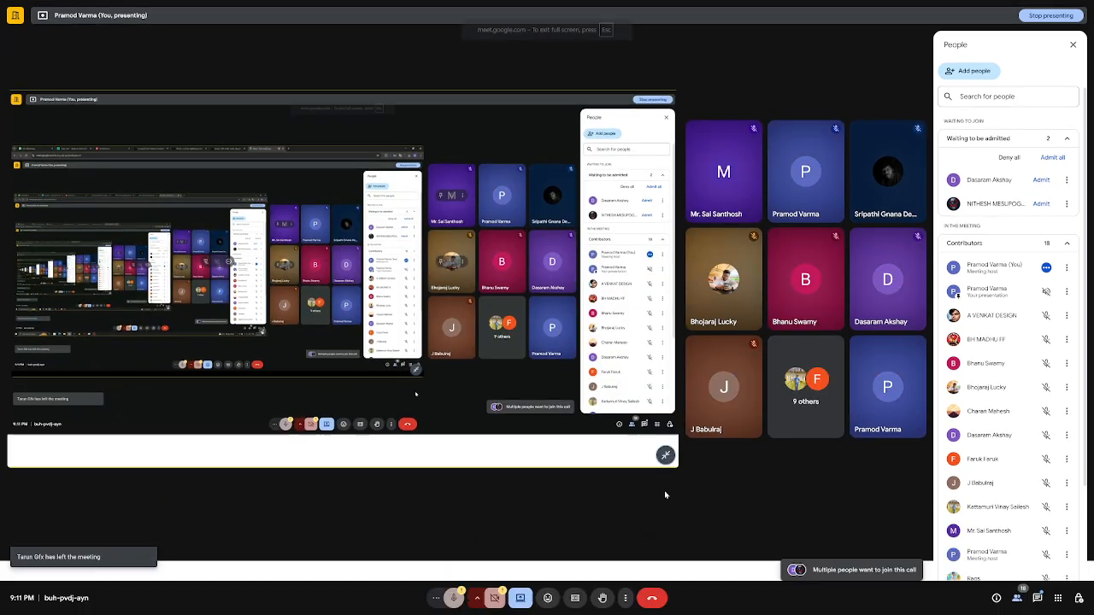
pyautogui.click(667, 494)
# - Turn on Hide tiles without video in the meeting's Adjust view settings
pyautogui.click(625, 581)
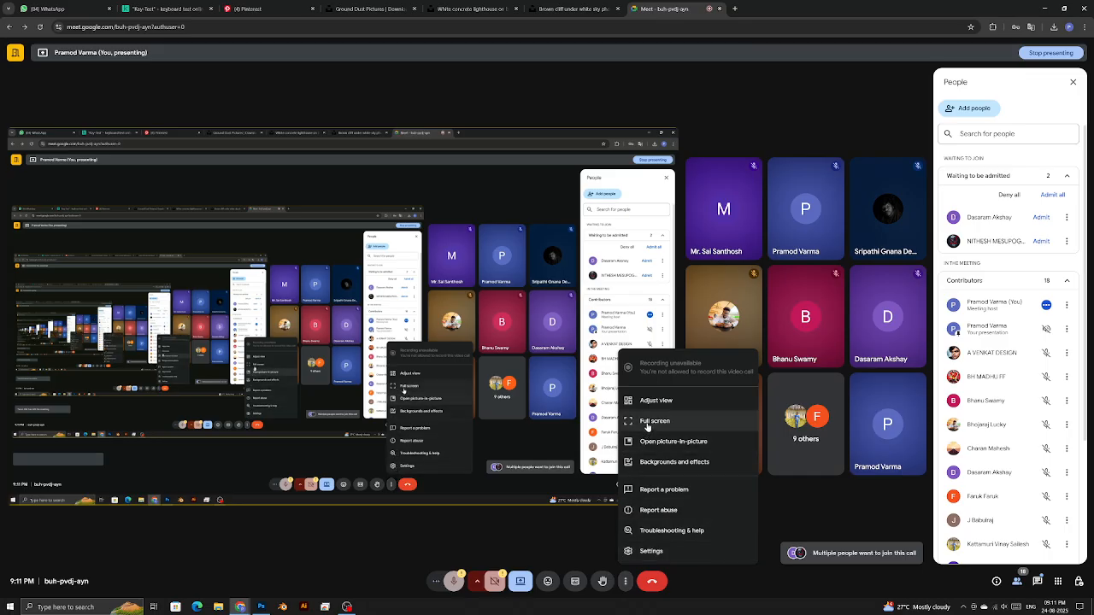
pyautogui.click(665, 403)
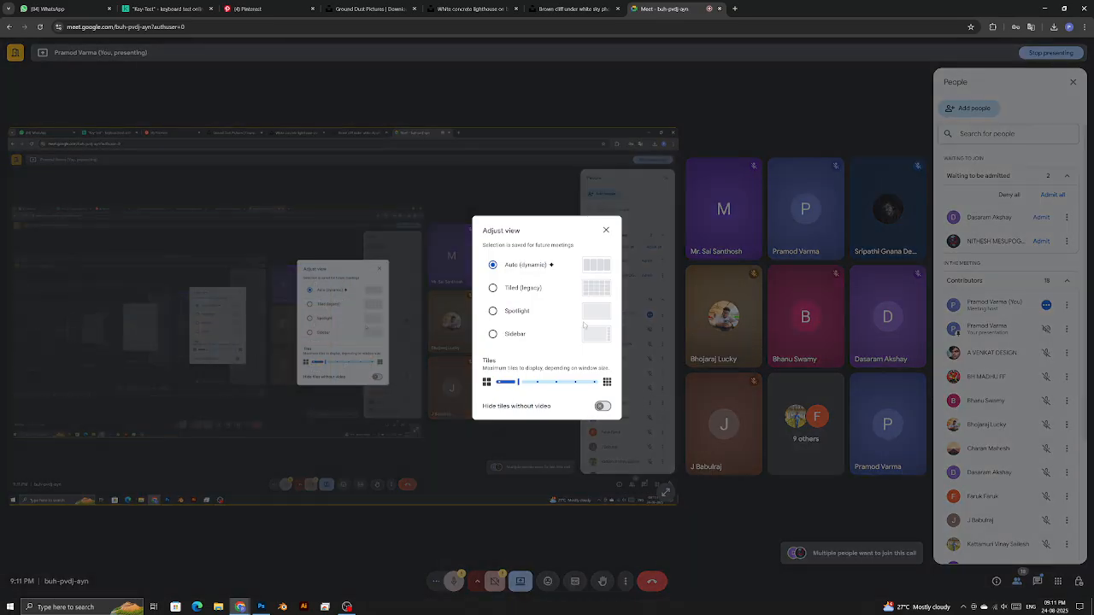
pyautogui.click(601, 407)
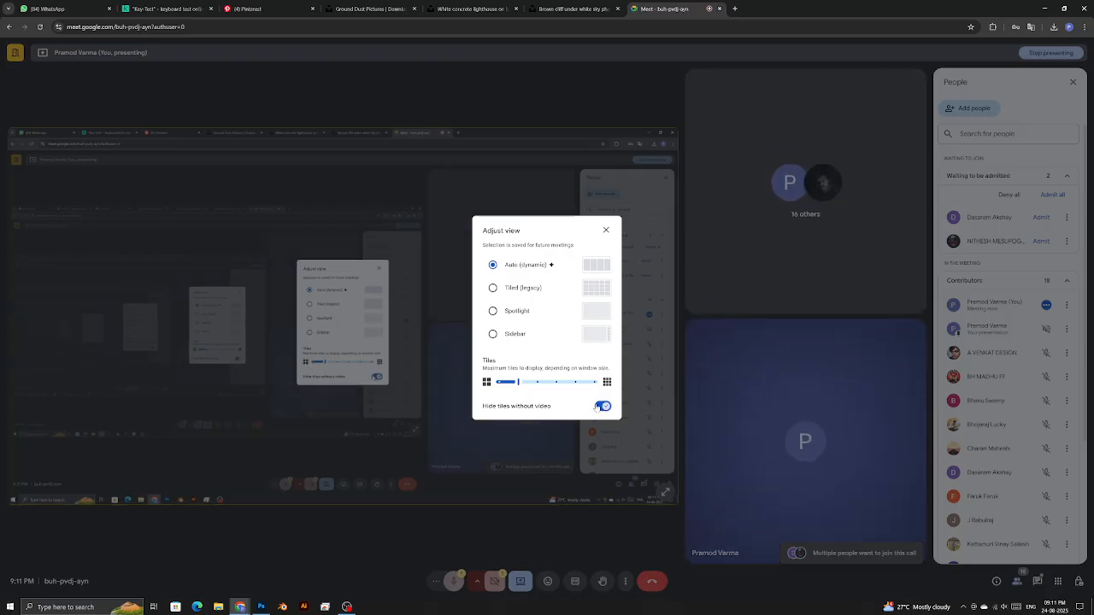
pyautogui.click(607, 229)
# - Zoom out, check the crop ratio presets, then close Untitled-1 with Ctrl+W
pyautogui.hotkey('alt', 'Tab')
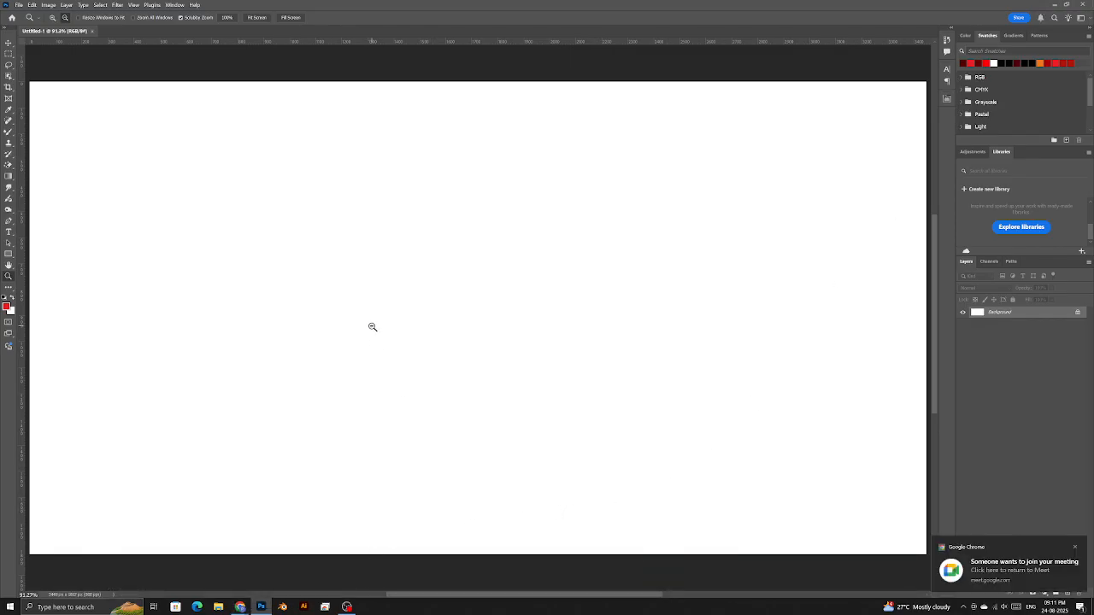
pyautogui.click(408, 353)
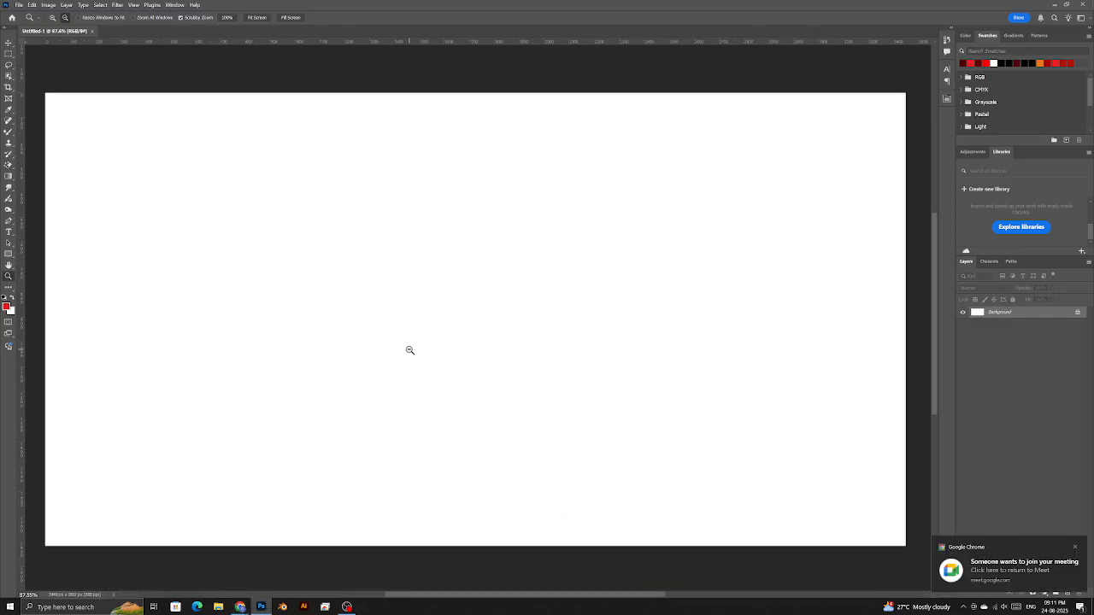
pyautogui.click(416, 303)
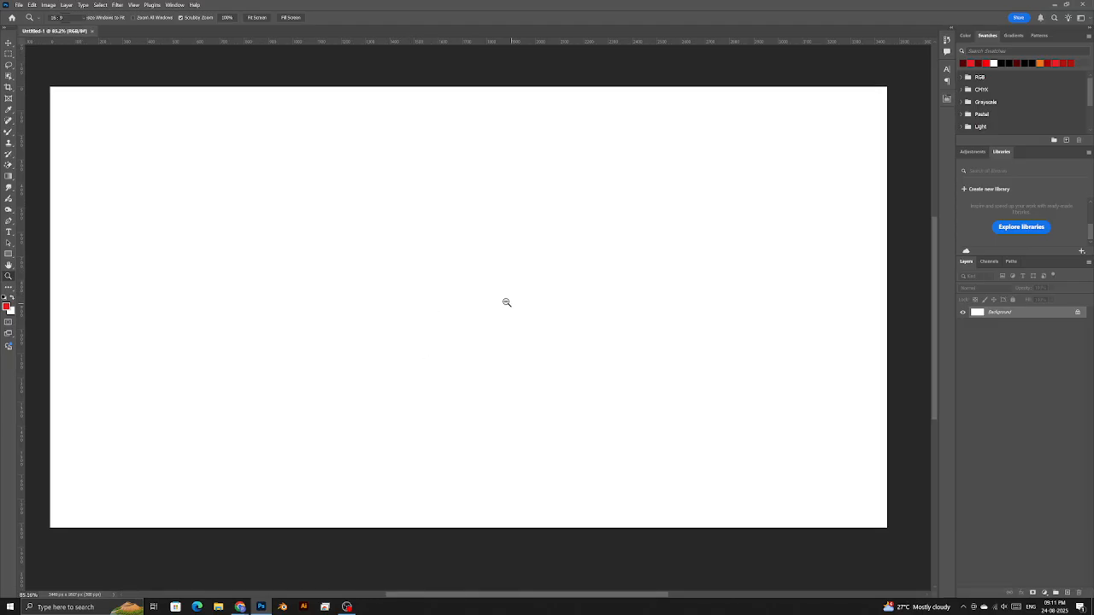
pyautogui.press('c')
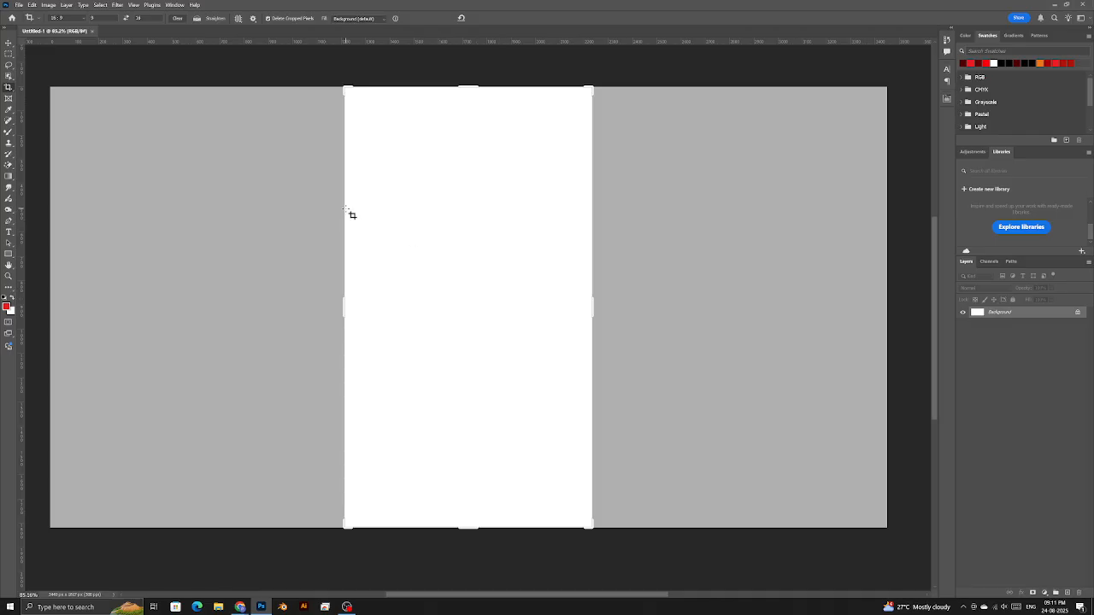
pyautogui.click(68, 18)
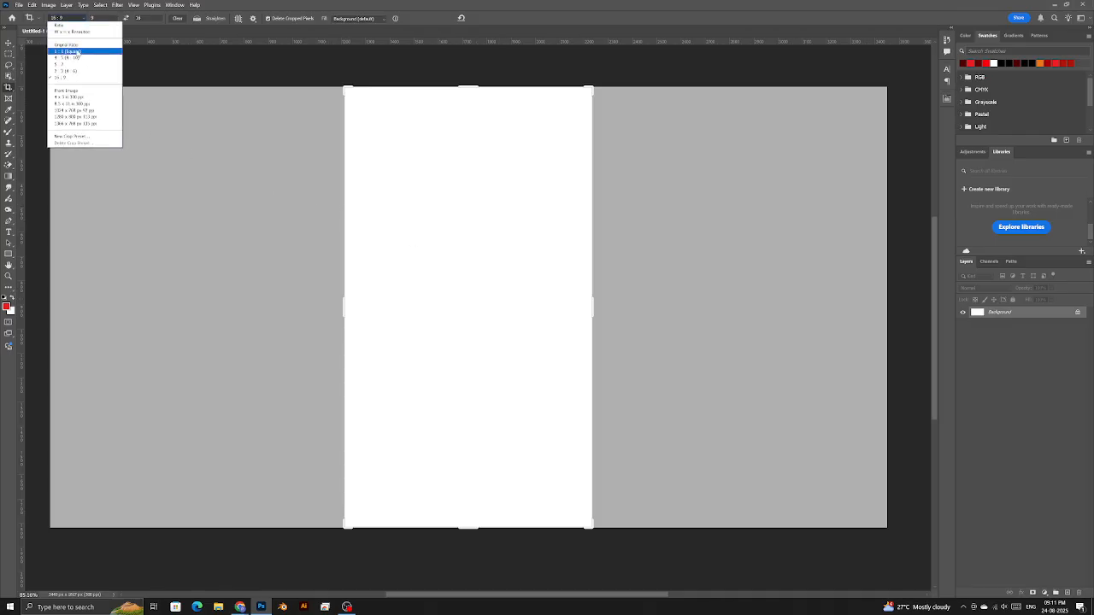
pyautogui.hotkey('ctrl', 'w')
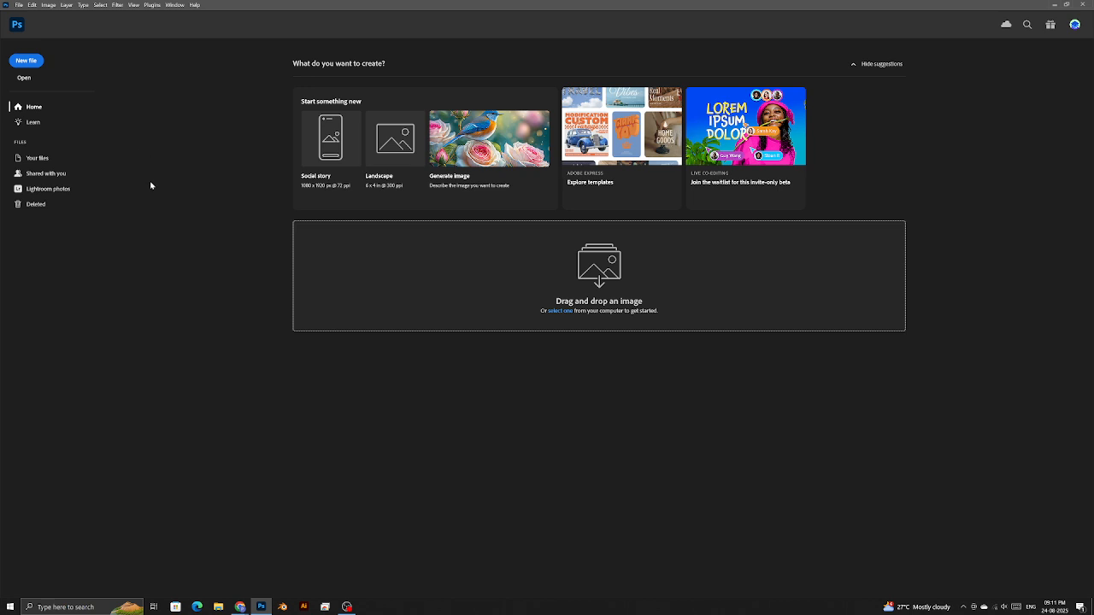
# - Create a new portrait document 4000 px wide at 300 ppi
pyautogui.click(33, 63)
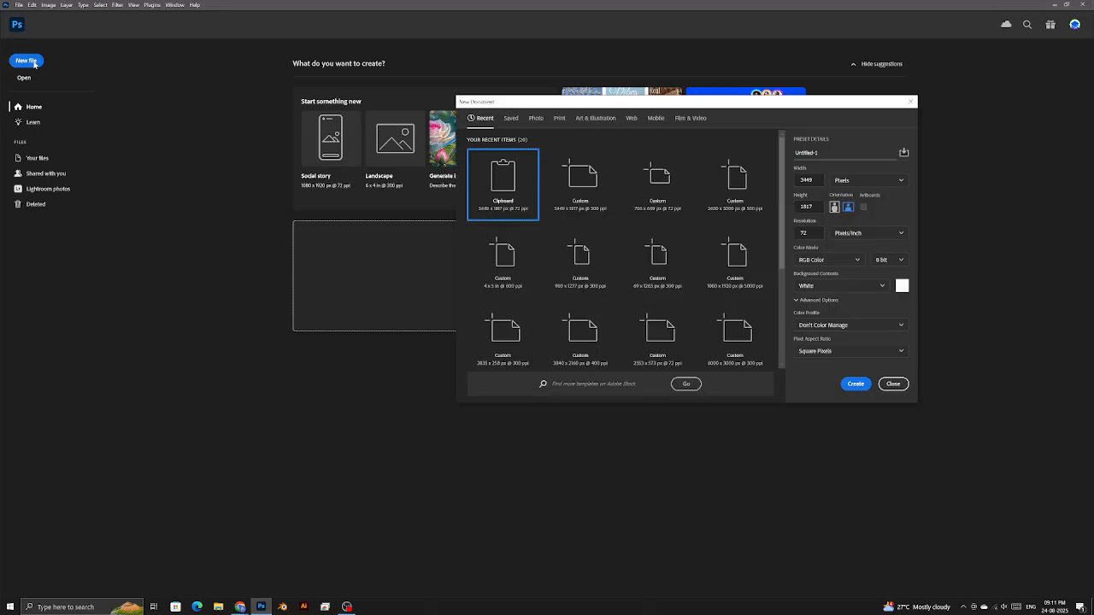
pyautogui.moveTo(813, 234); pyautogui.dragTo(779, 238)
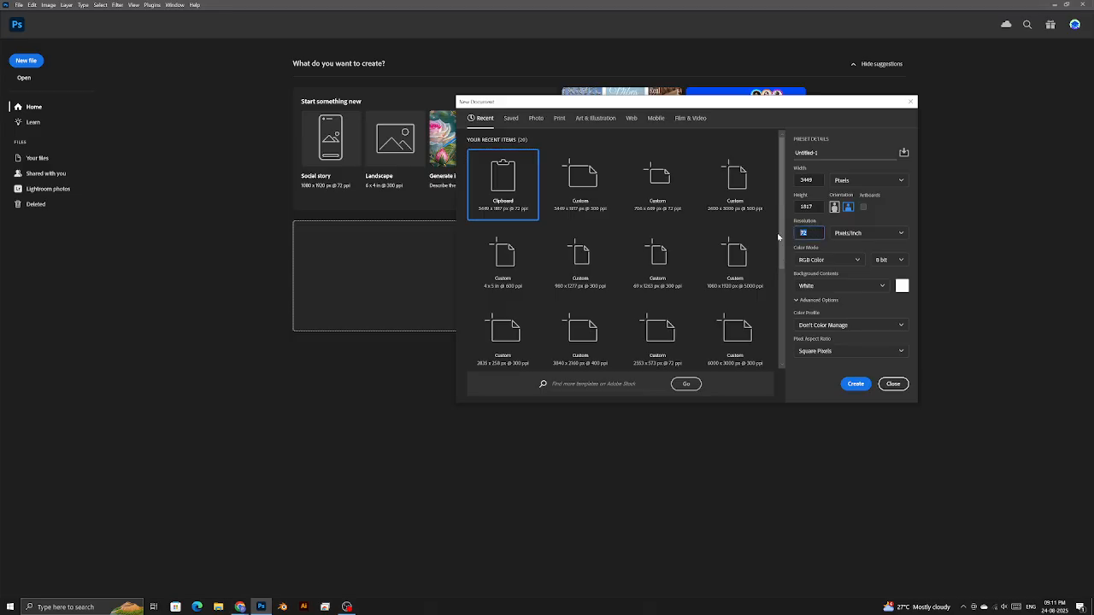
pyautogui.click(821, 181)
pyautogui.write('4000')
pyautogui.press('Tab')
pyautogui.write('4000')
pyautogui.moveTo(819, 212); pyautogui.dragTo(798, 209)
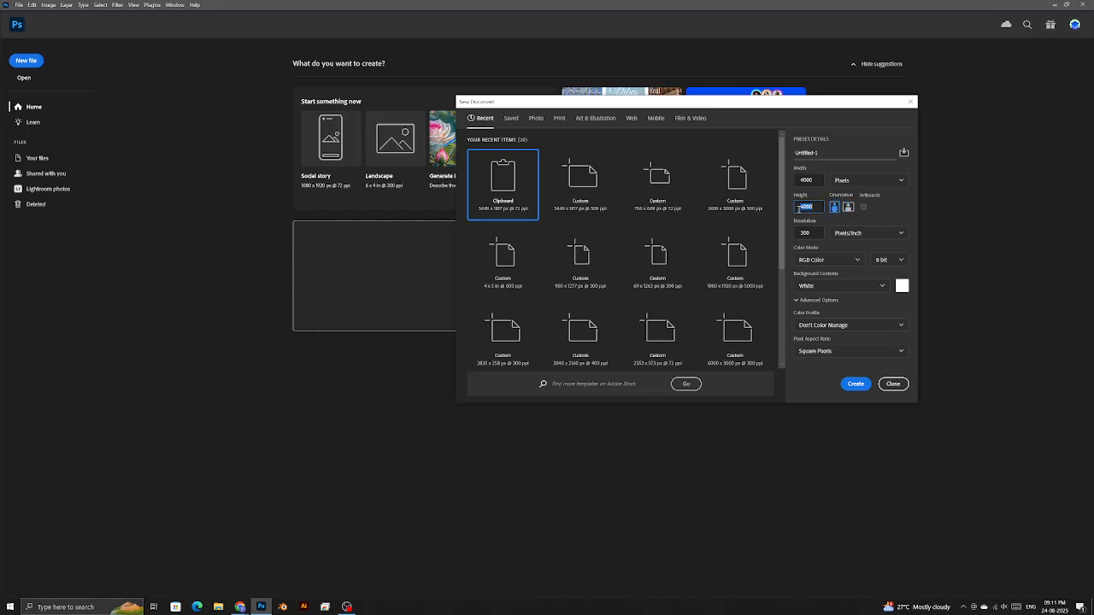
pyautogui.click(810, 207)
pyautogui.click(846, 385)
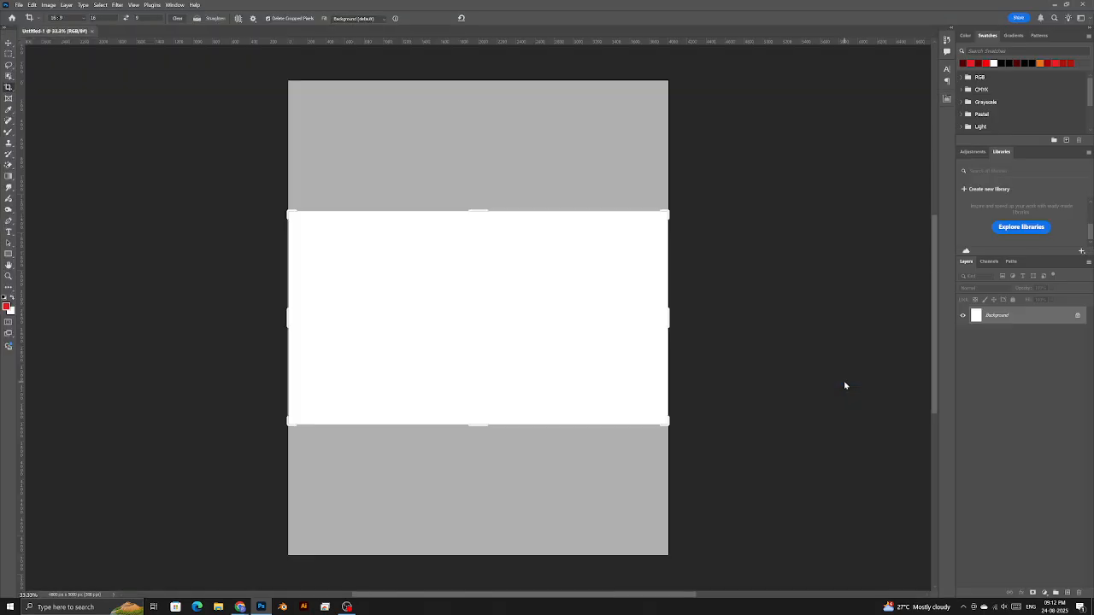
# - Fit the new canvas on screen and fine-tune the zoom
pyautogui.rightClick(513, 339)
pyautogui.click(520, 342)
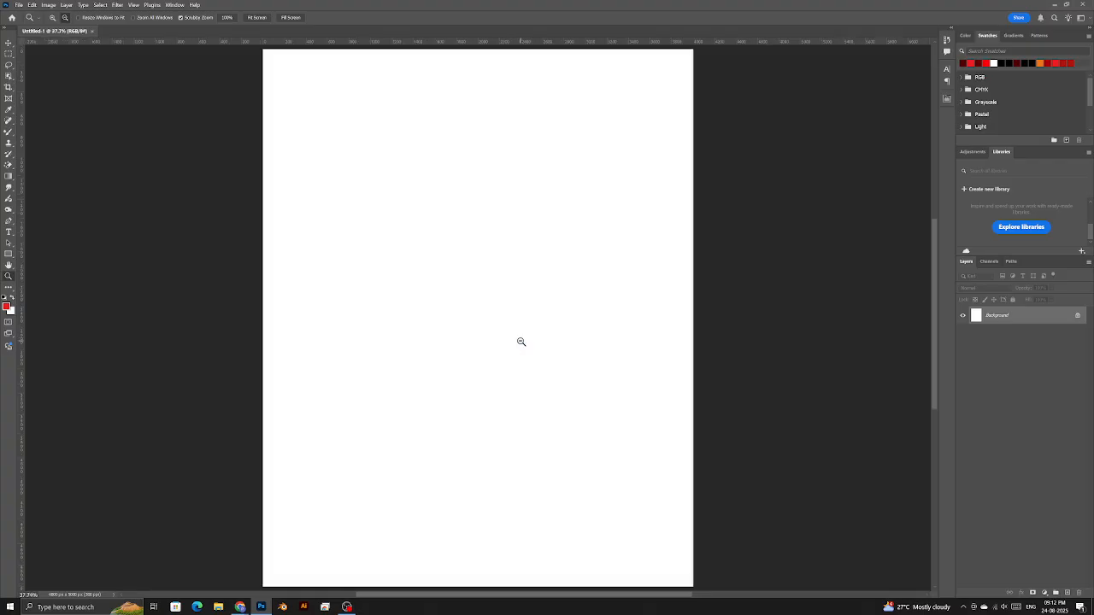
pyautogui.rightClick(530, 308)
pyautogui.click(531, 313)
pyautogui.click(514, 321)
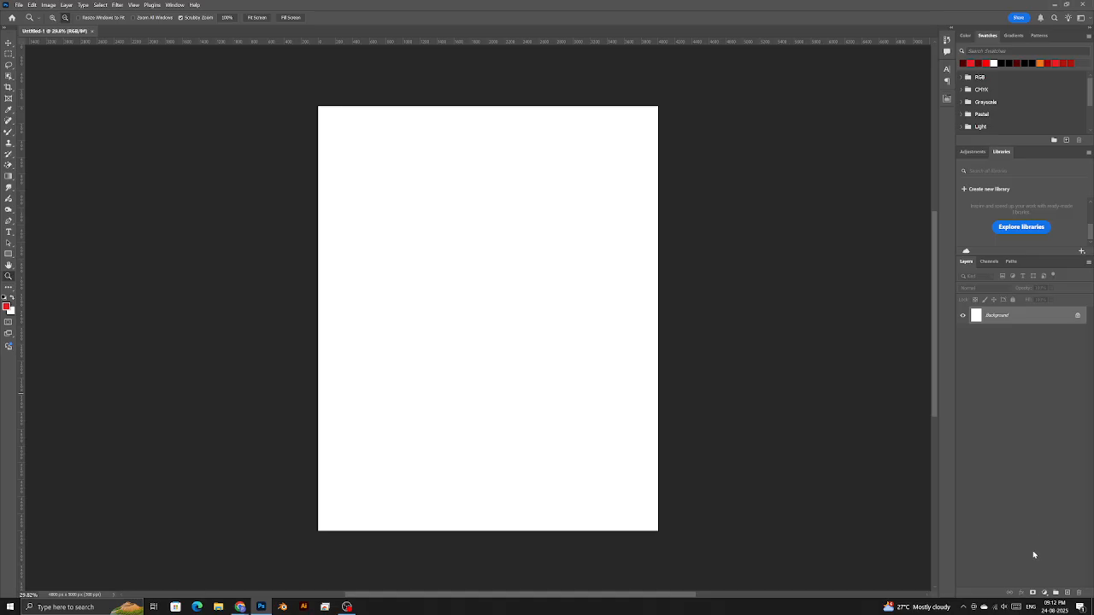
pyautogui.click(1048, 592)
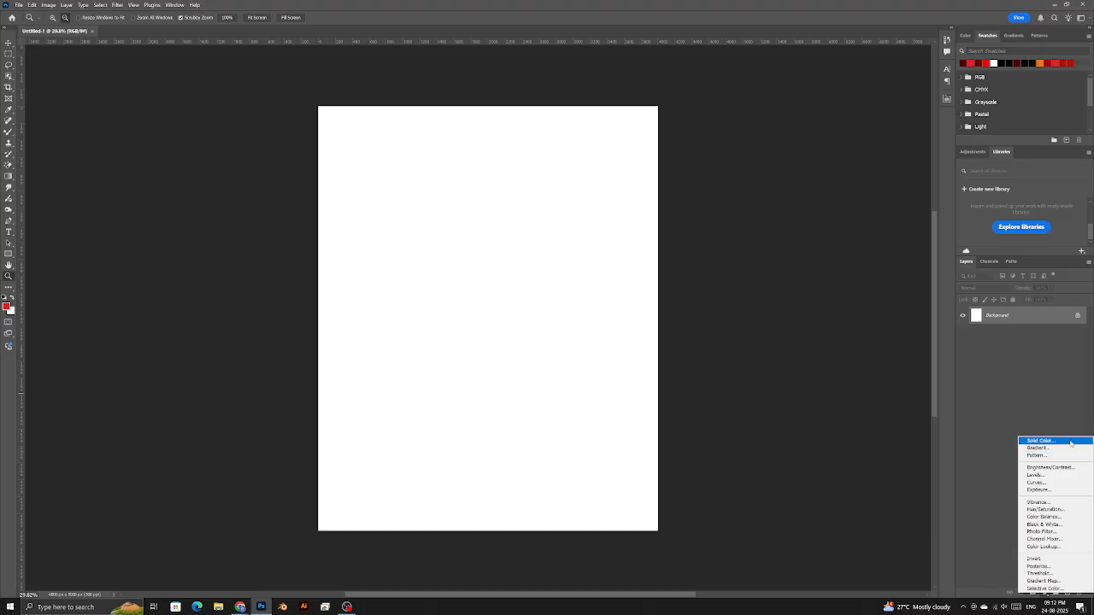
# - Add a Solid Color fill layer in deep dark red
pyautogui.click(1071, 443)
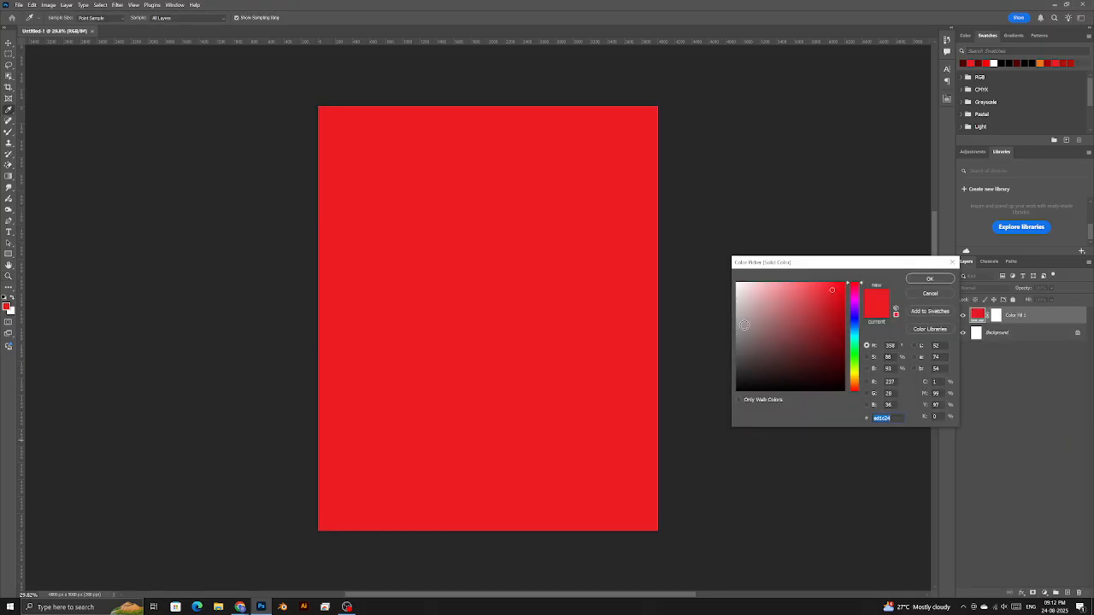
pyautogui.click(843, 301)
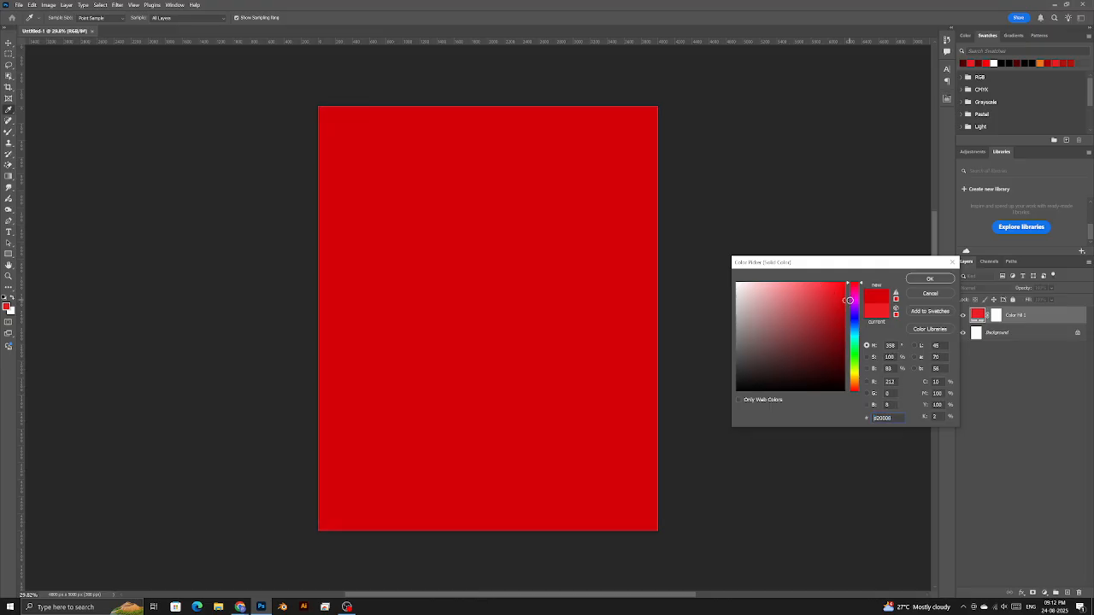
pyautogui.moveTo(852, 302); pyautogui.dragTo(860, 325)
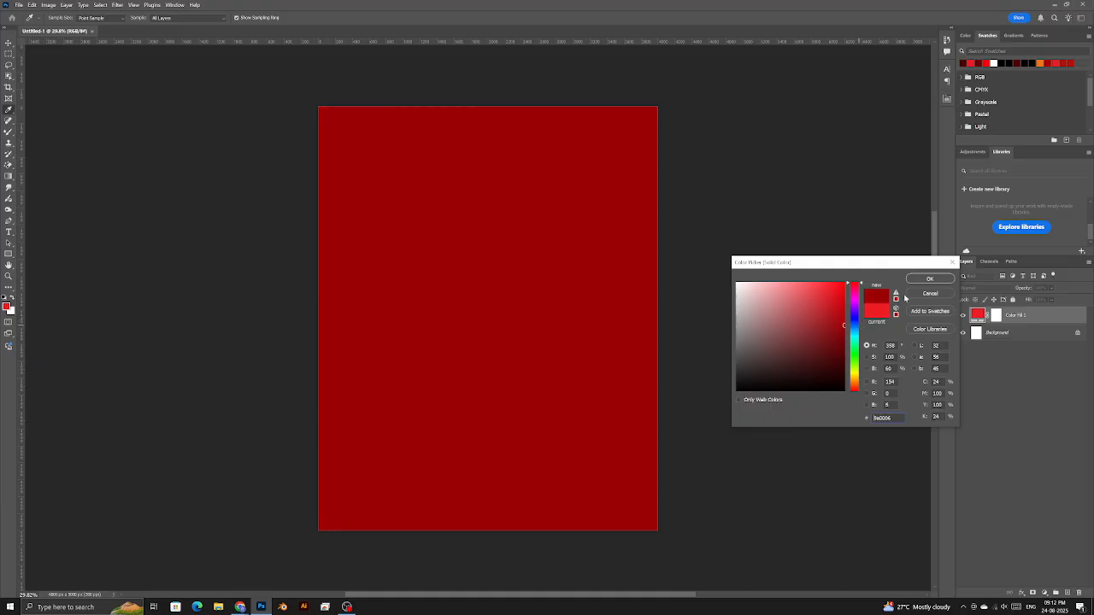
pyautogui.click(929, 278)
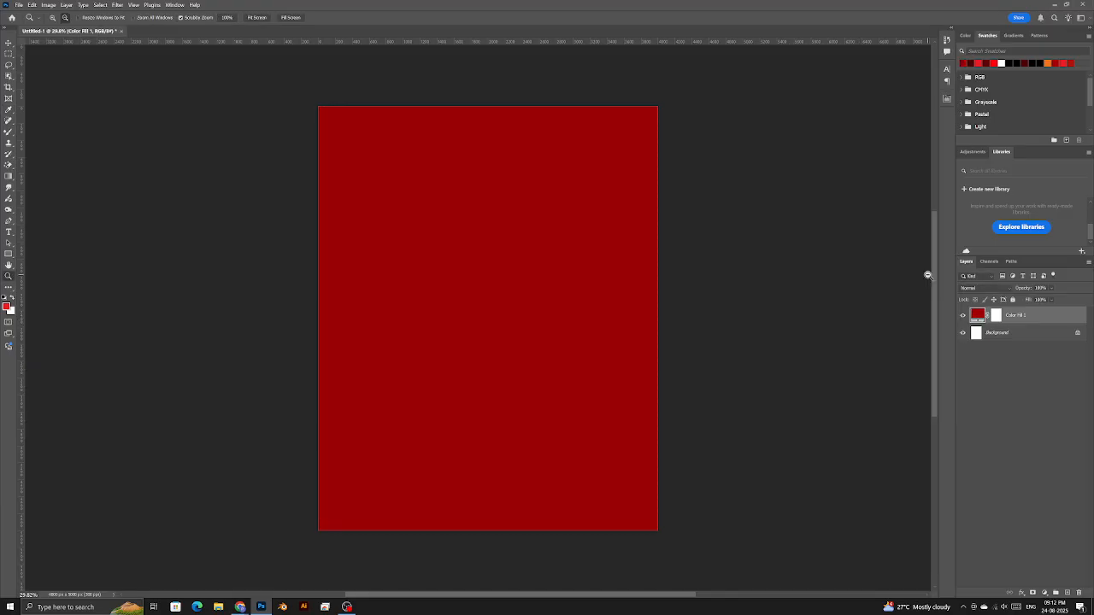
# - Add a second Solid Color fill layer in burnt orange #bf4300
pyautogui.click(1045, 592)
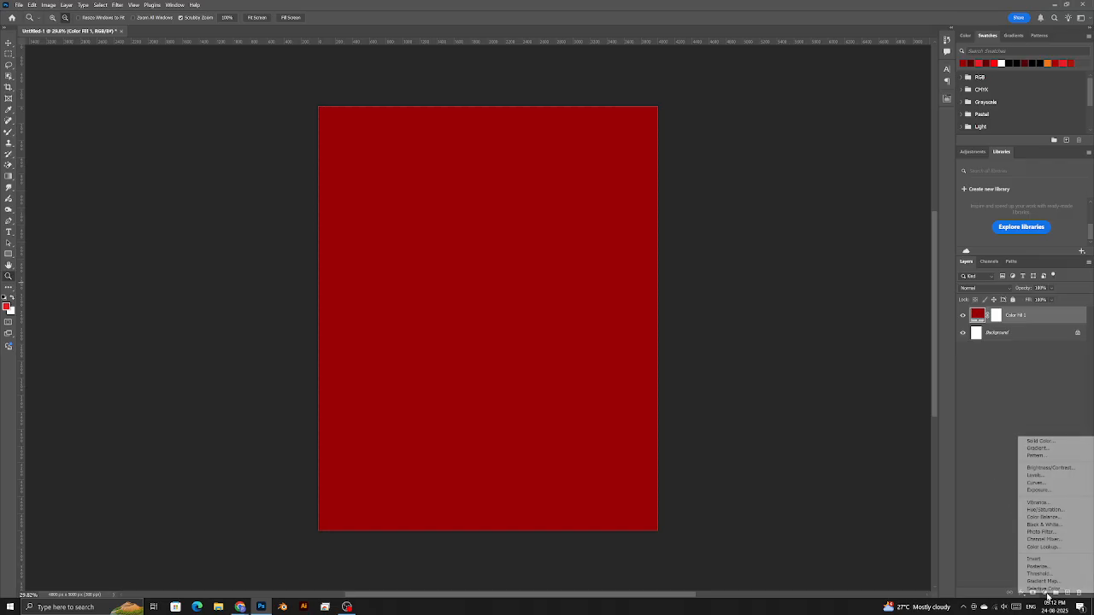
pyautogui.click(1040, 442)
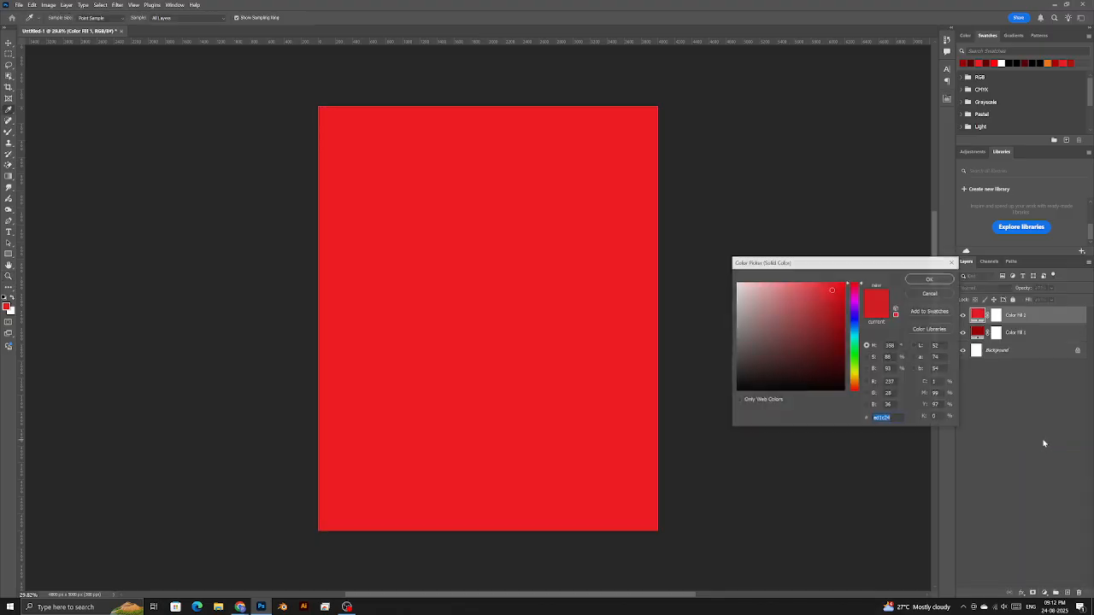
pyautogui.moveTo(854, 375)
pyautogui.mouseDown()
pyautogui.moveTo(843, 357)
pyautogui.moveTo(870, 332)
pyautogui.moveTo(833, 323)
pyautogui.moveTo(872, 315)
pyautogui.moveTo(852, 307)
pyautogui.mouseUp()
pyautogui.click(857, 384)
pyautogui.press('Return')
pyautogui.click(998, 316)
pyautogui.rightClick(998, 316)
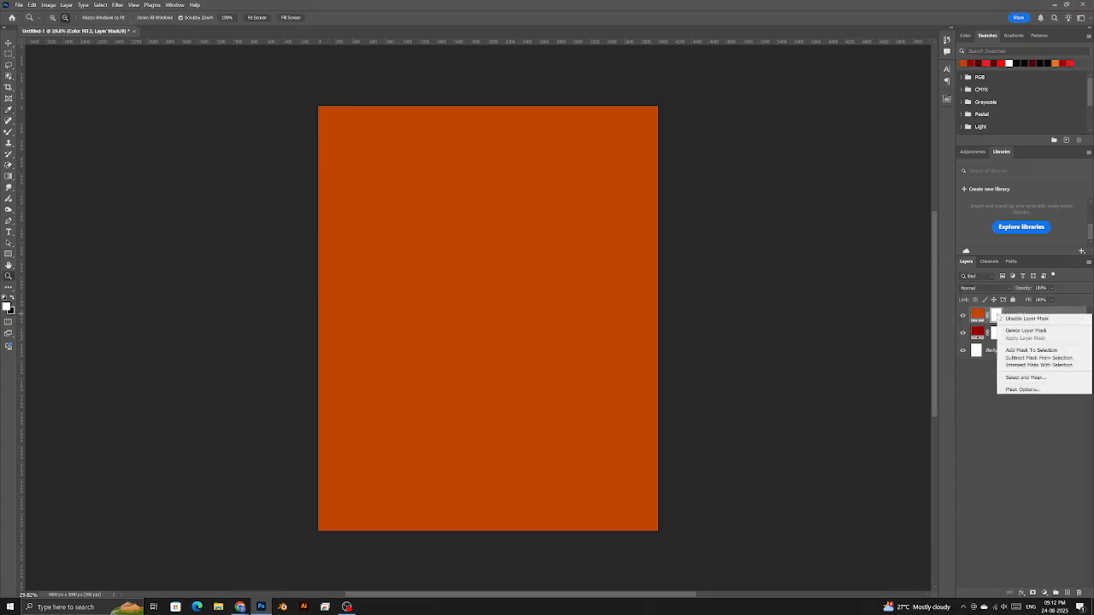
pyautogui.press('Escape')
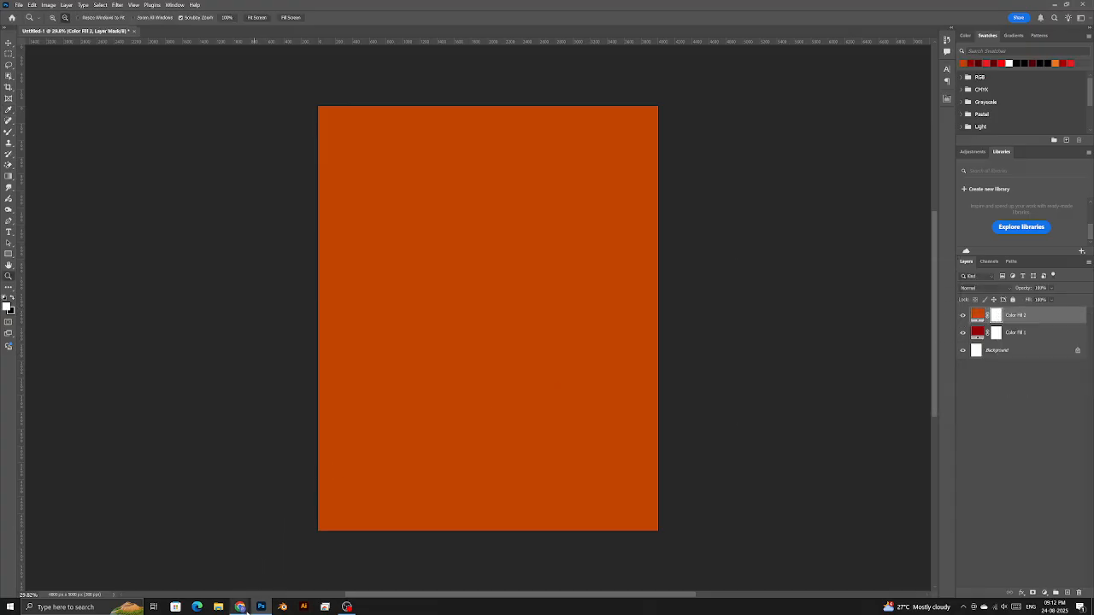
pyautogui.click(190, 571)
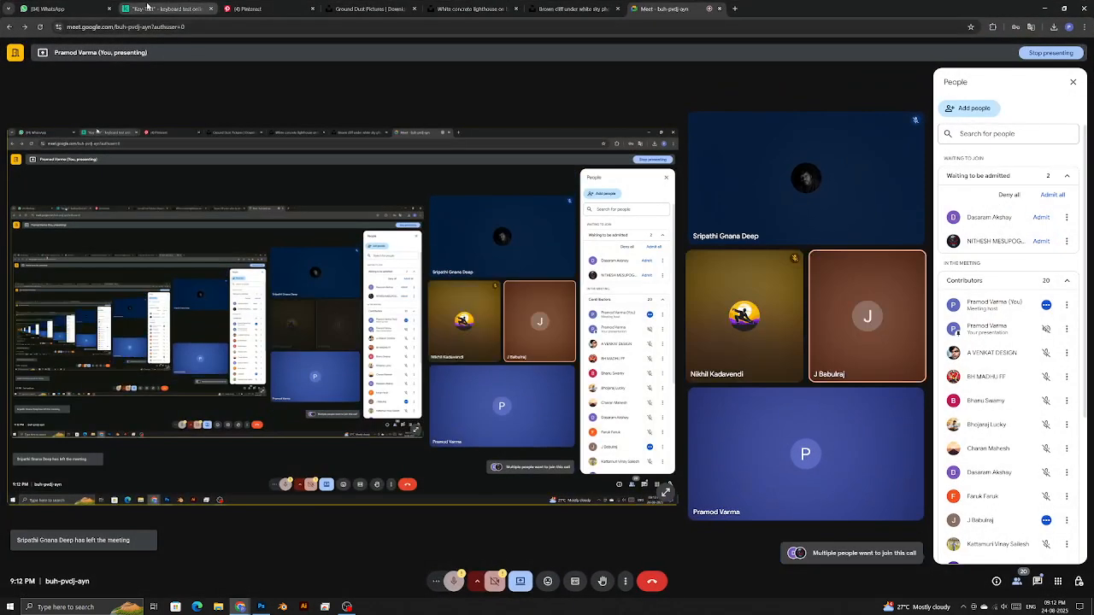
pyautogui.click(148, 8)
pyautogui.hotkey('ctrl', 'i')
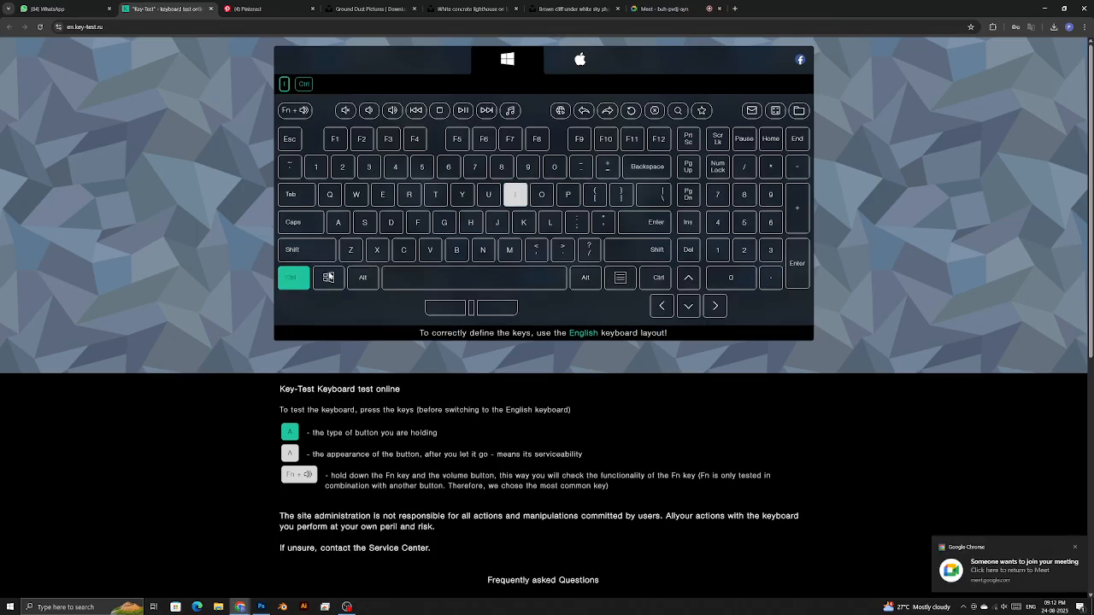
pyautogui.hotkey('alt', 'Tab')
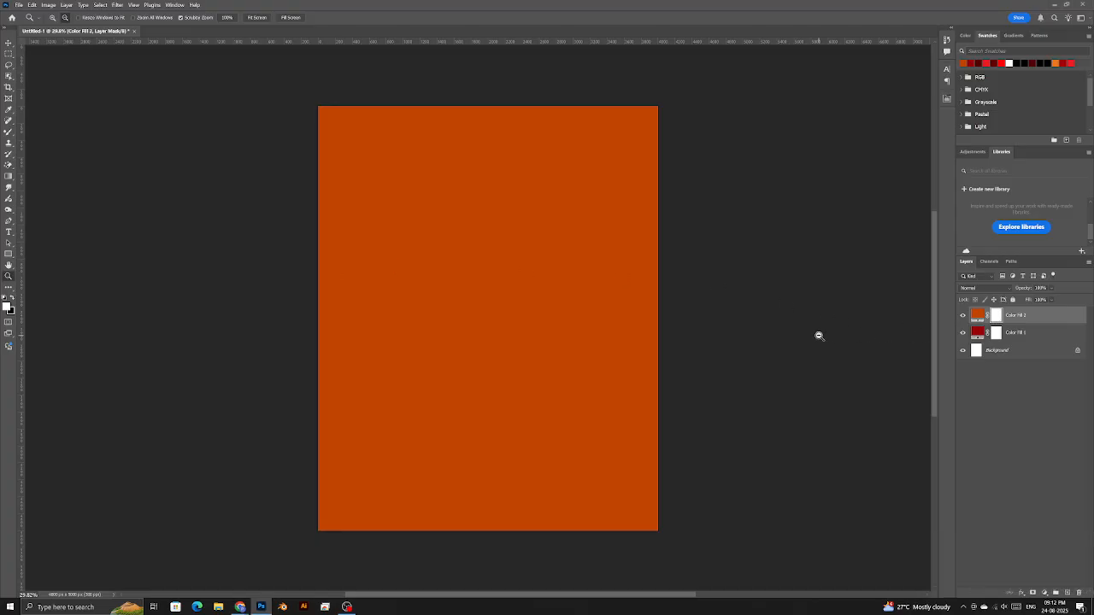
# - Invert the Color Fill 2 mask to hide the orange fill, and choose the regular Brush tool
pyautogui.hotkey('ctrl', 'i')
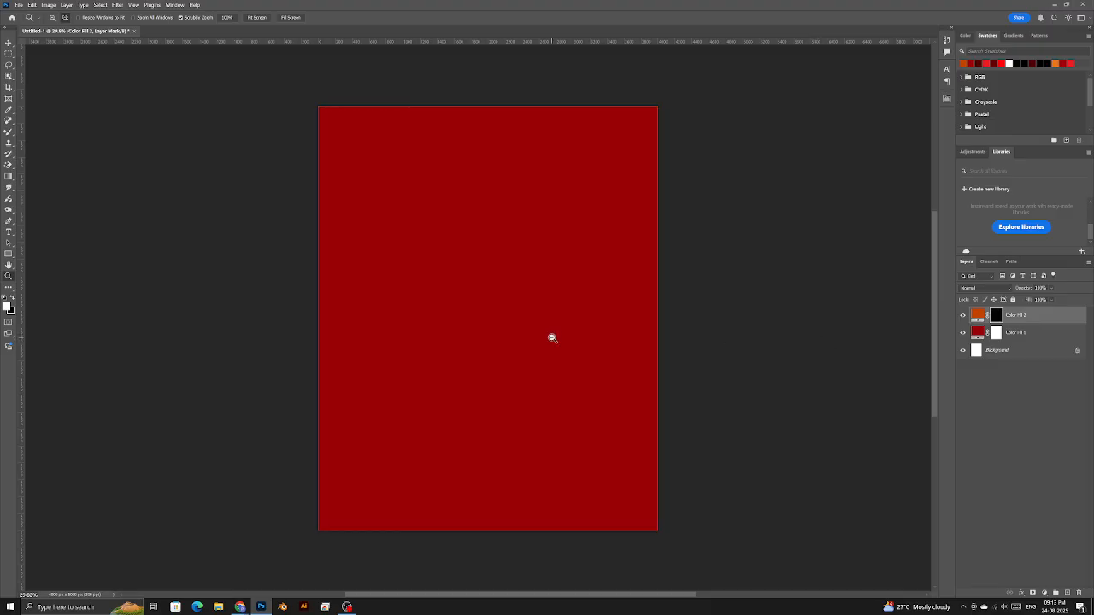
pyautogui.click(9, 132)
pyautogui.rightClick(9, 132)
pyautogui.click(35, 131)
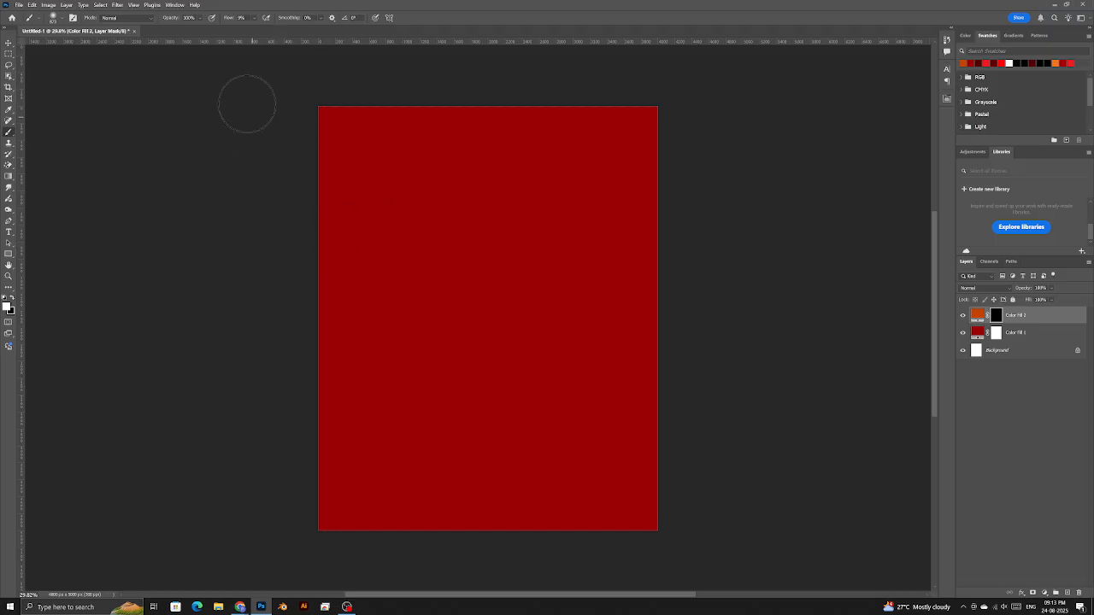
# - Set the brush Flow to 1 and make the soft brush much larger
pyautogui.moveTo(227, 18); pyautogui.dragTo(238, 18)
pyautogui.click(231, 19)
pyautogui.write('10')
pyautogui.moveTo(382, 306); pyautogui.dragTo(533, 316)
pyautogui.click(509, 24)
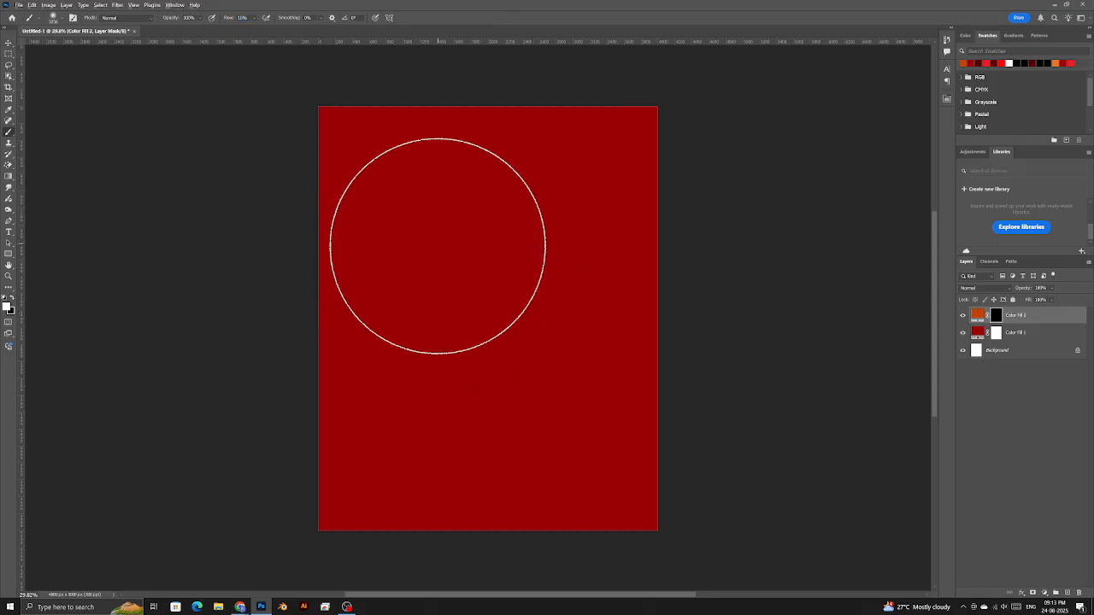
pyautogui.rightClick(412, 226)
pyautogui.moveTo(507, 251)
pyautogui.mouseDown()
pyautogui.moveTo(466, 249)
pyautogui.moveTo(500, 248)
pyautogui.moveTo(486, 267)
pyautogui.moveTo(453, 268)
pyautogui.moveTo(561, 269)
pyautogui.moveTo(541, 291)
pyautogui.mouseUp()
pyautogui.click(499, 4)
pyautogui.moveTo(551, 329); pyautogui.dragTo(562, 330)
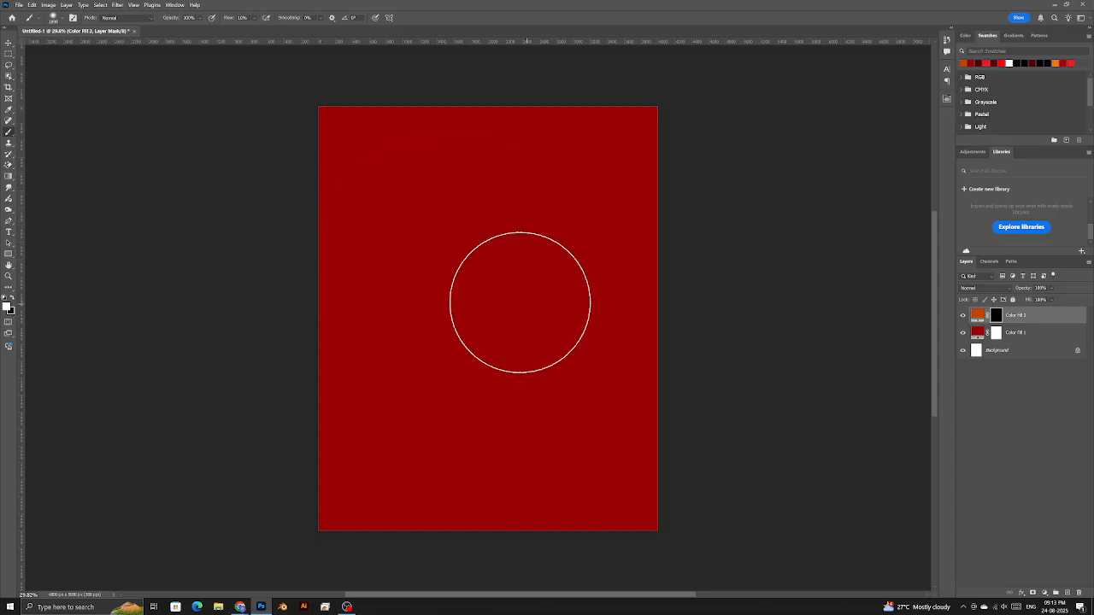
pyautogui.scroll(-1, 451, 280)
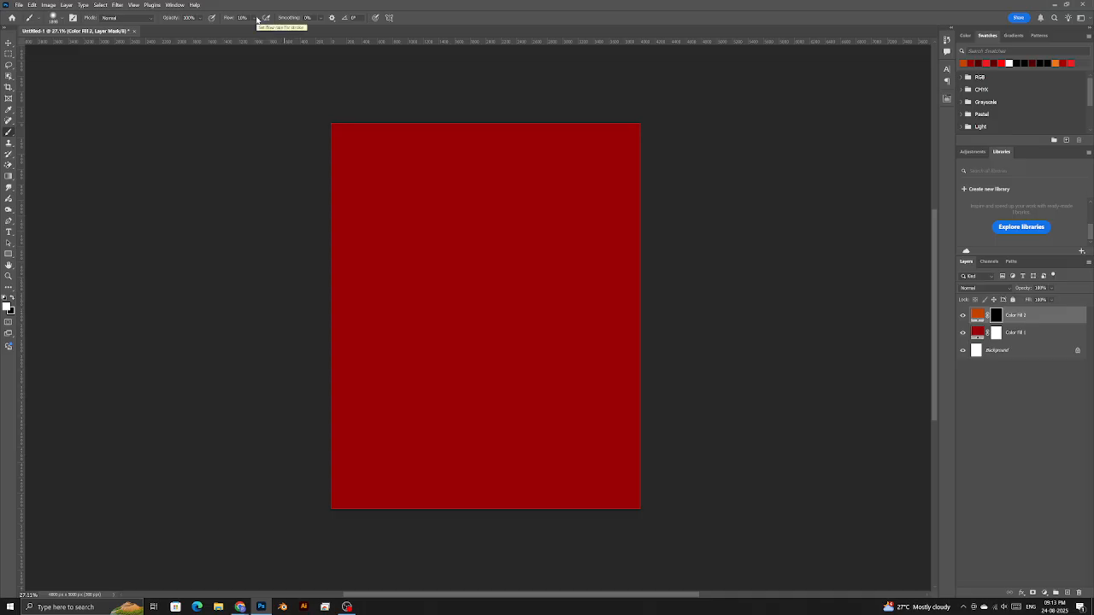
pyautogui.press('XF86AudioLowerVolume')
# - Paint a burnt-orange glow along the lower-left edge of the mask, trimming the diagonal excess
pyautogui.moveTo(308, 337)
pyautogui.mouseDown()
pyautogui.moveTo(320, 438)
pyautogui.moveTo(462, 552)
pyautogui.moveTo(367, 479)
pyautogui.moveTo(299, 340)
pyautogui.moveTo(288, 250)
pyautogui.moveTo(321, 408)
pyautogui.moveTo(397, 530)
pyautogui.moveTo(312, 377)
pyautogui.moveTo(273, 227)
pyautogui.moveTo(304, 173)
pyautogui.moveTo(414, 458)
pyautogui.moveTo(513, 543)
pyautogui.moveTo(397, 432)
pyautogui.moveTo(300, 307)
pyautogui.moveTo(269, 226)
pyautogui.moveTo(455, 553)
pyautogui.moveTo(597, 586)
pyautogui.moveTo(403, 450)
pyautogui.moveTo(279, 325)
pyautogui.moveTo(286, 196)
pyautogui.moveTo(465, 420)
pyautogui.mouseUp()
pyautogui.moveTo(418, 391)
pyautogui.mouseDown()
pyautogui.moveTo(452, 398)
pyautogui.moveTo(439, 397)
pyautogui.mouseUp()
pyautogui.press('x')
pyautogui.moveTo(458, 384)
pyautogui.mouseDown()
pyautogui.moveTo(536, 510)
pyautogui.moveTo(512, 517)
pyautogui.moveTo(394, 266)
pyautogui.mouseUp()
pyautogui.press('x')
pyautogui.moveTo(317, 203)
pyautogui.mouseDown()
pyautogui.moveTo(329, 314)
pyautogui.moveTo(313, 218)
pyautogui.mouseUp()
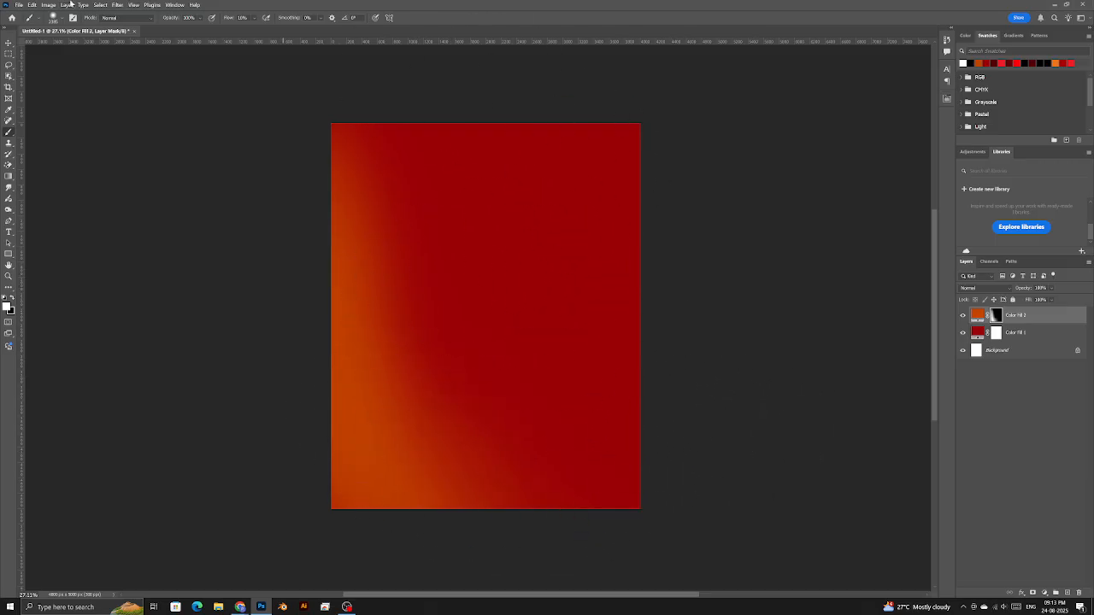
pyautogui.click(18, 5)
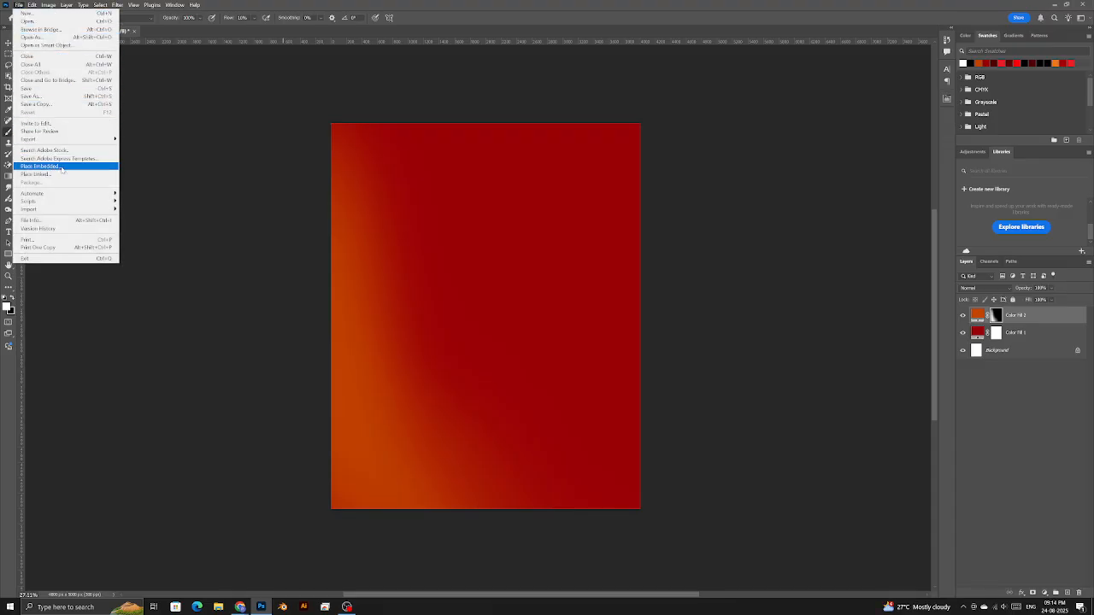
# - Place the HDgallery photo of the man and scale it up to cover the whole canvas
pyautogui.click(62, 169)
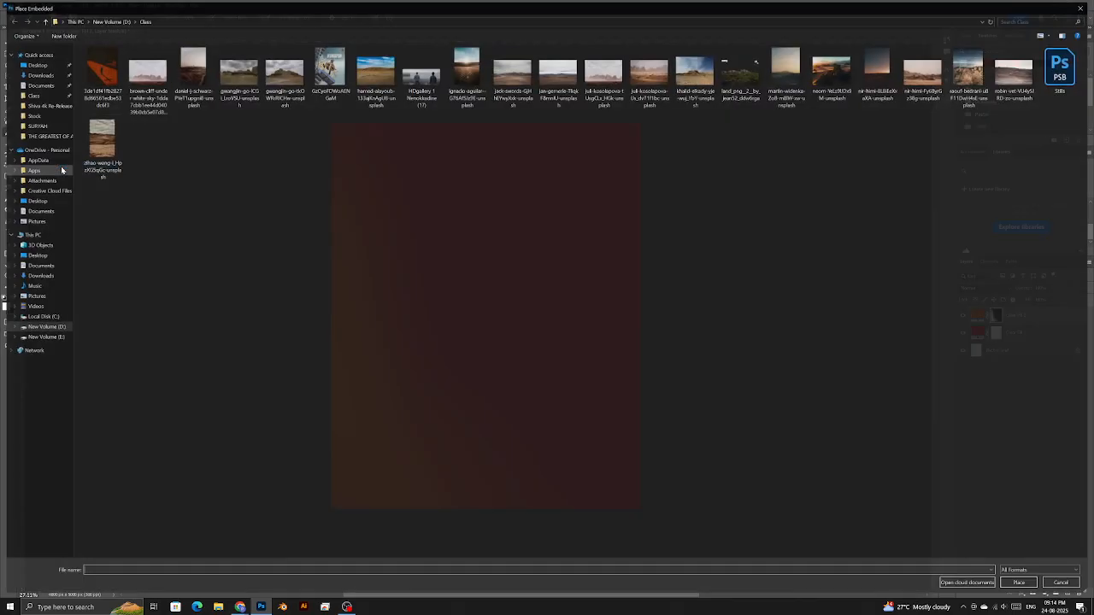
pyautogui.click(420, 75)
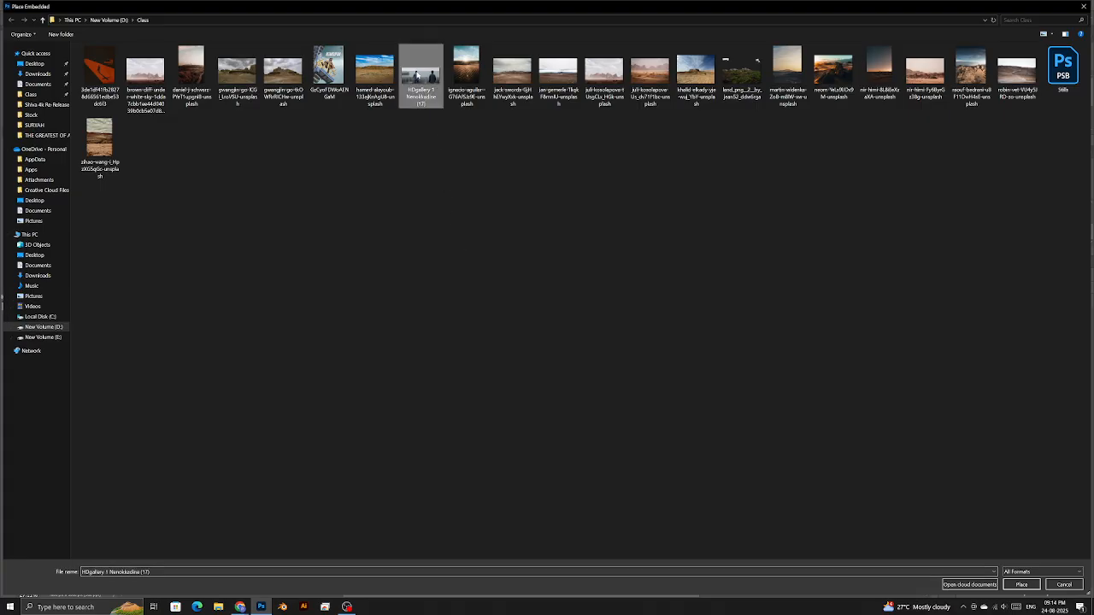
pyautogui.doubleClick(416, 75)
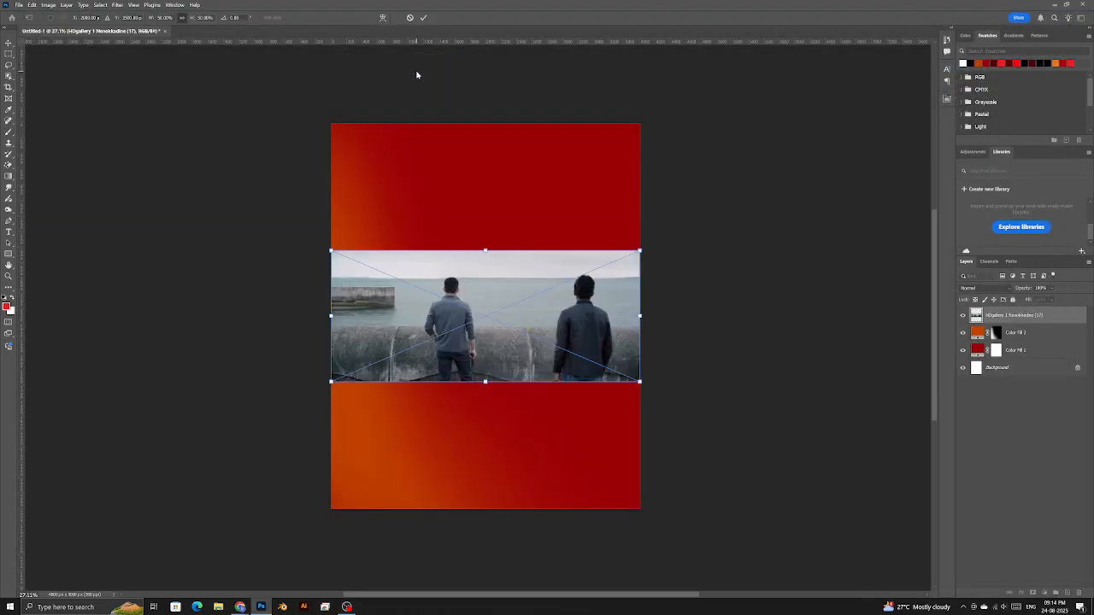
pyautogui.moveTo(640, 316); pyautogui.dragTo(965, 398)
pyautogui.moveTo(199, 318); pyautogui.dragTo(12, 320)
pyautogui.moveTo(506, 441); pyautogui.dragTo(499, 425)
pyautogui.press('Return')
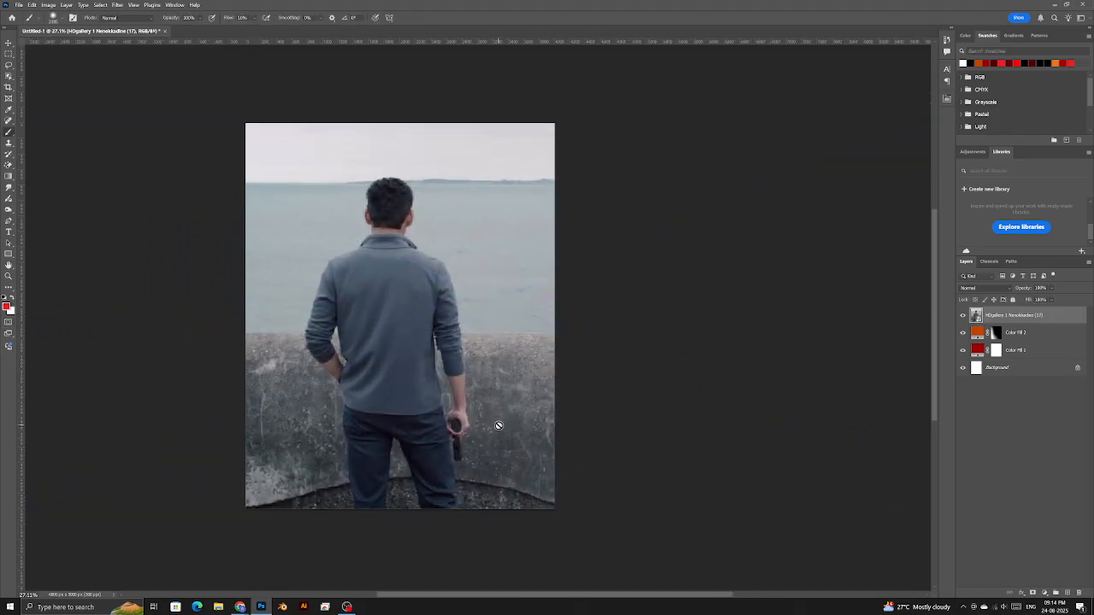
pyautogui.click(420, 16)
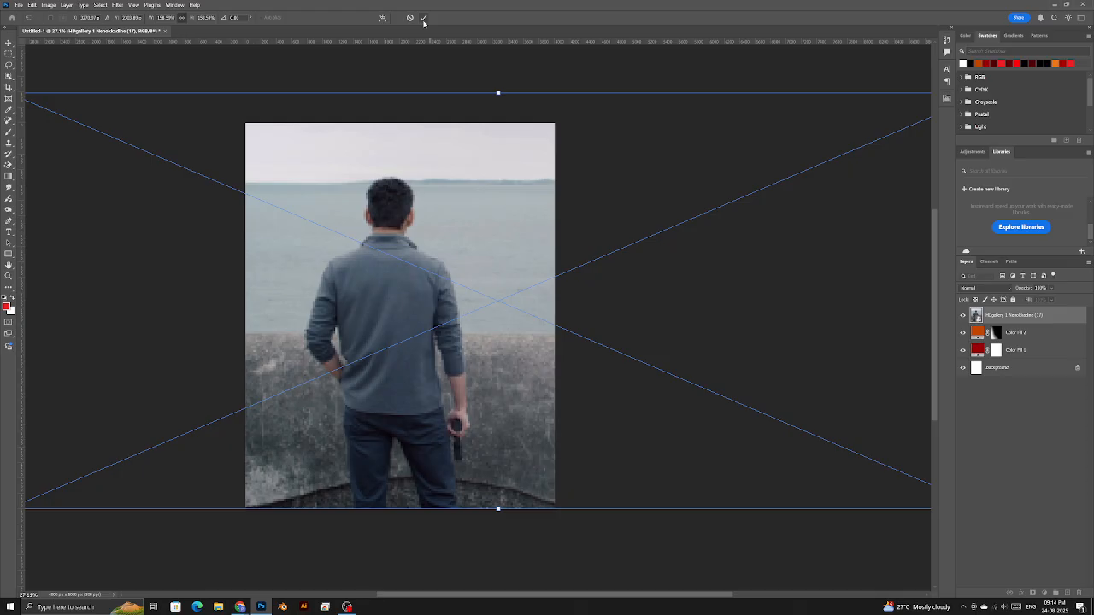
pyautogui.click(423, 19)
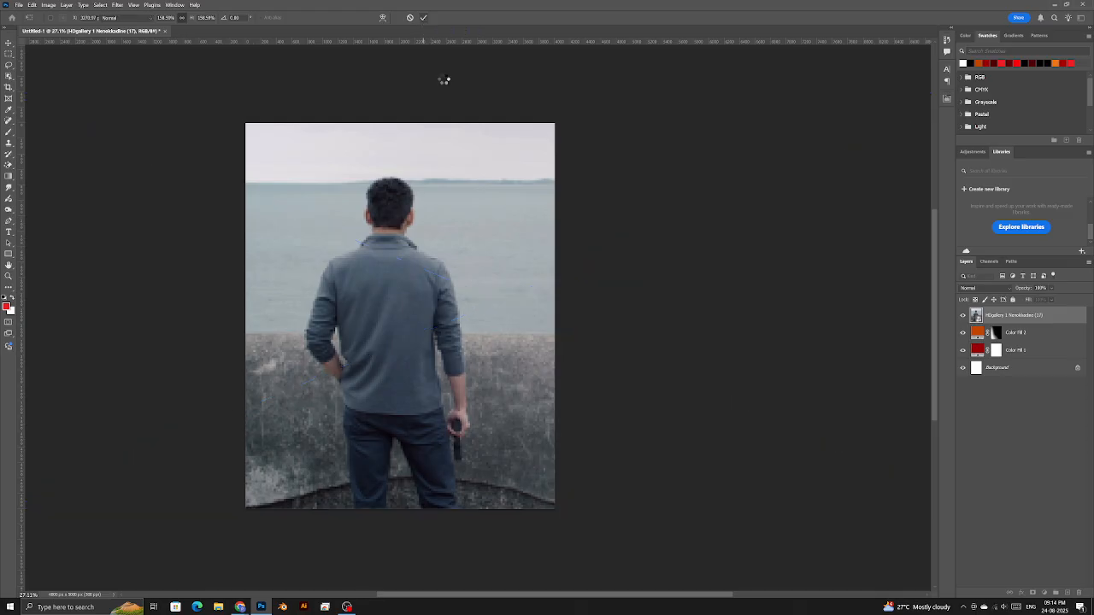
# - Select the man with Object Selection's Cloud Select Subject and mask out everything else
pyautogui.click(9, 76)
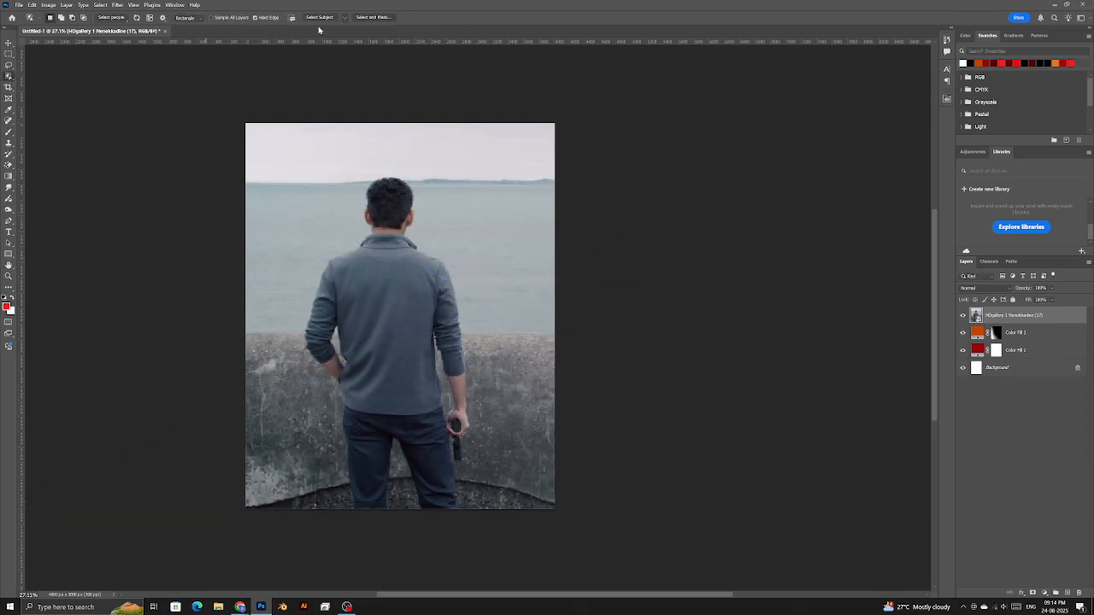
pyautogui.rightClick(8, 76)
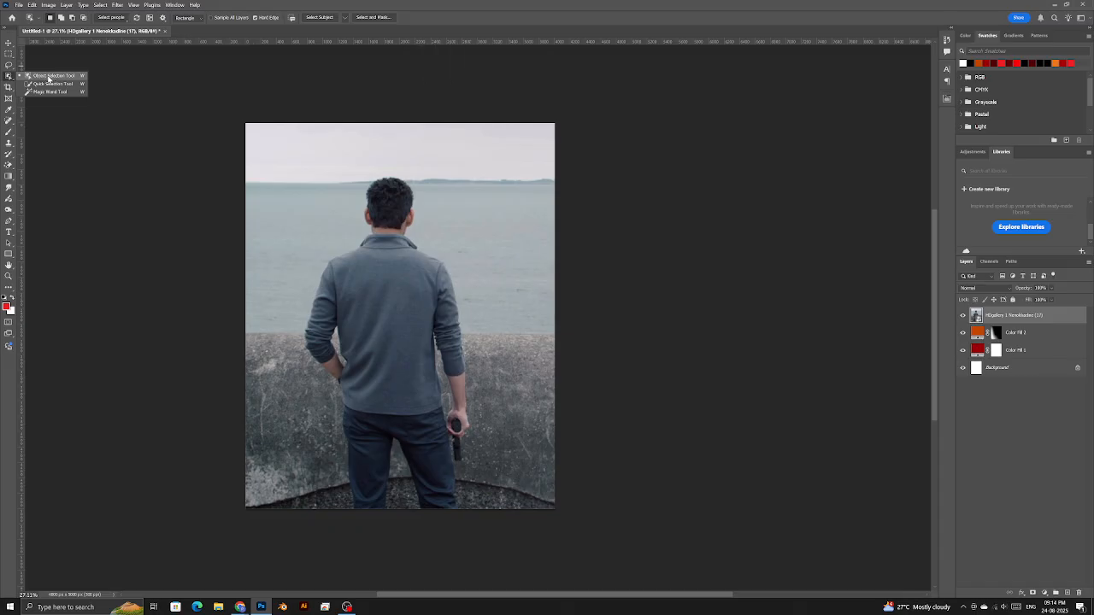
pyautogui.click(345, 17)
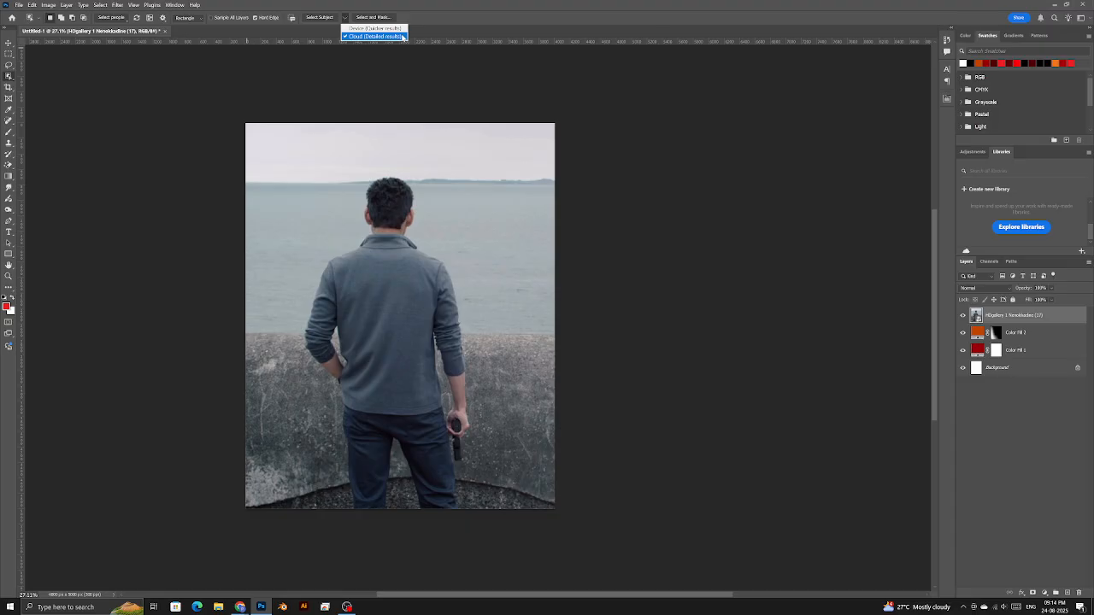
pyautogui.click(314, 18)
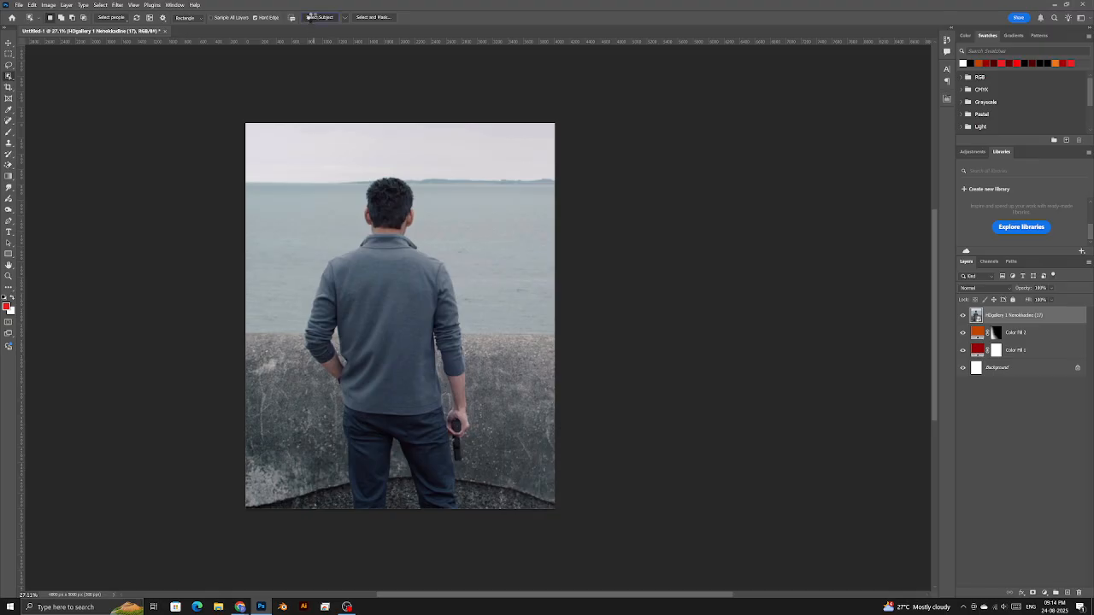
pyautogui.click(314, 17)
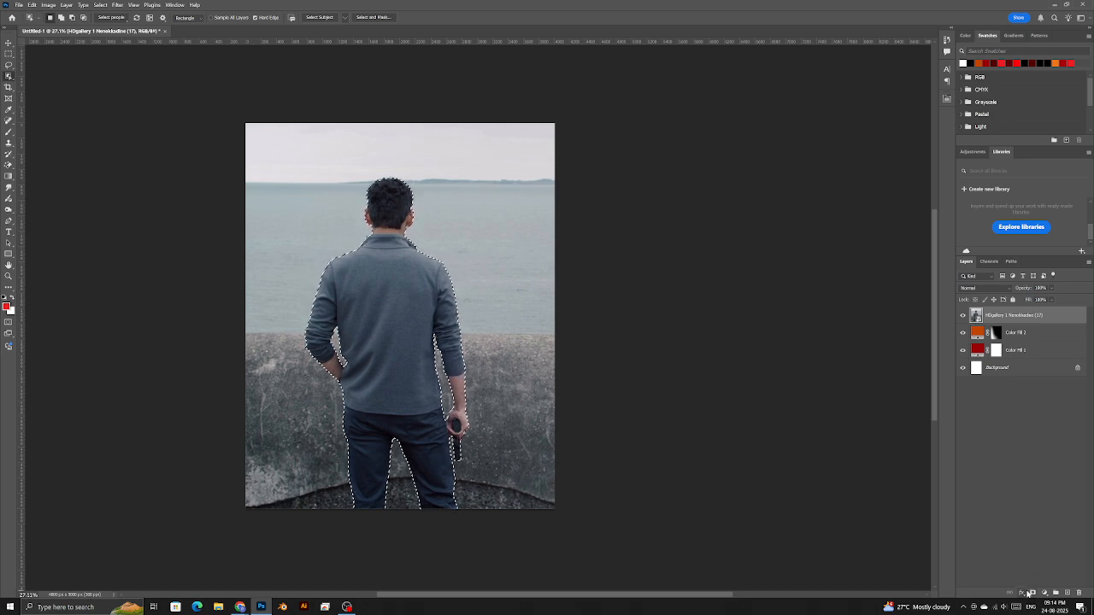
pyautogui.click(1030, 592)
pyautogui.press('z')
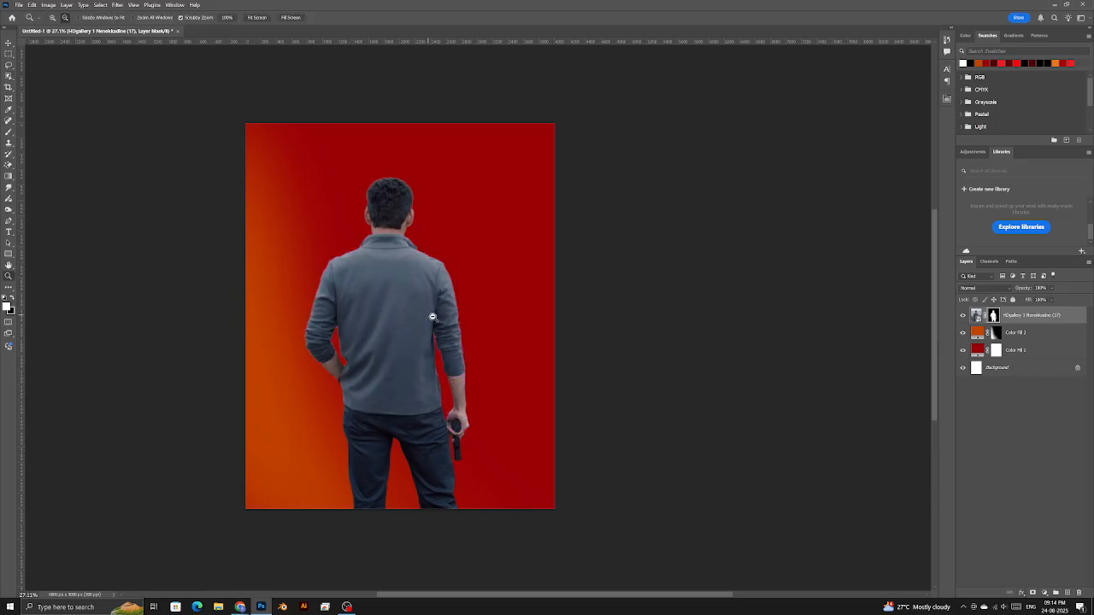
pyautogui.moveTo(467, 365); pyautogui.dragTo(489, 422)
pyautogui.moveTo(229, 321); pyautogui.dragTo(334, 530)
pyautogui.moveTo(292, 248); pyautogui.dragTo(370, 419)
pyautogui.click(452, 209)
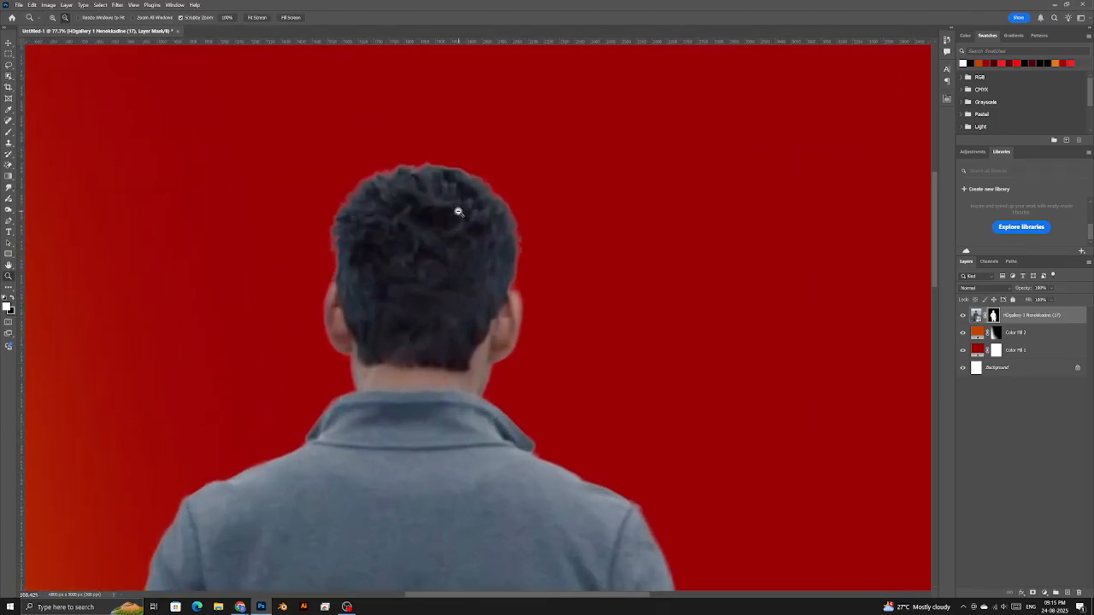
pyautogui.rightClick(454, 263)
pyautogui.click(465, 268)
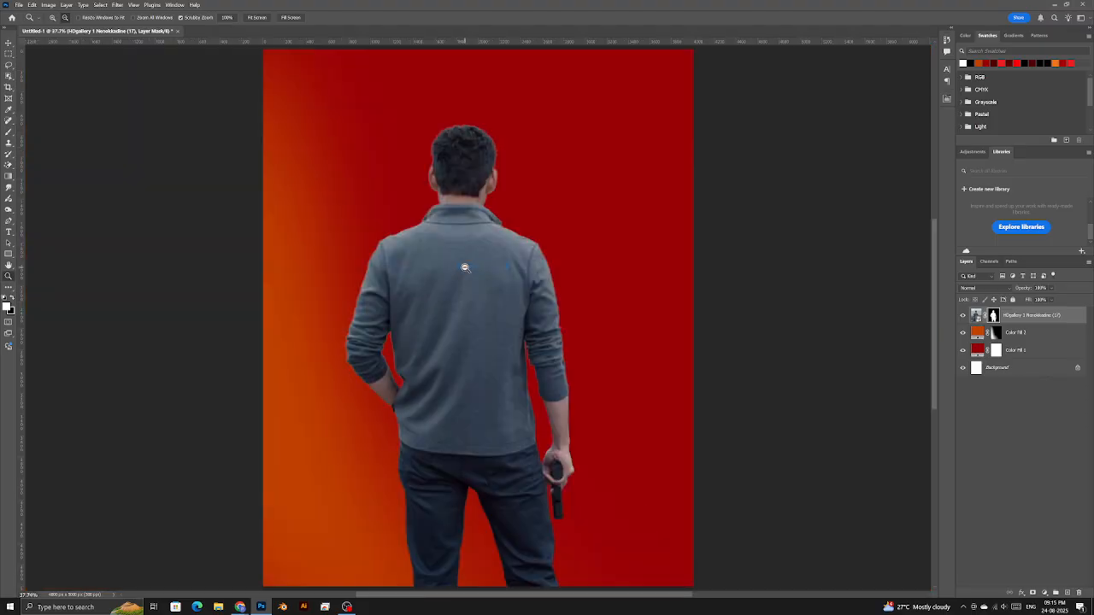
pyautogui.moveTo(462, 169); pyautogui.dragTo(486, 159)
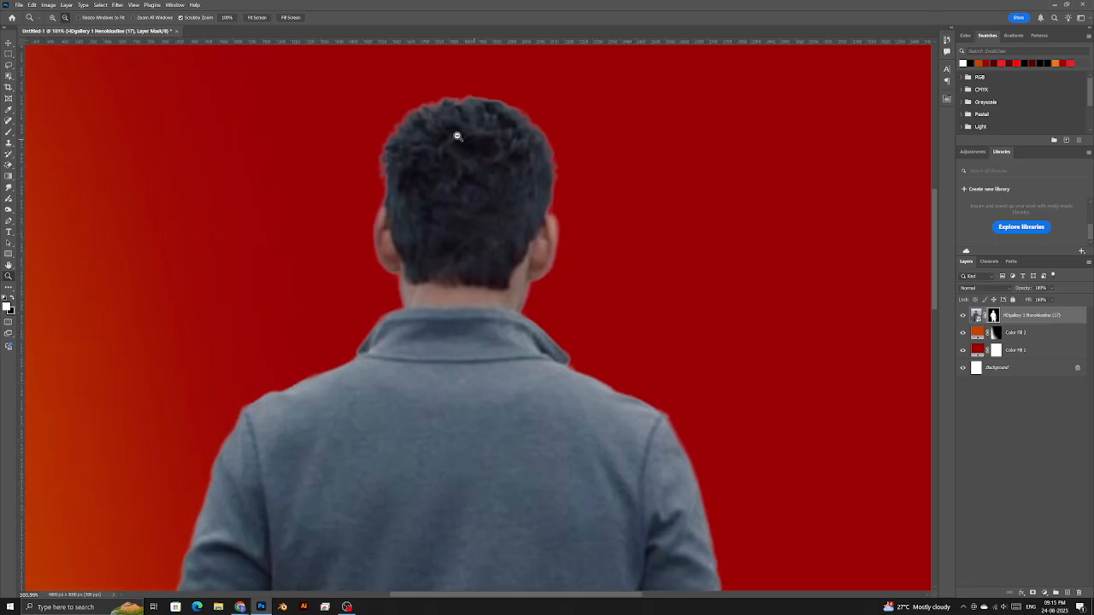
pyautogui.rightClick(427, 316)
pyautogui.click(440, 319)
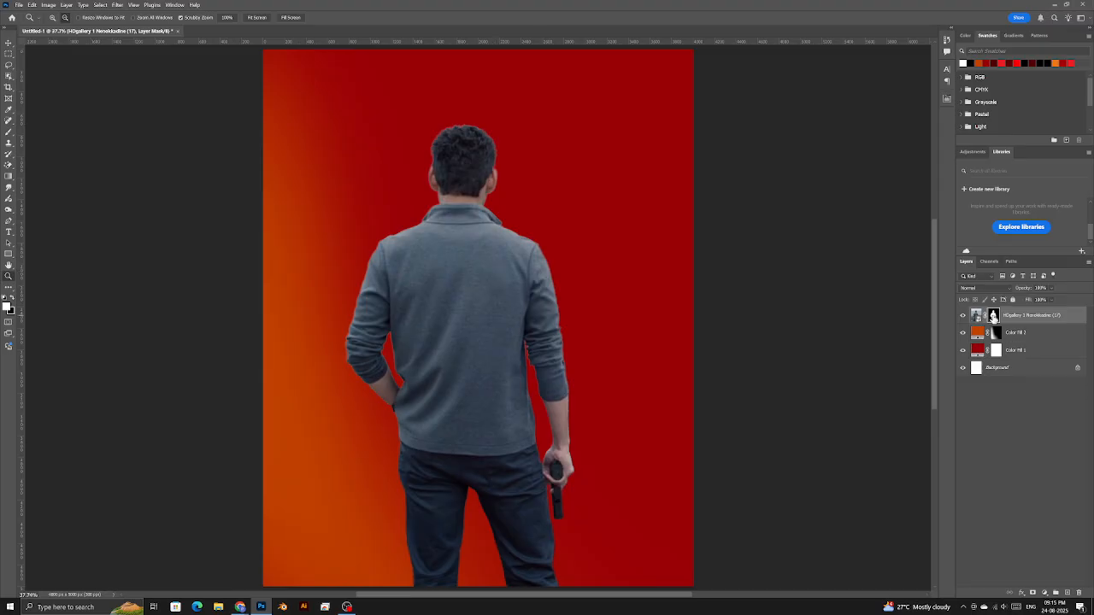
pyautogui.rightClick(994, 315)
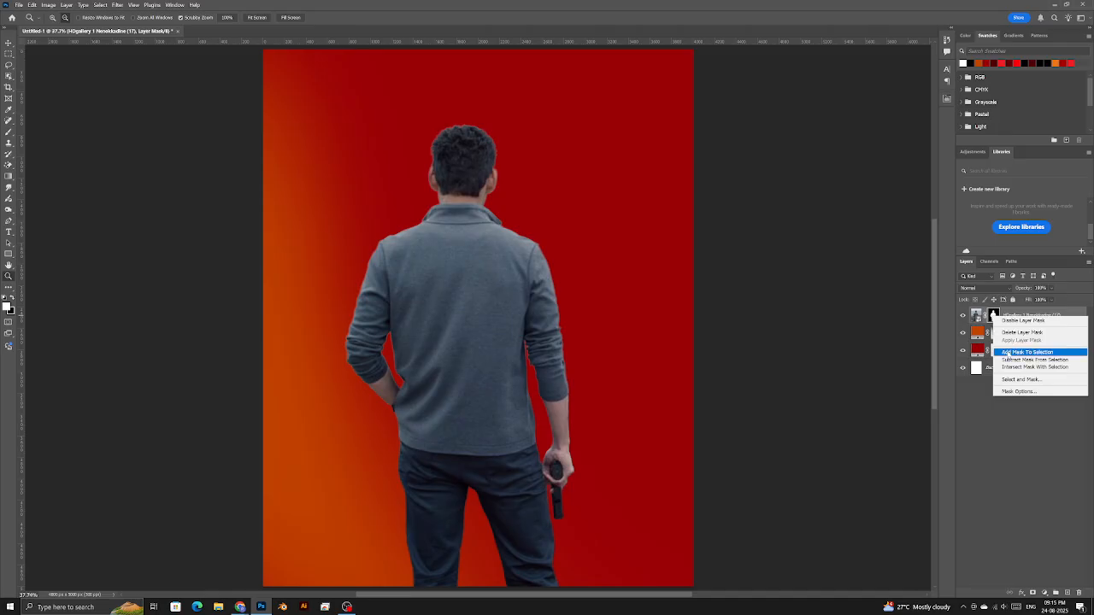
pyautogui.click(831, 306)
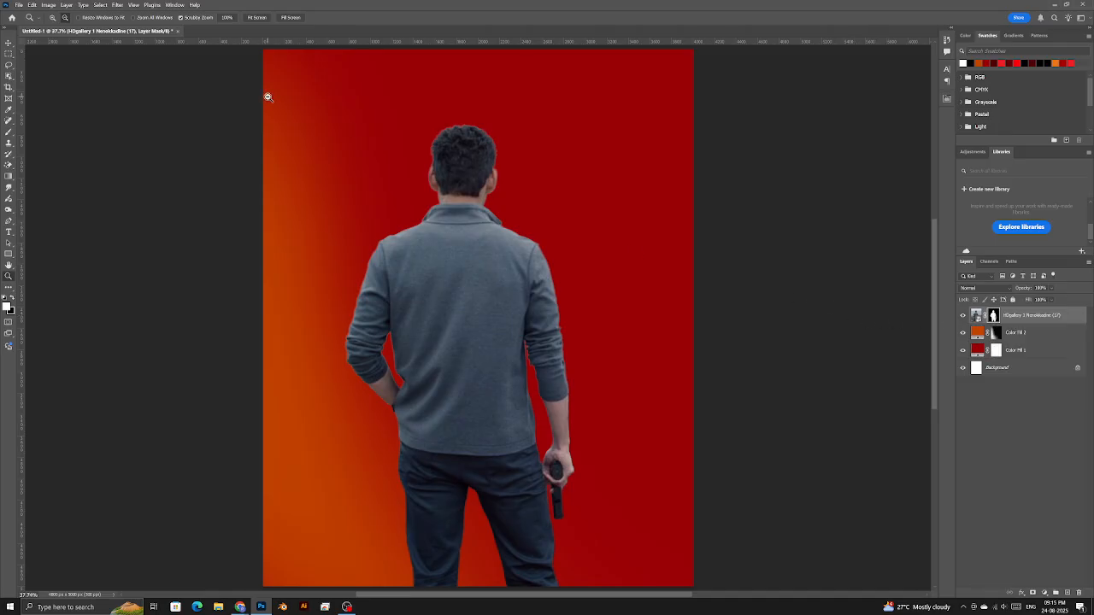
pyautogui.scroll(-2, 517, 379)
# - Give the man's photo layer a black Color Overlay through Blending Options
pyautogui.click(1067, 319)
pyautogui.doubleClick(1067, 320)
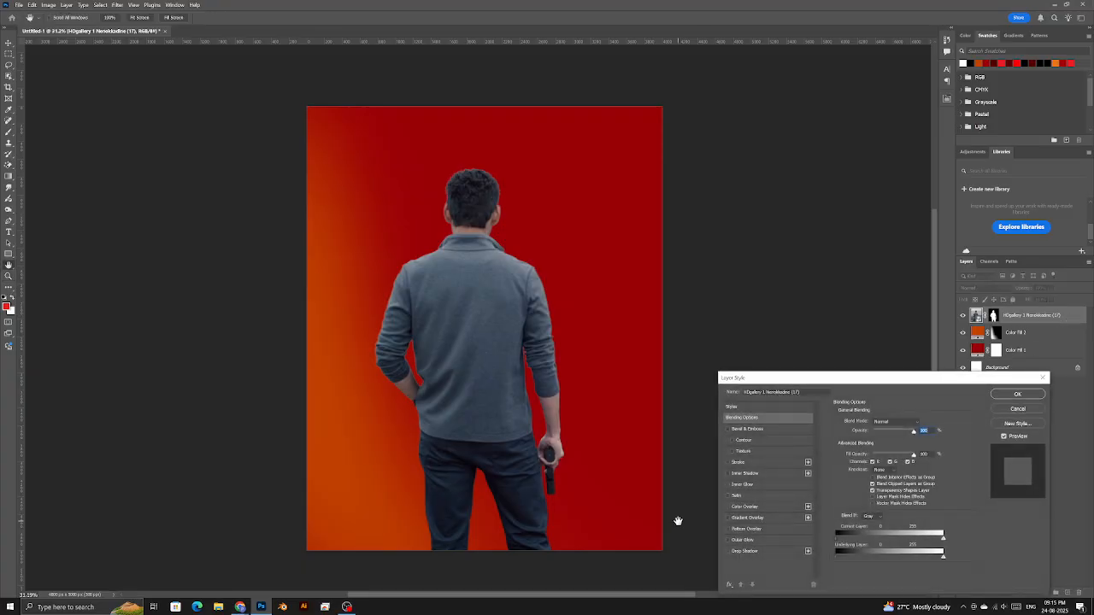
pyautogui.click(1019, 394)
pyautogui.rightClick(1030, 315)
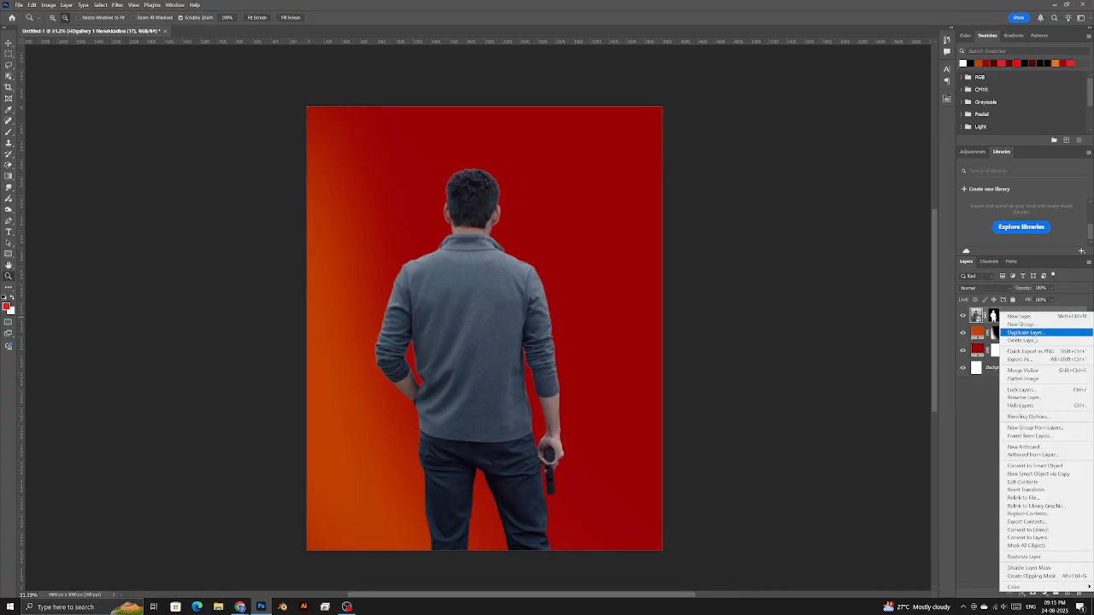
pyautogui.click(1025, 416)
pyautogui.moveTo(829, 377); pyautogui.dragTo(818, 207)
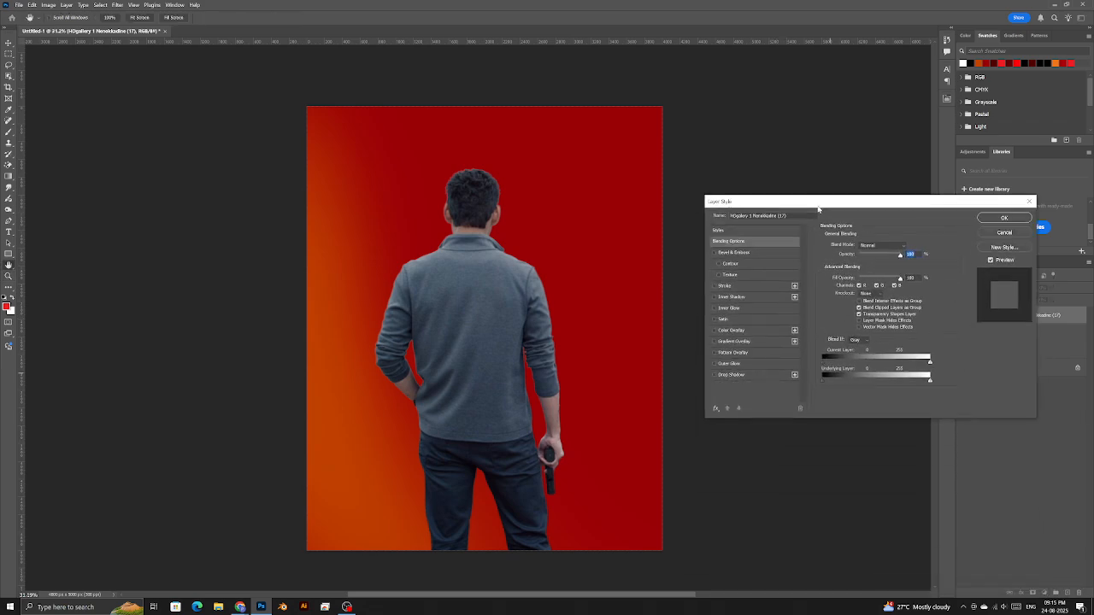
pyautogui.click(731, 331)
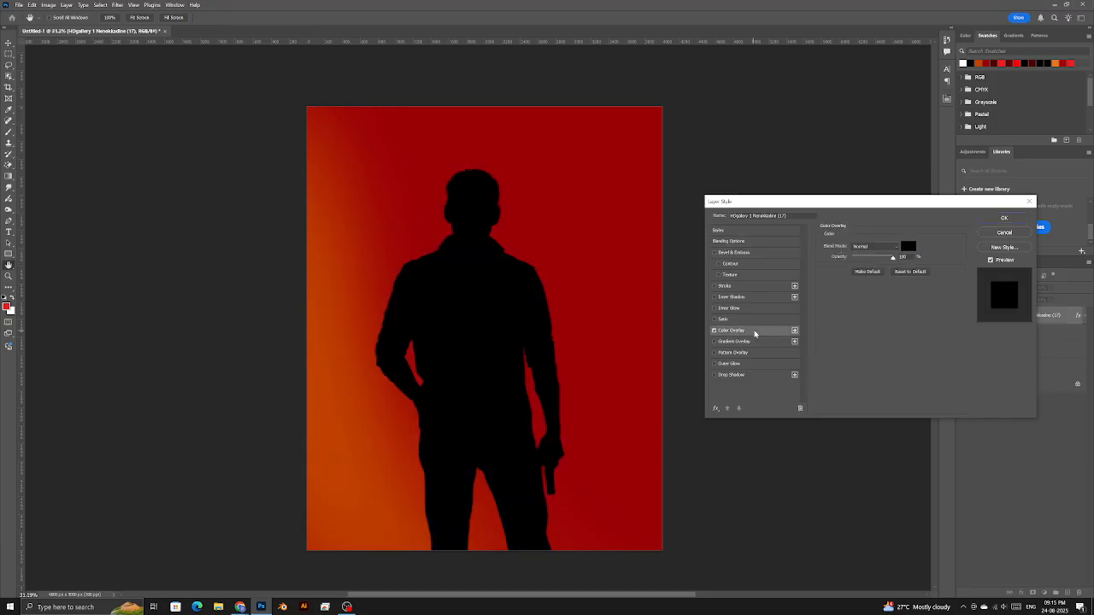
pyautogui.click(908, 247)
pyautogui.moveTo(758, 329); pyautogui.dragTo(684, 415)
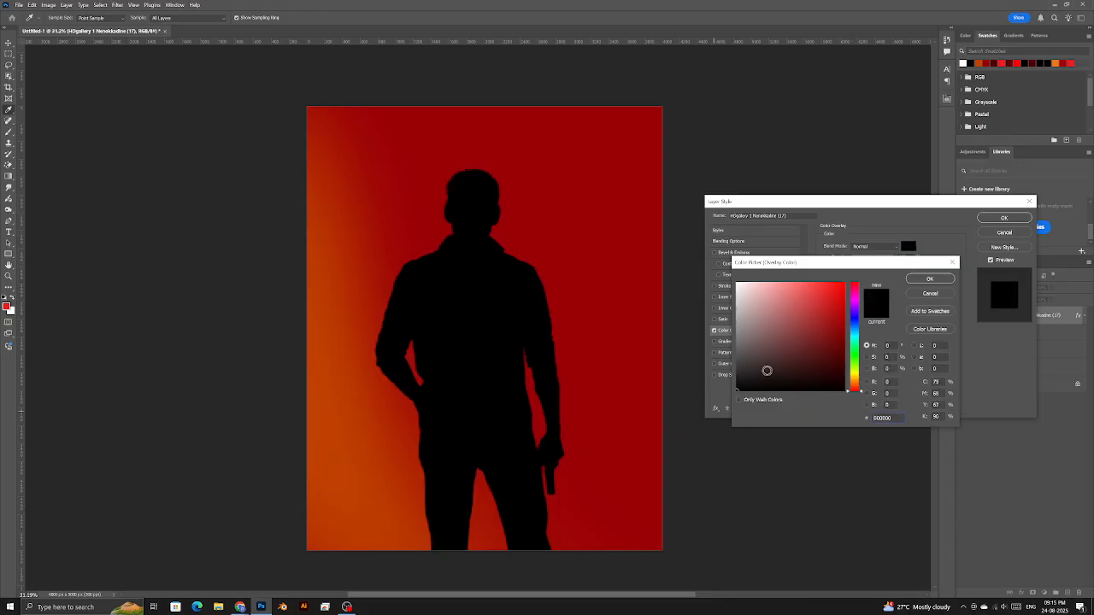
pyautogui.click(930, 281)
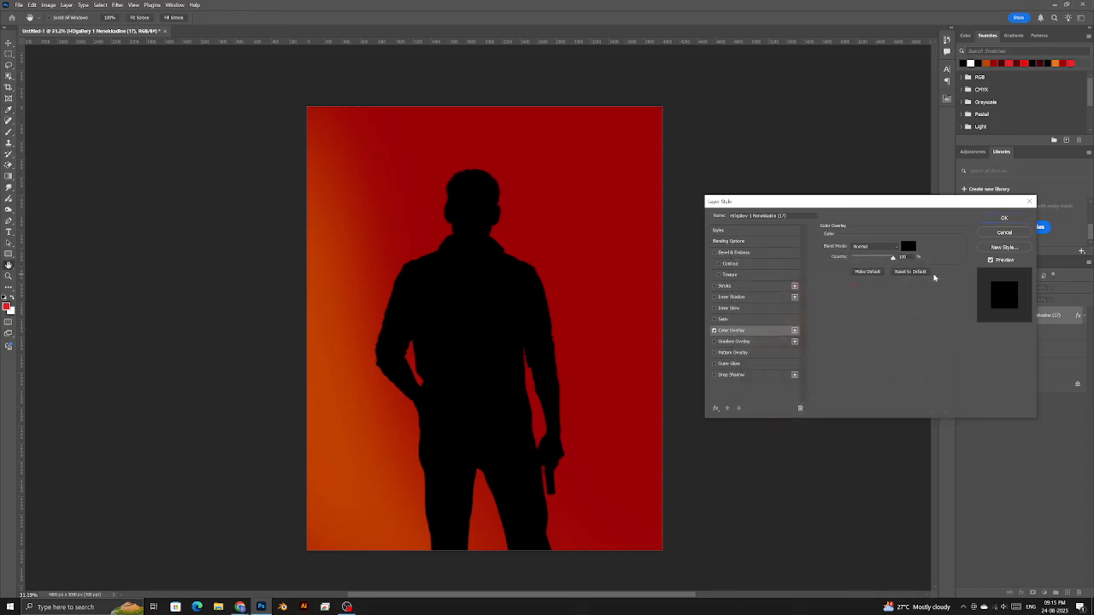
pyautogui.click(991, 220)
pyautogui.scroll(-4, 562, 354)
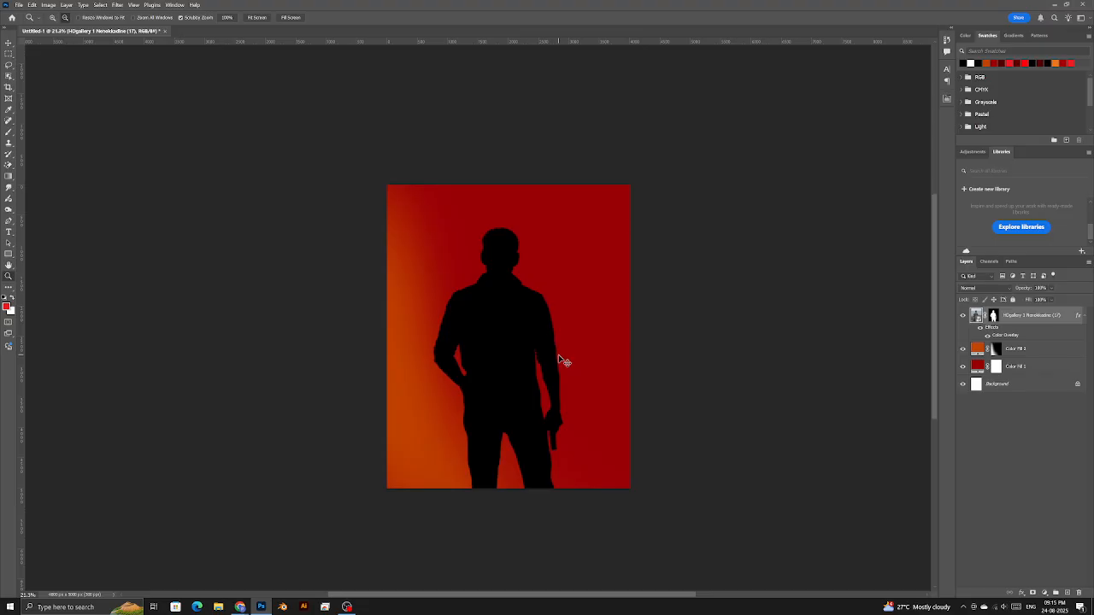
# - Free-transform the silhouette up to about 126% and nudge it slightly right
pyautogui.hotkey('ctrl', 't')
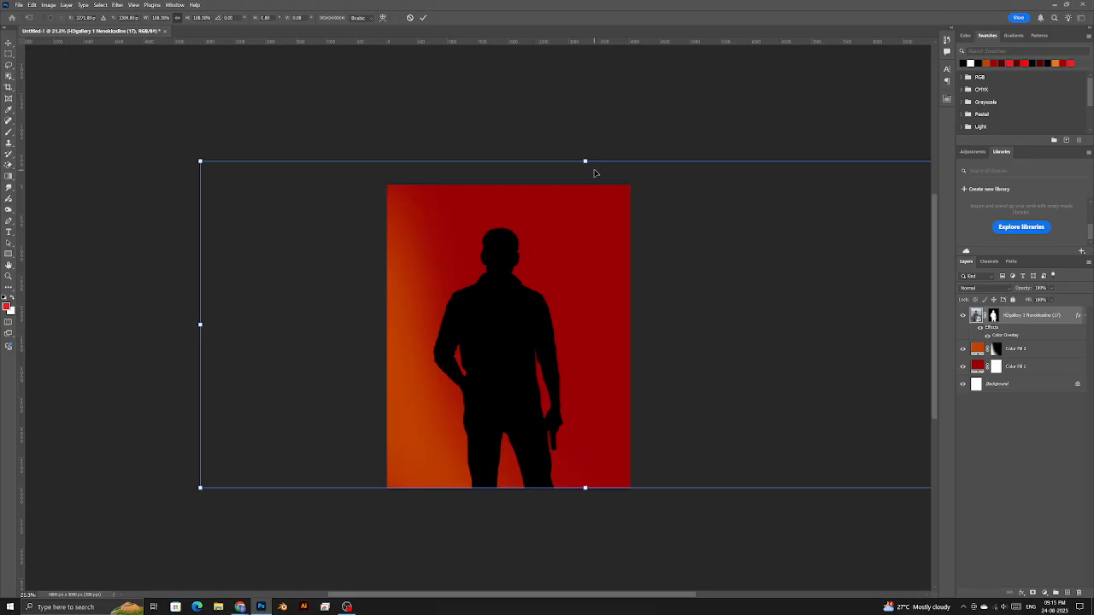
pyautogui.moveTo(595, 166); pyautogui.dragTo(586, 110)
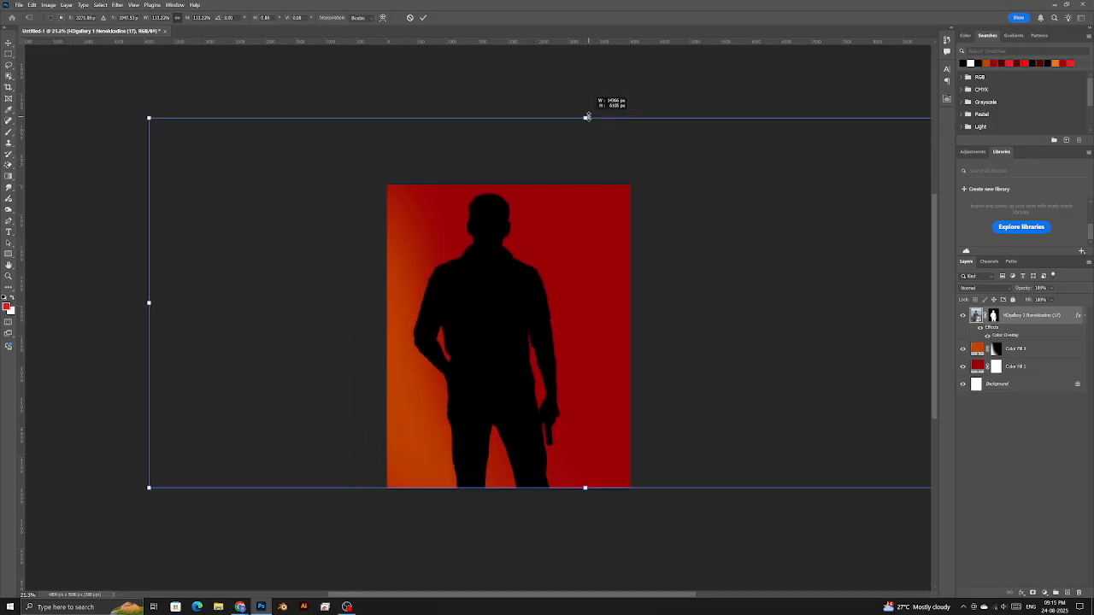
pyautogui.moveTo(516, 254); pyautogui.dragTo(528, 252)
pyautogui.moveTo(598, 488); pyautogui.dragTo(599, 528)
pyautogui.moveTo(559, 435)
pyautogui.mouseDown()
pyautogui.moveTo(569, 435)
pyautogui.moveTo(559, 452)
pyautogui.mouseUp()
pyautogui.press('Return')
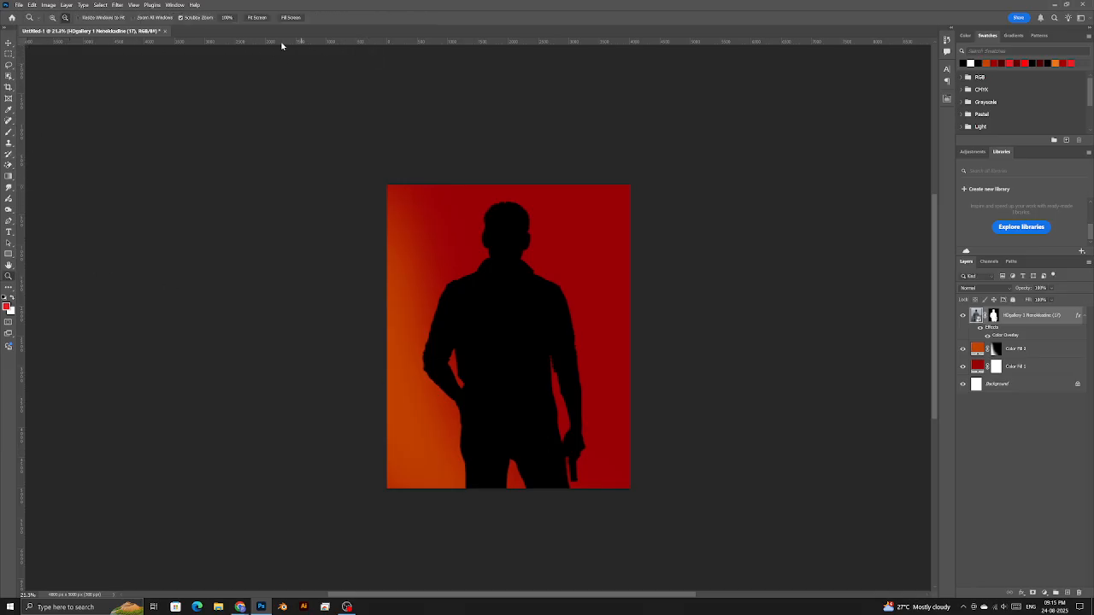
pyautogui.click(9, 43)
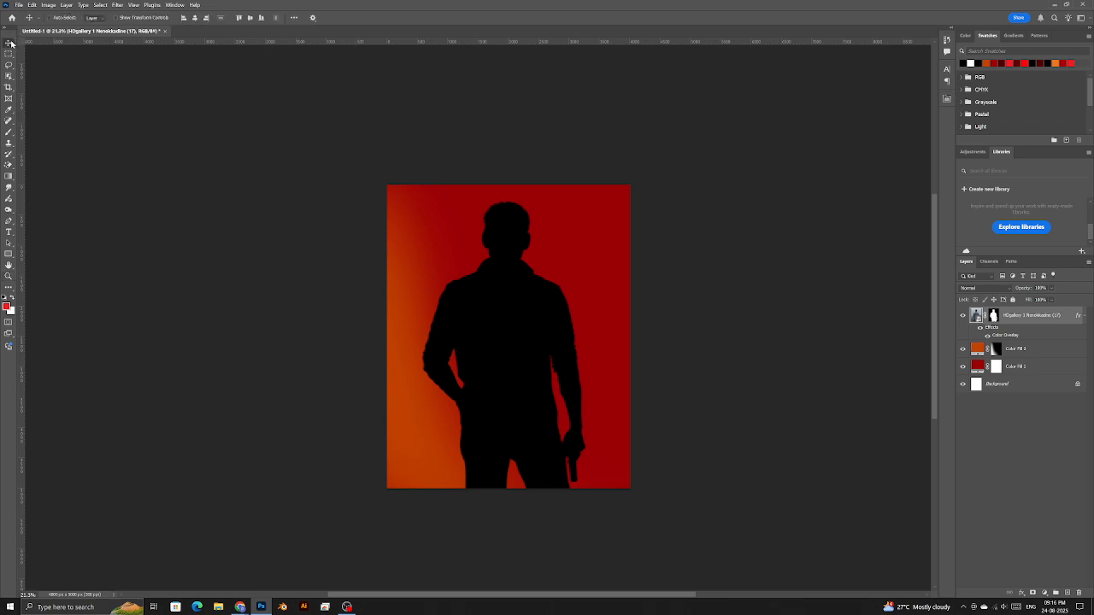
# - Drag a vertical guide to the poster's centre, then test-move the silhouette and undo it
pyautogui.moveTo(23, 82); pyautogui.dragTo(511, 225)
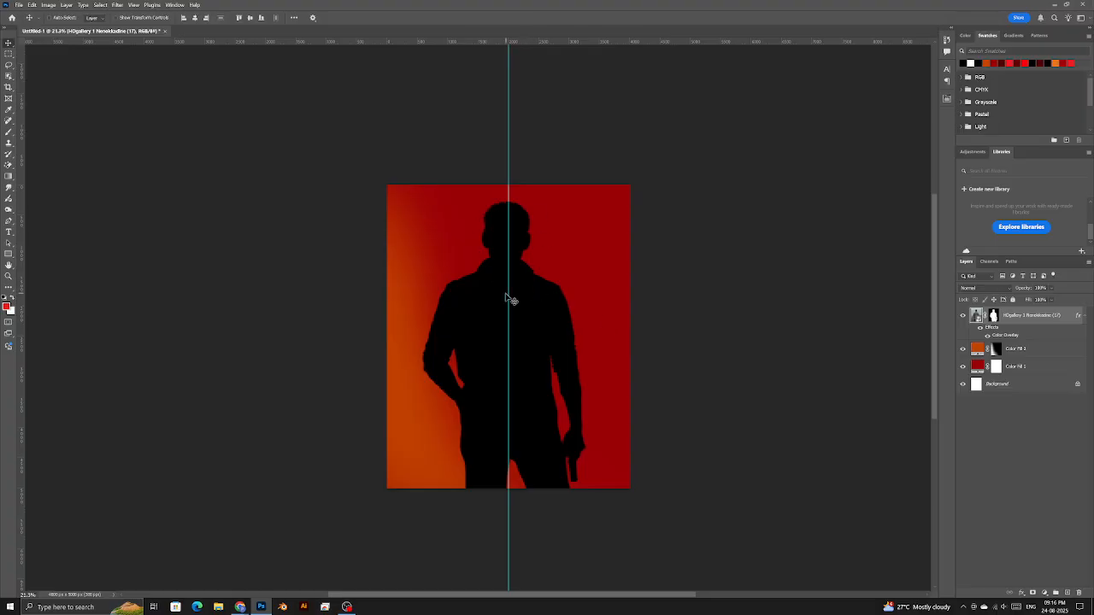
pyautogui.hotkey('alt', 'Tab')
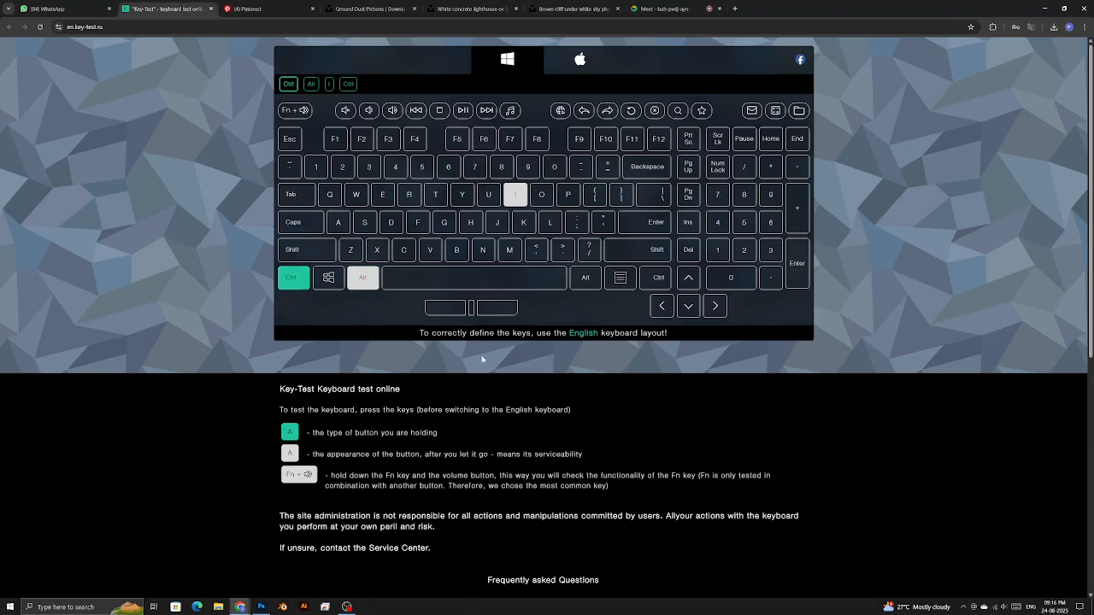
pyautogui.hotkey('ctrl', 'r')
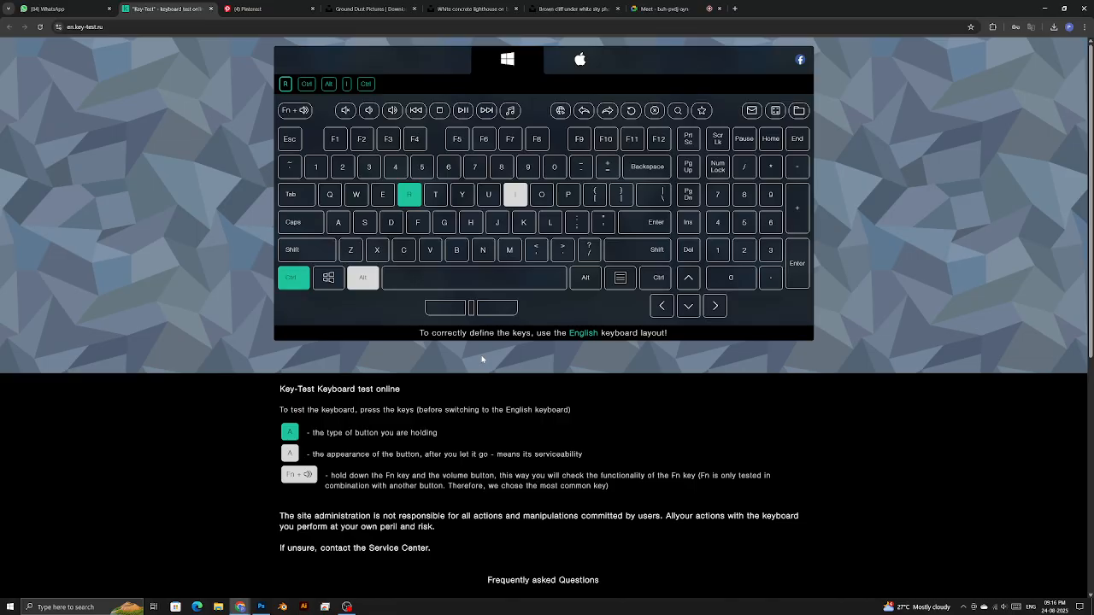
pyautogui.hotkey('alt', 'Tab')
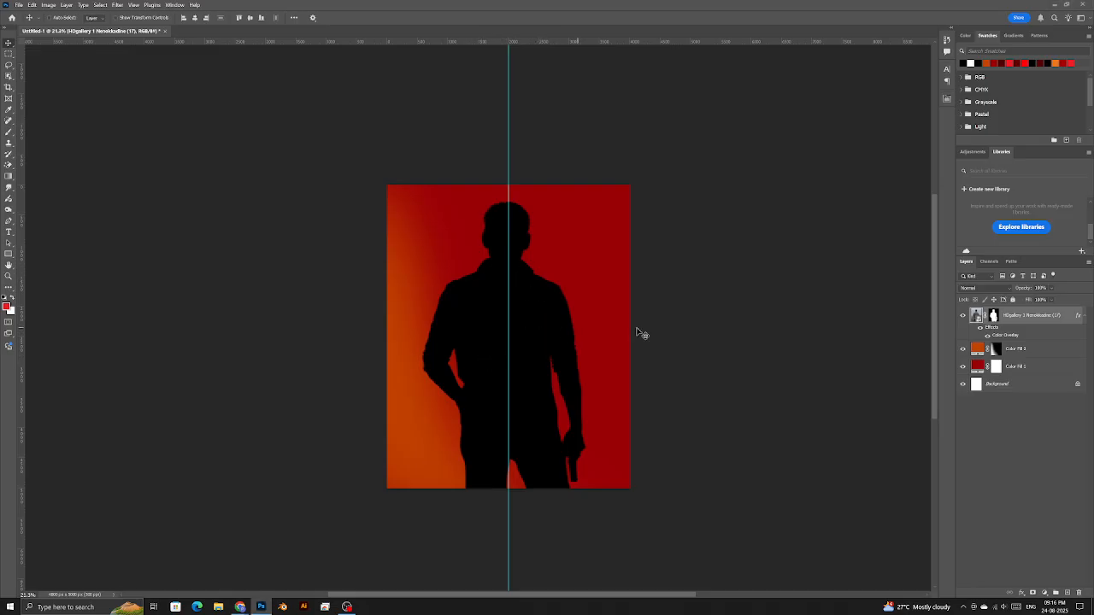
pyautogui.moveTo(565, 353); pyautogui.dragTo(567, 353)
pyautogui.moveTo(512, 288); pyautogui.dragTo(515, 419)
pyautogui.hotkey('ctrl', 'z')
pyautogui.scroll(-2, 533, 331)
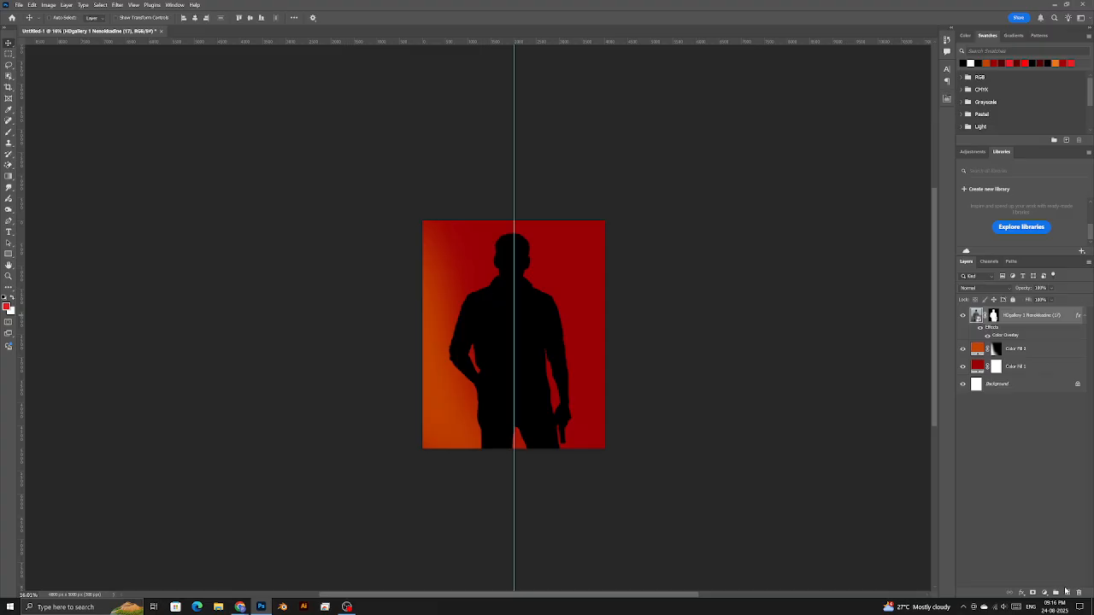
# - Remove a stray empty layer and add a Curves adjustment layer above the silhouette
pyautogui.click(1066, 593)
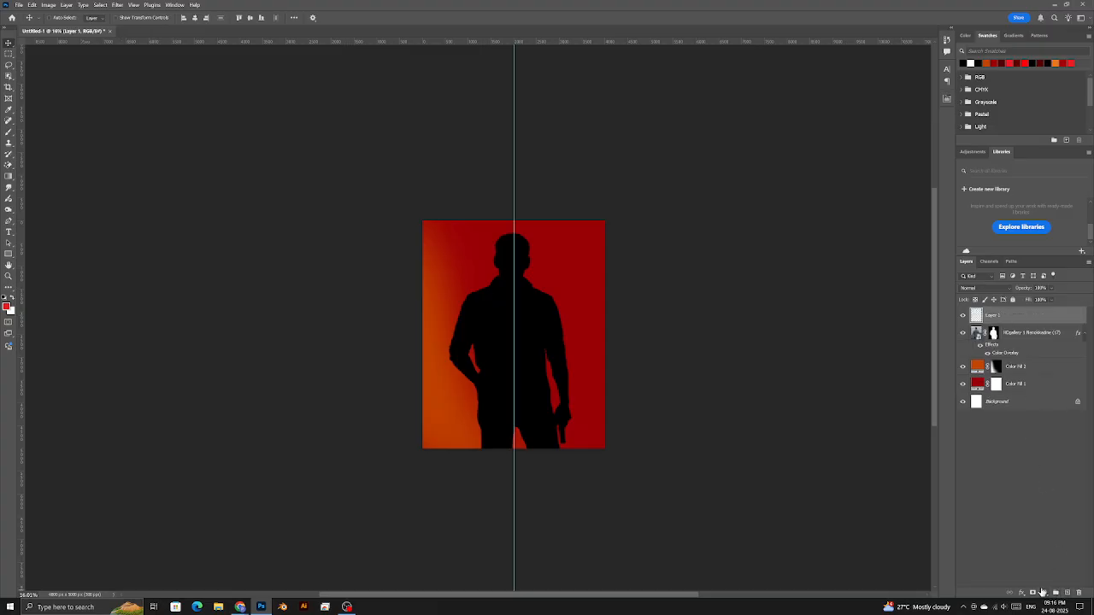
pyautogui.click(1044, 592)
pyautogui.click(970, 450)
pyautogui.moveTo(1053, 315); pyautogui.dragTo(1079, 592)
pyautogui.click(1045, 592)
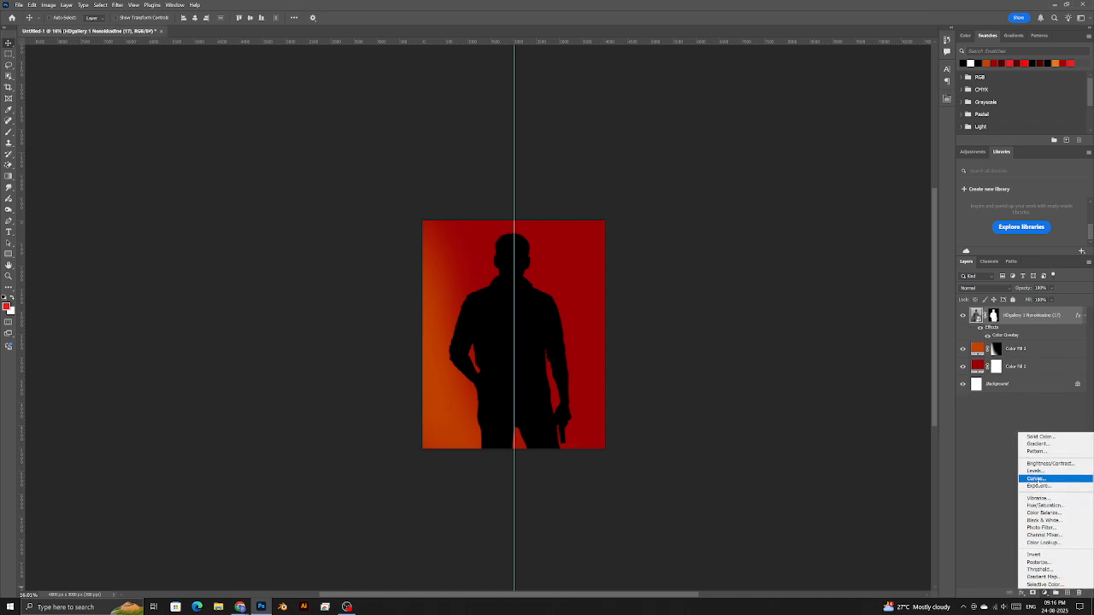
pyautogui.click(1037, 479)
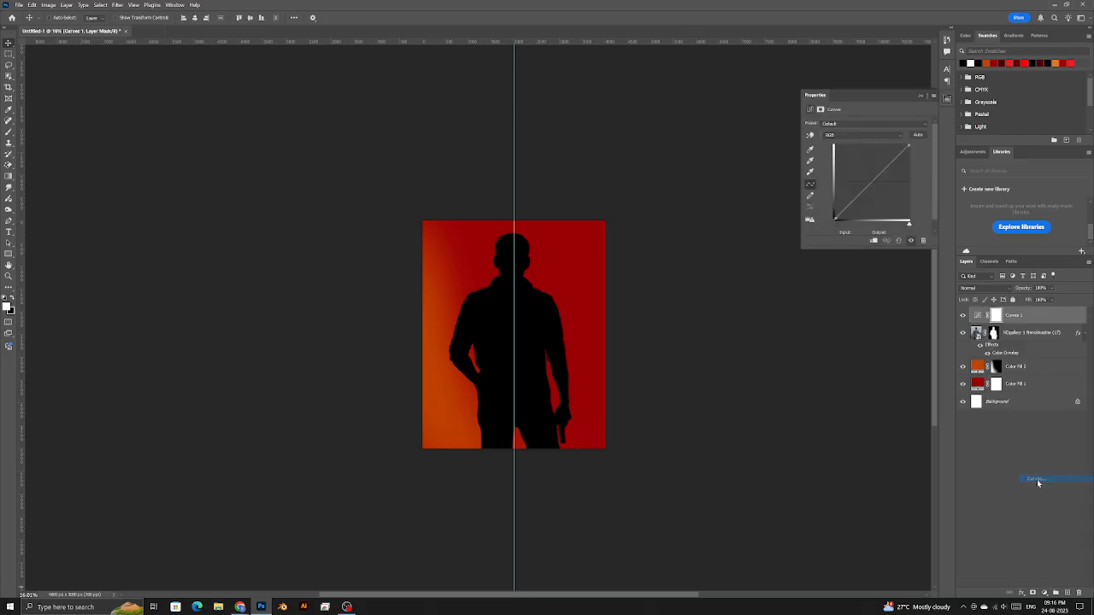
# - Unclip the Curves, lift the black point, add an upper point, then add an empty layer
pyautogui.click(872, 243)
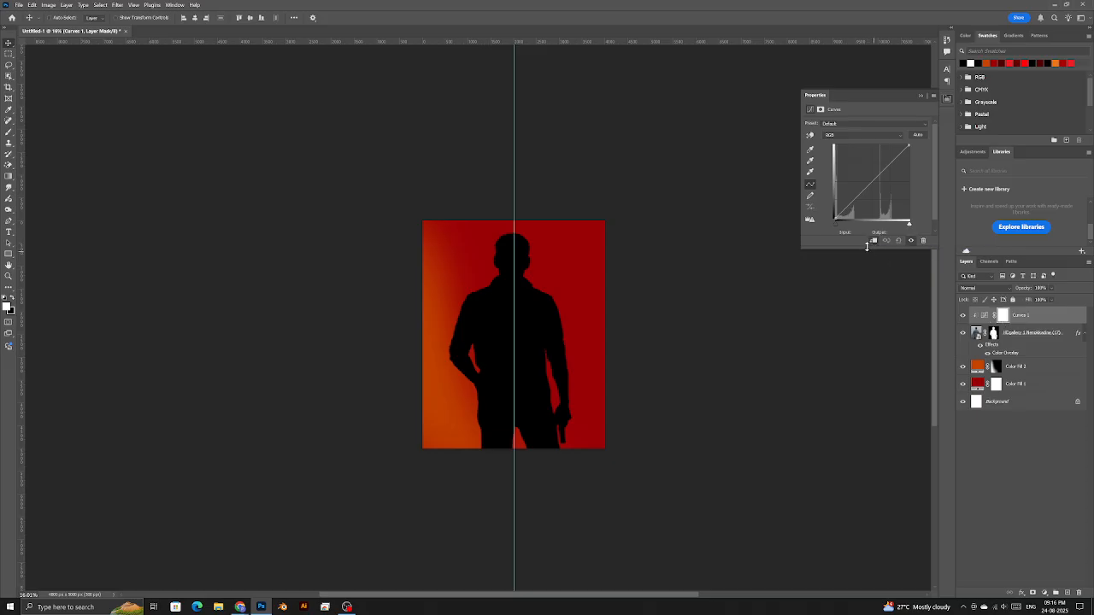
pyautogui.moveTo(834, 219); pyautogui.dragTo(613, 156)
pyautogui.click(873, 241)
pyautogui.moveTo(835, 217); pyautogui.dragTo(852, 197)
pyautogui.moveTo(886, 166); pyautogui.dragTo(893, 167)
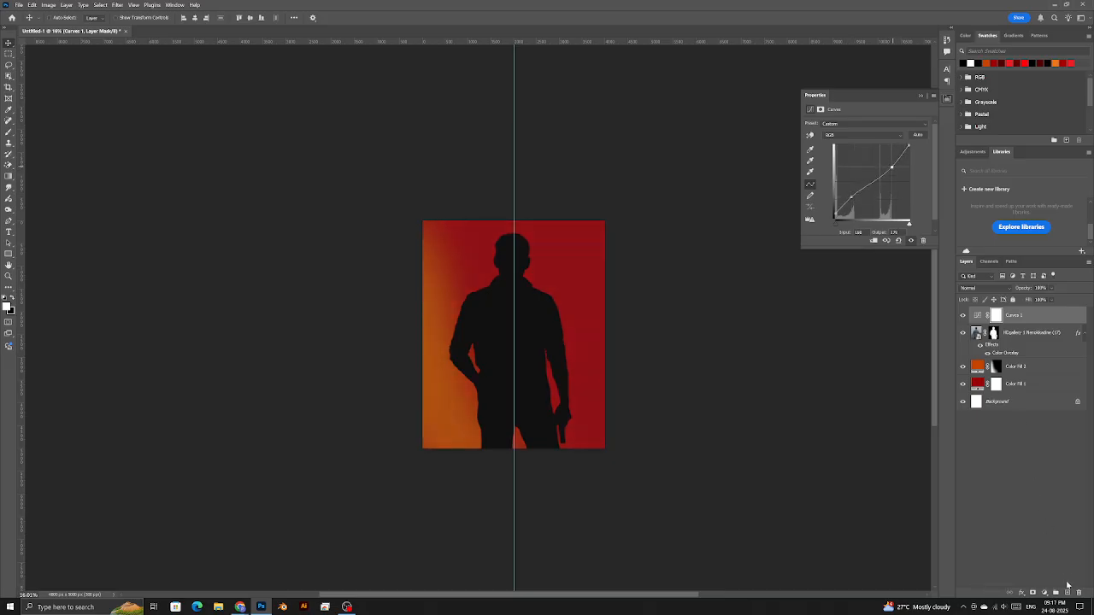
pyautogui.click(1065, 594)
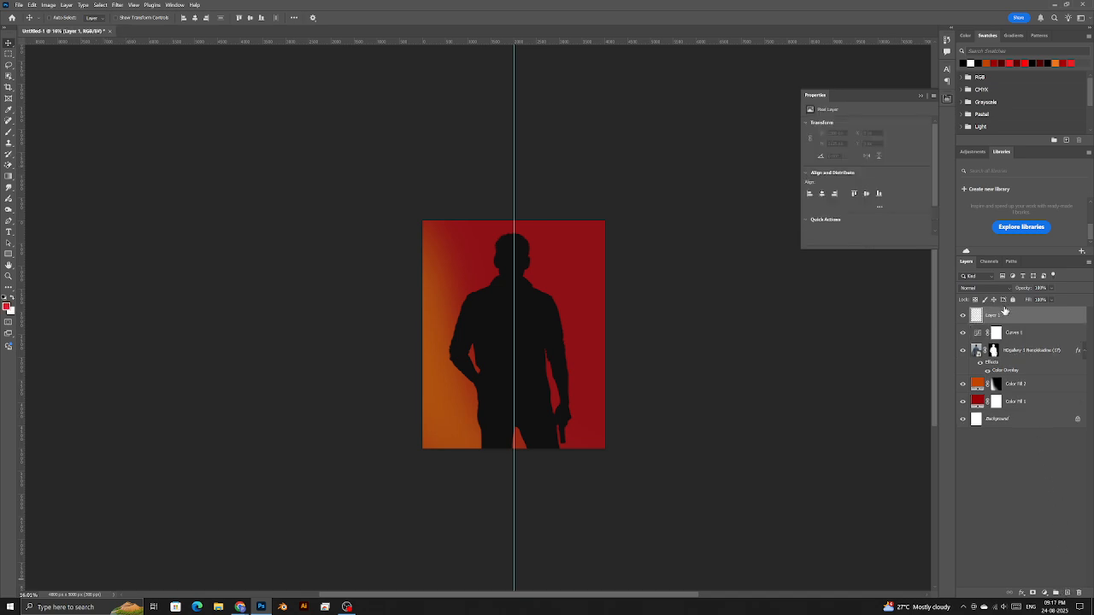
# - Stamp all visible layers into Layer 1, dismissing Save for Web, then return to the keyboard tester
pyautogui.moveTo(242, 609)
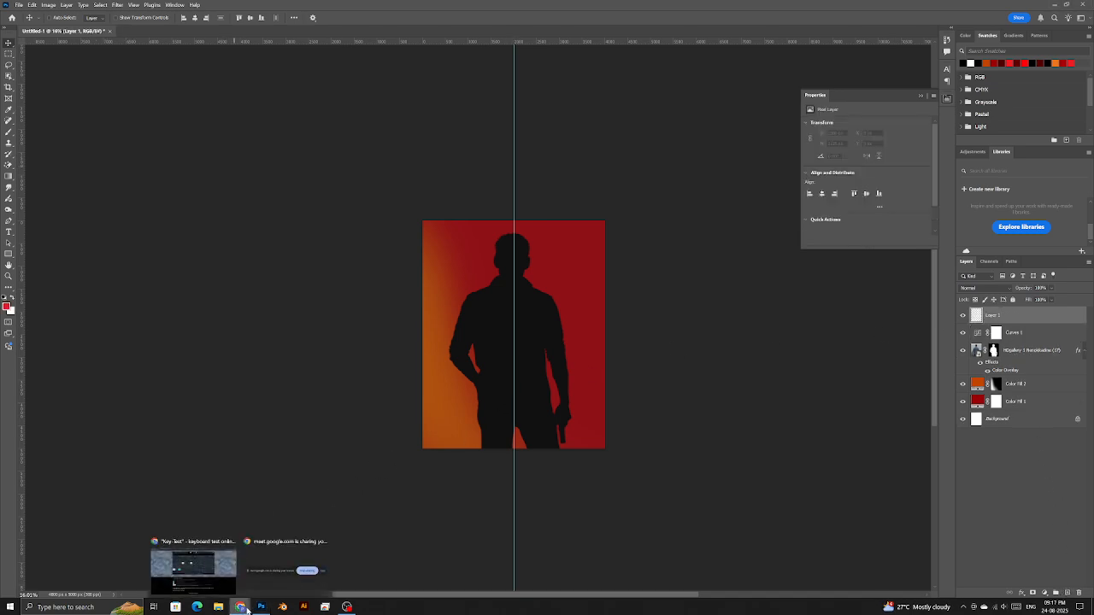
pyautogui.click(193, 571)
pyautogui.hotkey('ctrl', 'alt', 'shift', 's')
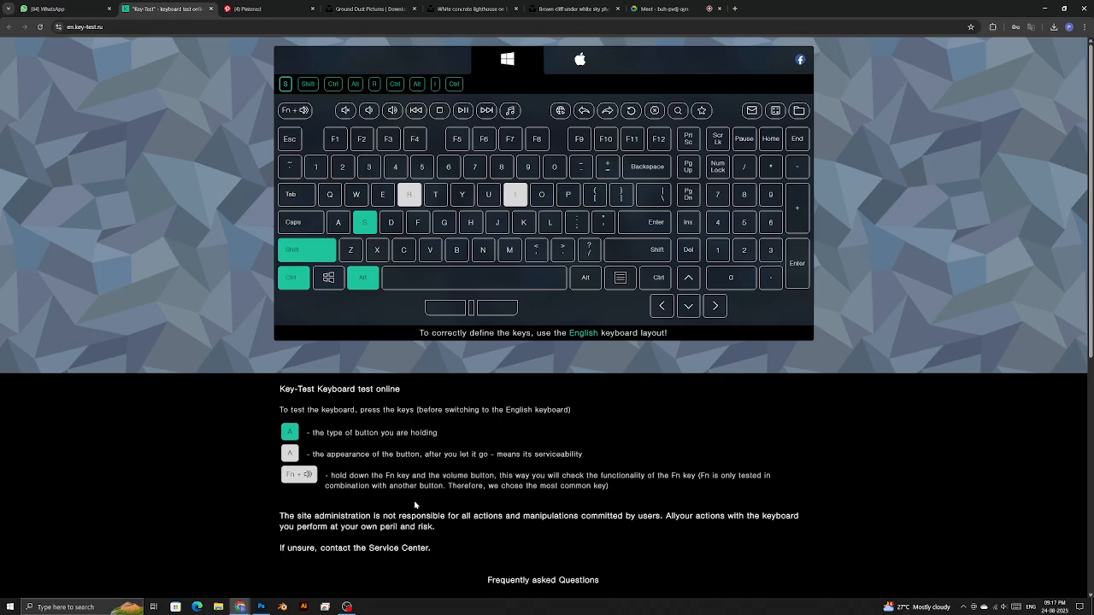
pyautogui.hotkey('alt', 'Tab')
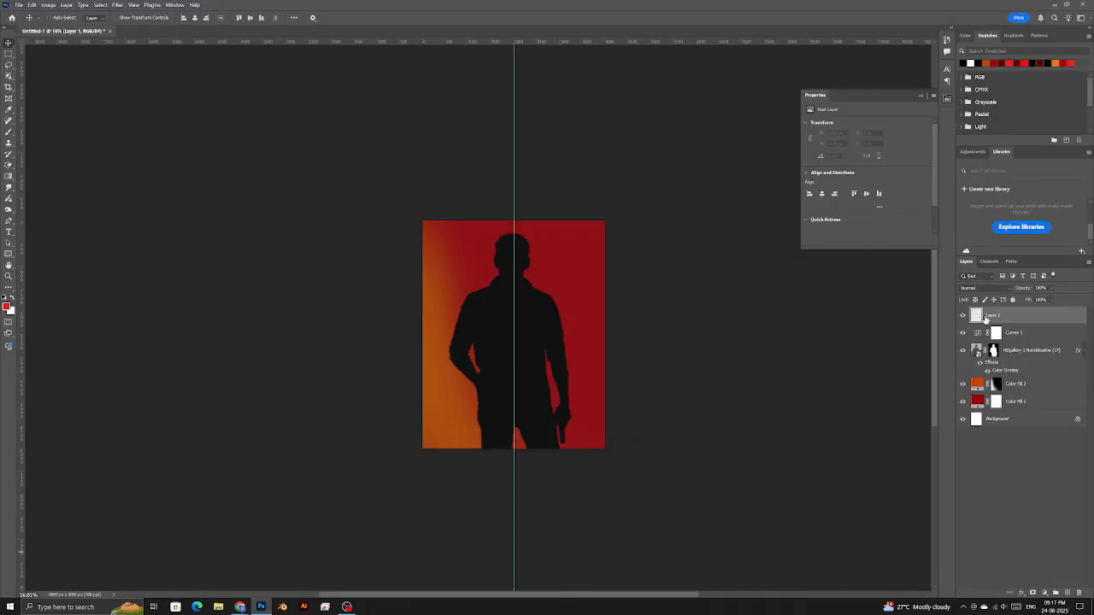
pyautogui.hotkey('ctrl', 'alt', 'shift', 's')
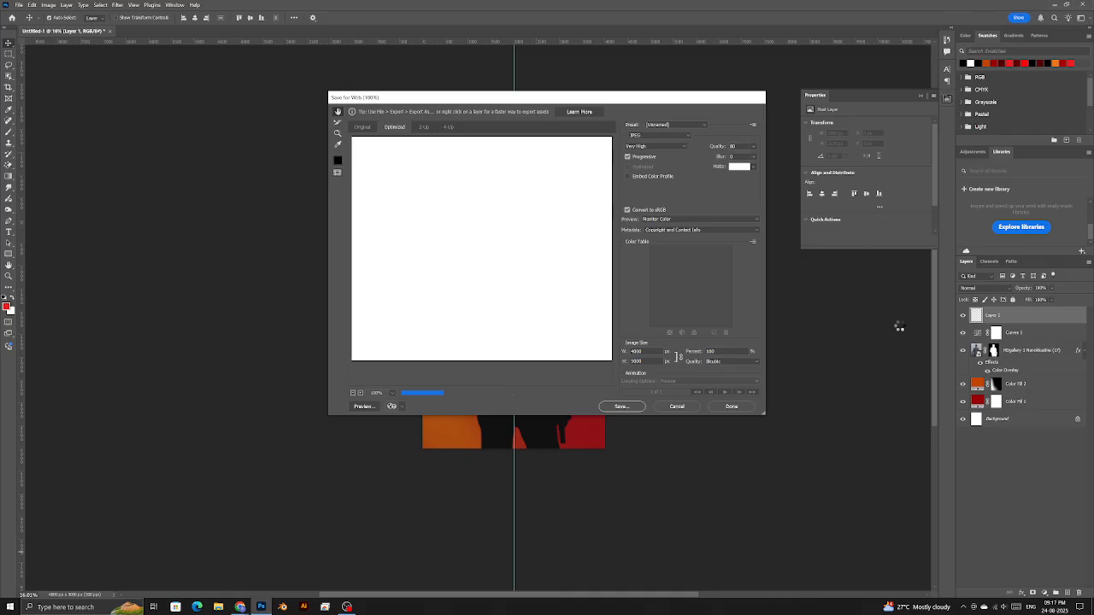
pyautogui.press('Escape')
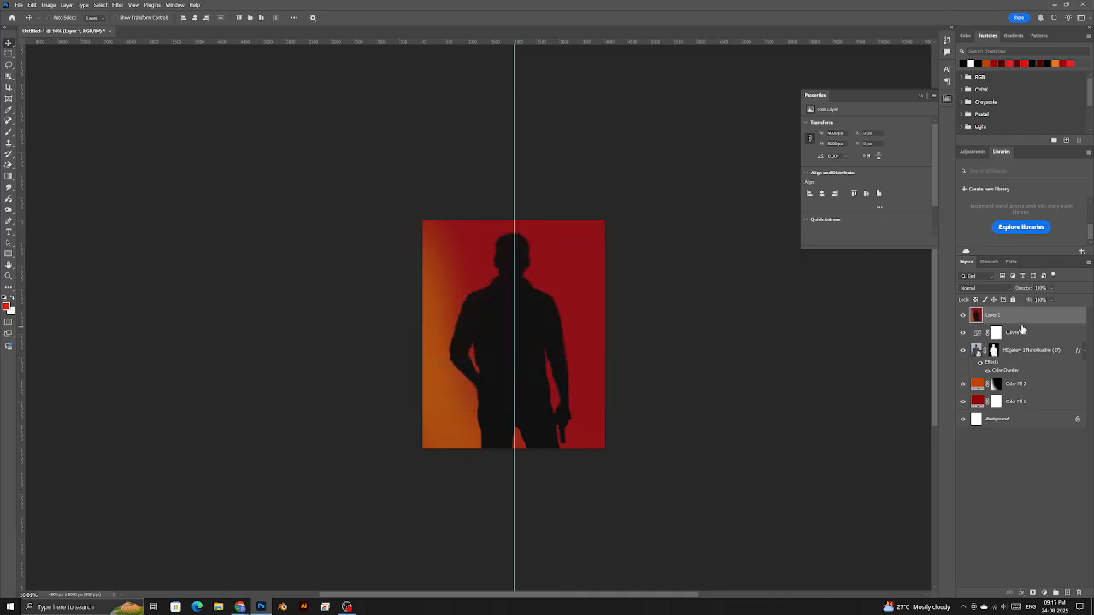
pyautogui.hotkey('alt', 'Tab')
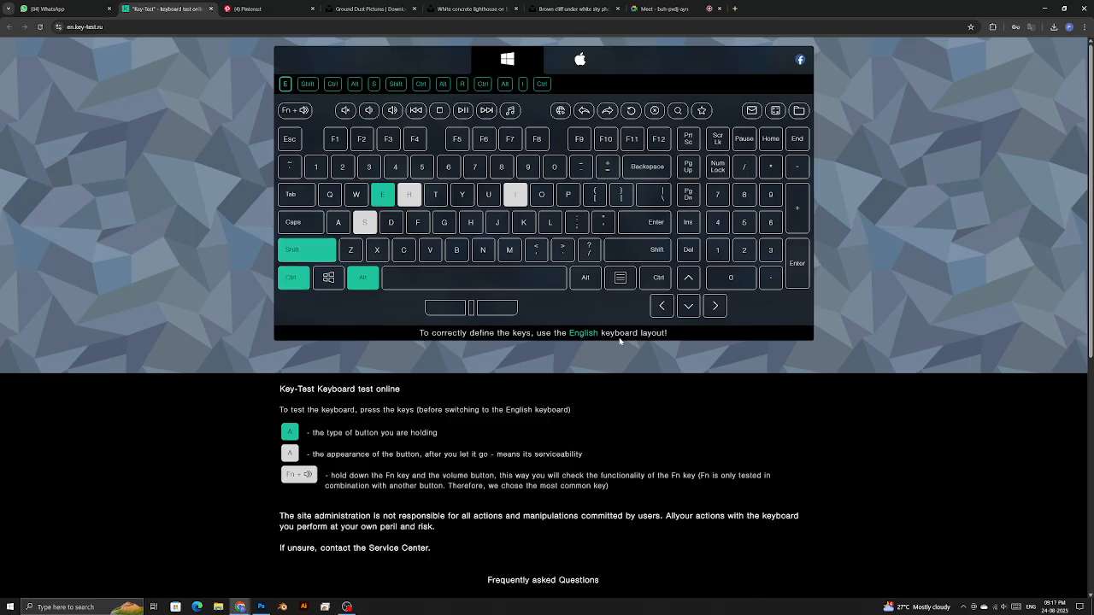
# - Test Ctrl+Alt+Shift+E on the keyboard tester, briefly picking the Brush tool in Photoshop
pyautogui.hotkey('ctrl', 'alt', 'shift', 'e')
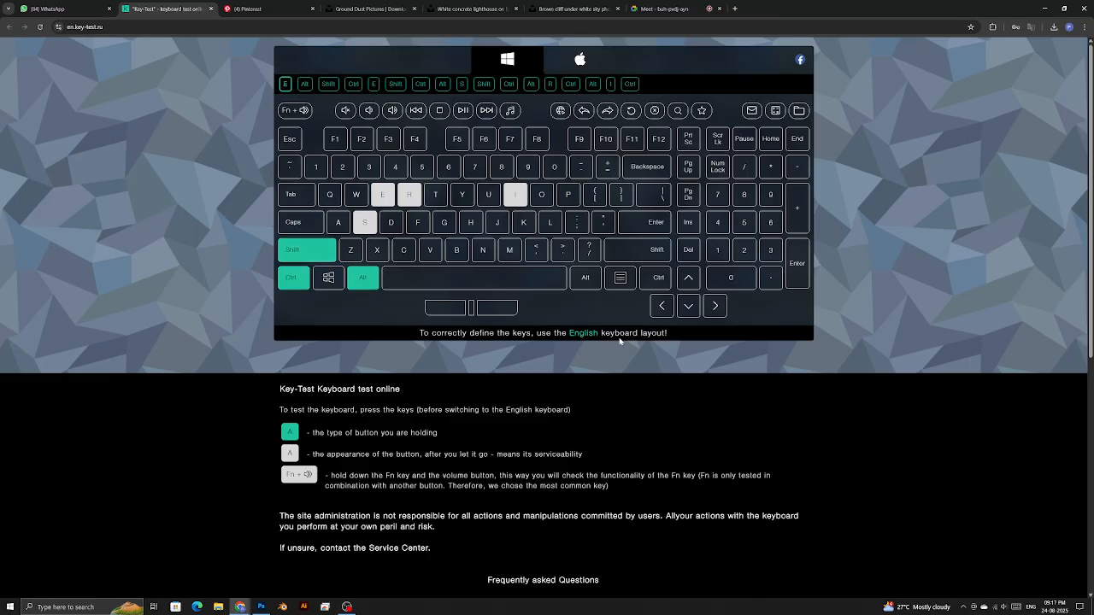
pyautogui.hotkey('ctrl', 'alt', 'shift')
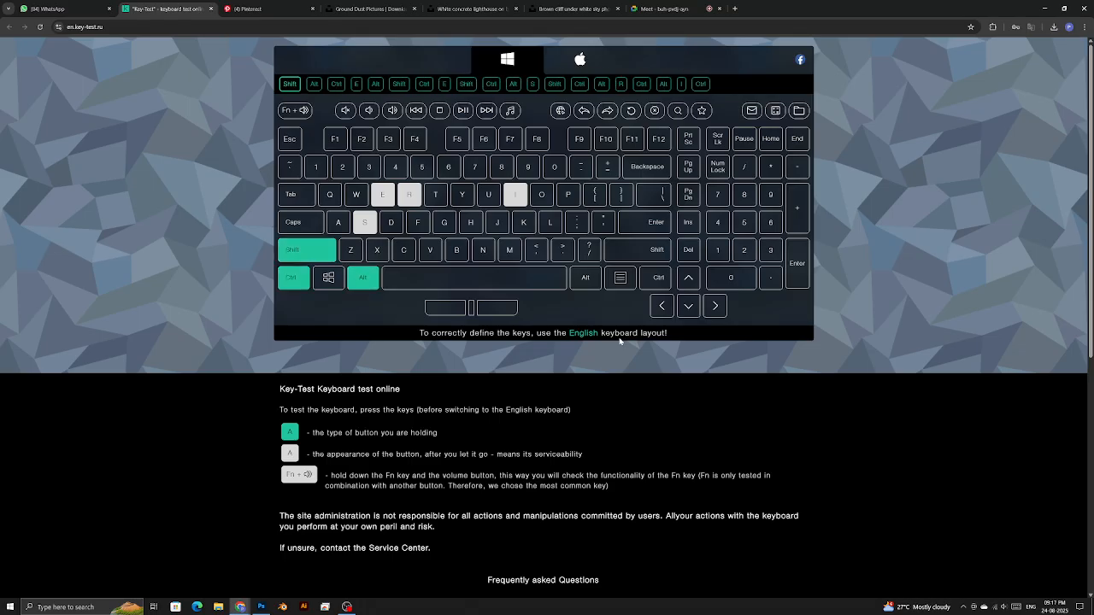
pyautogui.hotkey('ctrl', 'alt', 'shift', 'e')
pyautogui.hotkey('ctrl', 'alt', 'shift', 'e')
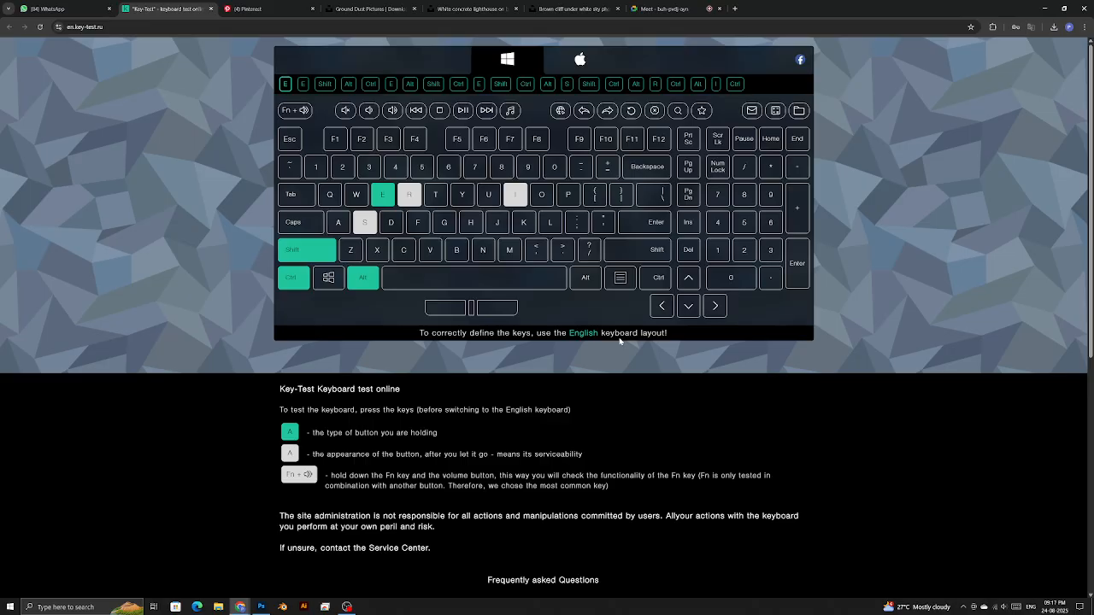
pyautogui.hotkey('alt', 'Tab')
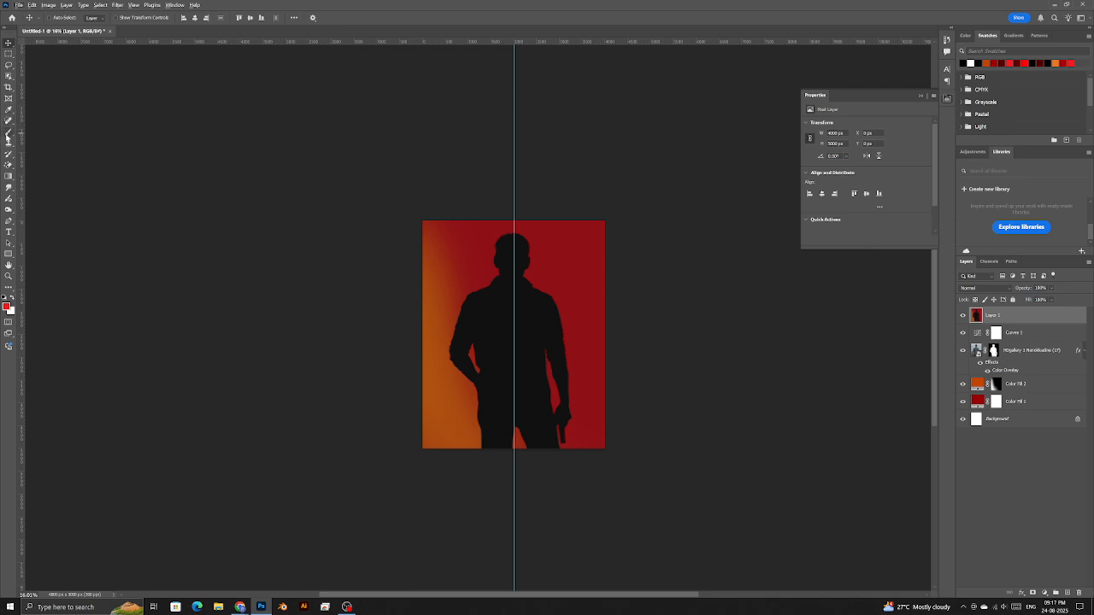
pyautogui.click(8, 131)
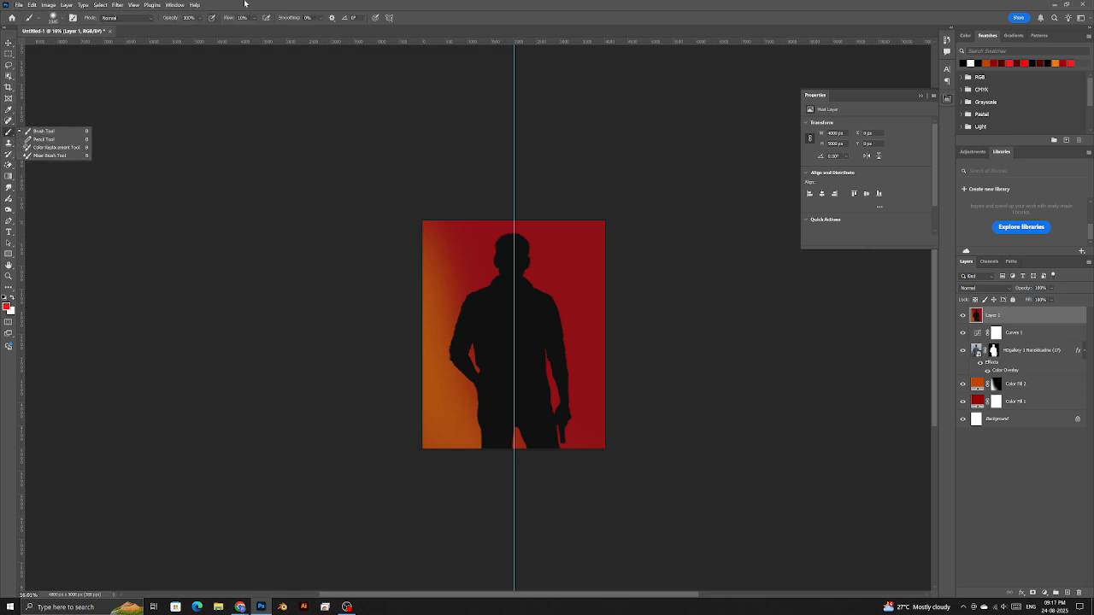
pyautogui.click(514, 11)
pyautogui.hotkey('alt', 'Tab')
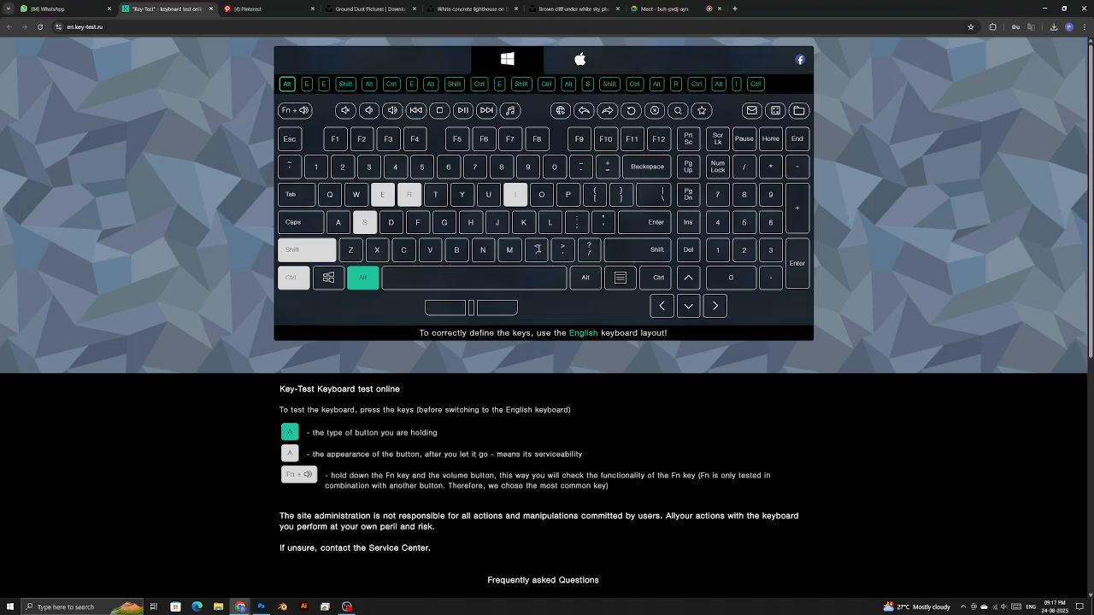
# - Repeatedly press Ctrl, Alt, Shift and E on the tester to confirm they register and release
pyautogui.hotkey('ctrl', 'alt', 'shift', 'e')
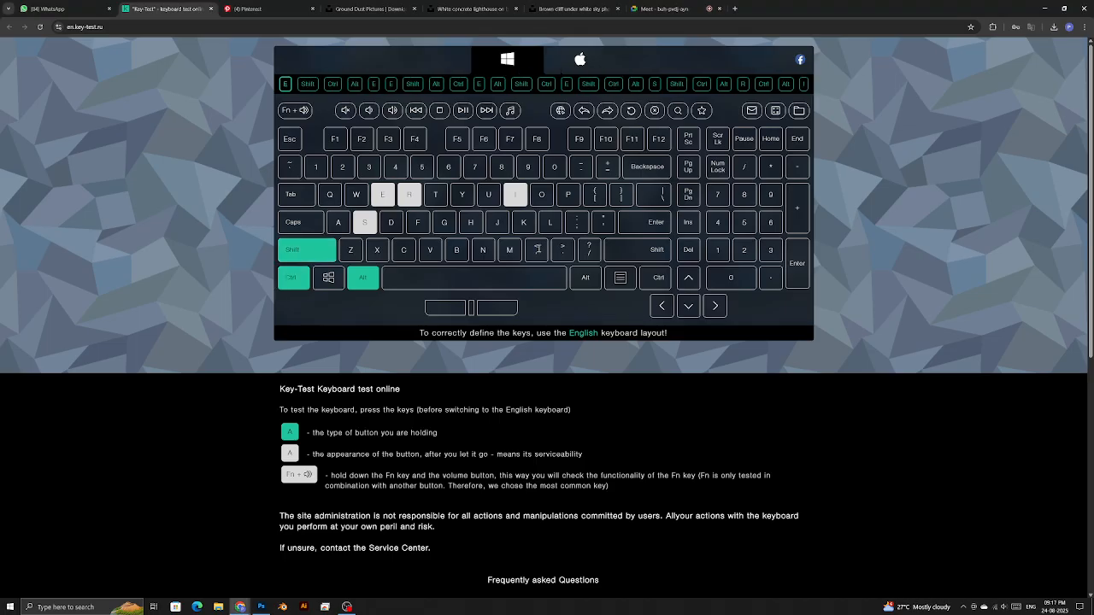
pyautogui.hotkey('ctrl', 'alt', 'shift', 'e')
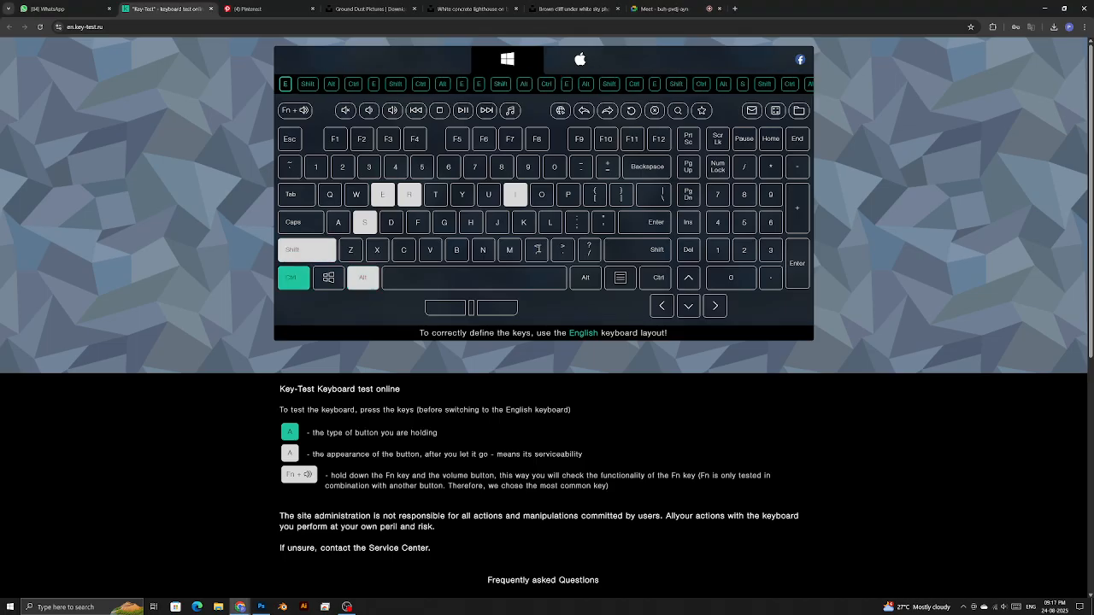
pyautogui.hotkey('ctrl', 'alt', 'shift', 'e')
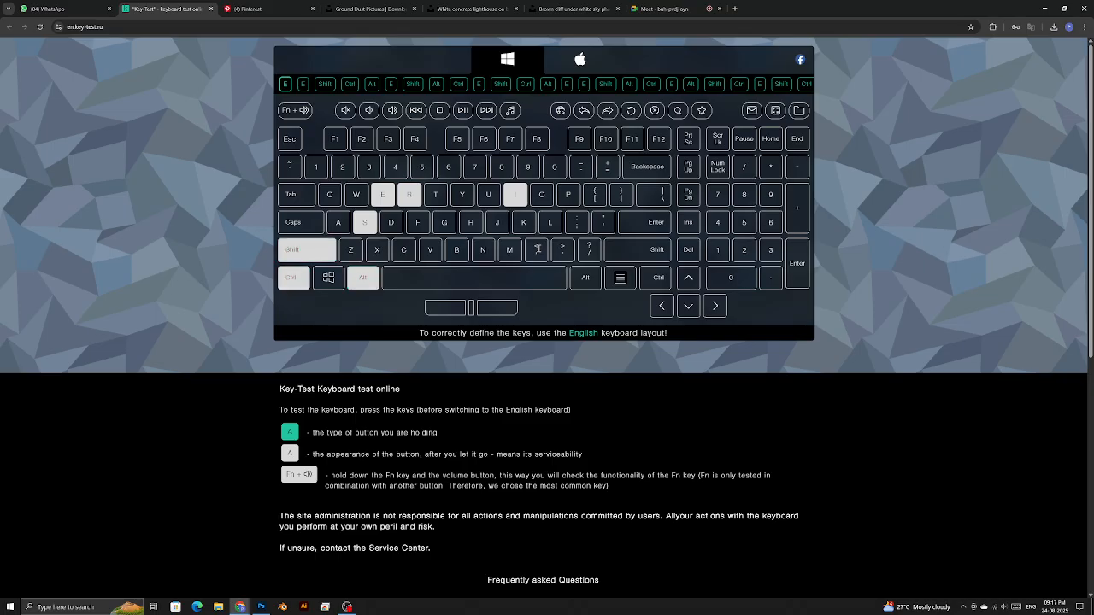
pyautogui.hotkey('ctrl', 'alt', 'shift')
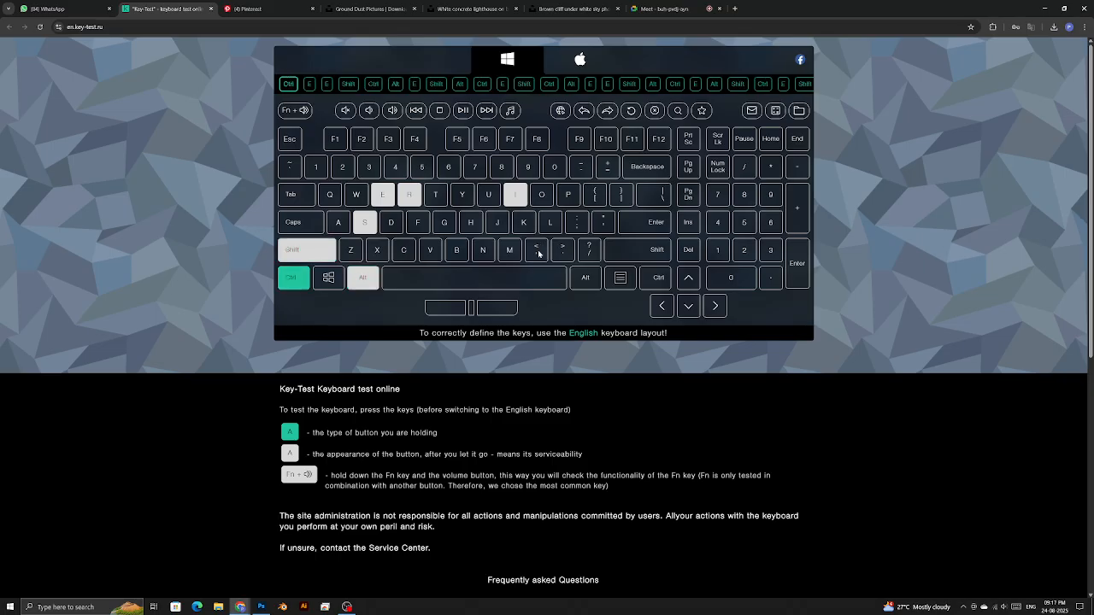
pyautogui.hotkey('ctrl', 'alt', 'shift', 'e')
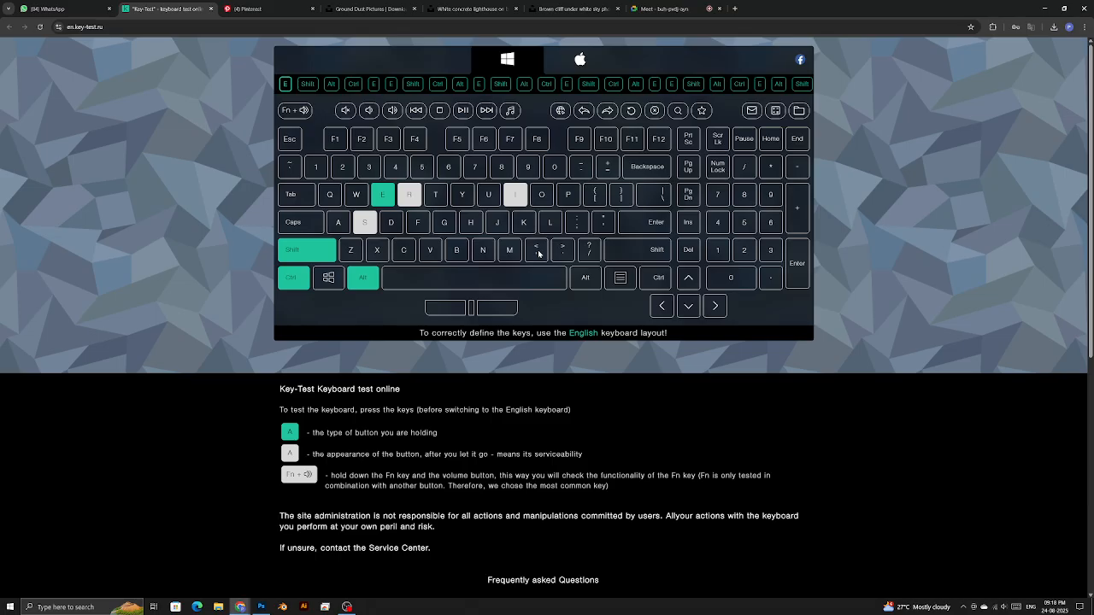
pyautogui.press('ctrl')
pyautogui.hotkey('ctrl', 'alt')
pyautogui.press('ctrl')
pyautogui.hotkey('ctrl', 'alt')
pyautogui.hotkey('ctrl', 'alt', 'shift')
pyautogui.hotkey('ctrl', 'alt', 'shift', 'e')
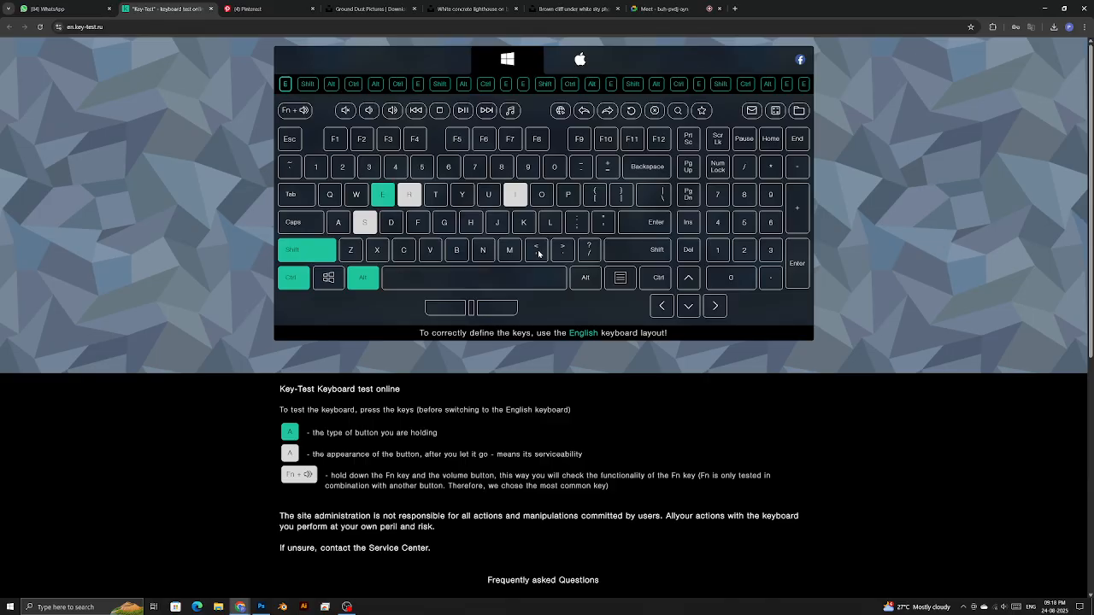
pyautogui.hotkey('alt', 'Tab')
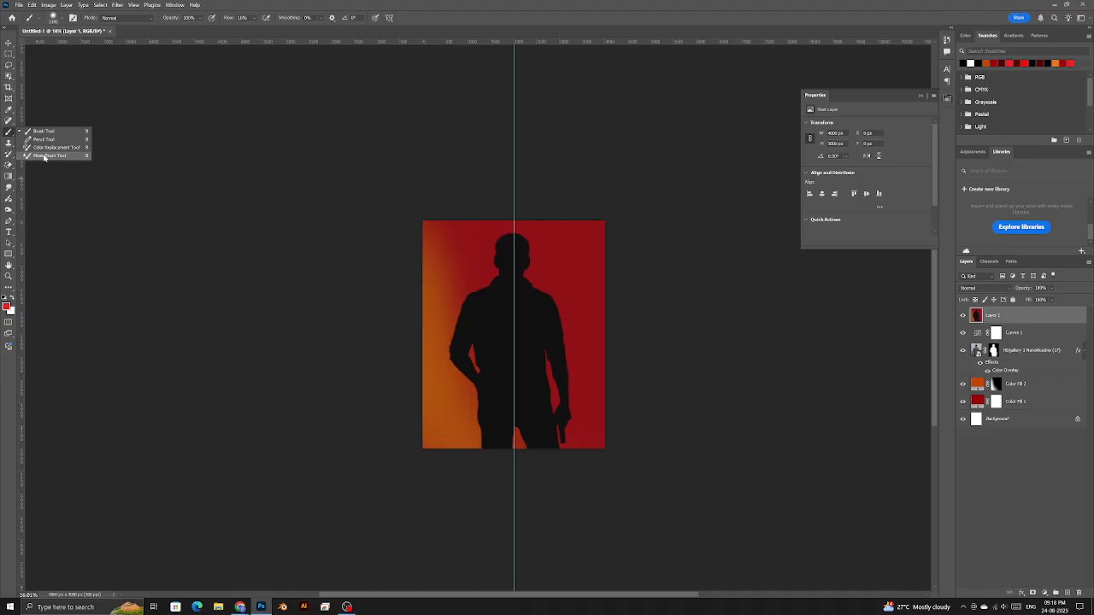
# - Switch to the Mixer Brush and smear red across the silhouette's jacket shoulder
pyautogui.click(41, 156)
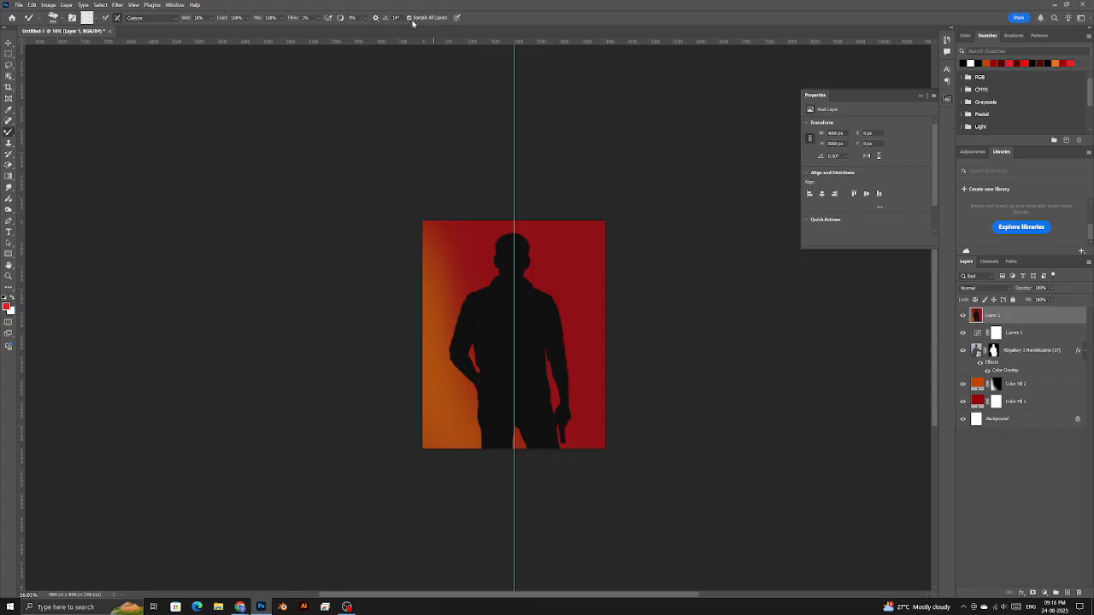
pyautogui.scroll(11, 465, 273)
pyautogui.moveTo(603, 316)
pyautogui.mouseDown()
pyautogui.moveTo(452, 314)
pyautogui.moveTo(520, 306)
pyautogui.mouseUp()
pyautogui.scroll(2, 459, 308)
pyautogui.moveTo(634, 254); pyautogui.dragTo(297, 398)
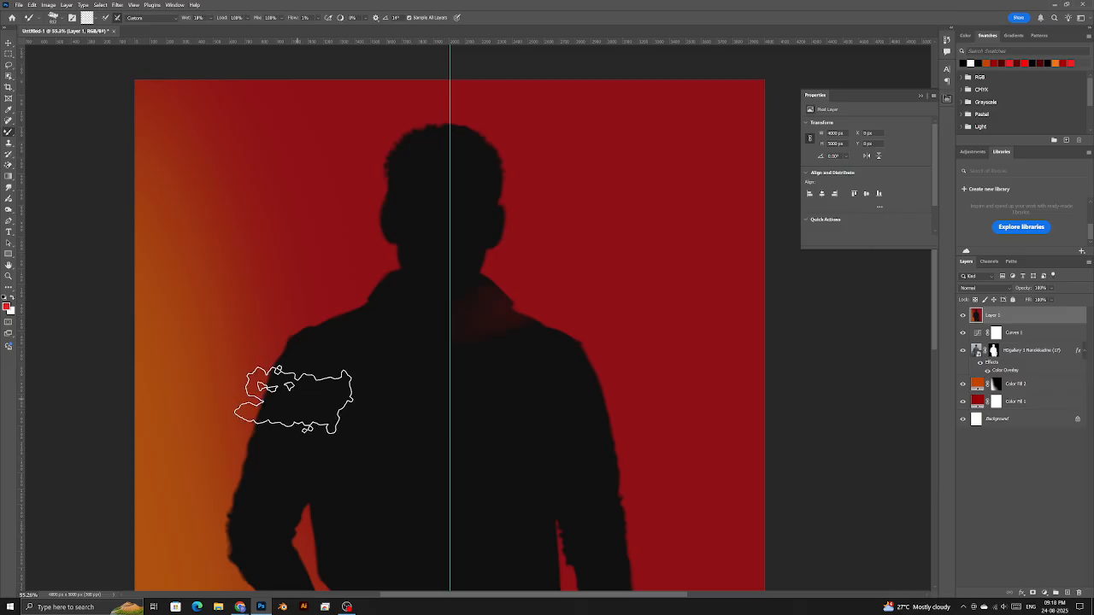
pyautogui.moveTo(623, 265)
pyautogui.mouseDown()
pyautogui.moveTo(382, 454)
pyautogui.moveTo(354, 452)
pyautogui.mouseUp()
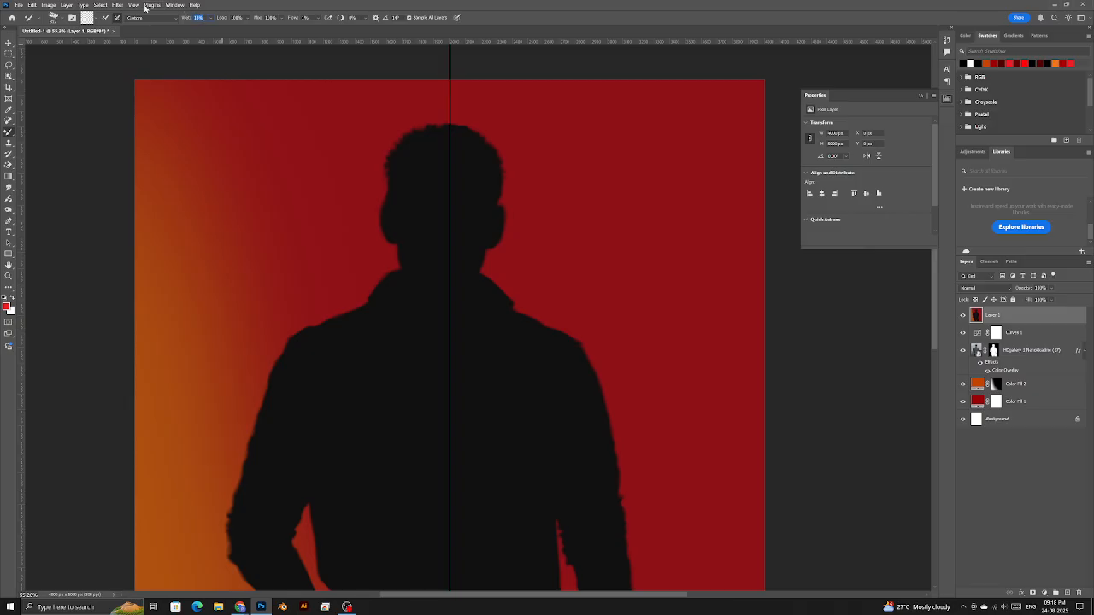
# - Try the Soft Round and oil-paint brush presets, undoing the soft red test stroke
pyautogui.rightClick(214, 193)
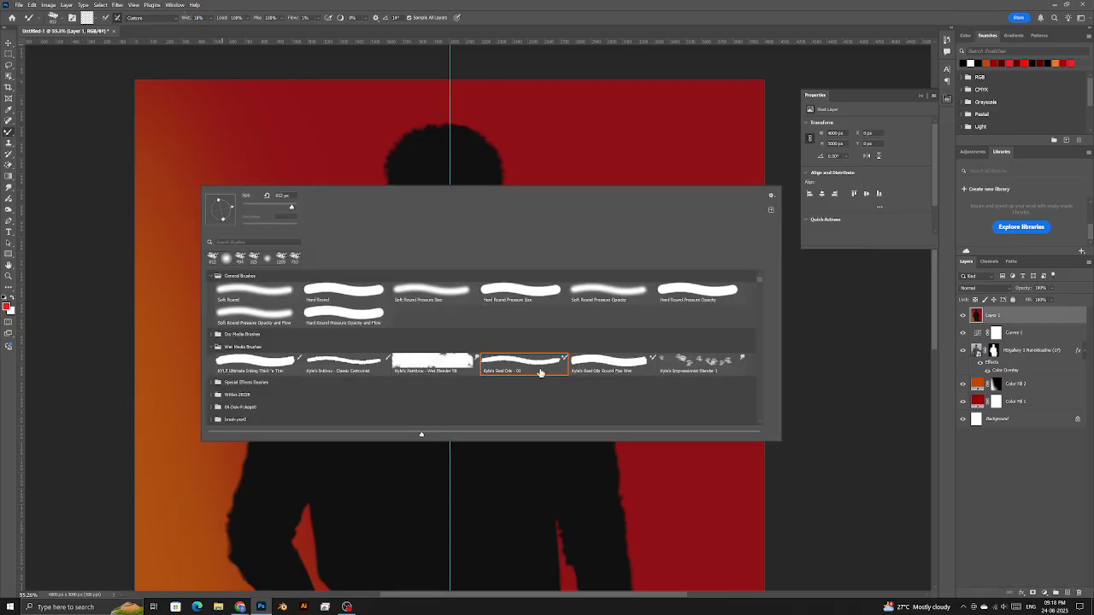
pyautogui.click(222, 298)
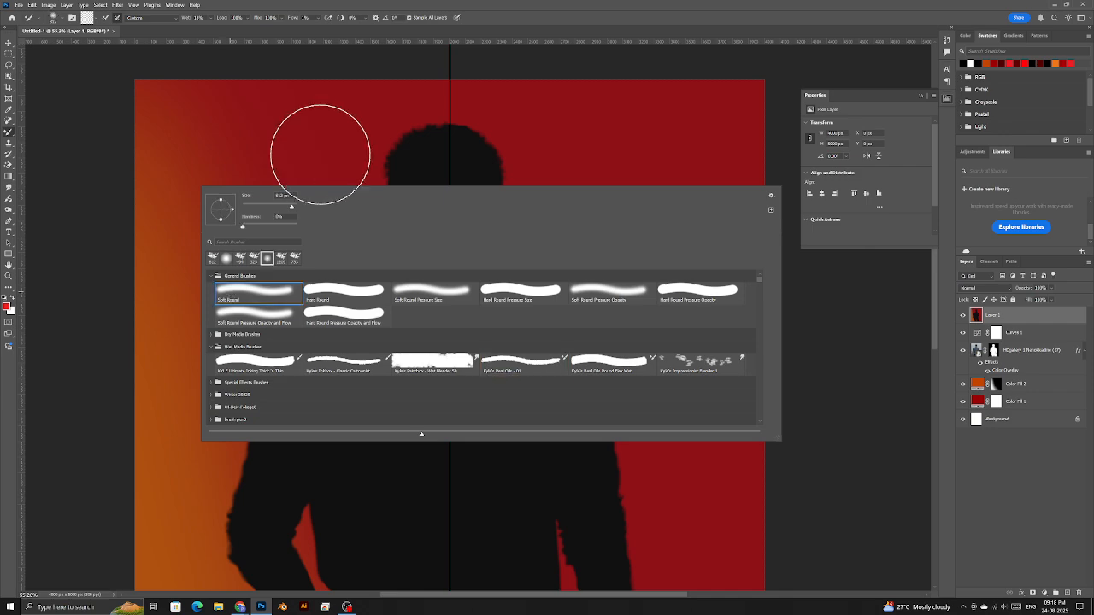
pyautogui.click(530, 362)
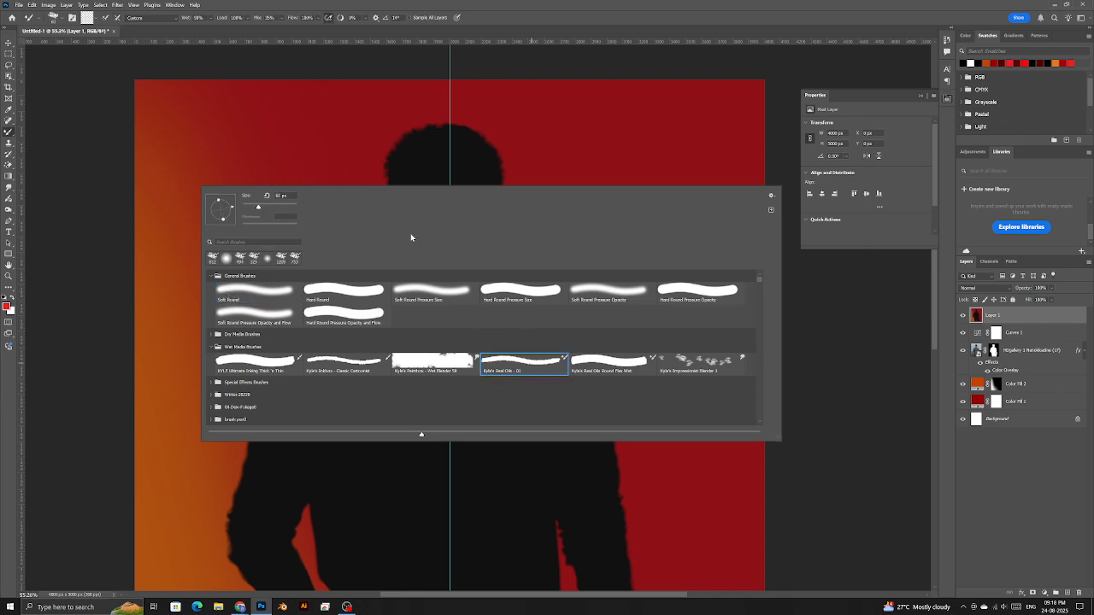
pyautogui.click(335, 147)
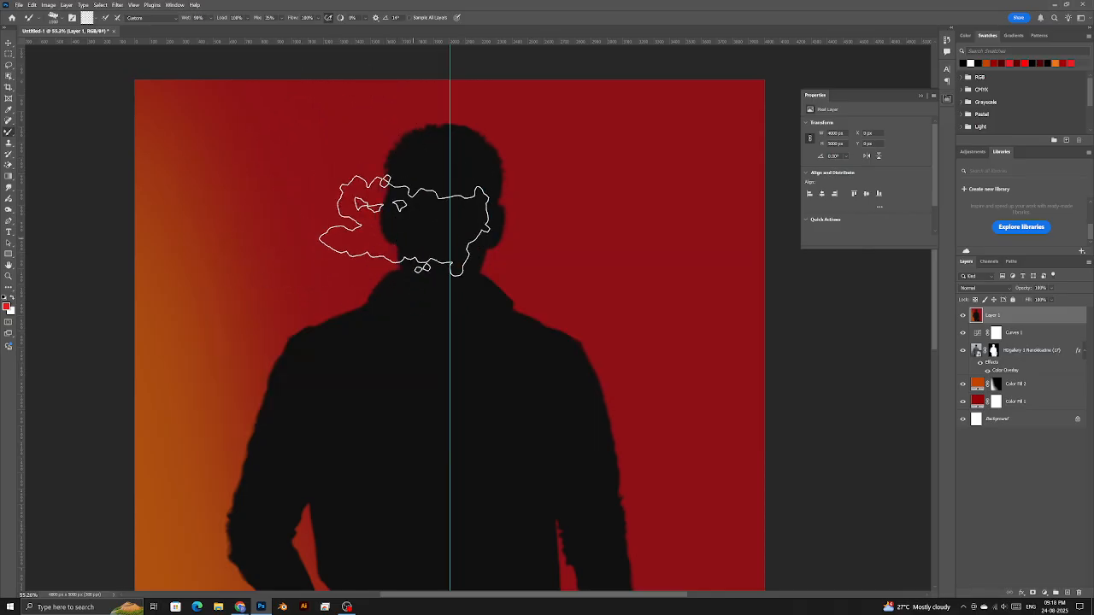
pyautogui.rightClick(336, 224)
pyautogui.click(392, 321)
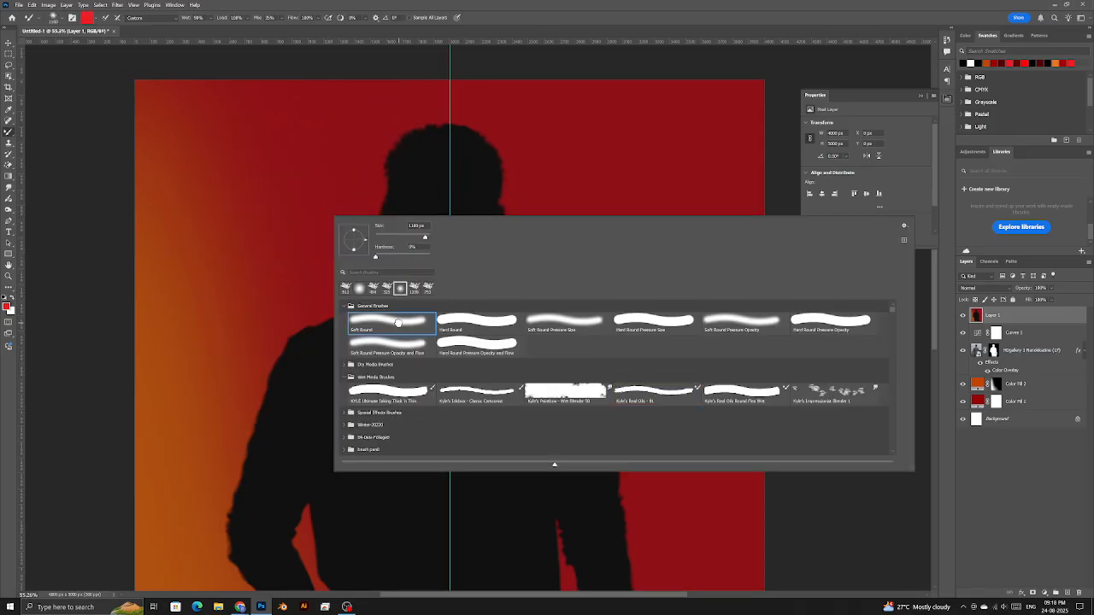
pyautogui.click(275, 227)
pyautogui.moveTo(659, 300)
pyautogui.mouseDown()
pyautogui.moveTo(428, 351)
pyautogui.moveTo(366, 391)
pyautogui.moveTo(454, 399)
pyautogui.moveTo(568, 337)
pyautogui.moveTo(660, 314)
pyautogui.moveTo(511, 405)
pyautogui.moveTo(358, 464)
pyautogui.moveTo(432, 476)
pyautogui.mouseUp()
pyautogui.hotkey('ctrl', 'z')
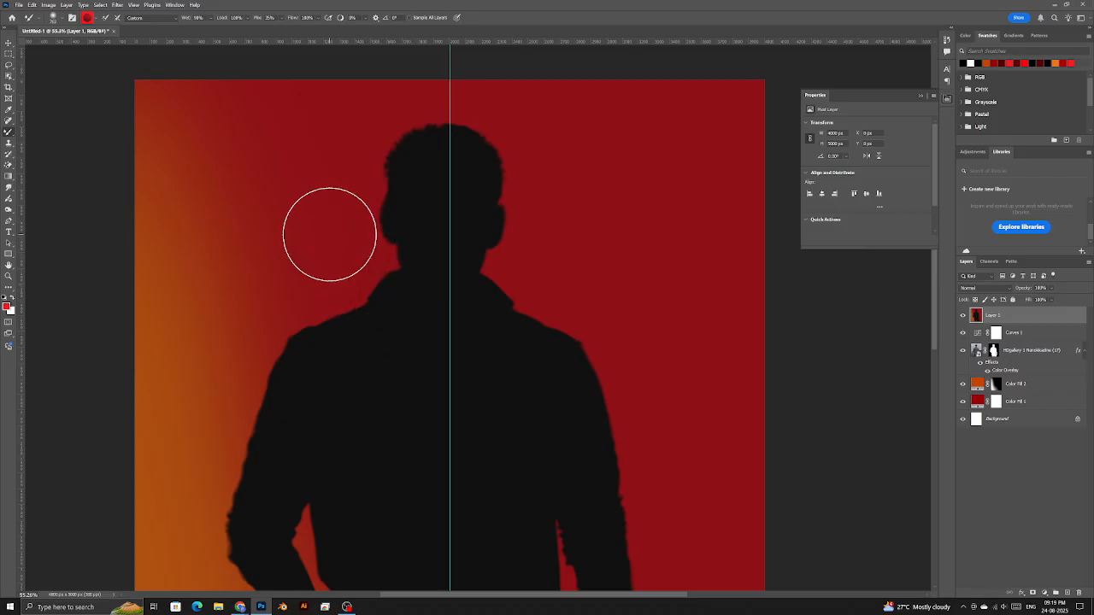
# - Undo a diagonal oil-paint brush stroke and settle on the recent 812 px brush tip
pyautogui.rightClick(329, 233)
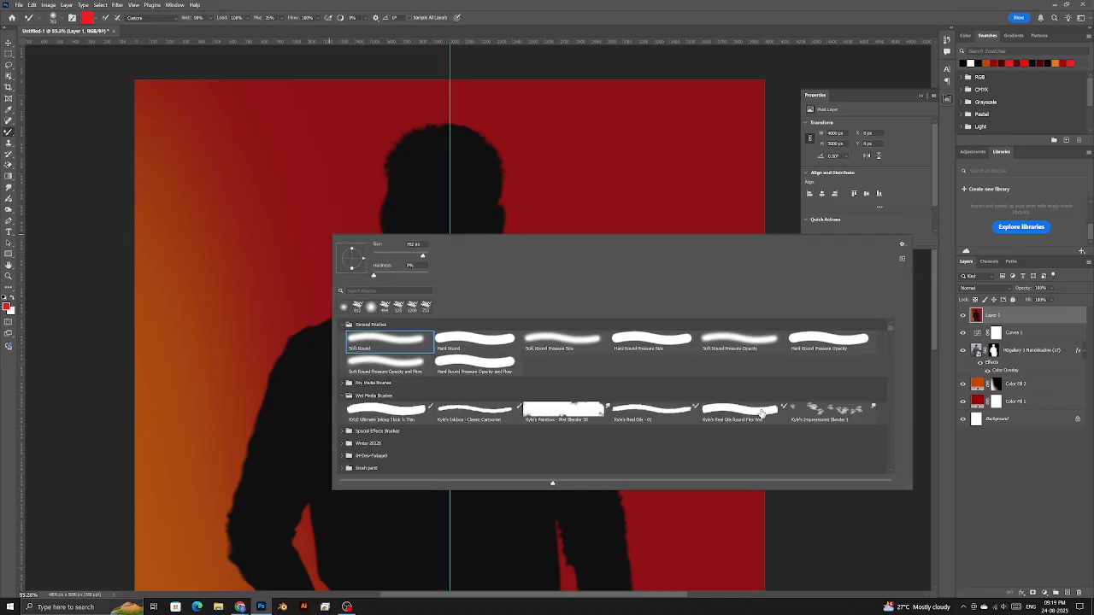
pyautogui.click(651, 411)
pyautogui.click(556, 225)
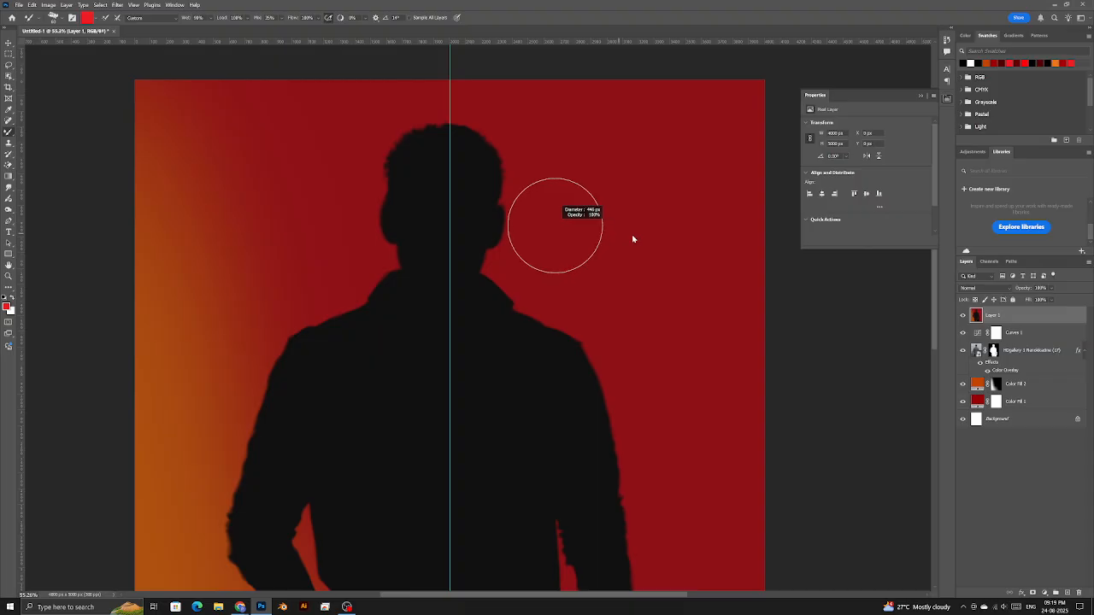
pyautogui.moveTo(637, 209); pyautogui.dragTo(358, 434)
pyautogui.hotkey('ctrl', 'z')
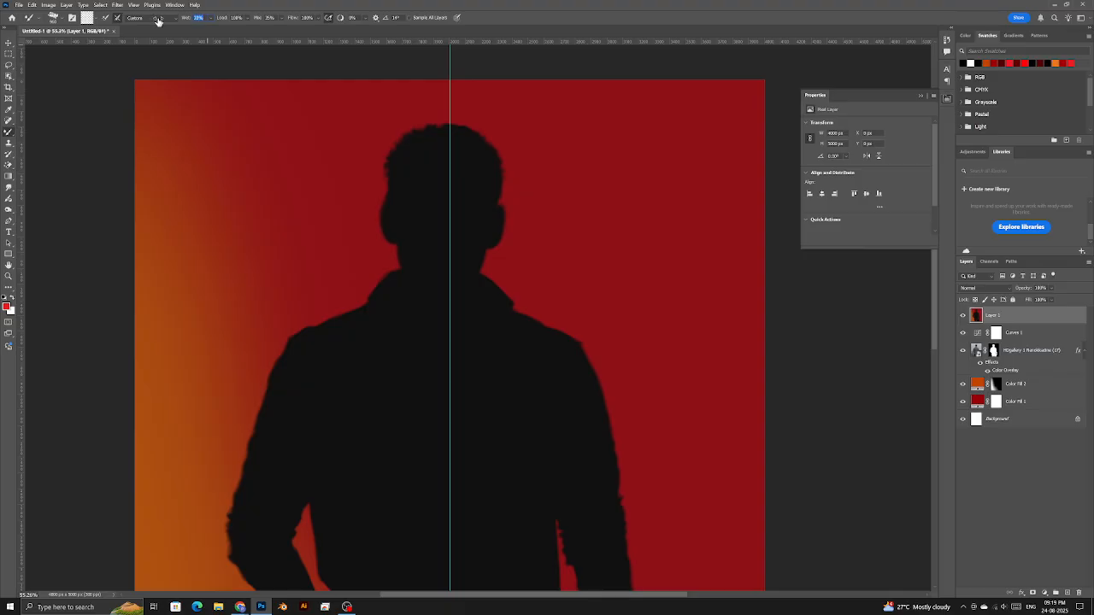
pyautogui.rightClick(250, 173)
pyautogui.click(287, 236)
pyautogui.click(273, 29)
# - Replace the painted layer with a fresh empty layer above the curves adjustment
pyautogui.click(417, 18)
pyautogui.moveTo(640, 296)
pyautogui.mouseDown()
pyautogui.moveTo(404, 373)
pyautogui.moveTo(635, 322)
pyautogui.mouseUp()
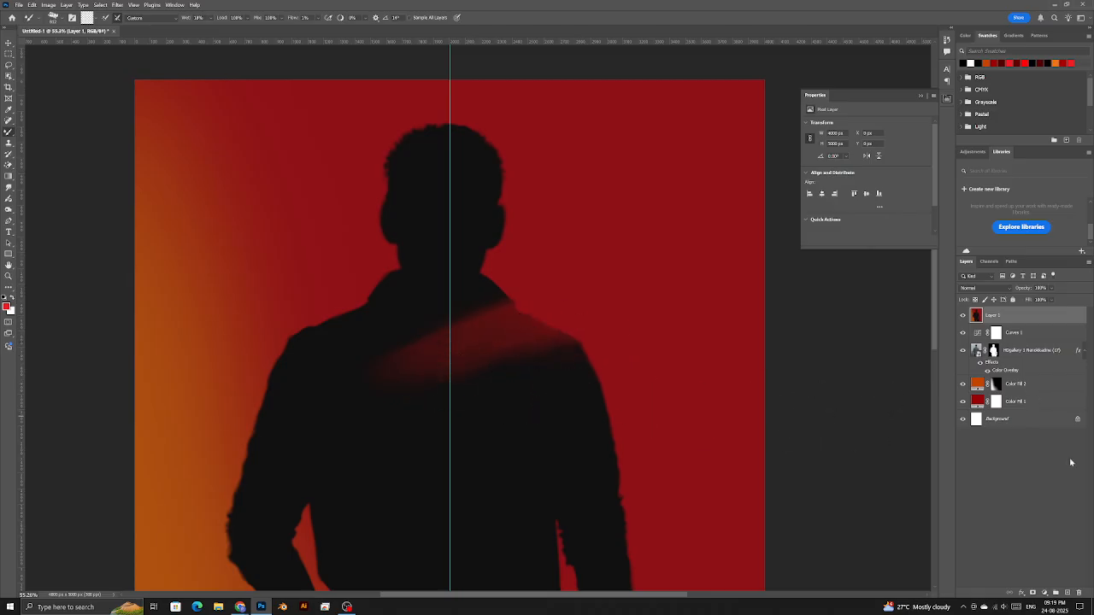
pyautogui.press('Delete')
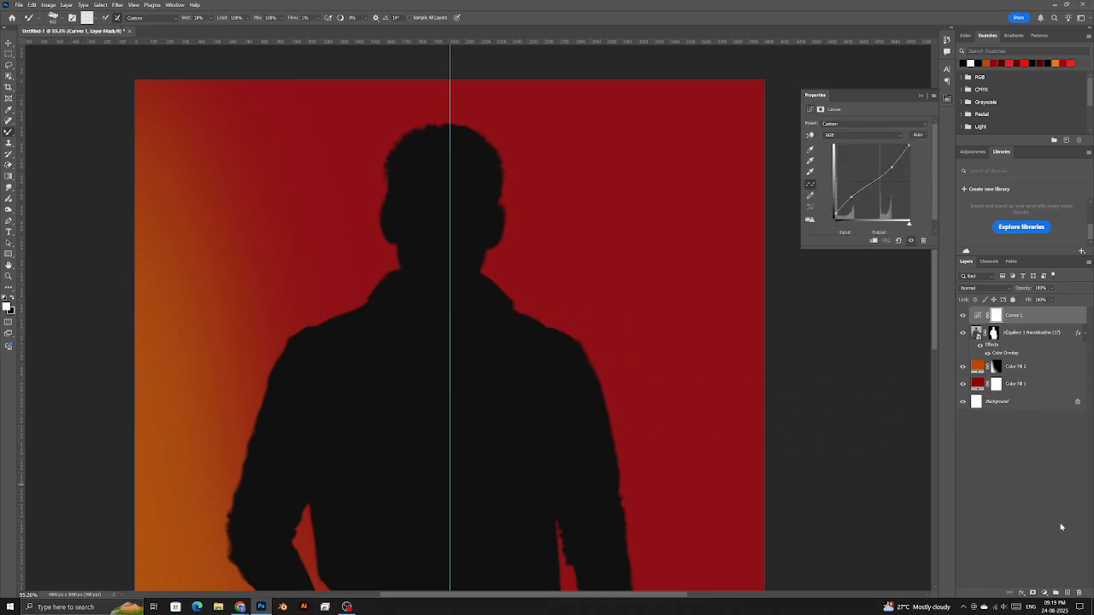
pyautogui.click(1068, 592)
pyautogui.press('Delete')
pyautogui.click(1066, 594)
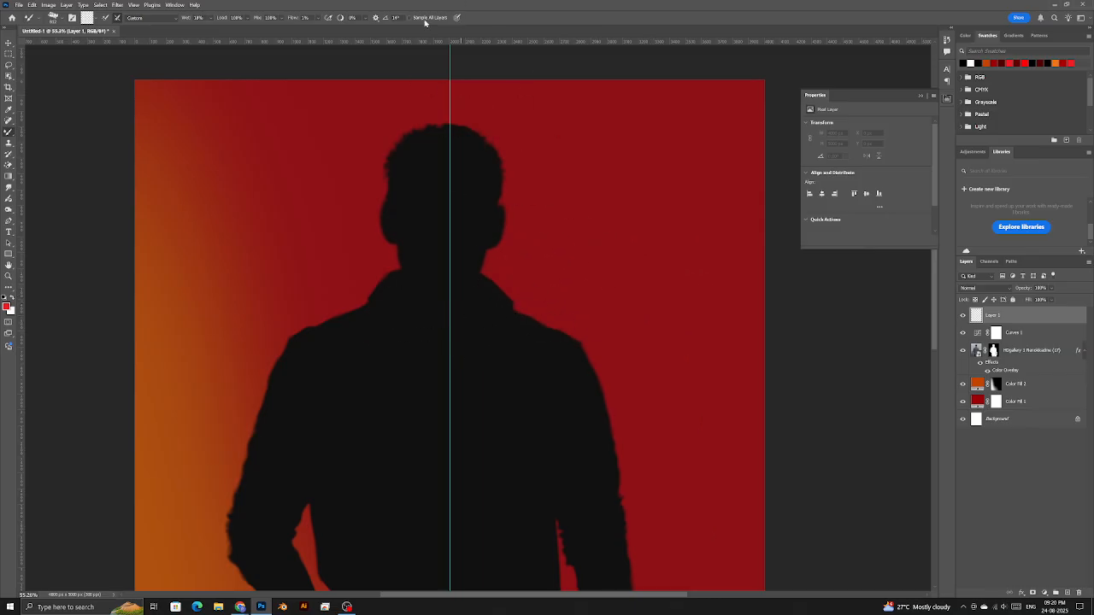
# - With Sample All Layers on, smear faint red over the collar and right shoulder
pyautogui.moveTo(545, 286); pyautogui.dragTo(441, 342)
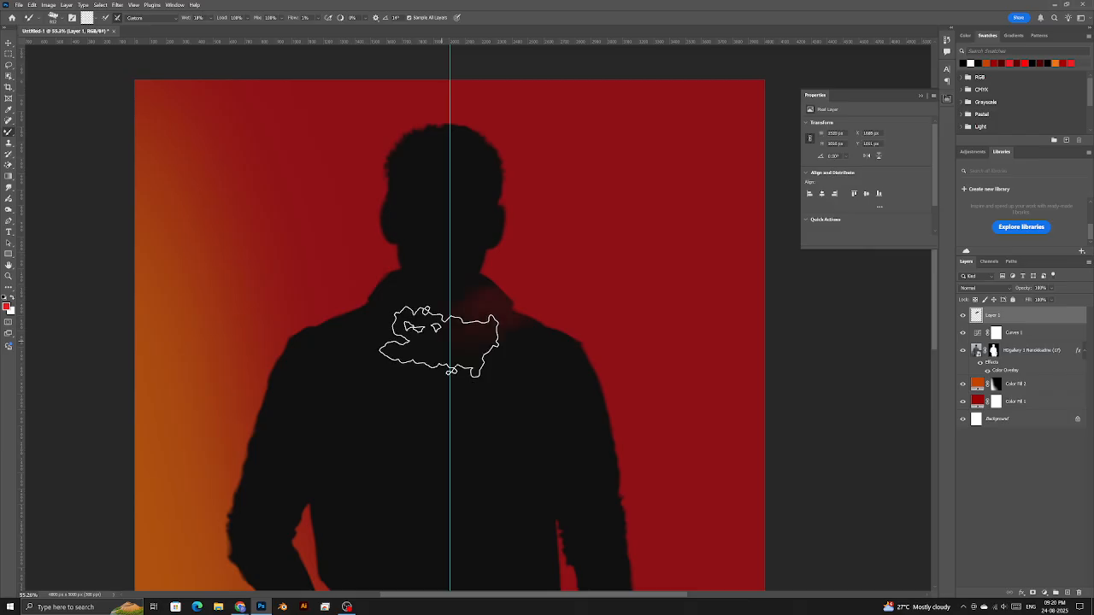
pyautogui.hotkey('ctrl', 'z')
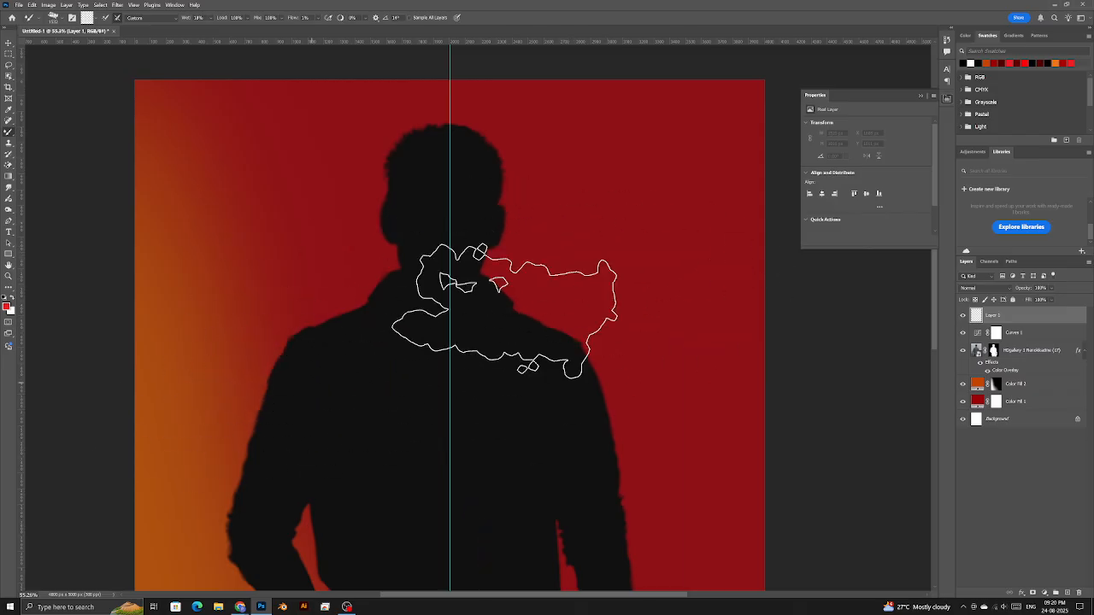
pyautogui.click(420, 19)
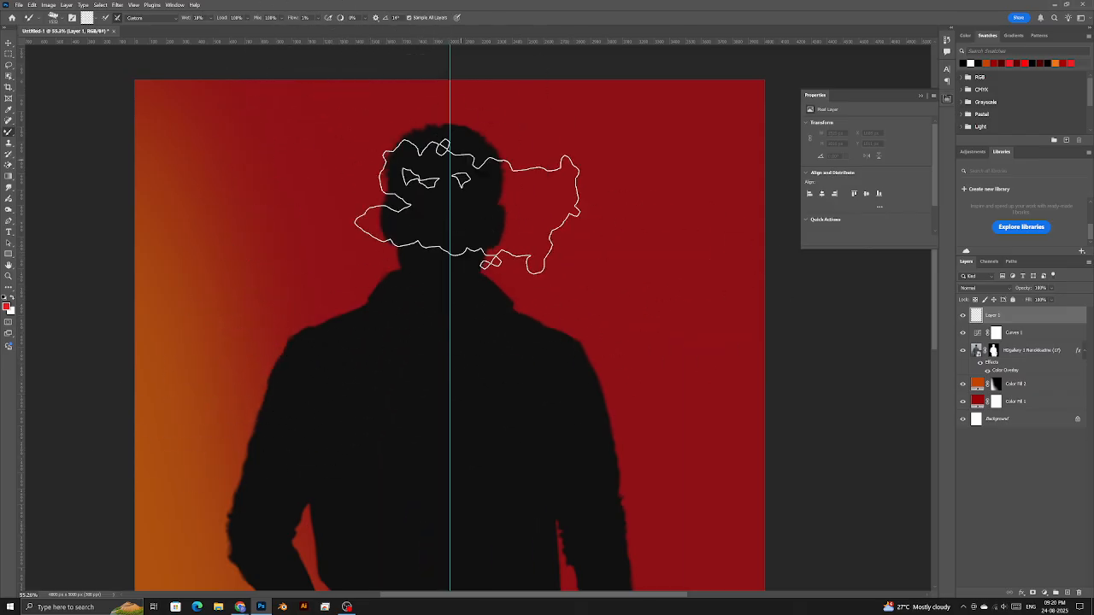
pyautogui.moveTo(571, 263)
pyautogui.mouseDown()
pyautogui.moveTo(324, 392)
pyautogui.moveTo(642, 257)
pyautogui.moveTo(515, 364)
pyautogui.moveTo(464, 437)
pyautogui.mouseUp()
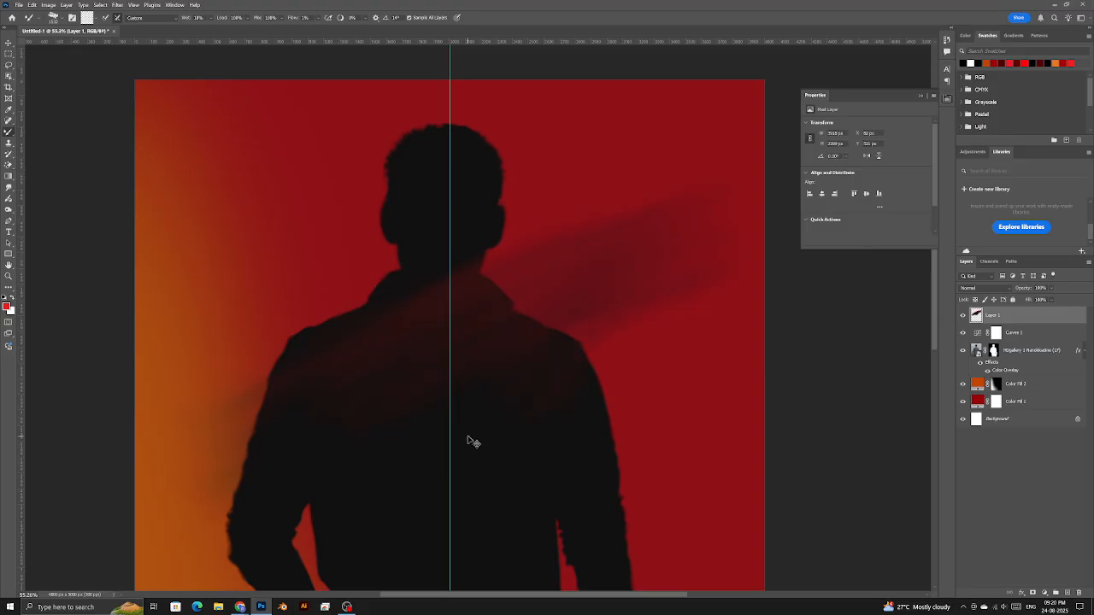
pyautogui.scroll(-3, 501, 349)
pyautogui.moveTo(530, 320)
pyautogui.mouseDown()
pyautogui.moveTo(440, 347)
pyautogui.moveTo(354, 407)
pyautogui.moveTo(452, 382)
pyautogui.mouseUp()
pyautogui.scroll(-3, 453, 380)
pyautogui.scroll(-2, 454, 381)
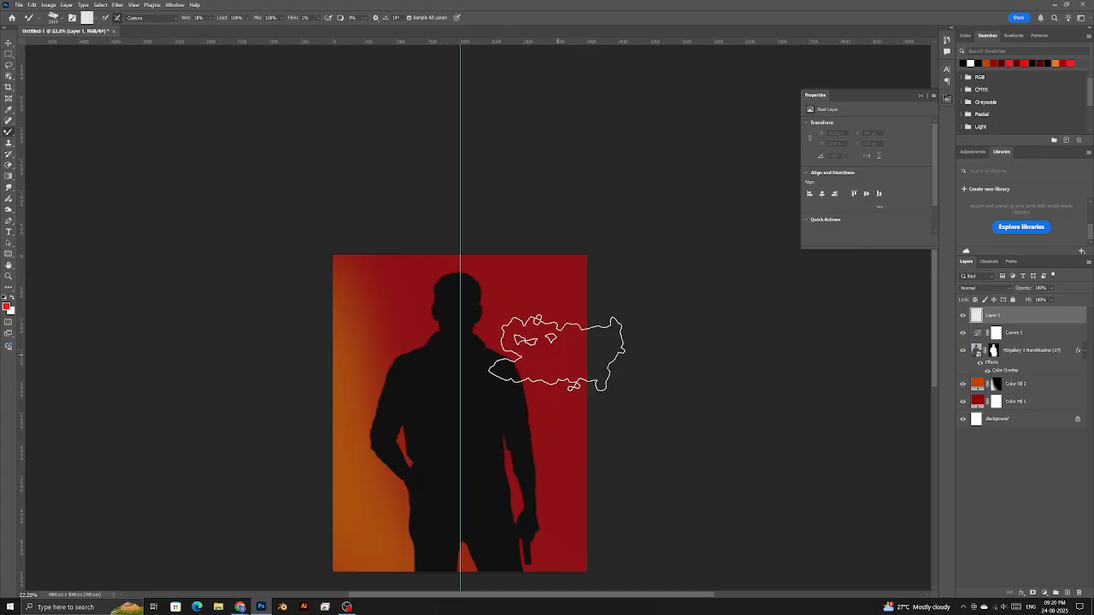
# - Smear more red across the upper torso, right ear, neck, head and shoulder
pyautogui.moveTo(432, 393)
pyautogui.mouseDown()
pyautogui.moveTo(408, 415)
pyautogui.moveTo(542, 406)
pyautogui.moveTo(554, 392)
pyautogui.mouseUp()
pyautogui.moveTo(515, 429)
pyautogui.mouseDown()
pyautogui.moveTo(428, 497)
pyautogui.moveTo(547, 373)
pyautogui.moveTo(460, 419)
pyautogui.mouseUp()
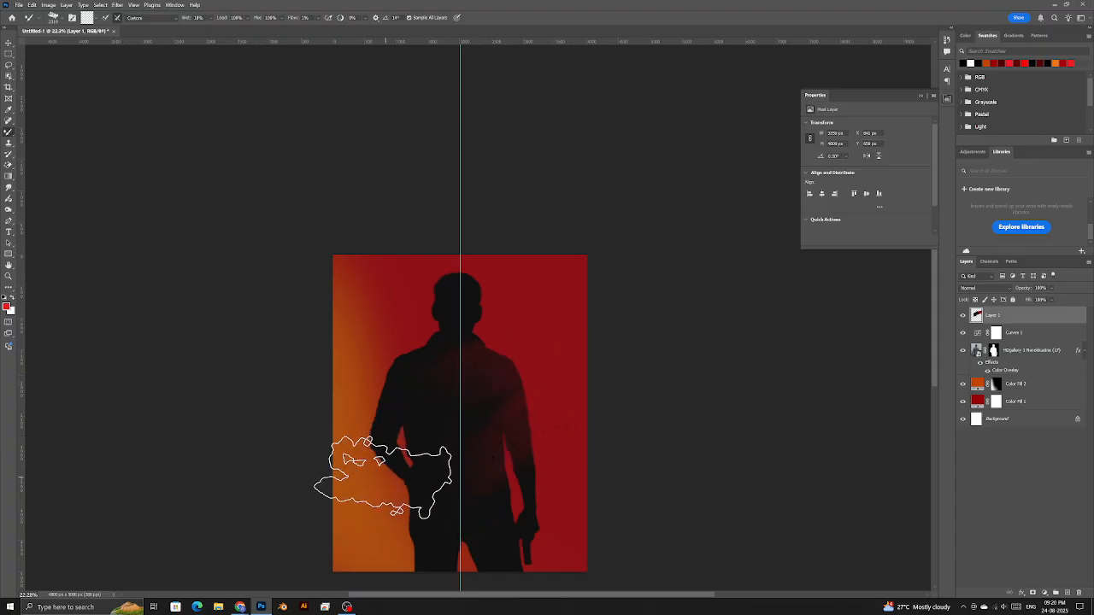
pyautogui.press('[')
pyautogui.press('[')
pyautogui.press('[')
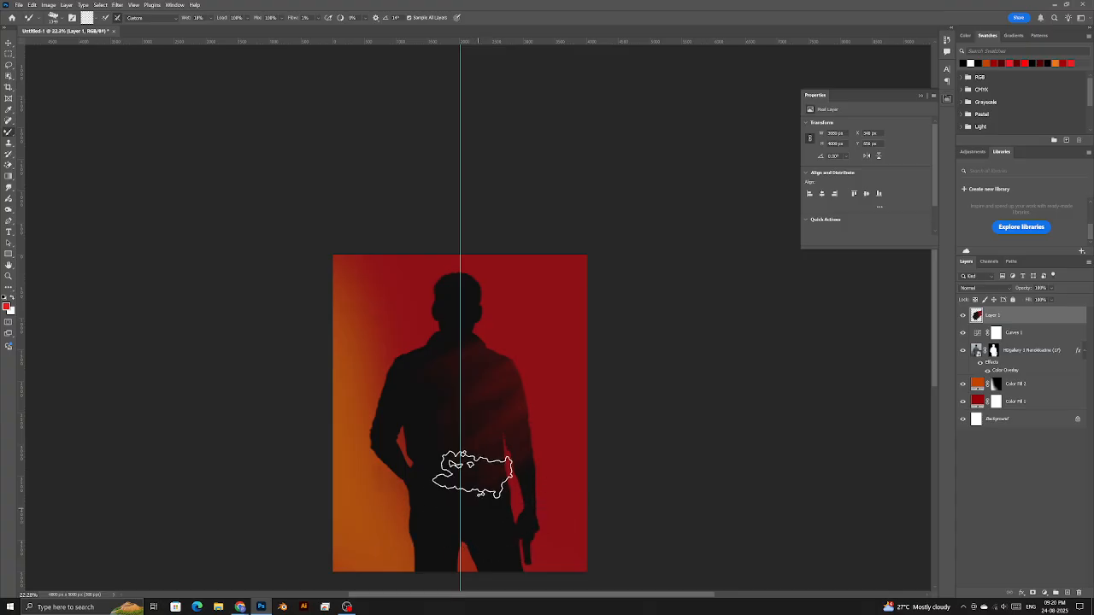
pyautogui.scroll(5, 474, 320)
pyautogui.scroll(3, 474, 332)
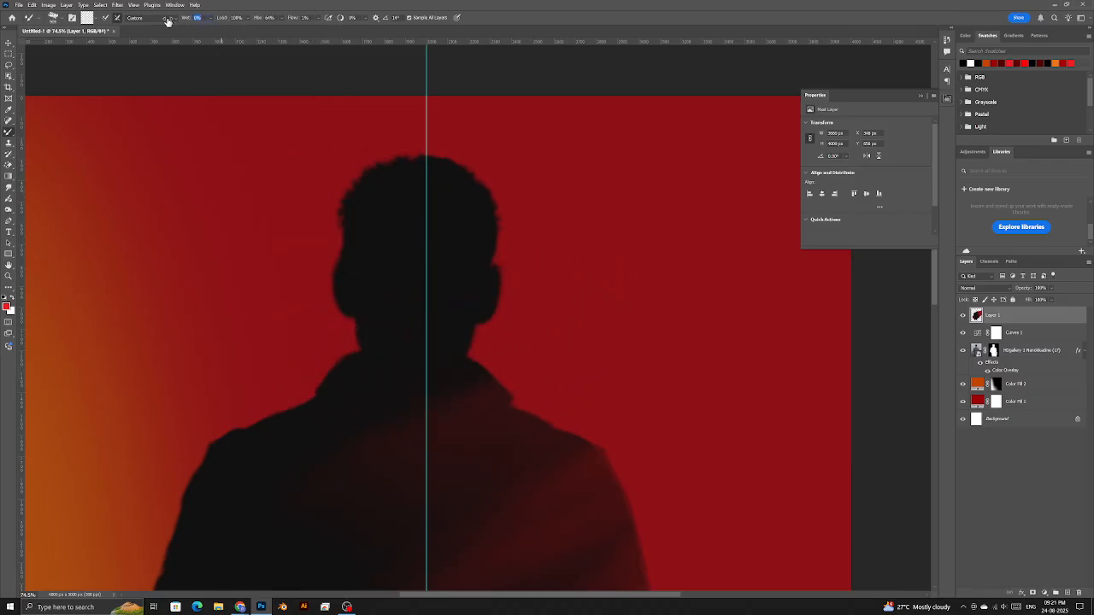
pyautogui.moveTo(567, 273)
pyautogui.mouseDown()
pyautogui.moveTo(507, 293)
pyautogui.moveTo(364, 376)
pyautogui.mouseUp()
pyautogui.moveTo(402, 346)
pyautogui.mouseDown()
pyautogui.moveTo(507, 207)
pyautogui.moveTo(402, 269)
pyautogui.moveTo(436, 198)
pyautogui.moveTo(293, 398)
pyautogui.moveTo(502, 292)
pyautogui.mouseUp()
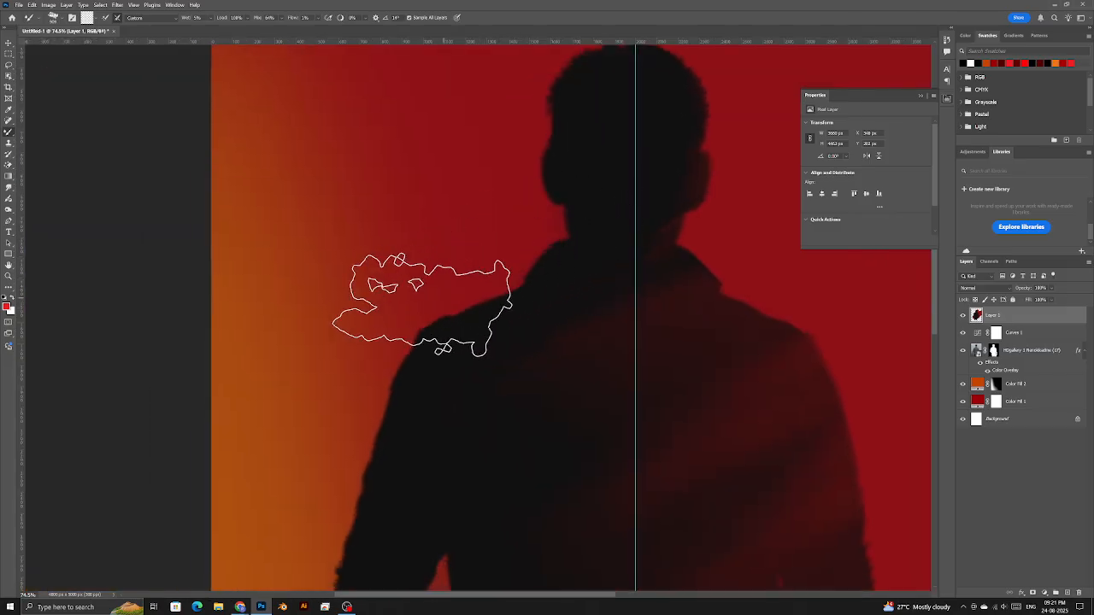
pyautogui.moveTo(424, 293)
pyautogui.mouseDown()
pyautogui.moveTo(341, 347)
pyautogui.moveTo(348, 355)
pyautogui.moveTo(473, 314)
pyautogui.moveTo(522, 240)
pyautogui.moveTo(542, 154)
pyautogui.mouseUp()
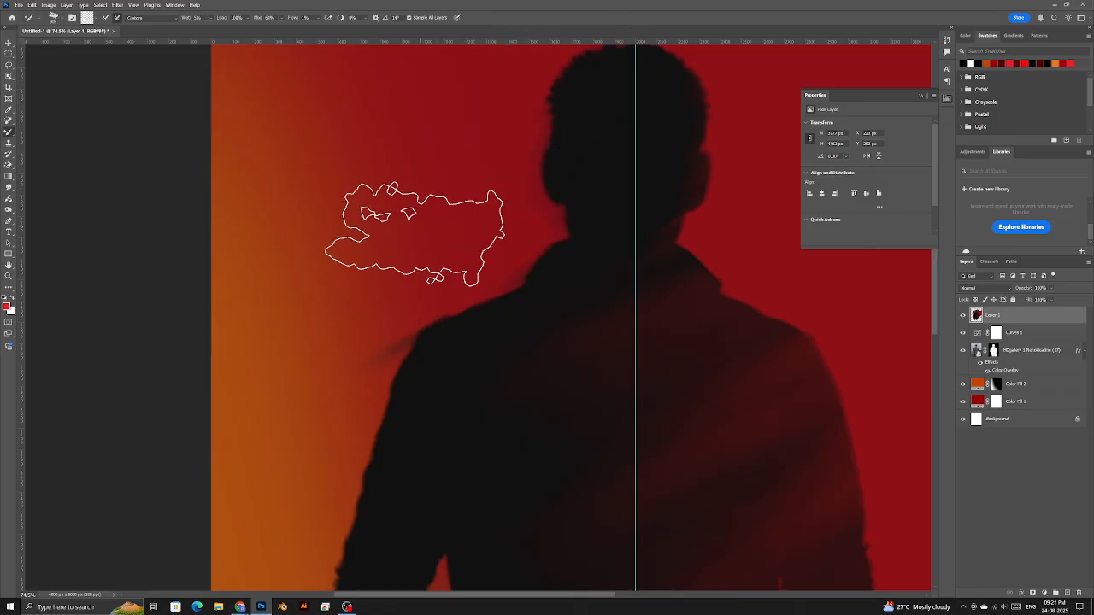
# - Blend the background into the figure's left side, then add Layer 2 above Layer 1
pyautogui.scroll(-2, 428, 248)
pyautogui.moveTo(433, 254); pyautogui.dragTo(545, 212)
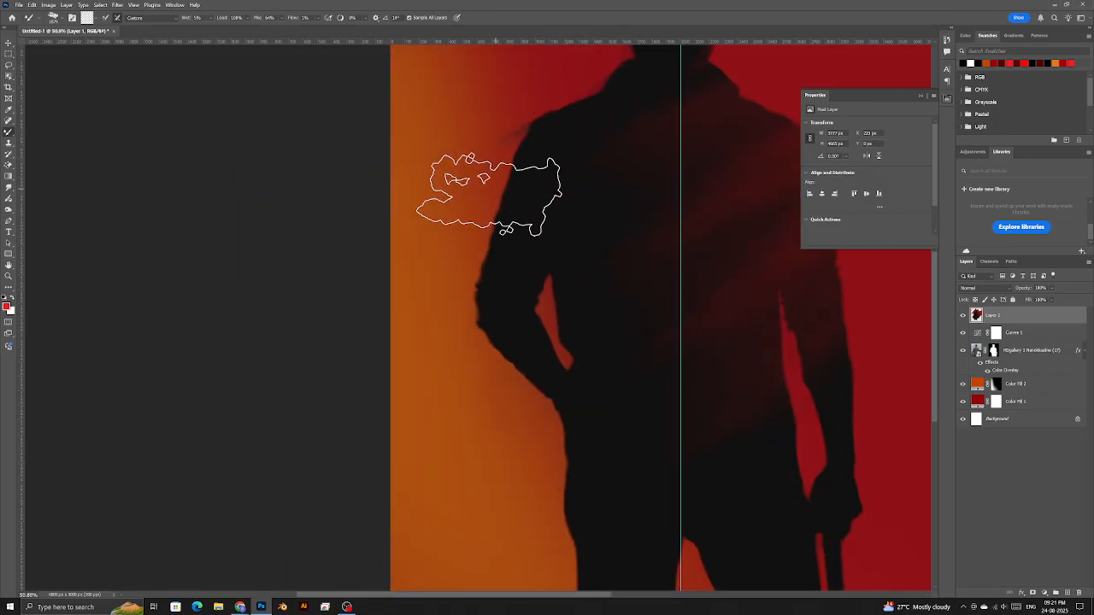
pyautogui.moveTo(436, 282)
pyautogui.mouseDown()
pyautogui.moveTo(511, 148)
pyautogui.moveTo(414, 229)
pyautogui.moveTo(401, 287)
pyautogui.moveTo(559, 248)
pyautogui.moveTo(461, 362)
pyautogui.mouseUp()
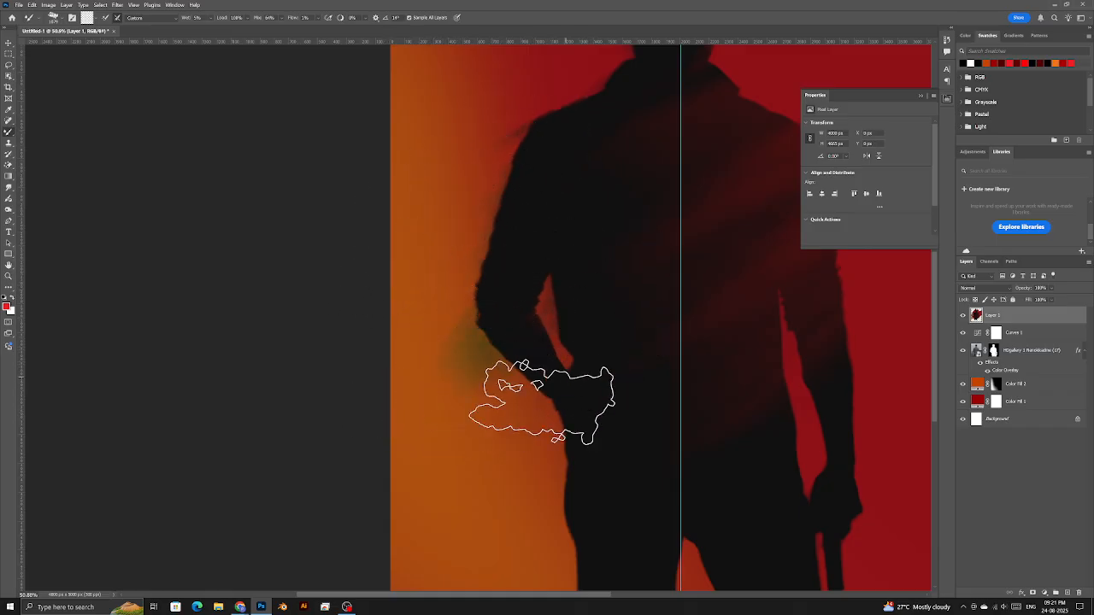
pyautogui.moveTo(499, 426); pyautogui.dragTo(417, 231)
pyautogui.scroll(-2, 442, 289)
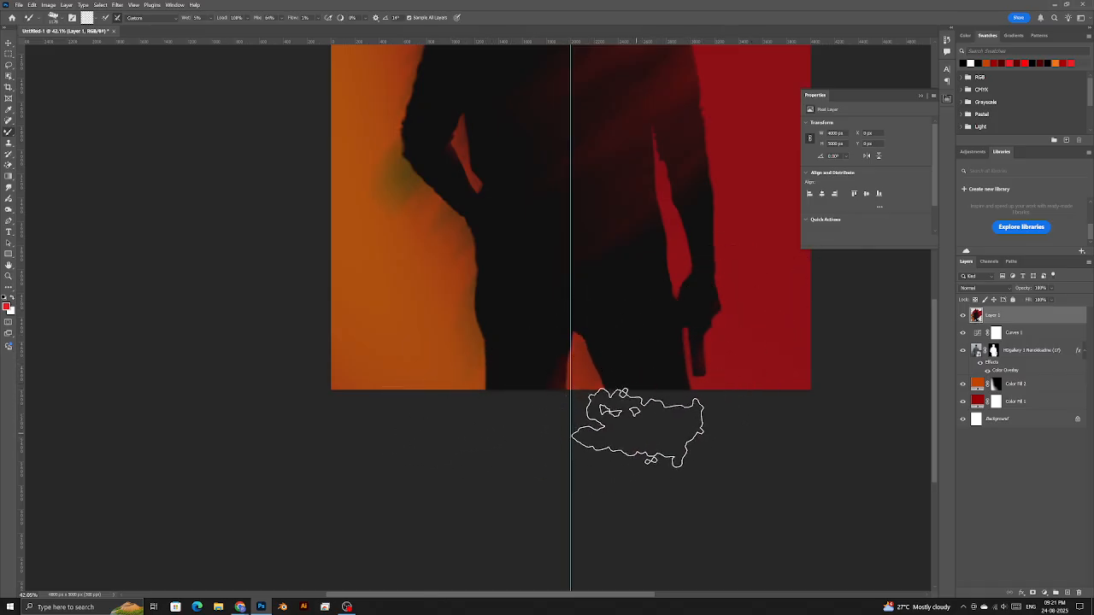
pyautogui.scroll(-5, 623, 237)
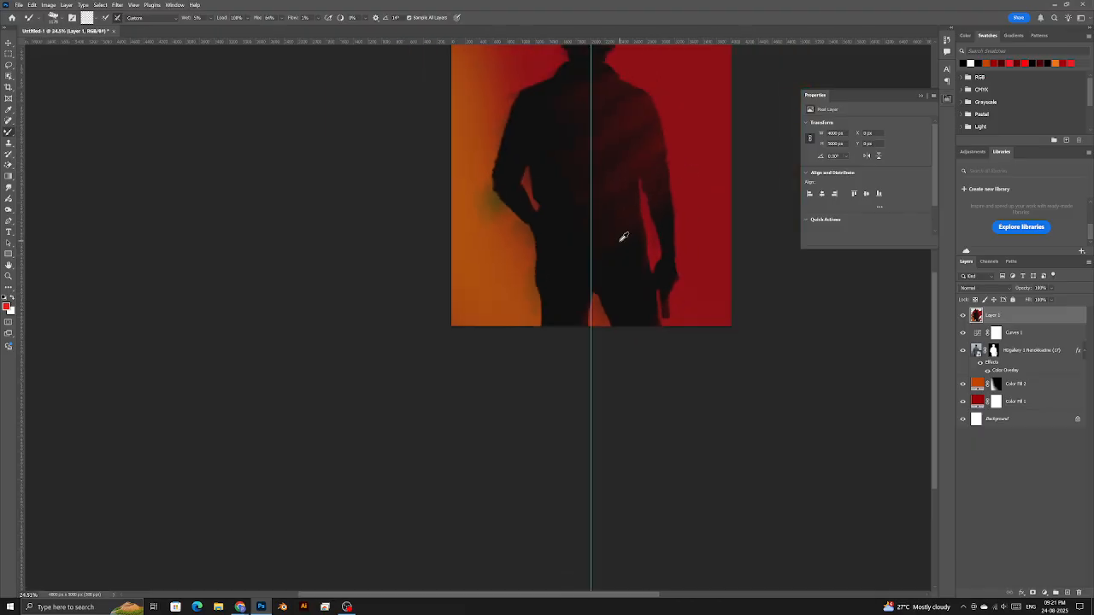
pyautogui.moveTo(642, 194)
pyautogui.mouseDown()
pyautogui.moveTo(568, 283)
pyautogui.moveTo(517, 265)
pyautogui.moveTo(573, 258)
pyautogui.mouseUp()
pyautogui.scroll(4, 536, 259)
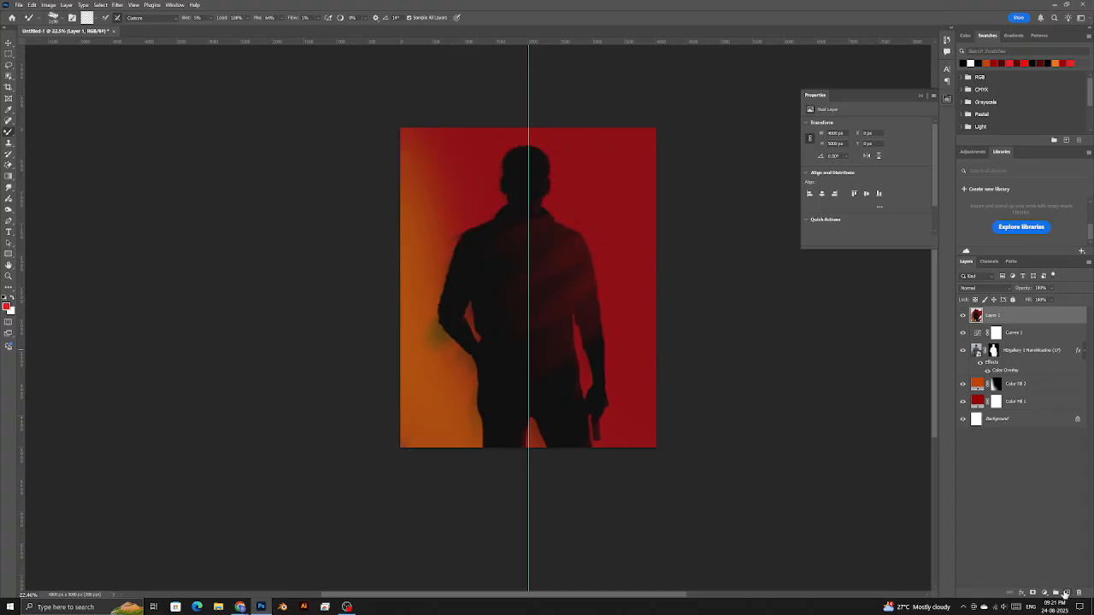
pyautogui.click(1066, 593)
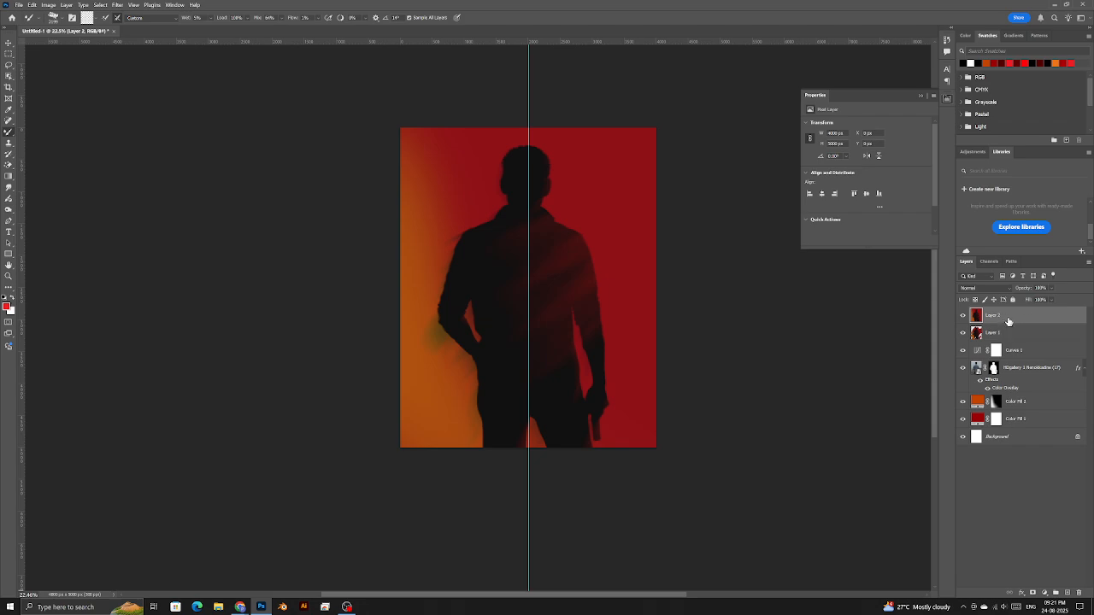
pyautogui.hotkey('alt', 'Tab')
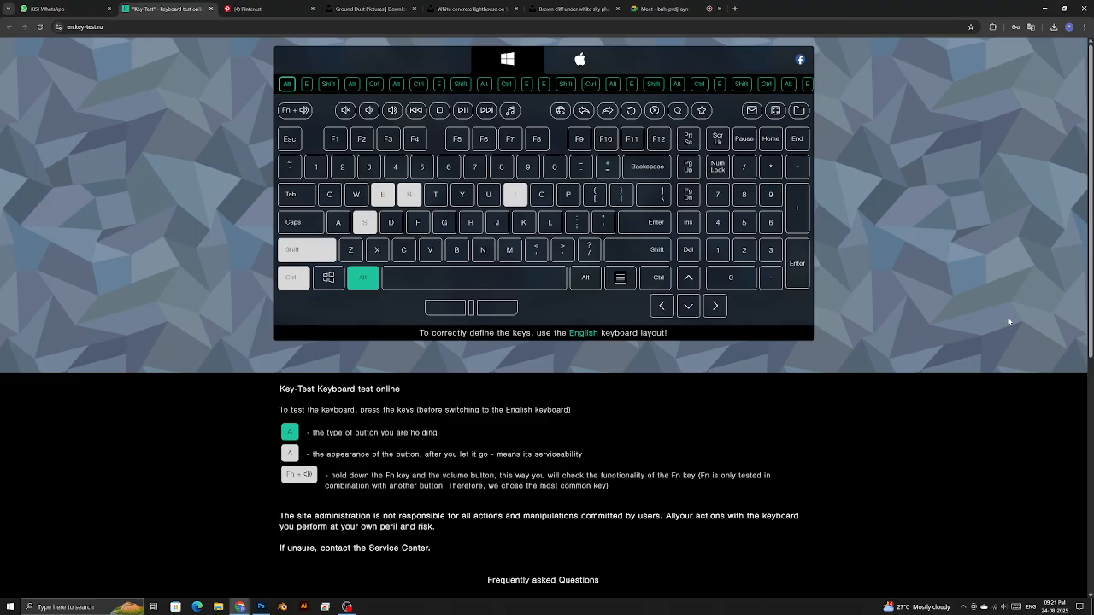
pyautogui.press('ctrl')
pyautogui.press('shift')
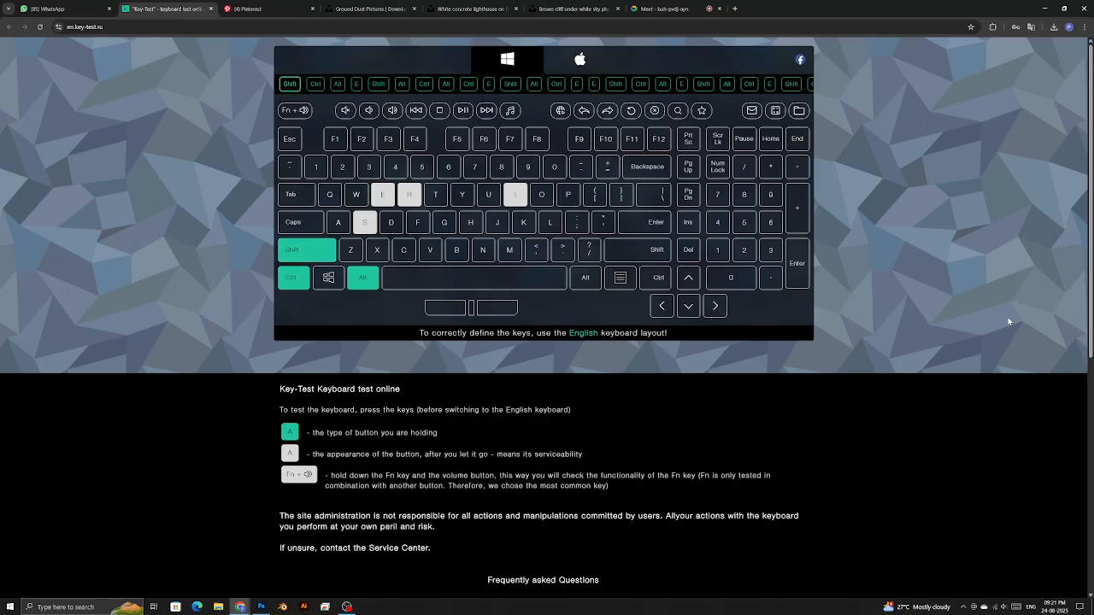
pyautogui.hotkey('ctrl', 'shift', 'alt', 'e')
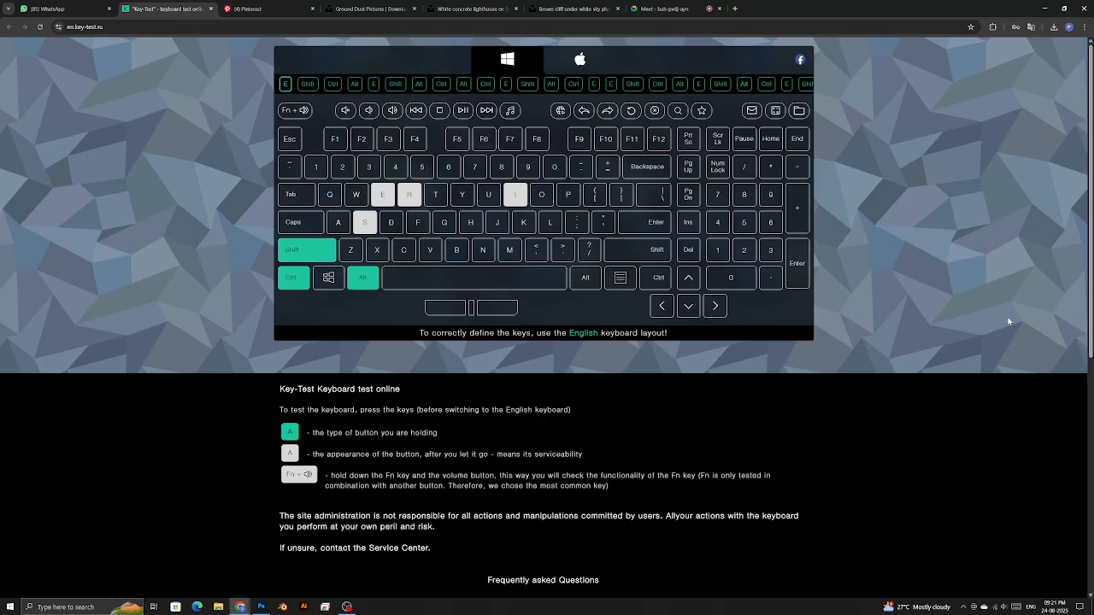
pyautogui.hotkey('alt', 'Tab')
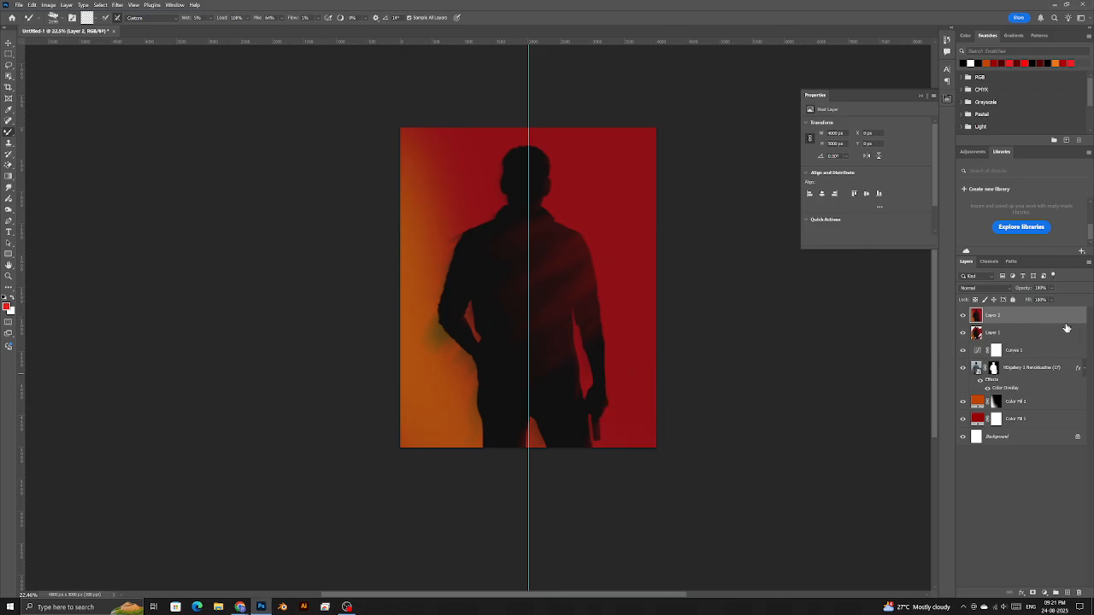
# - Convert Layer 2 to a smart object from its right-click menu
pyautogui.rightClick(1026, 319)
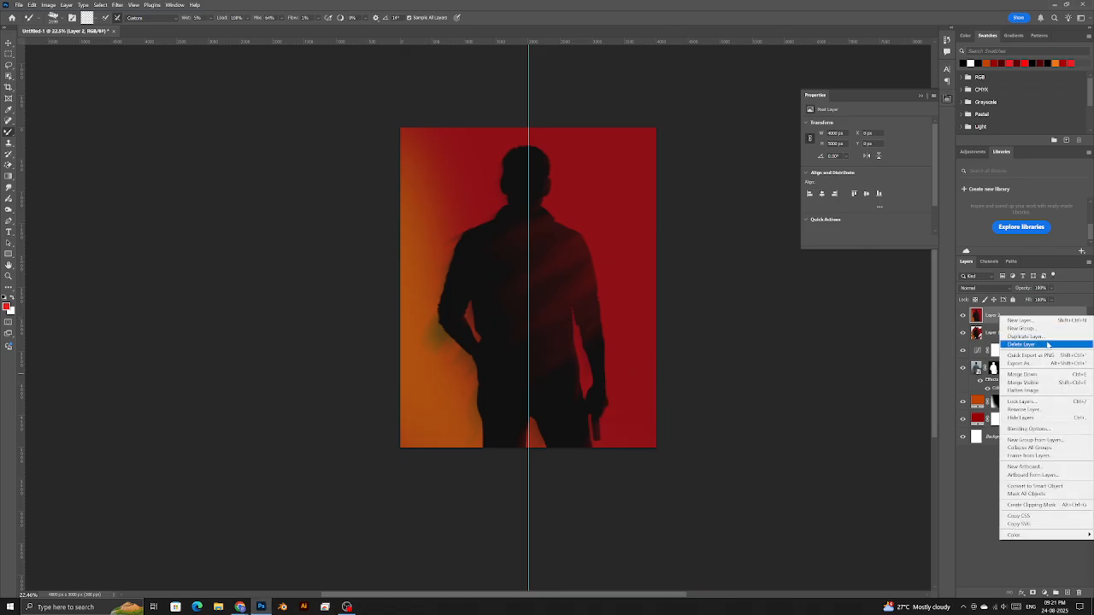
pyautogui.click(1064, 486)
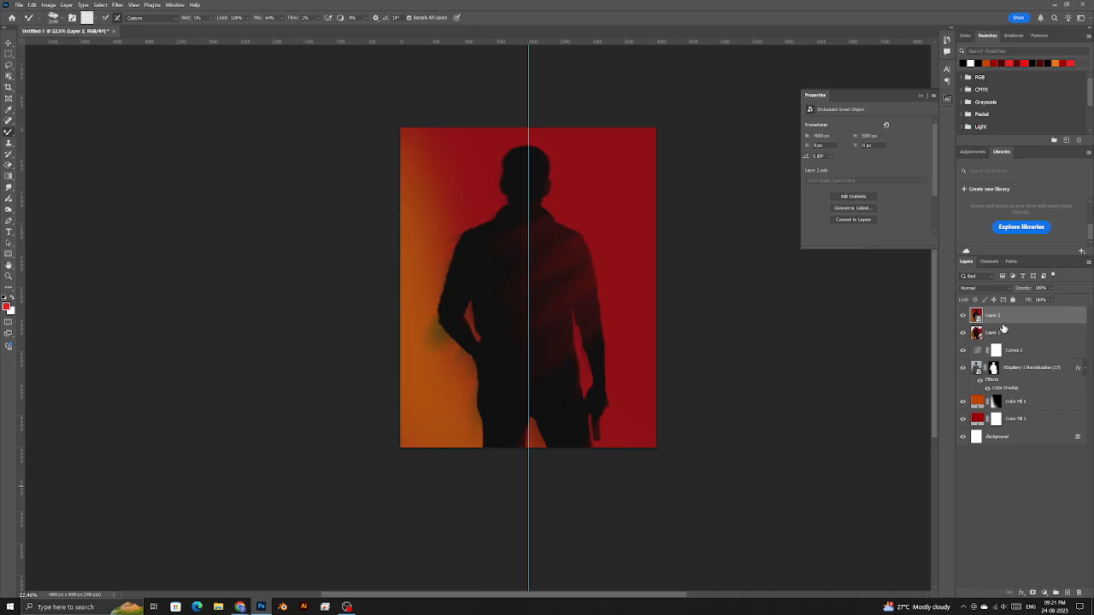
pyautogui.click(121, 5)
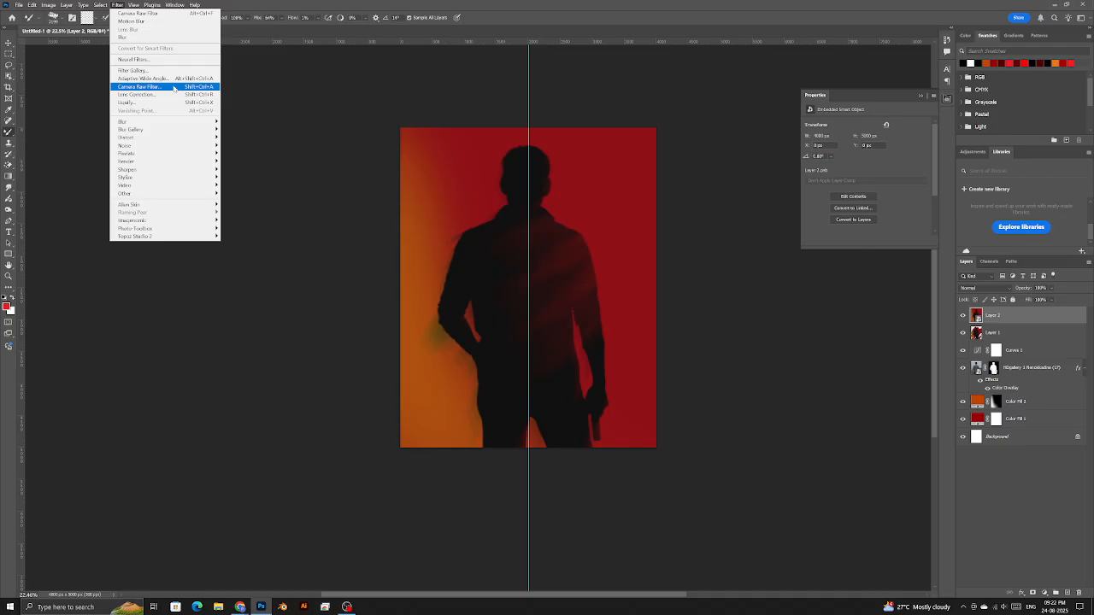
# - In the Camera Raw Filter, lower contrast and highlights, mute saturation and adjust texture
pyautogui.click(174, 88)
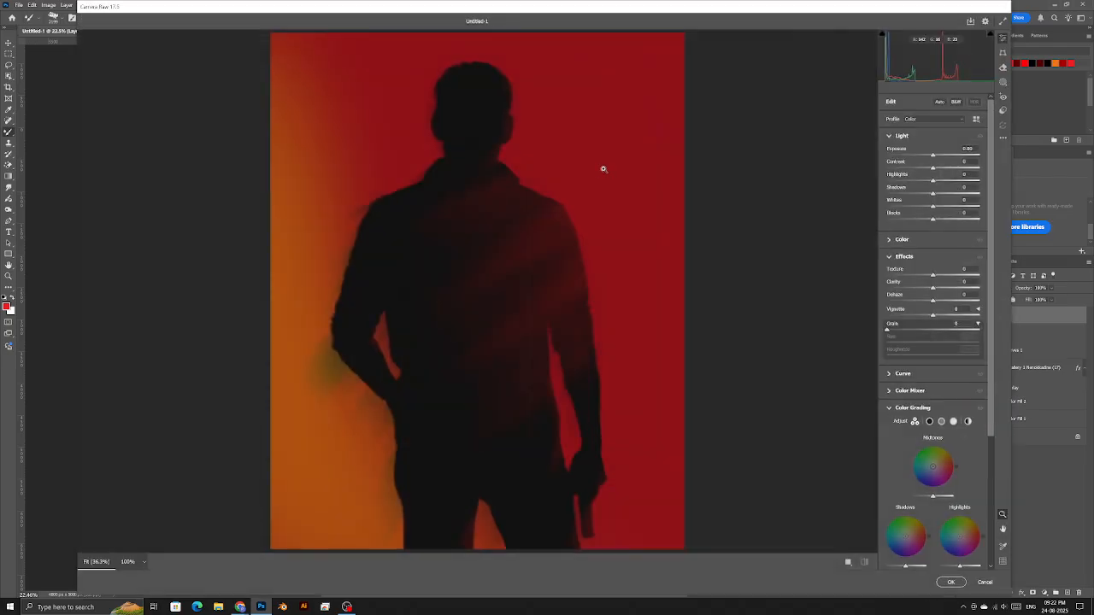
pyautogui.moveTo(932, 168); pyautogui.dragTo(911, 168)
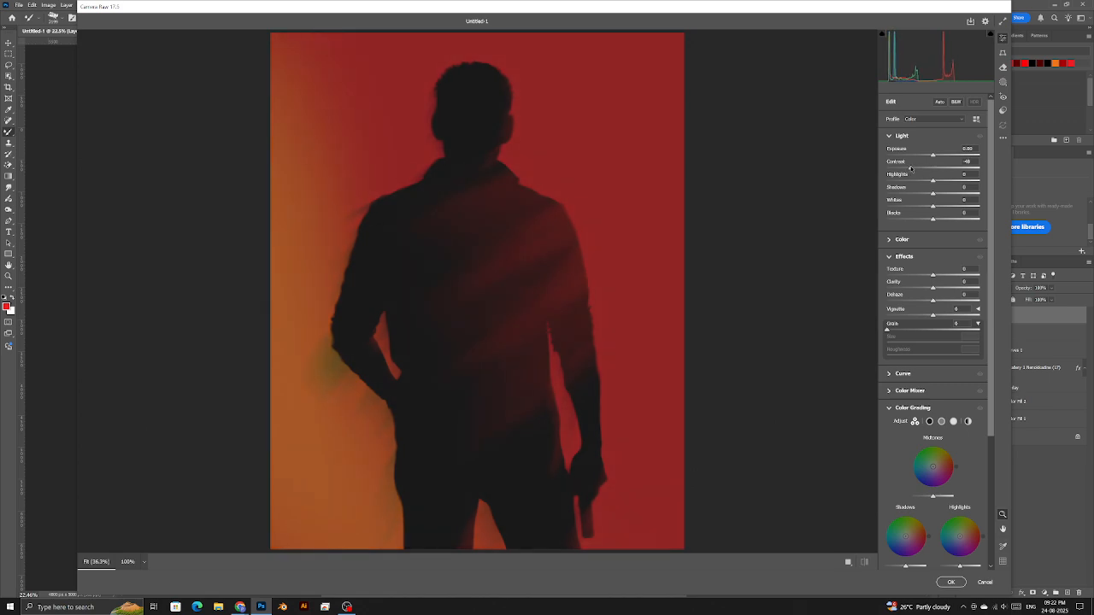
pyautogui.moveTo(932, 180); pyautogui.dragTo(937, 220)
pyautogui.click(917, 243)
pyautogui.moveTo(933, 311); pyautogui.dragTo(939, 298)
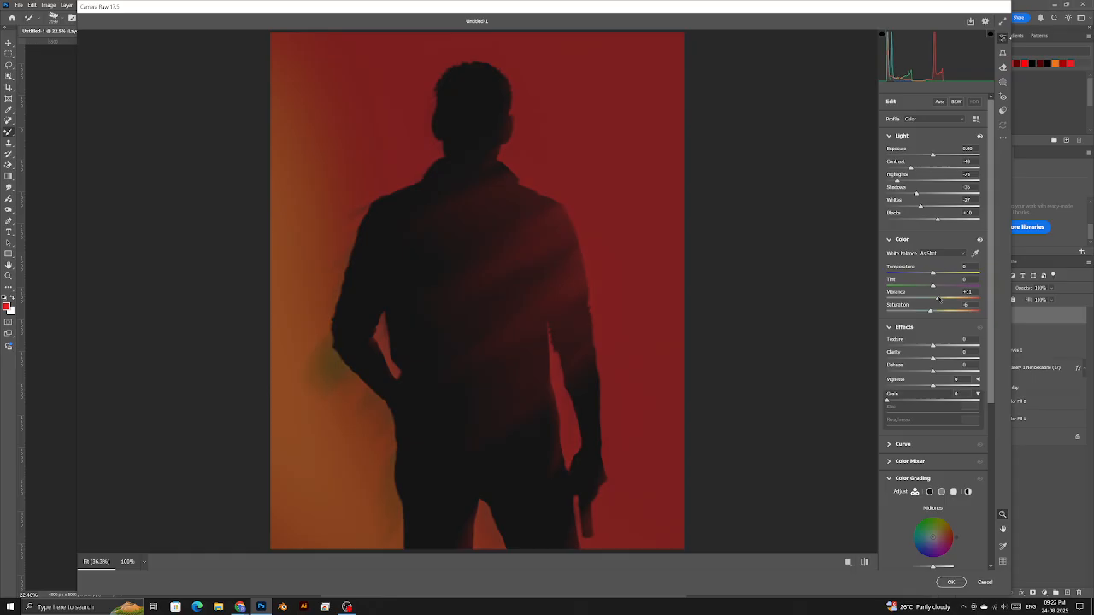
pyautogui.scroll(-2, 939, 299)
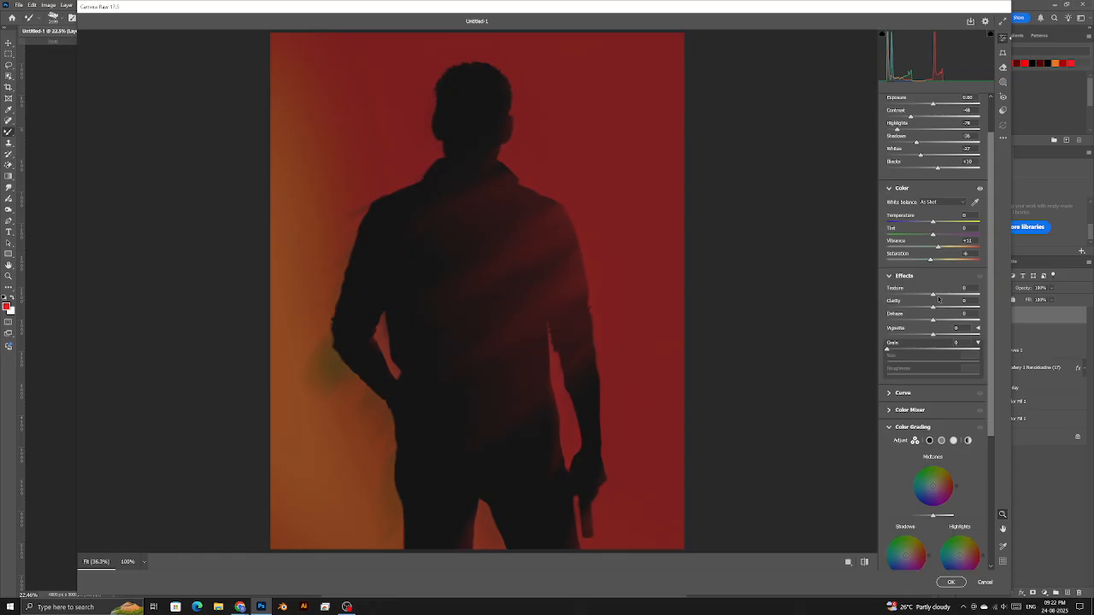
pyautogui.moveTo(490, 120); pyautogui.dragTo(549, 173)
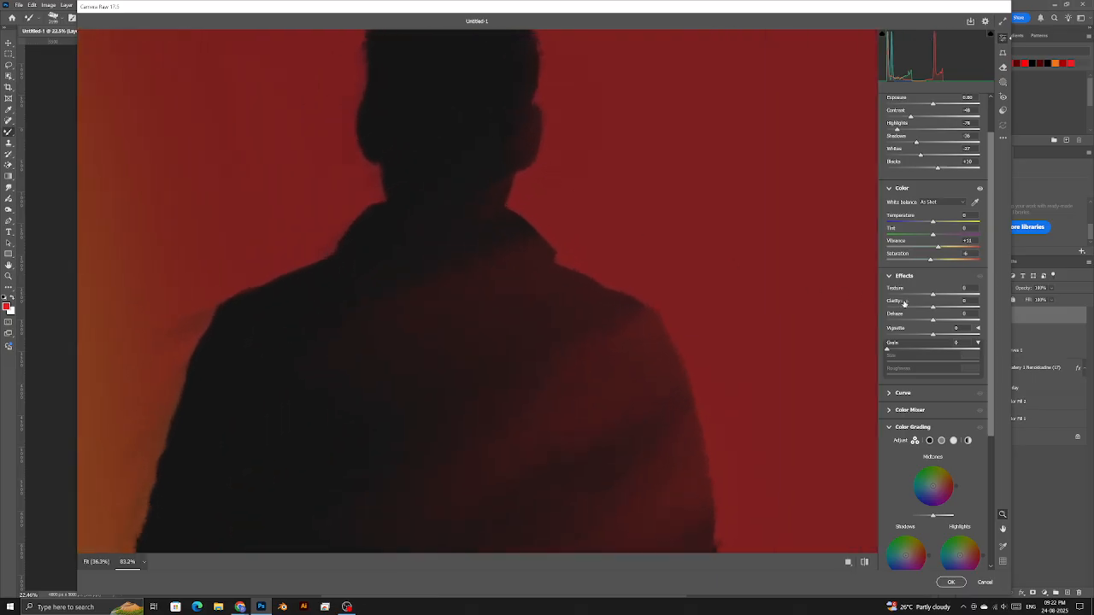
pyautogui.moveTo(949, 296)
pyautogui.mouseDown()
pyautogui.moveTo(972, 296)
pyautogui.moveTo(842, 296)
pyautogui.moveTo(985, 297)
pyautogui.moveTo(891, 297)
pyautogui.moveTo(948, 299)
pyautogui.moveTo(889, 309)
pyautogui.moveTo(979, 315)
pyautogui.moveTo(938, 315)
pyautogui.mouseUp()
# - Zoom in on the head and shoulders and set Grain to about 20 with Roughness 0
pyautogui.click(626, 277)
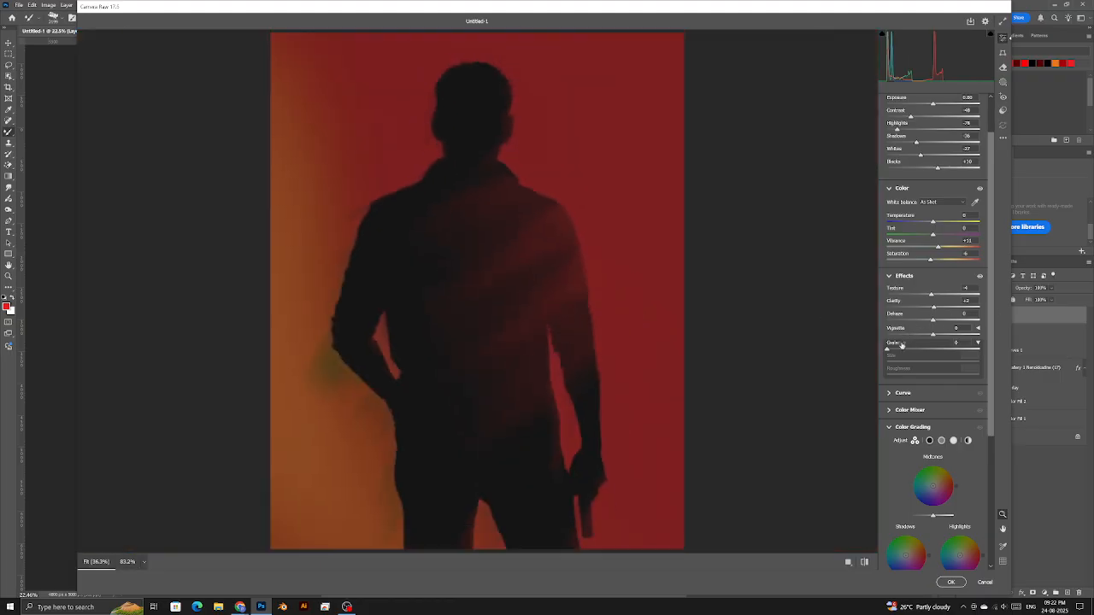
pyautogui.moveTo(449, 81); pyautogui.dragTo(600, 186)
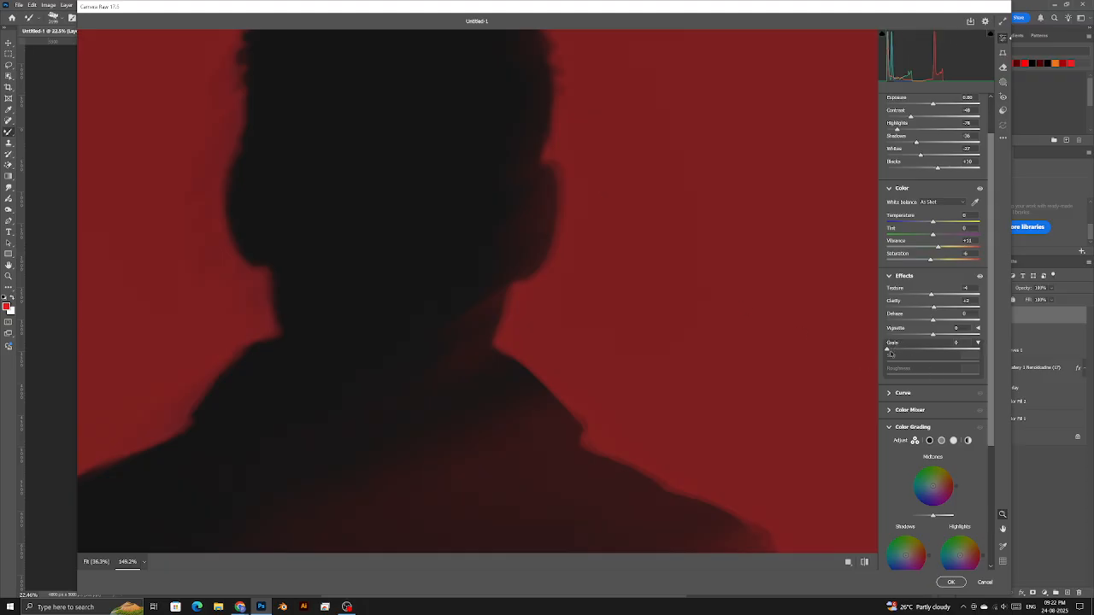
pyautogui.click(906, 350)
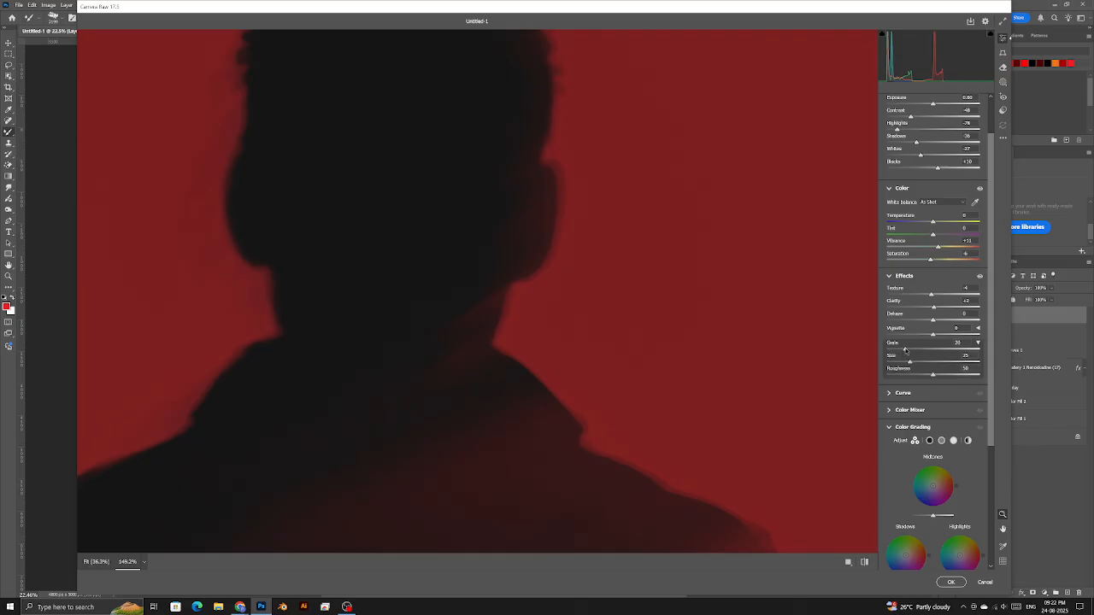
pyautogui.moveTo(906, 350); pyautogui.dragTo(900, 349)
pyautogui.click(906, 375)
pyautogui.moveTo(906, 375)
pyautogui.mouseDown()
pyautogui.moveTo(886, 376)
pyautogui.moveTo(955, 365)
pyautogui.moveTo(923, 367)
pyautogui.mouseUp()
pyautogui.moveTo(901, 349); pyautogui.dragTo(906, 349)
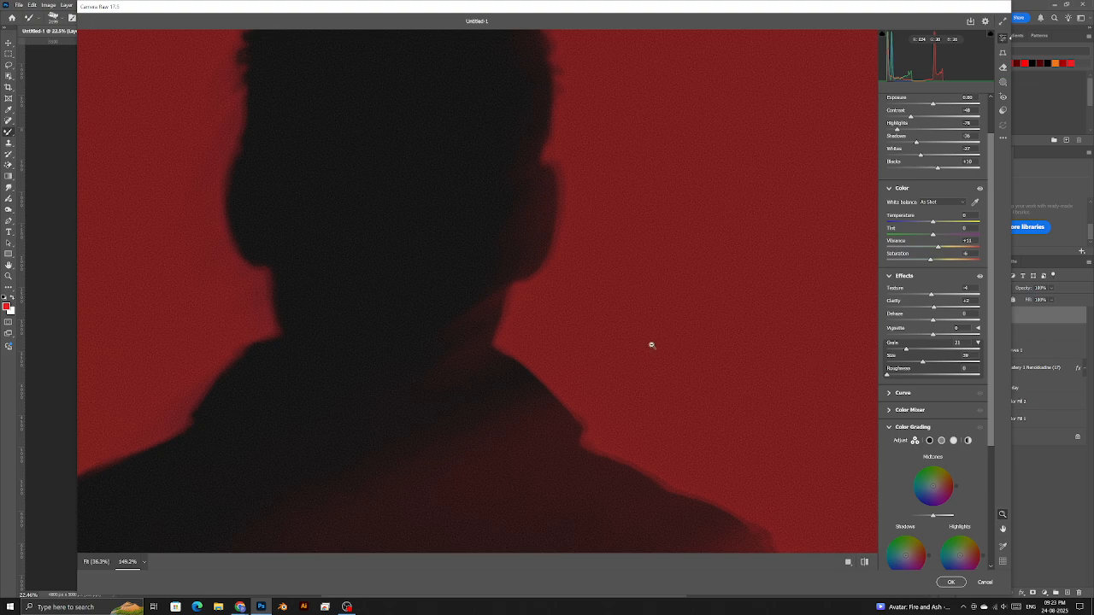
pyautogui.click(652, 344)
pyautogui.scroll(-3, 906, 466)
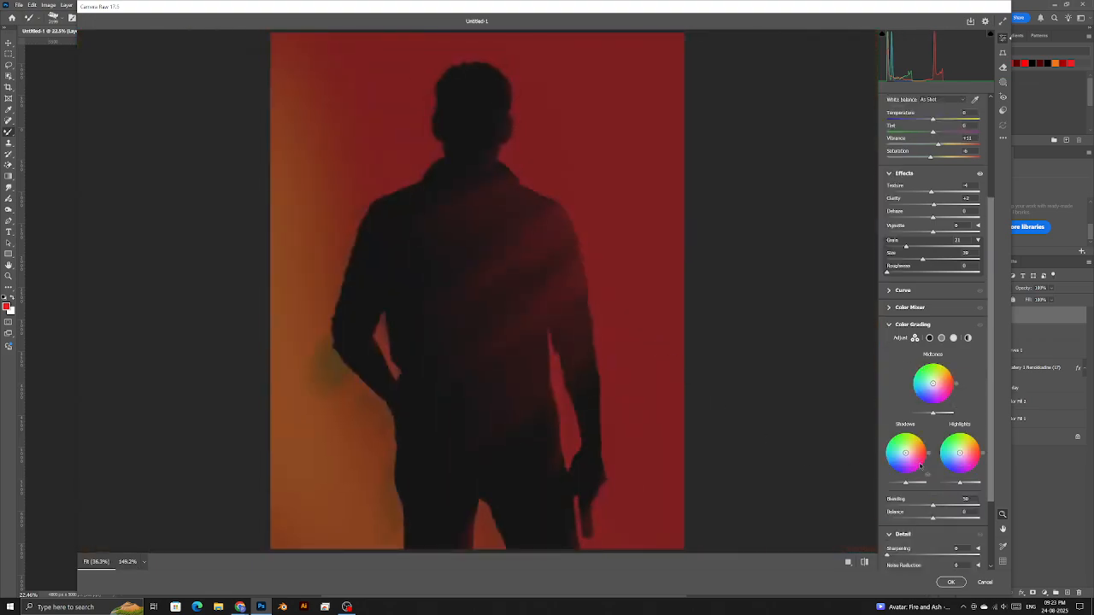
# - Tint Color Grading shadows slightly yellow, midtones slightly pink and highlights slightly blue
pyautogui.moveTo(907, 454)
pyautogui.mouseDown()
pyautogui.moveTo(919, 439)
pyautogui.moveTo(898, 436)
pyautogui.moveTo(918, 439)
pyautogui.mouseUp()
pyautogui.moveTo(933, 384); pyautogui.dragTo(946, 401)
pyautogui.hotkey('ctrl', 'z')
pyautogui.hotkey('ctrl', 'z')
pyautogui.moveTo(906, 454); pyautogui.dragTo(910, 444)
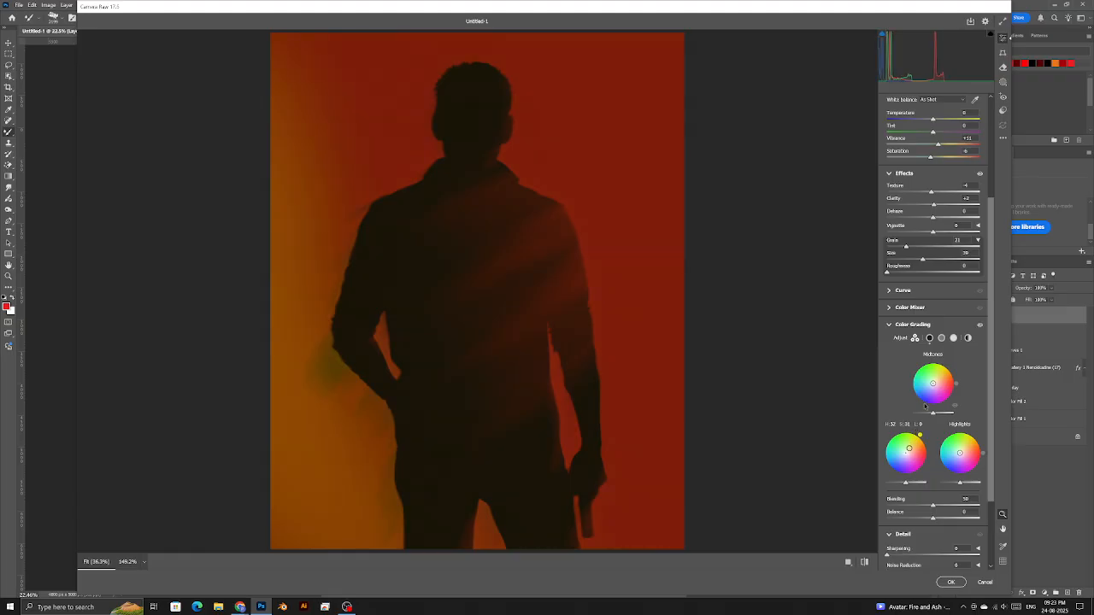
pyautogui.moveTo(933, 384); pyautogui.dragTo(929, 394)
pyautogui.moveTo(956, 459); pyautogui.dragTo(963, 454)
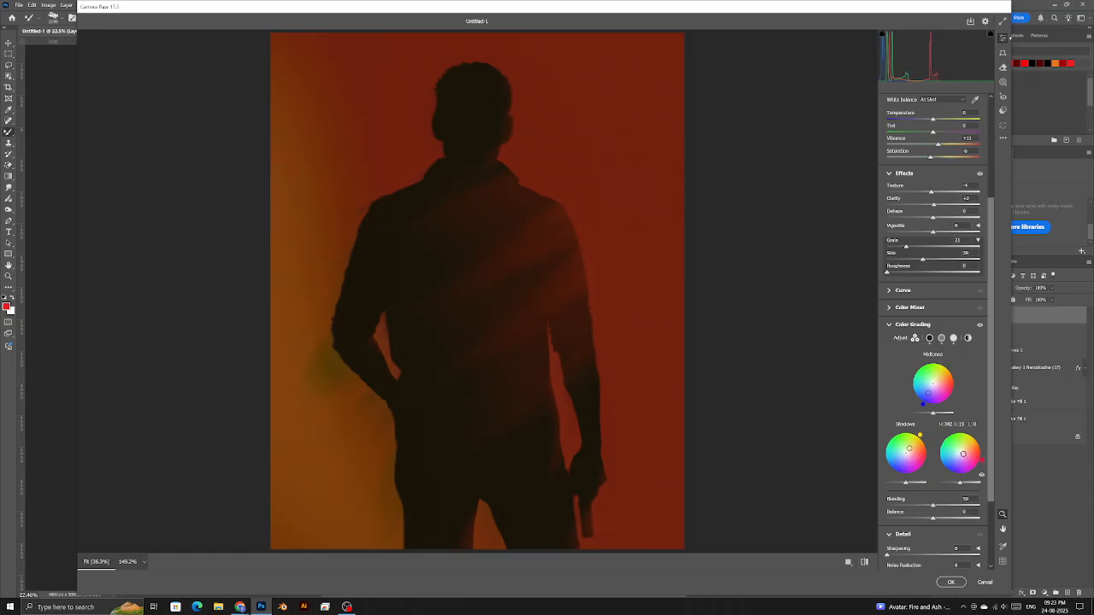
pyautogui.scroll(-3, 941, 459)
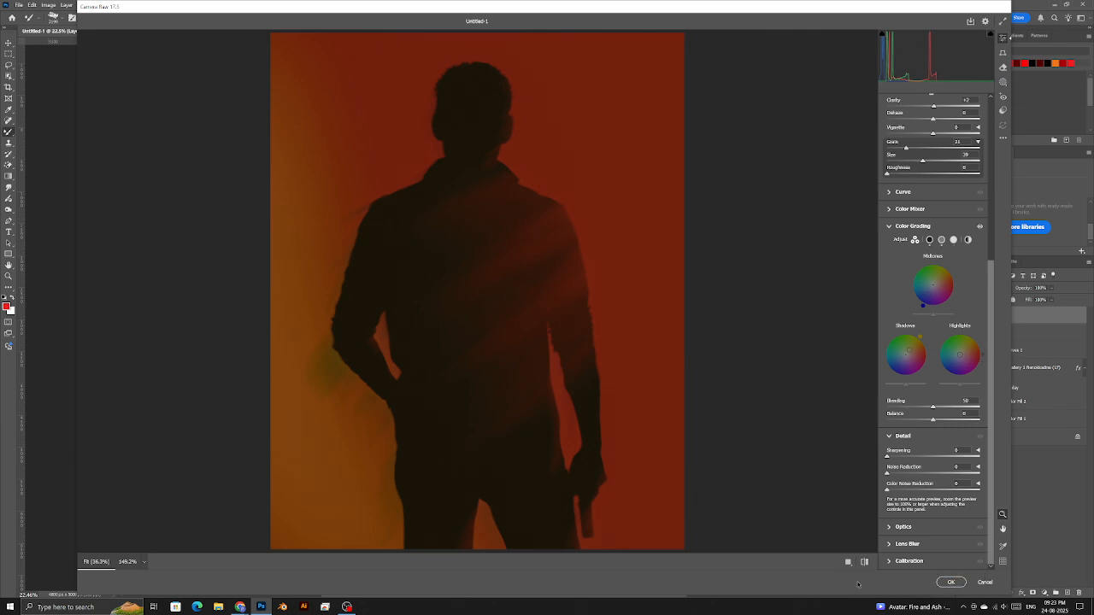
# - Commit the Camera Raw grade, fit the poster to the window and drag the centre guide off
pyautogui.click(951, 583)
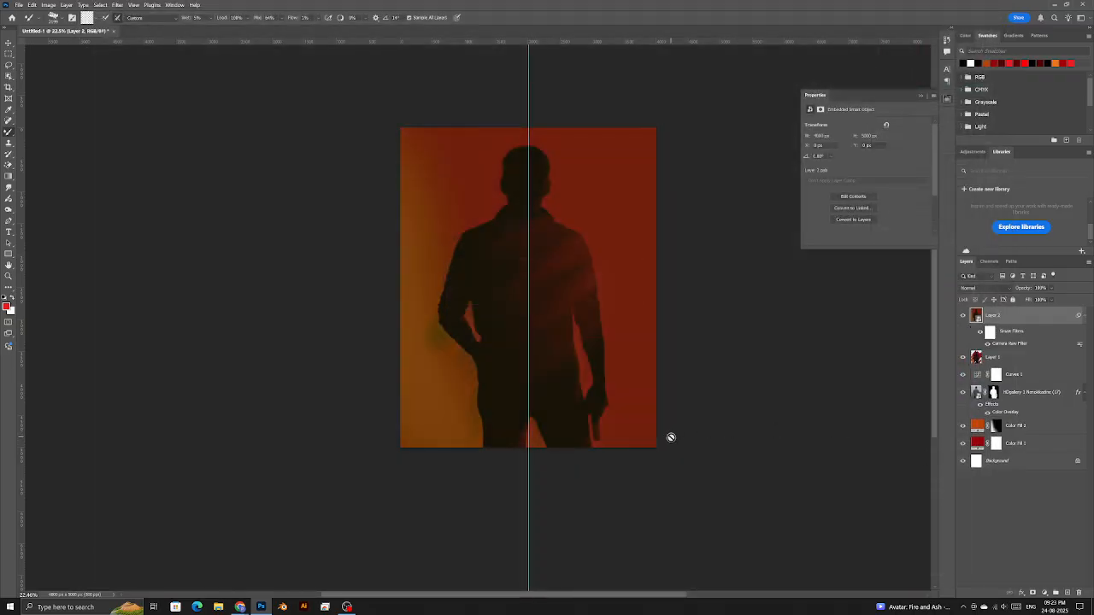
pyautogui.press('z')
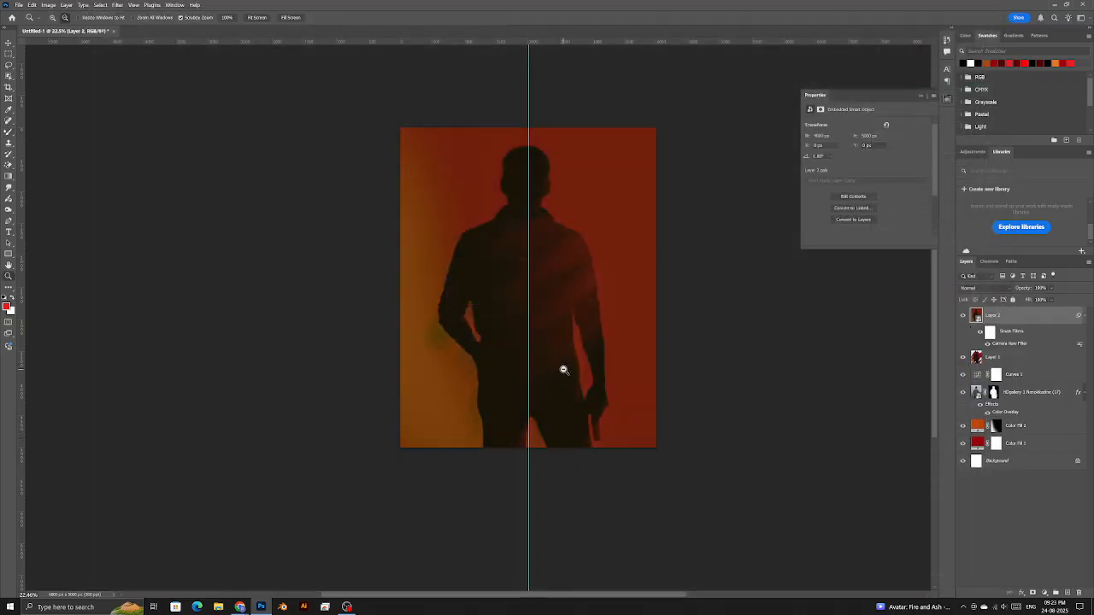
pyautogui.moveTo(559, 367); pyautogui.dragTo(556, 366)
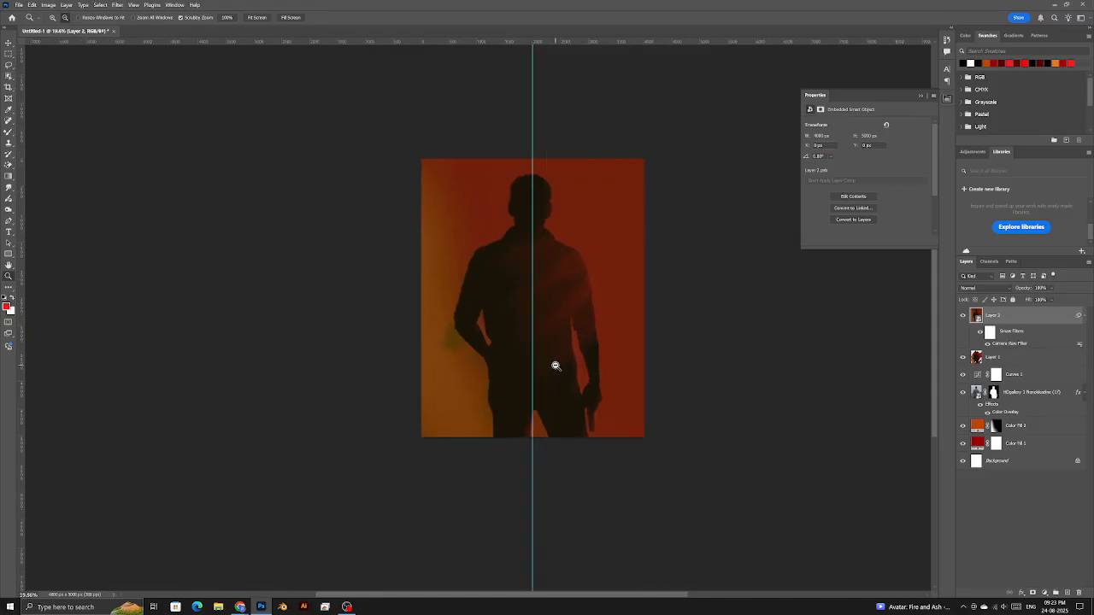
pyautogui.rightClick(559, 361)
pyautogui.click(569, 362)
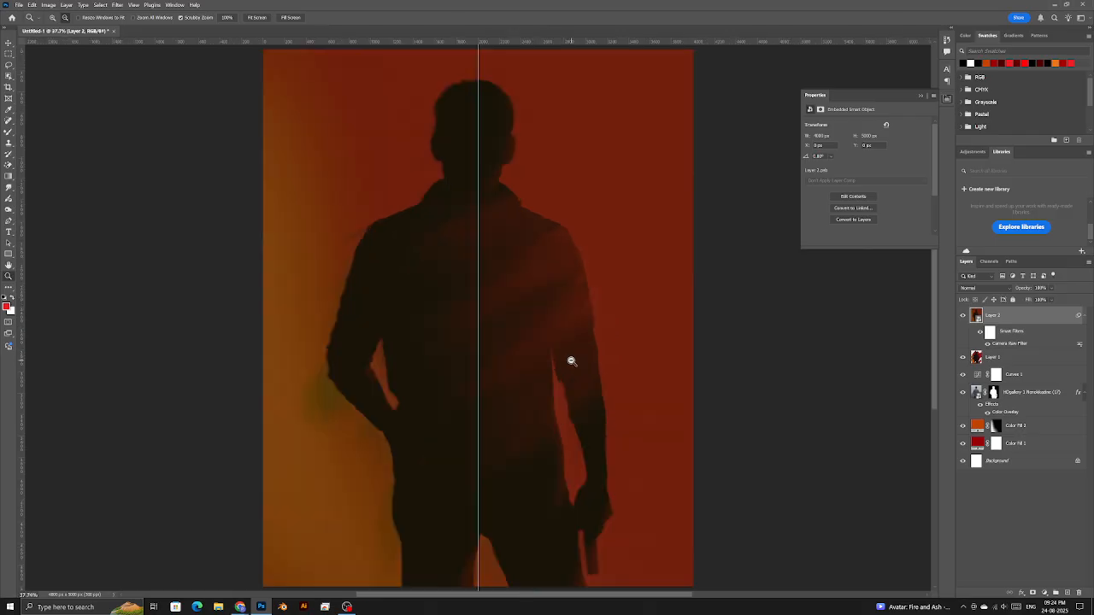
pyautogui.moveTo(565, 361); pyautogui.dragTo(510, 296)
pyautogui.press('v')
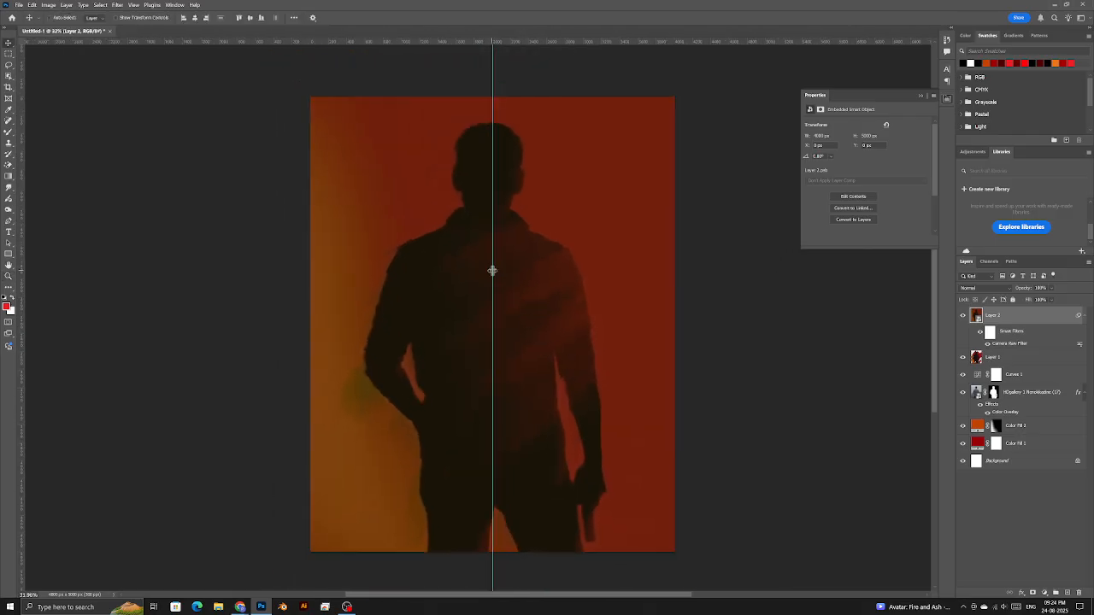
pyautogui.moveTo(490, 231); pyautogui.dragTo(3, 233)
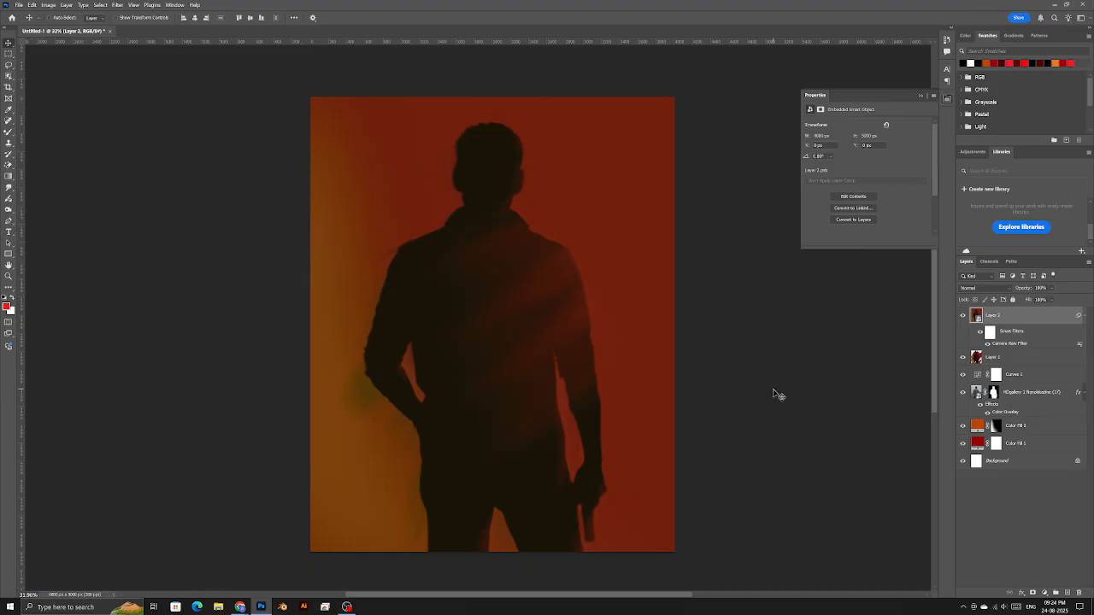
# - Open and dismiss the adjustment layer list without adding an adjustment
pyautogui.click(1045, 593)
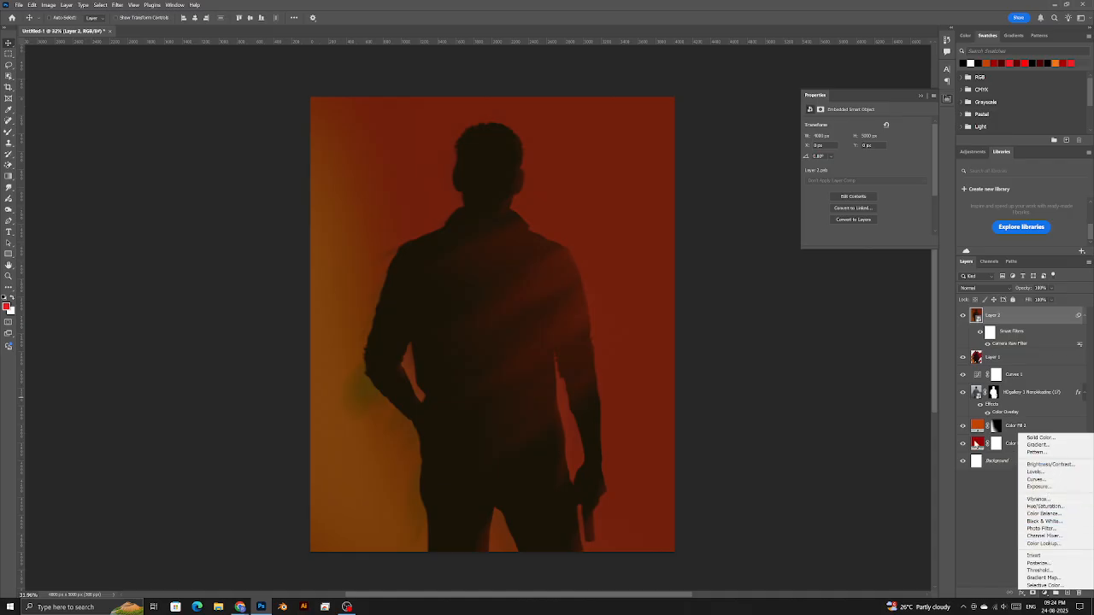
pyautogui.click(1002, 487)
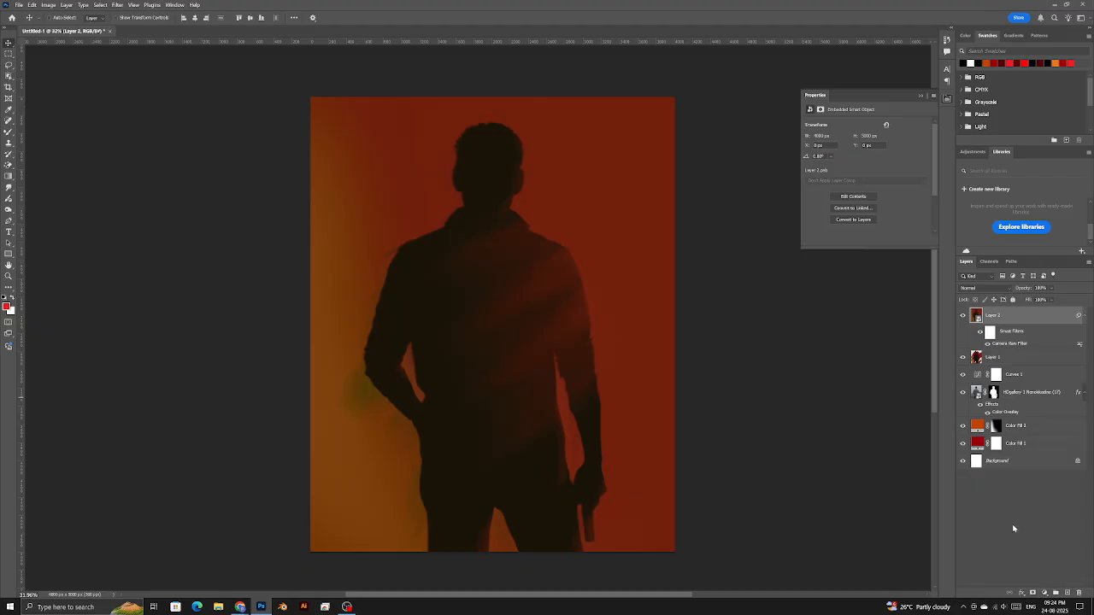
pyautogui.click(1046, 593)
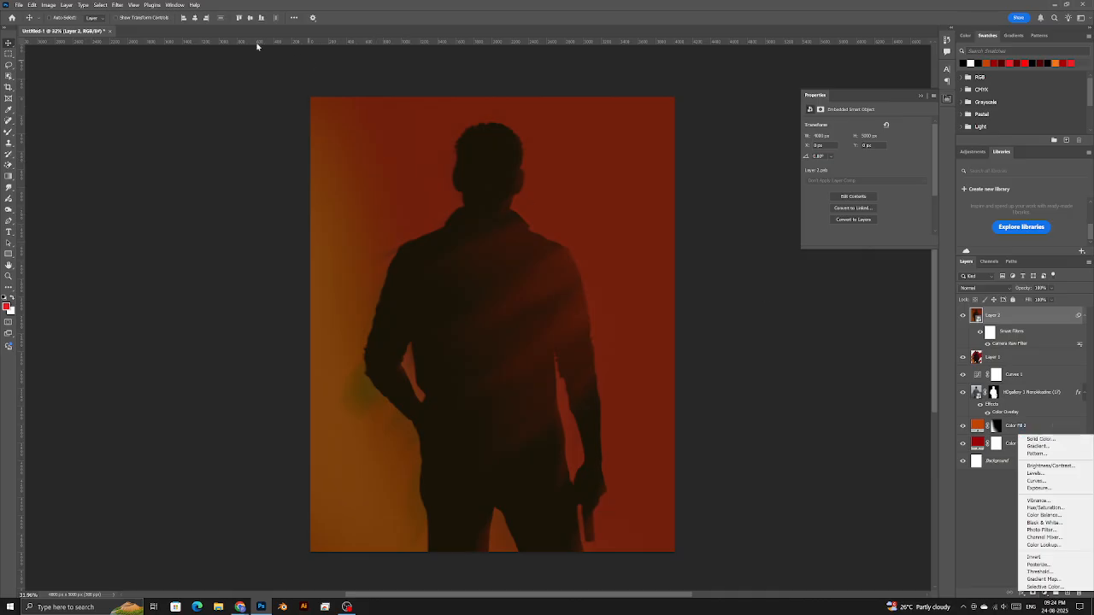
pyautogui.click(117, 5)
# - Reopen the Camera Raw Filter settings on Layer 2 from its smart filter entry
pyautogui.click(117, 6)
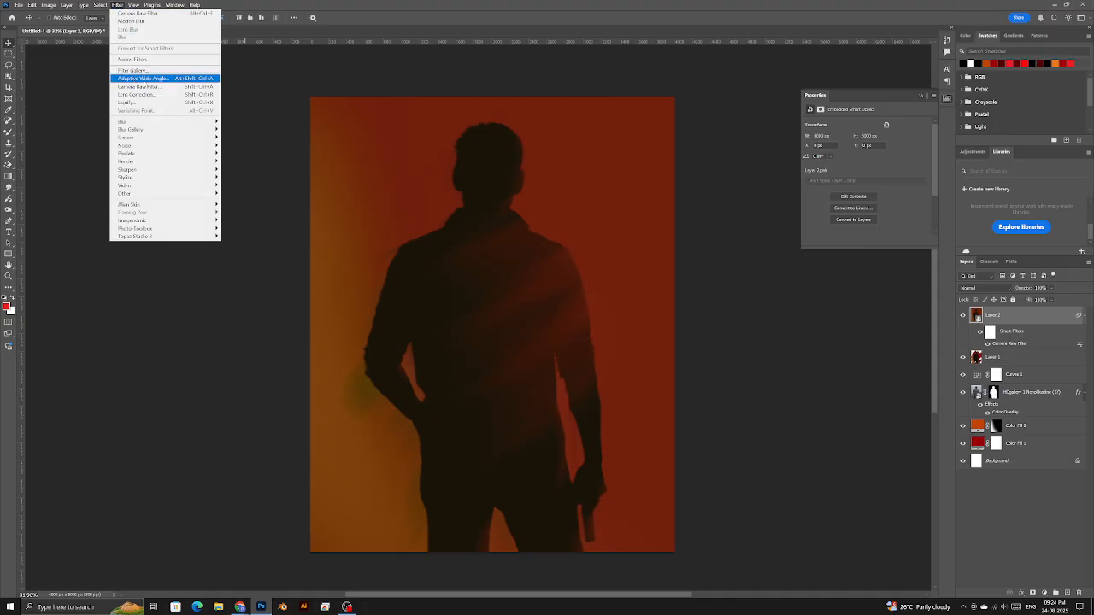
pyautogui.click(1001, 350)
pyautogui.doubleClick(1013, 344)
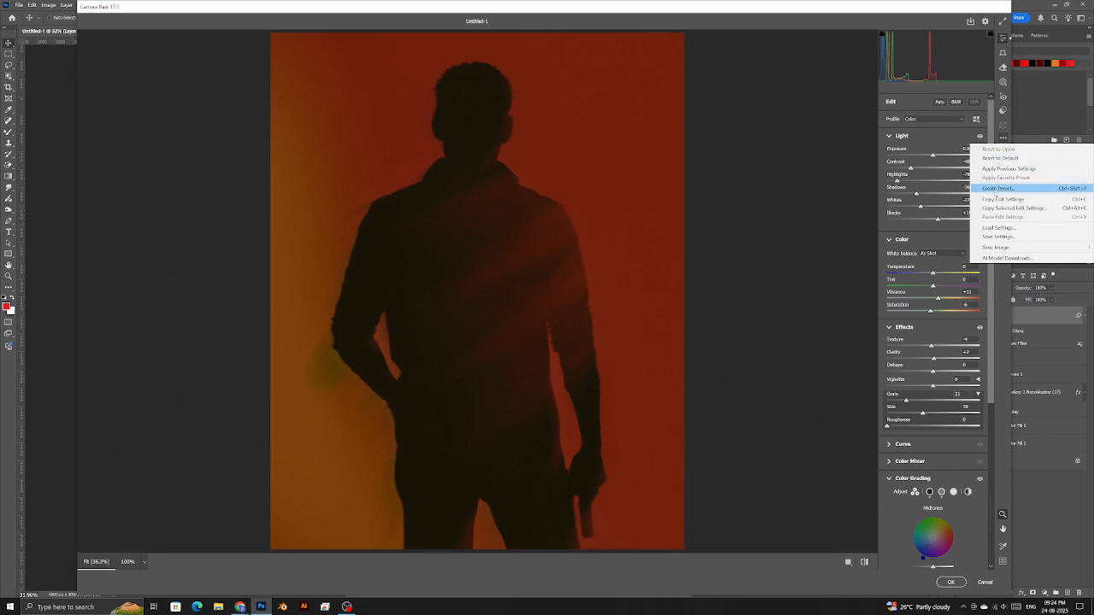
# - Save the grade as a custom-named preset in a new preset group called Edit
pyautogui.click(1007, 189)
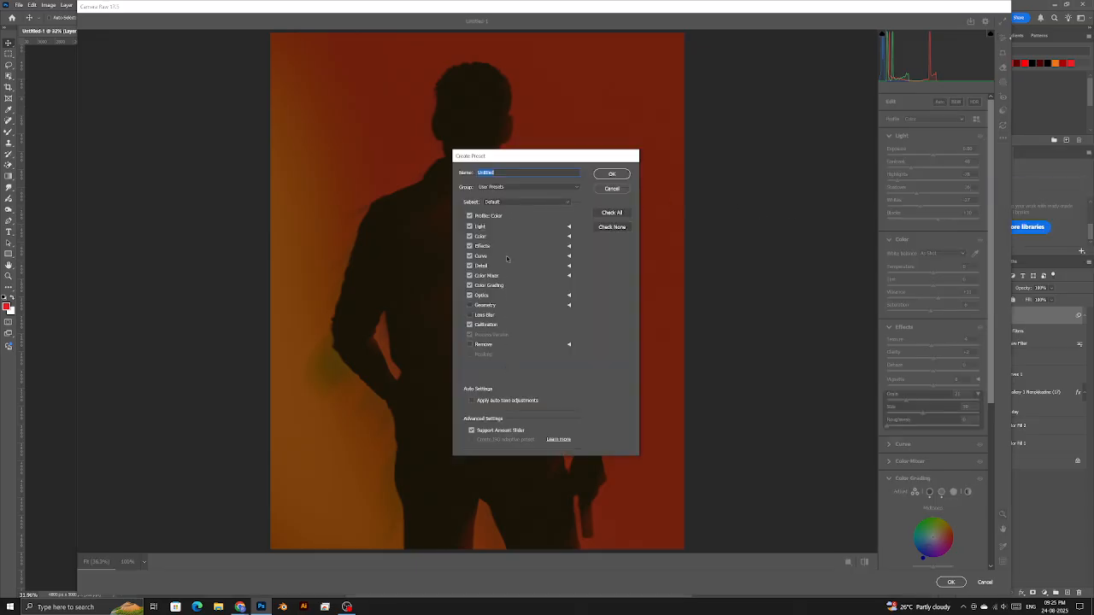
pyautogui.click(506, 189)
pyautogui.click(502, 205)
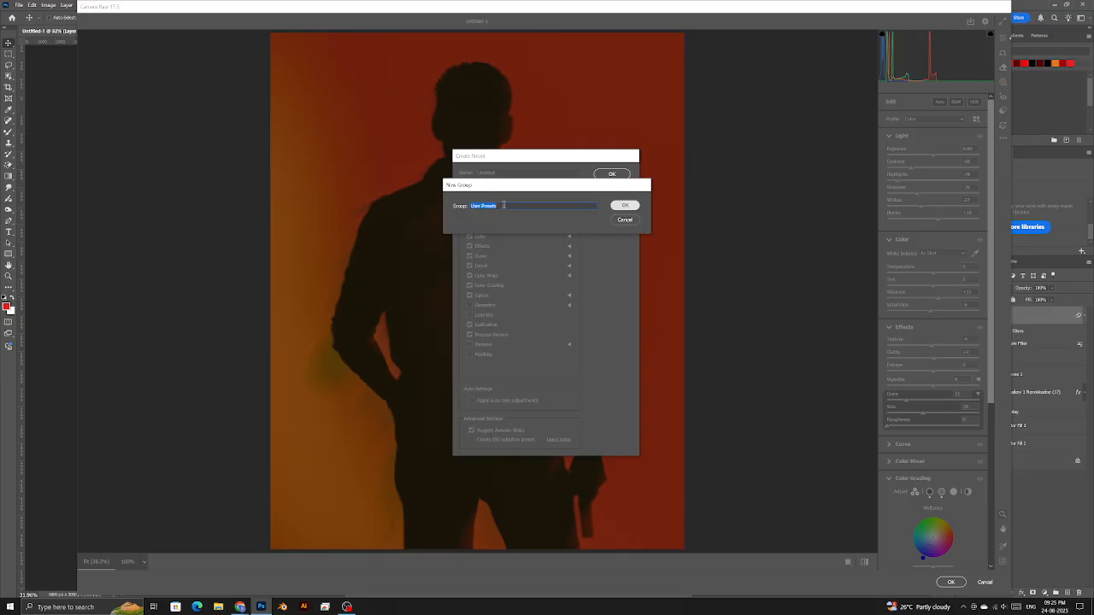
pyautogui.write('Edit')
pyautogui.press('Return')
pyautogui.doubleClick(513, 172)
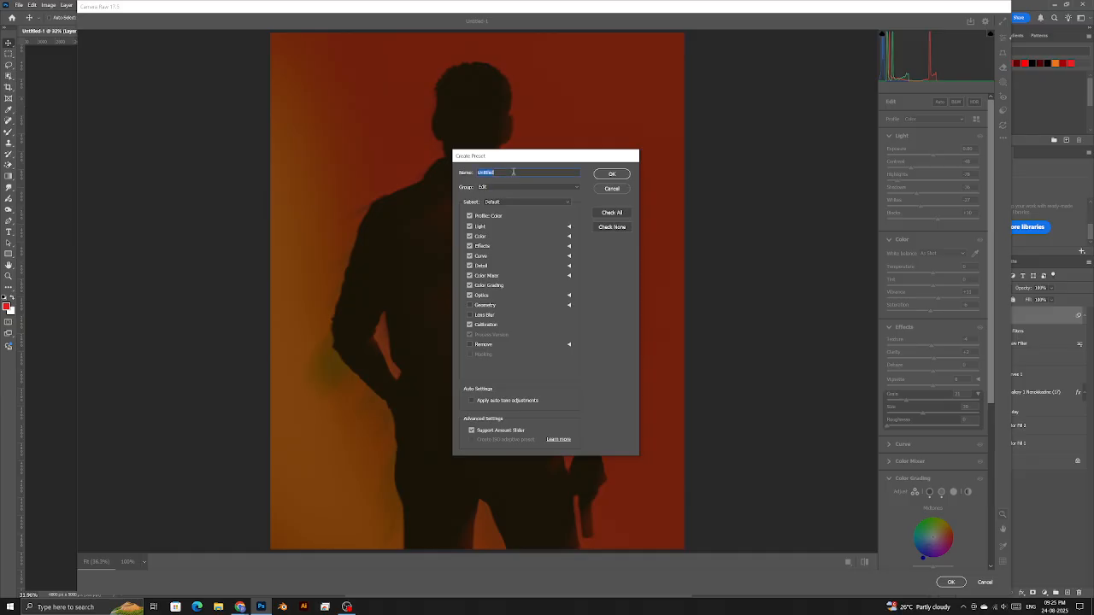
pyautogui.click(604, 175)
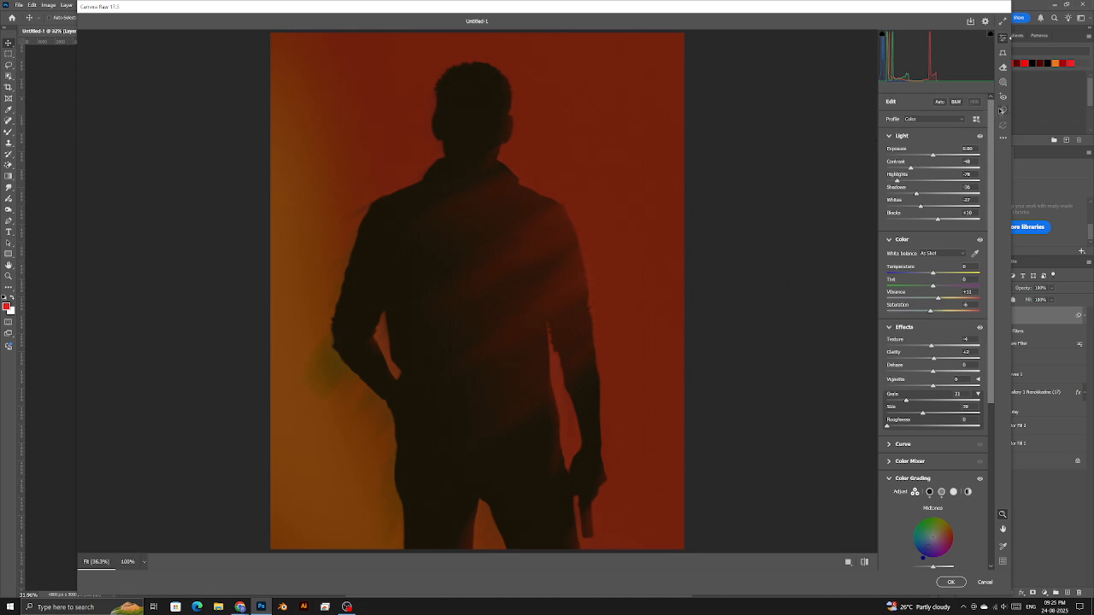
# - Expand the Edit group in the Presets panel, then apply the Camera Raw Filter with OK
pyautogui.click(1003, 111)
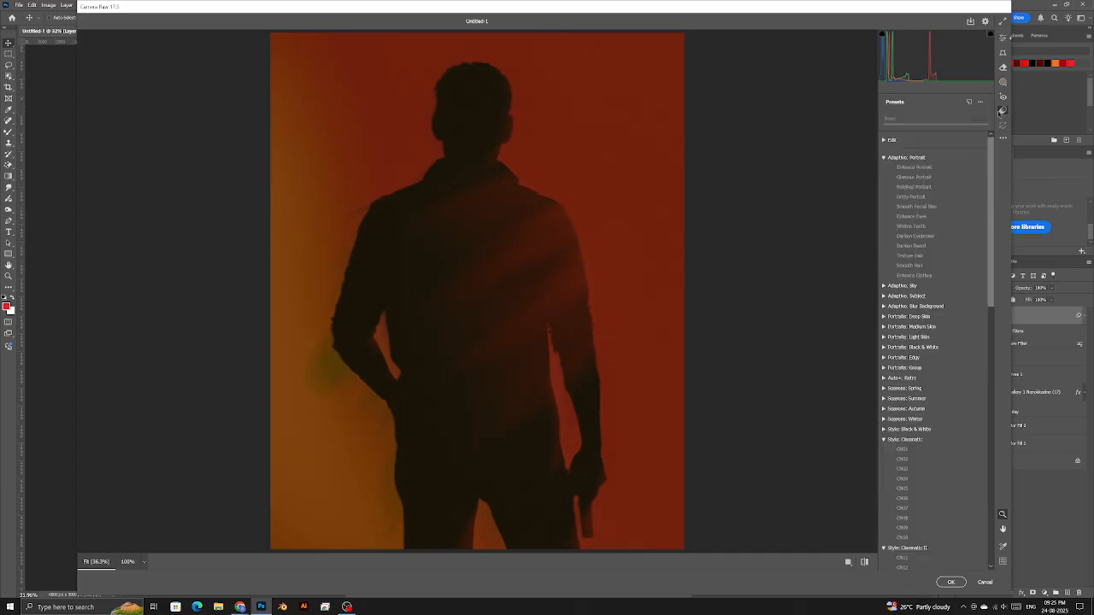
pyautogui.click(885, 140)
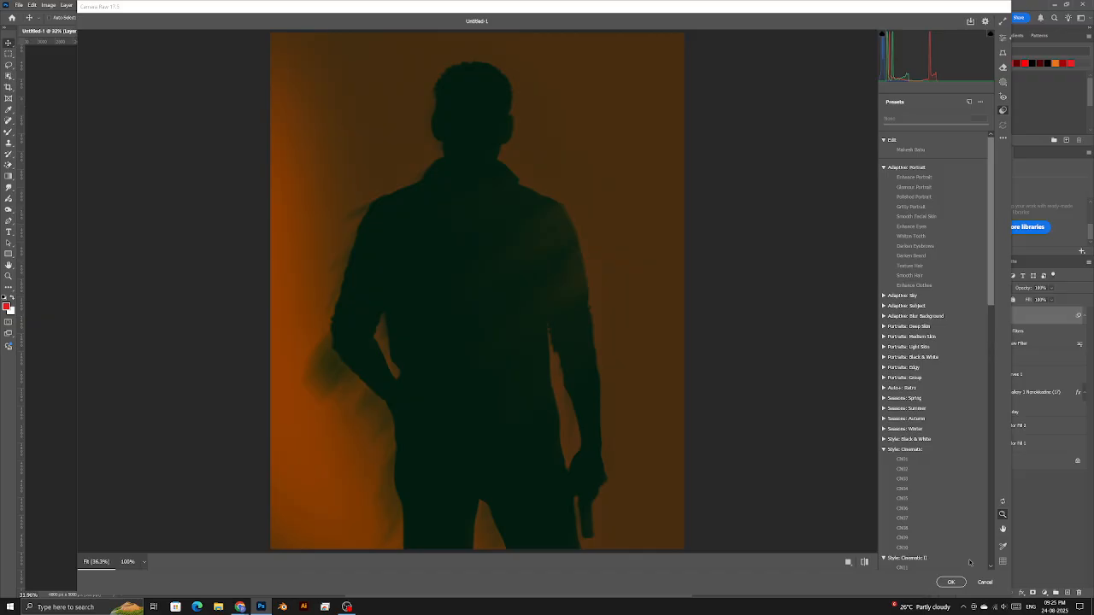
pyautogui.click(950, 582)
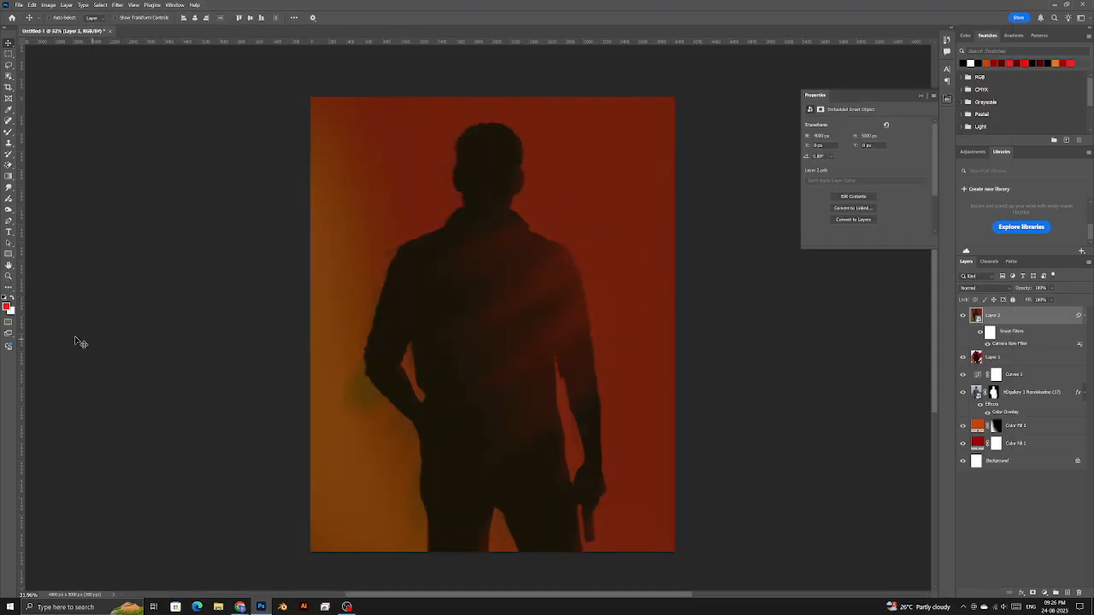
# - Fit the poster on screen and type the title 'MAHESH BAU' across the man's chest
pyautogui.click(8, 276)
pyautogui.rightClick(379, 295)
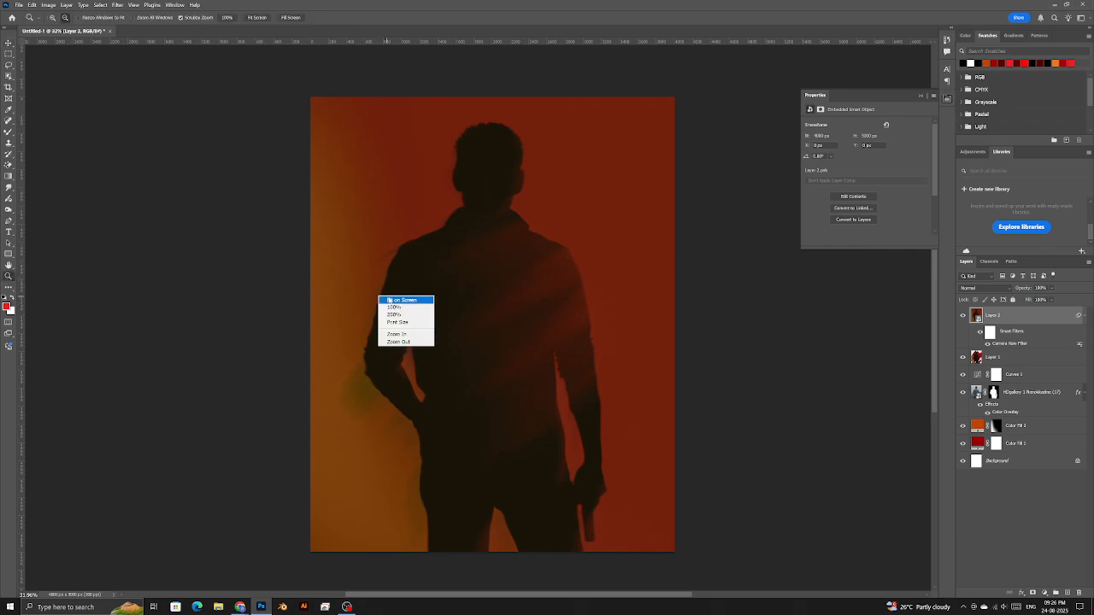
pyautogui.click(427, 297)
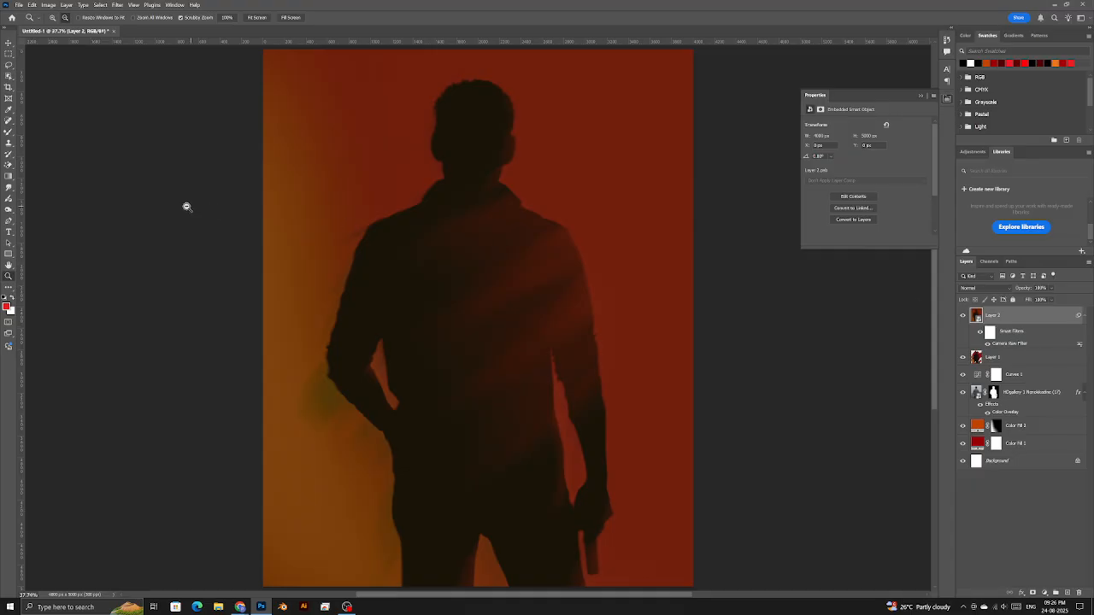
pyautogui.click(10, 231)
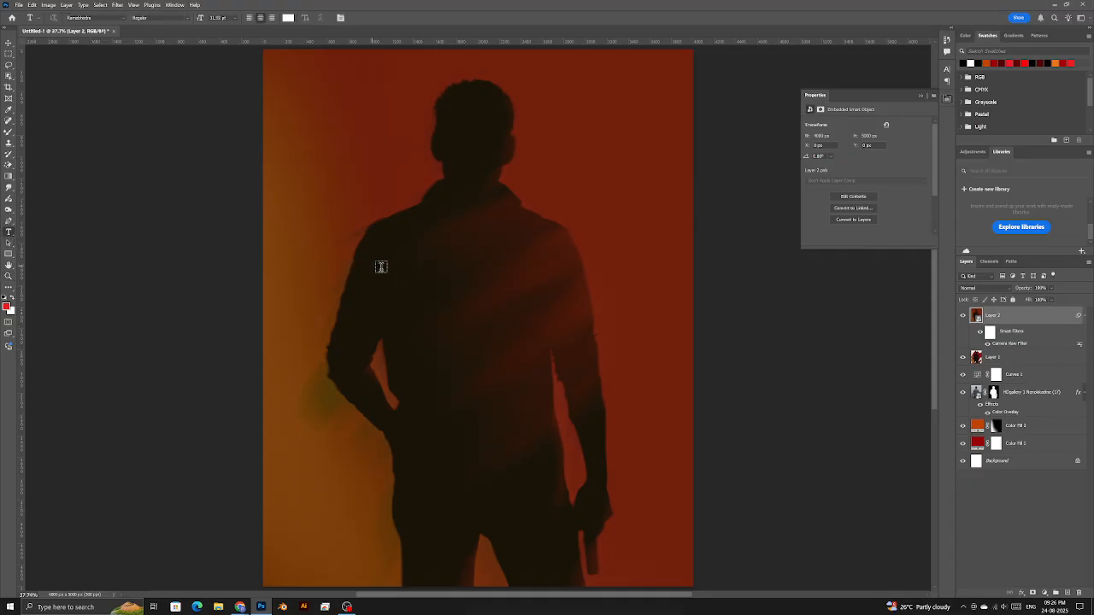
pyautogui.click(442, 317)
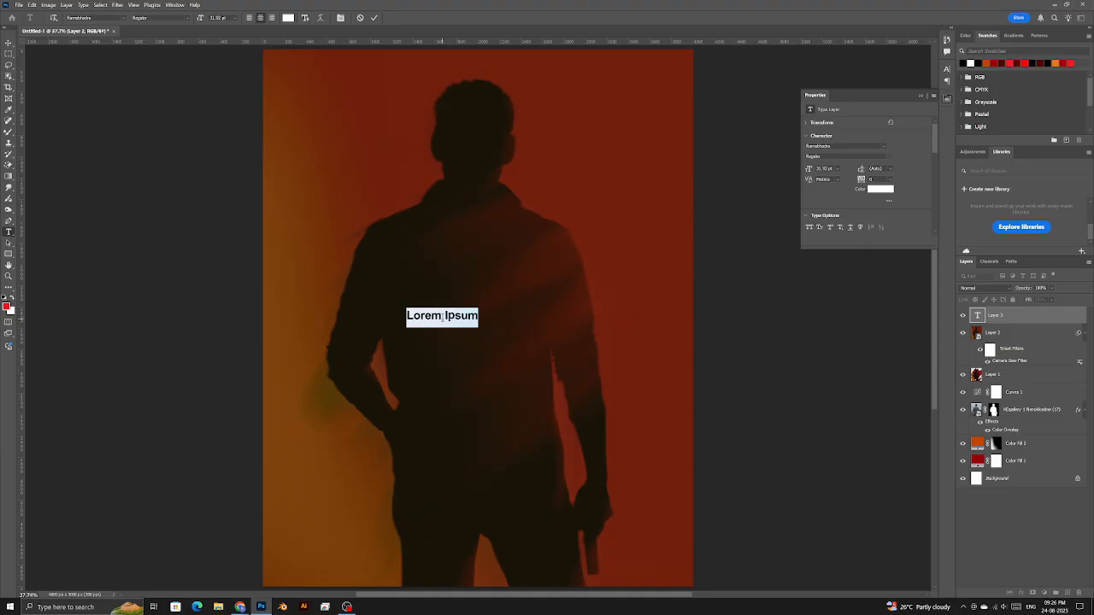
pyautogui.write('MAH')
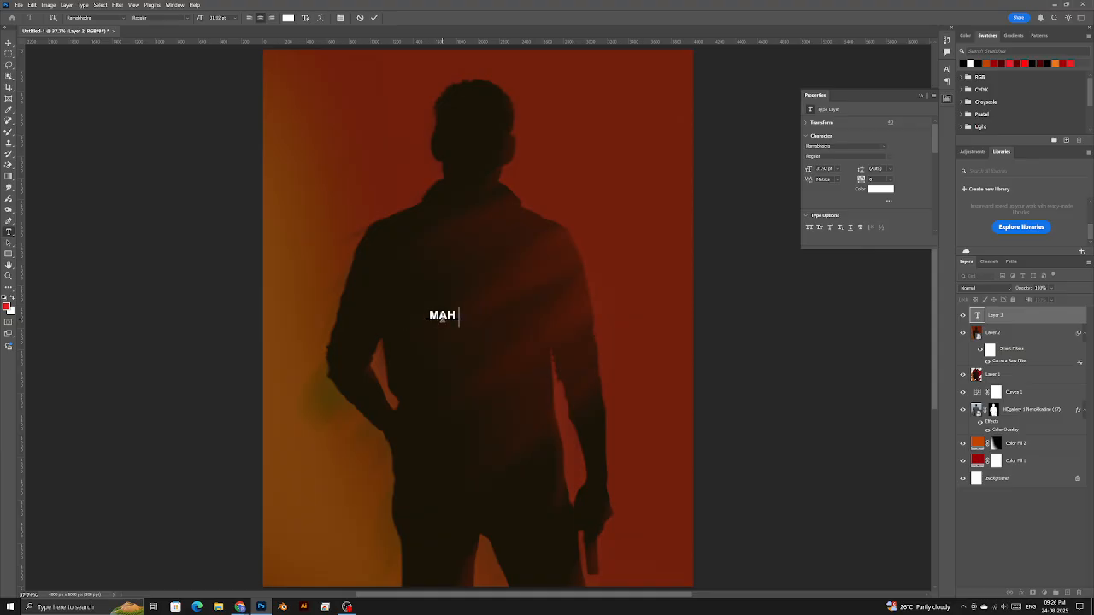
pyautogui.write('ESH BAU')
pyautogui.hotkey('ctrl', 'Return')
# - Colour the title text a dark red sampled from the background
pyautogui.click(876, 189)
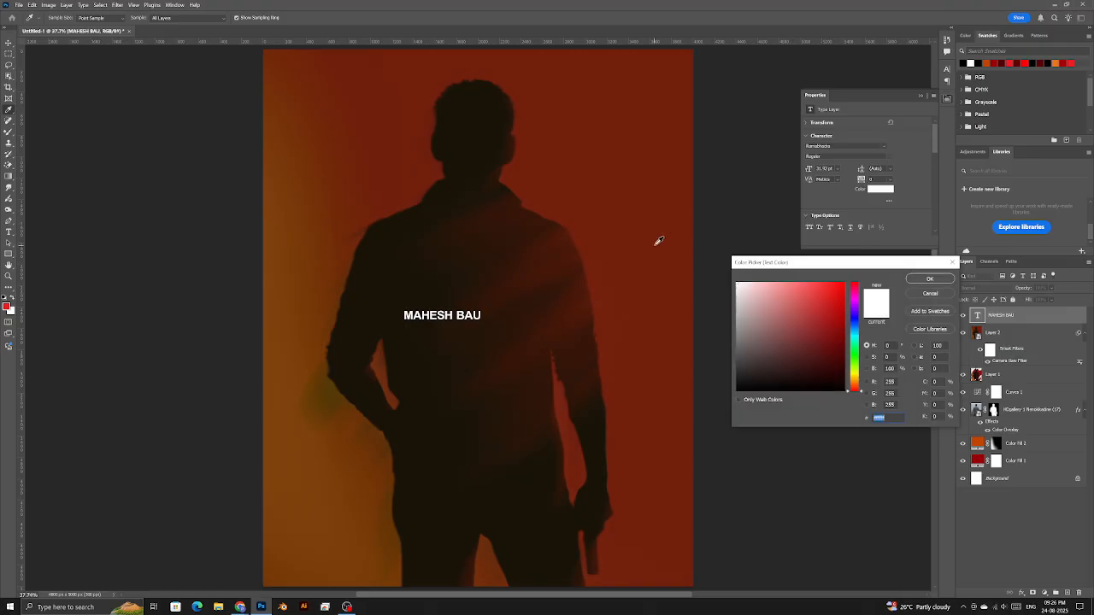
pyautogui.click(664, 228)
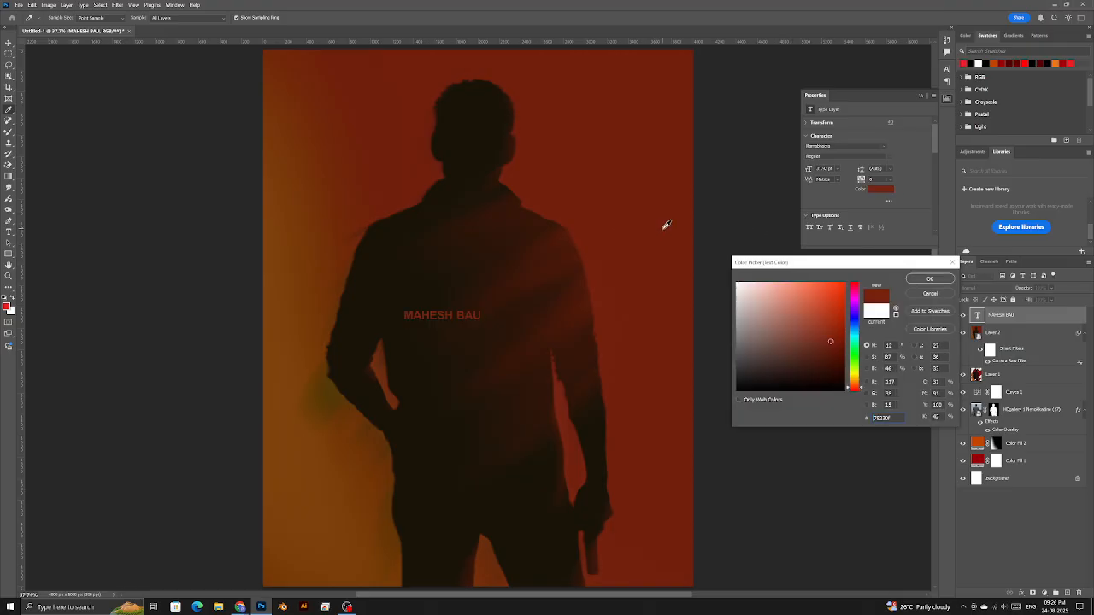
pyautogui.click(928, 281)
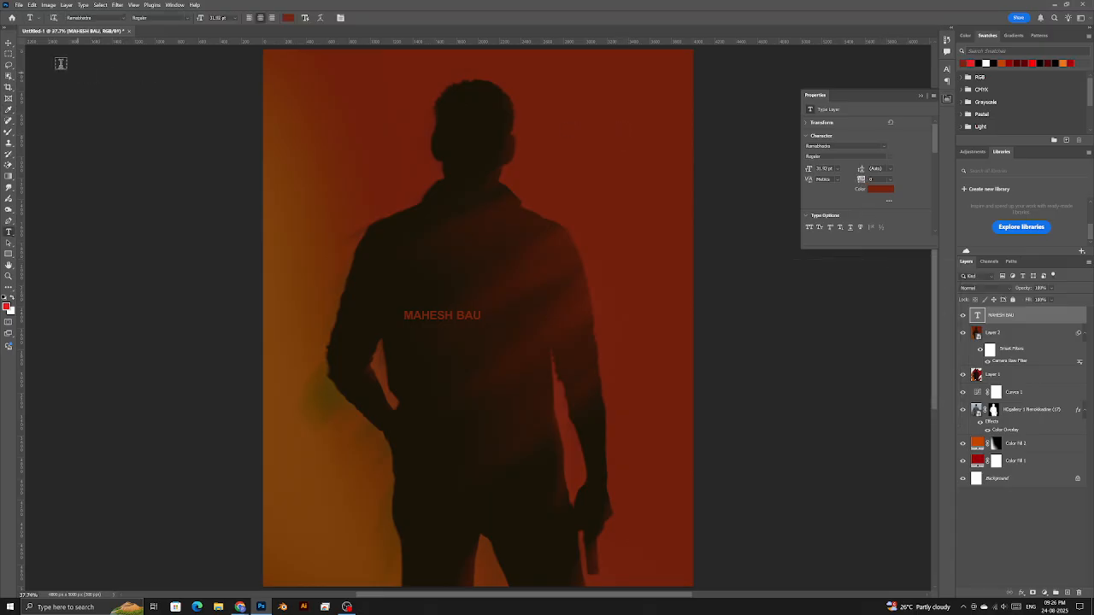
pyautogui.click(9, 43)
# - Align the title to the Canvas, centring it horizontally and vertically
pyautogui.click(297, 18)
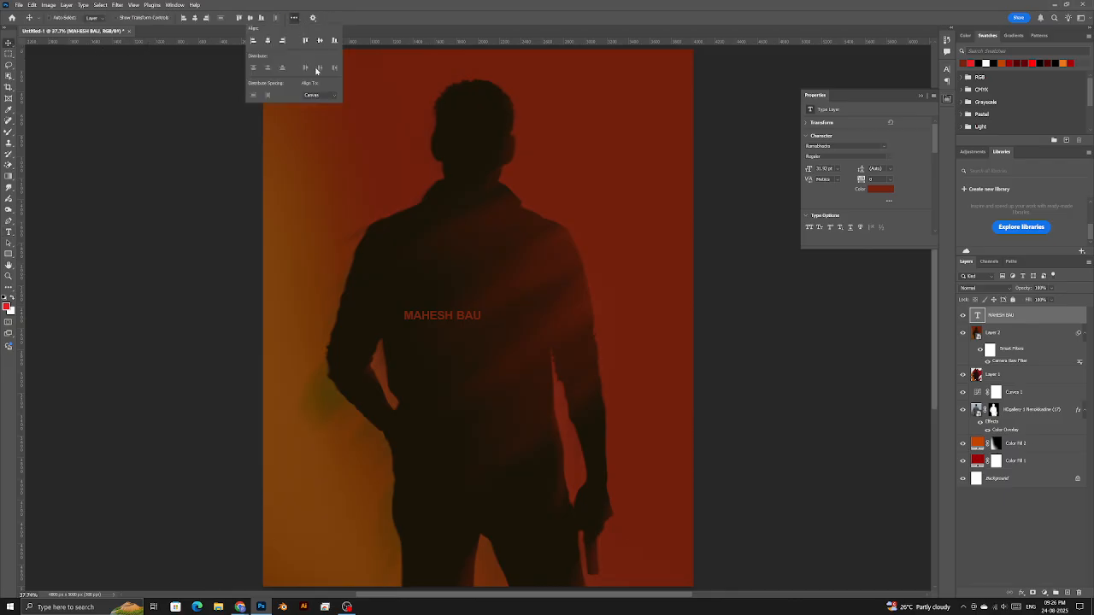
pyautogui.click(319, 95)
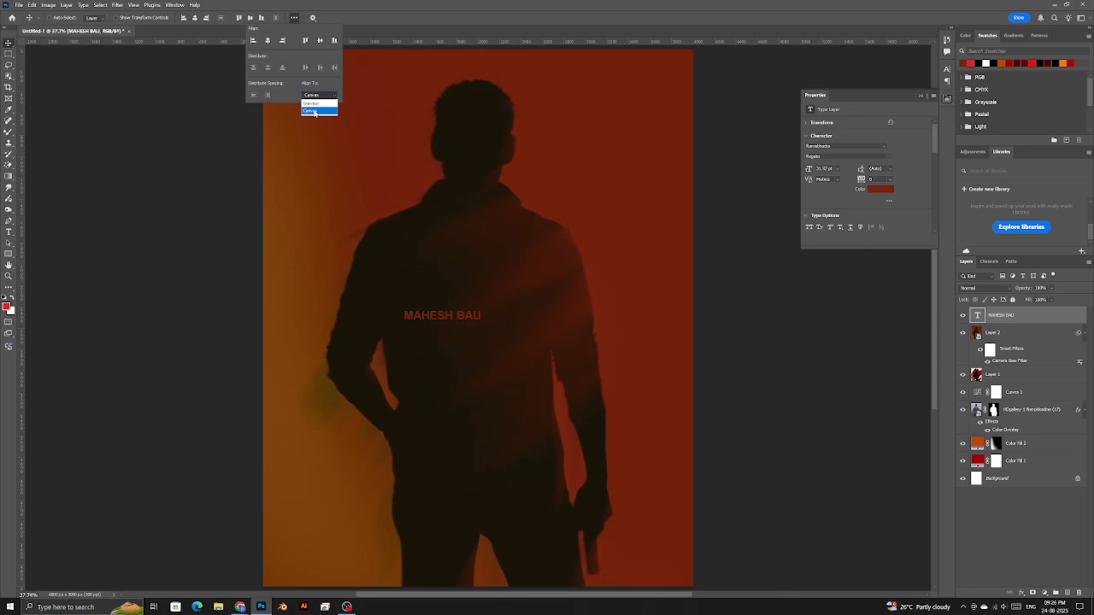
pyautogui.click(313, 111)
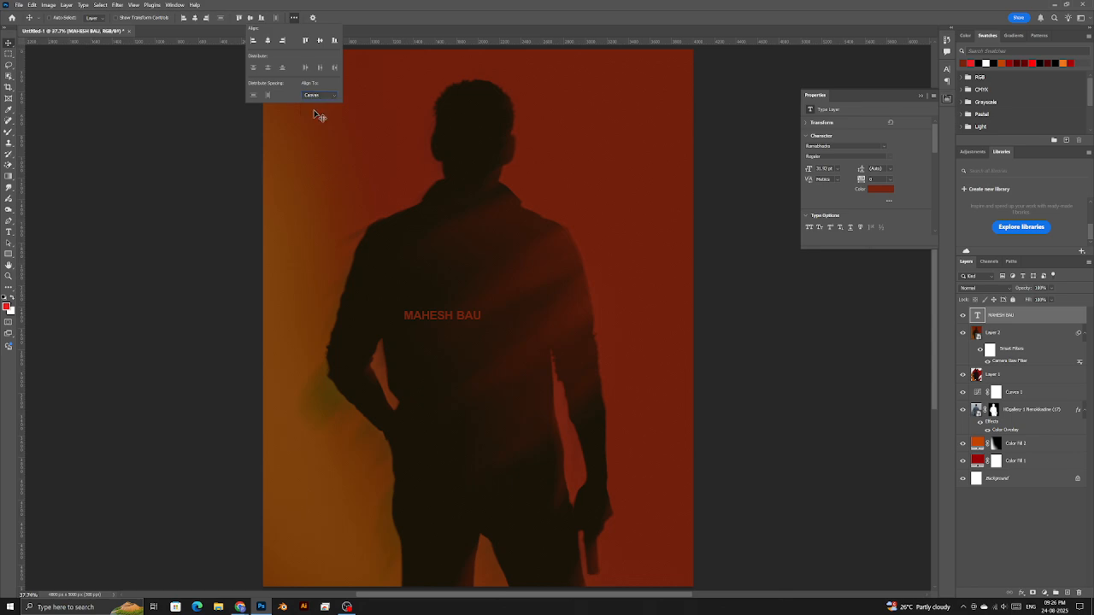
pyautogui.click(194, 19)
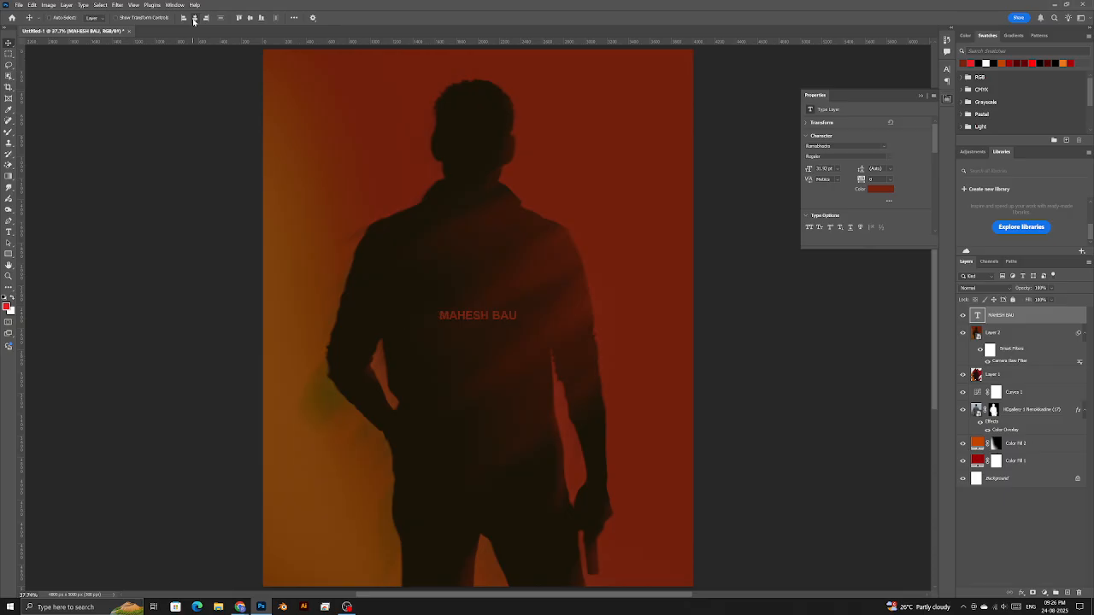
pyautogui.click(250, 19)
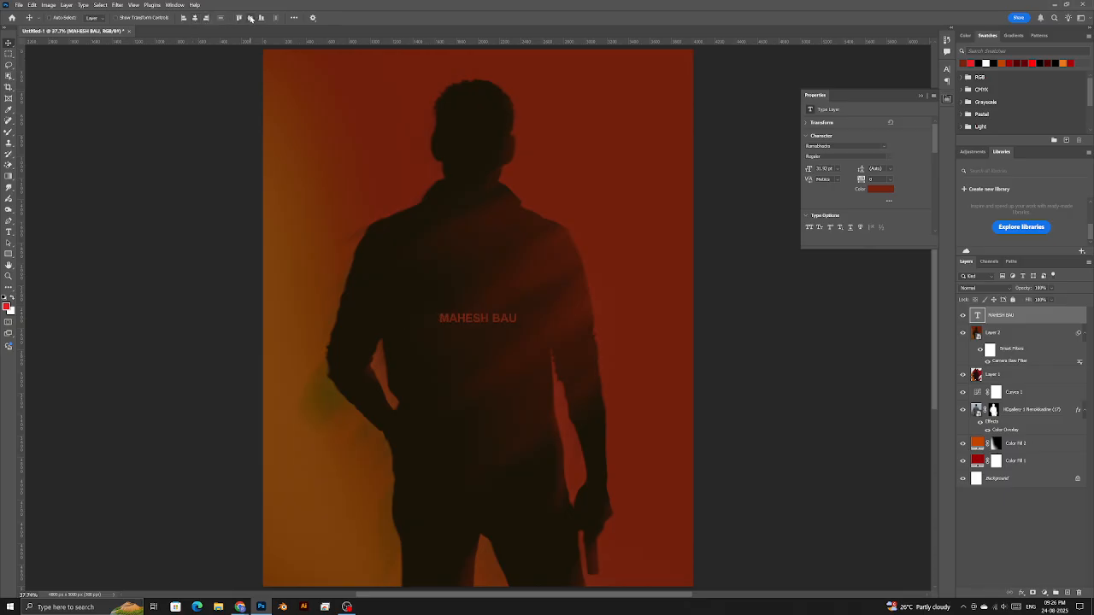
# - Recheck the alignment options and keep Align To set to Canvas
pyautogui.click(294, 18)
pyautogui.click(321, 95)
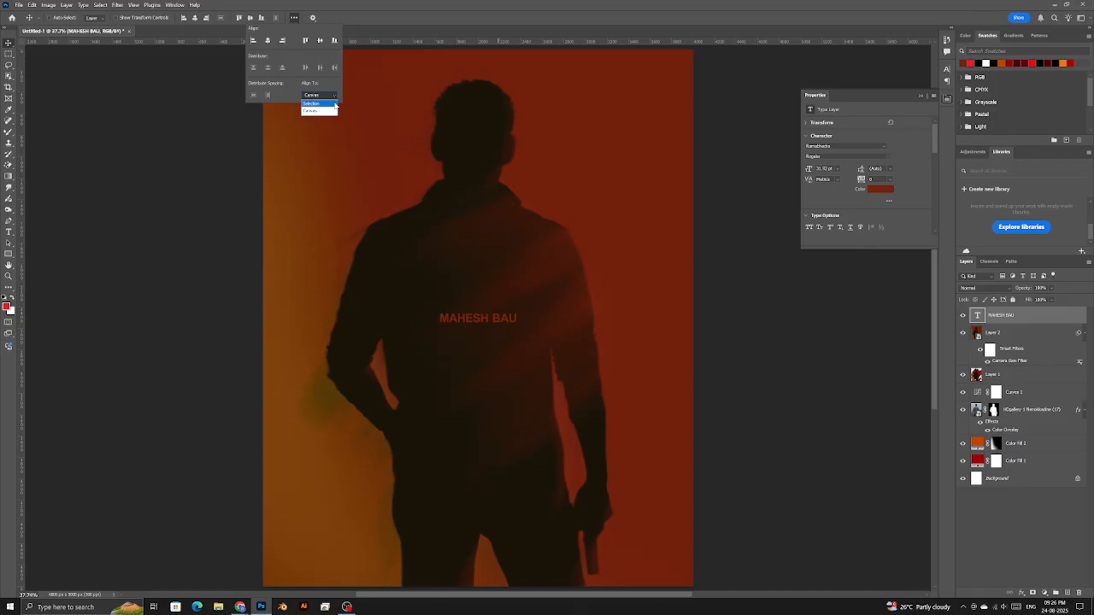
pyautogui.click(335, 104)
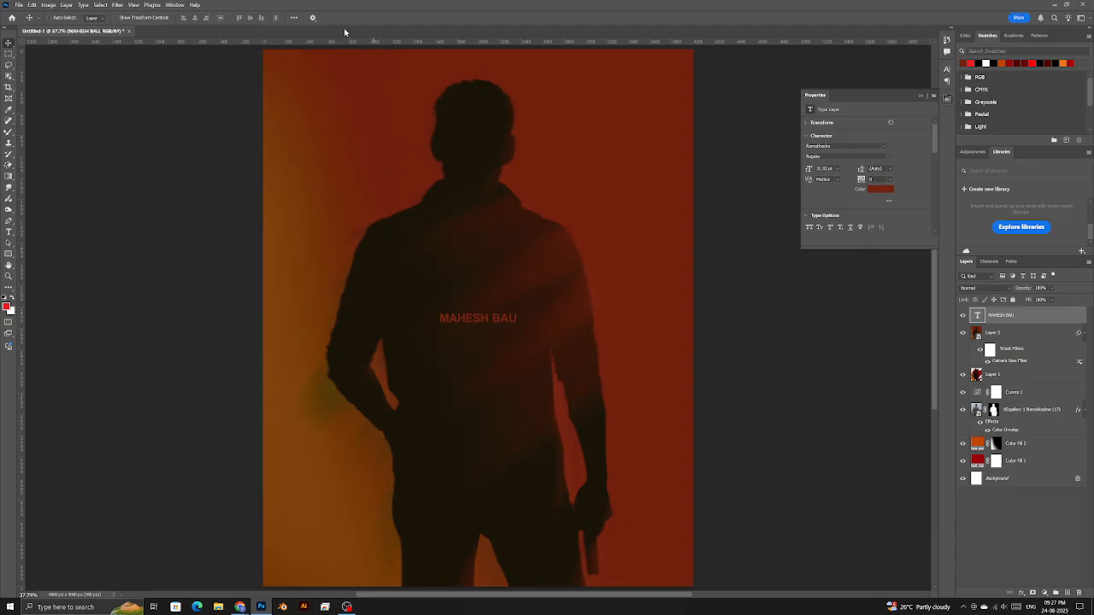
pyautogui.click(295, 19)
pyautogui.click(318, 95)
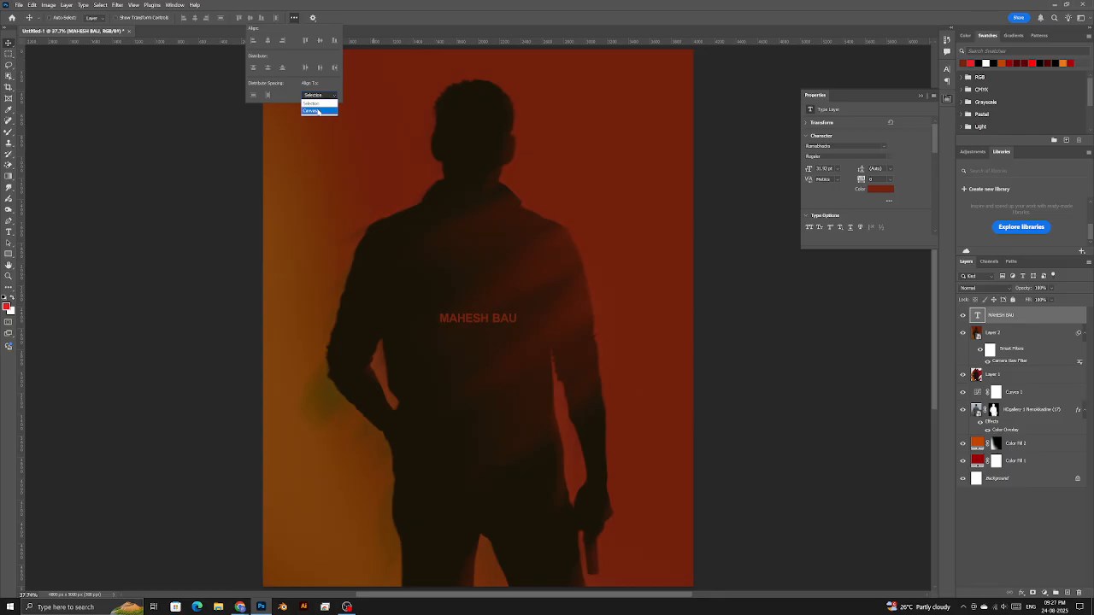
pyautogui.click(318, 111)
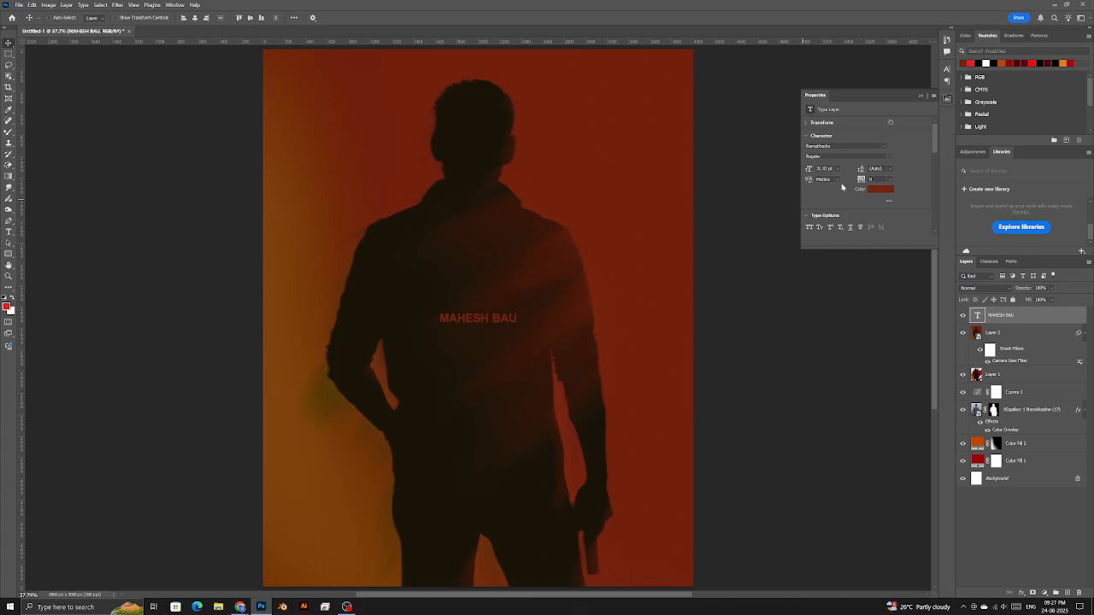
# - Widen the title's letter tracking, shrink its font size, and switch the font to LEMON MILK
pyautogui.moveTo(861, 178); pyautogui.dragTo(880, 179)
pyautogui.moveTo(806, 170); pyautogui.dragTo(808, 170)
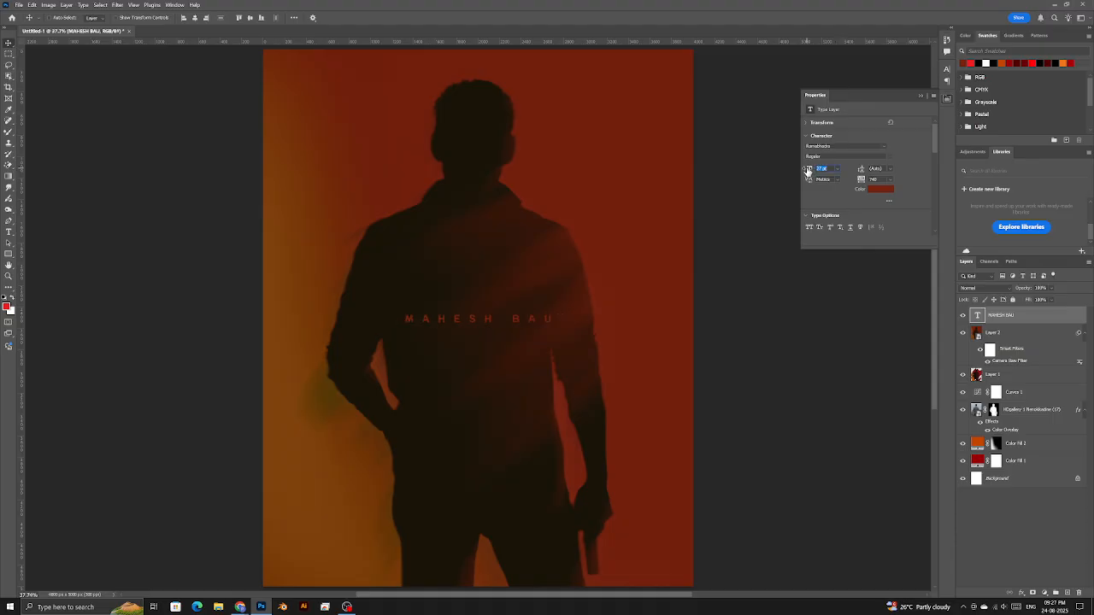
pyautogui.click(853, 146)
pyautogui.write('lemon')
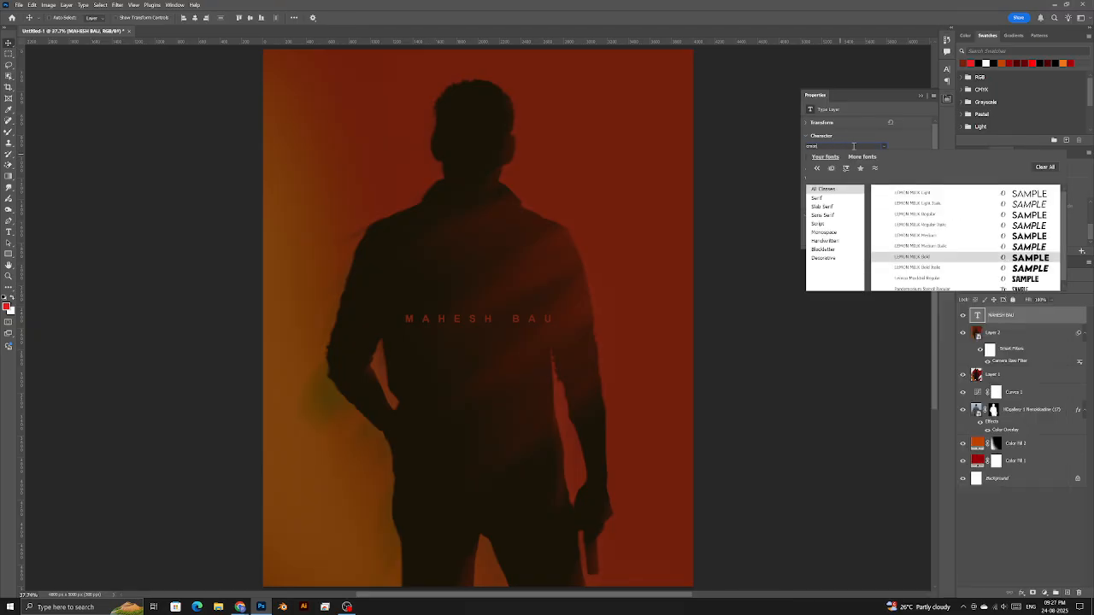
pyautogui.click(942, 215)
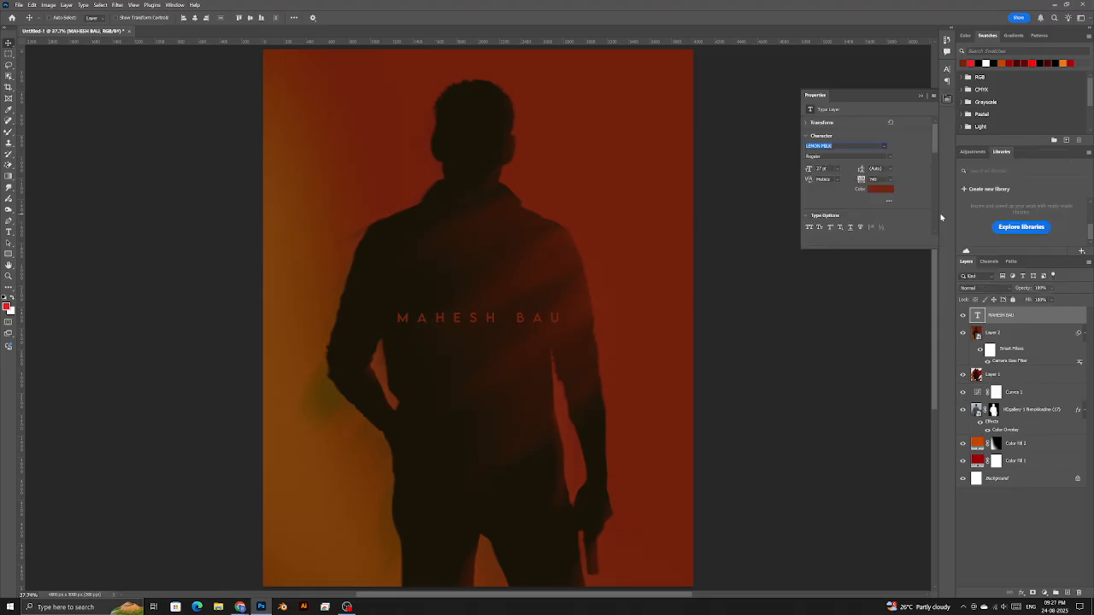
# - Add the missing B so the title reads MAHESH BABU, then move it slightly higher
pyautogui.doubleClick(557, 318)
pyautogui.write('B')
pyautogui.hotkey('ctrl', 'Return')
pyautogui.moveTo(509, 364); pyautogui.dragTo(505, 343)
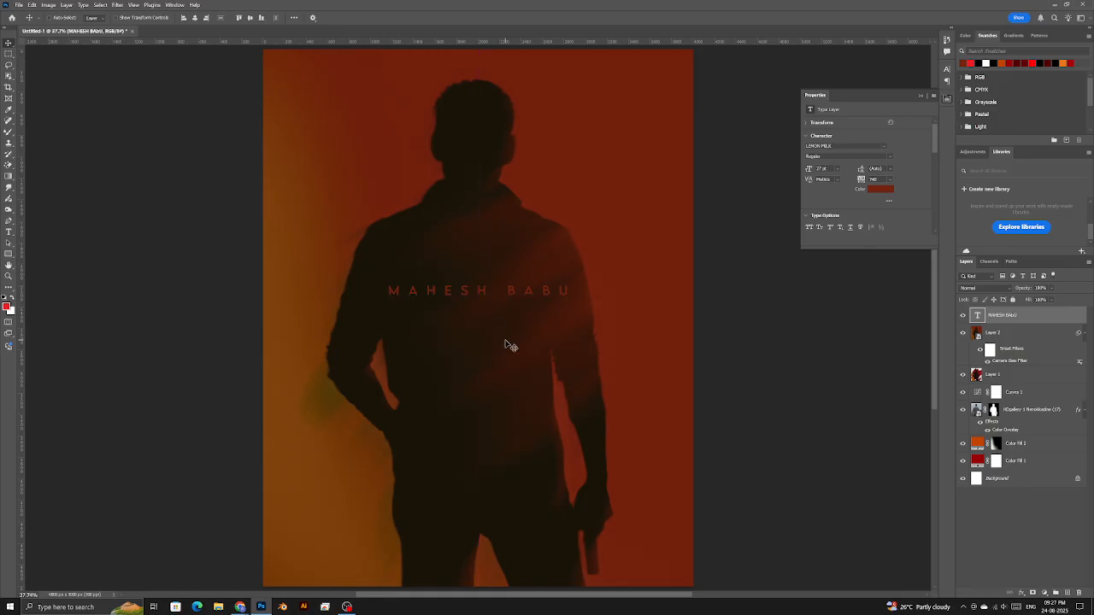
# - Zoom out to fit the whole poster on screen
pyautogui.scroll(-5, 506, 344)
pyautogui.press('z')
pyautogui.rightClick(498, 315)
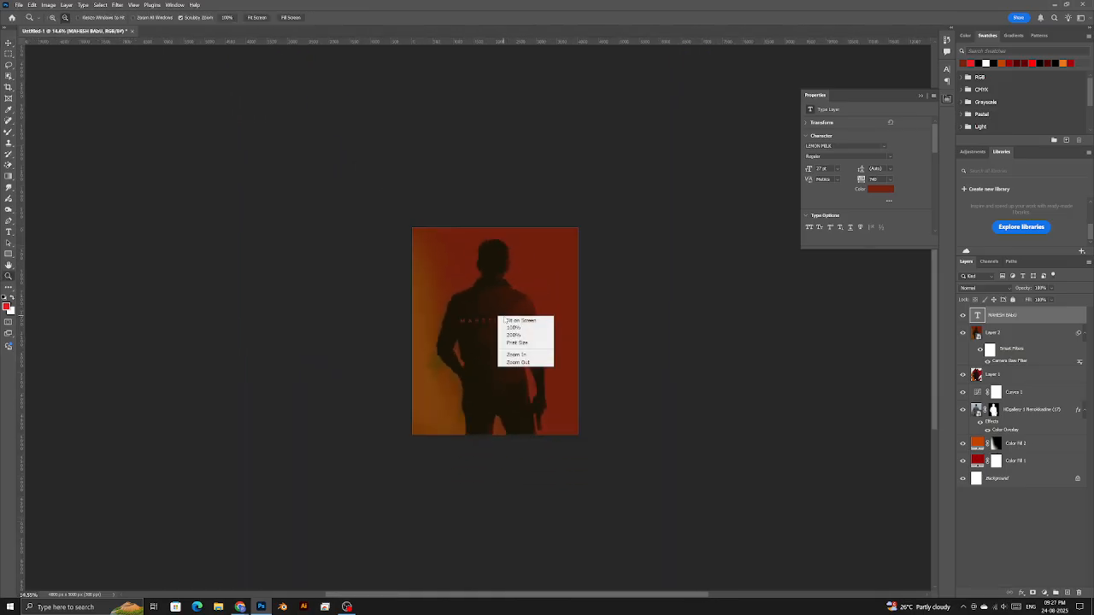
pyautogui.click(512, 321)
pyautogui.moveTo(505, 340); pyautogui.dragTo(470, 340)
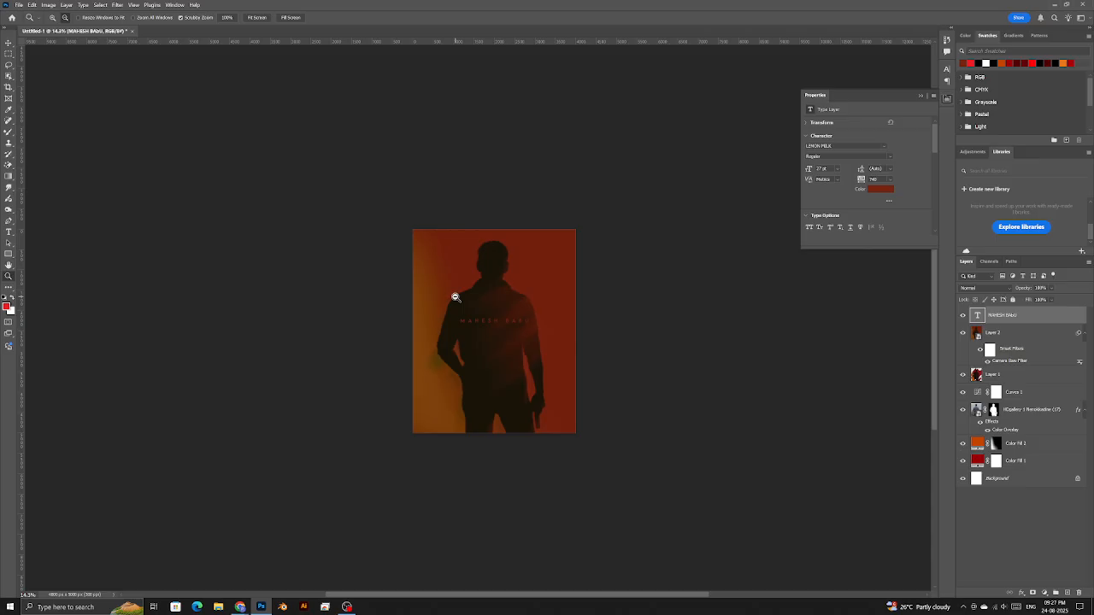
# - Fit the finished poster on screen, zoom out slightly, and open the Save As dialog
pyautogui.rightClick(468, 322)
pyautogui.click(491, 326)
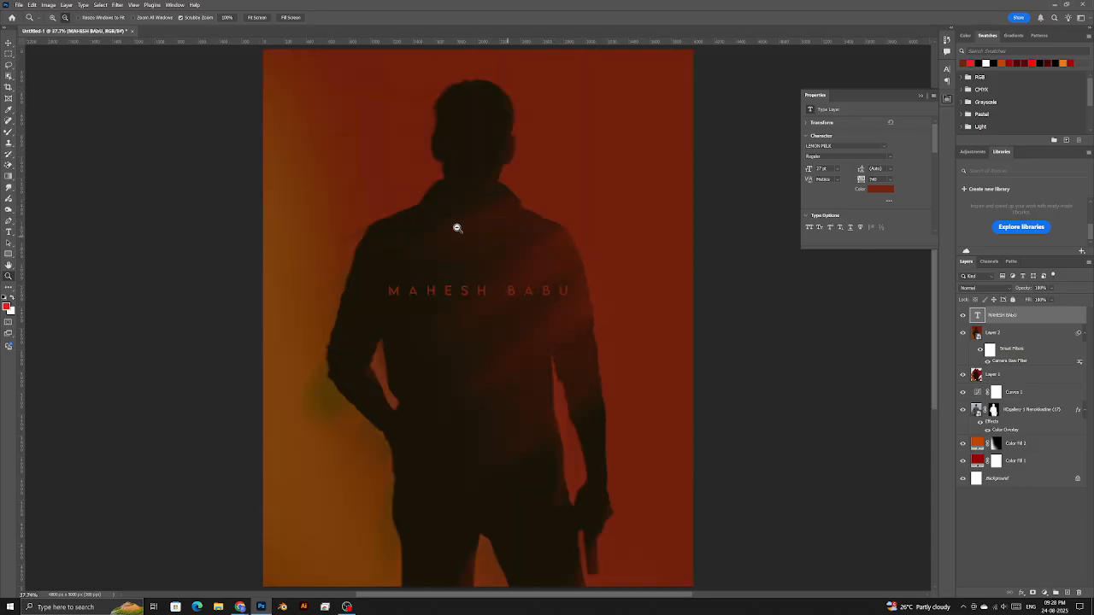
pyautogui.rightClick(457, 259)
pyautogui.click(469, 264)
pyautogui.scroll(-2, 468, 281)
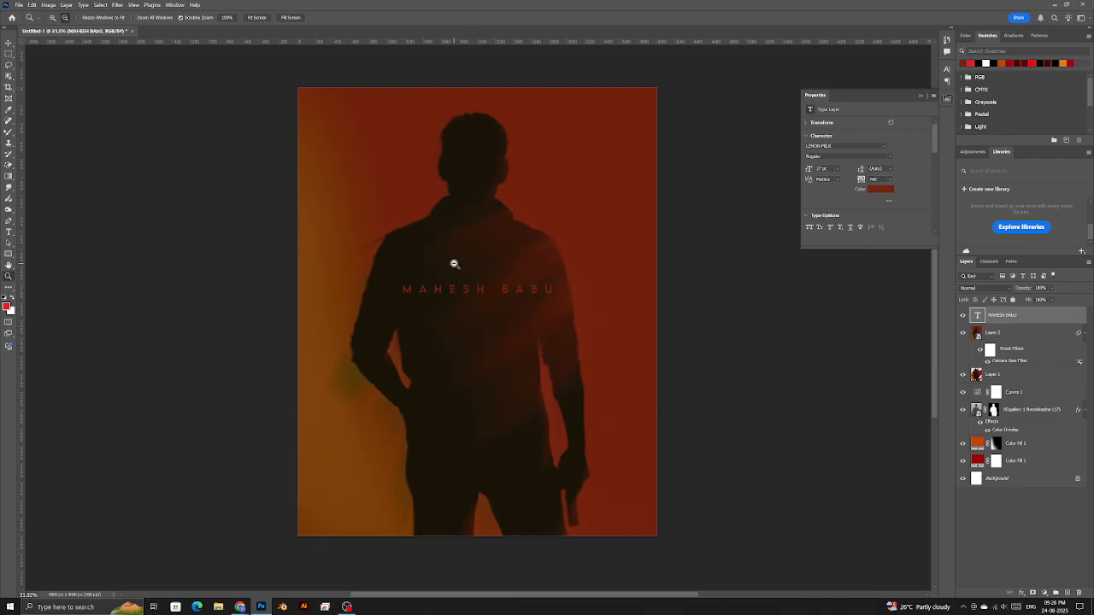
pyautogui.hotkey('ctrl', 's')
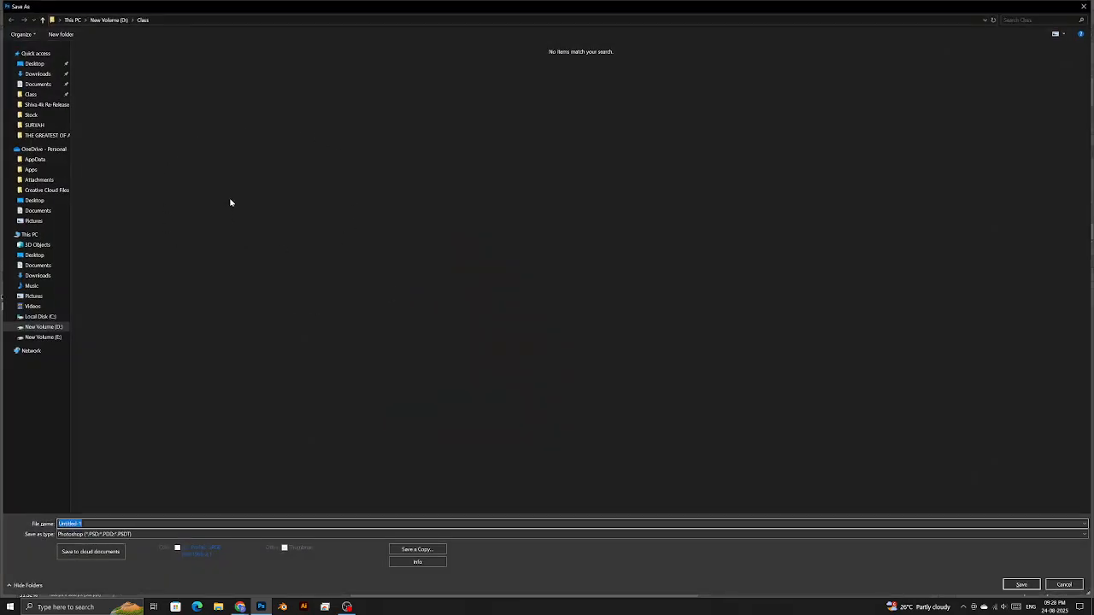
# - Save the poster as 'Mahesh Babu' in Photoshop (*.PSD) format in the Class folder
pyautogui.write('Ma')
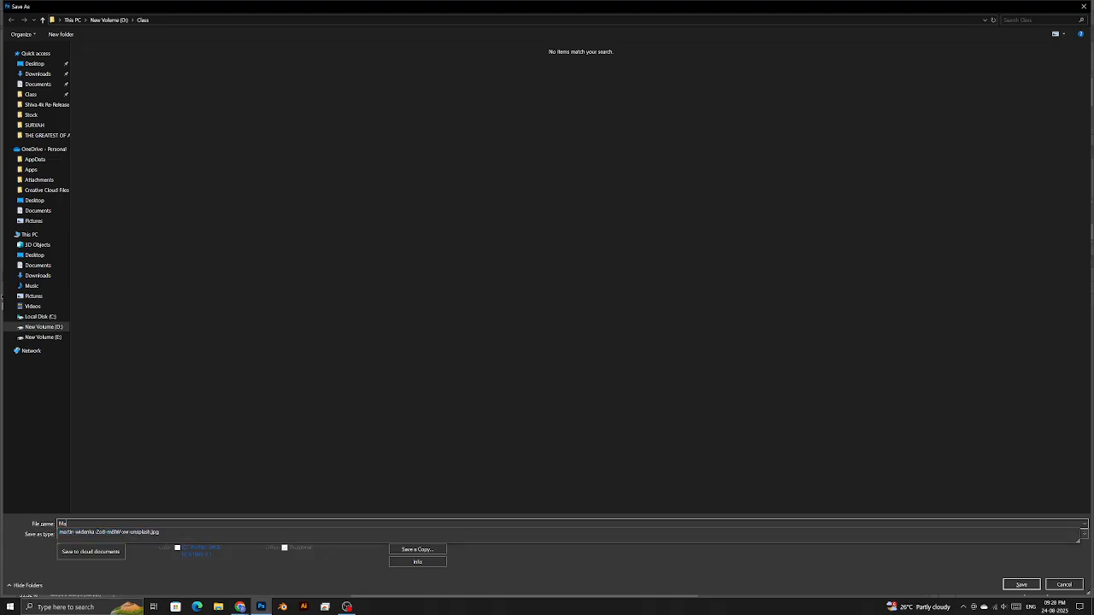
pyautogui.write('hesh Babu')
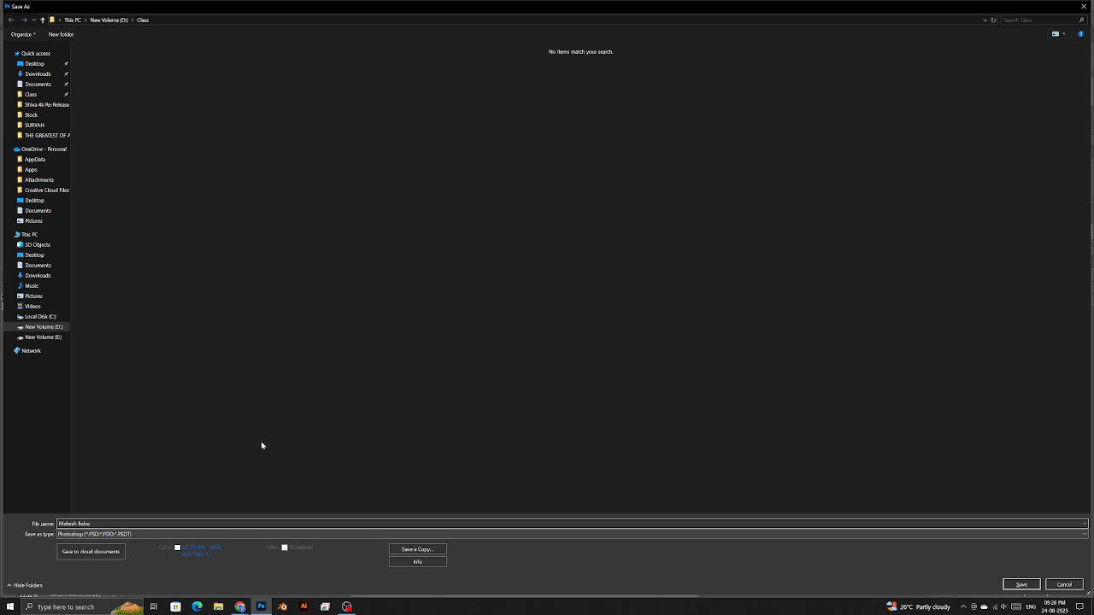
pyautogui.click(143, 534)
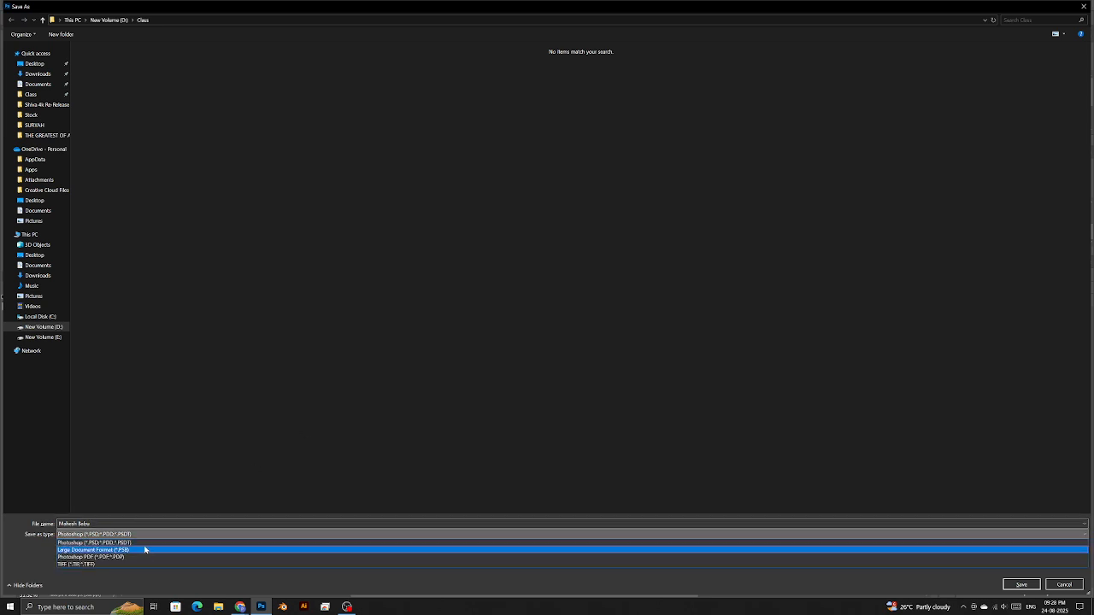
pyautogui.click(136, 544)
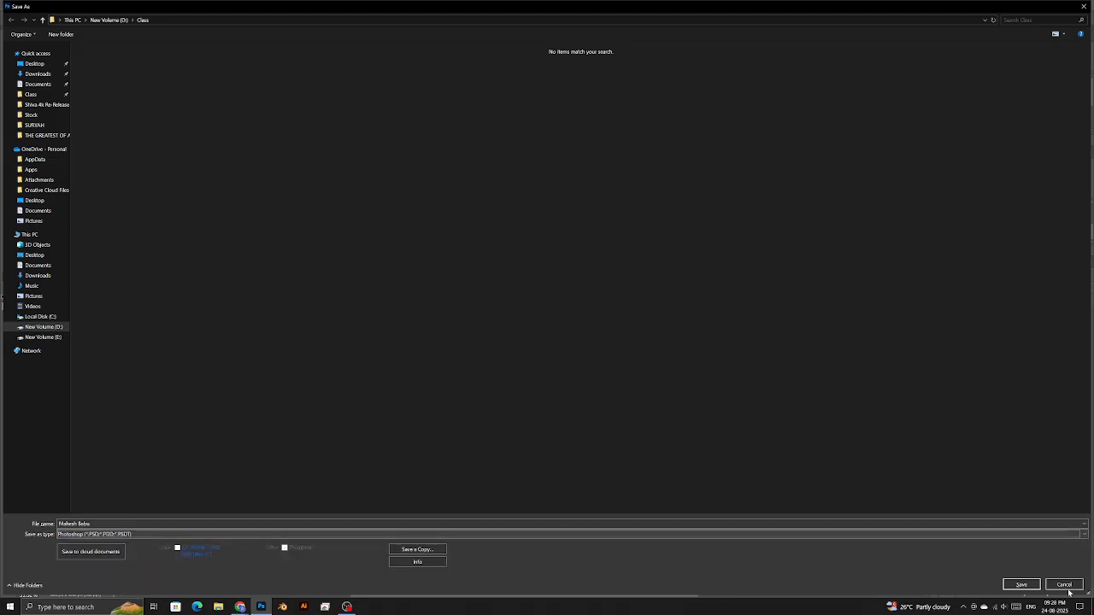
pyautogui.click(1014, 588)
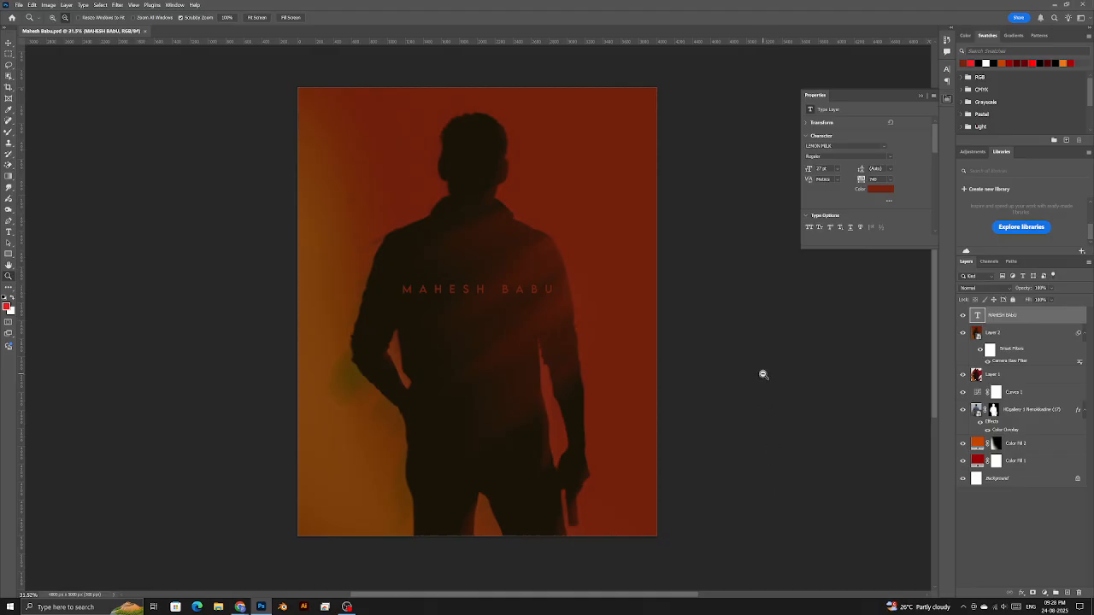
# - Close the poster and create a new blank white 3449 × 1817 px document at 300 ppi
pyautogui.rightClick(457, 315)
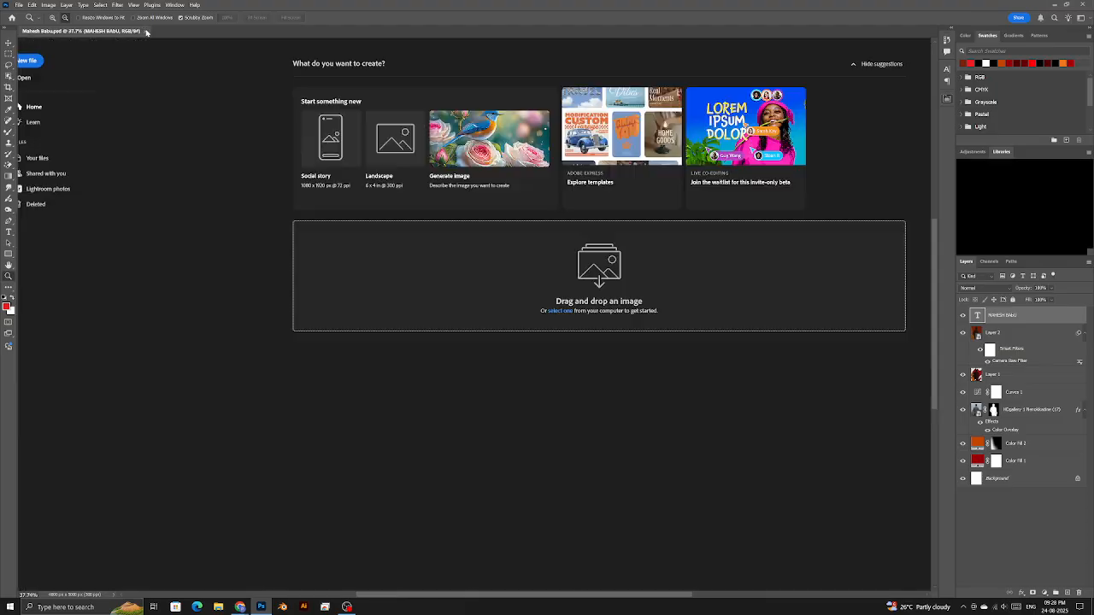
pyautogui.click(145, 31)
pyautogui.click(22, 60)
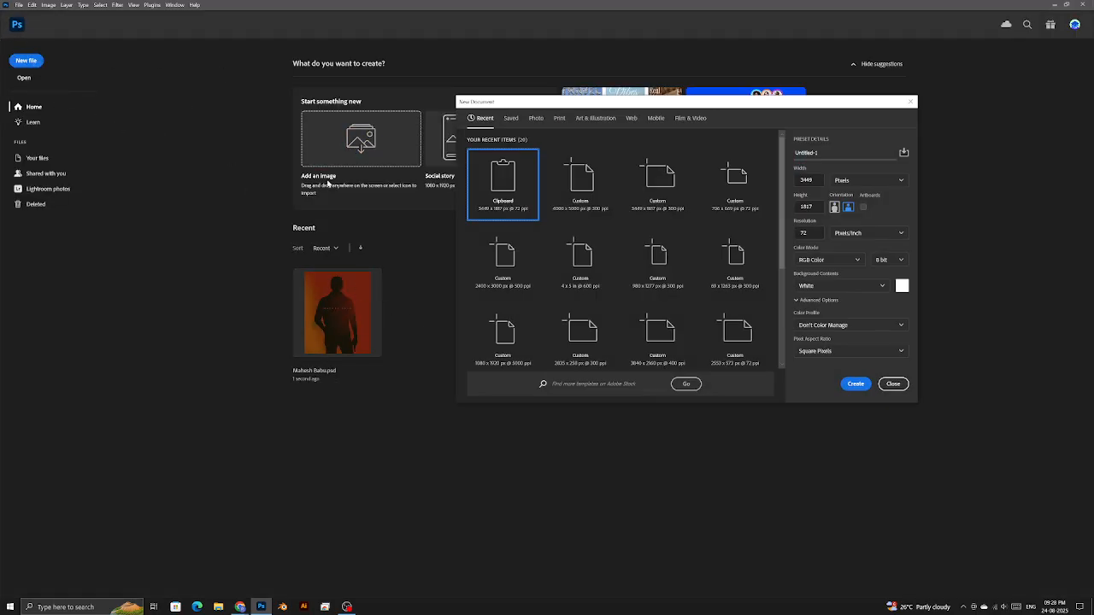
pyautogui.doubleClick(812, 232)
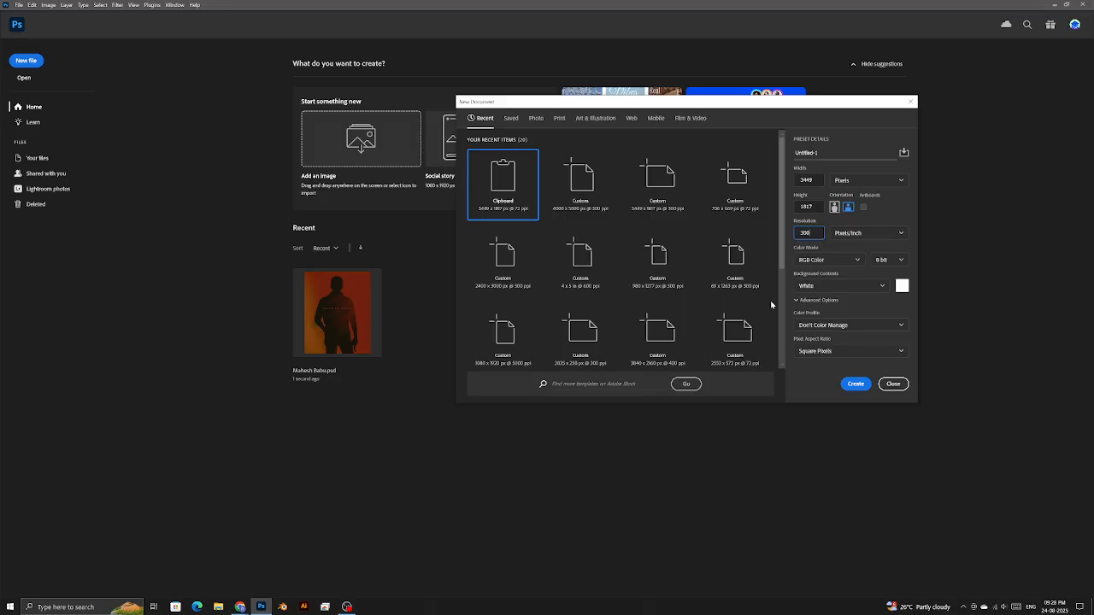
pyautogui.click(856, 385)
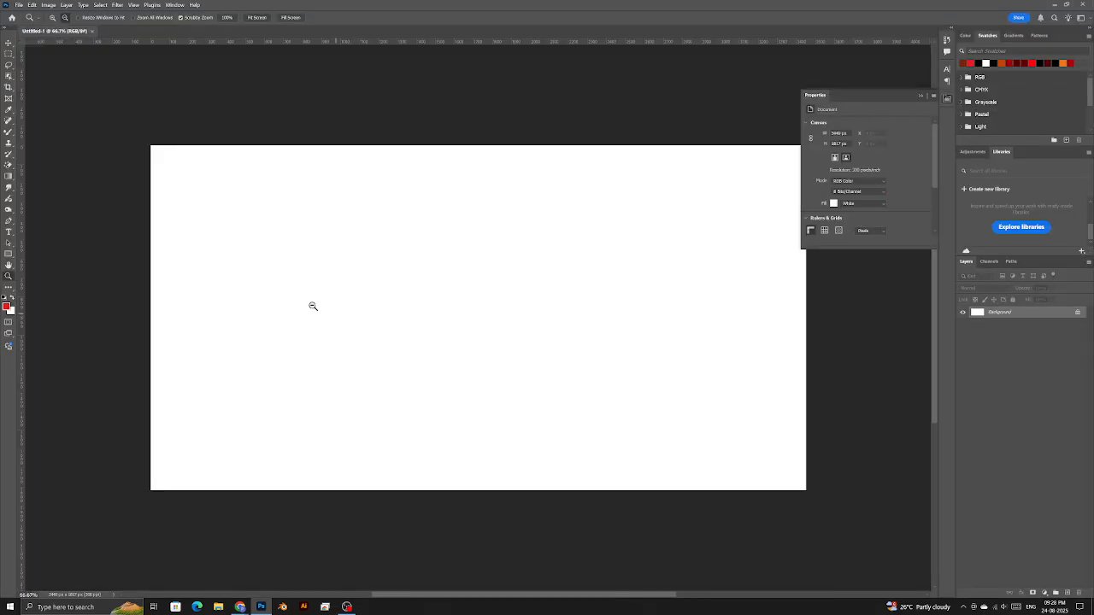
# - Crop the blank canvas with the 16 : 9 preset to about 3230 × 1817 px
pyautogui.press('c')
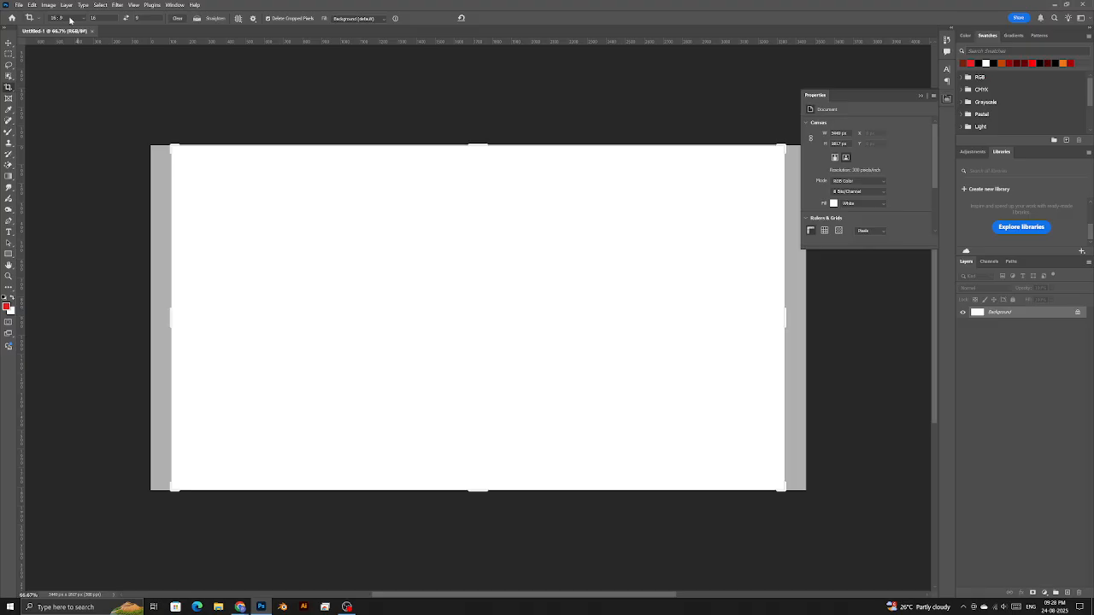
pyautogui.click(67, 18)
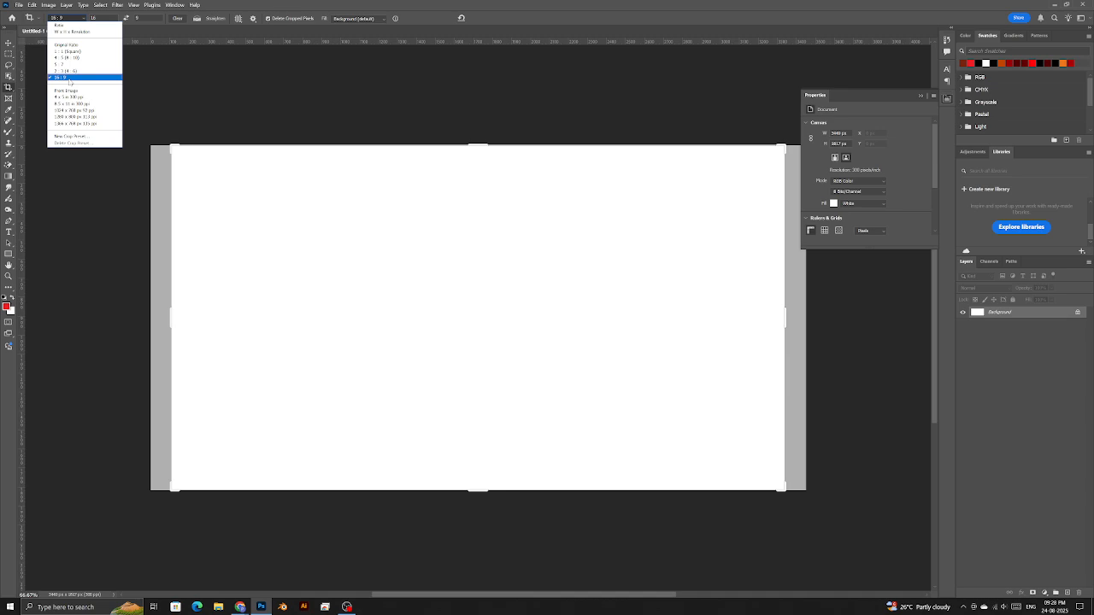
pyautogui.click(73, 79)
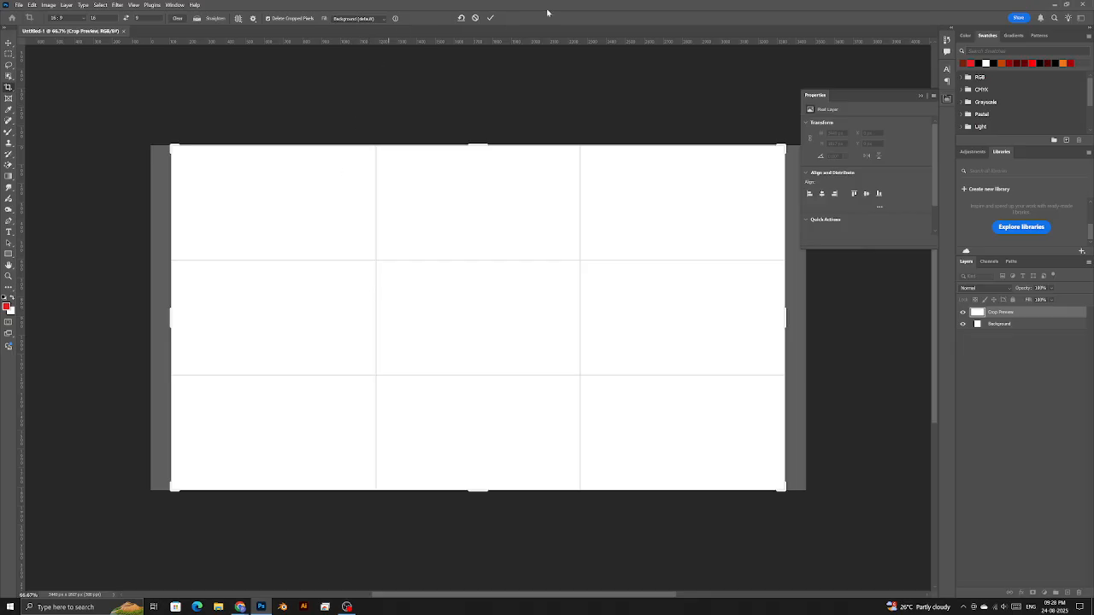
pyautogui.click(490, 18)
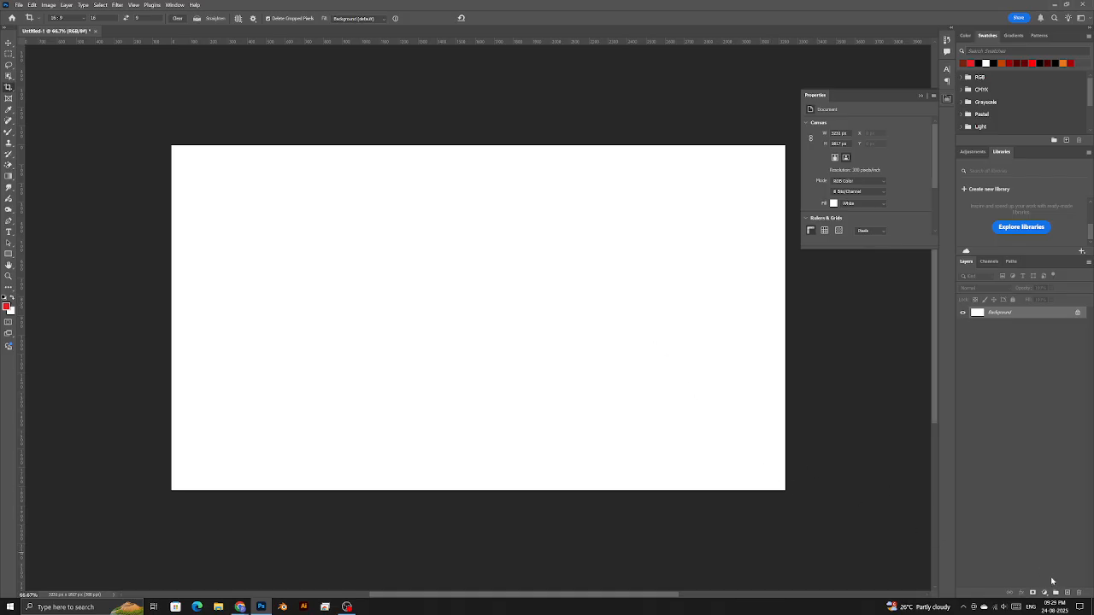
pyautogui.click(1044, 593)
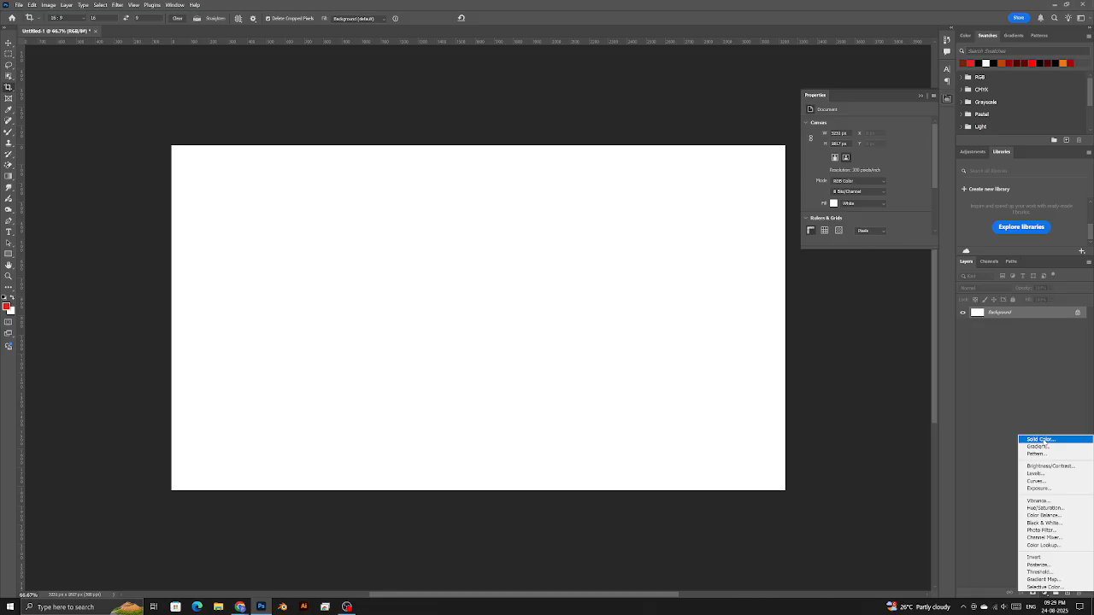
# - Add a dark grey #484848 Solid Color fill layer and delete the white Background layer
pyautogui.click(1040, 439)
pyautogui.moveTo(752, 369)
pyautogui.mouseDown()
pyautogui.moveTo(762, 367)
pyautogui.moveTo(675, 360)
pyautogui.mouseUp()
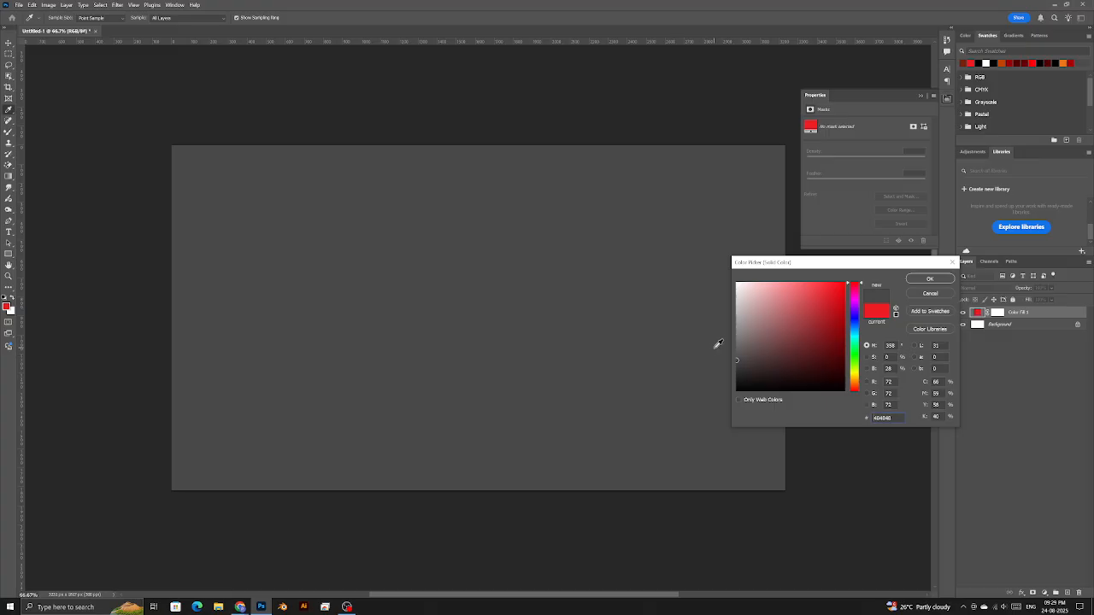
pyautogui.press('Return')
pyautogui.press('c')
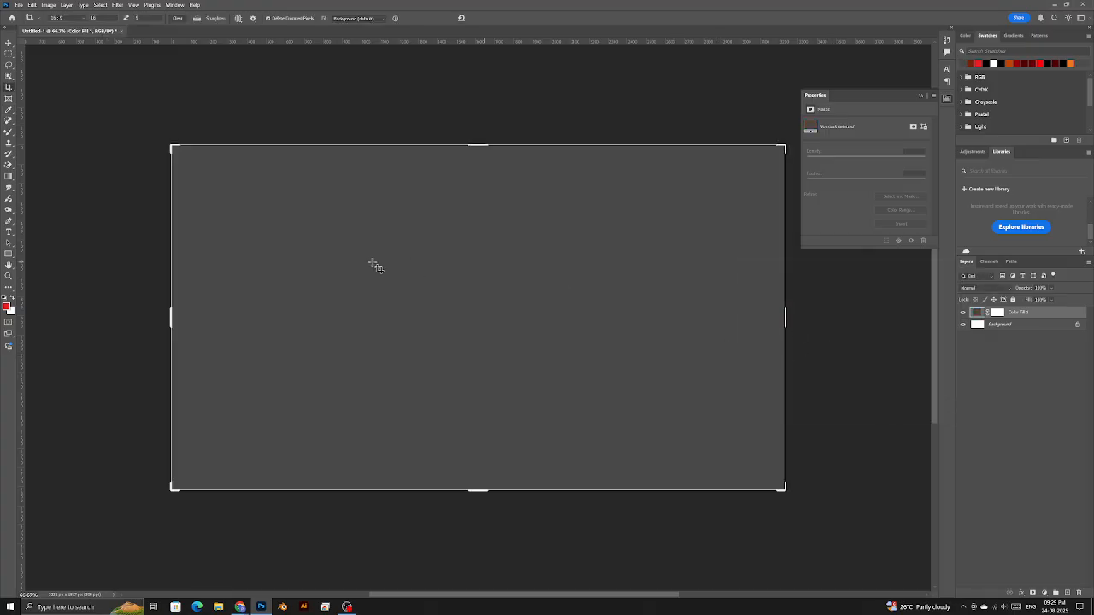
pyautogui.click(10, 275)
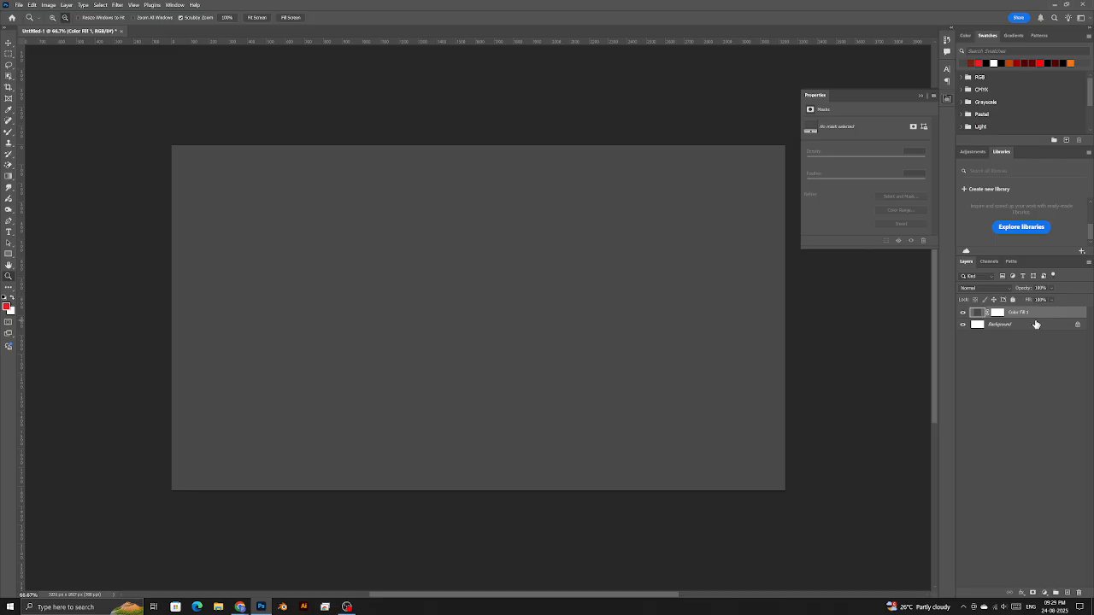
pyautogui.click(1029, 326)
pyautogui.press('Delete')
pyautogui.click(17, 6)
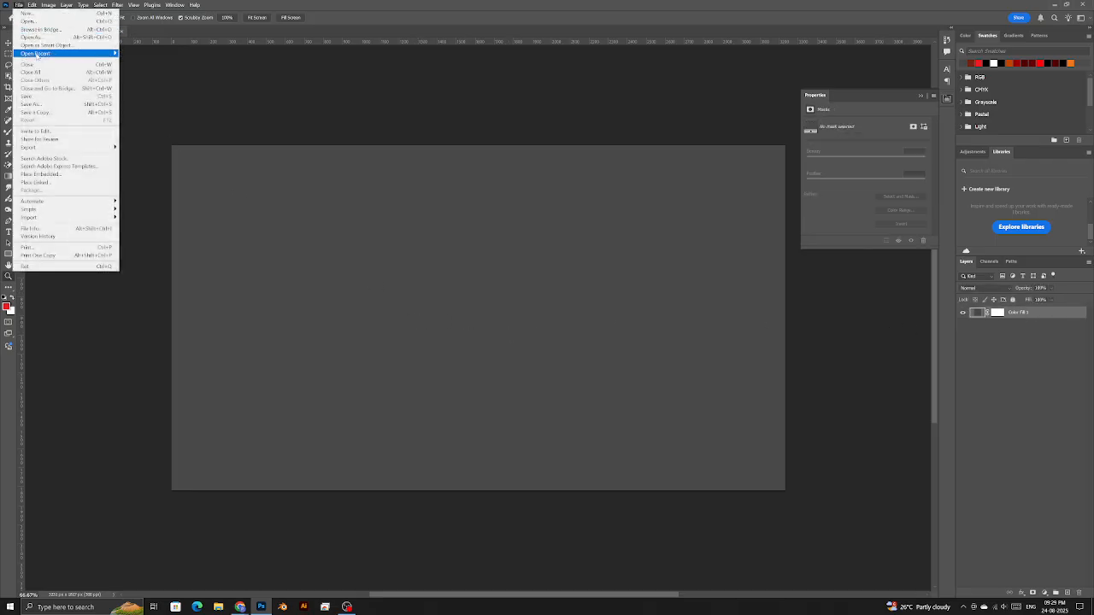
# - Place the cloudy desert mountains photo into the canvas as an embedded smart object
pyautogui.click(41, 173)
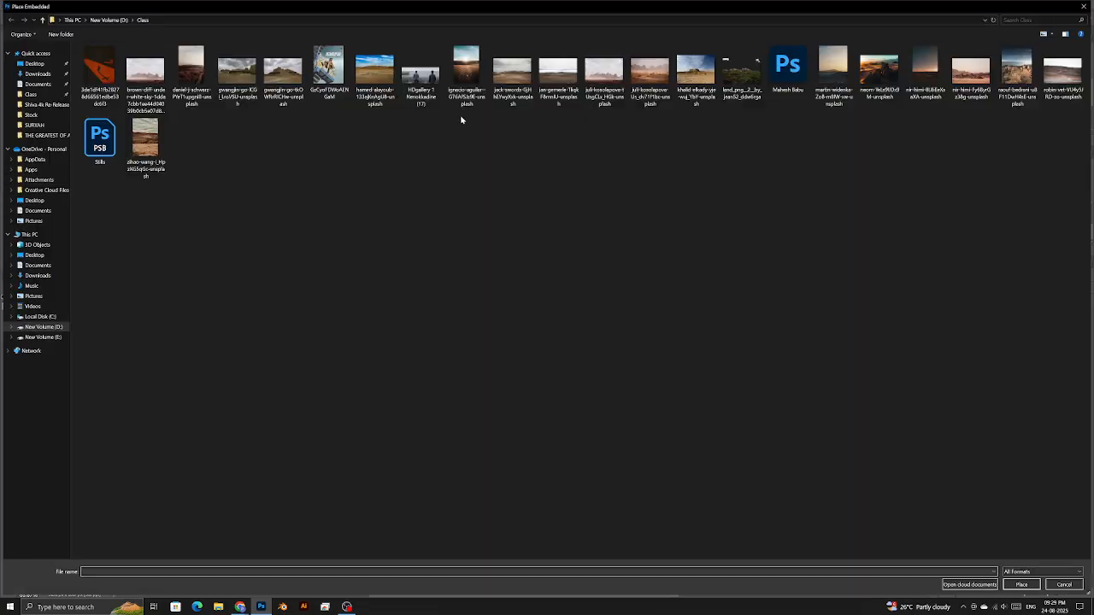
pyautogui.rightClick(461, 159)
pyautogui.moveTo(501, 164)
pyautogui.click(578, 195)
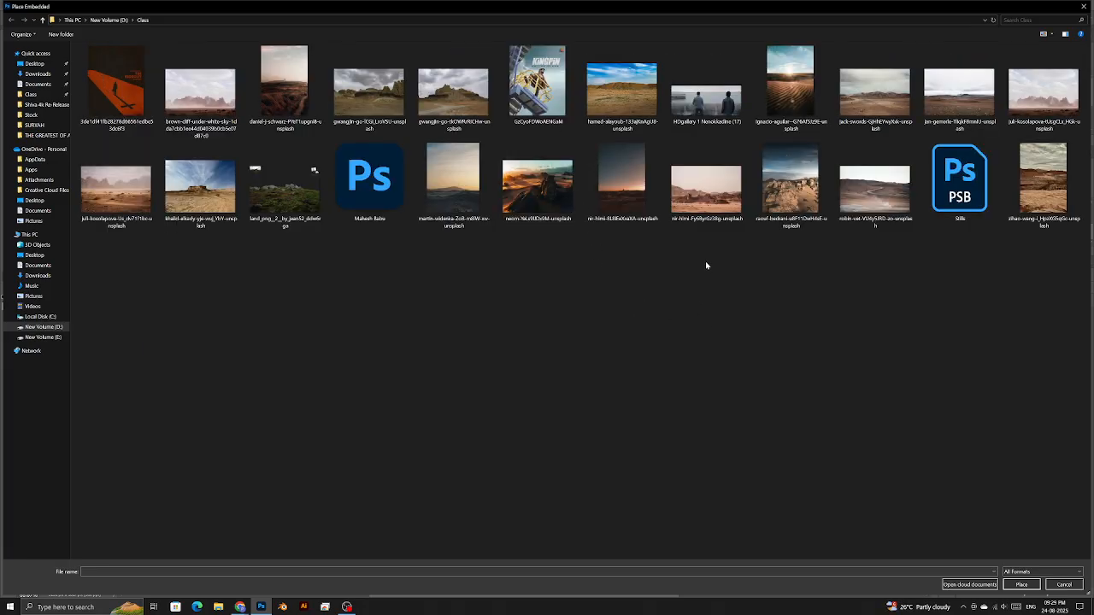
pyautogui.click(699, 192)
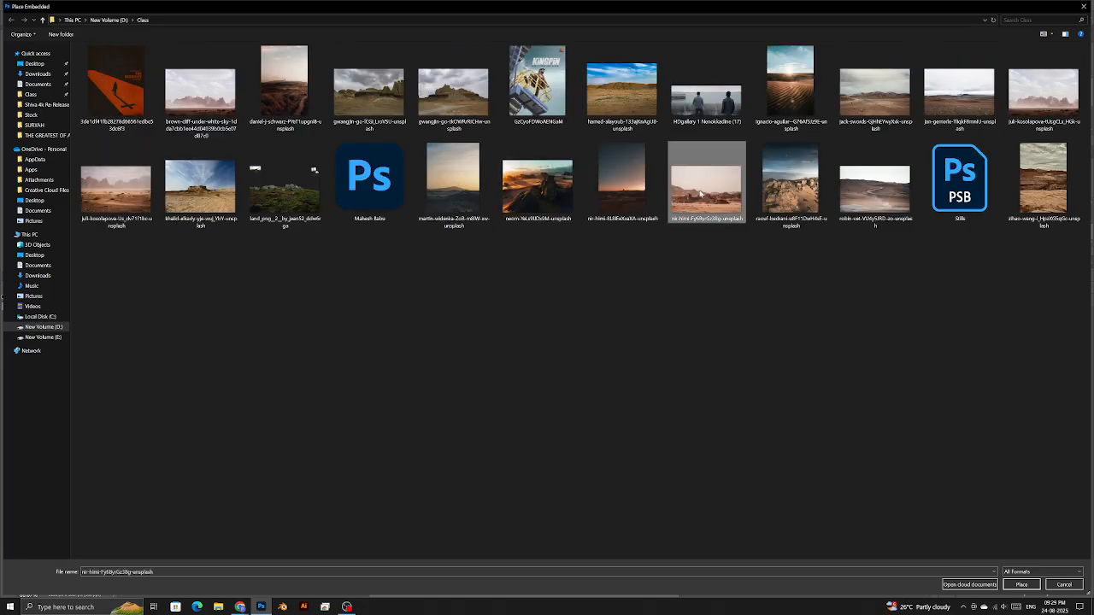
pyautogui.doubleClick(701, 195)
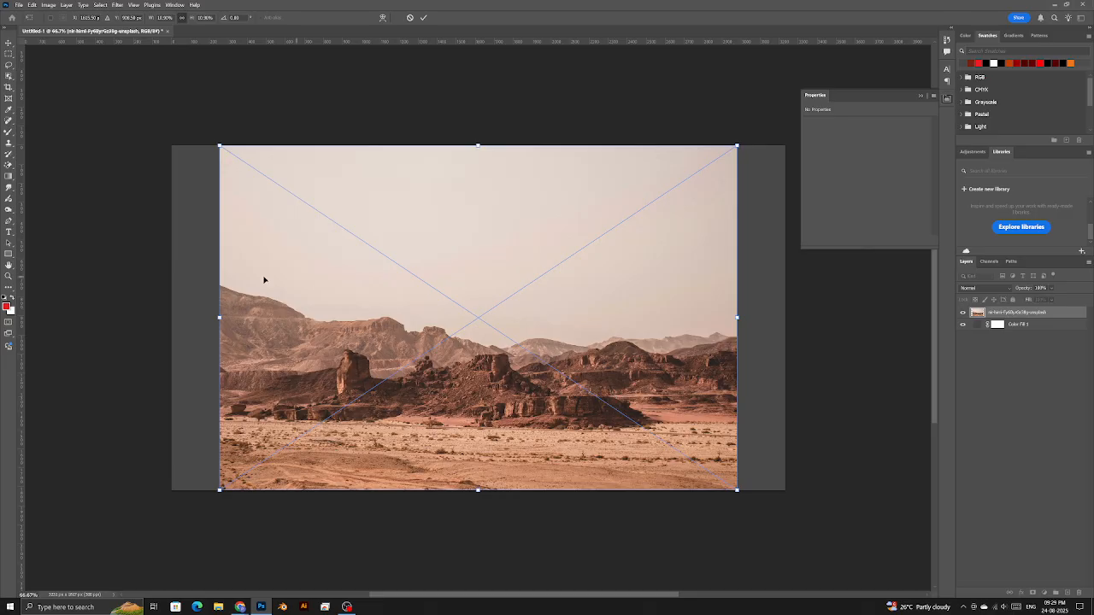
pyautogui.press('Escape')
pyautogui.click(16, 4)
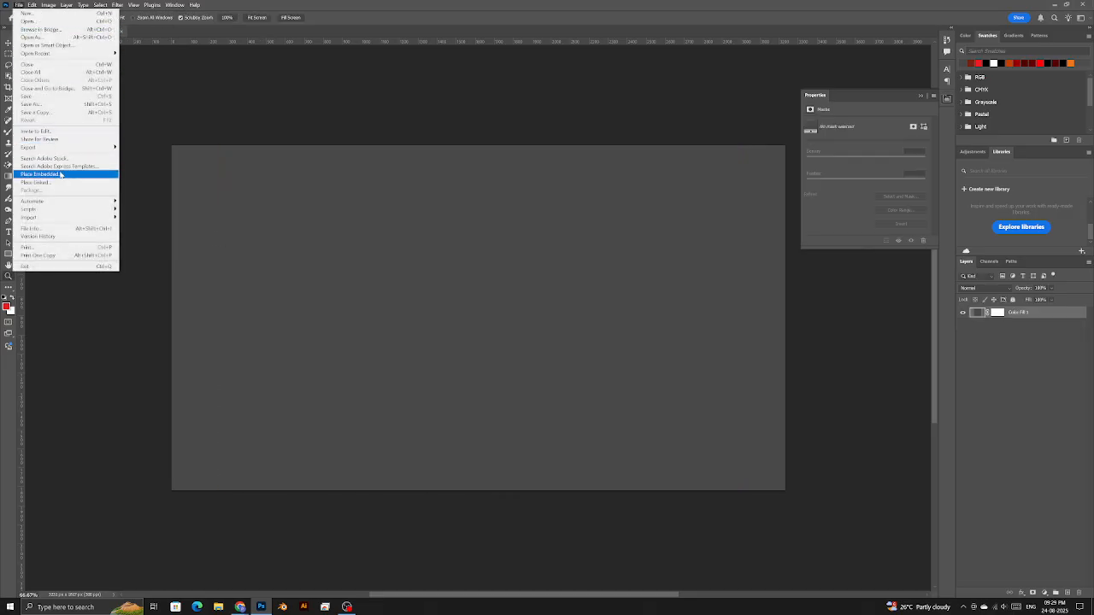
pyautogui.click(51, 170)
pyautogui.doubleClick(1047, 107)
pyautogui.press('Return')
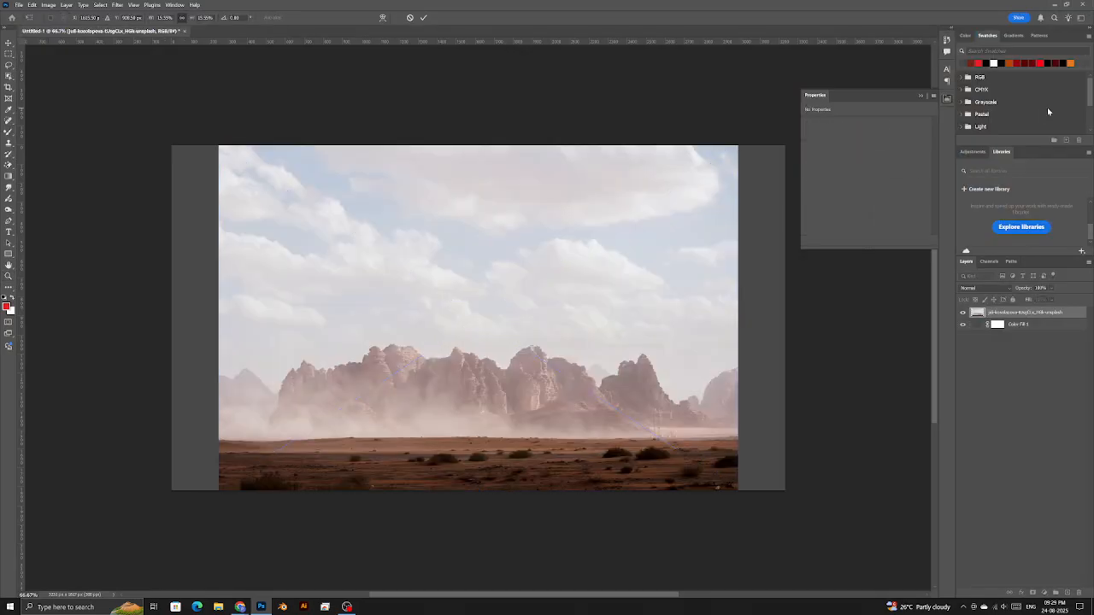
# - Stretch the mountain photo to the full canvas width and raise it toward the top
pyautogui.hotkey('ctrl', 't')
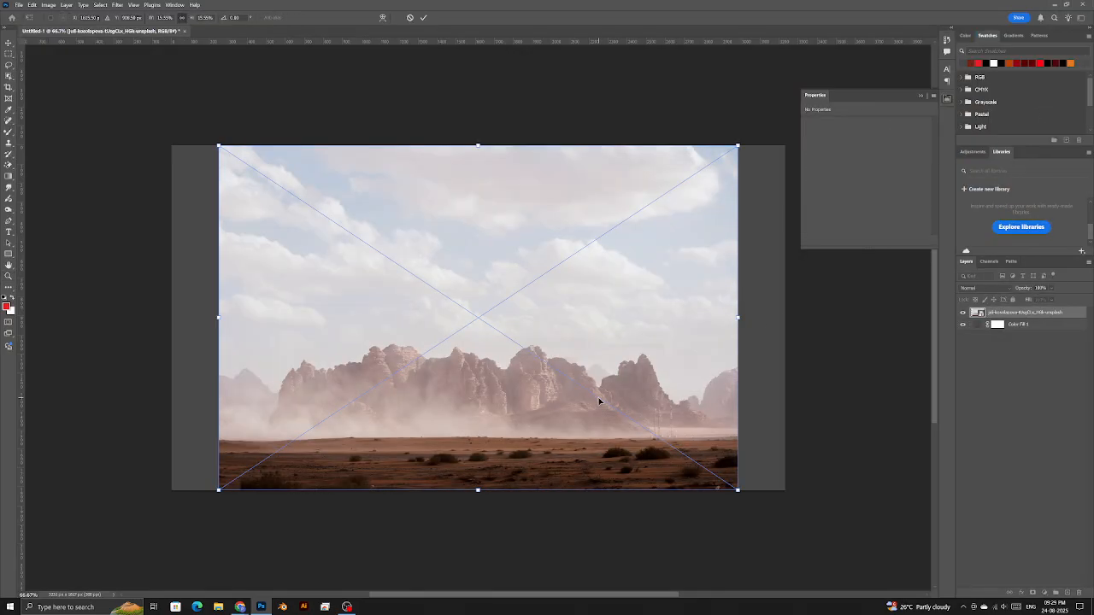
pyautogui.moveTo(741, 318); pyautogui.dragTo(791, 306)
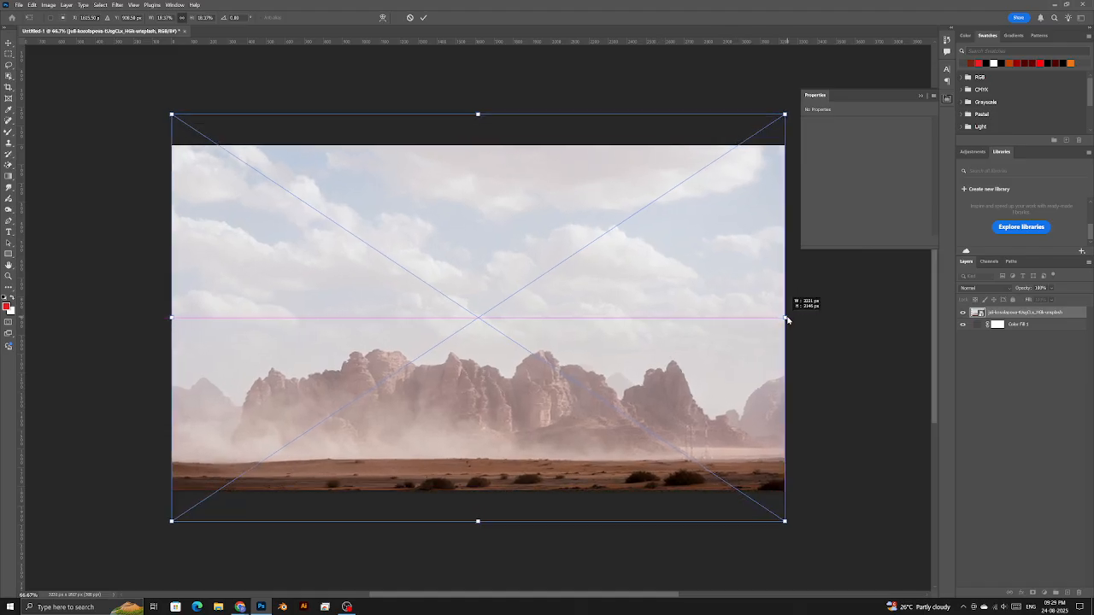
pyautogui.moveTo(586, 453); pyautogui.dragTo(587, 343)
pyautogui.press('Return')
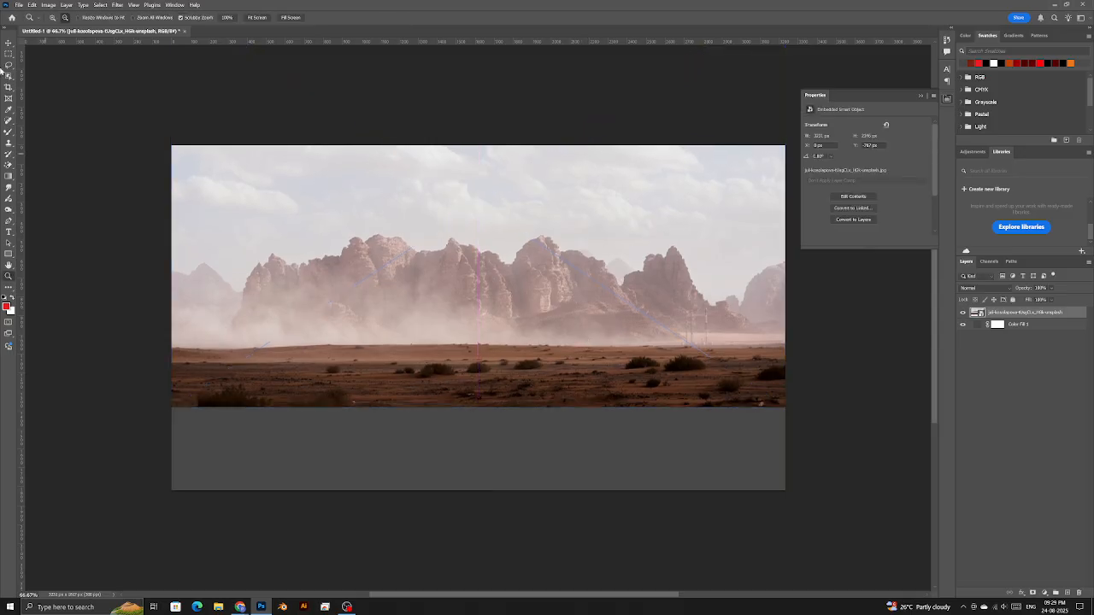
pyautogui.click(18, 4)
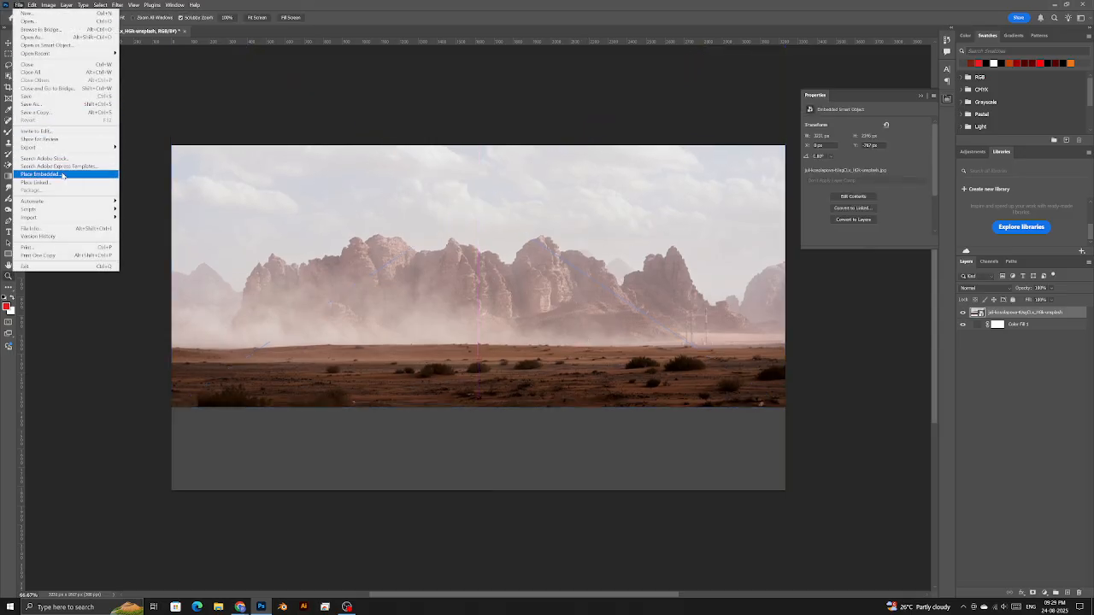
# - Place the juli-kosolapova rocky ground photo, widen it to canvas width, and shift it up
pyautogui.click(62, 175)
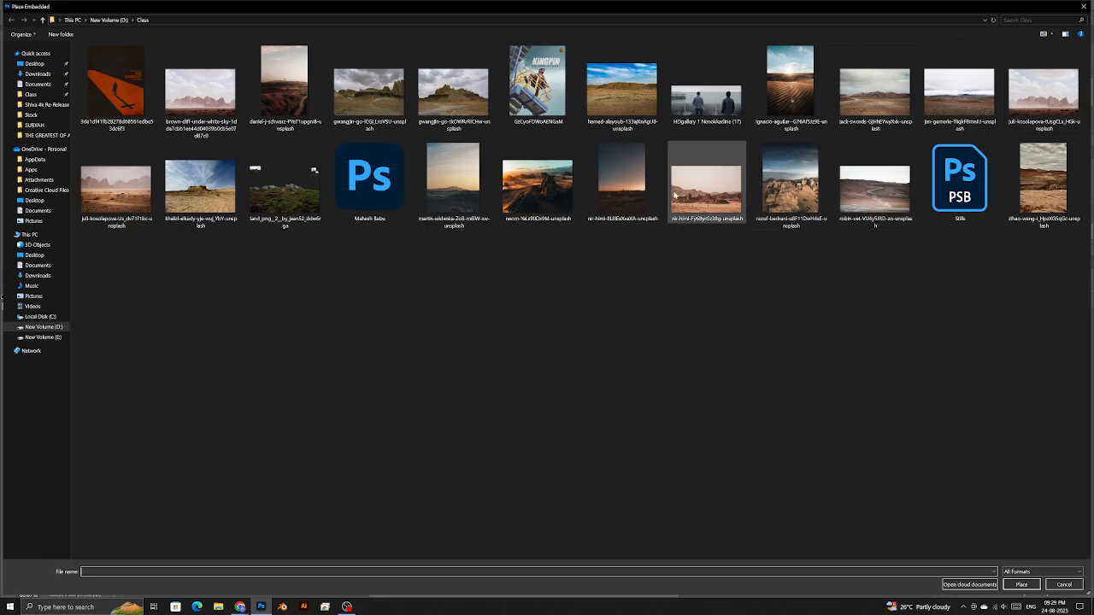
pyautogui.doubleClick(116, 198)
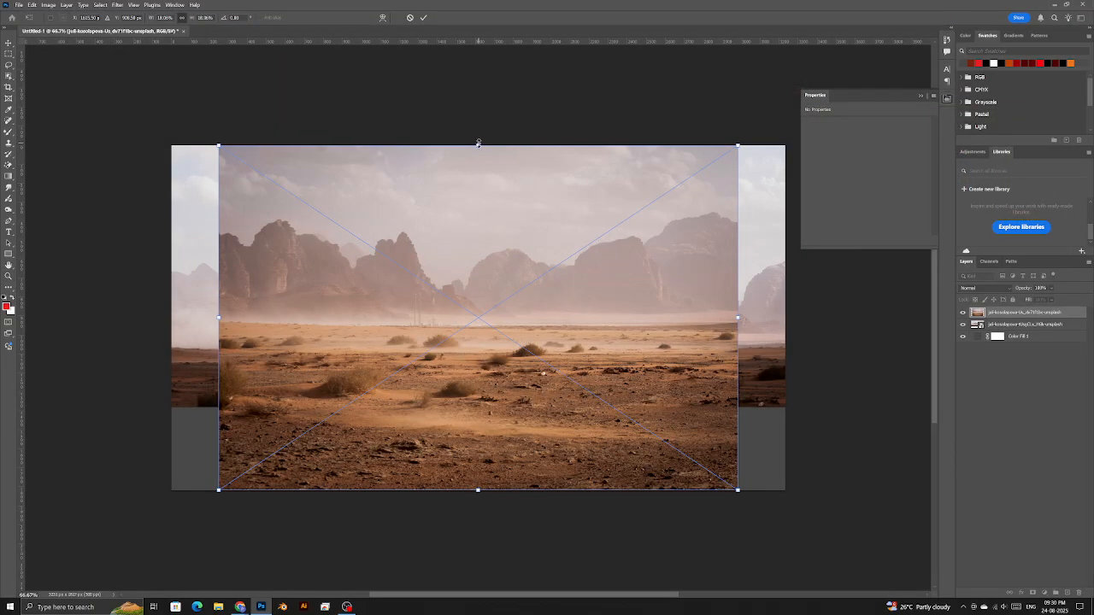
pyautogui.moveTo(742, 317); pyautogui.dragTo(796, 310)
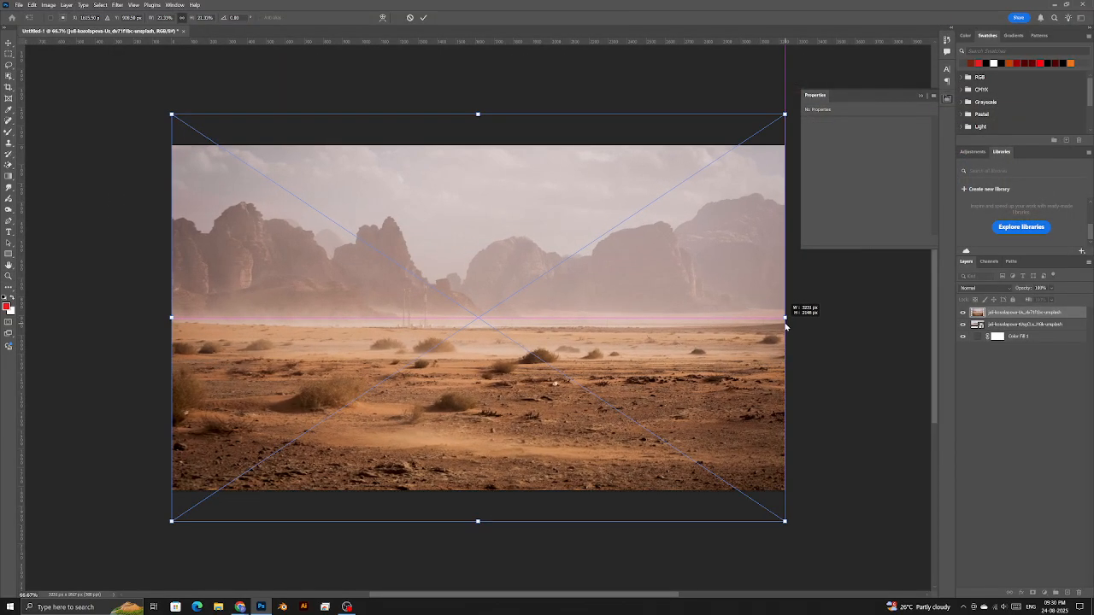
pyautogui.moveTo(564, 402); pyautogui.dragTo(564, 372)
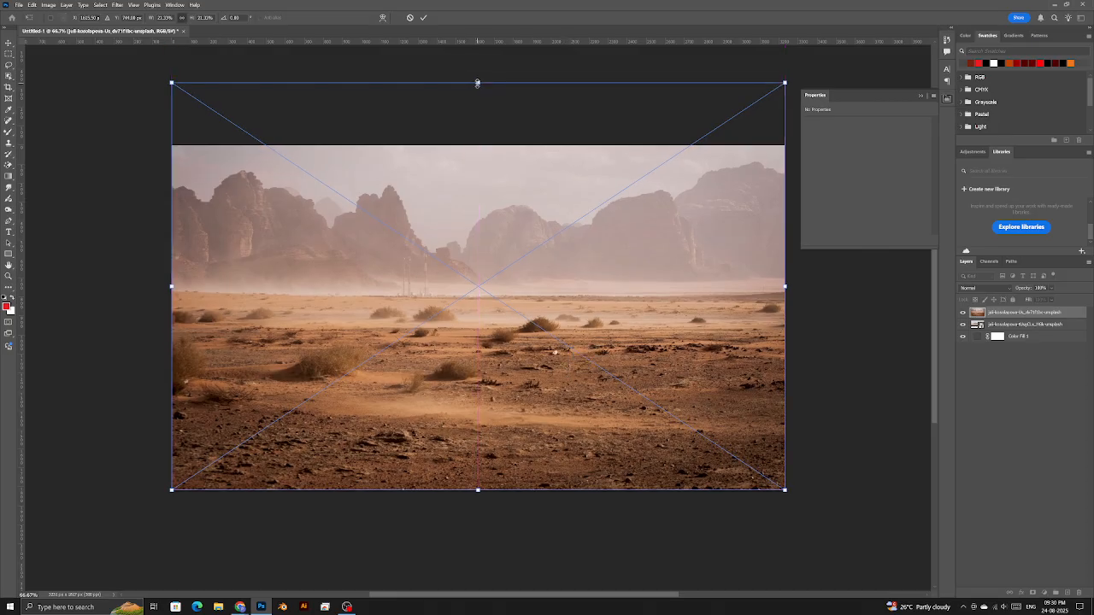
pyautogui.hotkey('alt', 'Tab')
pyautogui.press('shift')
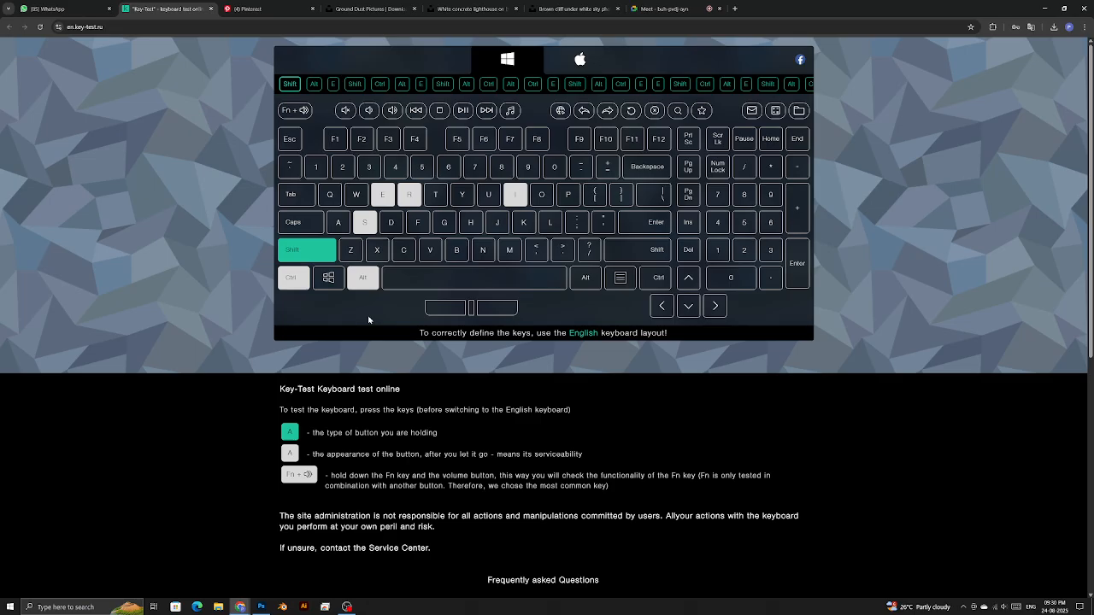
# - Test the Shift key on the key-test page, then lower the ground photo's top edge in Photoshop
pyautogui.press('shift')
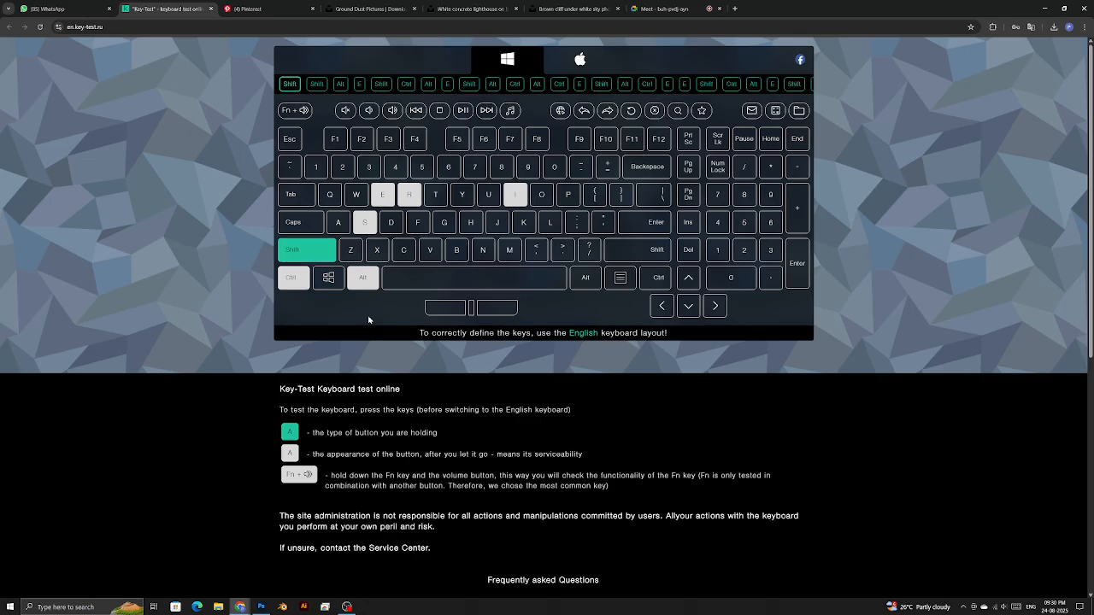
pyautogui.press('shift')
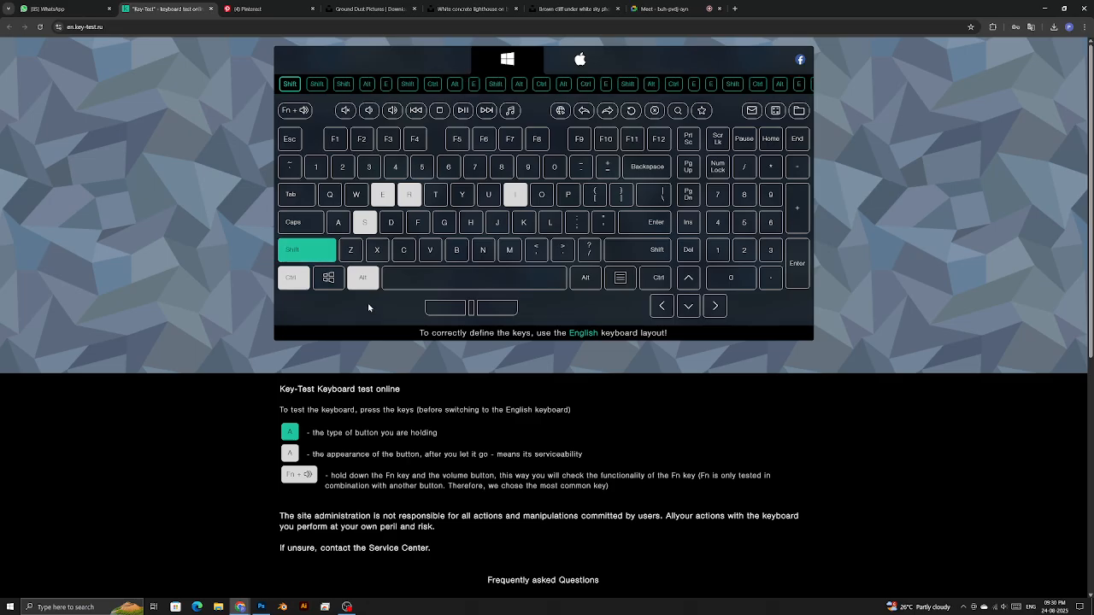
pyautogui.hotkey('alt', 'Tab')
pyautogui.moveTo(481, 80); pyautogui.dragTo(478, 170)
# - Commit the ground photo, add a layer mask, and set up a large black brush at 100% flow
pyautogui.press('Return')
pyautogui.press('z')
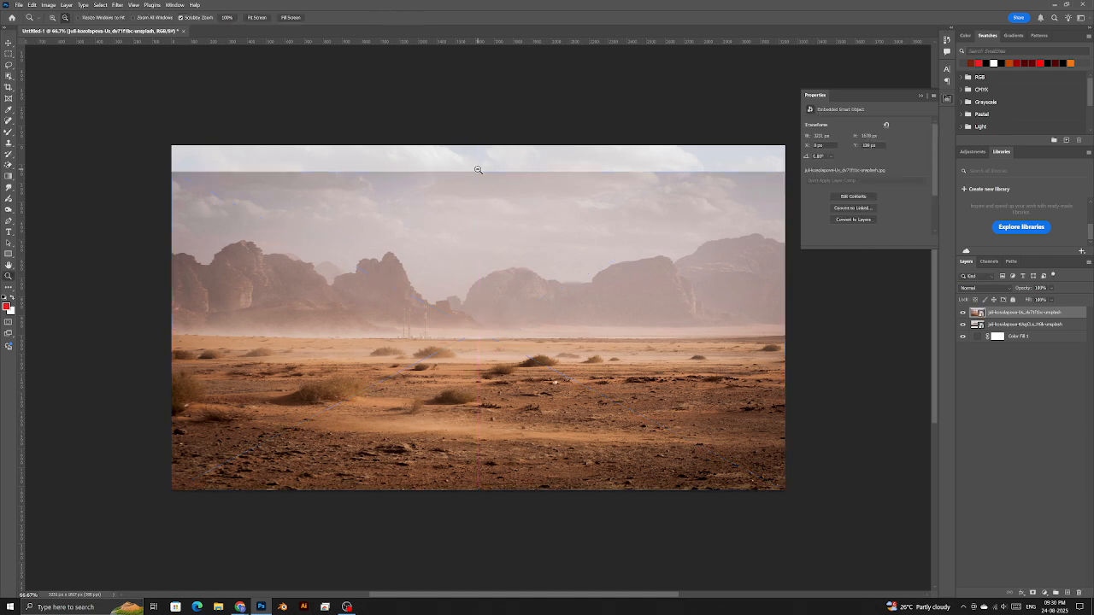
pyautogui.click(1034, 593)
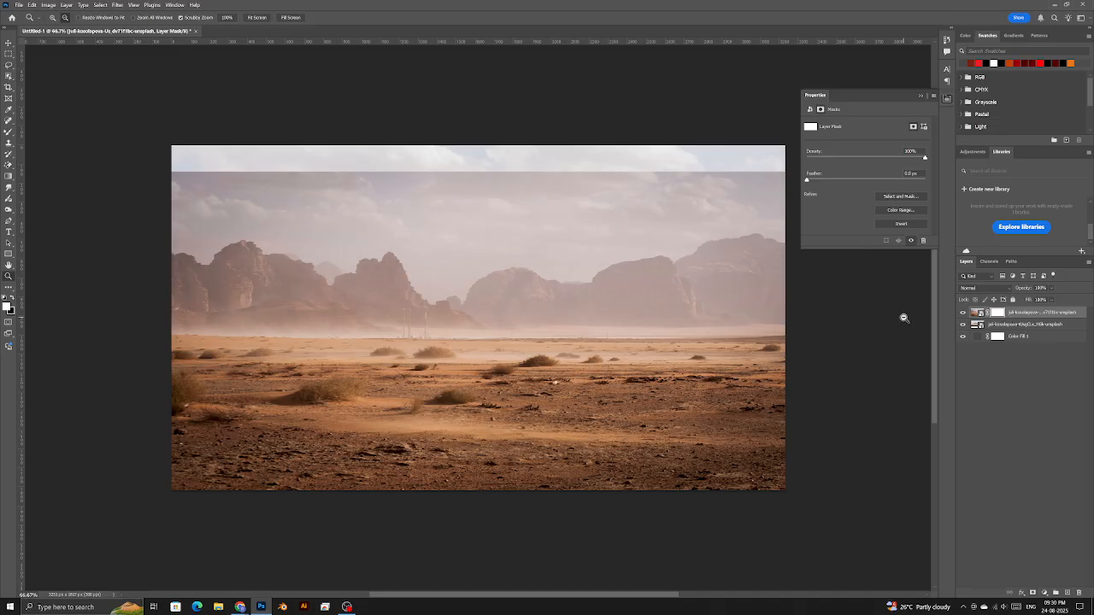
pyautogui.moveTo(9, 132); pyautogui.dragTo(34, 134)
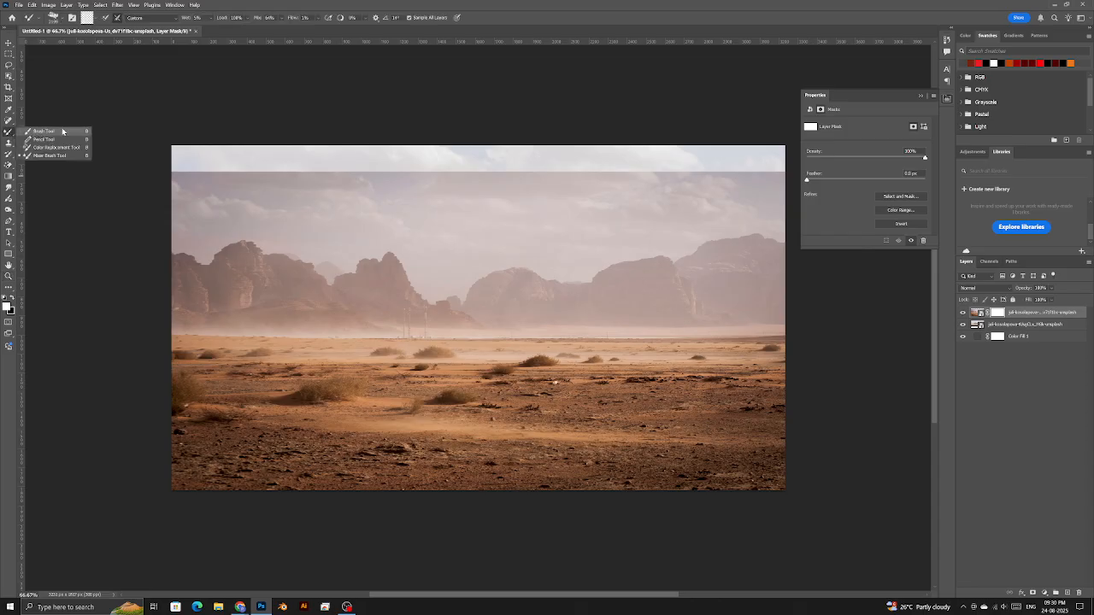
pyautogui.click(62, 131)
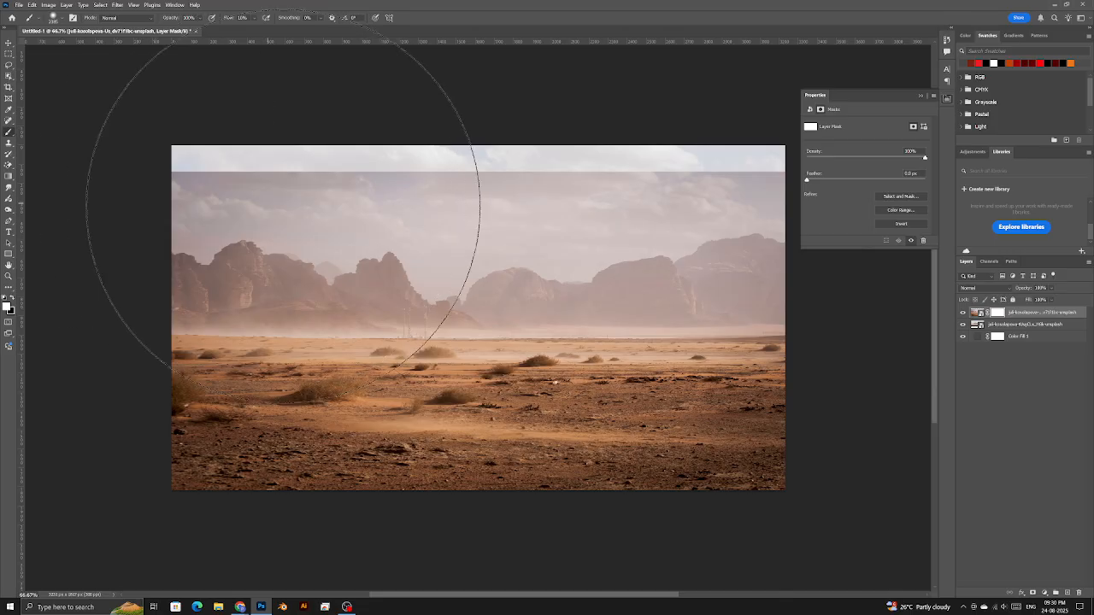
pyautogui.moveTo(426, 215); pyautogui.dragTo(178, 239)
pyautogui.moveTo(327, 277); pyautogui.dragTo(319, 279)
pyautogui.moveTo(228, 18); pyautogui.dragTo(406, 27)
pyautogui.moveTo(344, 206); pyautogui.dragTo(346, 218)
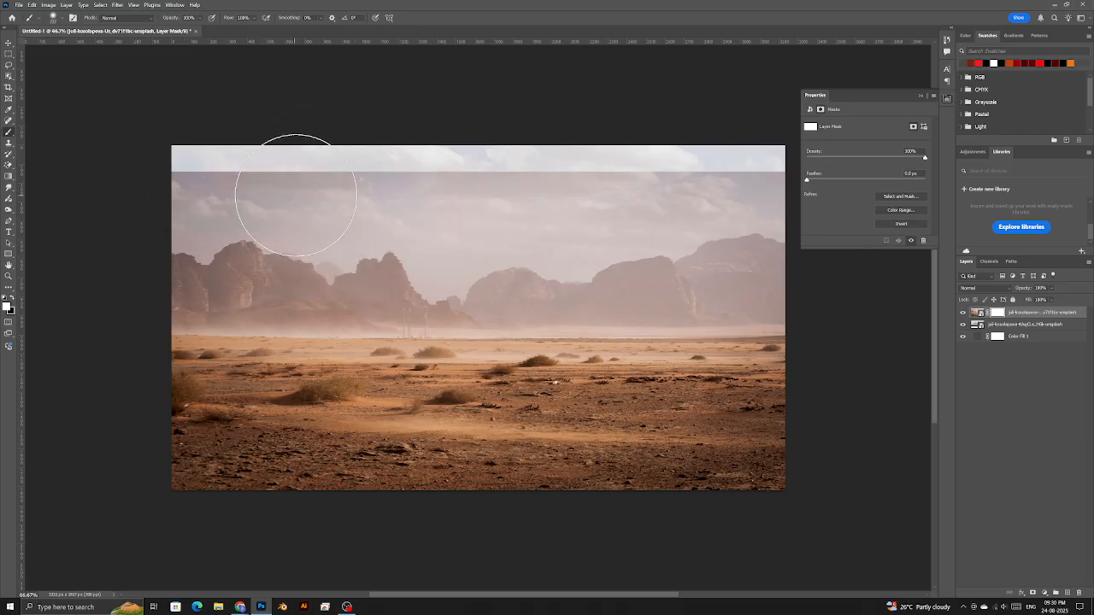
pyautogui.click(11, 298)
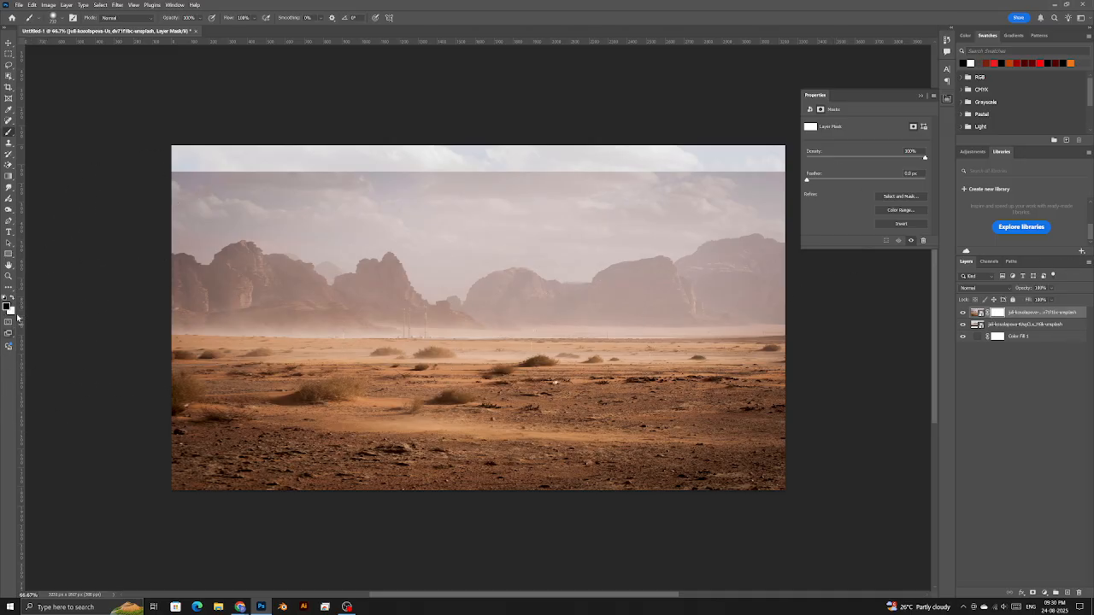
# - Paint the mask to reveal the mountains and sky, blending the horizon and near bush
pyautogui.moveTo(75, 231)
pyautogui.mouseDown()
pyautogui.moveTo(293, 206)
pyautogui.moveTo(506, 206)
pyautogui.moveTo(873, 231)
pyautogui.moveTo(588, 186)
pyautogui.moveTo(334, 192)
pyautogui.moveTo(596, 276)
pyautogui.moveTo(850, 291)
pyautogui.moveTo(610, 332)
pyautogui.moveTo(361, 324)
pyautogui.moveTo(392, 330)
pyautogui.moveTo(157, 339)
pyautogui.moveTo(229, 333)
pyautogui.moveTo(255, 294)
pyautogui.moveTo(197, 252)
pyautogui.moveTo(296, 252)
pyautogui.mouseUp()
pyautogui.keyDown('alt'); pyautogui.rightClick(422, 345); pyautogui.keyUp('alt')
pyautogui.moveTo(435, 353)
pyautogui.mouseDown()
pyautogui.moveTo(261, 353)
pyautogui.moveTo(483, 345)
pyautogui.mouseUp()
pyautogui.keyDown('alt'); pyautogui.rightClick(350, 384); pyautogui.keyUp('alt')
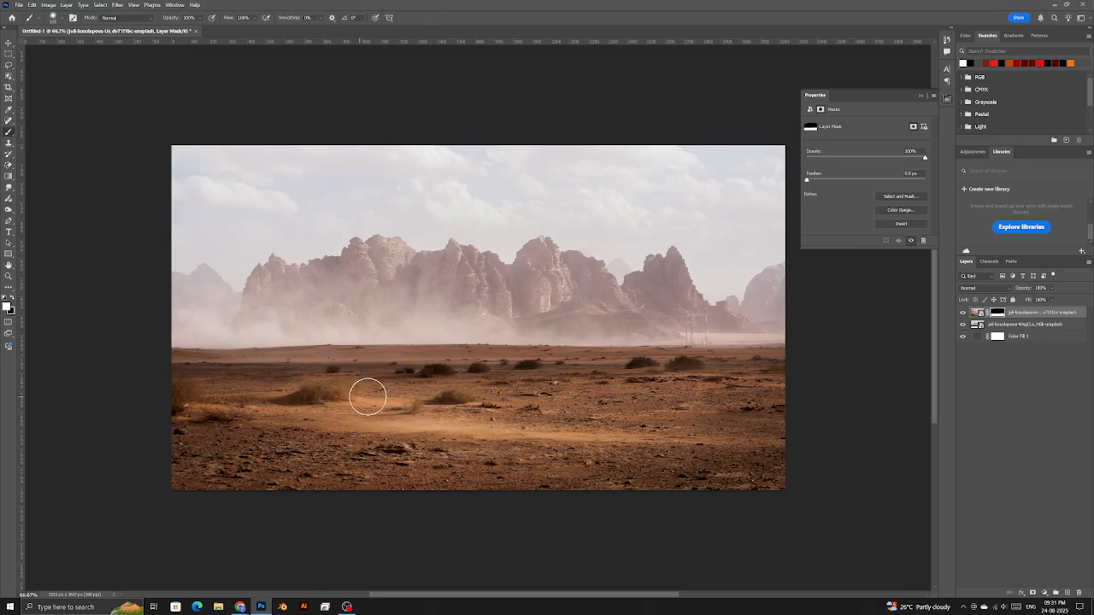
pyautogui.moveTo(287, 399)
pyautogui.mouseDown()
pyautogui.moveTo(268, 393)
pyautogui.moveTo(377, 399)
pyautogui.mouseUp()
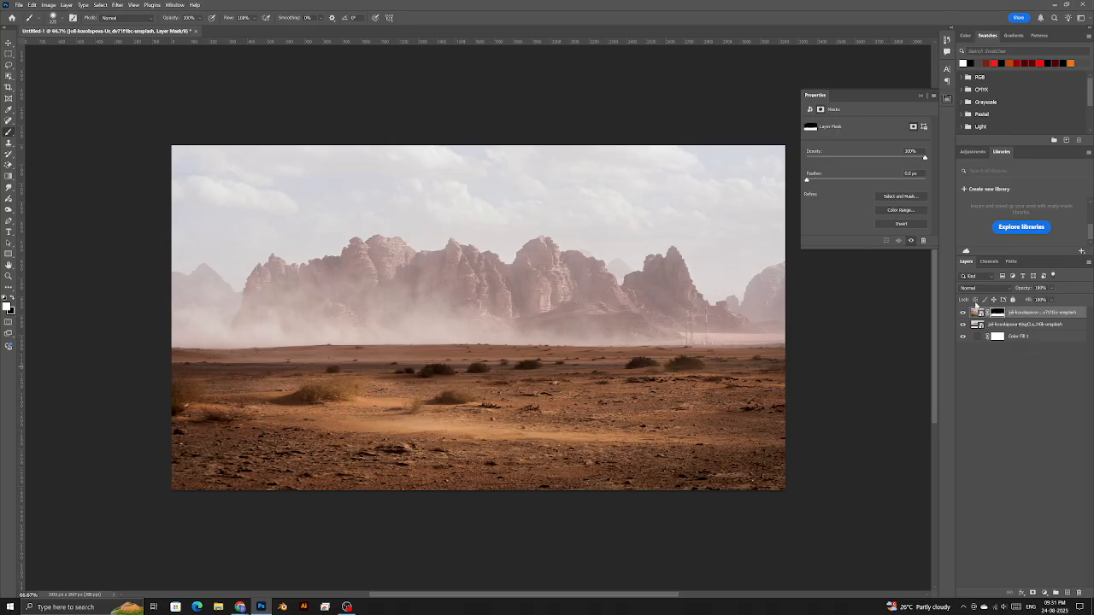
pyautogui.scroll(5, 367, 391)
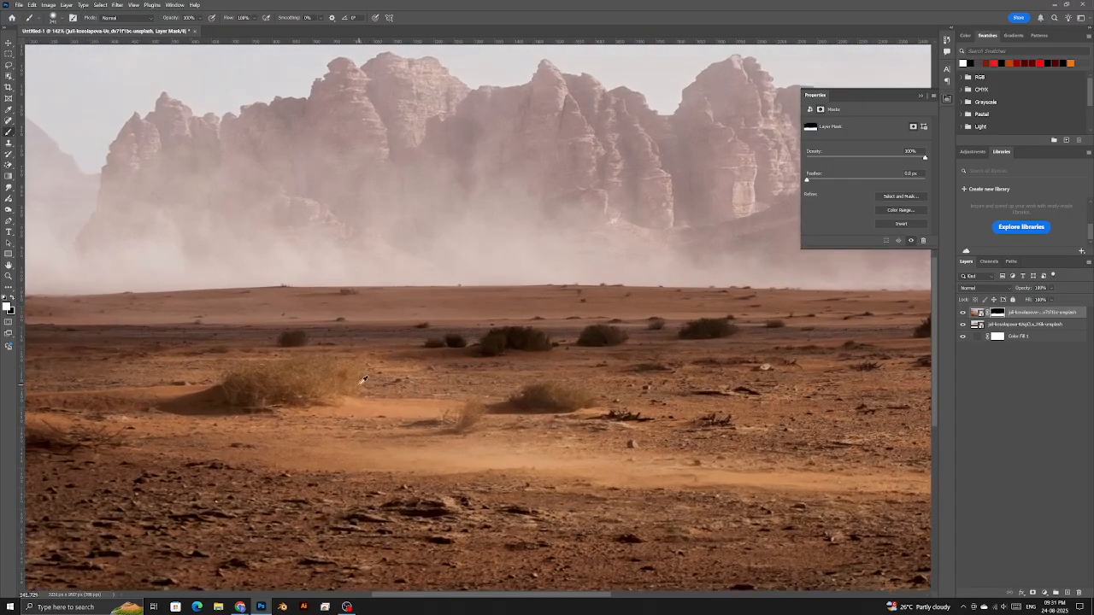
pyautogui.keyDown('alt'); pyautogui.rightClick(438, 324); pyautogui.keyUp('alt')
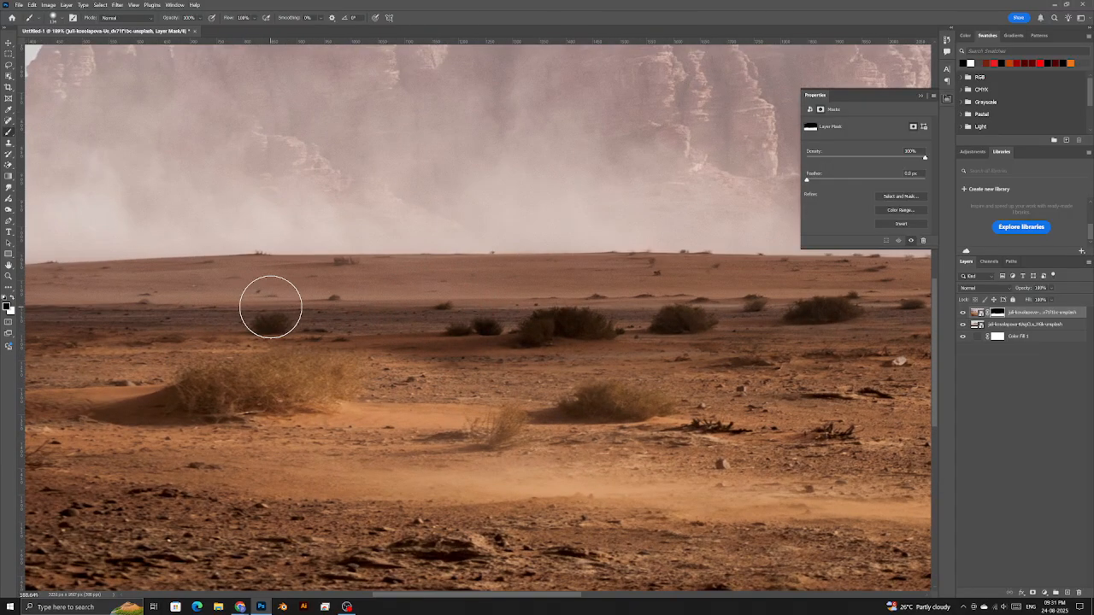
pyautogui.moveTo(61, 317); pyautogui.dragTo(339, 334)
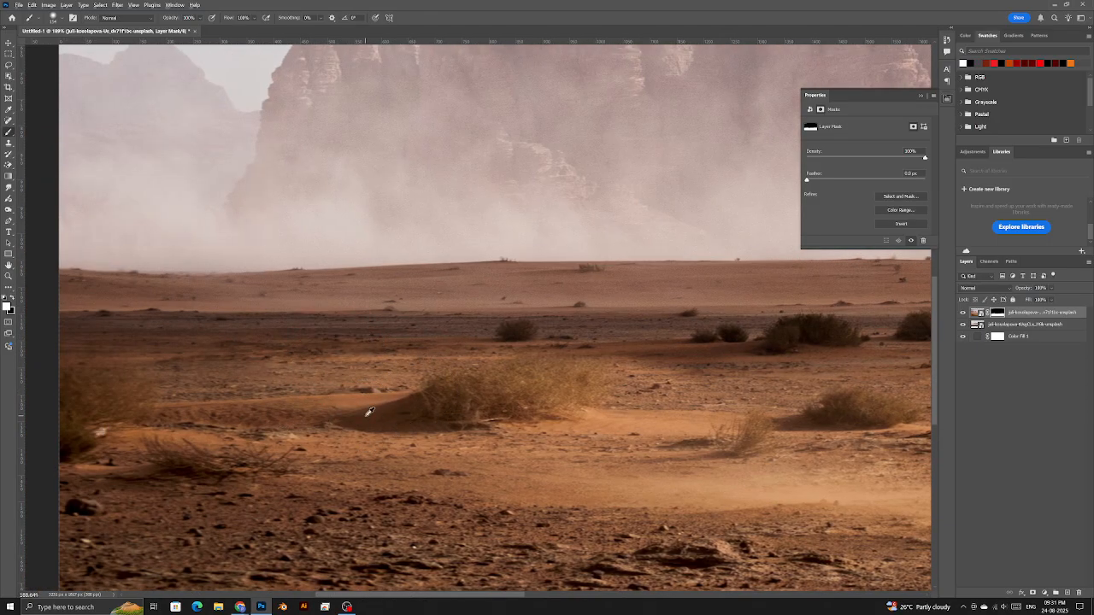
pyautogui.scroll(-3, 369, 411)
pyautogui.scroll(-1, 369, 411)
pyautogui.press('z')
pyautogui.rightClick(456, 400)
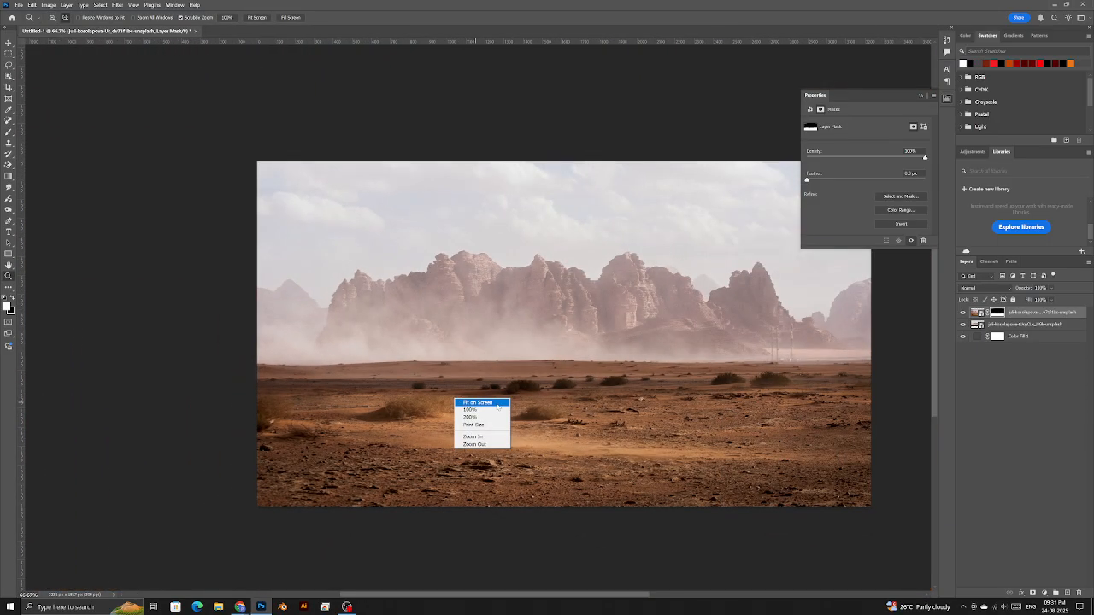
# - Add a Vibrance layer clipped to the ground photo with Saturation -22, comparing it on and off
pyautogui.click(496, 404)
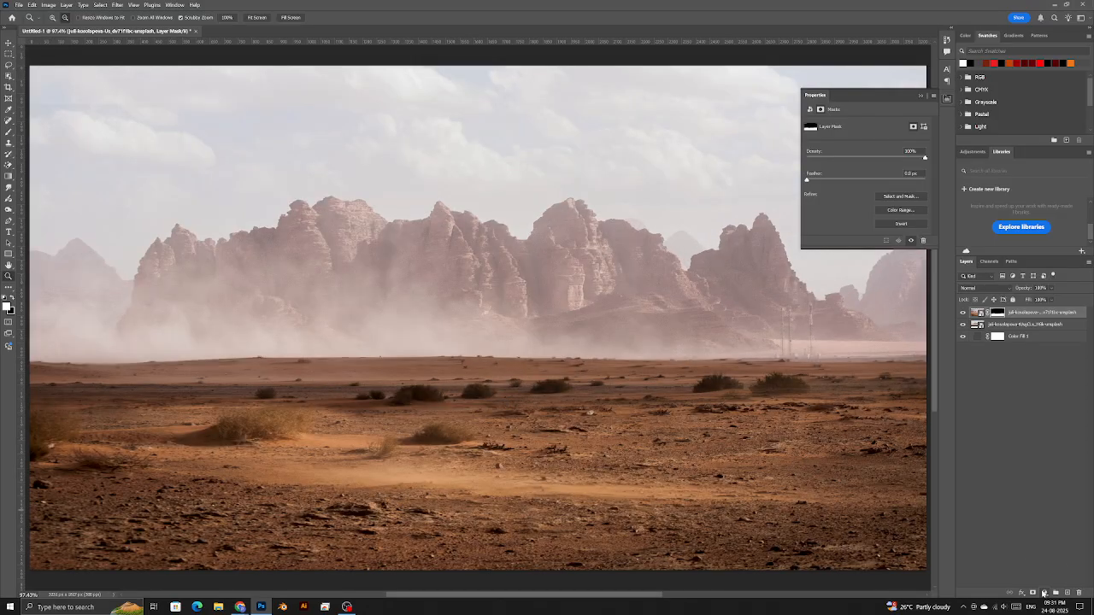
pyautogui.click(1046, 592)
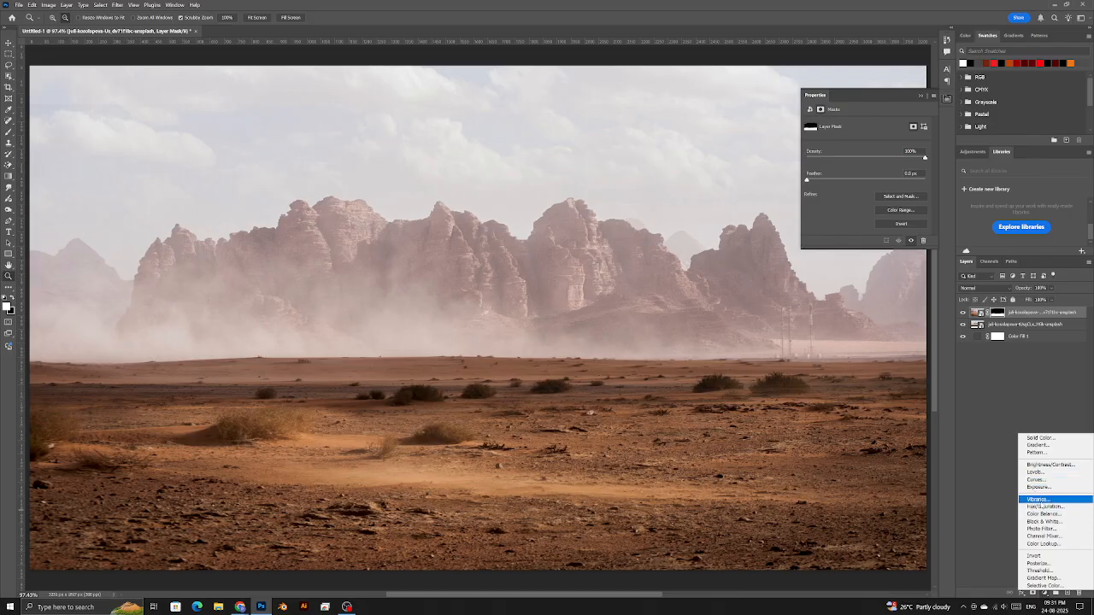
pyautogui.click(1049, 501)
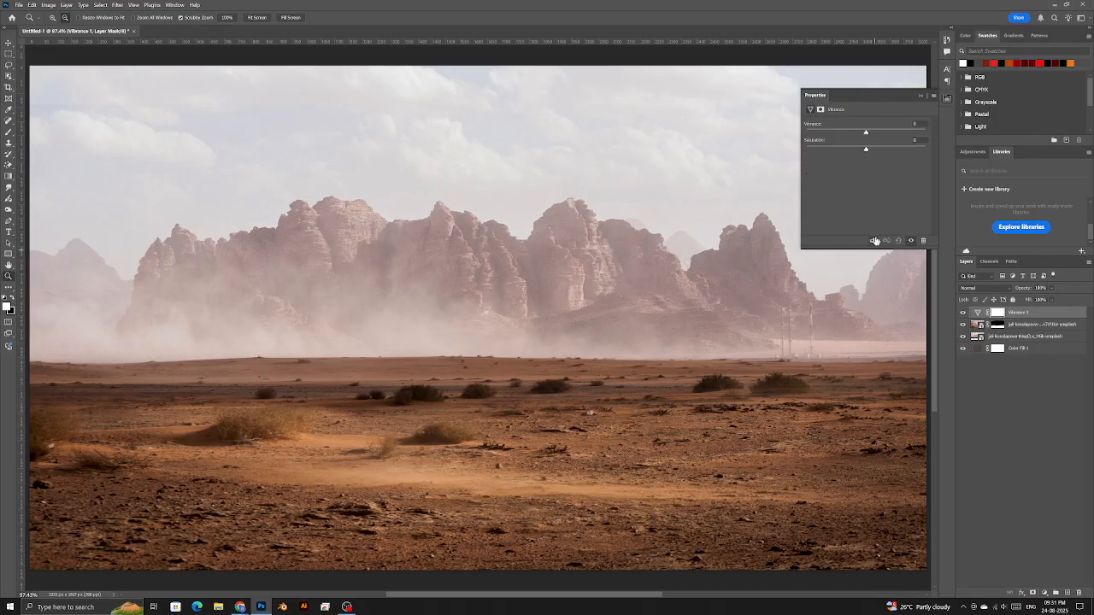
pyautogui.click(874, 245)
pyautogui.moveTo(867, 151); pyautogui.dragTo(855, 151)
pyautogui.moveTo(857, 149); pyautogui.dragTo(859, 150)
pyautogui.click(962, 314)
pyautogui.click(961, 314)
pyautogui.moveTo(463, 346); pyautogui.dragTo(456, 353)
pyautogui.rightClick(447, 367)
pyautogui.click(456, 374)
pyautogui.moveTo(472, 420); pyautogui.dragTo(458, 426)
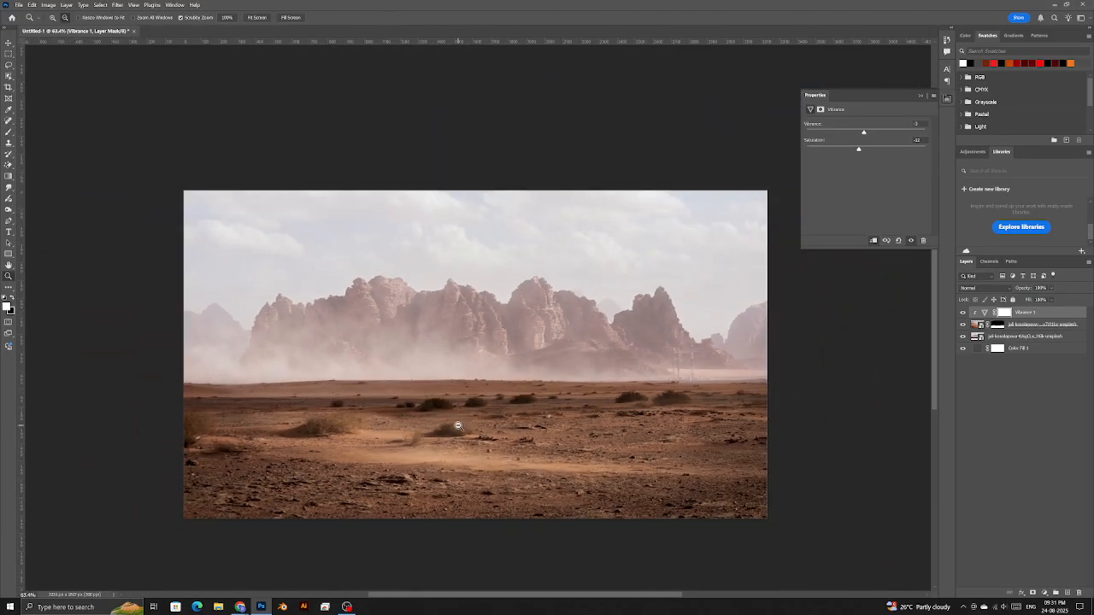
# - Open the Stills.psb document
pyautogui.click(20, 4)
pyautogui.click(26, 20)
pyautogui.click(393, 212)
pyautogui.doubleClick(994, 199)
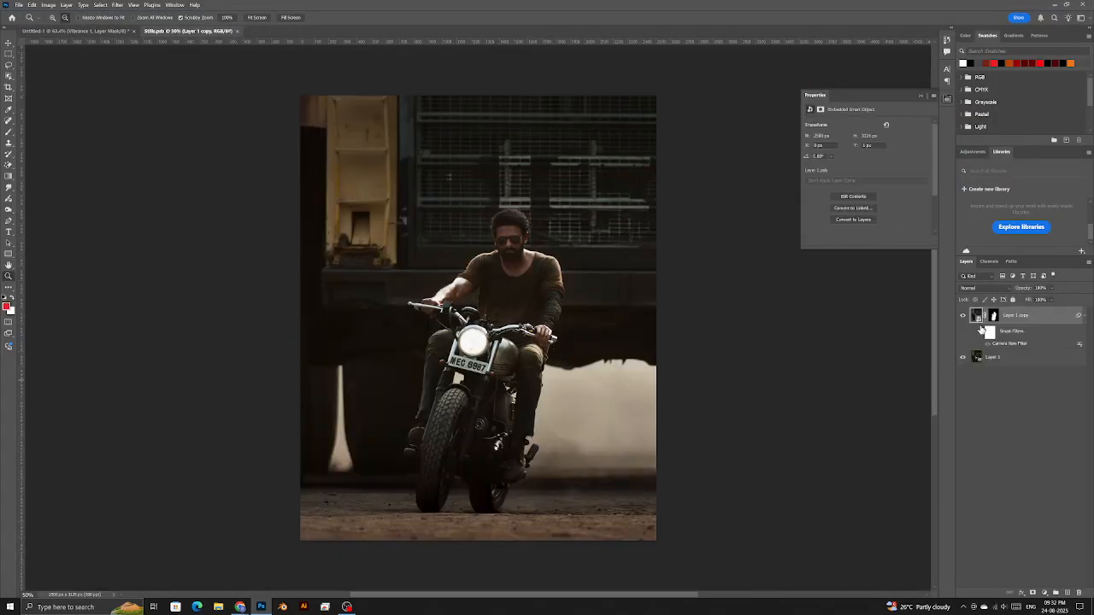
# - Hide the background behind the rider and remove its Camera Raw smart filter
pyautogui.click(963, 358)
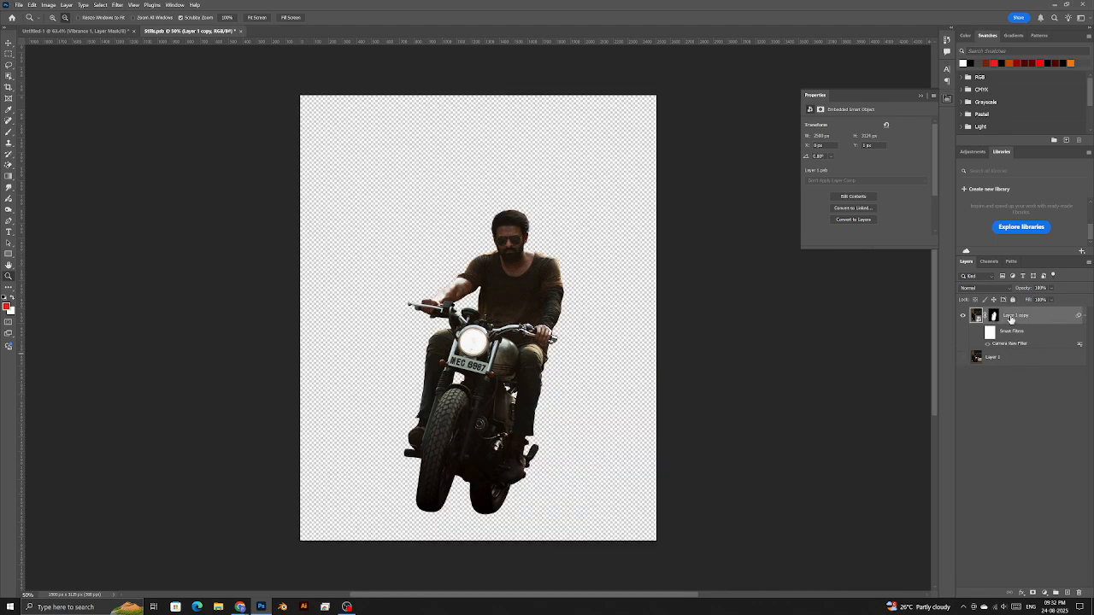
pyautogui.rightClick(1078, 315)
pyautogui.click(1068, 330)
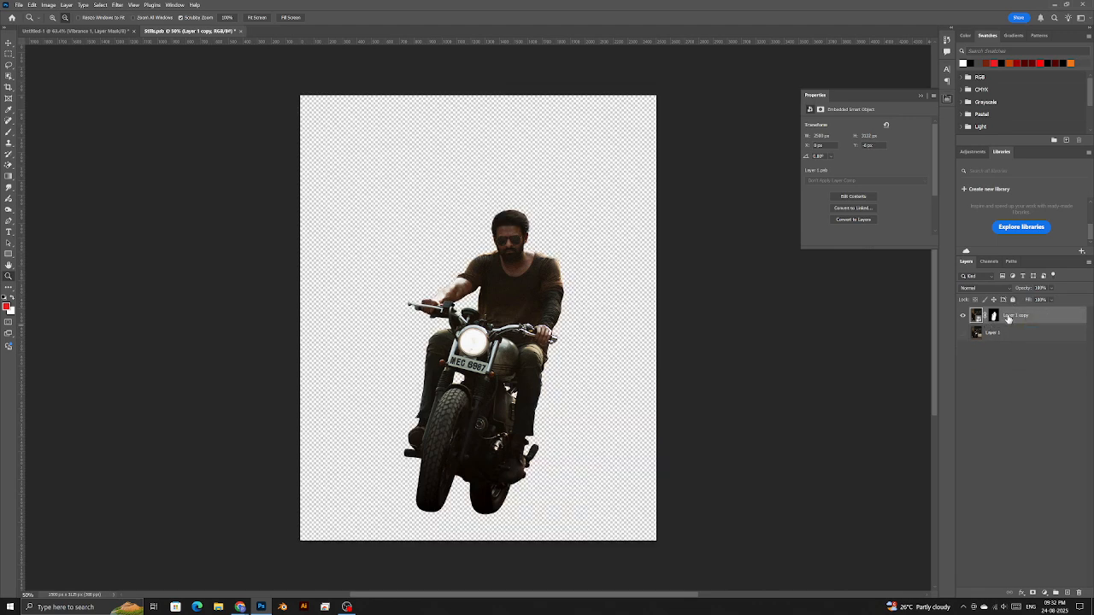
pyautogui.press('b')
# - Drag the rider into the desert document, then scale, centre and tilt him
pyautogui.moveTo(1038, 316); pyautogui.dragTo(444, 430)
pyautogui.hotkey('ctrl', 't')
pyautogui.moveTo(651, 422); pyautogui.dragTo(529, 428)
pyautogui.moveTo(435, 472); pyautogui.dragTo(485, 408)
pyautogui.moveTo(585, 357)
pyautogui.mouseDown()
pyautogui.moveTo(592, 323)
pyautogui.moveTo(577, 343)
pyautogui.mouseUp()
pyautogui.moveTo(533, 372); pyautogui.dragTo(526, 368)
pyautogui.press('Return')
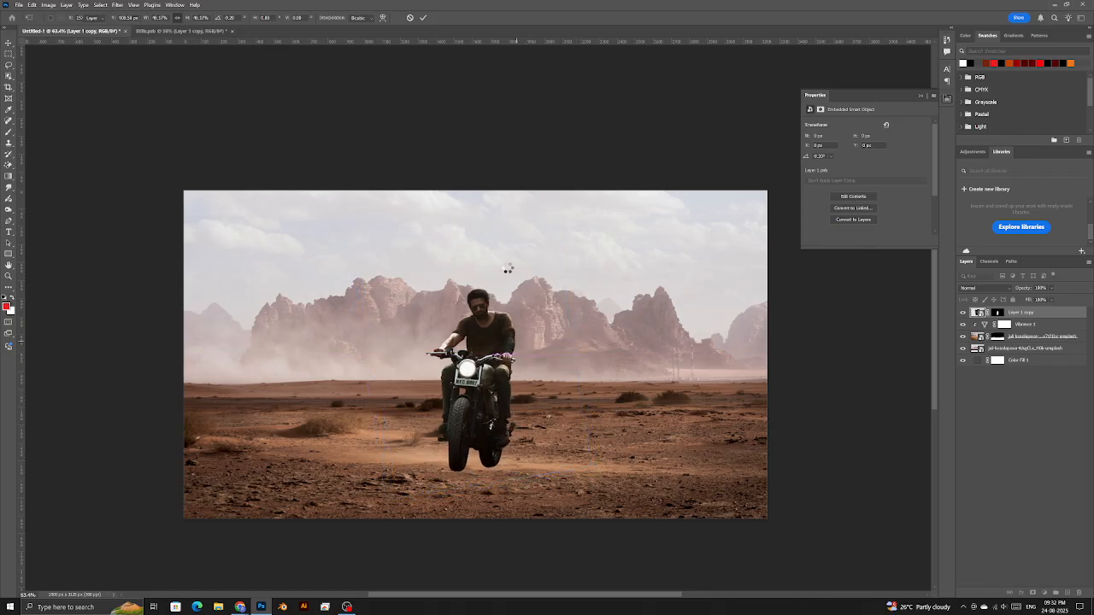
# - Skew the top edge of the rider layer with a free transform and commit it
pyautogui.hotkey('ctrl', 't')
pyautogui.moveTo(589, 212); pyautogui.dragTo(581, 220)
pyautogui.press('Return')
pyautogui.hotkey('alt', 'Tab')
pyautogui.press('ctrl')
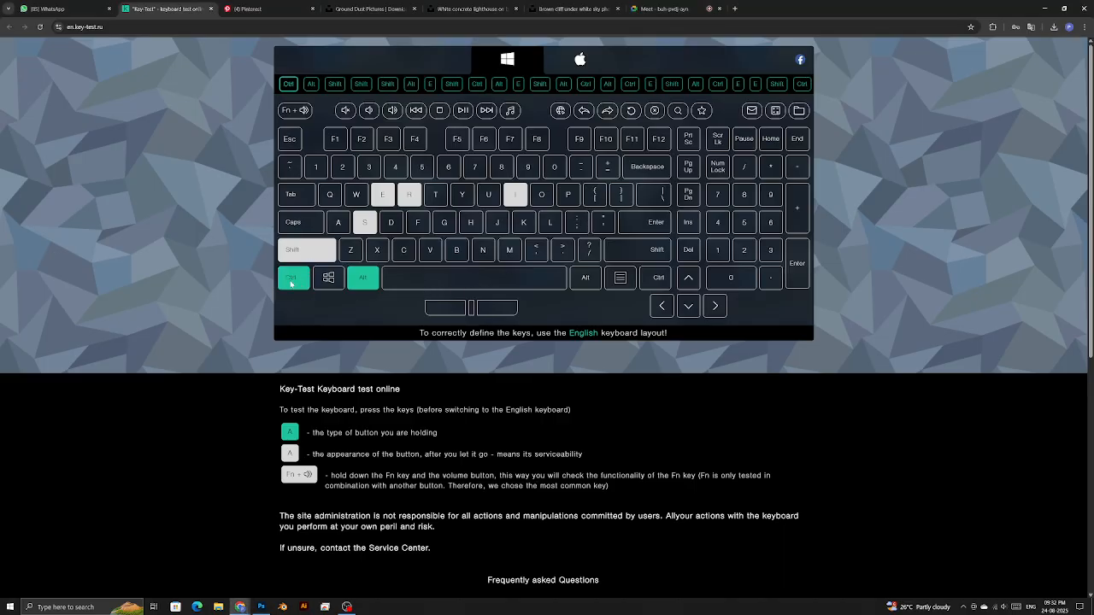
pyautogui.hotkey('alt', 'Tab')
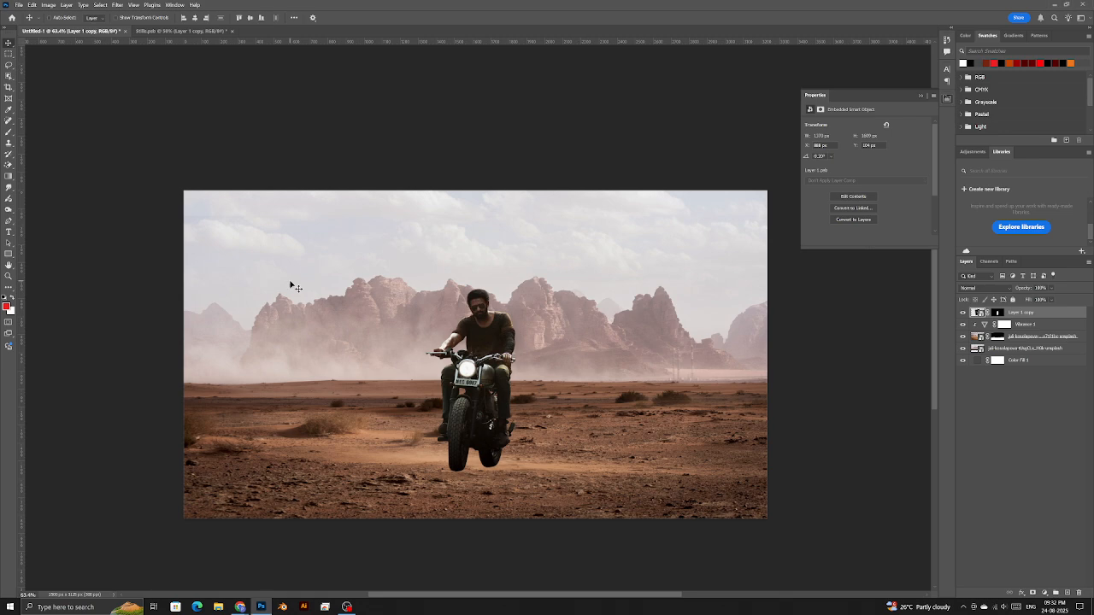
pyautogui.press('ctrl')
# - Undo the trial corner distortions and rotate the rider about 0.2°
pyautogui.hotkey('ctrl', 't')
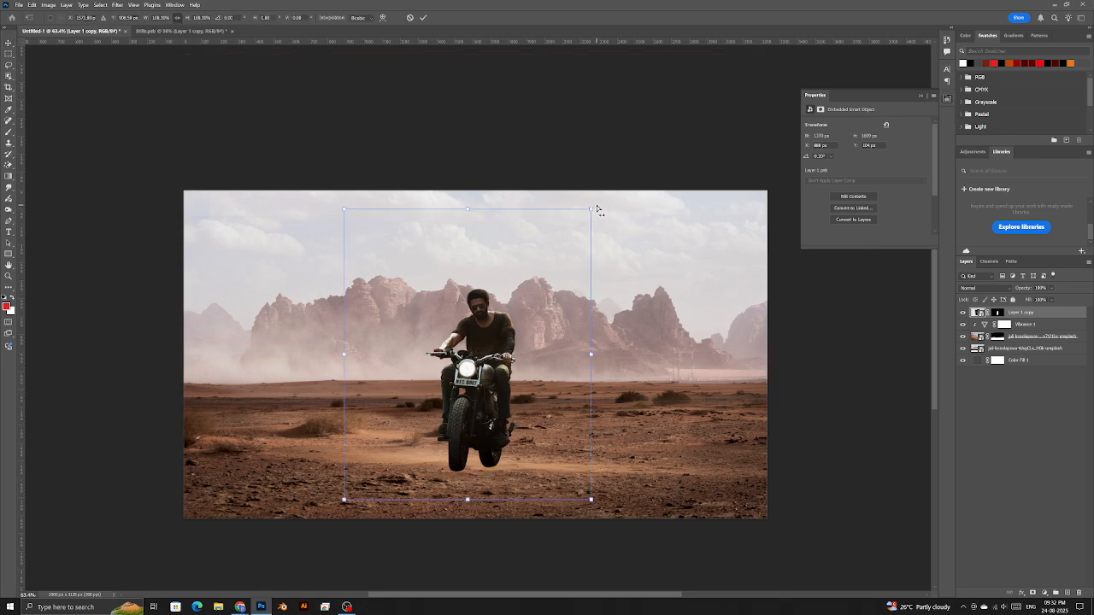
pyautogui.moveTo(589, 213)
pyautogui.mouseDown()
pyautogui.moveTo(561, 266)
pyautogui.moveTo(576, 197)
pyautogui.moveTo(554, 257)
pyautogui.moveTo(561, 225)
pyautogui.moveTo(593, 212)
pyautogui.moveTo(596, 220)
pyautogui.mouseUp()
pyautogui.hotkey('ctrl', 'z')
pyautogui.moveTo(345, 211); pyautogui.dragTo(335, 218)
pyautogui.hotkey('ctrl', 'z')
pyautogui.hotkey('ctrl', 'z')
pyautogui.moveTo(592, 212); pyautogui.dragTo(590, 209)
pyautogui.press('Return')
# - Fit the whole image on screen and close the Properties panel
pyautogui.press('z')
pyautogui.rightClick(484, 293)
pyautogui.click(494, 296)
pyautogui.click(921, 96)
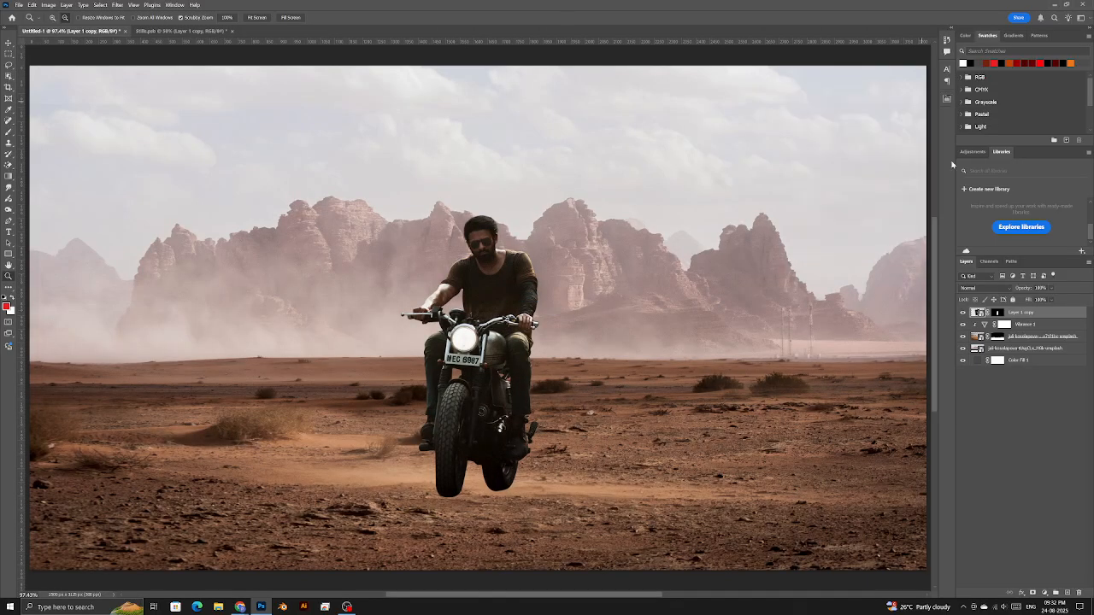
pyautogui.click(1044, 593)
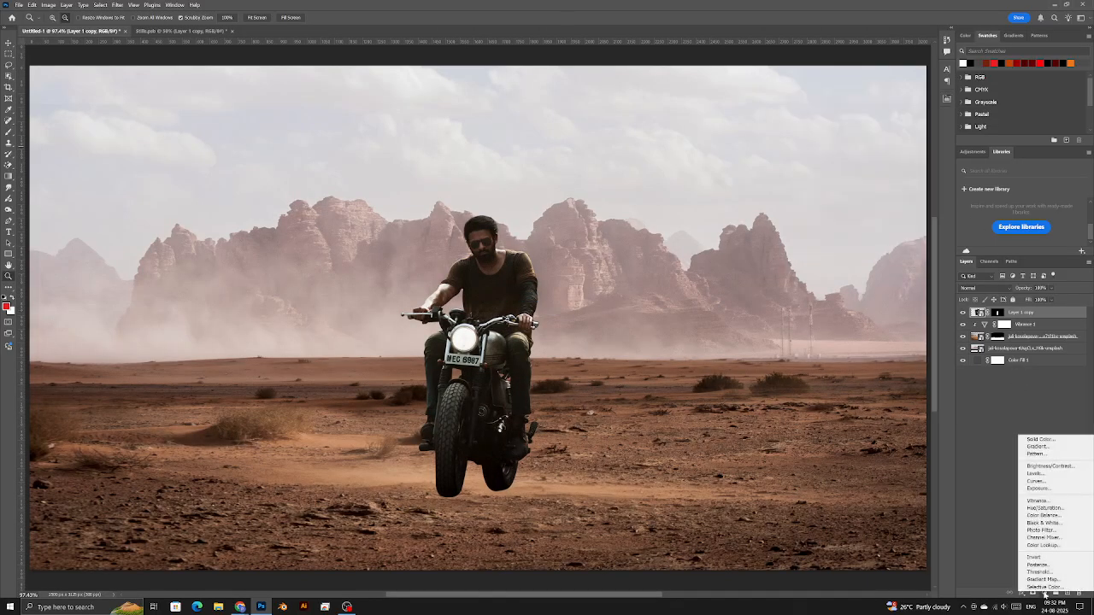
# - Add Curves 1 clipped to Layer 1 copy and lift its curve to brighten the rider
pyautogui.click(1042, 481)
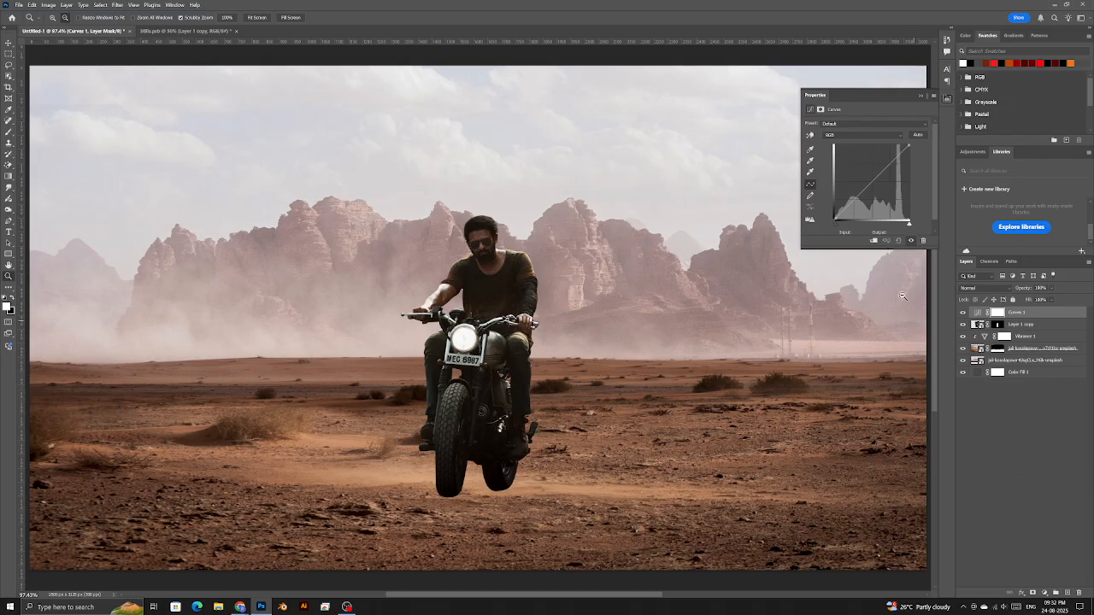
pyautogui.click(874, 242)
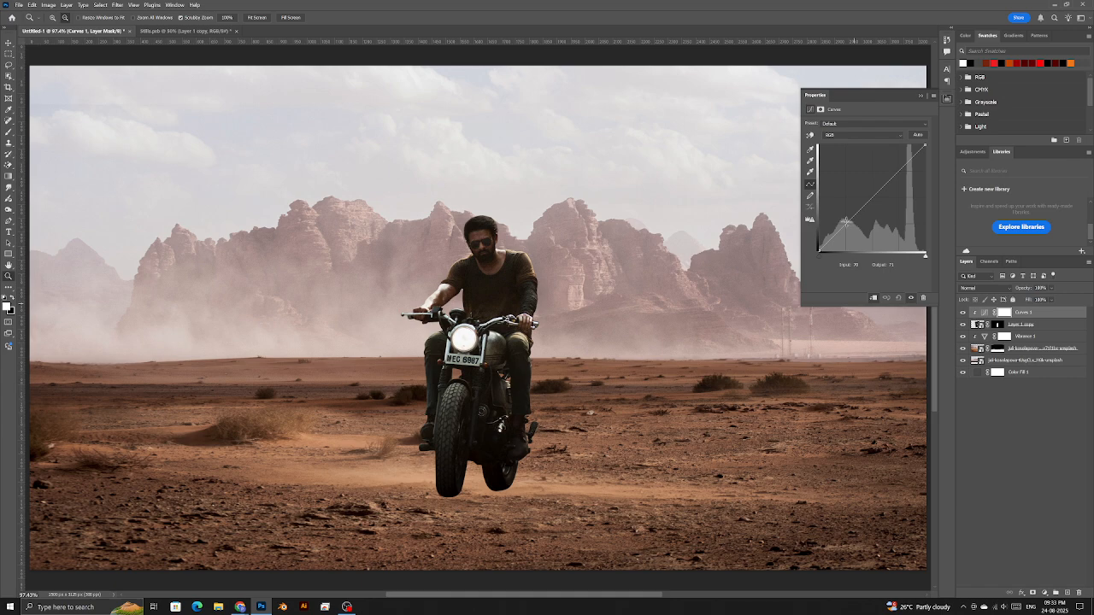
pyautogui.moveTo(842, 229); pyautogui.dragTo(835, 225)
pyautogui.moveTo(860, 191); pyautogui.dragTo(845, 208)
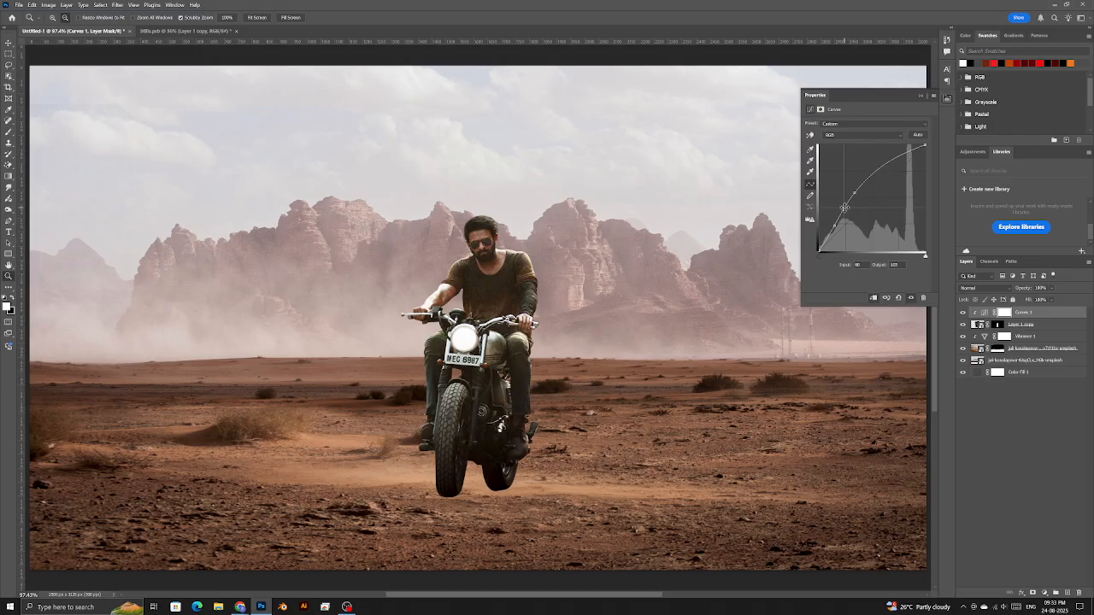
pyautogui.click(979, 327)
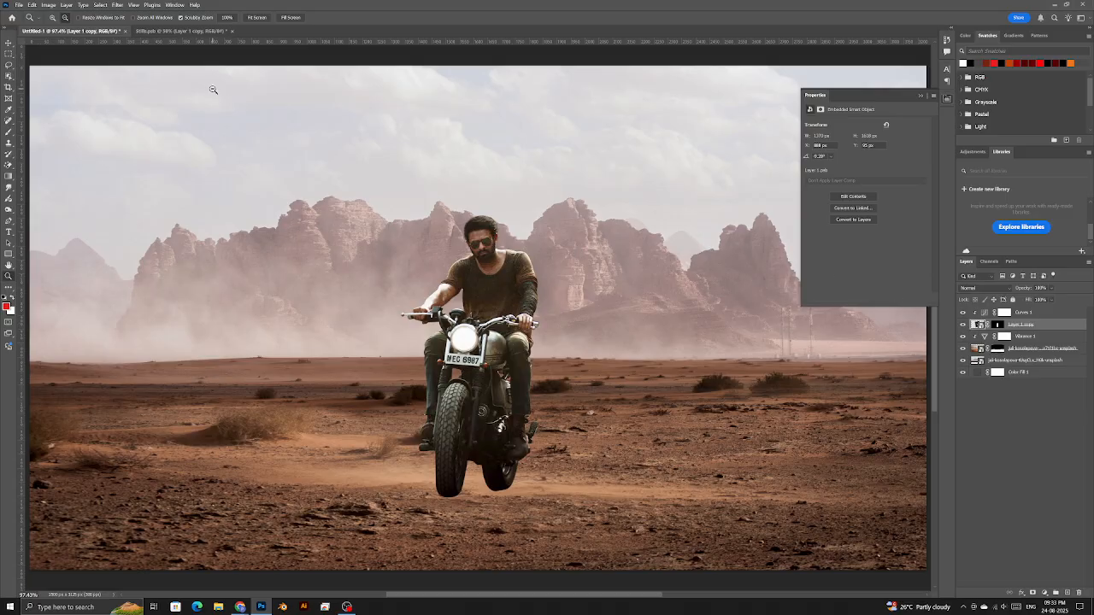
# - Apply the Camera Raw Filter to the rider with Contrast lowered to -39
pyautogui.click(117, 5)
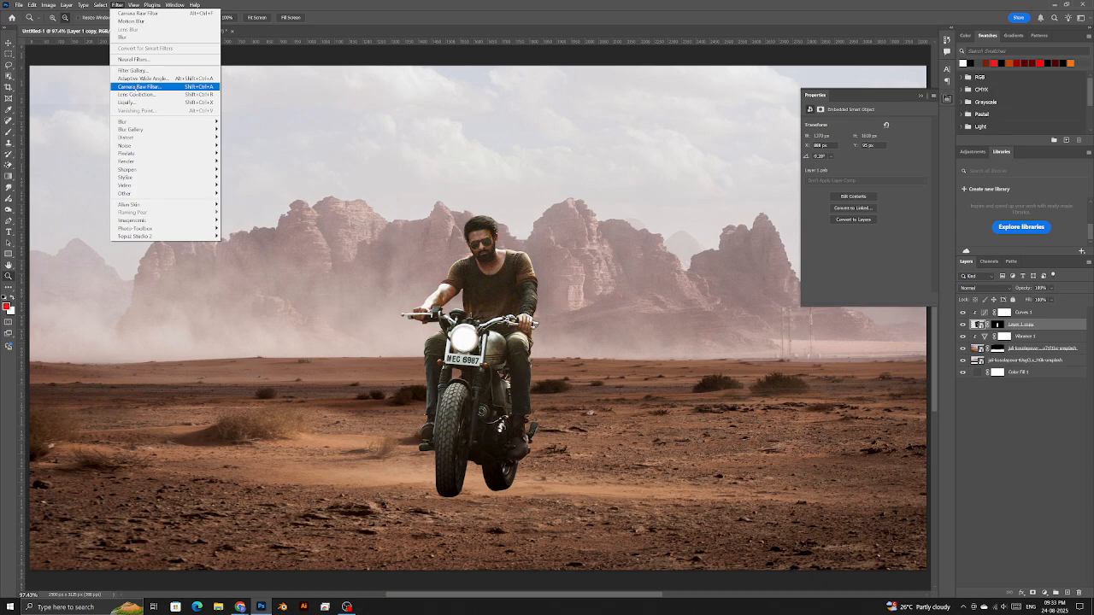
pyautogui.click(132, 86)
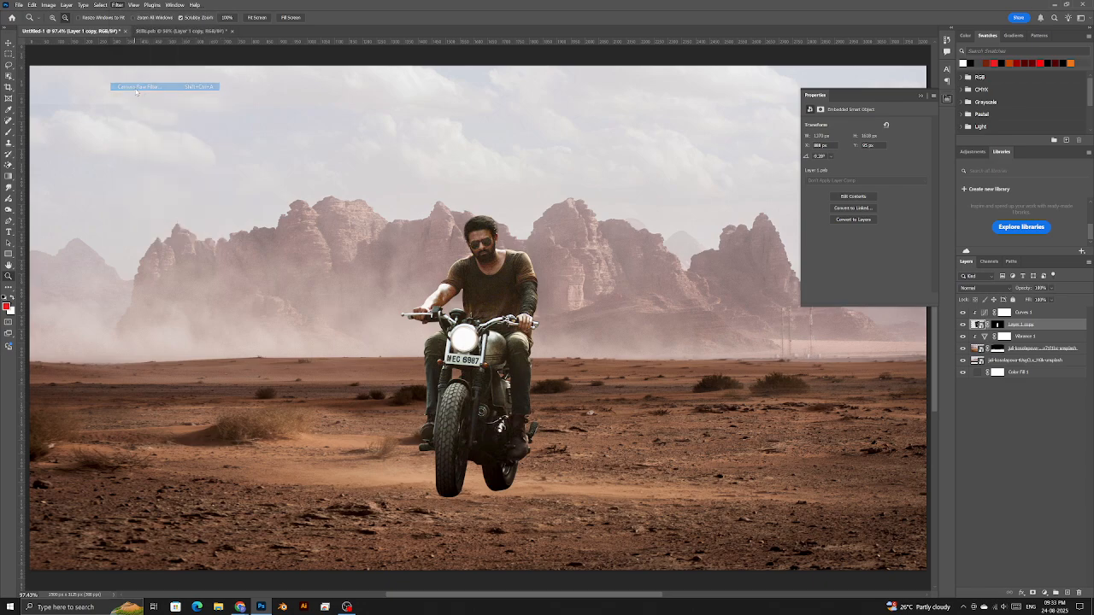
pyautogui.scroll(2, 472, 213)
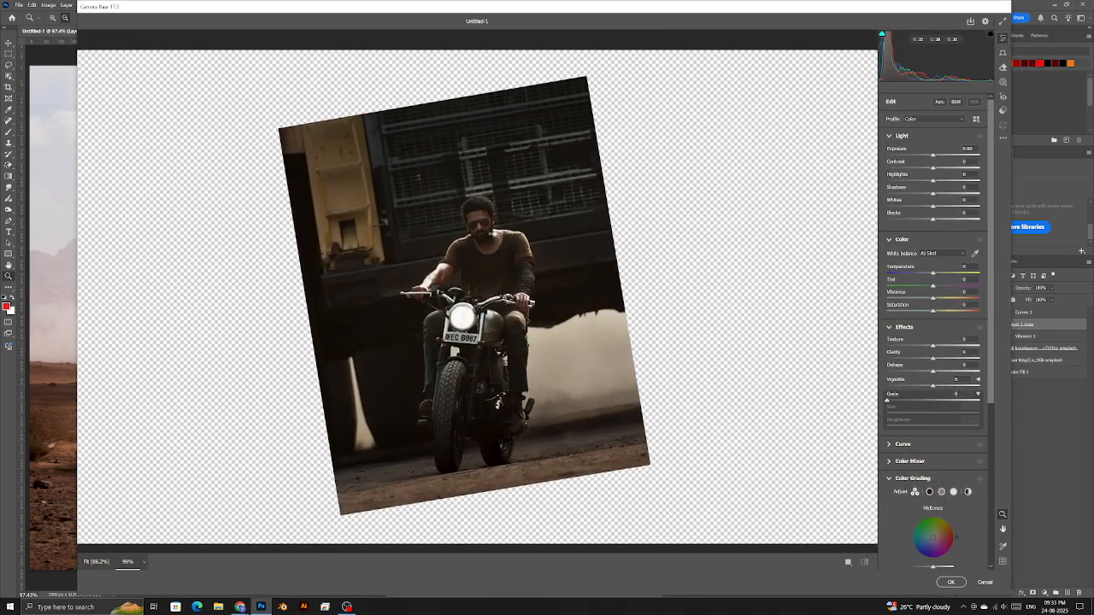
pyautogui.moveTo(933, 168)
pyautogui.mouseDown()
pyautogui.moveTo(943, 169)
pyautogui.moveTo(916, 169)
pyautogui.mouseUp()
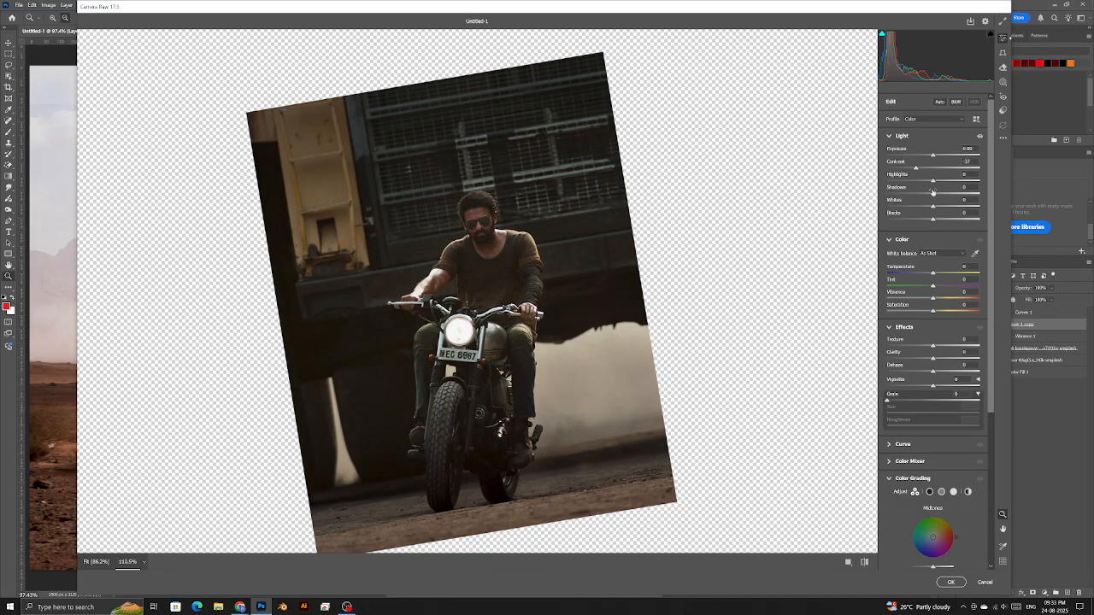
pyautogui.scroll(5, 482, 230)
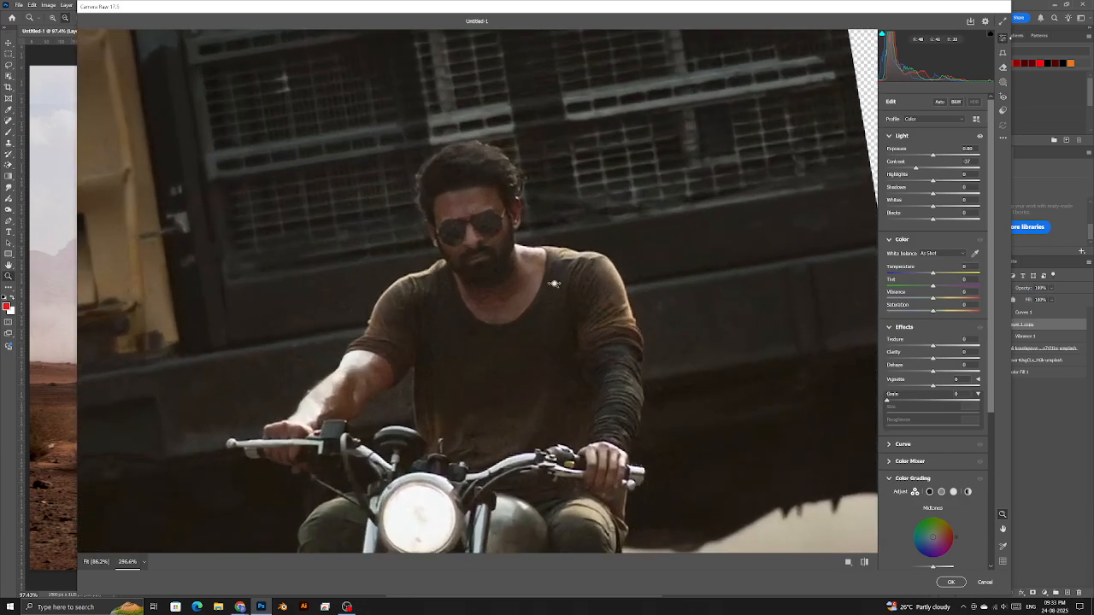
pyautogui.scroll(-2, 920, 419)
pyautogui.scroll(-4, 919, 419)
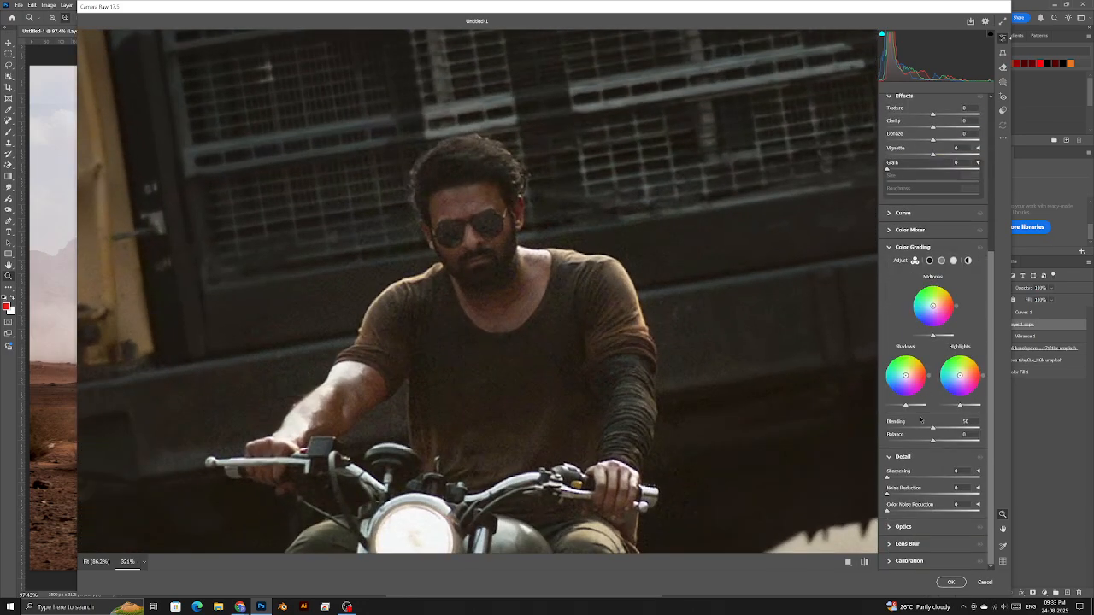
# - Set Noise Reduction to 40 with detail 11 and Color Noise Reduction to 42
pyautogui.moveTo(903, 495); pyautogui.dragTo(911, 495)
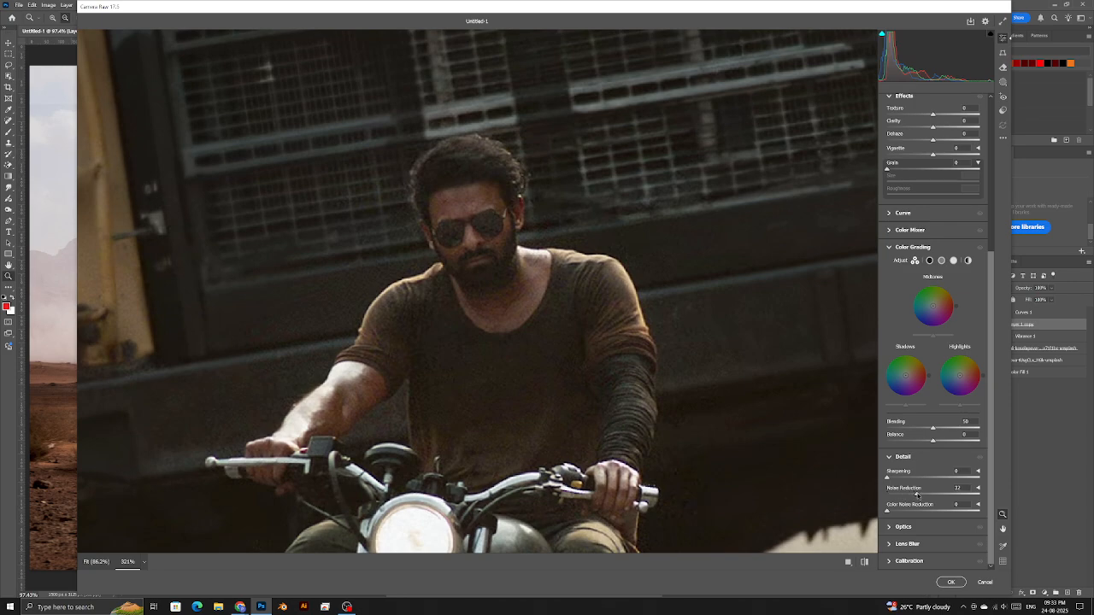
pyautogui.click(979, 488)
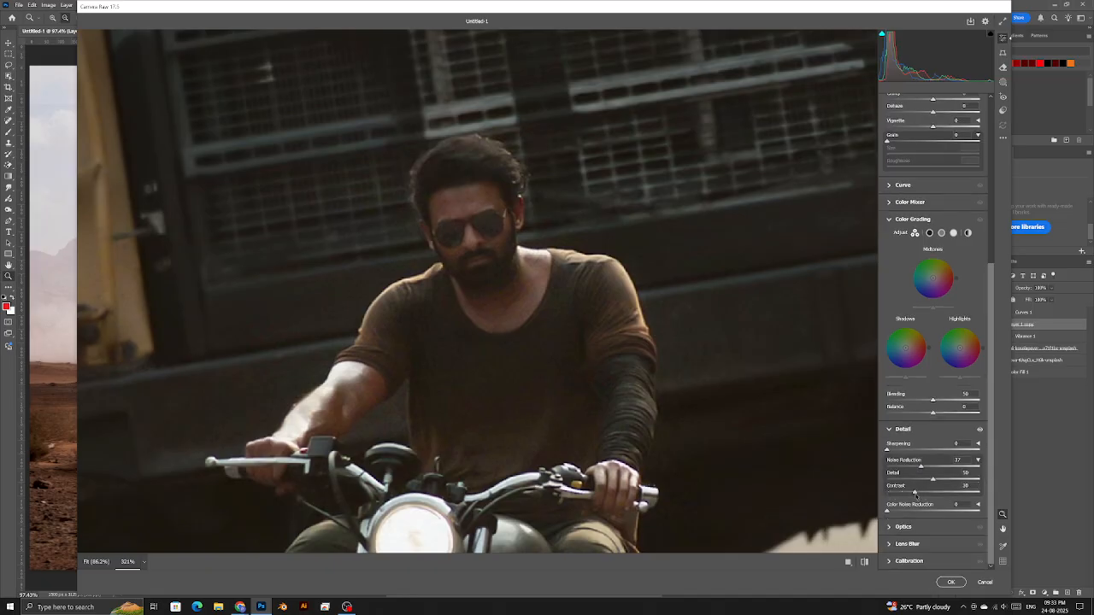
pyautogui.moveTo(931, 481)
pyautogui.mouseDown()
pyautogui.moveTo(897, 480)
pyautogui.moveTo(951, 481)
pyautogui.mouseUp()
pyautogui.moveTo(914, 470); pyautogui.dragTo(925, 470)
pyautogui.moveTo(491, 266); pyautogui.dragTo(528, 278)
pyautogui.click(864, 562)
pyautogui.click(864, 562)
pyautogui.click(864, 562)
pyautogui.click(864, 563)
pyautogui.moveTo(513, 309); pyautogui.dragTo(410, 309)
pyautogui.moveTo(485, 215); pyautogui.dragTo(594, 349)
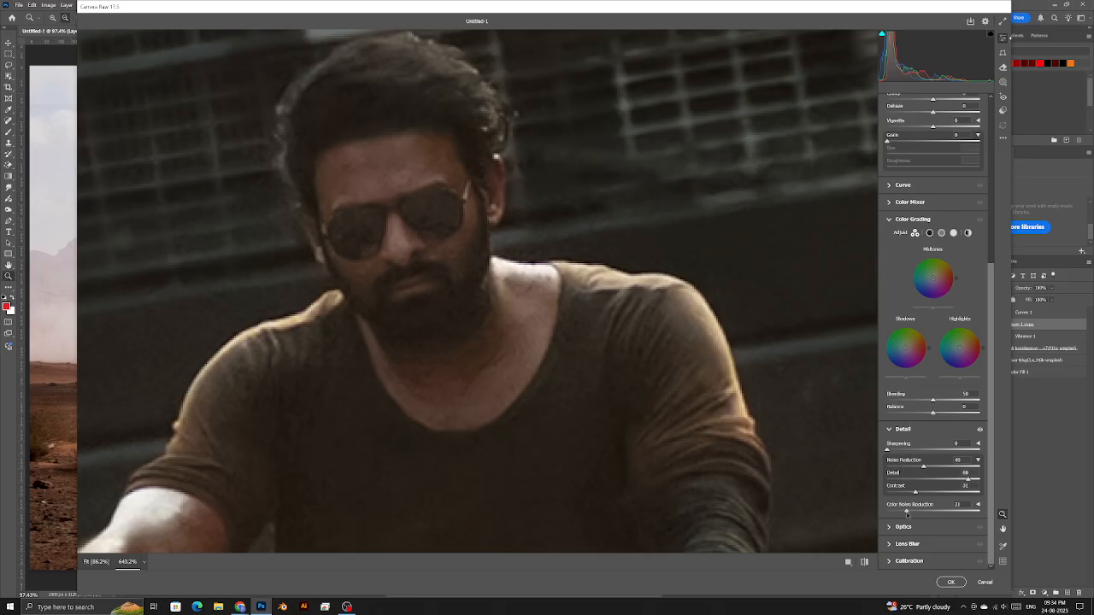
pyautogui.moveTo(922, 514); pyautogui.dragTo(898, 513)
pyautogui.moveTo(910, 513)
pyautogui.mouseDown()
pyautogui.moveTo(865, 515)
pyautogui.moveTo(925, 518)
pyautogui.mouseUp()
# - Boost the Color Mixer Oranges saturation to +44
pyautogui.click(932, 206)
pyautogui.click(914, 244)
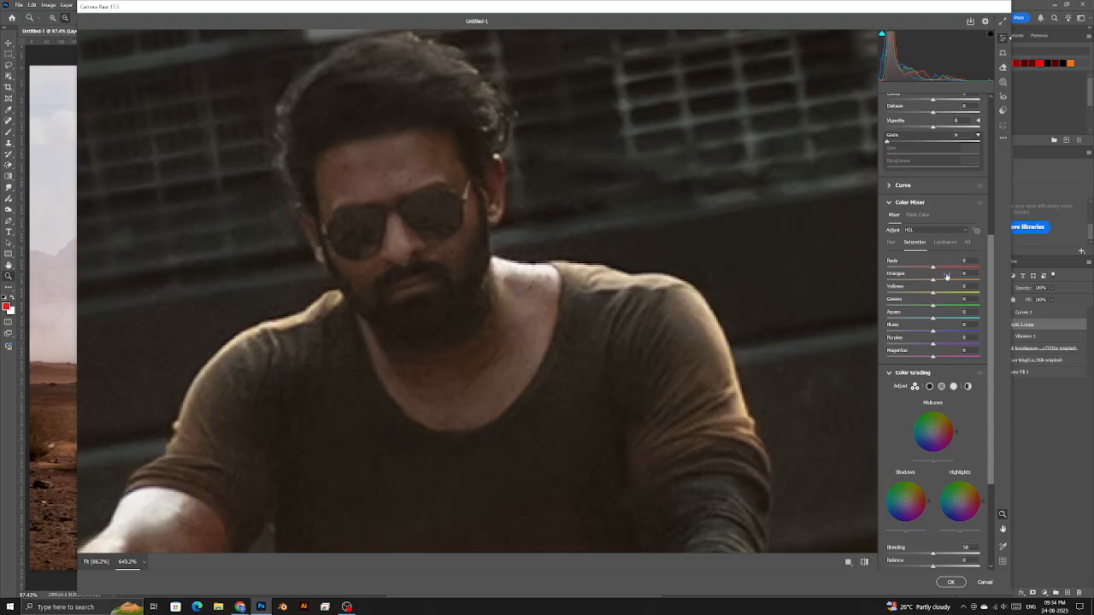
pyautogui.moveTo(944, 281)
pyautogui.mouseDown()
pyautogui.moveTo(960, 268)
pyautogui.moveTo(934, 296)
pyautogui.mouseUp()
pyautogui.click(980, 204)
pyautogui.click(981, 203)
pyautogui.click(981, 204)
pyautogui.click(981, 204)
# - Raise Reds luminance to +28 and Yellows luminance to +23, then apply the filter
pyautogui.click(945, 243)
pyautogui.moveTo(933, 267); pyautogui.dragTo(946, 268)
pyautogui.click(944, 294)
pyautogui.click(891, 243)
pyautogui.click(950, 583)
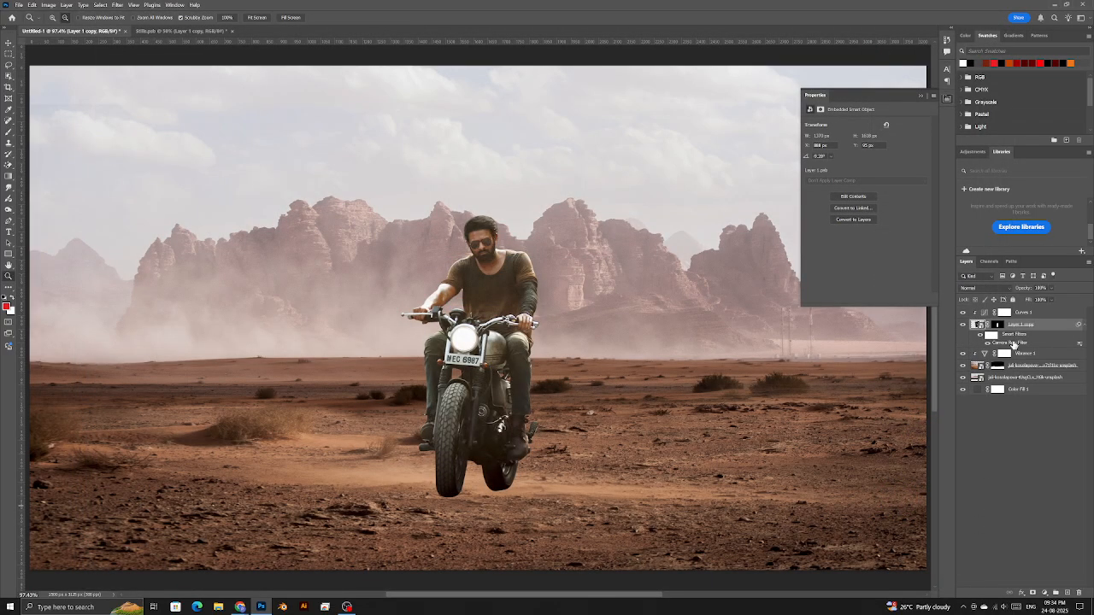
# - Fit the composite on screen and select the Curves 1 layer
pyautogui.moveTo(607, 363); pyautogui.dragTo(613, 362)
pyautogui.rightClick(594, 351)
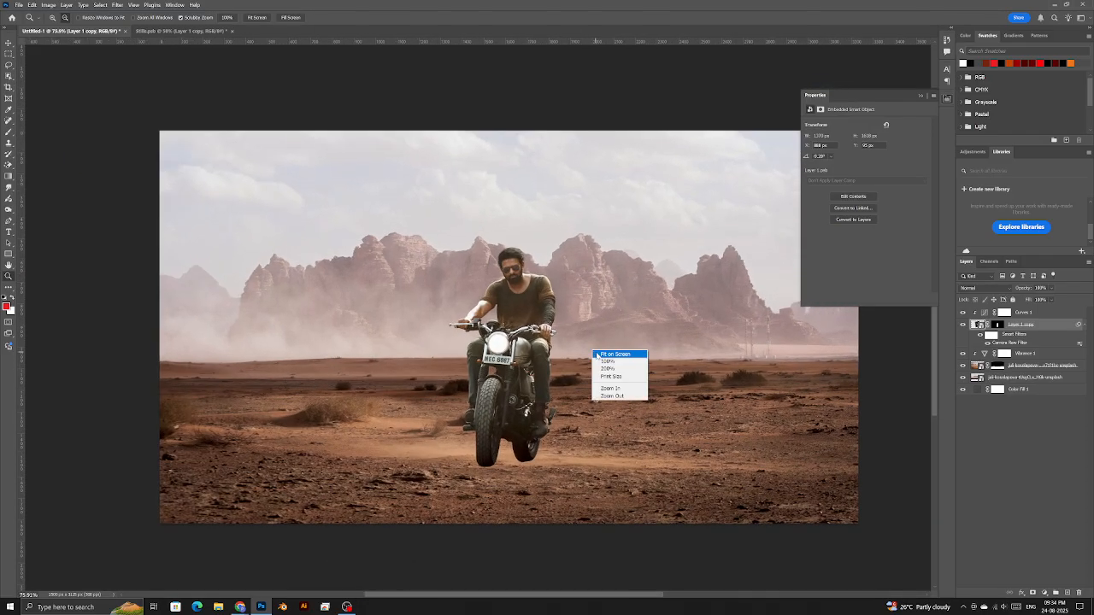
pyautogui.click(605, 354)
pyautogui.click(1032, 313)
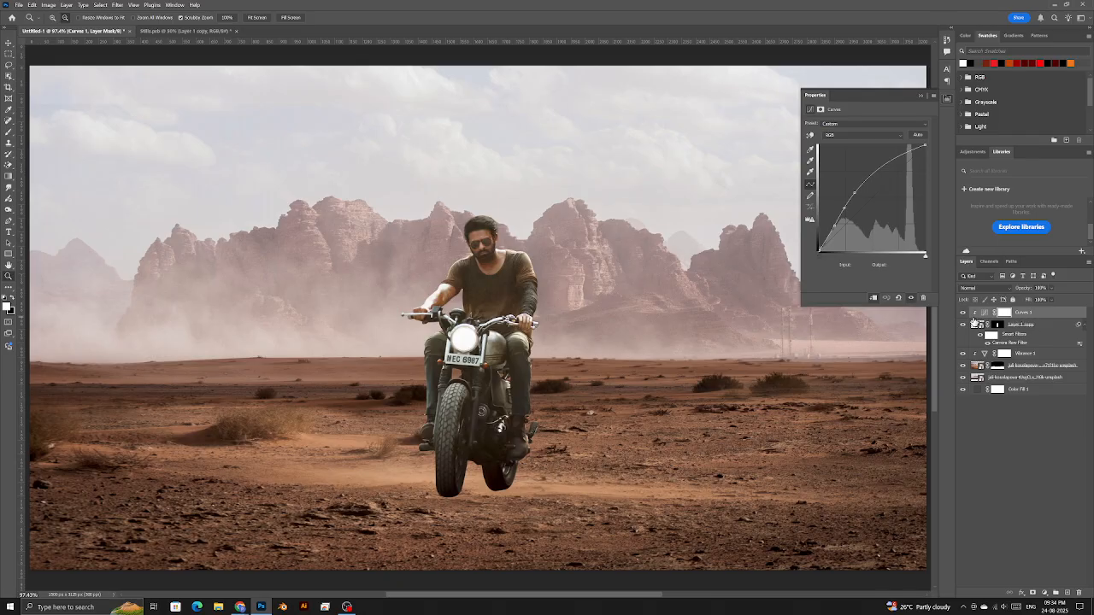
pyautogui.click(1045, 592)
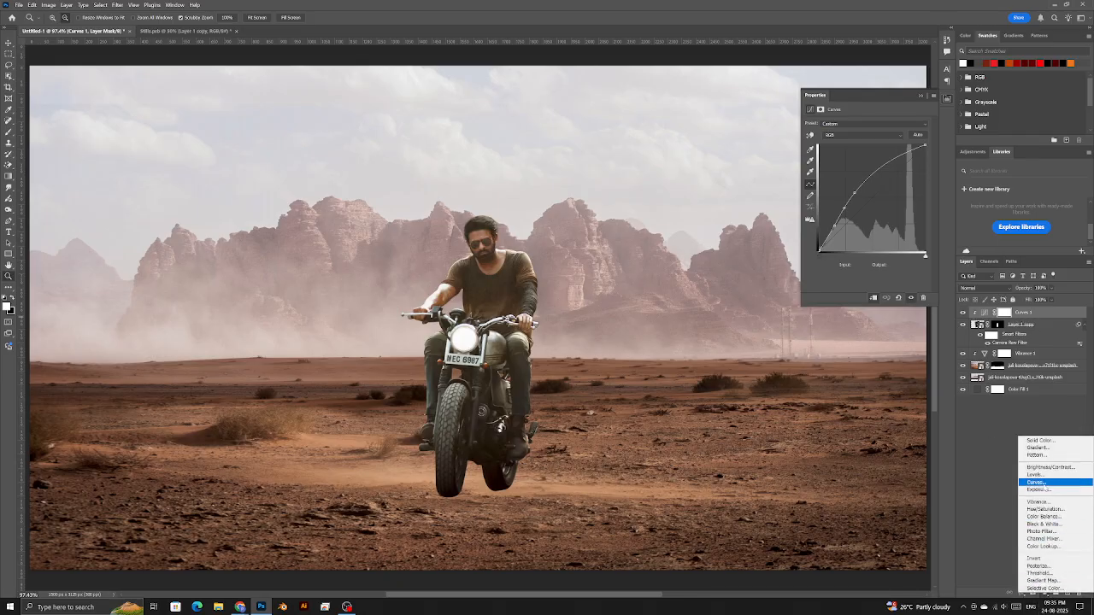
# - Add Curves 2 clipped to the rider, pulling the top point down to output 59
pyautogui.click(1044, 484)
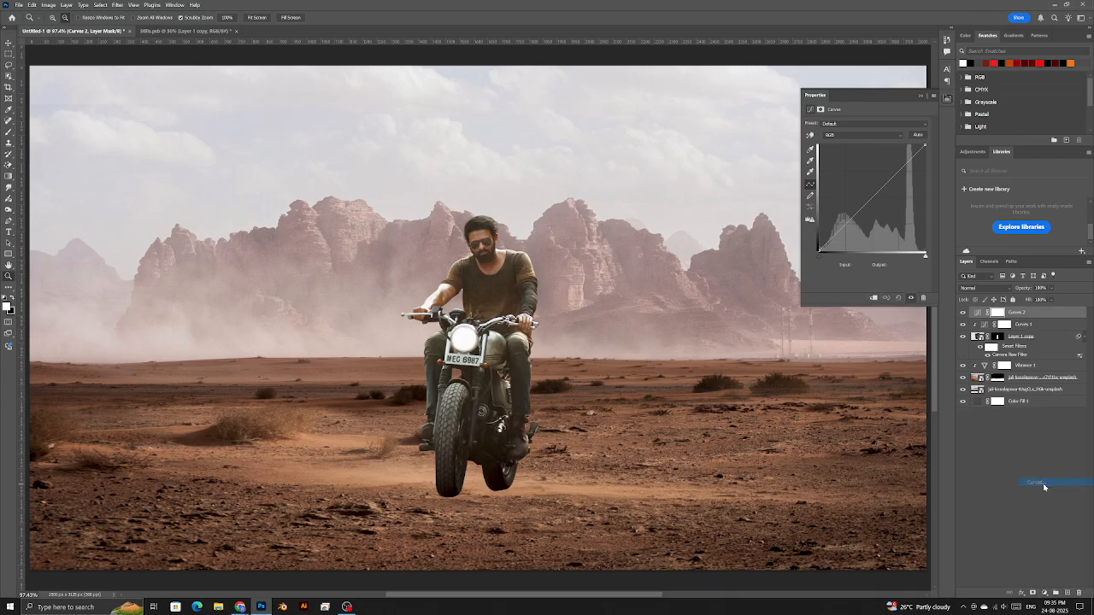
pyautogui.click(873, 298)
pyautogui.moveTo(926, 145); pyautogui.dragTo(965, 230)
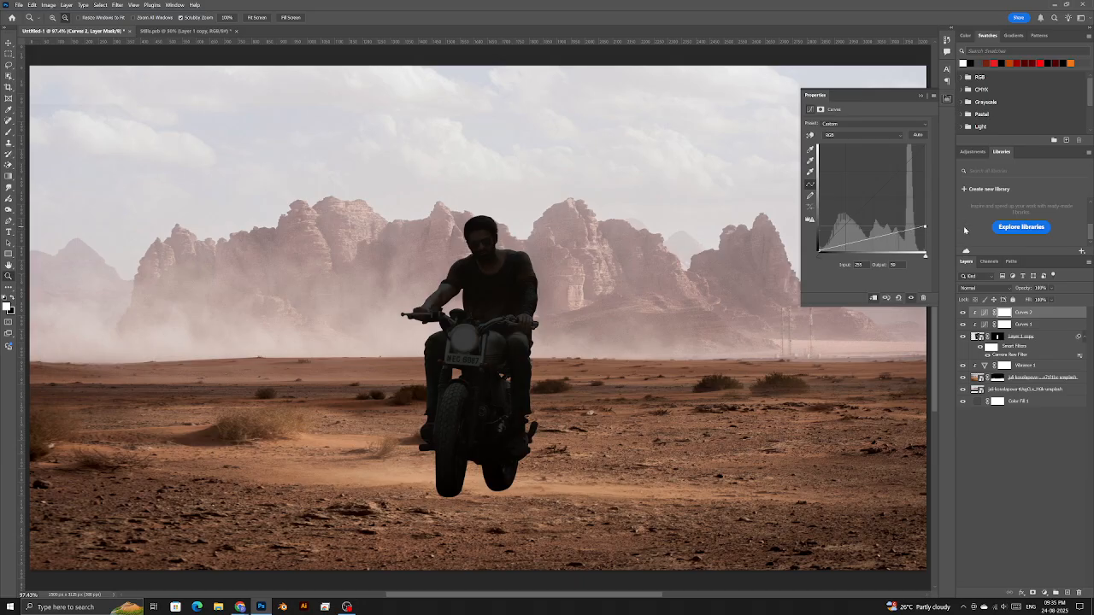
pyautogui.hotkey('alt', 'Tab')
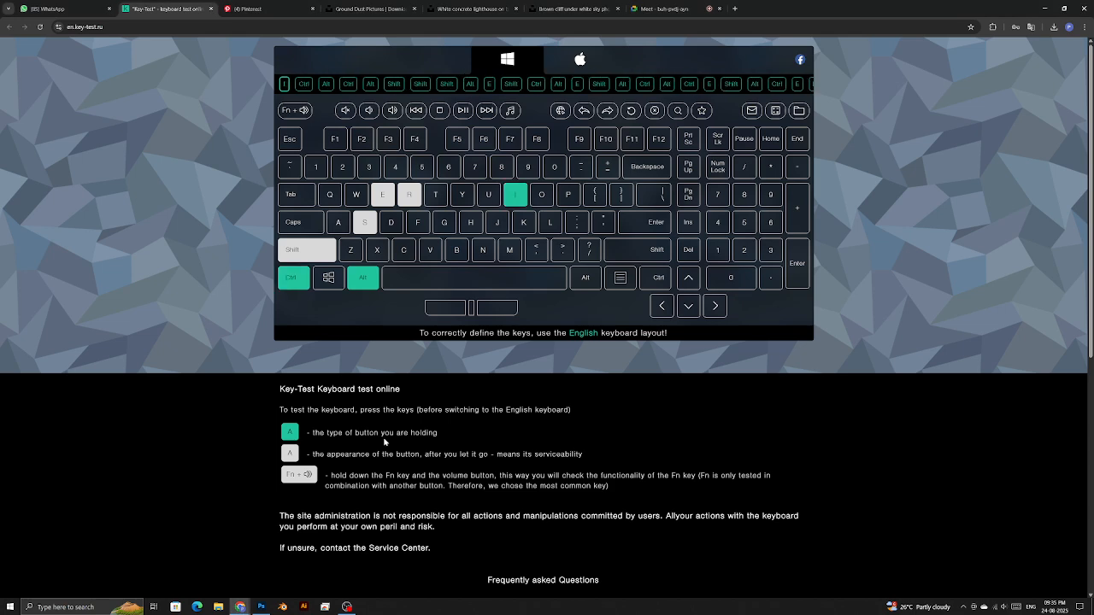
pyautogui.hotkey('alt', 'Tab')
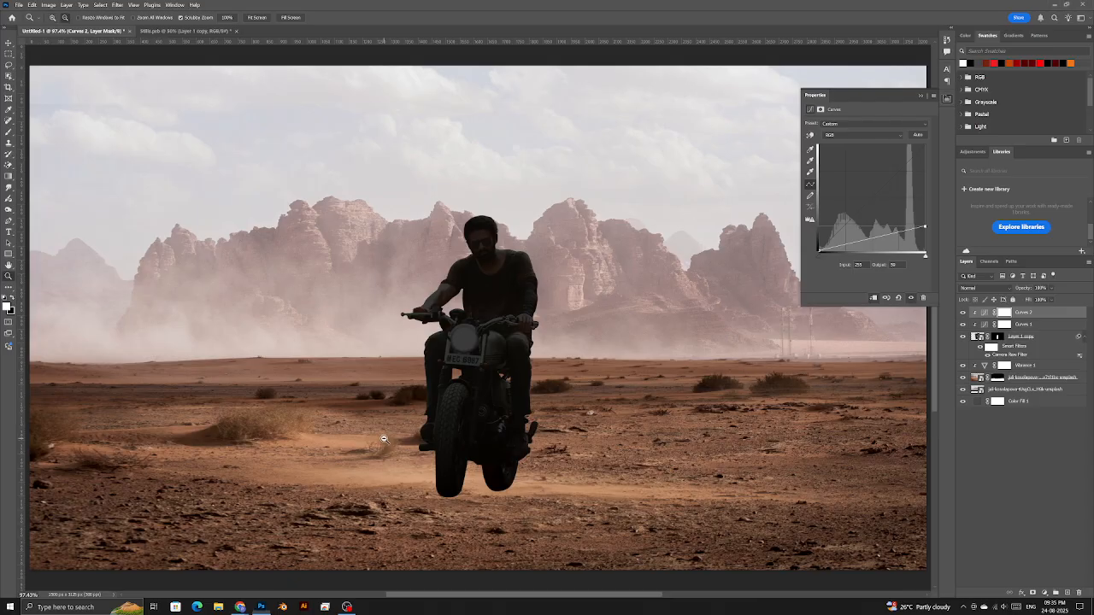
# - Invert the Curves 2 mask to black and shrink the painting brush
pyautogui.hotkey('ctrl', 'i')
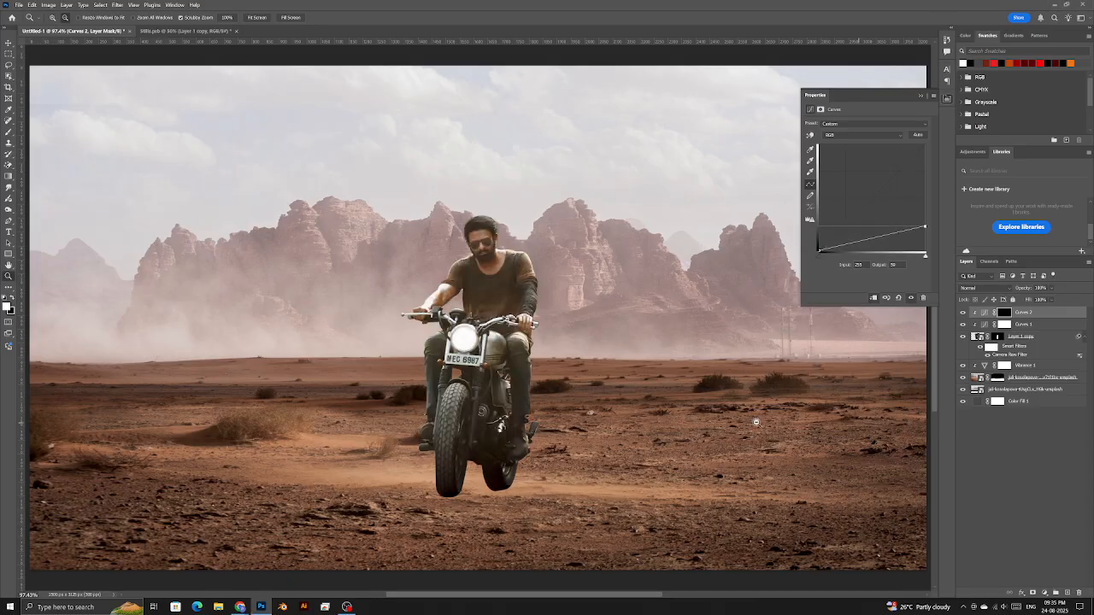
pyautogui.press('b')
pyautogui.moveTo(493, 460)
pyautogui.mouseDown()
pyautogui.moveTo(560, 476)
pyautogui.moveTo(502, 453)
pyautogui.mouseUp()
pyautogui.scroll(4, 519, 500)
pyautogui.scroll(-2, 477, 464)
pyautogui.scroll(4, 343, 397)
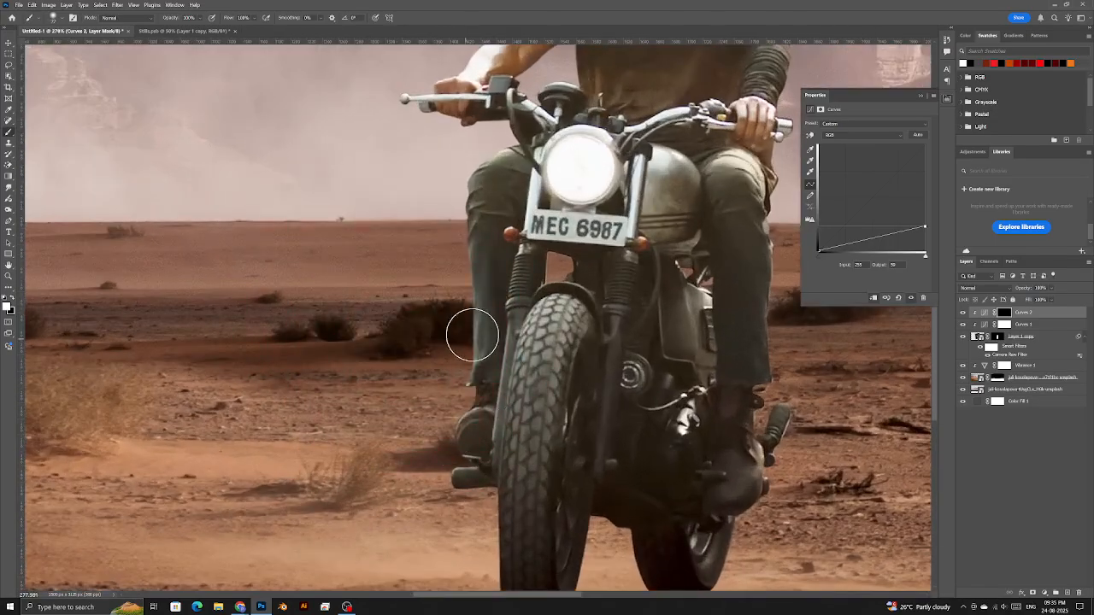
pyautogui.moveTo(214, 246); pyautogui.dragTo(203, 257)
# - Add a new layer and sketch red arrows toward the ground, undoing the attempts
pyautogui.click(1068, 594)
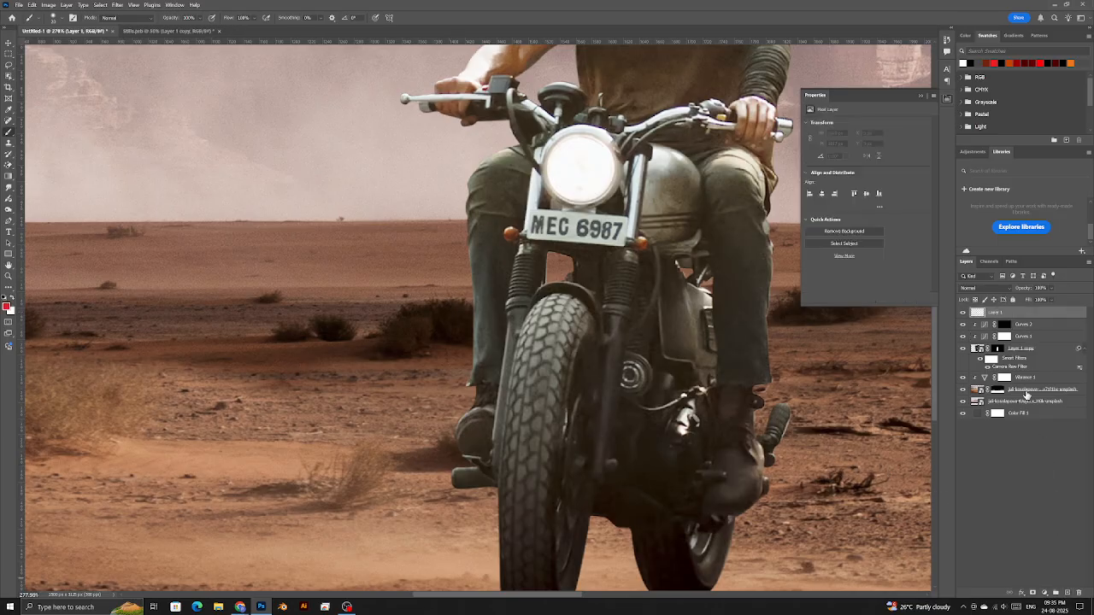
pyautogui.moveTo(443, 307)
pyautogui.mouseDown()
pyautogui.moveTo(213, 378)
pyautogui.moveTo(288, 394)
pyautogui.mouseUp()
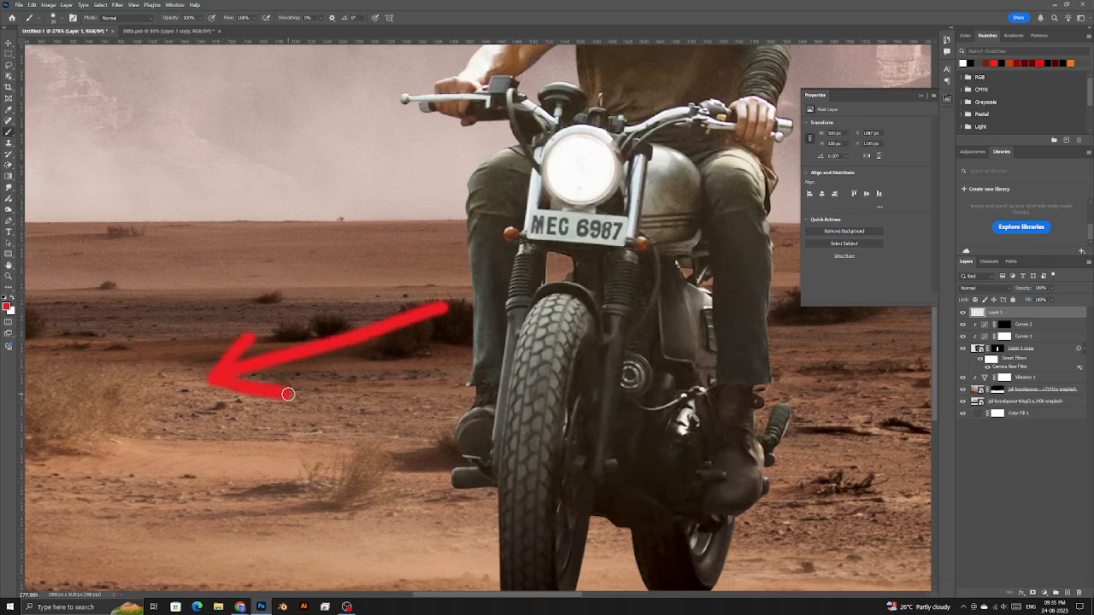
pyautogui.hotkey('ctrl', 'z')
pyautogui.hotkey('ctrl', 'z')
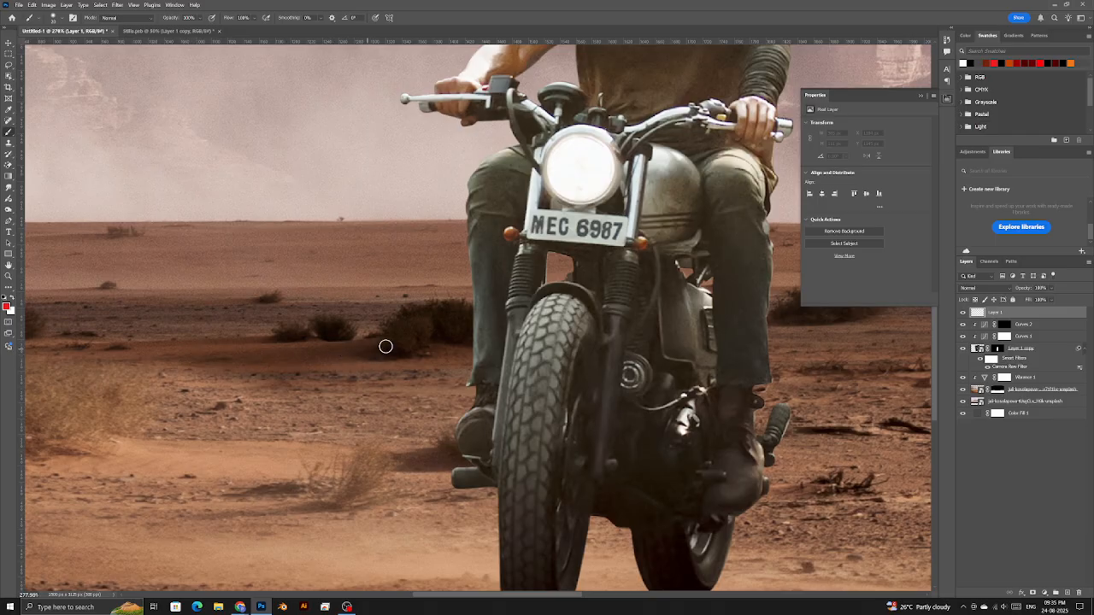
pyautogui.moveTo(446, 319); pyautogui.dragTo(342, 354)
pyautogui.moveTo(376, 316)
pyautogui.mouseDown()
pyautogui.moveTo(336, 354)
pyautogui.moveTo(405, 376)
pyautogui.mouseUp()
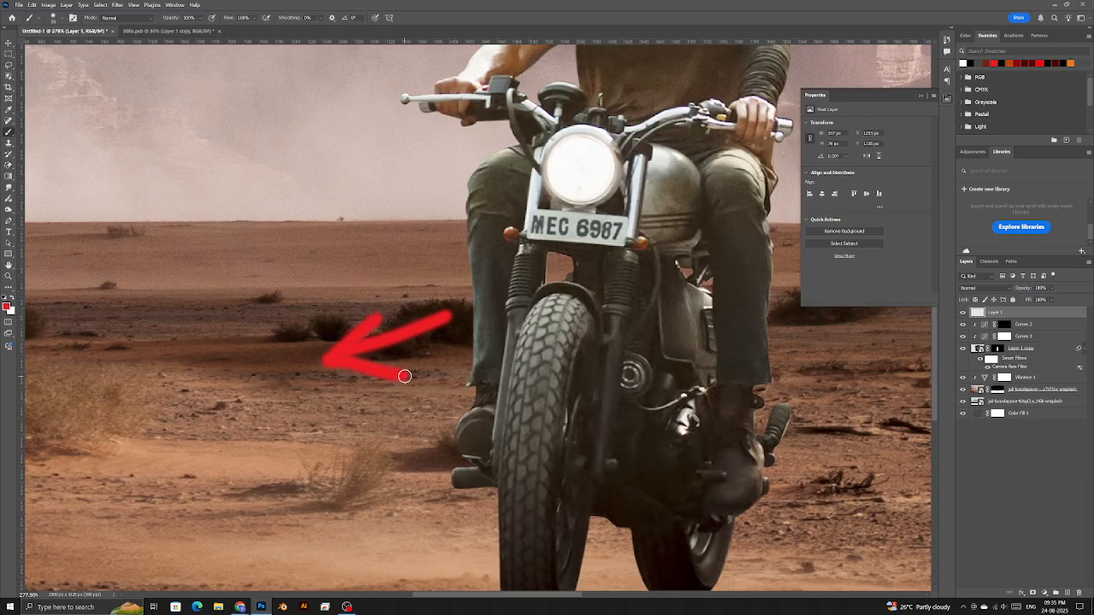
pyautogui.hotkey('ctrl', 'z')
pyautogui.hotkey('ctrl', 'z')
# - Paint a red arrow toward the bush shadows and target the Curves 2 mask
pyautogui.scroll(-5, 404, 376)
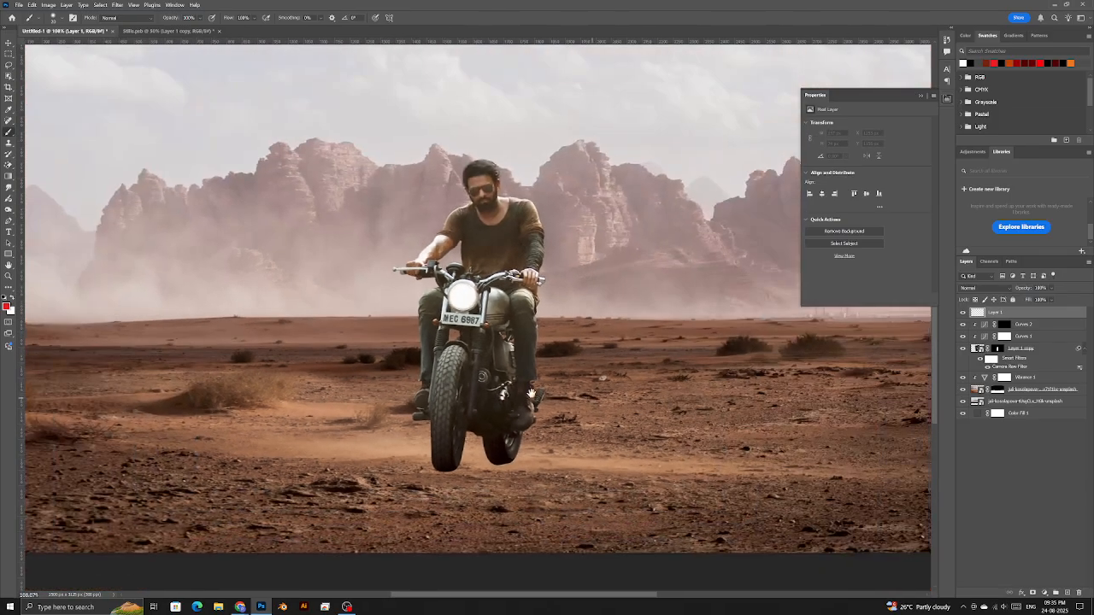
pyautogui.moveTo(714, 374); pyautogui.dragTo(483, 367)
pyautogui.scroll(4, 485, 350)
pyautogui.moveTo(567, 334); pyautogui.dragTo(417, 387)
pyautogui.moveTo(468, 348)
pyautogui.mouseDown()
pyautogui.moveTo(420, 384)
pyautogui.moveTo(542, 404)
pyautogui.mouseUp()
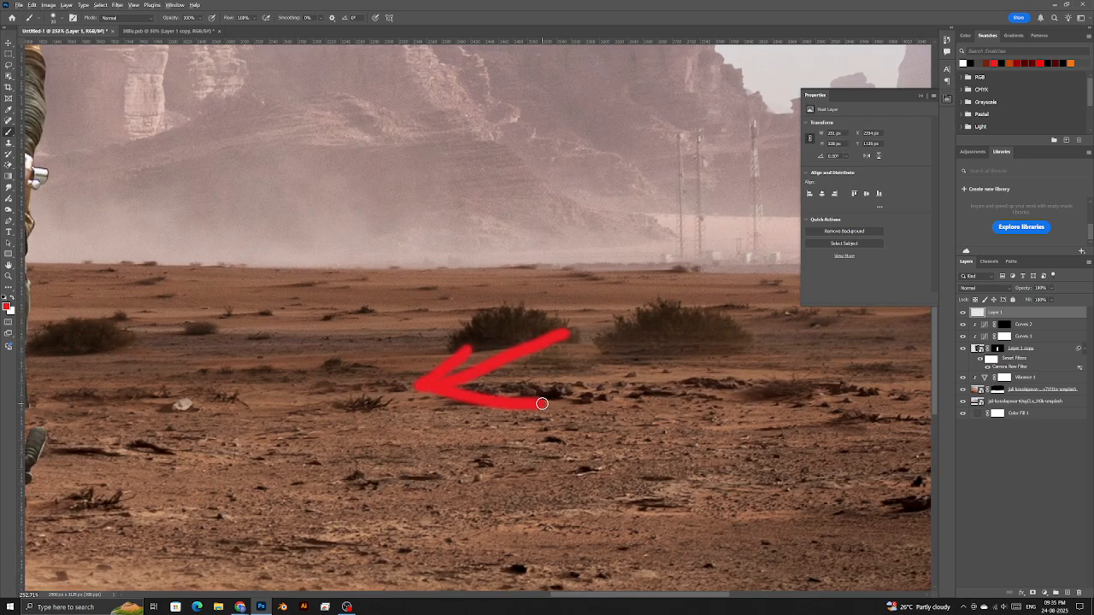
pyautogui.scroll(-5, 541, 403)
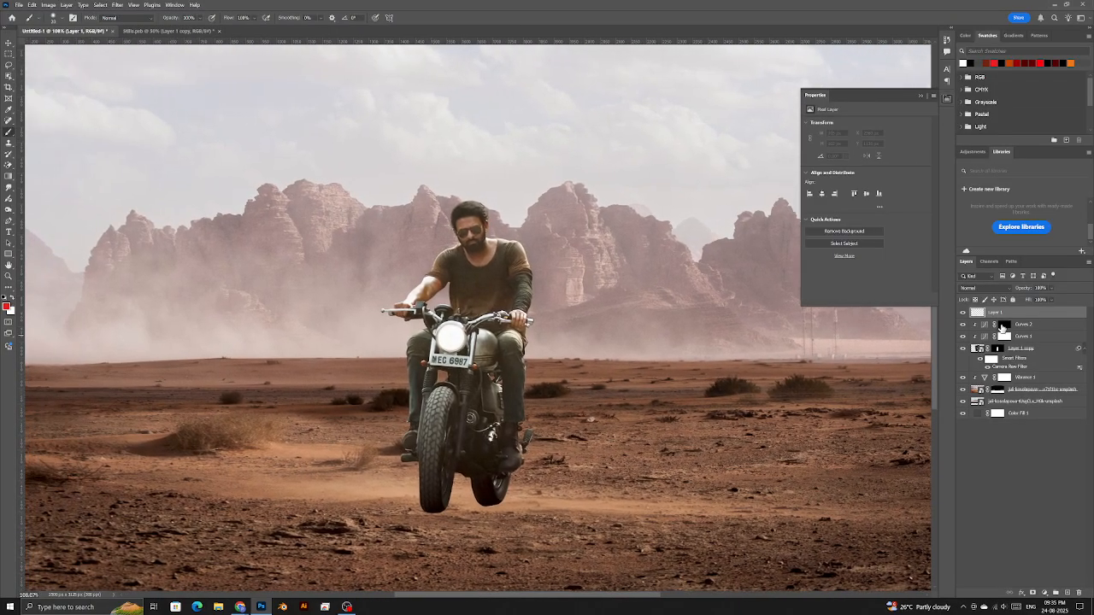
pyautogui.click(1004, 325)
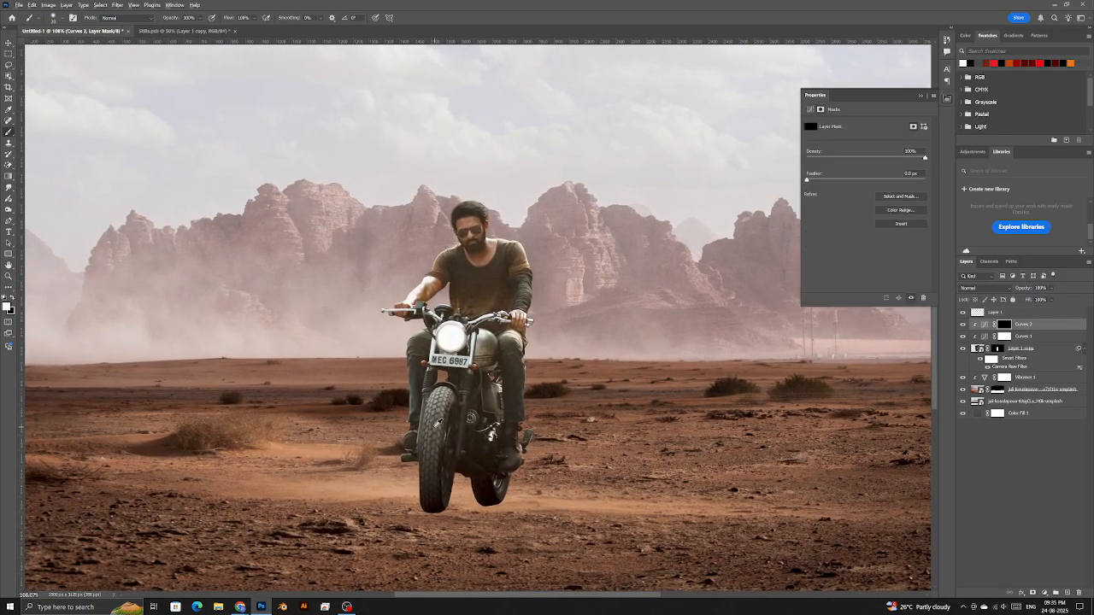
# - Paint the Curves 2 mask around the bike with a 17% flow, 55% opacity brush near 122 px
pyautogui.moveTo(542, 396)
pyautogui.mouseDown()
pyautogui.moveTo(505, 395)
pyautogui.moveTo(522, 376)
pyautogui.moveTo(509, 376)
pyautogui.mouseUp()
pyautogui.click(255, 18)
pyautogui.scroll(3, 439, 428)
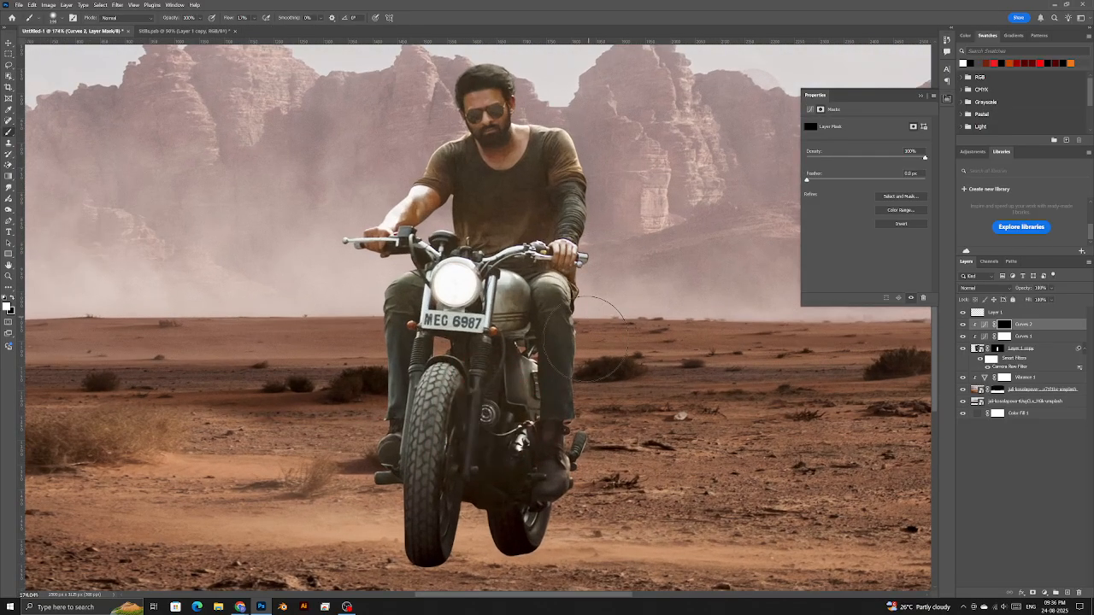
pyautogui.moveTo(593, 224); pyautogui.dragTo(578, 224)
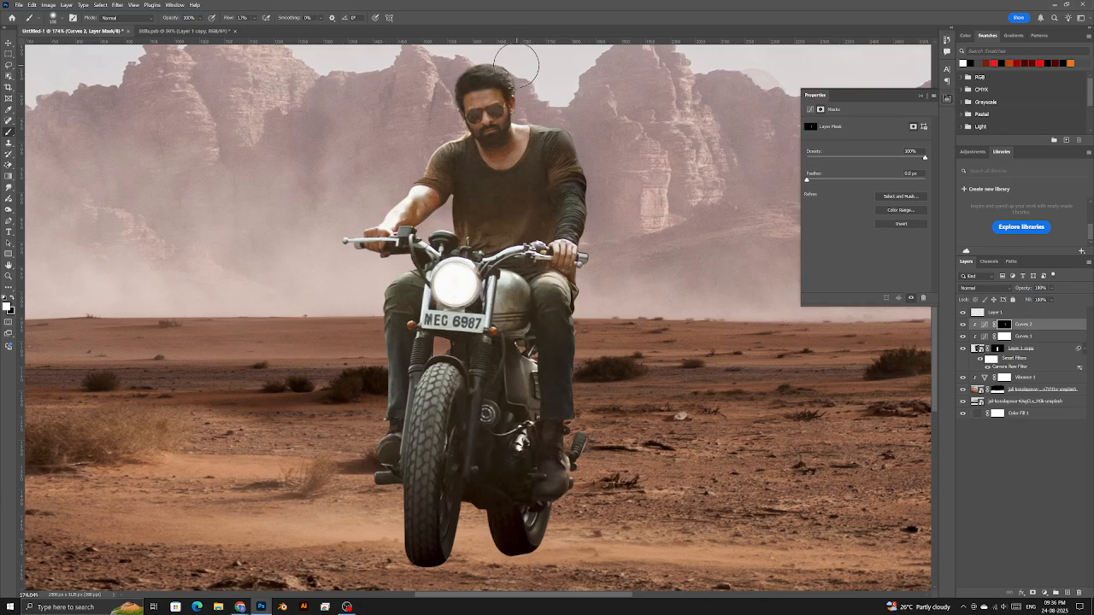
pyautogui.moveTo(529, 145); pyautogui.dragTo(517, 144)
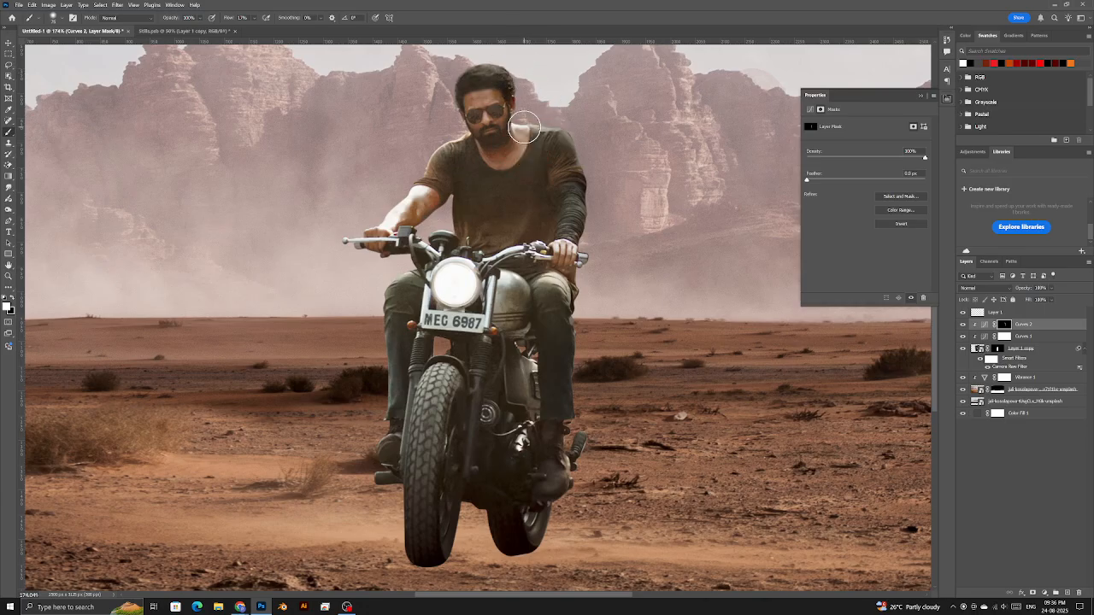
pyautogui.press('x')
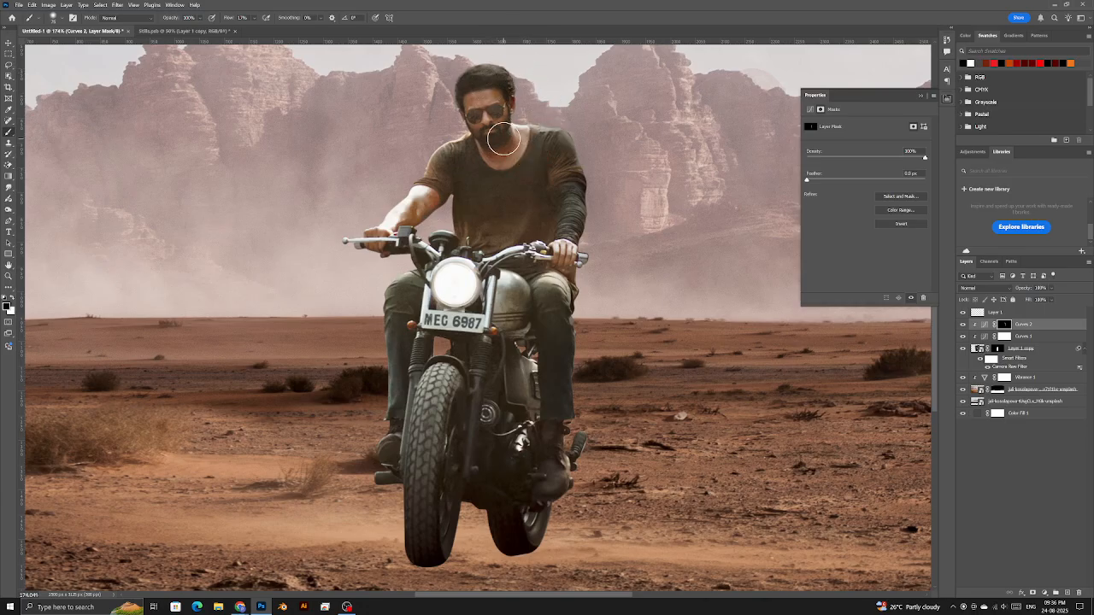
pyautogui.moveTo(532, 203)
pyautogui.mouseDown()
pyautogui.moveTo(551, 199)
pyautogui.moveTo(542, 172)
pyautogui.mouseUp()
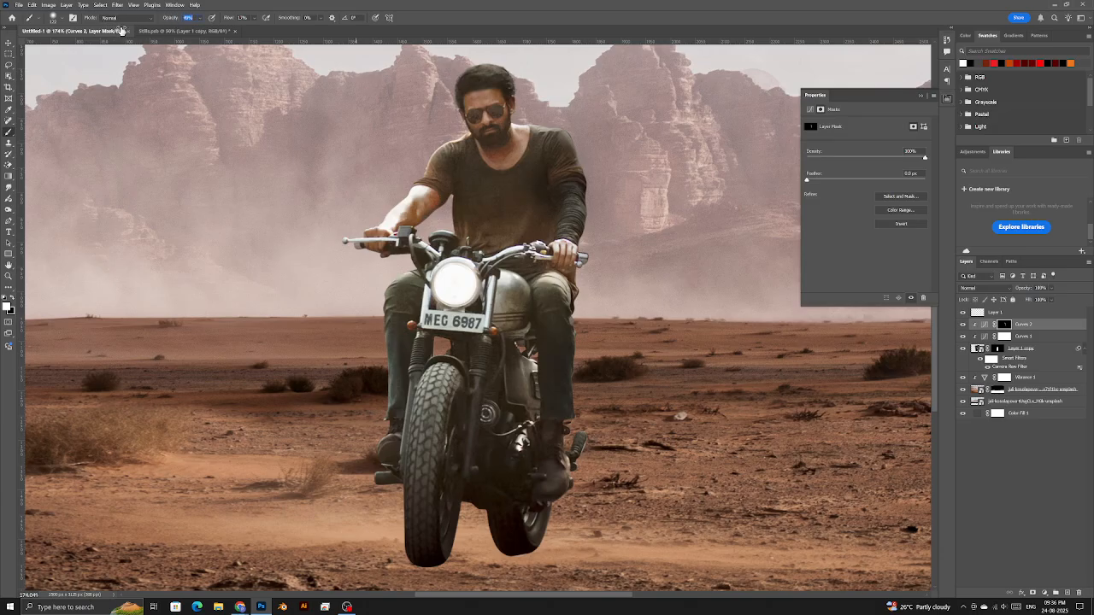
pyautogui.moveTo(561, 245); pyautogui.dragTo(567, 241)
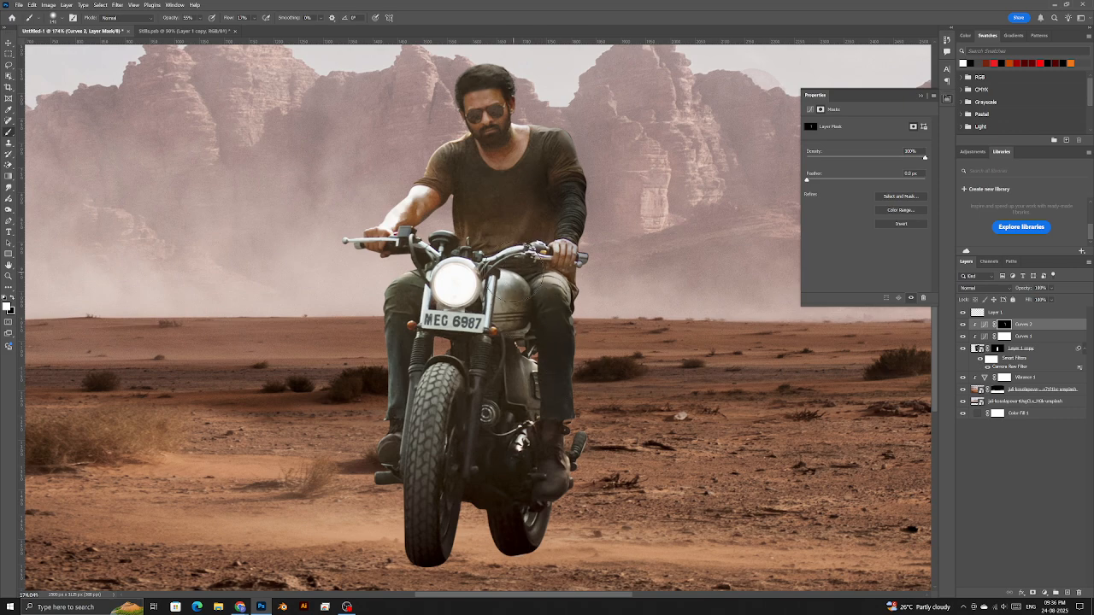
pyautogui.moveTo(477, 179); pyautogui.dragTo(469, 171)
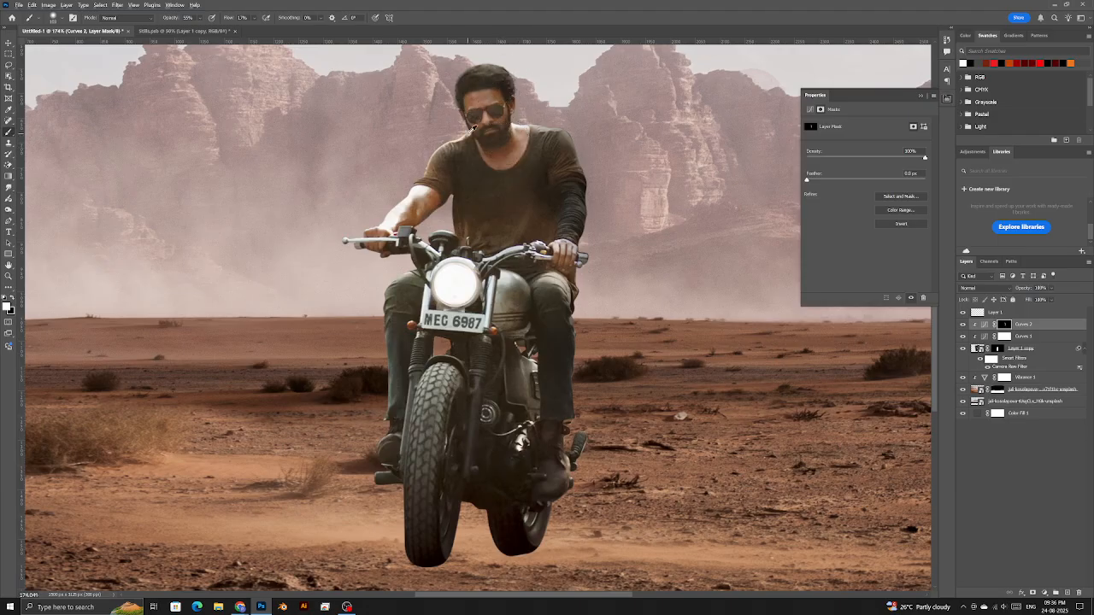
pyautogui.moveTo(496, 209); pyautogui.dragTo(513, 218)
pyautogui.moveTo(391, 305); pyautogui.dragTo(386, 301)
pyautogui.scroll(-3, 397, 439)
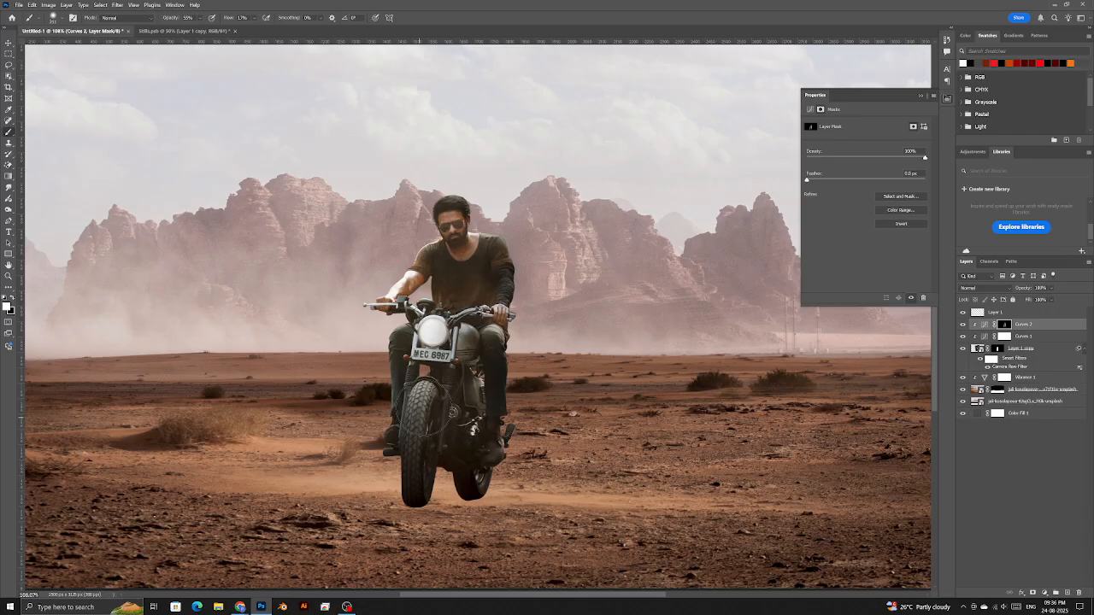
# - Fit the image on screen and toggle Curves 2 to compare its darkening
pyautogui.scroll(-3, 444, 449)
pyautogui.press('z')
pyautogui.rightClick(467, 415)
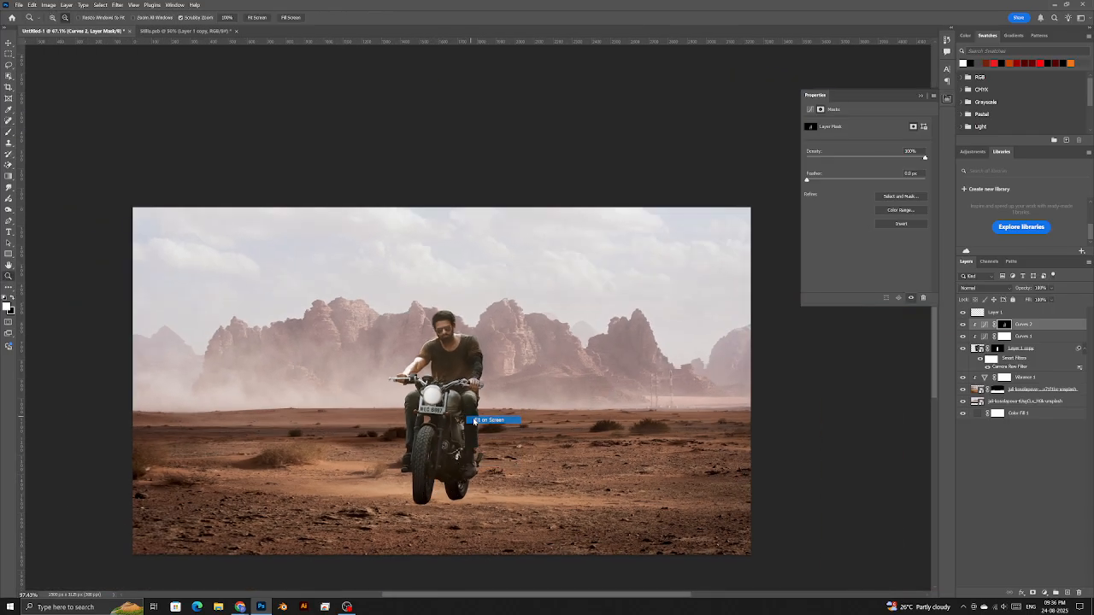
pyautogui.click(476, 420)
pyautogui.click(963, 325)
pyautogui.click(963, 325)
pyautogui.click(963, 325)
pyautogui.click(963, 325)
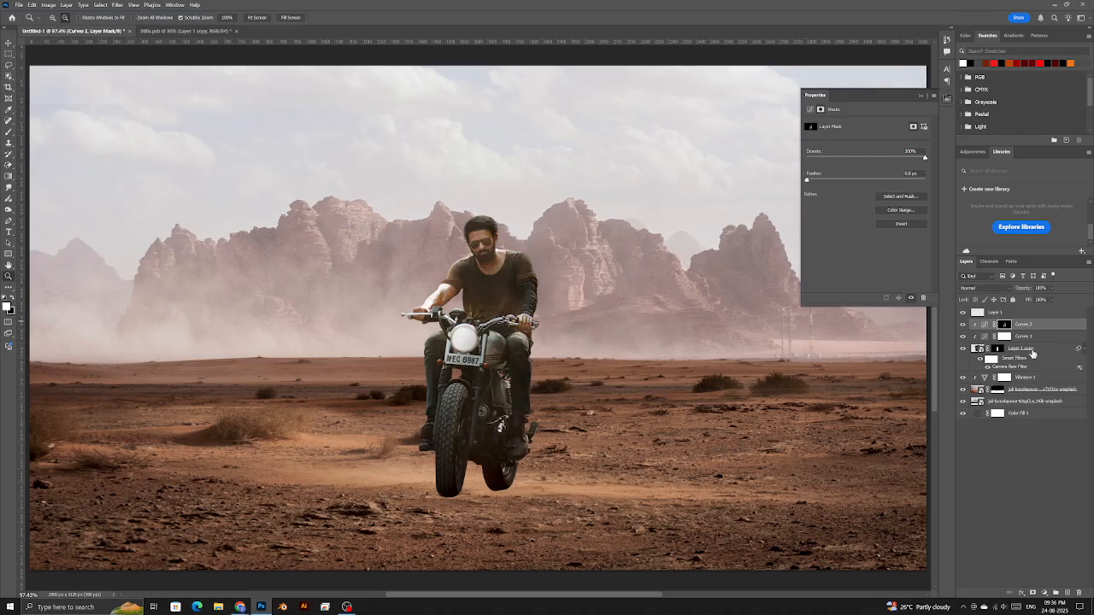
# - Group Layer 1 copy through Curves 2 into a group named Sal
pyautogui.click(1032, 353)
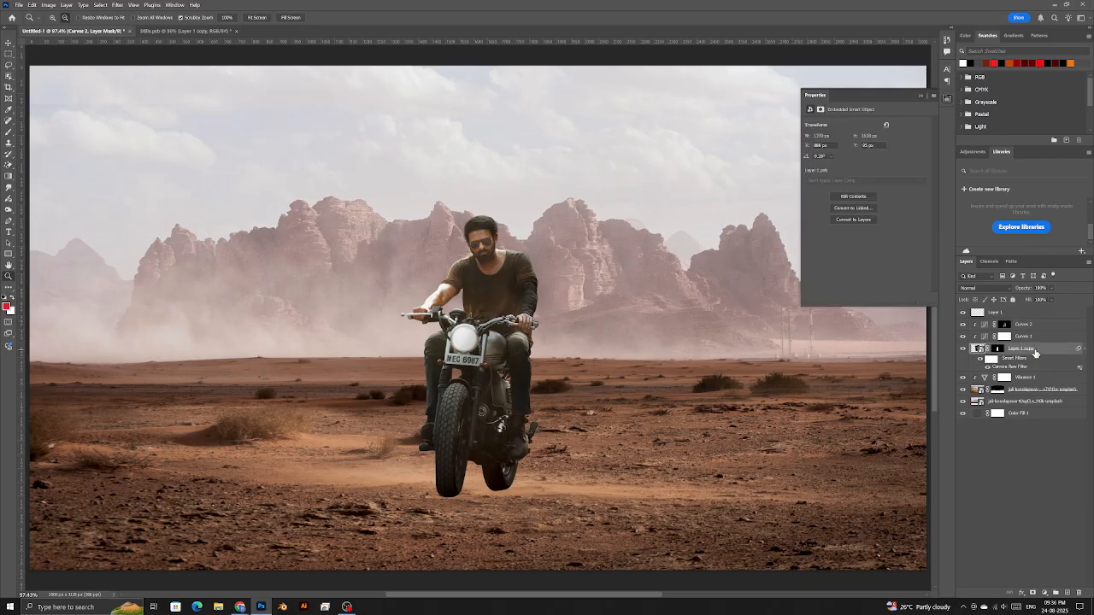
pyautogui.keyDown('shift'); pyautogui.click(1039, 328); pyautogui.keyUp('shift')
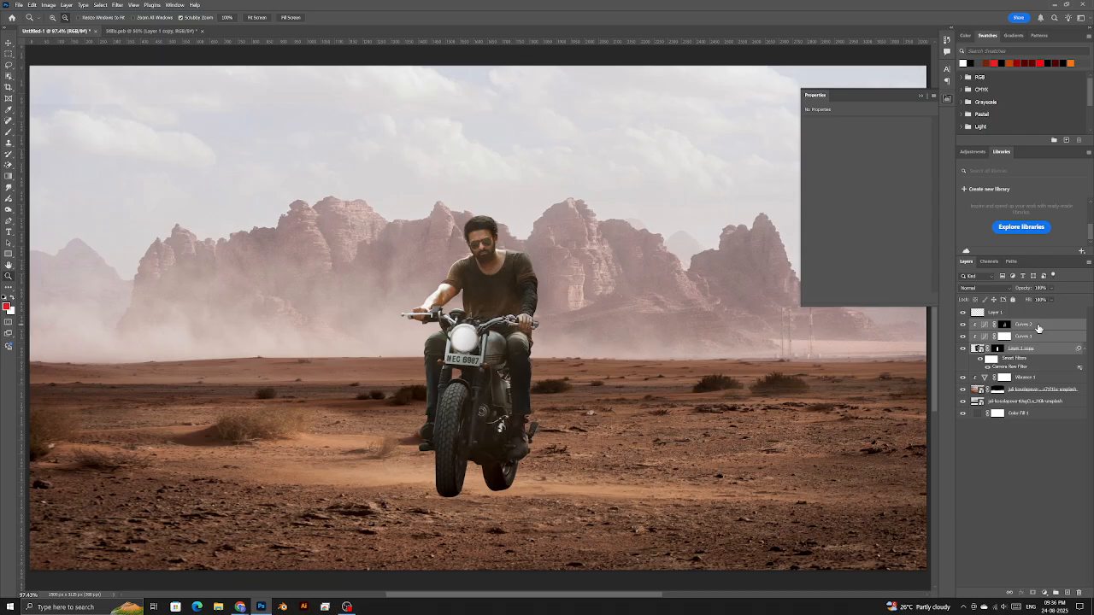
pyautogui.hotkey('ctrl', 'g')
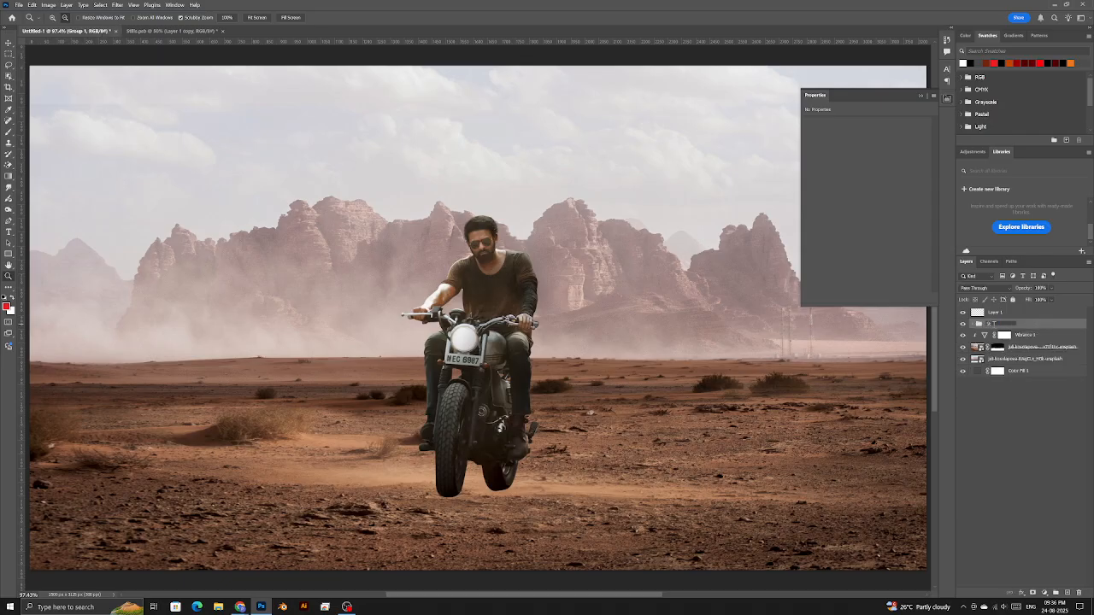
pyautogui.press('Return')
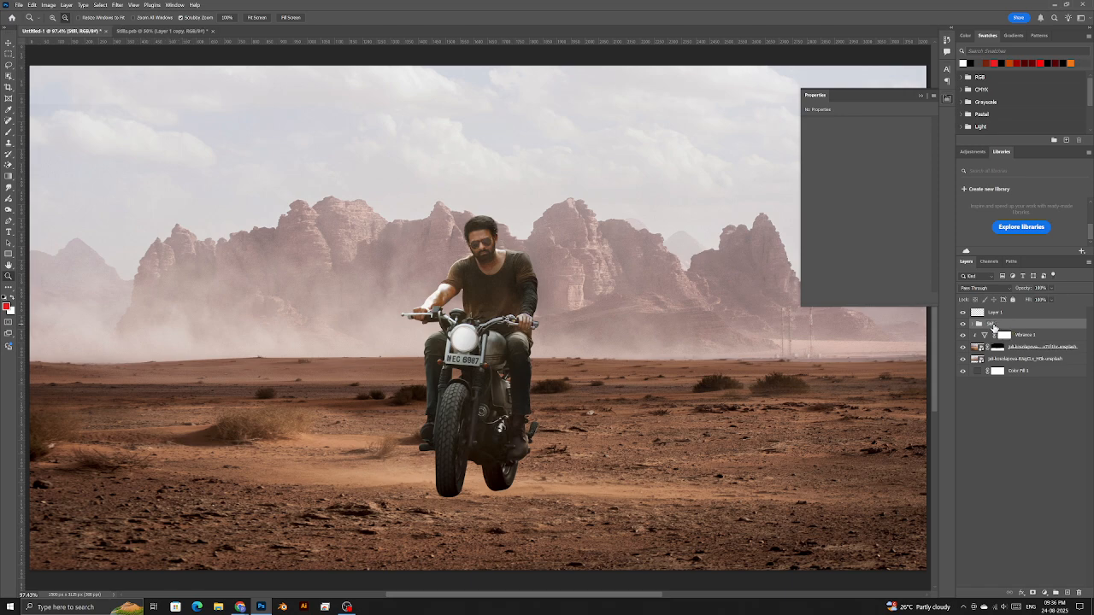
# - Group Vibrance 1 and the photo layers into a group named Background
pyautogui.click(1030, 340)
pyautogui.keyDown('shift'); pyautogui.click(1030, 360); pyautogui.keyUp('shift')
pyautogui.hotkey('ctrl', 'g')
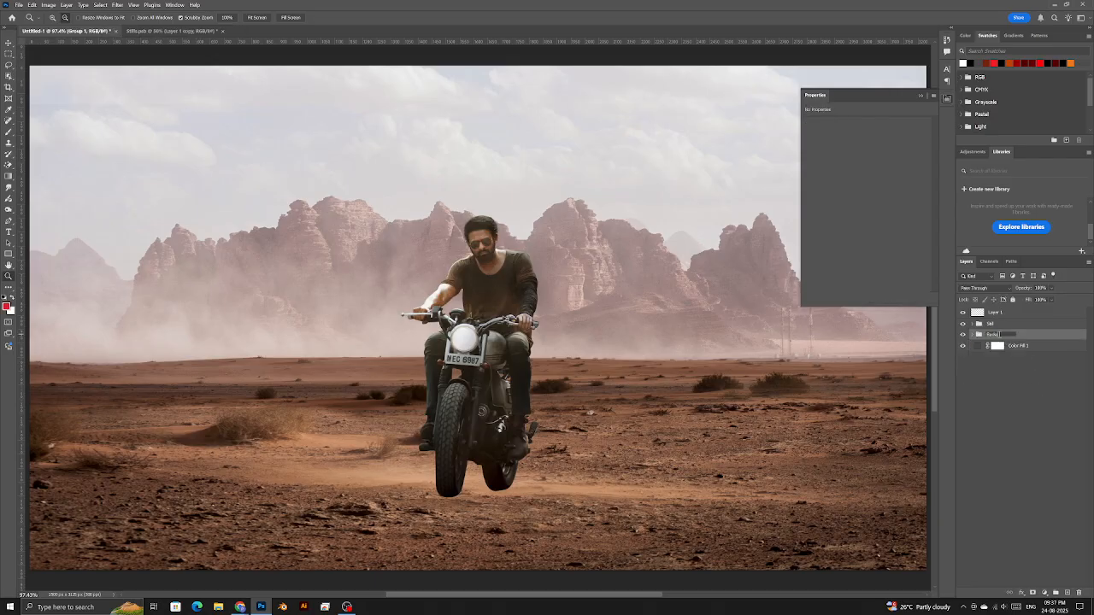
pyautogui.press('Return')
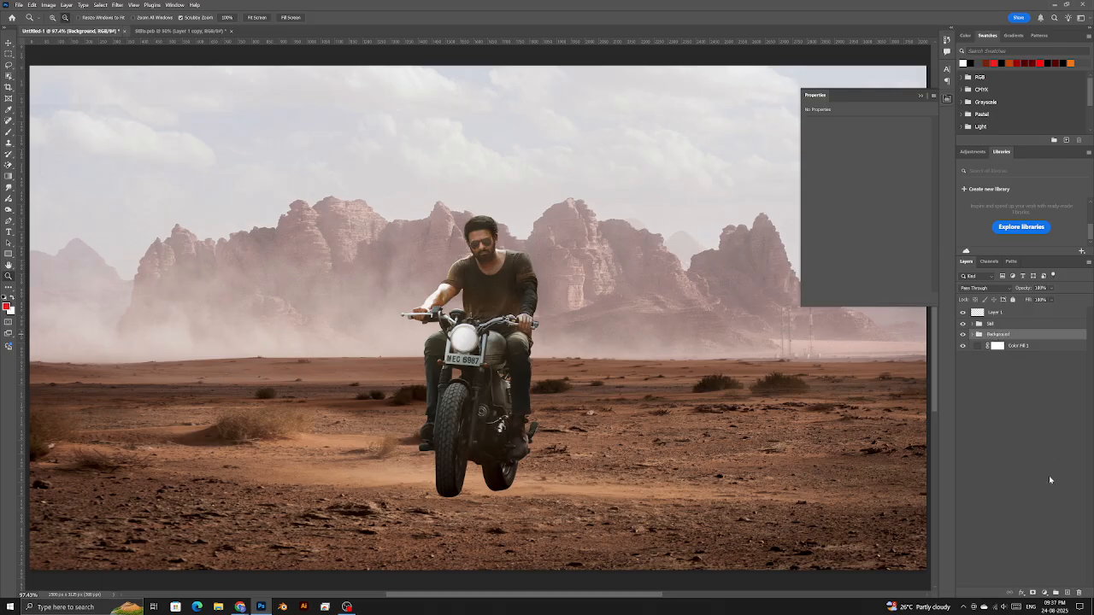
# - Add a black Solid Color fill layer, Color Fill 2, and invert its mask to hide it
pyautogui.click(1068, 593)
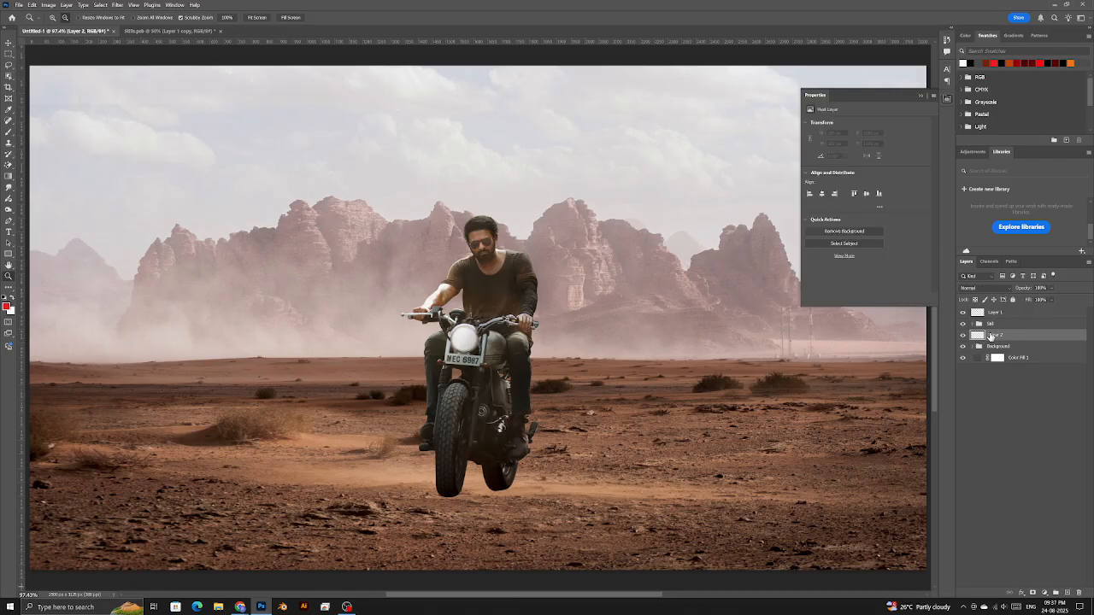
pyautogui.click(1045, 593)
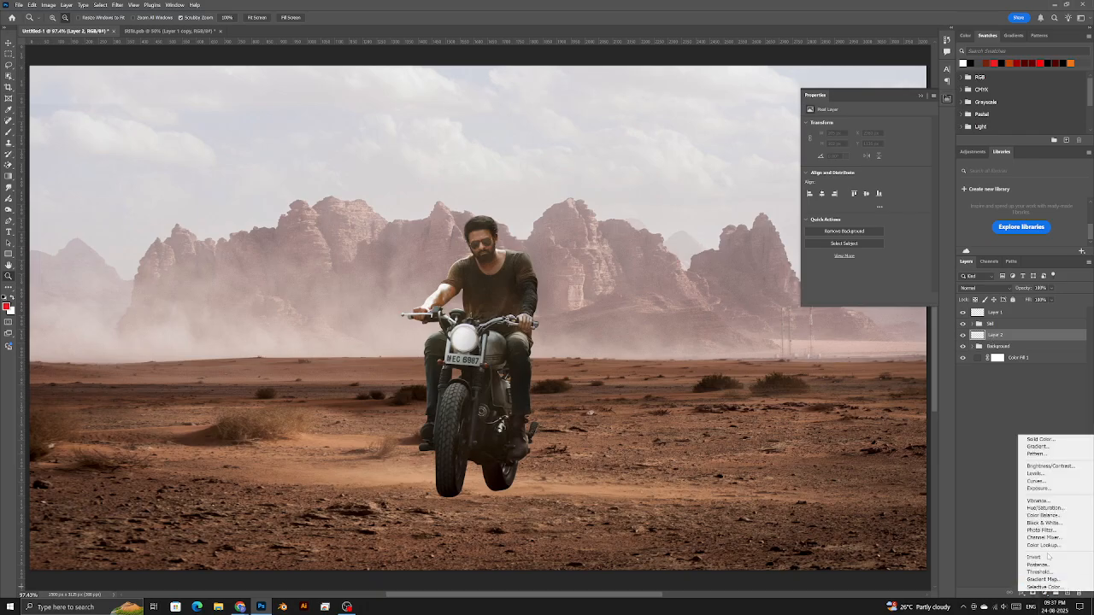
pyautogui.click(1032, 439)
pyautogui.moveTo(763, 367); pyautogui.dragTo(717, 392)
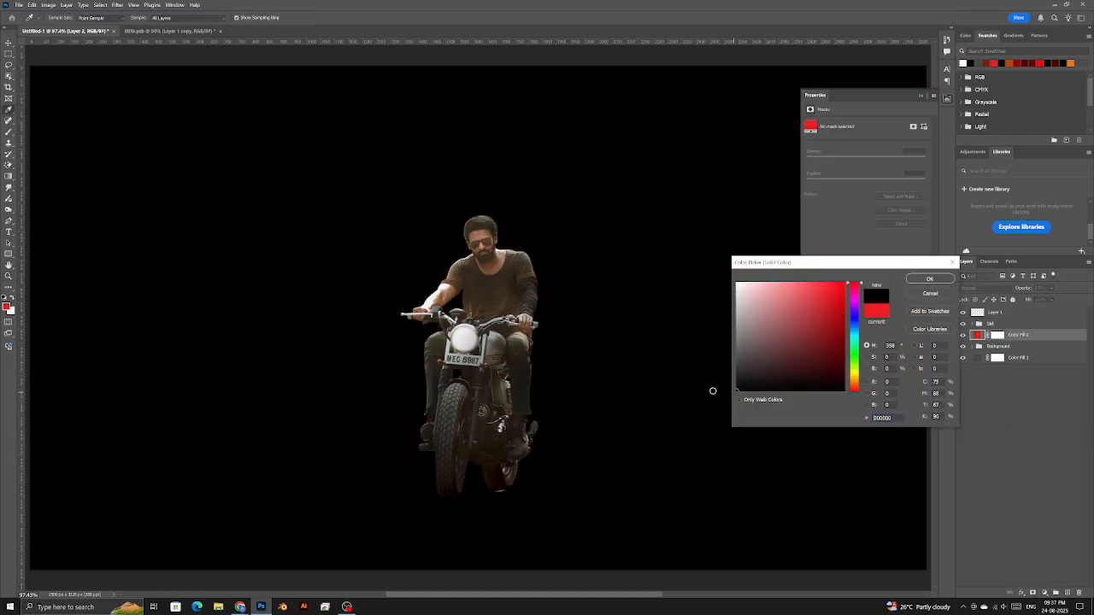
pyautogui.press('Return')
pyautogui.press('z')
pyautogui.click(997, 336)
pyautogui.hotkey('ctrl', 'i')
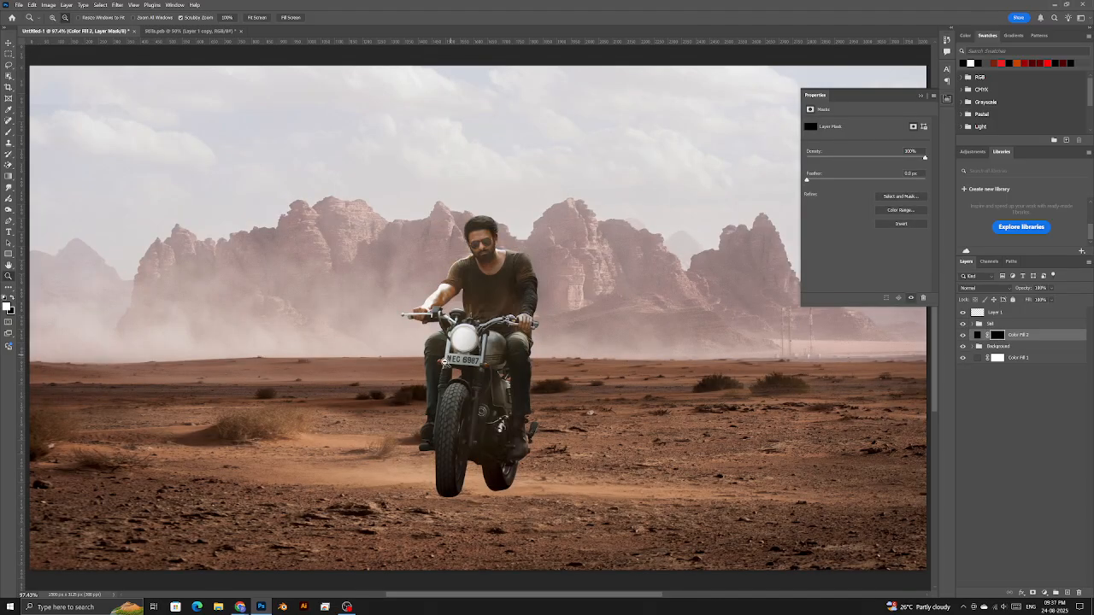
# - Zoom in on the wheels and size a soft round brush for painting under the rear wheel
pyautogui.scroll(5, 444, 492)
pyautogui.moveTo(329, 437); pyautogui.dragTo(453, 387)
pyautogui.scroll(2, 460, 390)
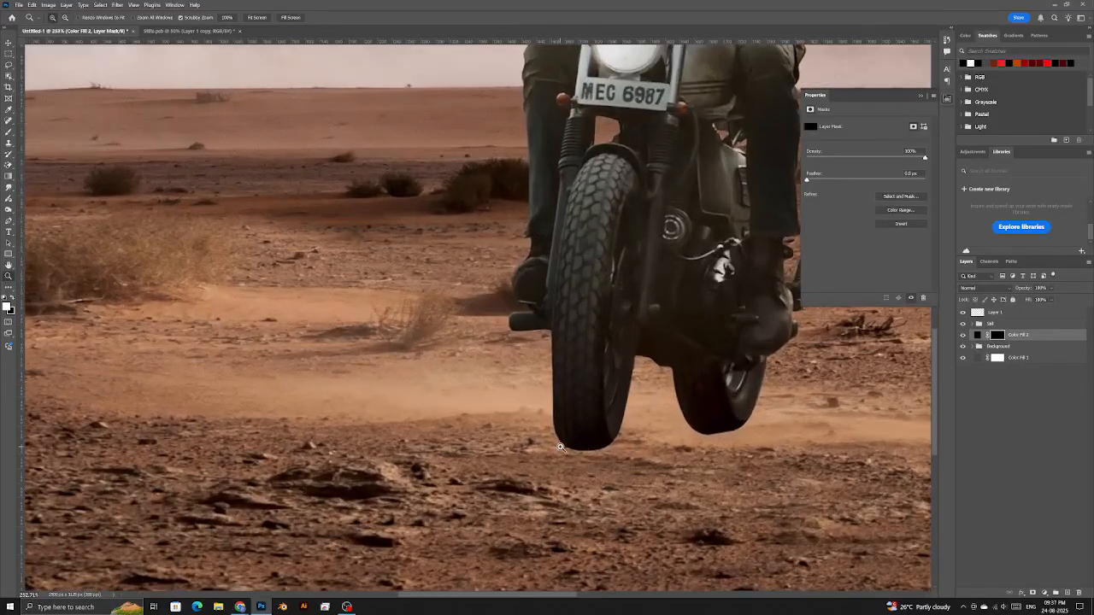
pyautogui.click(10, 132)
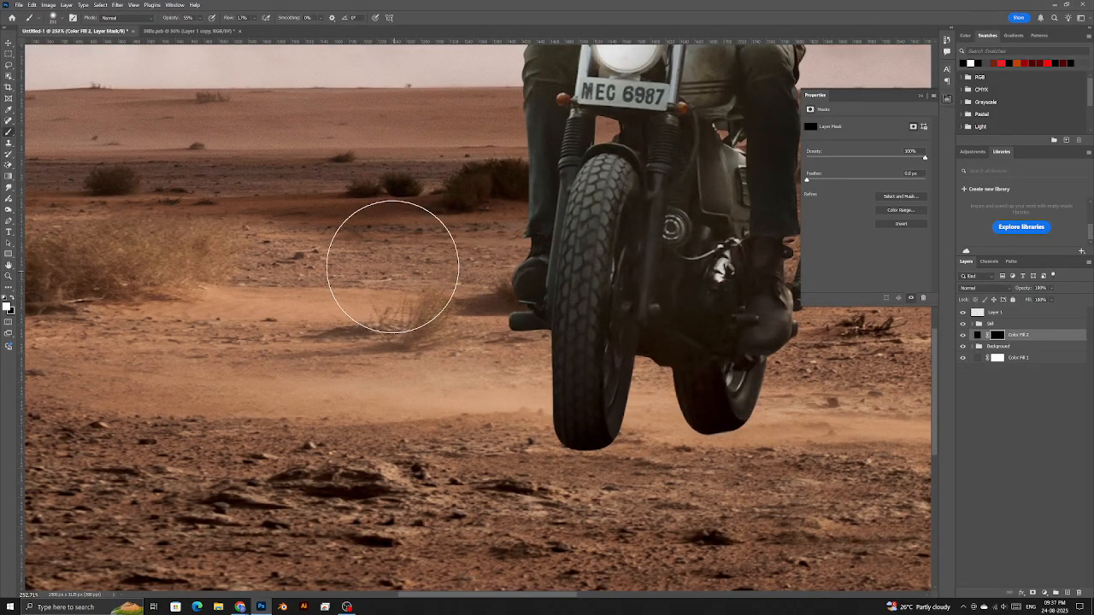
pyautogui.rightClick(376, 244)
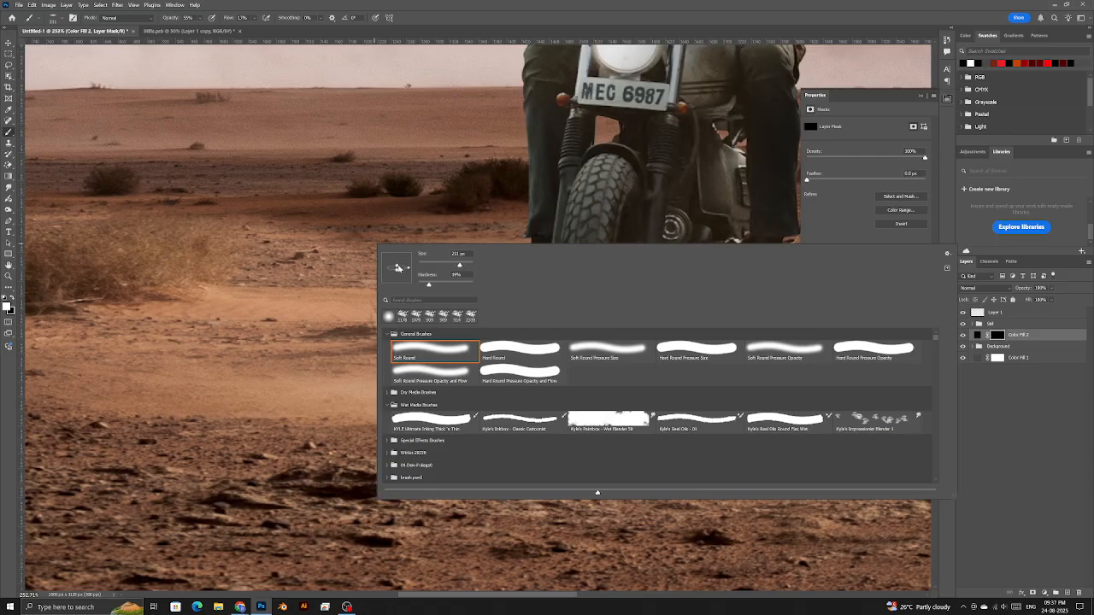
pyautogui.press('Escape')
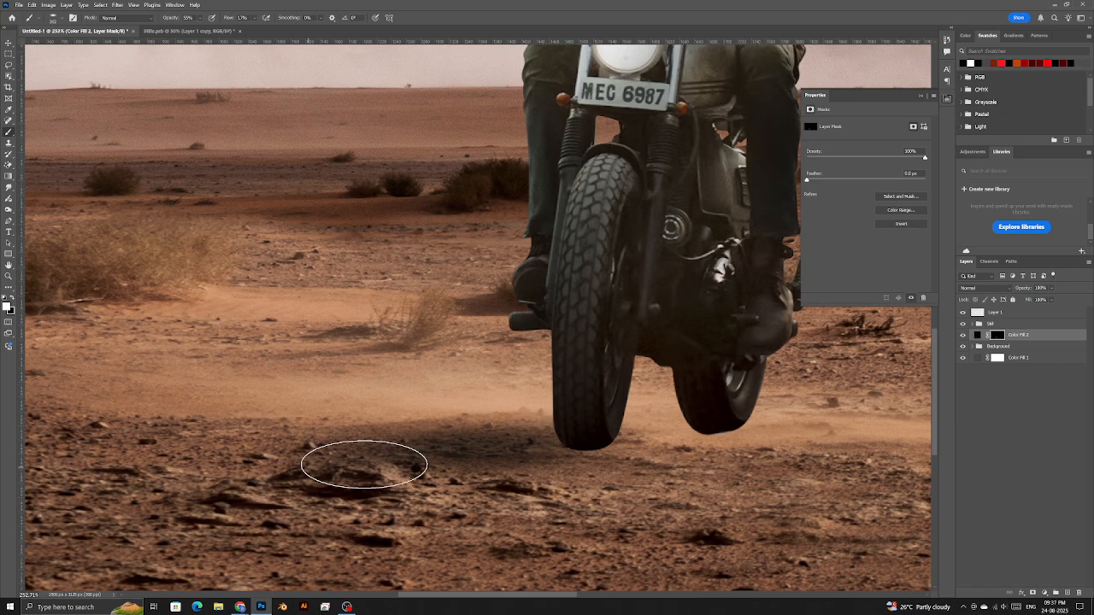
pyautogui.scroll(-2, 466, 445)
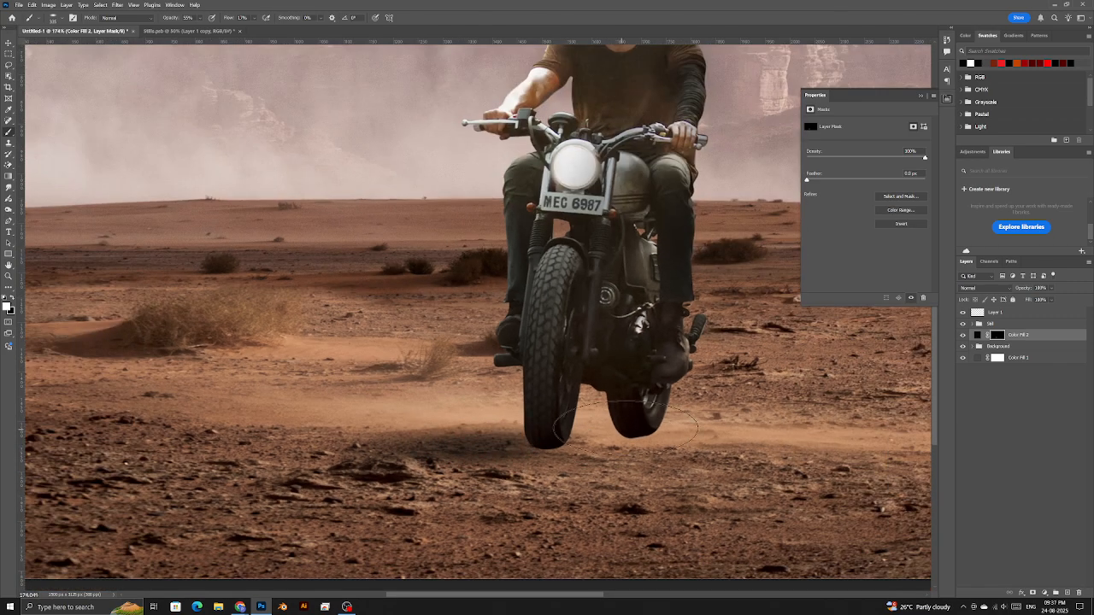
pyautogui.moveTo(619, 438)
pyautogui.mouseDown()
pyautogui.moveTo(537, 454)
pyautogui.moveTo(615, 453)
pyautogui.moveTo(646, 436)
pyautogui.moveTo(424, 447)
pyautogui.moveTo(625, 425)
pyautogui.mouseUp()
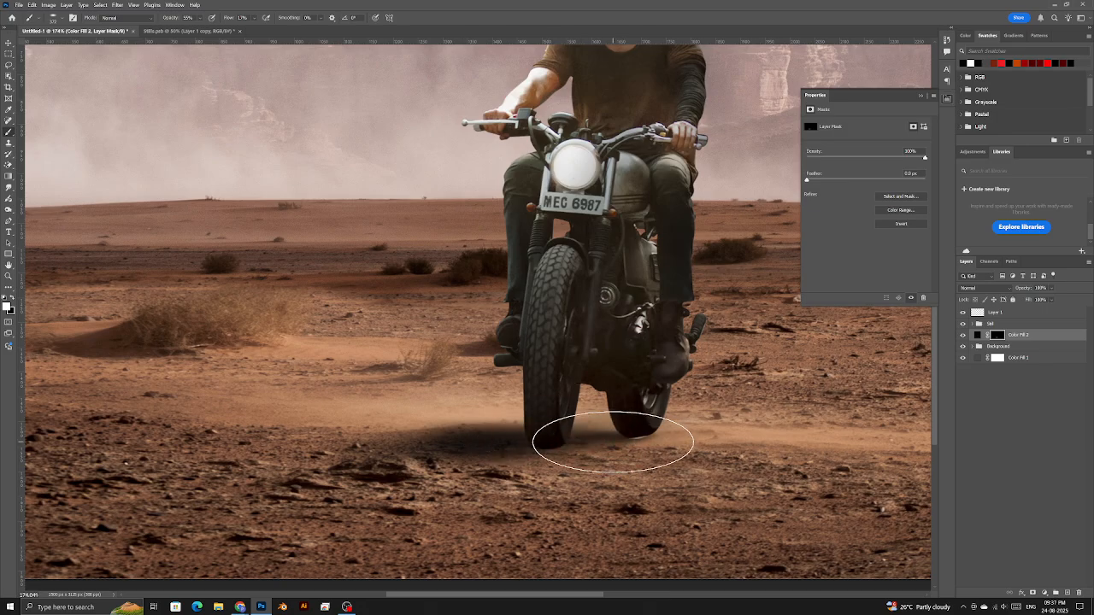
pyautogui.click(1044, 593)
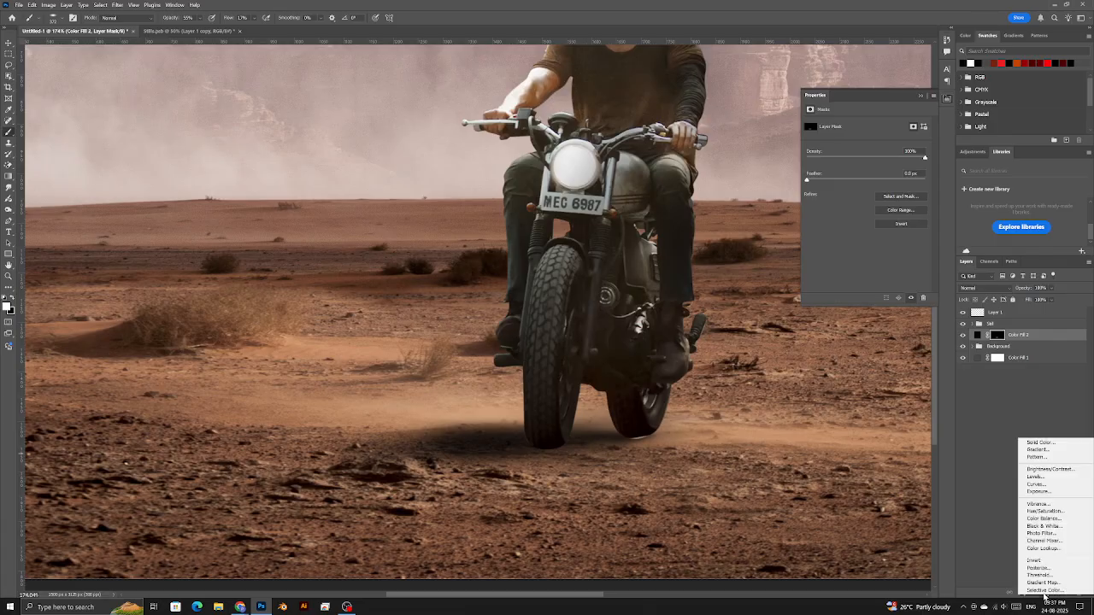
# - Add another black Solid Color fill layer, Color Fill 3, and invert its mask
pyautogui.click(1051, 442)
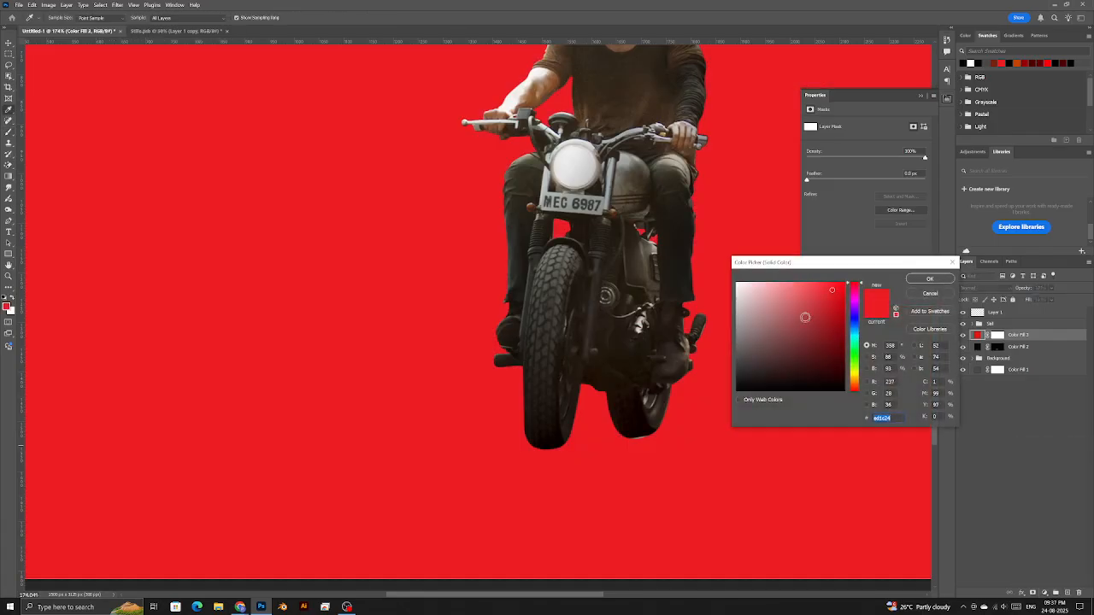
pyautogui.moveTo(803, 317); pyautogui.dragTo(715, 408)
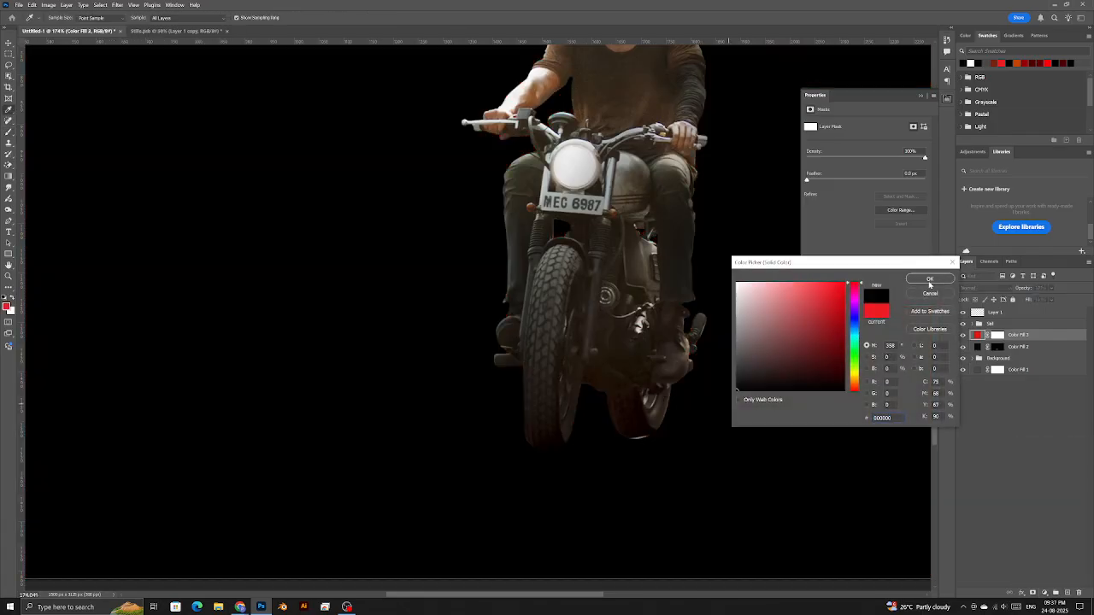
pyautogui.click(930, 281)
pyautogui.click(998, 339)
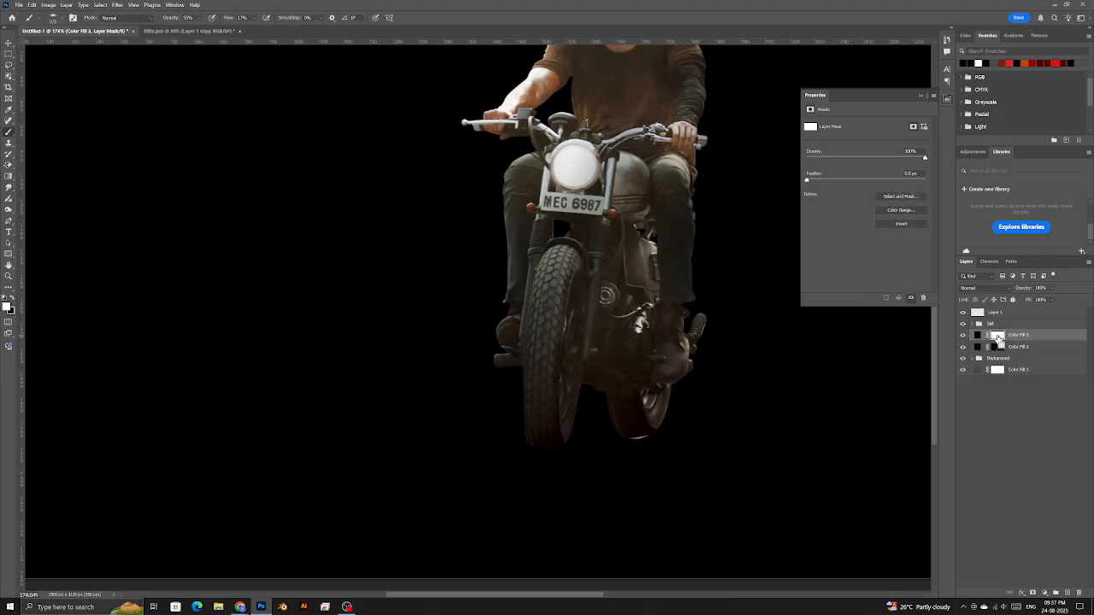
pyautogui.hotkey('ctrl', 'i')
# - With a low-strength brush of about 687 px, darken the ground left of the front wheel and near the rear wheel
pyautogui.moveTo(227, 18); pyautogui.dragTo(220, 19)
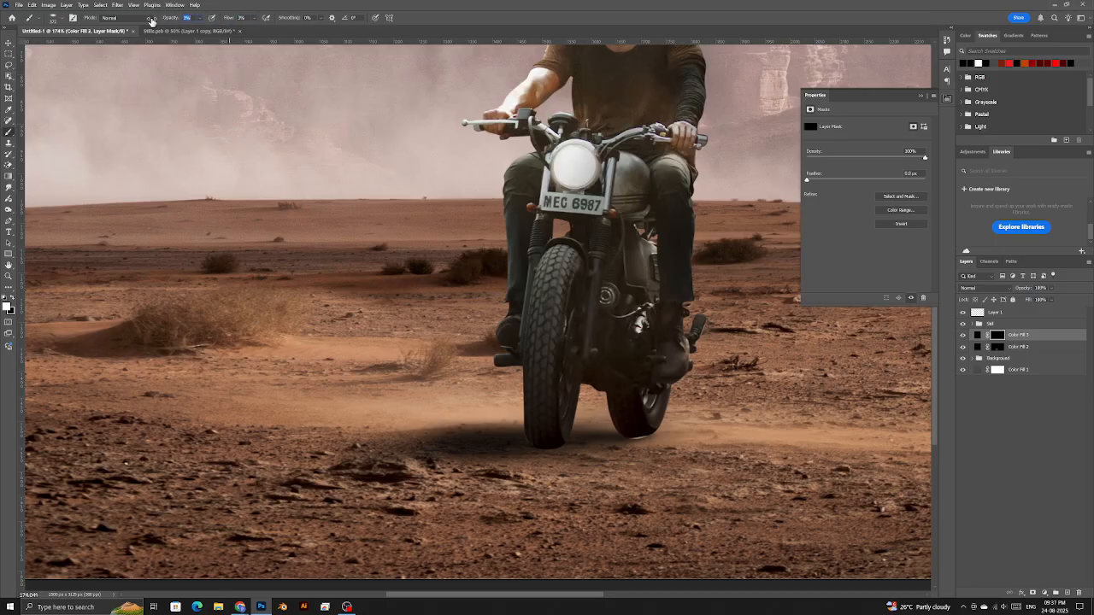
pyautogui.scroll(-3, 479, 393)
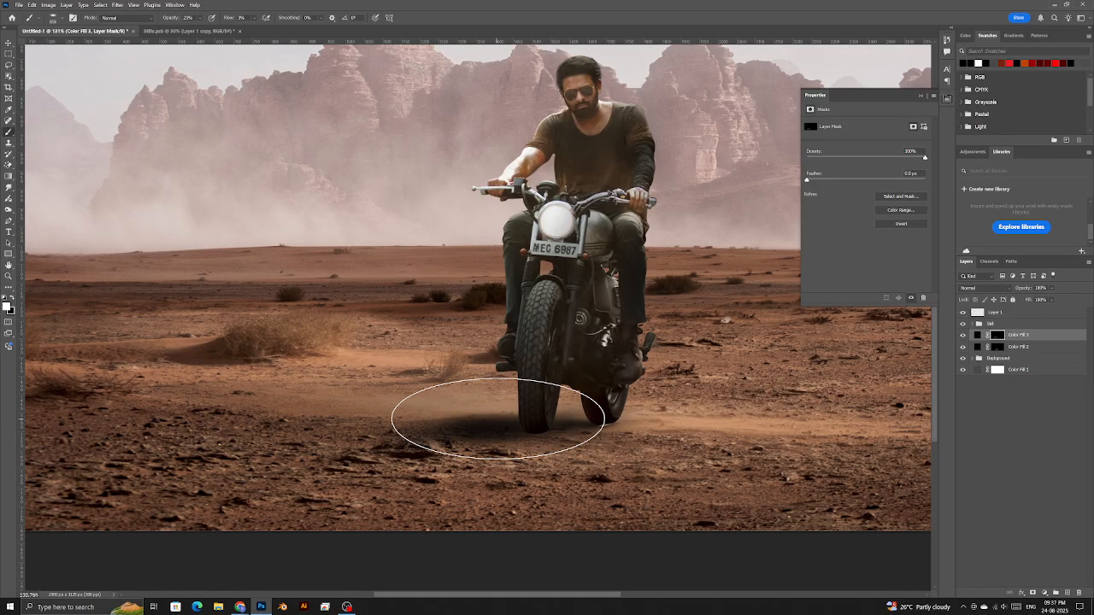
pyautogui.rightClick(450, 344)
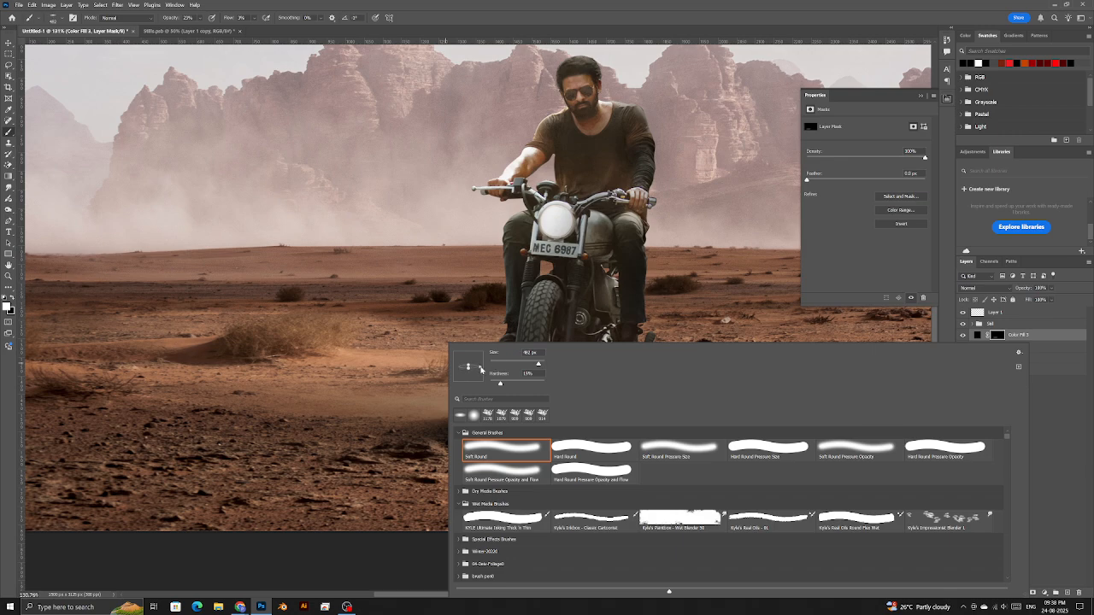
pyautogui.moveTo(394, 406); pyautogui.dragTo(448, 406)
pyautogui.moveTo(218, 421)
pyautogui.mouseDown()
pyautogui.moveTo(476, 424)
pyautogui.moveTo(538, 417)
pyautogui.moveTo(593, 391)
pyautogui.moveTo(551, 417)
pyautogui.moveTo(499, 425)
pyautogui.mouseUp()
pyautogui.click(995, 348)
pyautogui.moveTo(622, 421)
pyautogui.mouseDown()
pyautogui.moveTo(586, 425)
pyautogui.moveTo(613, 412)
pyautogui.moveTo(594, 412)
pyautogui.moveTo(611, 417)
pyautogui.mouseUp()
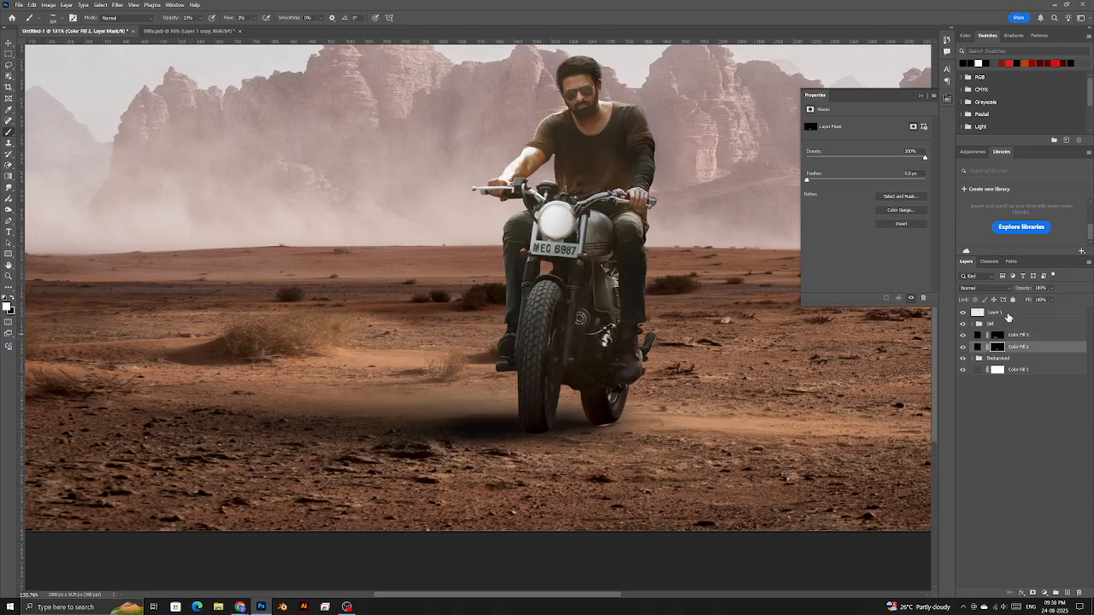
# - On the Curves 2 mask, paint at 100% flow with a 120 px brush to darken under the rear tyre
pyautogui.click(977, 324)
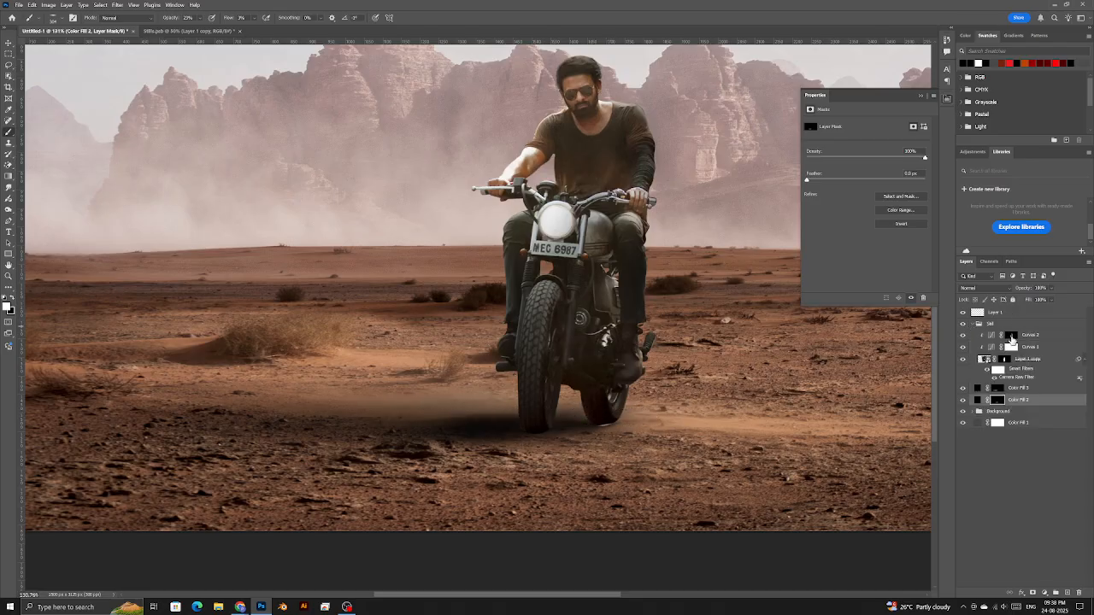
pyautogui.click(1011, 335)
pyautogui.scroll(3, 604, 425)
pyautogui.scroll(15, 611, 446)
pyautogui.moveTo(641, 376); pyautogui.dragTo(445, 394)
pyautogui.moveTo(671, 394); pyautogui.dragTo(560, 396)
pyautogui.moveTo(227, 19); pyautogui.dragTo(384, 36)
pyautogui.moveTo(568, 351); pyautogui.dragTo(564, 353)
pyautogui.moveTo(593, 396); pyautogui.dragTo(515, 393)
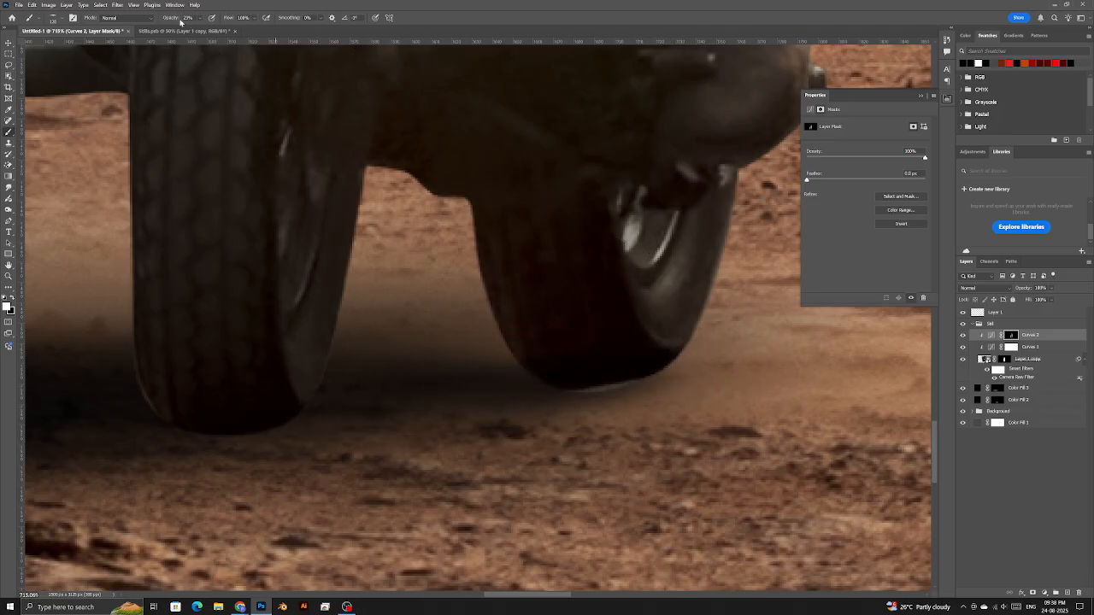
# - Raise the brush opacity to 30% and then 100%, and enlarge the brush
pyautogui.moveTo(172, 23); pyautogui.dragTo(183, 19)
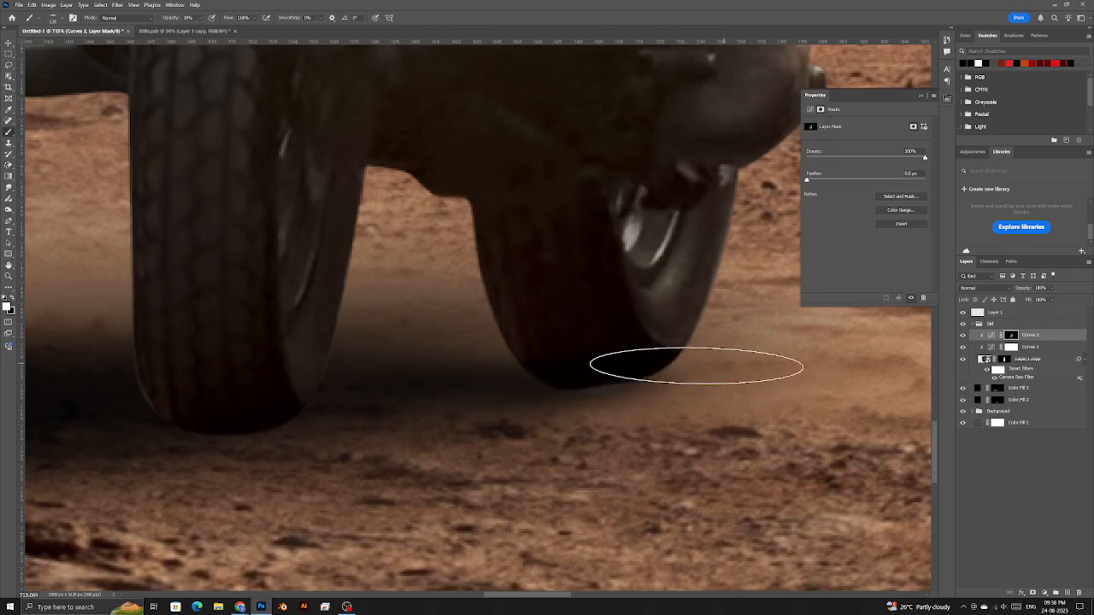
pyautogui.moveTo(164, 20); pyautogui.dragTo(314, 36)
pyautogui.moveTo(293, 357); pyautogui.dragTo(358, 370)
pyautogui.rightClick(357, 371)
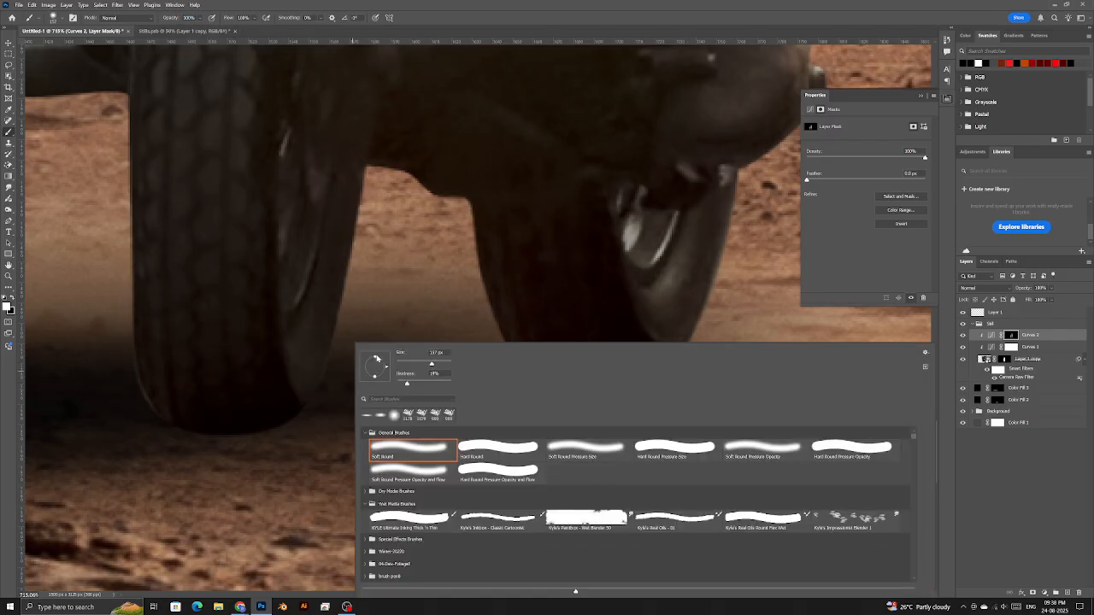
# - Add a Brightness/Contrast adjustment layer, then delete it
pyautogui.click(1036, 594)
pyautogui.click(1038, 466)
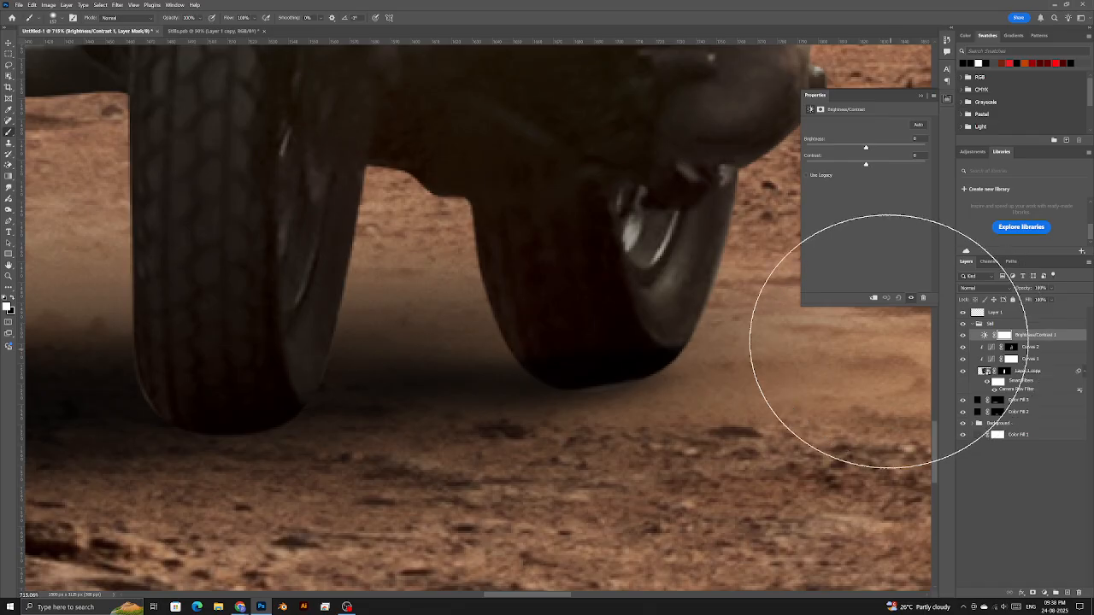
pyautogui.press('Delete')
pyautogui.click(1045, 593)
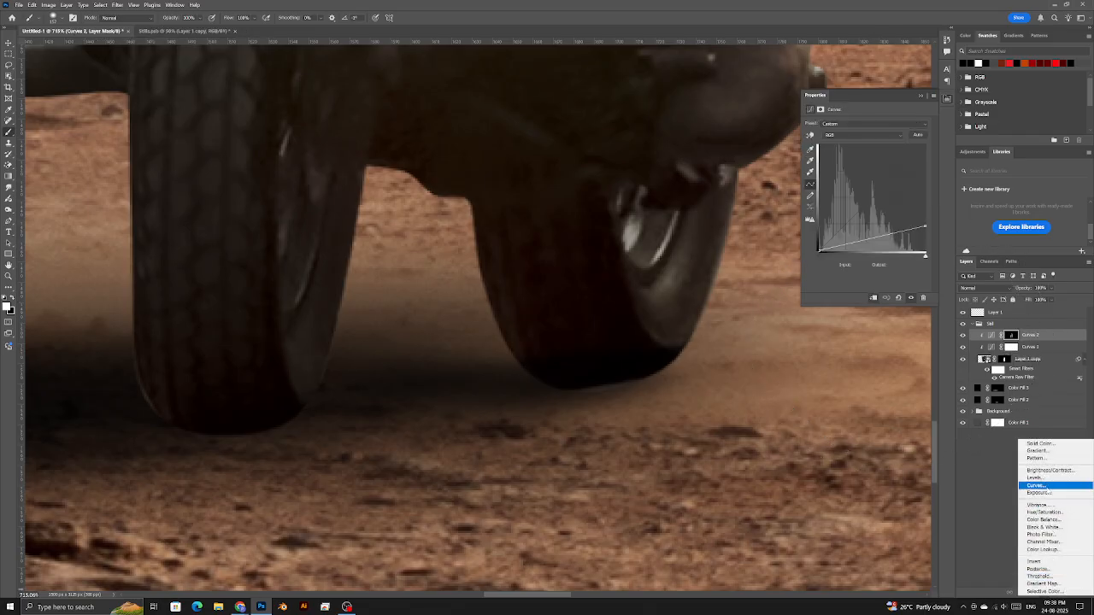
# - Add a clipped Curves 3 layer with highlights lowered to output 70, and invert its mask
pyautogui.click(1050, 487)
pyautogui.click(874, 299)
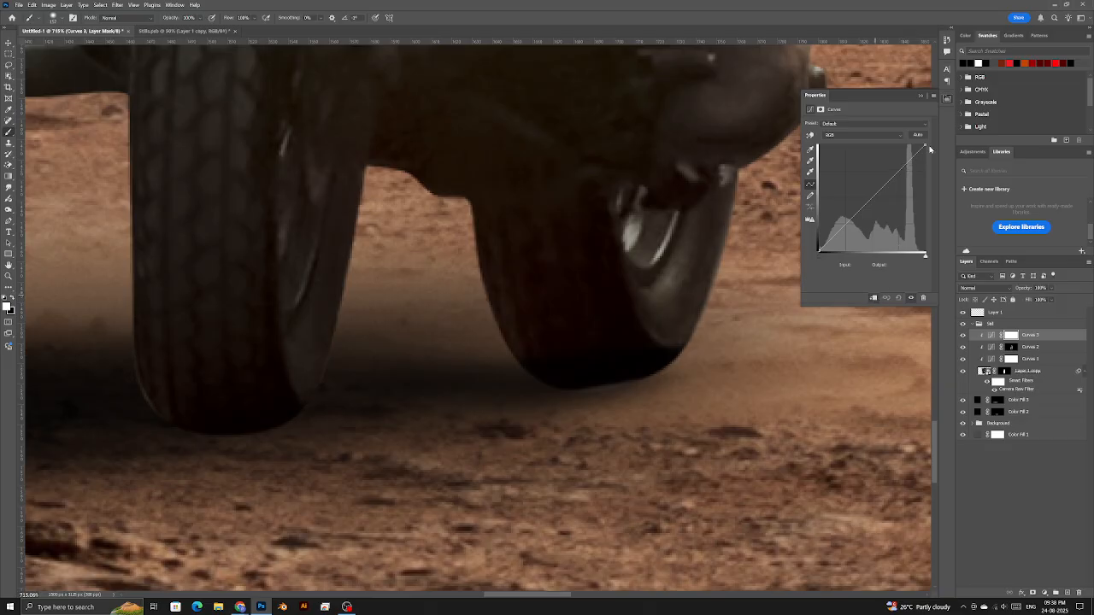
pyautogui.moveTo(926, 147); pyautogui.dragTo(938, 217)
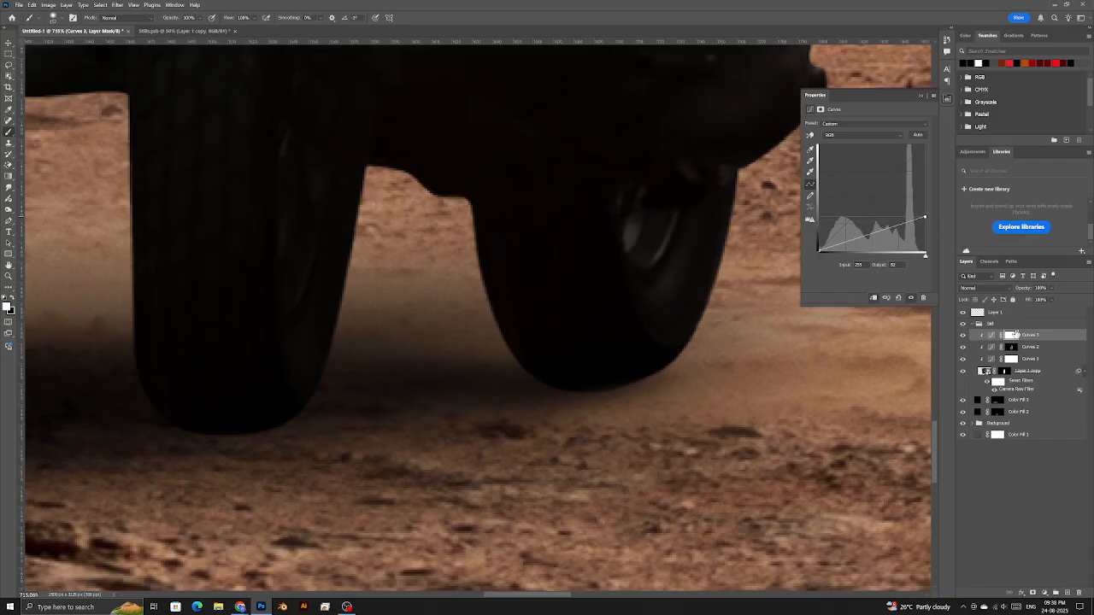
pyautogui.hotkey('ctrl', 'i')
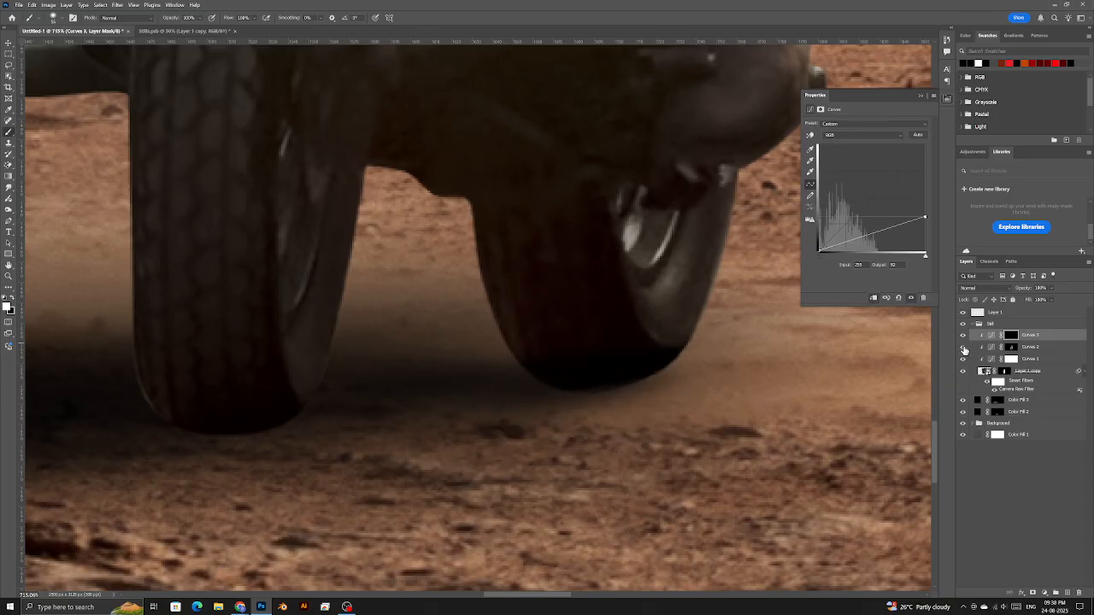
# - Toggle the Curves layers on and off to compare the tyres
pyautogui.click(962, 335)
pyautogui.click(962, 336)
pyautogui.click(963, 336)
pyautogui.click(962, 346)
pyautogui.click(962, 346)
pyautogui.click(962, 346)
pyautogui.click(961, 346)
# - Set the brush to about 173 px at roughly 1% flow for painting the shadow
pyautogui.scroll(-5, 585, 348)
pyautogui.keyDown('alt'); pyautogui.rightClick(366, 394); pyautogui.keyUp('alt')
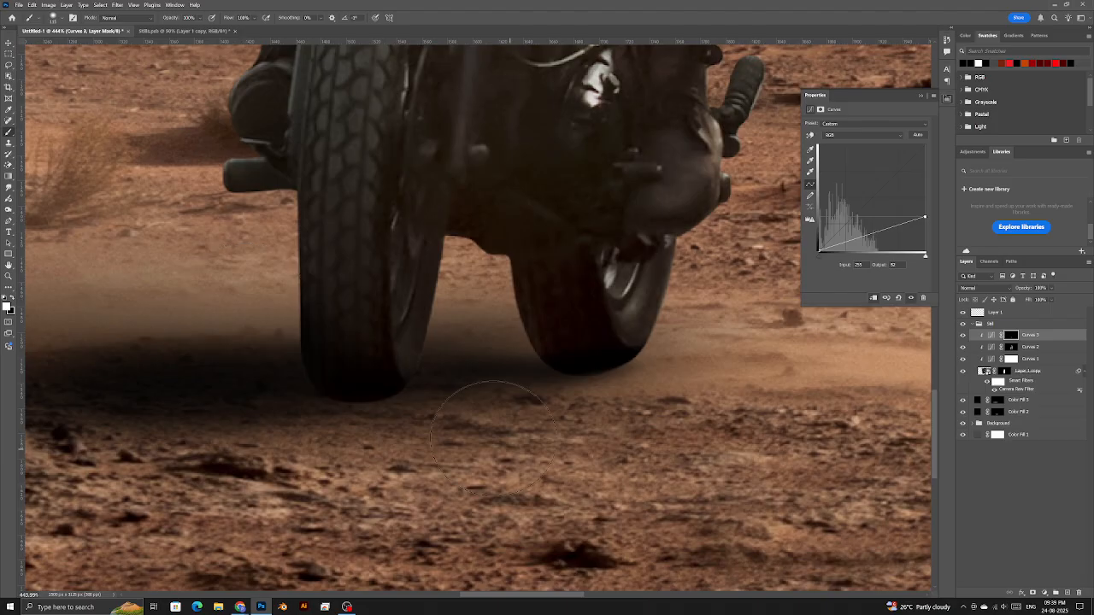
pyautogui.scroll(-2, 385, 368)
pyautogui.moveTo(228, 20); pyautogui.dragTo(72, 32)
pyautogui.keyDown('alt'); pyautogui.rightClick(330, 406); pyautogui.keyUp('alt')
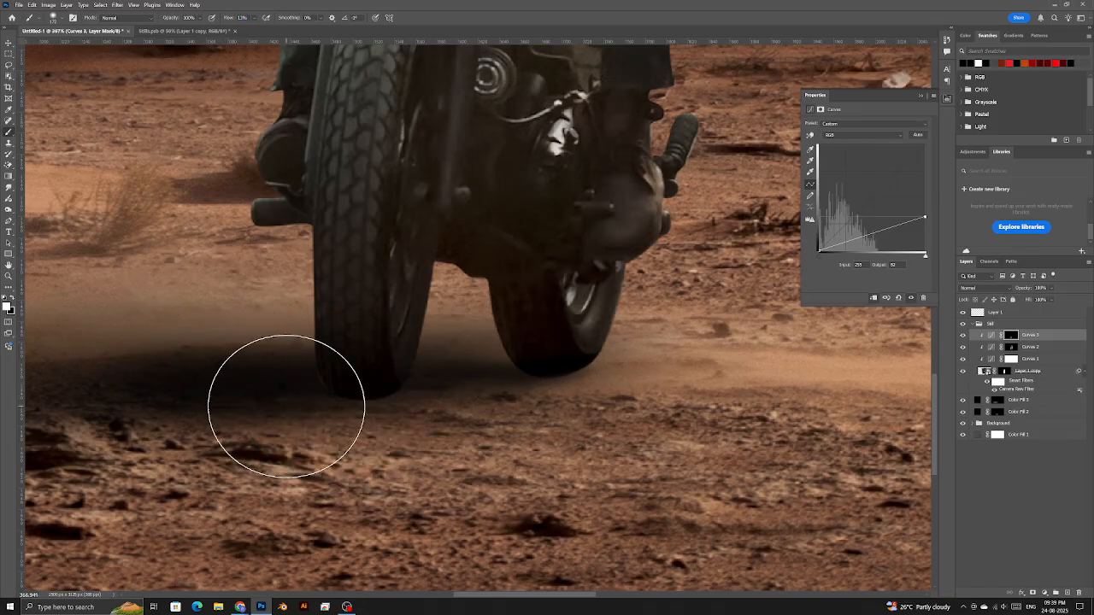
pyautogui.scroll(-3, 513, 376)
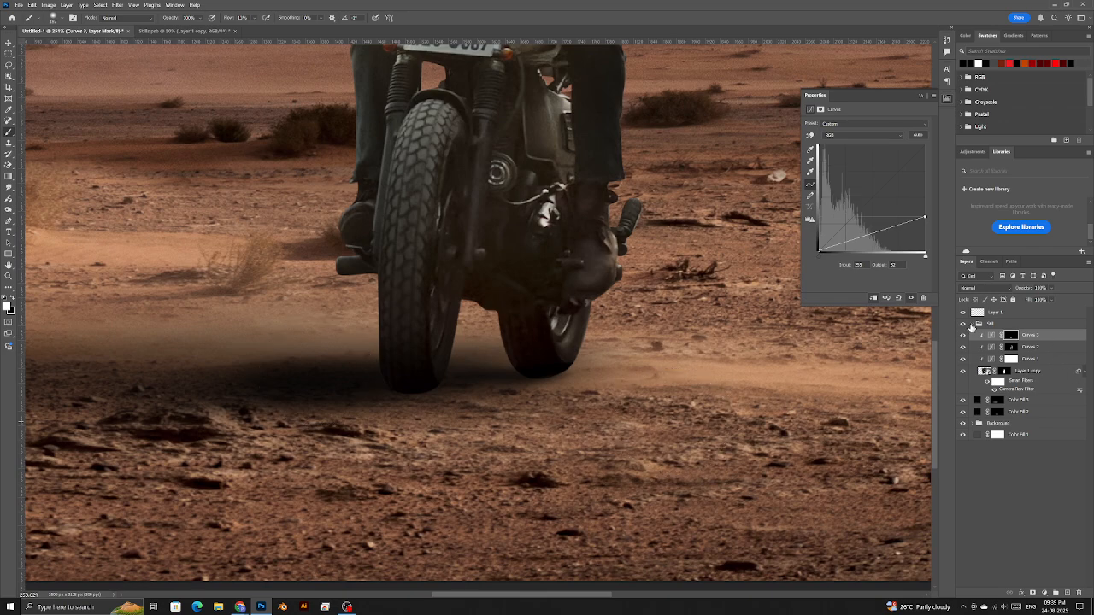
# - Collapse the Still group, add a new empty layer, and set 100% flow with default black/white colours
pyautogui.click(972, 325)
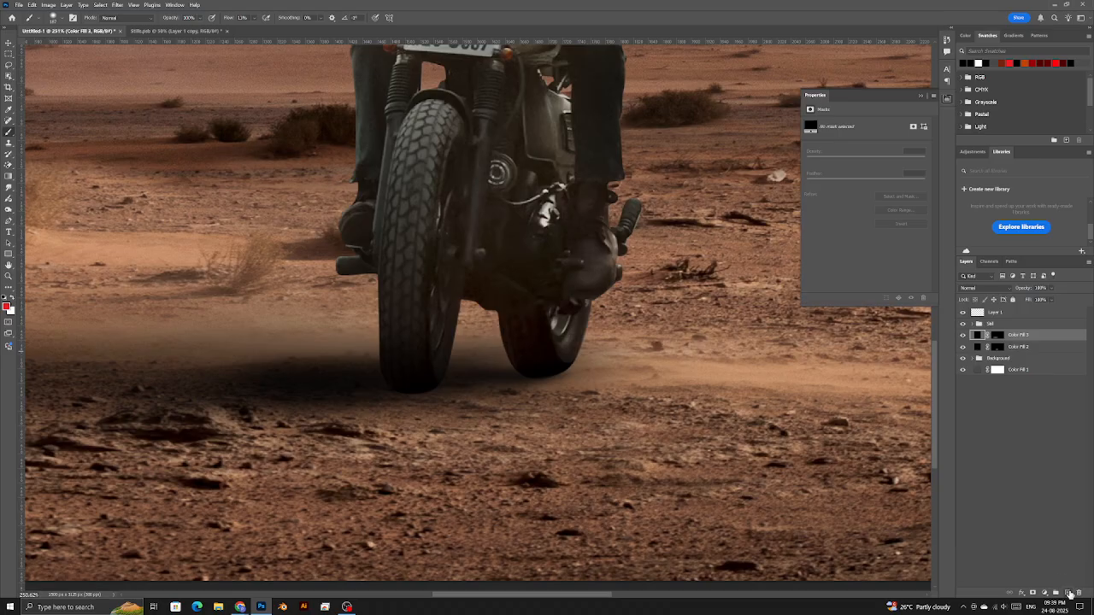
pyautogui.click(1069, 593)
pyautogui.moveTo(231, 24); pyautogui.dragTo(307, 23)
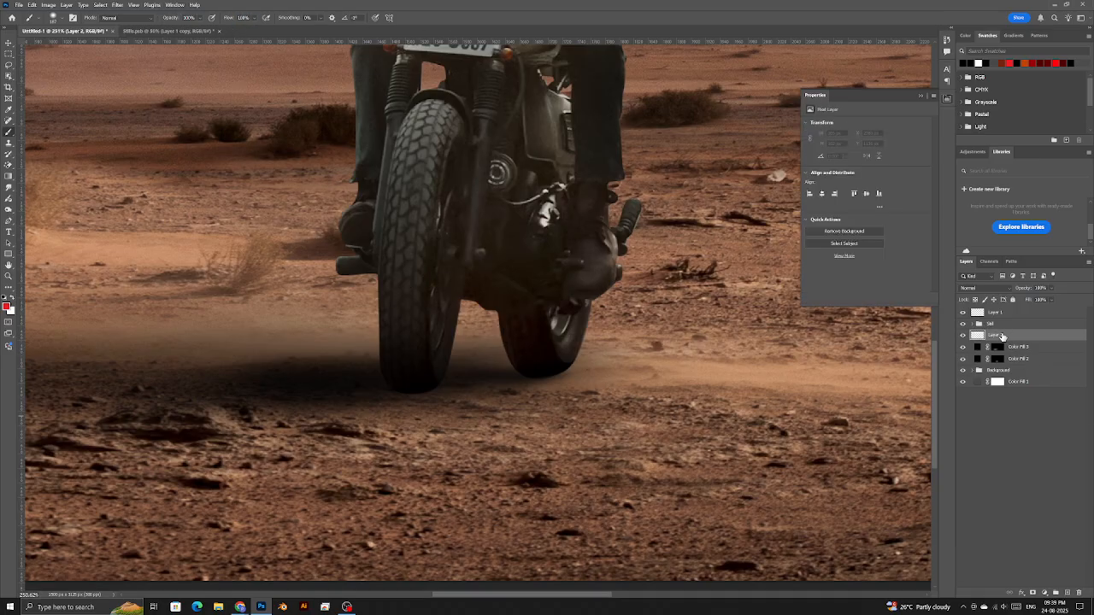
pyautogui.click(200, 336)
pyautogui.hotkey('ctrl', 'z')
pyautogui.click(4, 295)
pyautogui.click(179, 293)
pyautogui.hotkey('ctrl', 'z')
# - Paint a soft 323 px black dab left of the bike, start Free Transform, and switch to Chrome
pyautogui.rightClick(150, 290)
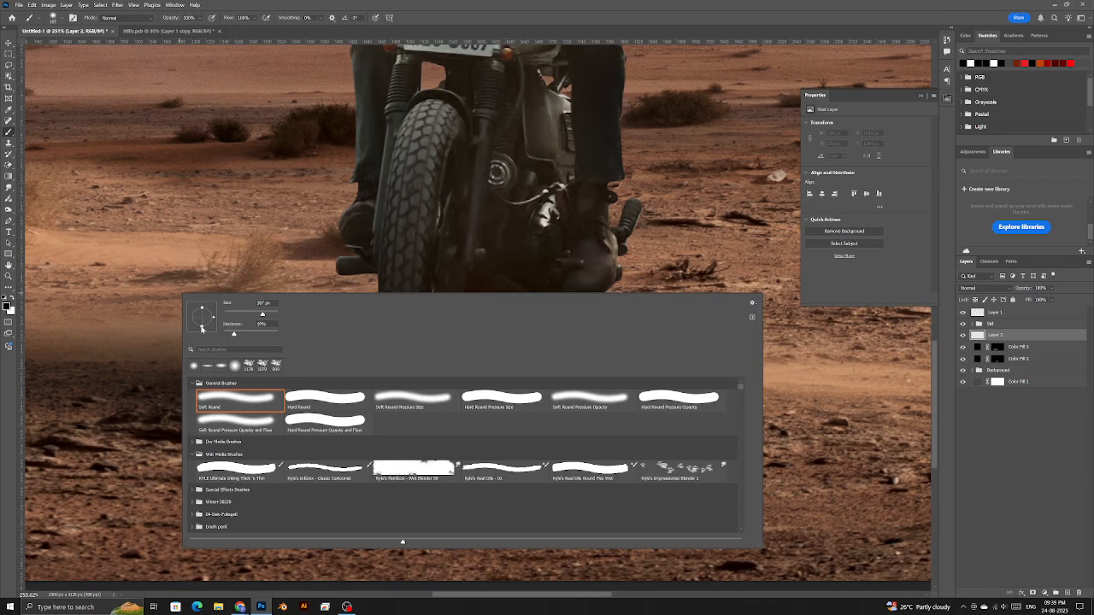
pyautogui.click(536, 11)
pyautogui.moveTo(187, 346); pyautogui.dragTo(227, 333)
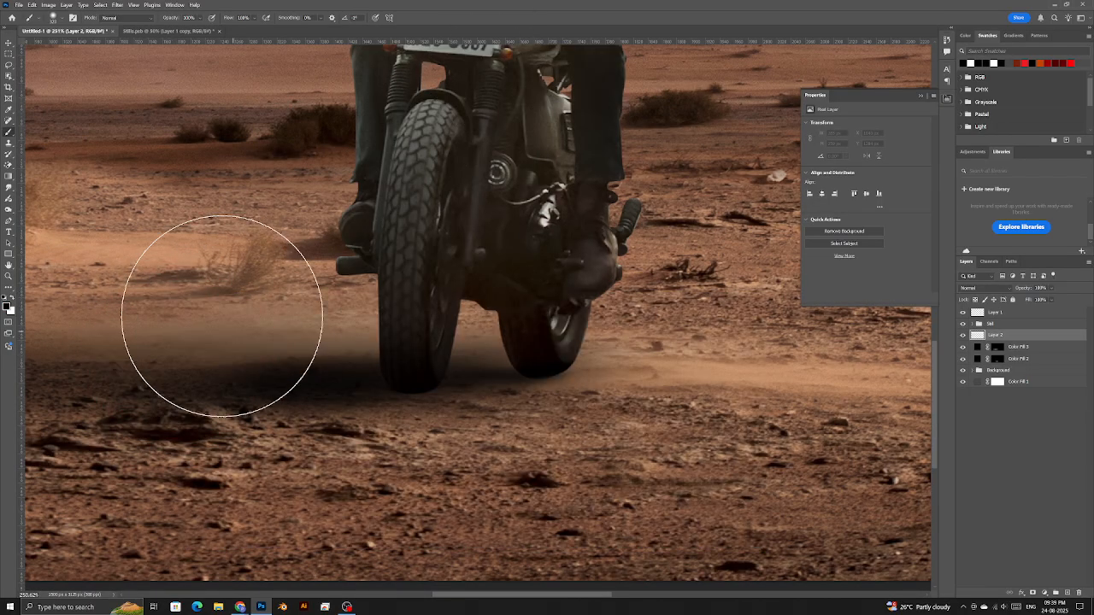
pyautogui.moveTo(186, 274)
pyautogui.mouseDown()
pyautogui.moveTo(448, 377)
pyautogui.moveTo(330, 336)
pyautogui.mouseUp()
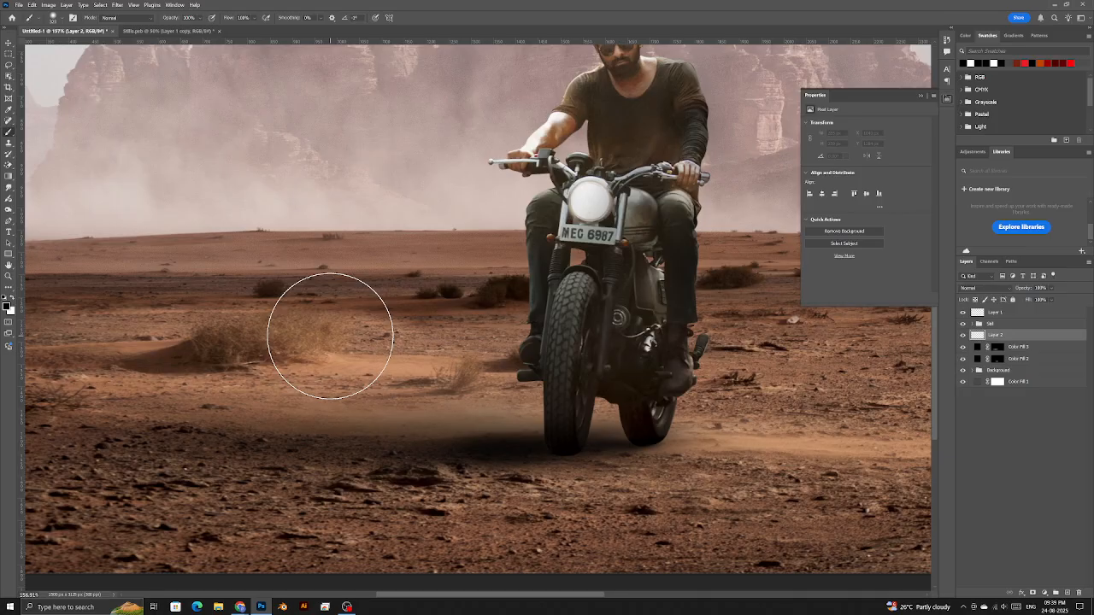
pyautogui.click(330, 336)
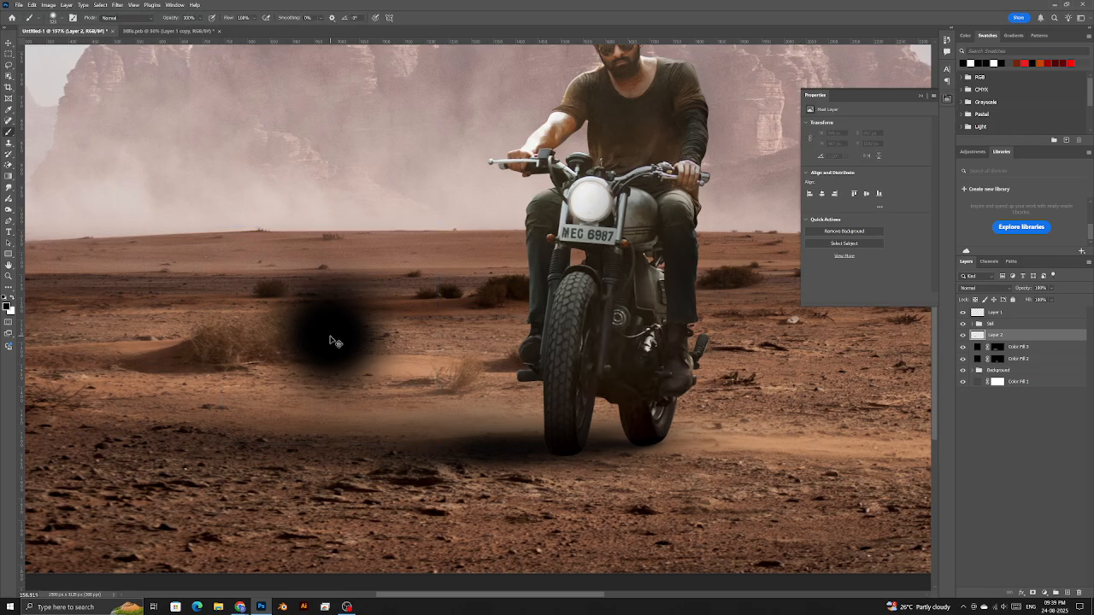
pyautogui.hotkey('ctrl', 't')
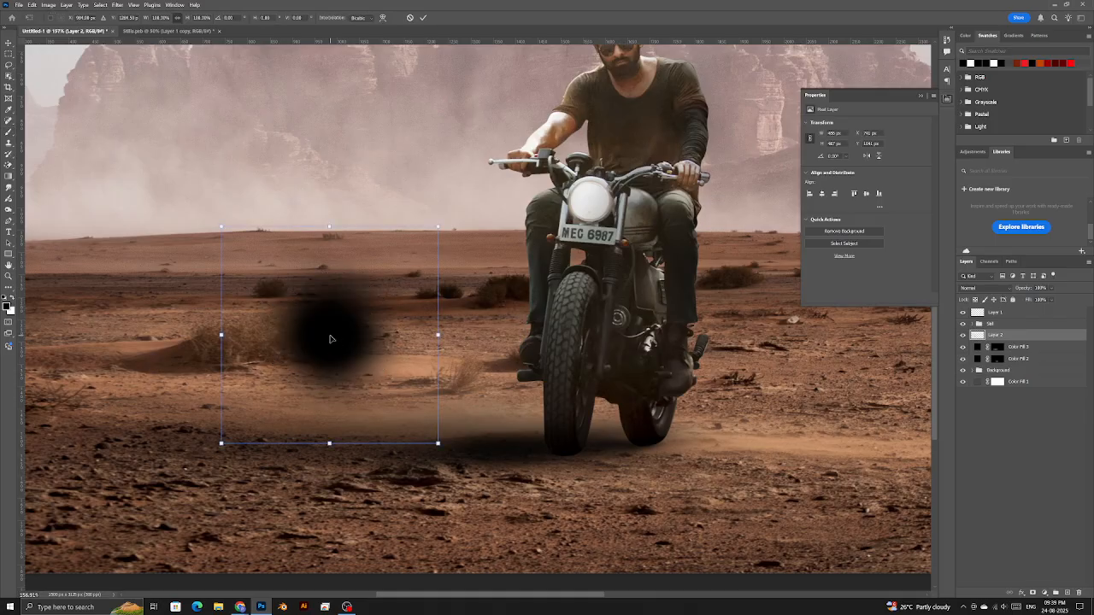
pyautogui.hotkey('alt', 'Tab')
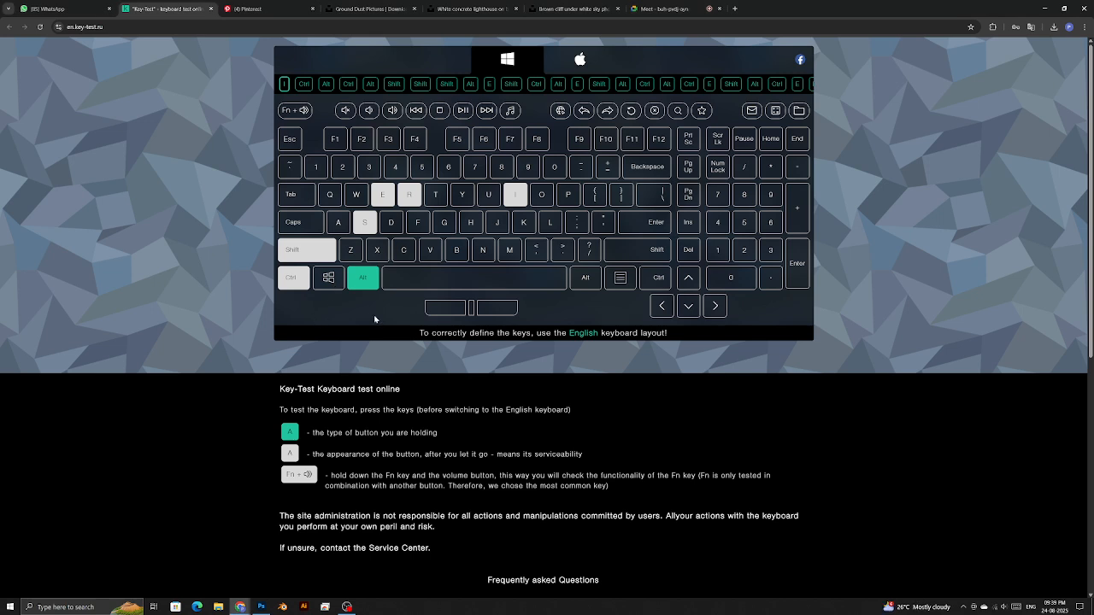
# - Show Shift and Alt on the key-test page, then switch back to Photoshop
pyautogui.press('shift')
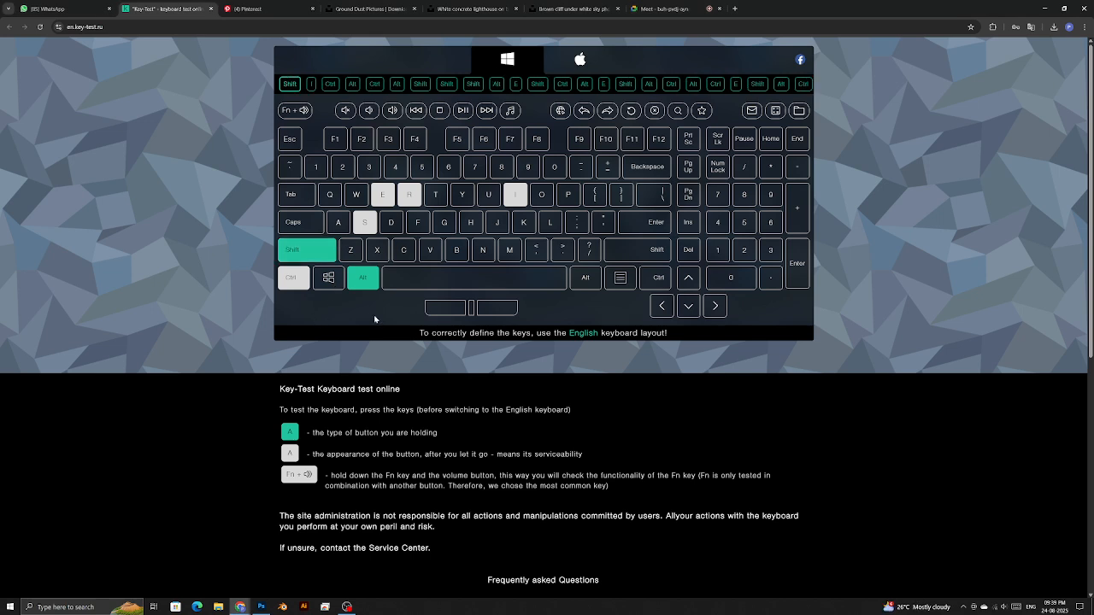
pyautogui.press('alt')
pyautogui.press('shift')
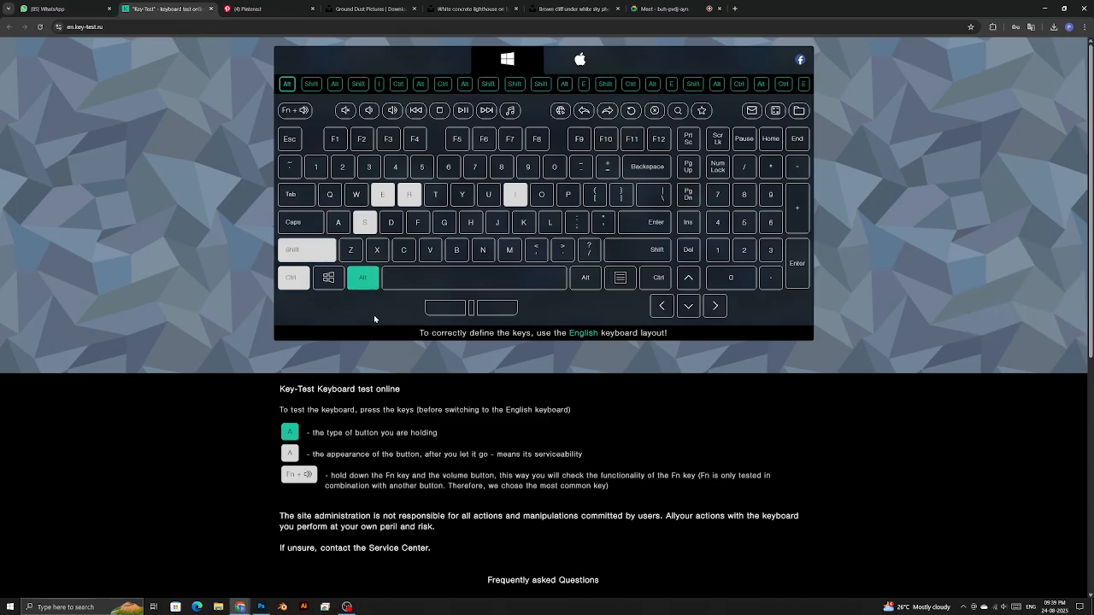
pyautogui.hotkey('alt', 'Tab')
# - Squash the black dab into a thin strip and move it down under the wheels
pyautogui.moveTo(329, 227); pyautogui.dragTo(341, 326)
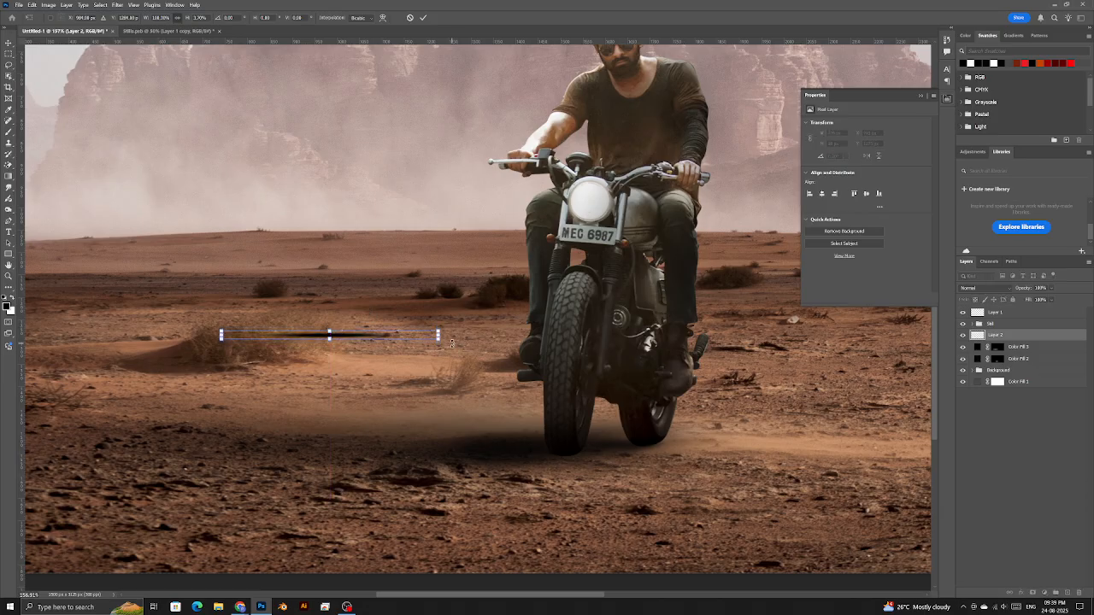
pyautogui.press('Return')
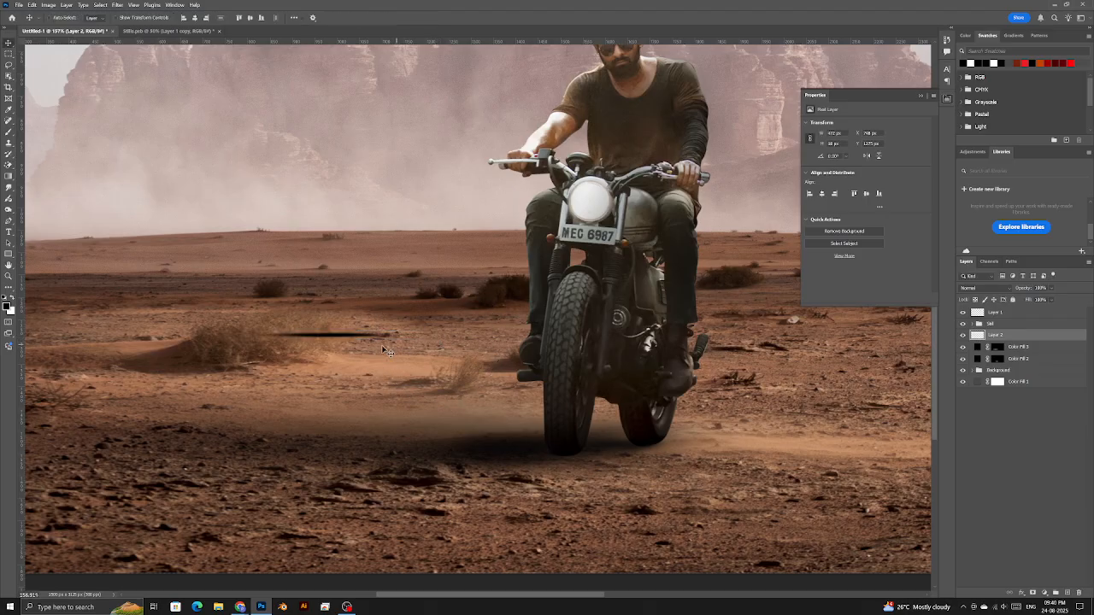
pyautogui.moveTo(337, 345); pyautogui.dragTo(565, 461)
# - Stretch and shift the strip under the wheels, then duplicate it as Layer 2 copy and reposition it
pyautogui.hotkey('ctrl', 't')
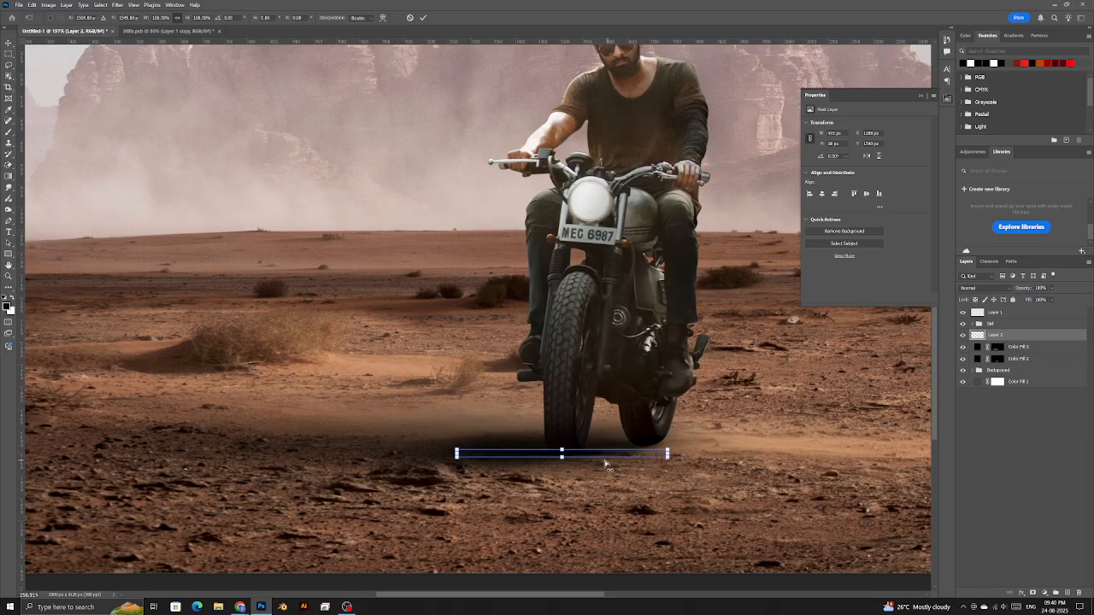
pyautogui.moveTo(458, 461); pyautogui.dragTo(450, 467)
pyautogui.moveTo(665, 457); pyautogui.dragTo(593, 459)
pyautogui.press('Return')
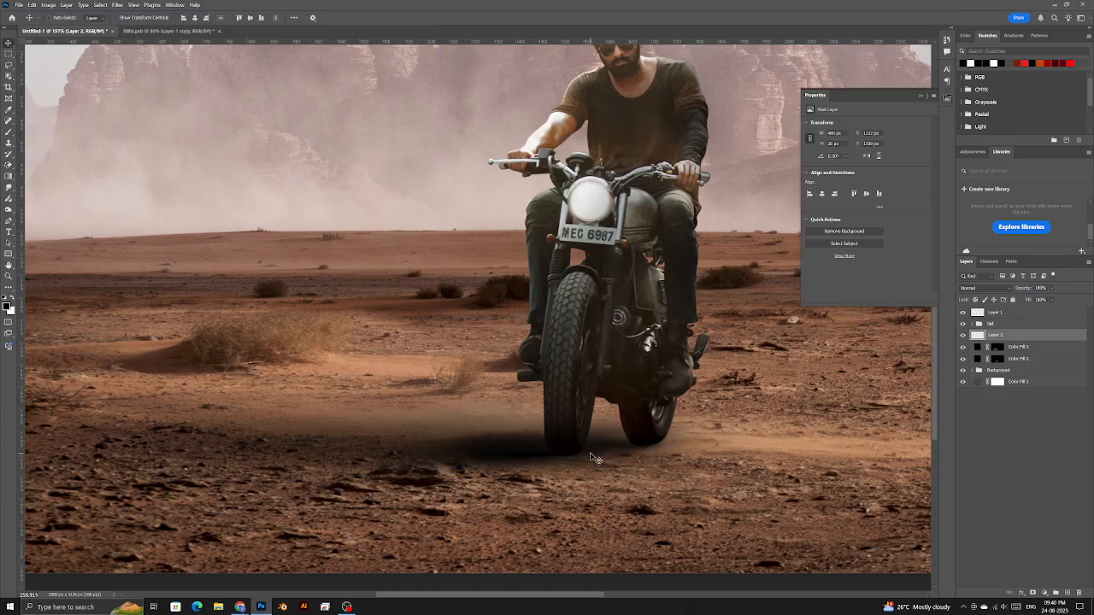
pyautogui.moveTo(1040, 340); pyautogui.dragTo(1068, 592)
pyautogui.moveTo(544, 487); pyautogui.dragTo(626, 477)
# - Toggle Layer 2 copy's visibility to compare the shadow with and without it
pyautogui.click(961, 336)
pyautogui.click(962, 336)
pyautogui.click(962, 336)
pyautogui.click(961, 336)
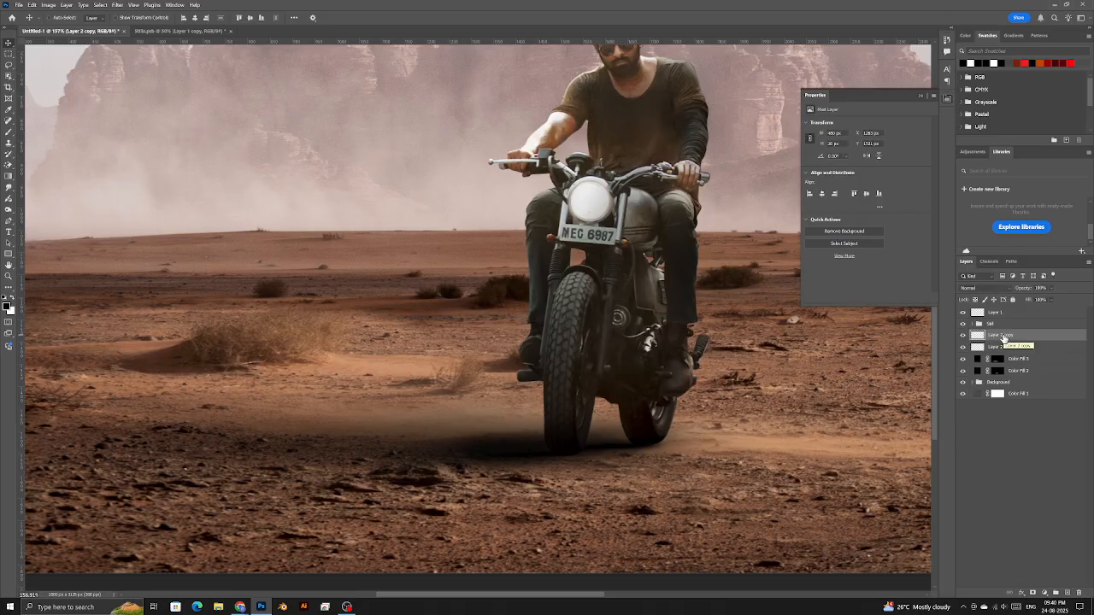
# - Open Layer 2 copy's layer style, then close it without changes
pyautogui.keyDown('ctrl'); pyautogui.click(1025, 348); pyautogui.keyUp('ctrl')
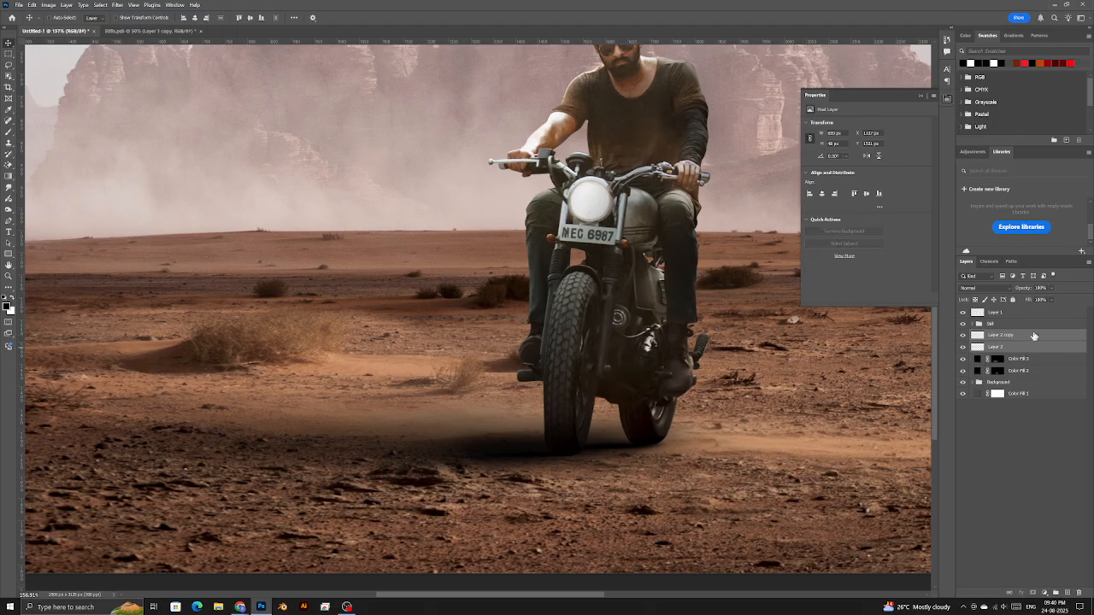
pyautogui.doubleClick(1030, 337)
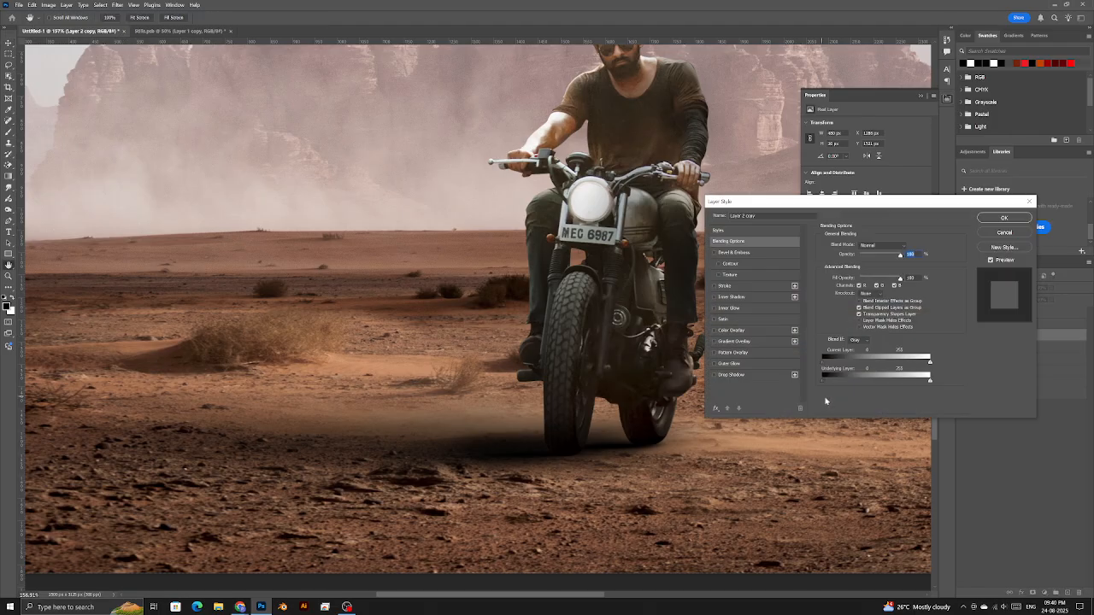
pyautogui.press('alt')
pyautogui.press('Escape')
pyautogui.rightClick(1024, 339)
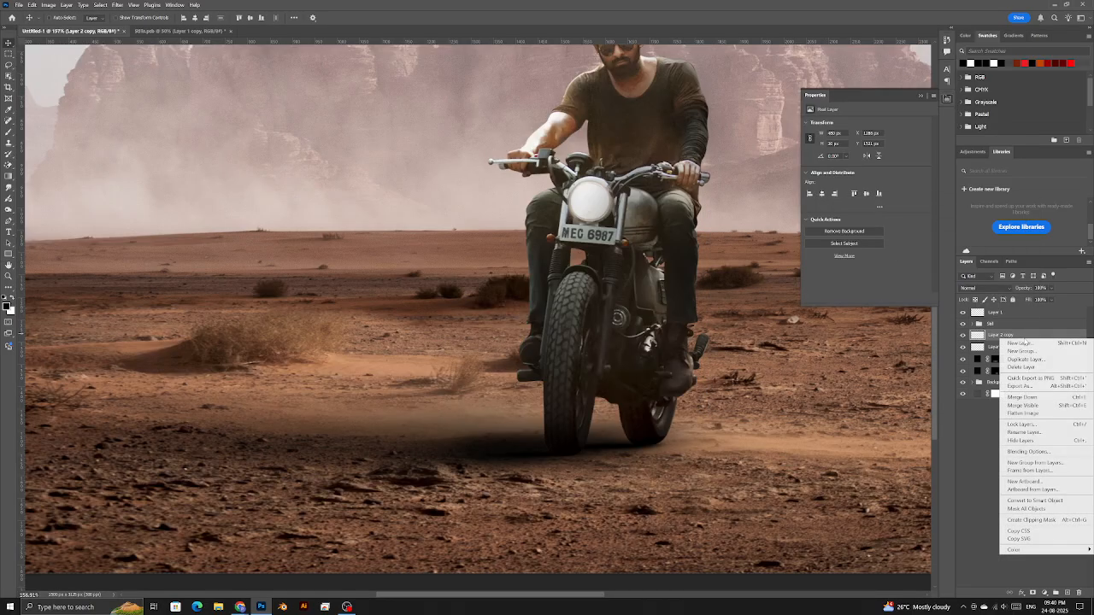
pyautogui.click(1037, 342)
# - Open Blending Options for Layer 2, then switch to the key-test page
pyautogui.rightClick(1037, 347)
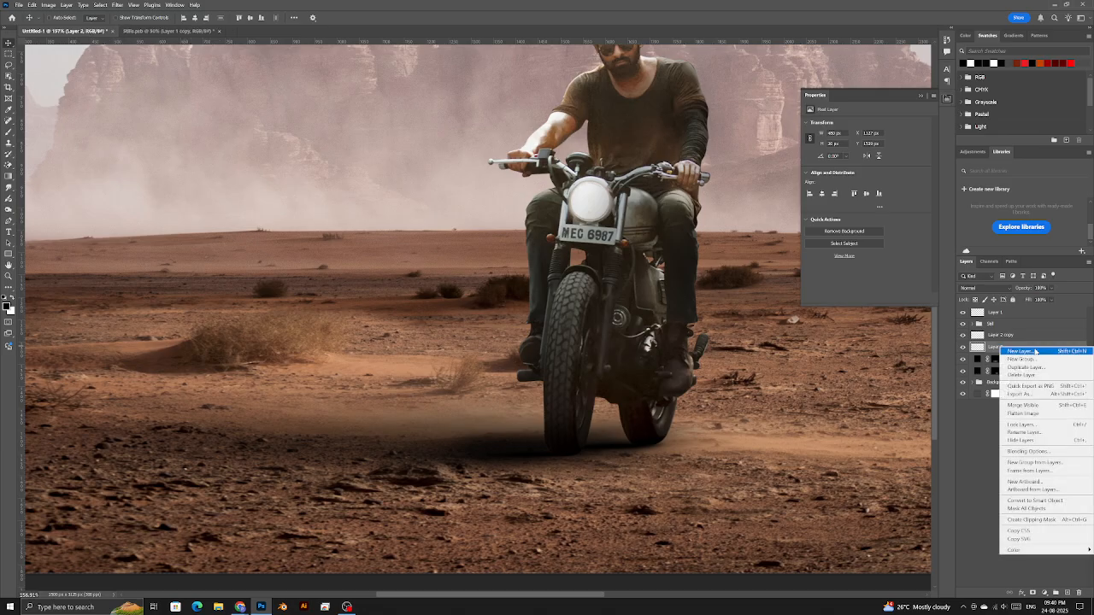
pyautogui.click(1020, 452)
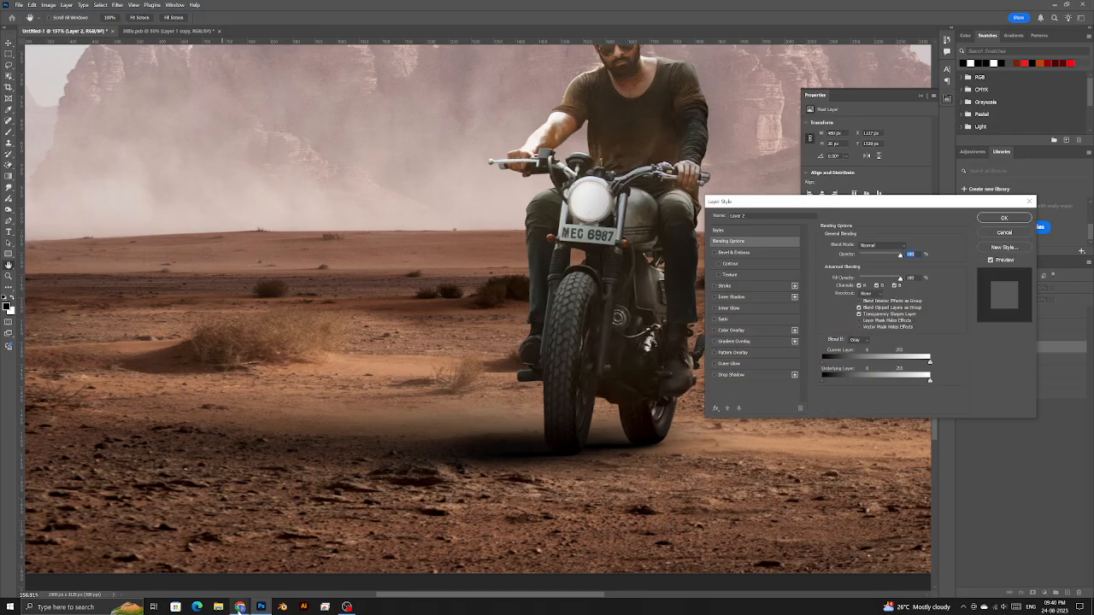
pyautogui.moveTo(241, 607)
pyautogui.click(192, 564)
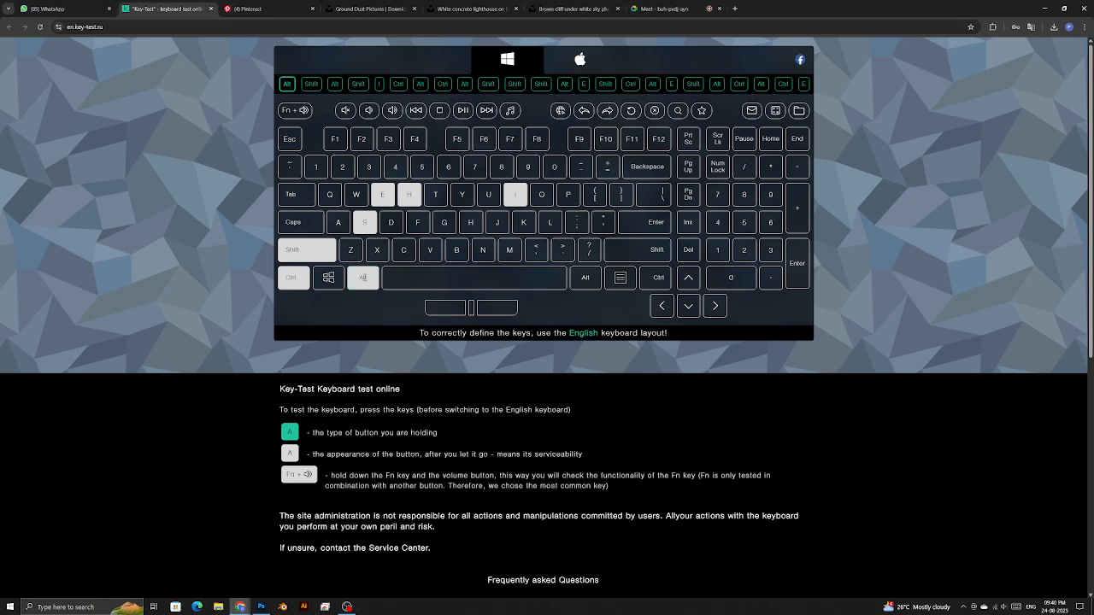
# - Show Alt on the key-test page, then split Layer 2's Underlying Layer black point to about 0/12
pyautogui.press('alt')
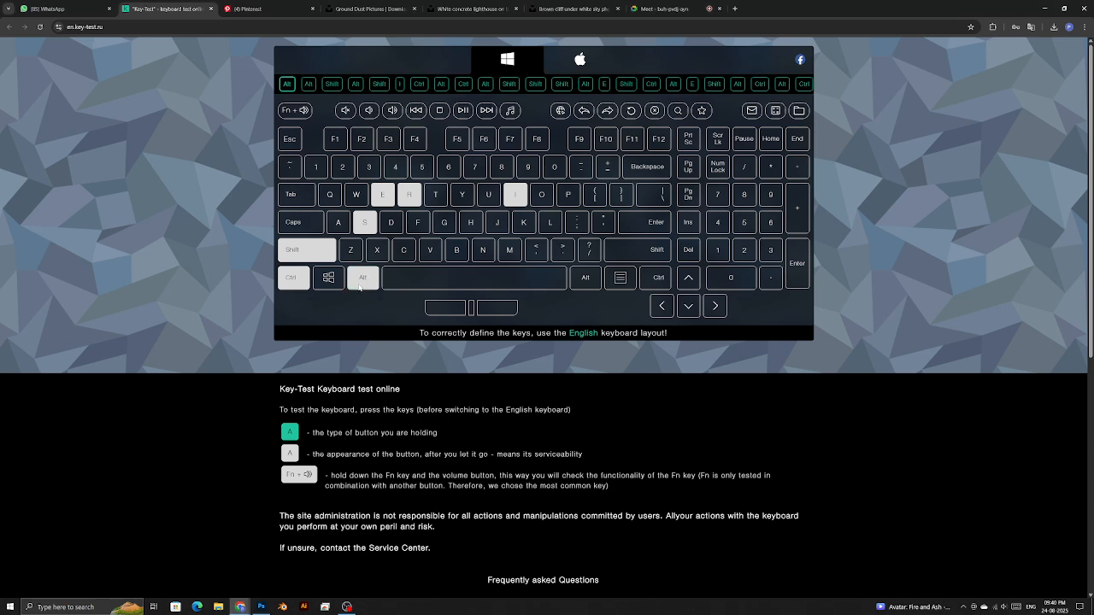
pyautogui.hotkey('alt', 'Tab')
pyautogui.moveTo(834, 383)
pyautogui.mouseDown()
pyautogui.moveTo(847, 383)
pyautogui.moveTo(833, 378)
pyautogui.mouseUp()
# - Zoom to the front tyre and widen Layer 2's split Underlying Layer black range further
pyautogui.click(993, 219)
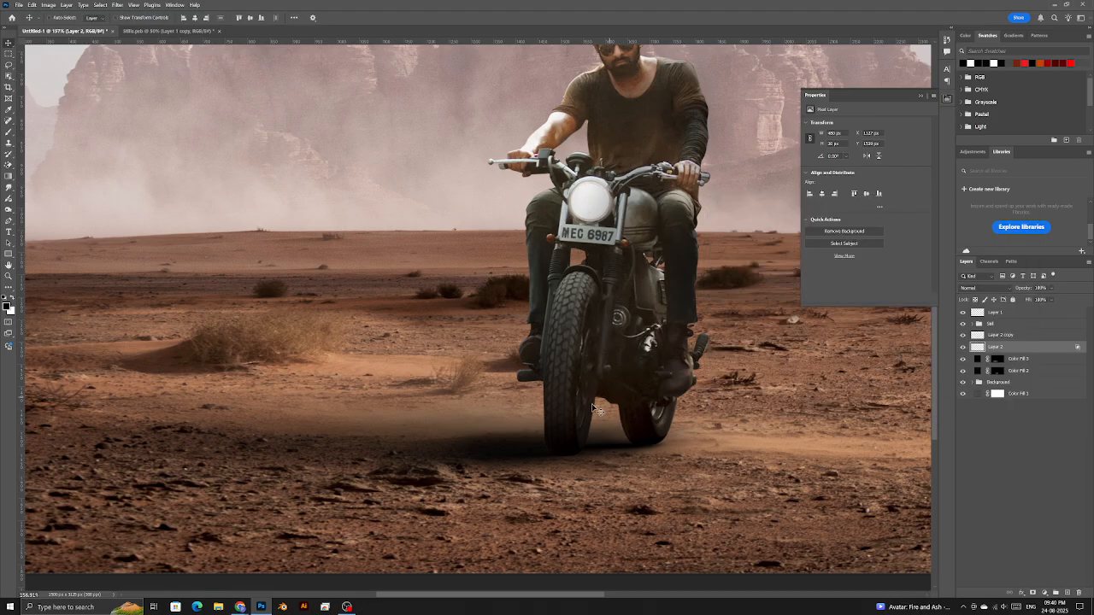
pyautogui.scroll(6, 578, 420)
pyautogui.moveTo(435, 508); pyautogui.dragTo(562, 403)
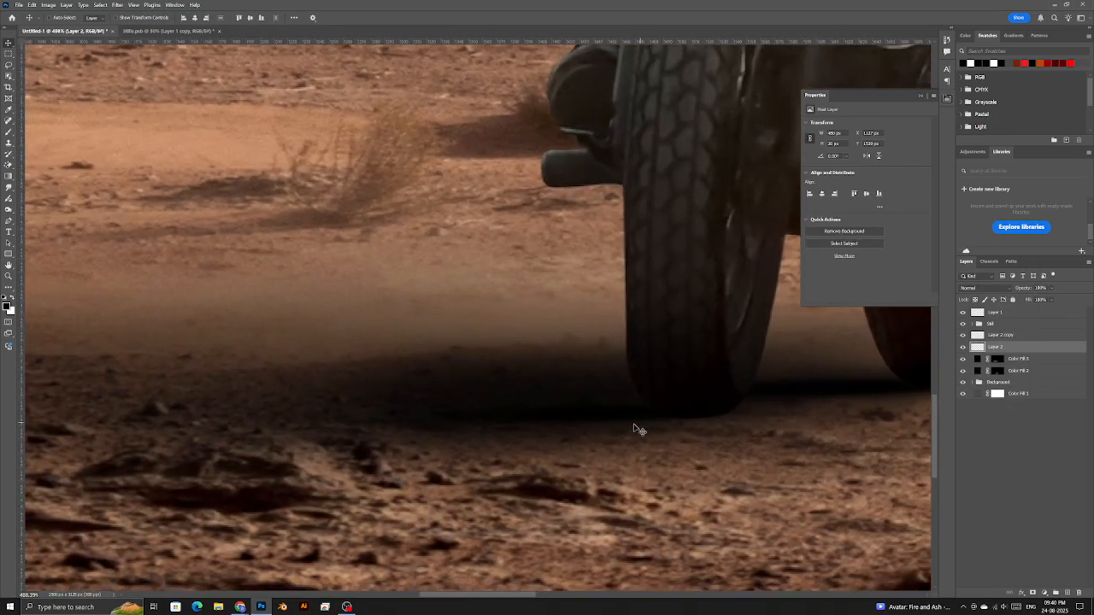
pyautogui.doubleClick(1045, 350)
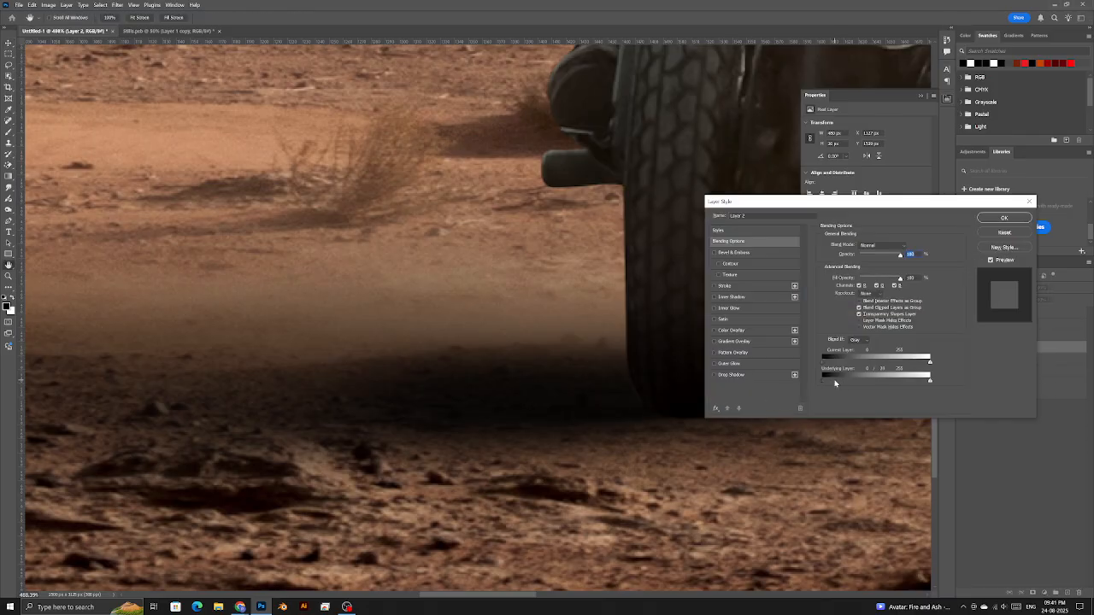
pyautogui.moveTo(838, 383); pyautogui.dragTo(831, 383)
pyautogui.moveTo(834, 381); pyautogui.dragTo(825, 384)
pyautogui.click(1004, 218)
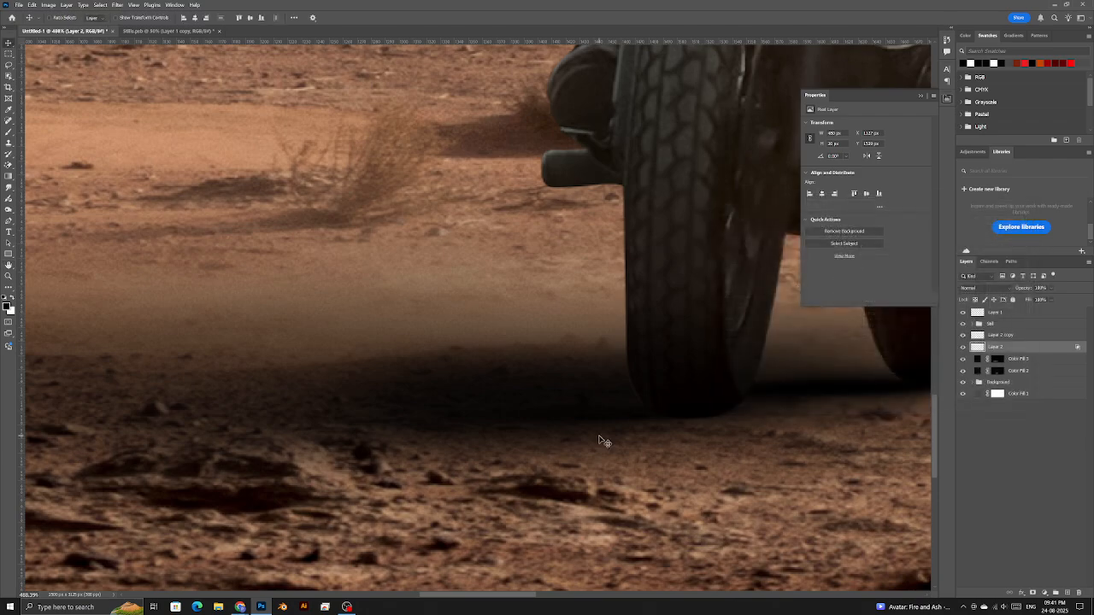
# - Split Layer 2 copy's Underlying Layer black point to about 0/34 so the dirt shows through
pyautogui.scroll(-5, 601, 438)
pyautogui.moveTo(791, 405); pyautogui.dragTo(663, 439)
pyautogui.scroll(9, 638, 454)
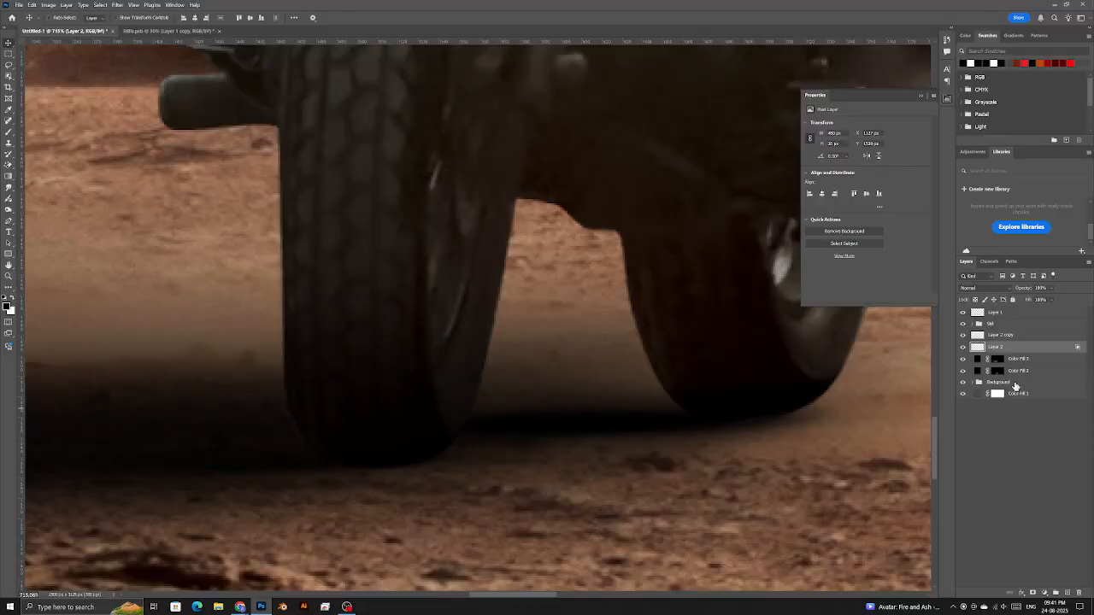
pyautogui.doubleClick(1033, 336)
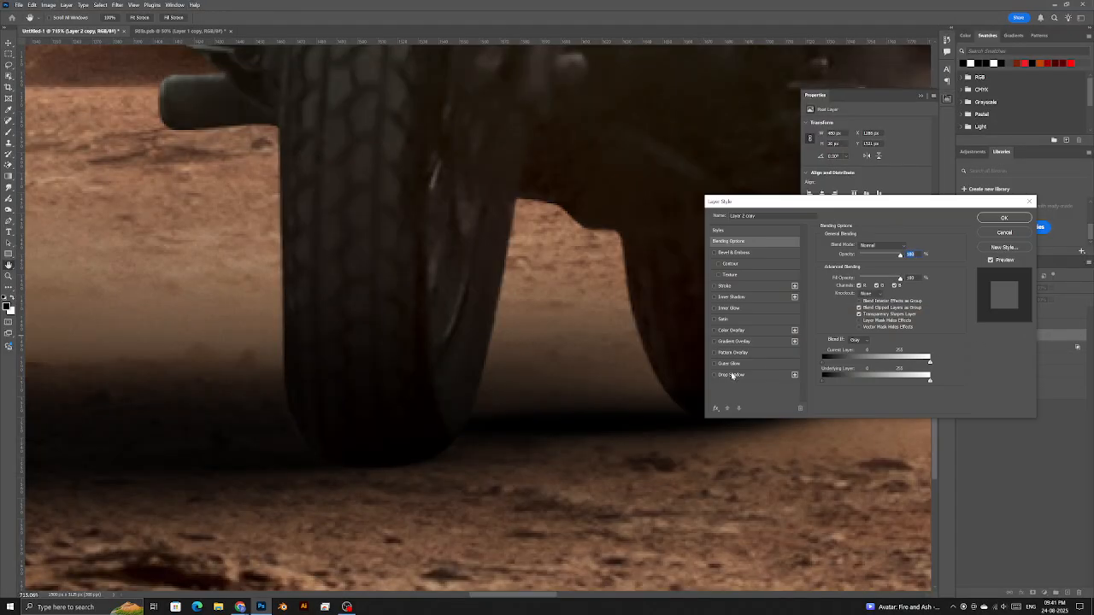
pyautogui.moveTo(817, 206); pyautogui.dragTo(878, 165)
pyautogui.moveTo(887, 338)
pyautogui.mouseDown()
pyautogui.moveTo(907, 339)
pyautogui.moveTo(897, 337)
pyautogui.mouseUp()
pyautogui.click(1054, 177)
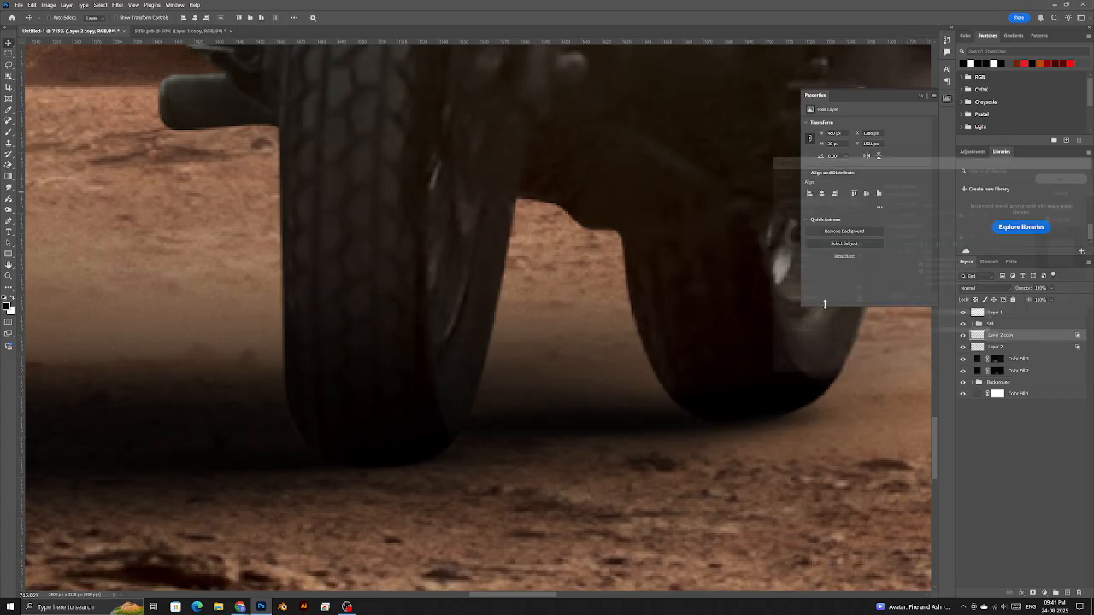
# - Fit the image on screen and select Curves 3 inside the expanded Still group
pyautogui.press('z')
pyautogui.rightClick(472, 369)
pyautogui.click(506, 376)
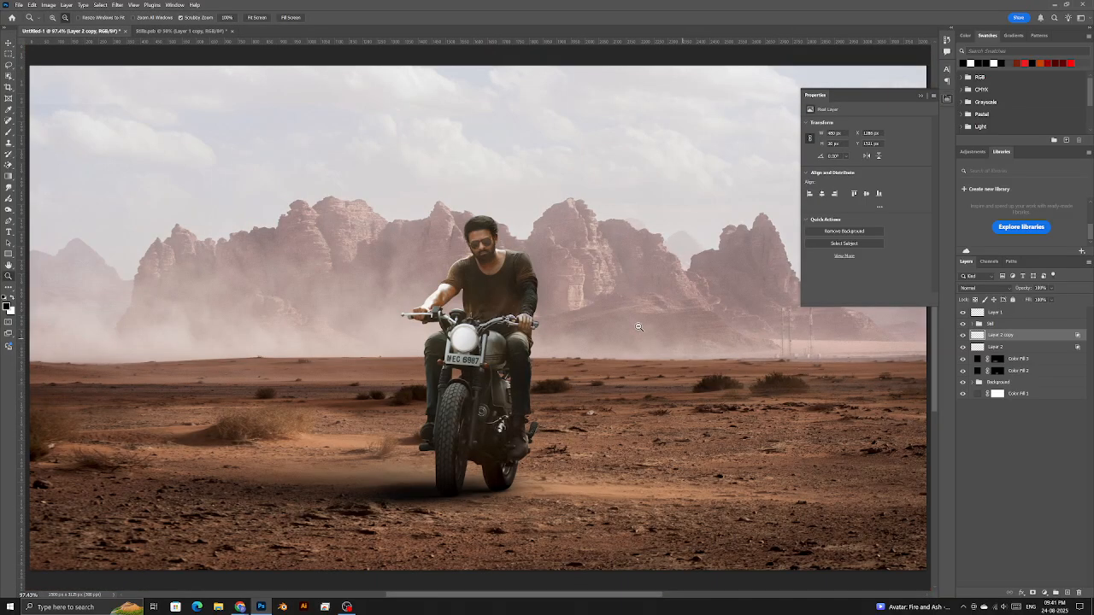
pyautogui.click(979, 324)
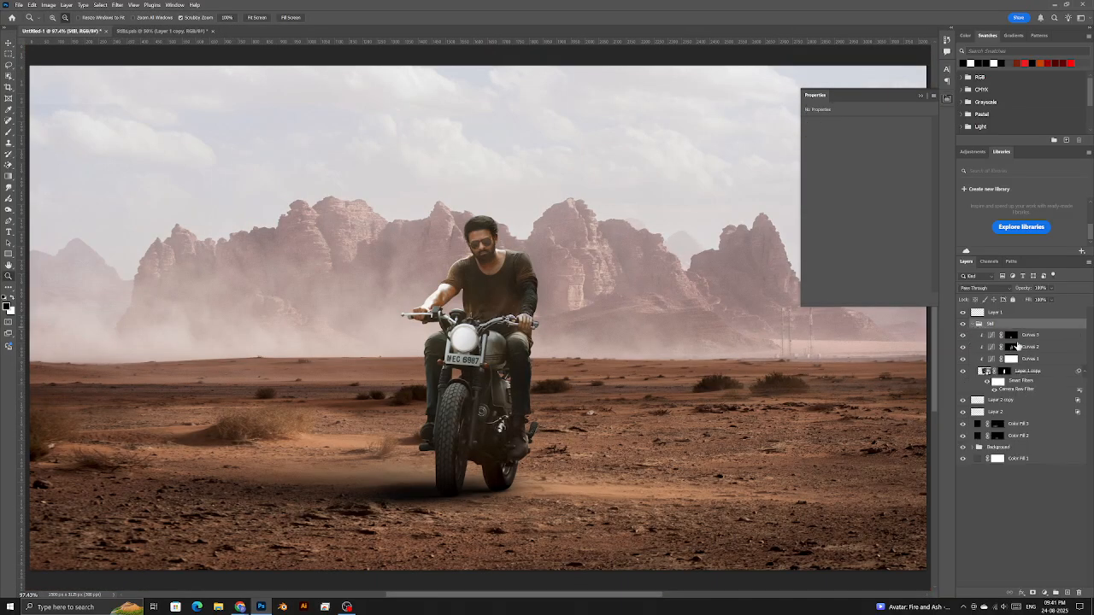
pyautogui.click(1011, 335)
# - Add a Color Balance clipped to the rider, shifting midtones toward blue and green
pyautogui.click(1046, 592)
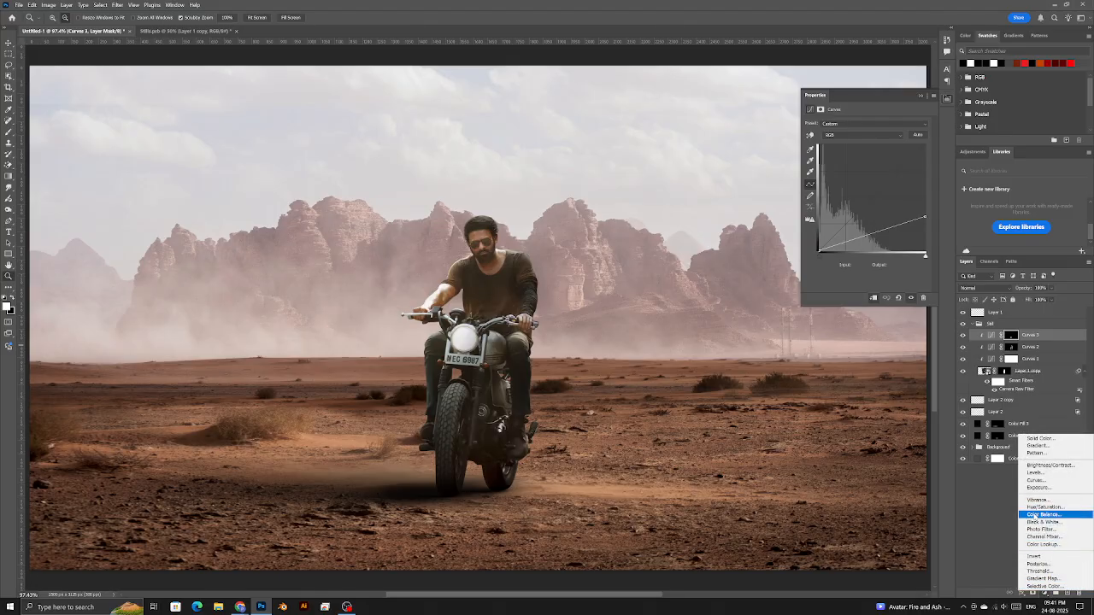
pyautogui.click(1034, 515)
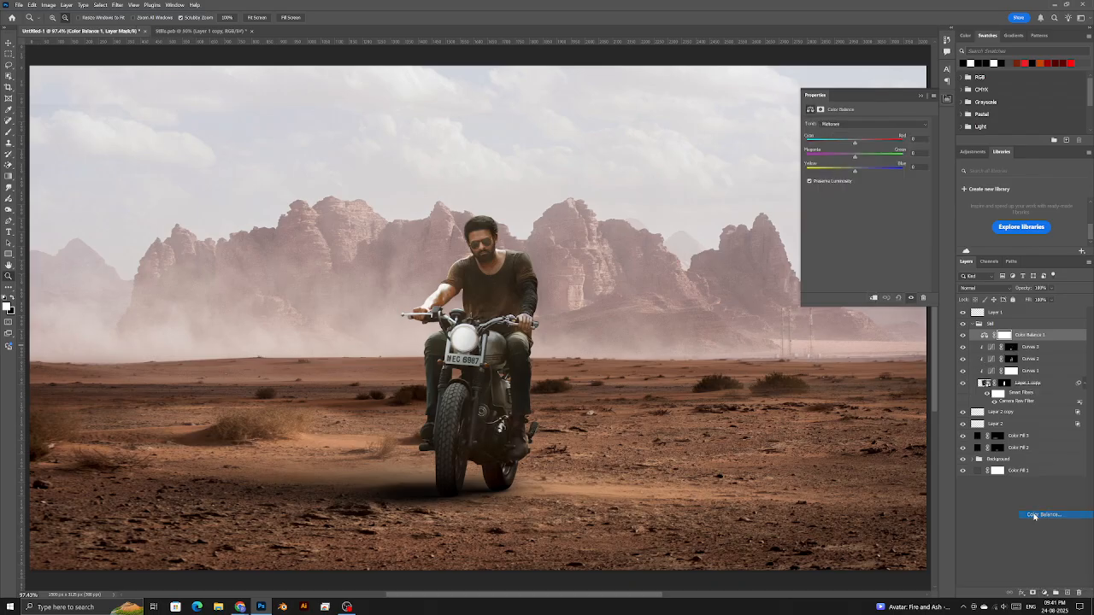
pyautogui.click(875, 299)
pyautogui.moveTo(846, 173); pyautogui.dragTo(862, 173)
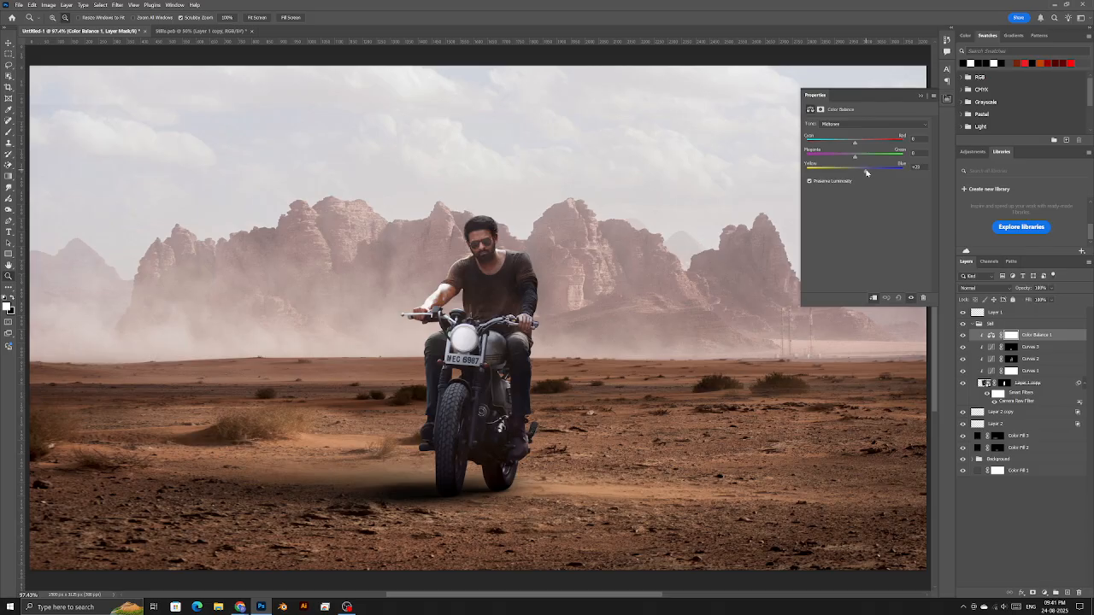
pyautogui.moveTo(849, 159); pyautogui.dragTo(863, 145)
# - Push the Color Balance shadows toward cyan and magenta, fine-tuning yellow–blue
pyautogui.click(852, 125)
pyautogui.click(851, 132)
pyautogui.click(851, 125)
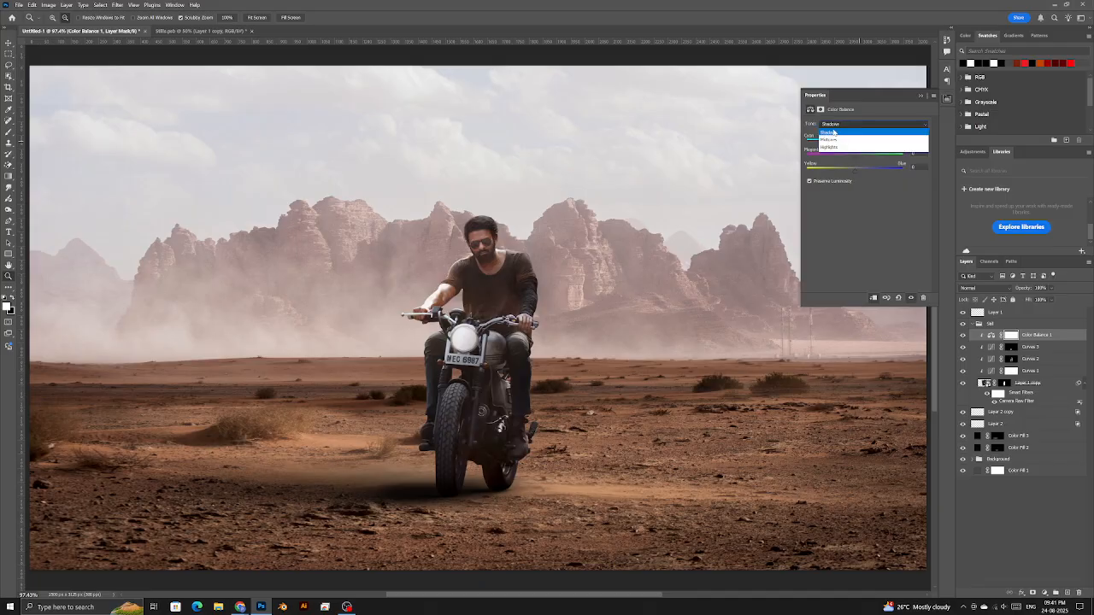
pyautogui.click(838, 133)
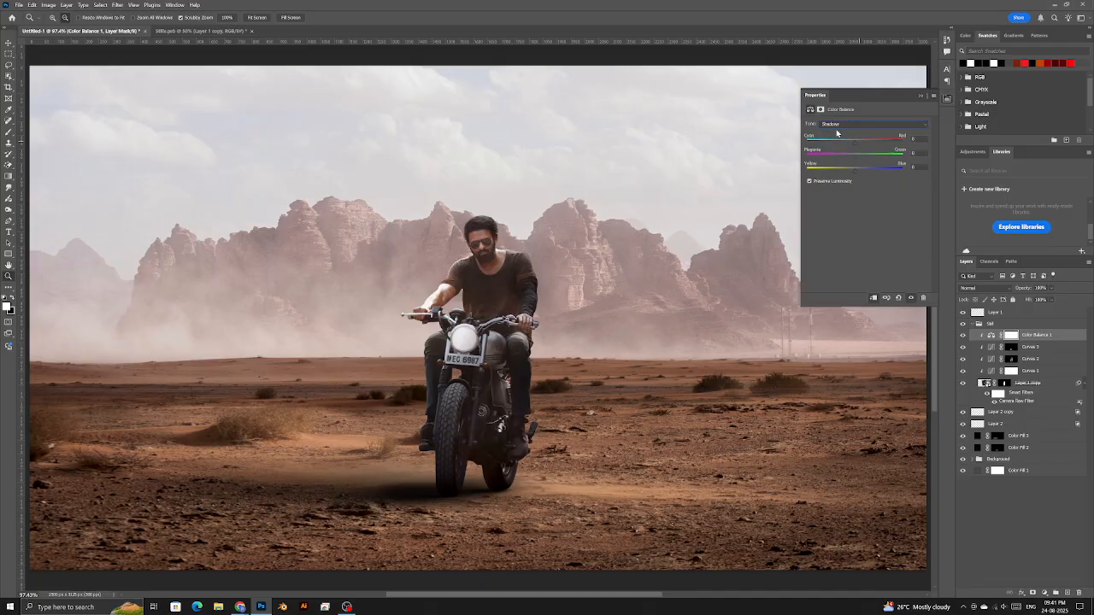
pyautogui.moveTo(853, 144); pyautogui.dragTo(838, 145)
pyautogui.moveTo(855, 159); pyautogui.dragTo(846, 159)
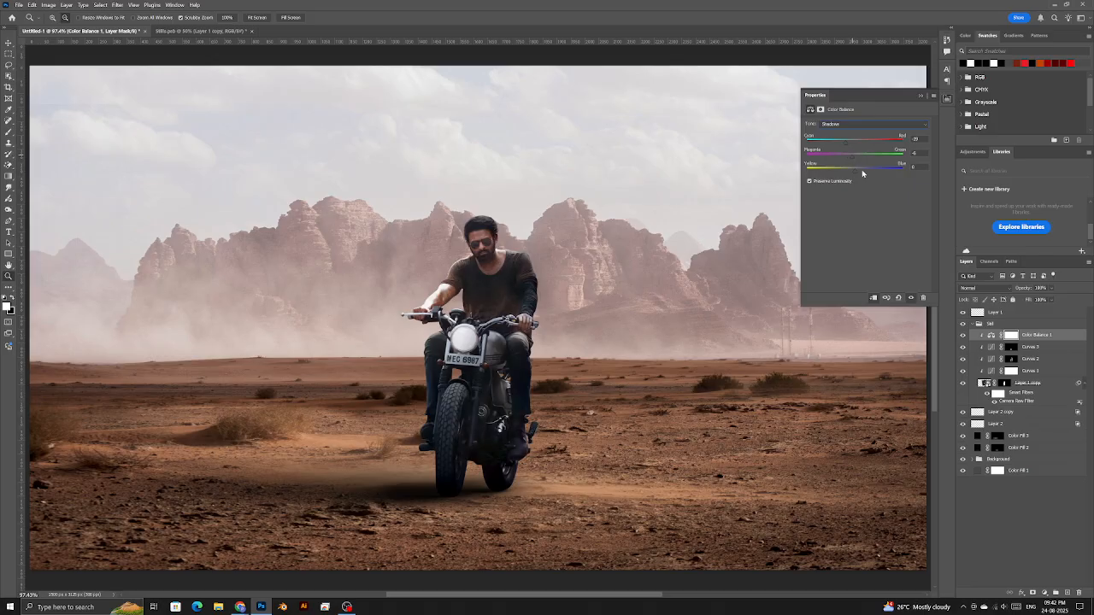
pyautogui.moveTo(855, 170)
pyautogui.mouseDown()
pyautogui.moveTo(865, 169)
pyautogui.moveTo(856, 169)
pyautogui.mouseUp()
# - Nudge the Color Balance highlights slightly toward green and yellow to warm the rider
pyautogui.click(845, 123)
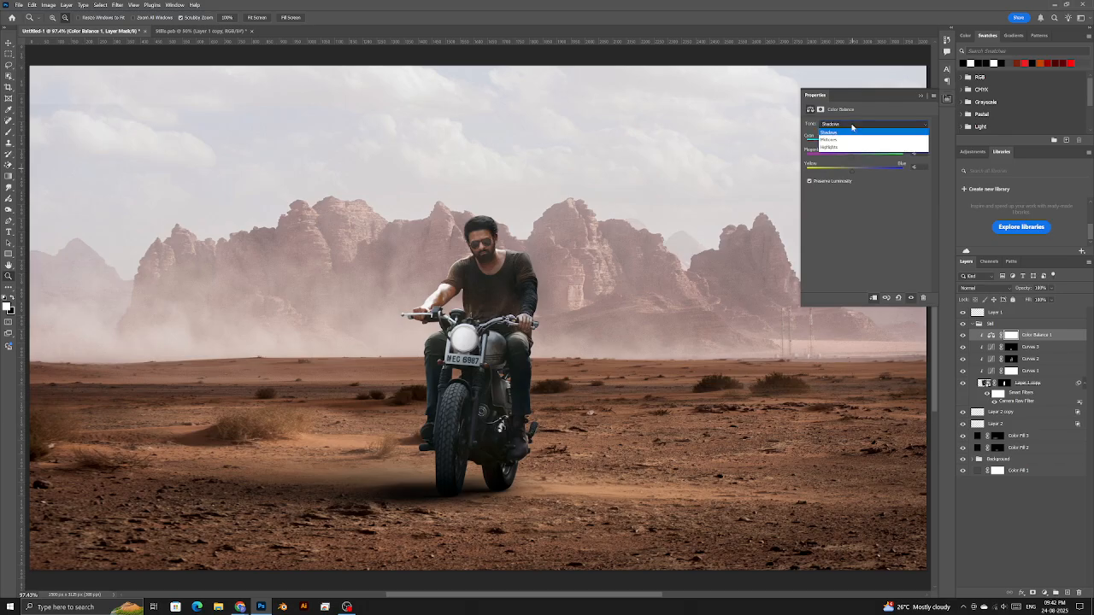
pyautogui.click(845, 147)
pyautogui.moveTo(854, 145)
pyautogui.mouseDown()
pyautogui.moveTo(842, 145)
pyautogui.moveTo(861, 145)
pyautogui.moveTo(854, 158)
pyautogui.mouseUp()
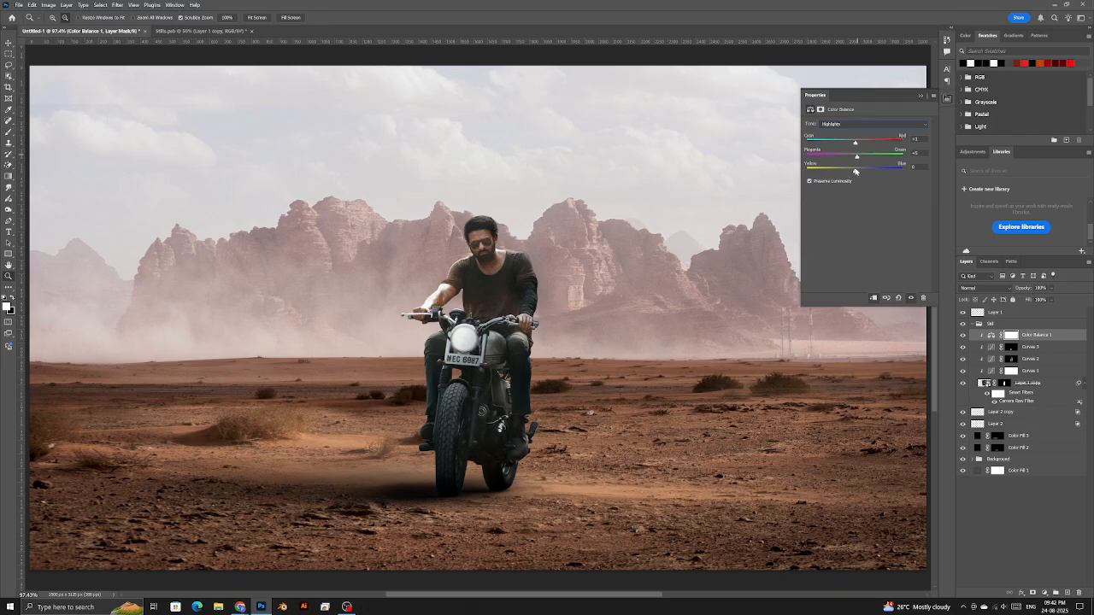
pyautogui.moveTo(853, 173)
pyautogui.mouseDown()
pyautogui.moveTo(863, 172)
pyautogui.moveTo(848, 172)
pyautogui.mouseUp()
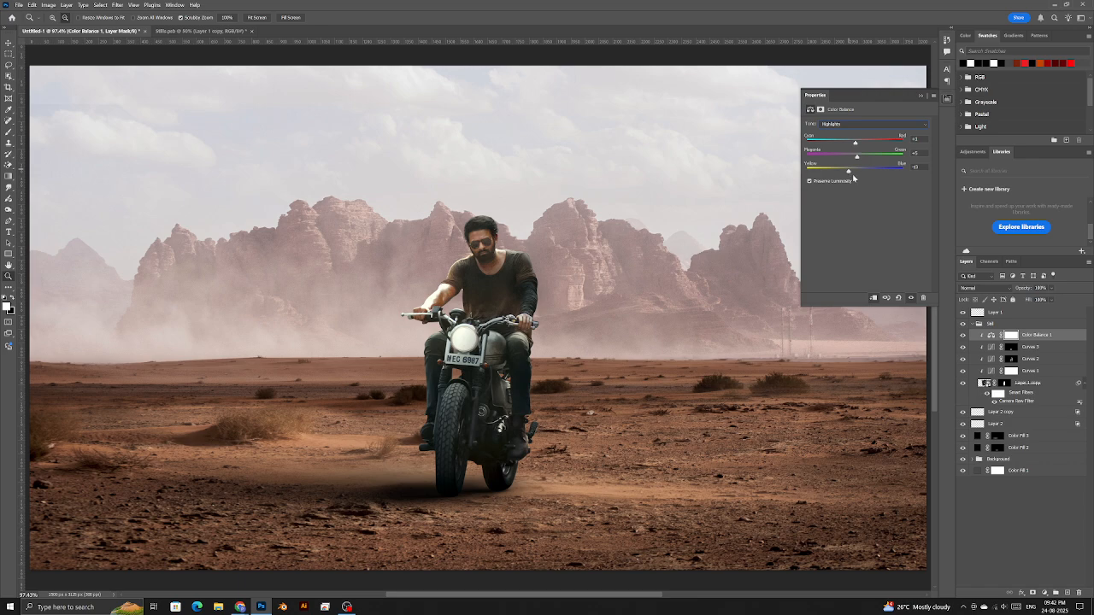
pyautogui.click(1043, 591)
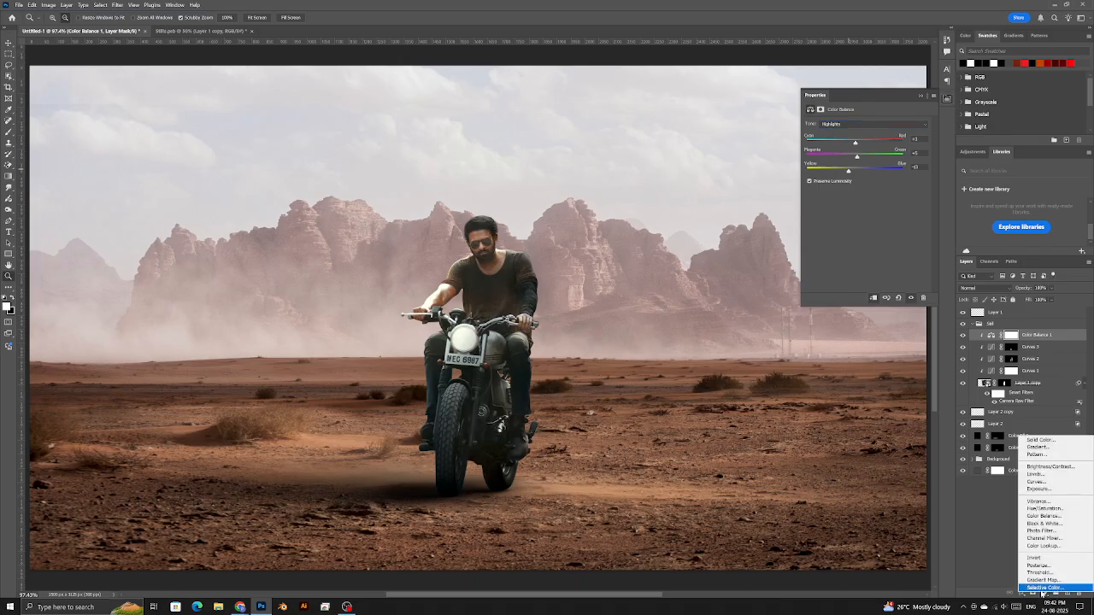
# - Add a Selective Color on Neutrals with Cyan about -10 and Magenta slightly reduced
pyautogui.click(1043, 589)
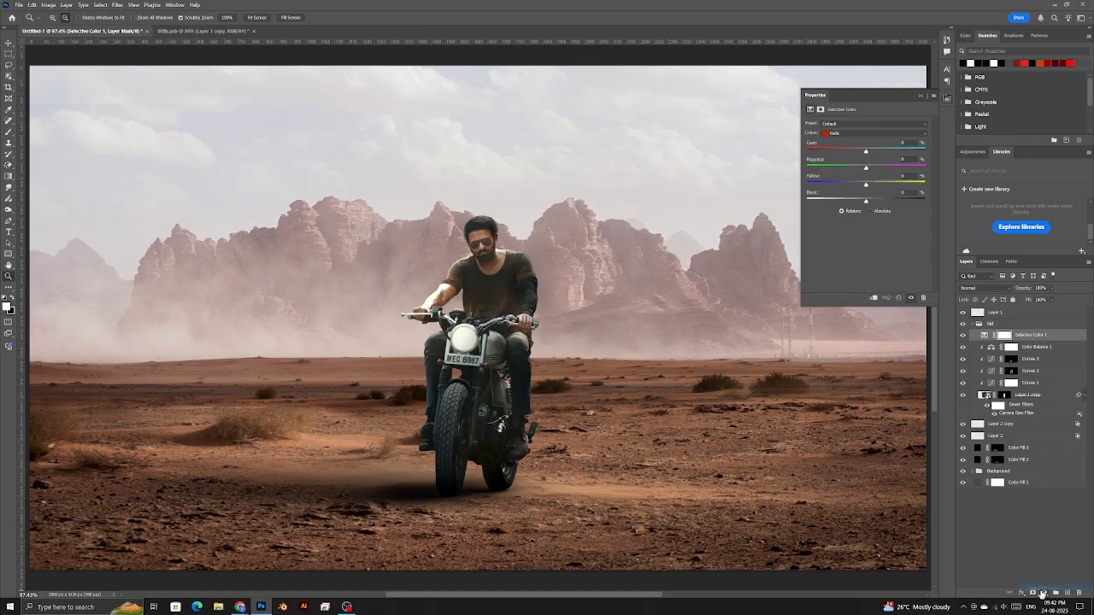
pyautogui.click(833, 134)
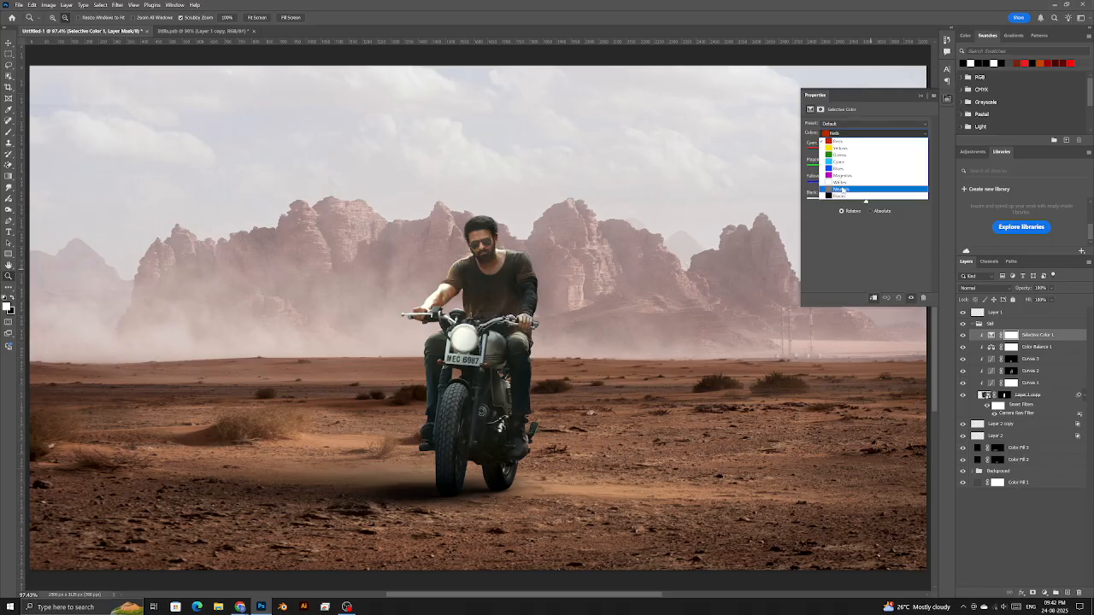
pyautogui.click(842, 189)
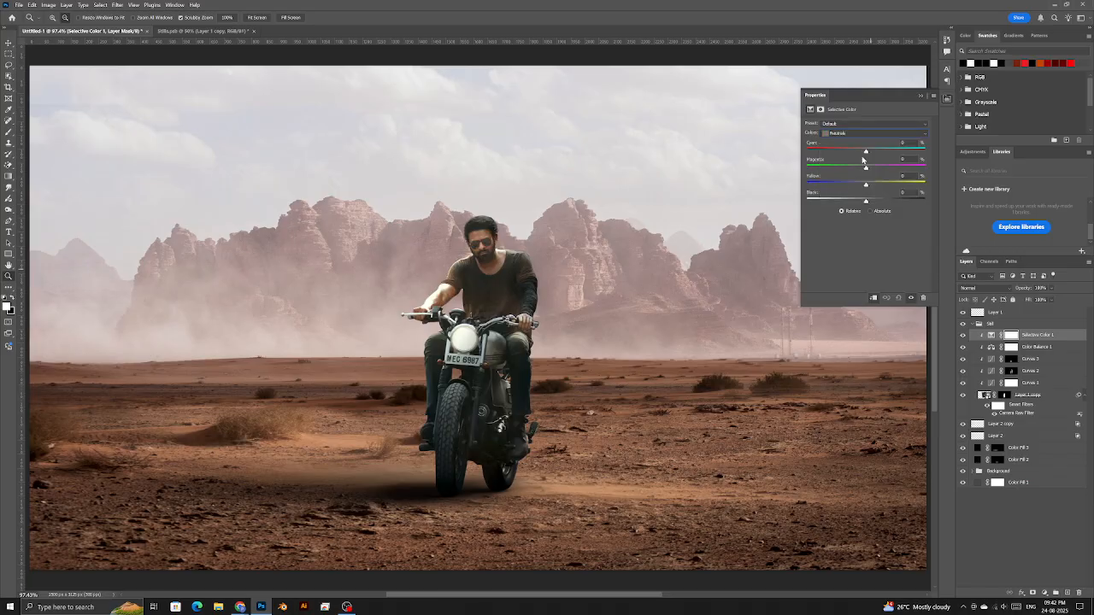
pyautogui.moveTo(866, 153); pyautogui.dragTo(857, 153)
pyautogui.moveTo(867, 170); pyautogui.dragTo(866, 170)
# - Group the layers from Layer 2 copy to Color Fill 2 and name the group 'Shadow'
pyautogui.click(998, 425)
pyautogui.keyDown('shift'); pyautogui.click(1015, 460); pyautogui.keyUp('shift')
pyautogui.hotkey('ctrl', 'g')
pyautogui.doubleClick(994, 425)
pyautogui.write('Sh')
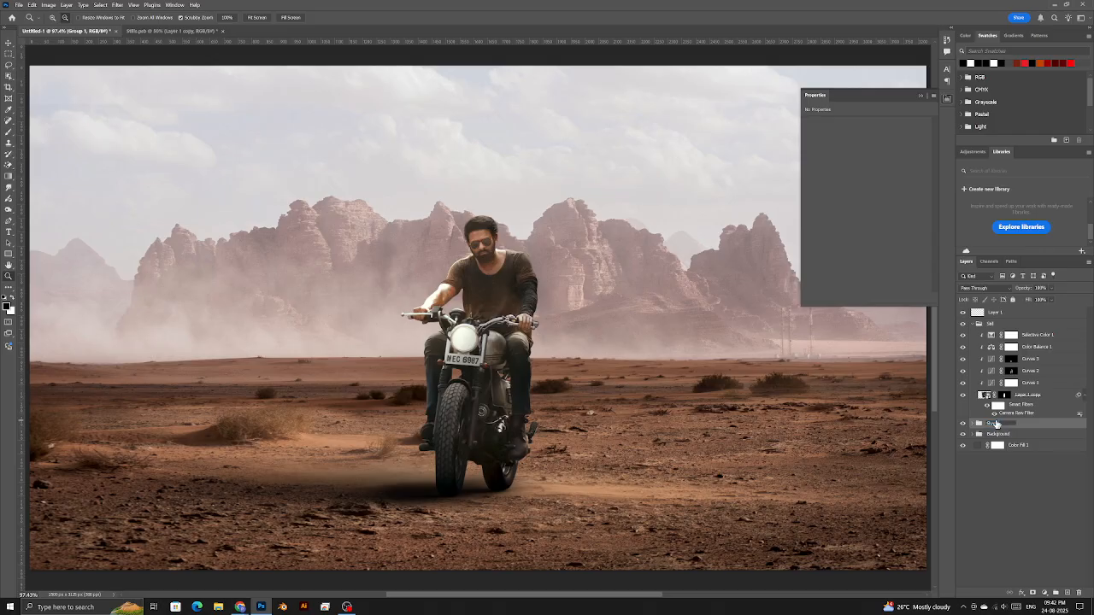
pyautogui.write('adow')
pyautogui.press('Return')
# - Mask the Shadow group and fade the ground shadow under the bike with a soft 500 px black brush
pyautogui.click(1033, 592)
pyautogui.press('b')
pyautogui.moveTo(366, 485)
pyautogui.mouseDown()
pyautogui.moveTo(418, 492)
pyautogui.moveTo(381, 488)
pyautogui.mouseUp()
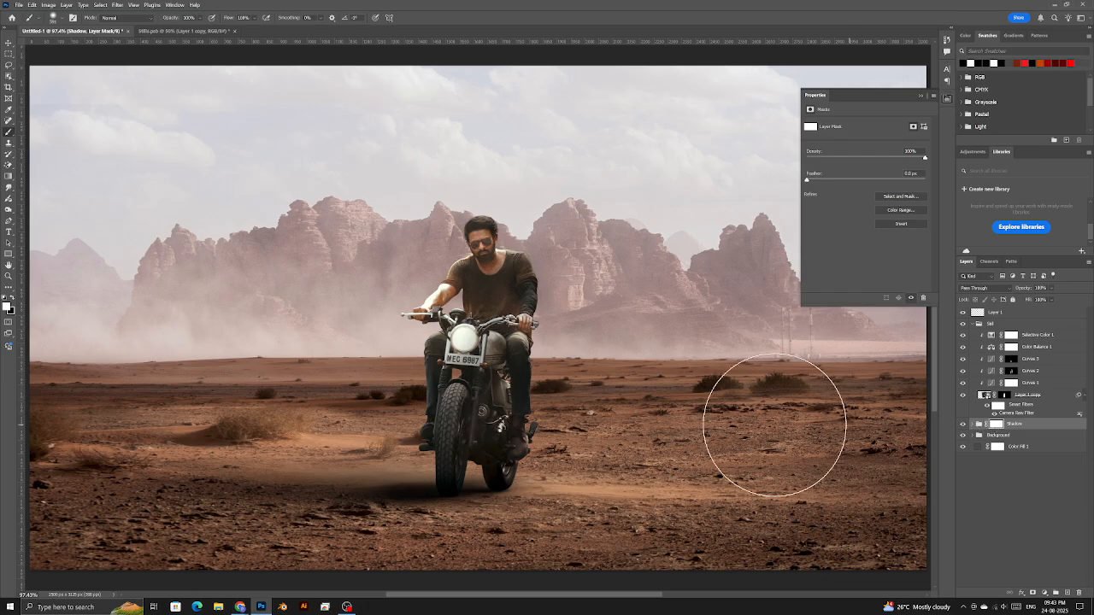
pyautogui.click(12, 299)
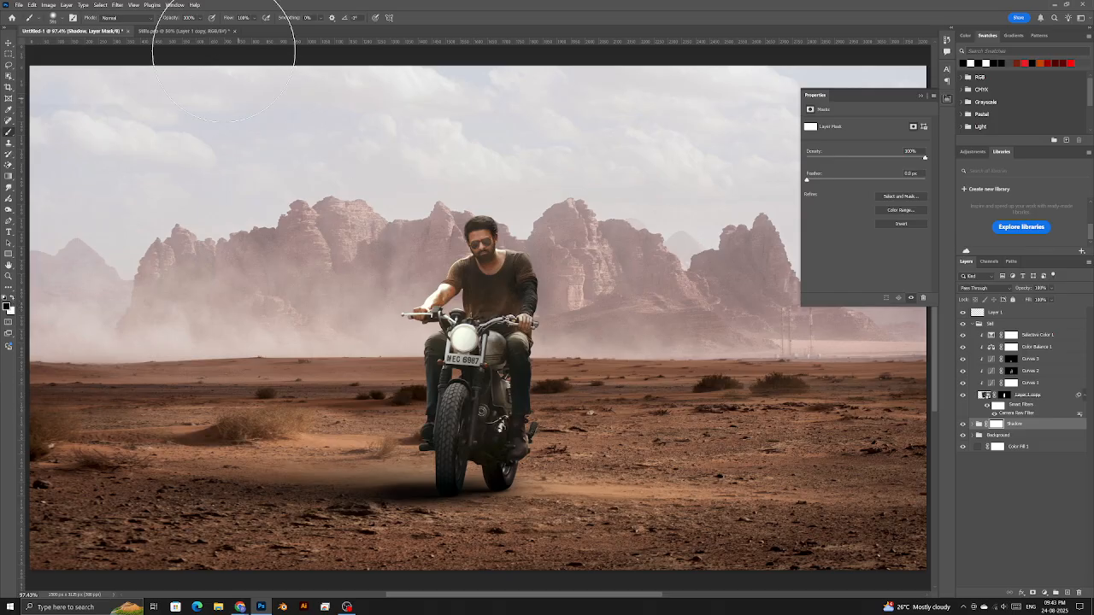
pyautogui.moveTo(229, 19); pyautogui.dragTo(90, 24)
pyautogui.moveTo(175, 22); pyautogui.dragTo(83, 24)
pyautogui.moveTo(360, 401); pyautogui.dragTo(345, 404)
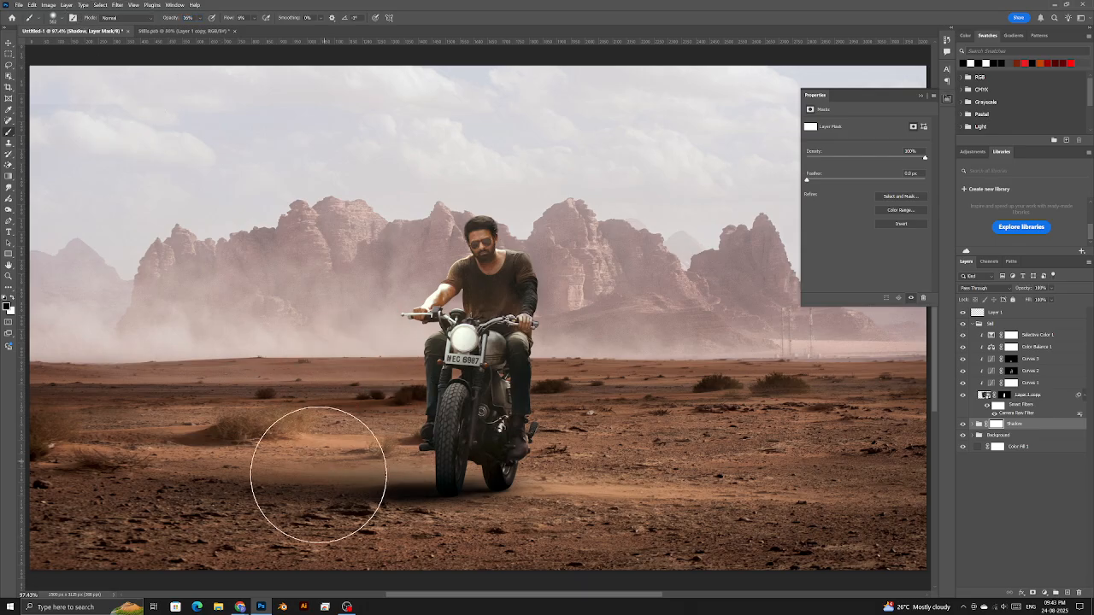
pyautogui.moveTo(300, 490)
pyautogui.mouseDown()
pyautogui.moveTo(503, 501)
pyautogui.moveTo(419, 494)
pyautogui.mouseUp()
pyautogui.scroll(3, 453, 492)
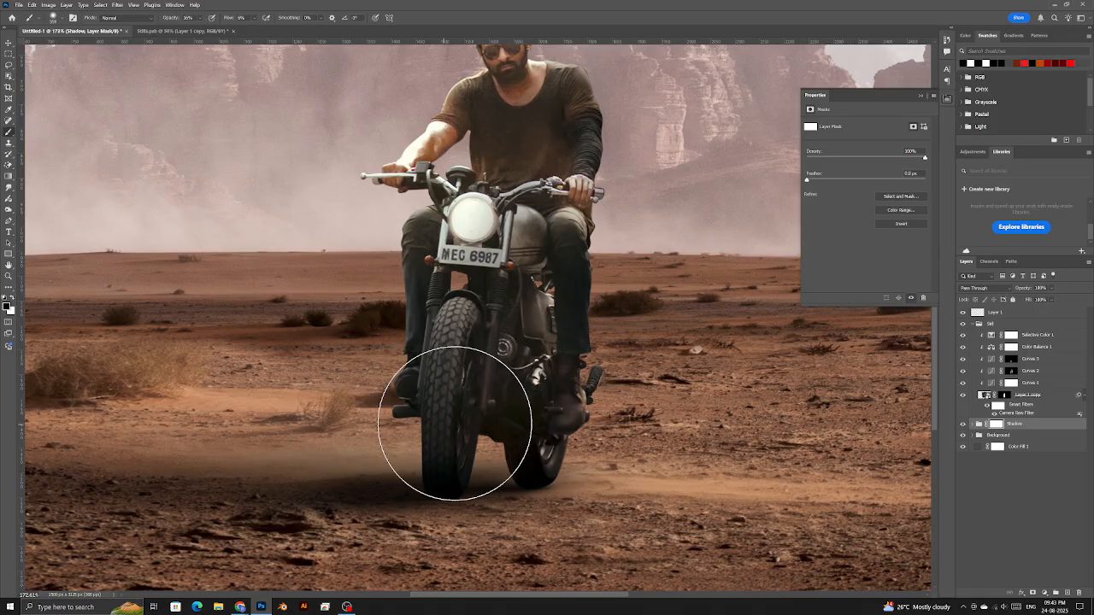
# - Resize the brush to about 254 px and lasso the bushes left of the bike
pyautogui.moveTo(338, 385); pyautogui.dragTo(277, 389)
pyautogui.click(8, 65)
pyautogui.moveTo(306, 296)
pyautogui.mouseDown()
pyautogui.moveTo(230, 325)
pyautogui.moveTo(306, 342)
pyautogui.moveTo(370, 317)
pyautogui.moveTo(333, 291)
pyautogui.moveTo(253, 309)
pyautogui.mouseUp()
pyautogui.moveTo(438, 449)
pyautogui.mouseDown()
pyautogui.moveTo(291, 500)
pyautogui.moveTo(557, 498)
pyautogui.moveTo(404, 454)
pyautogui.mouseUp()
pyautogui.hotkey('ctrl', 'z')
pyautogui.hotkey('ctrl', 'z')
pyautogui.press('b')
pyautogui.scroll(-2, 457, 465)
pyautogui.scroll(-2, 457, 465)
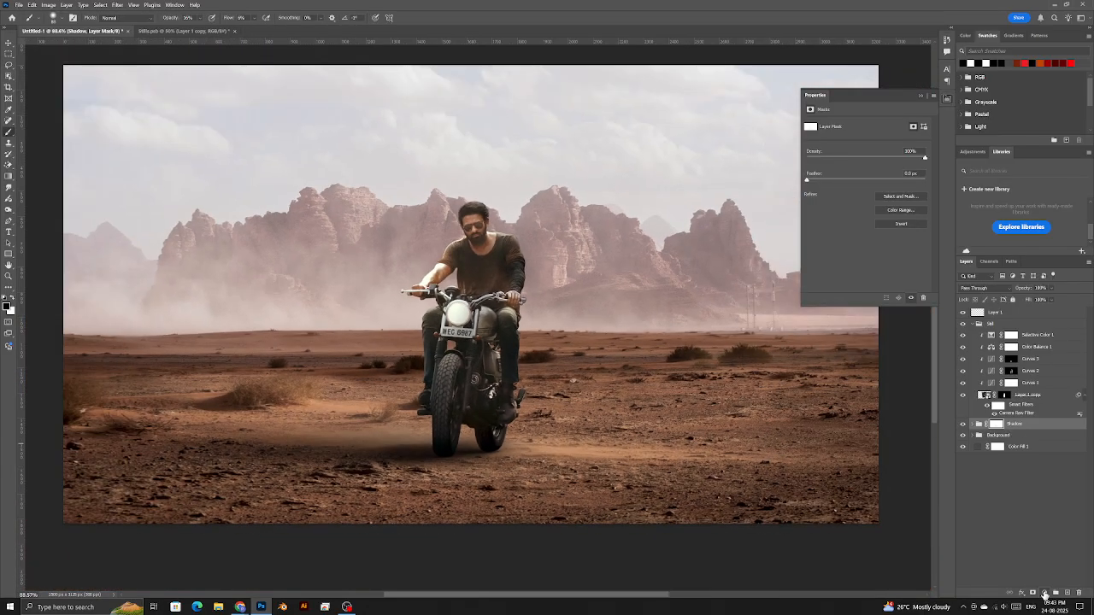
# - Add a dark brown (552a08) Solid Color fill above the Shadow group and choose its blend mode
pyautogui.click(1044, 593)
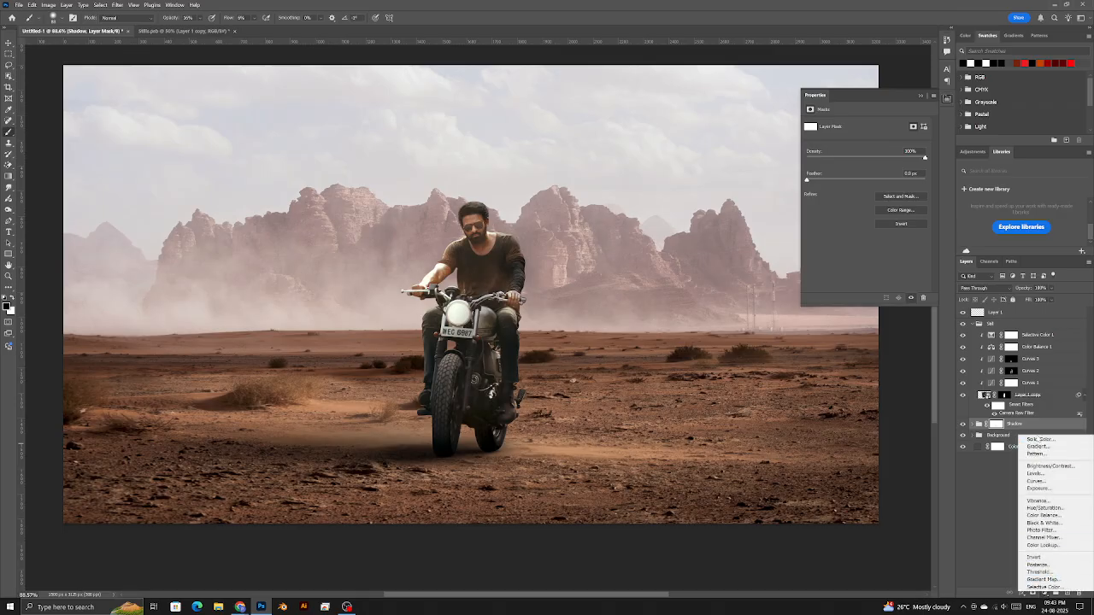
pyautogui.press('Escape')
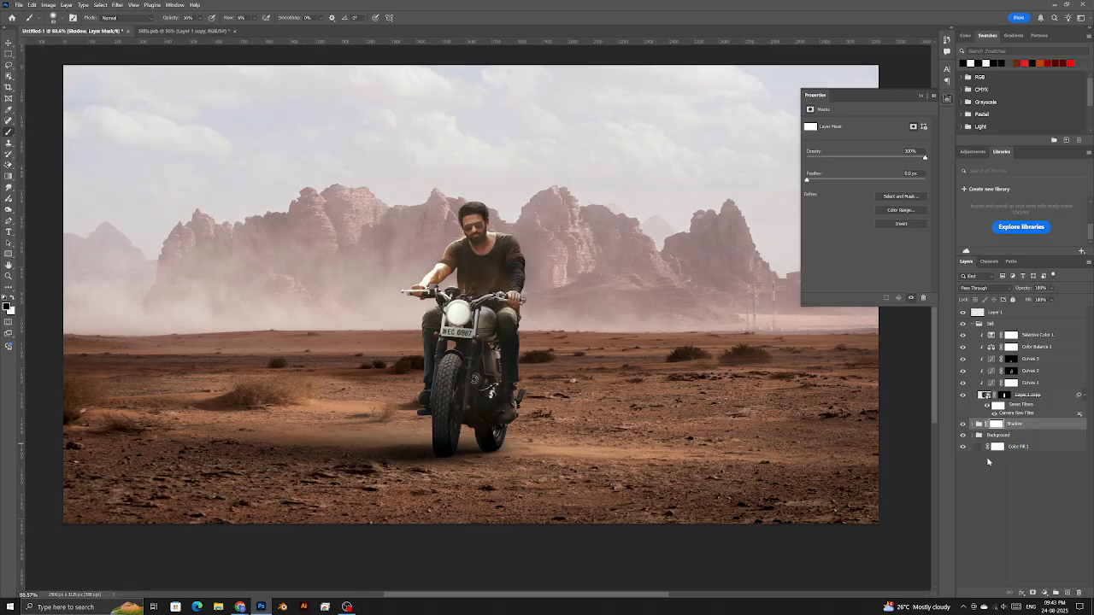
pyautogui.click(1045, 593)
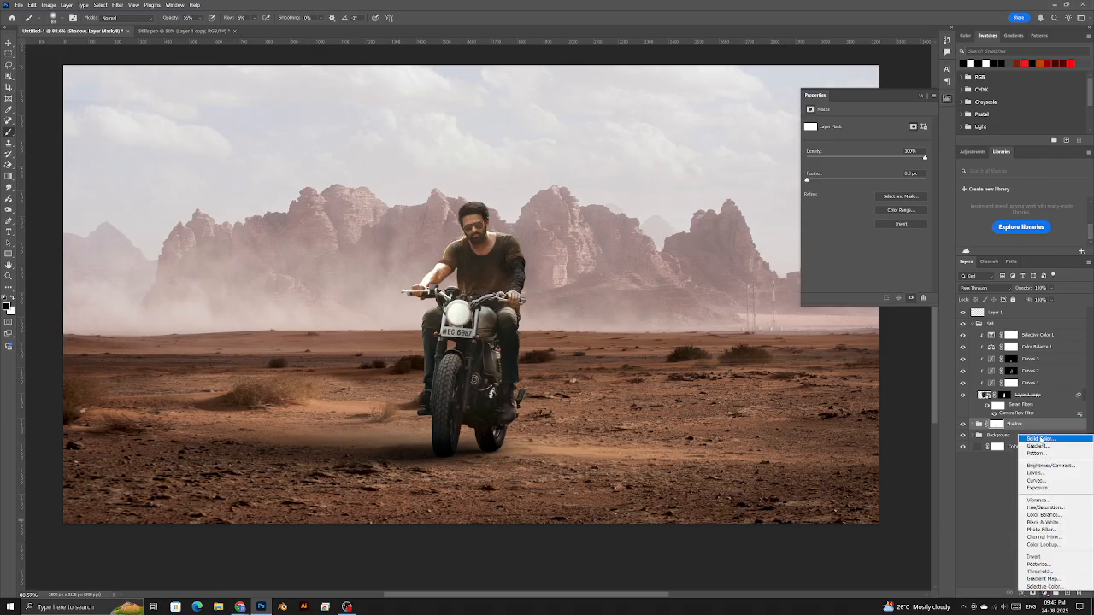
pyautogui.click(1040, 440)
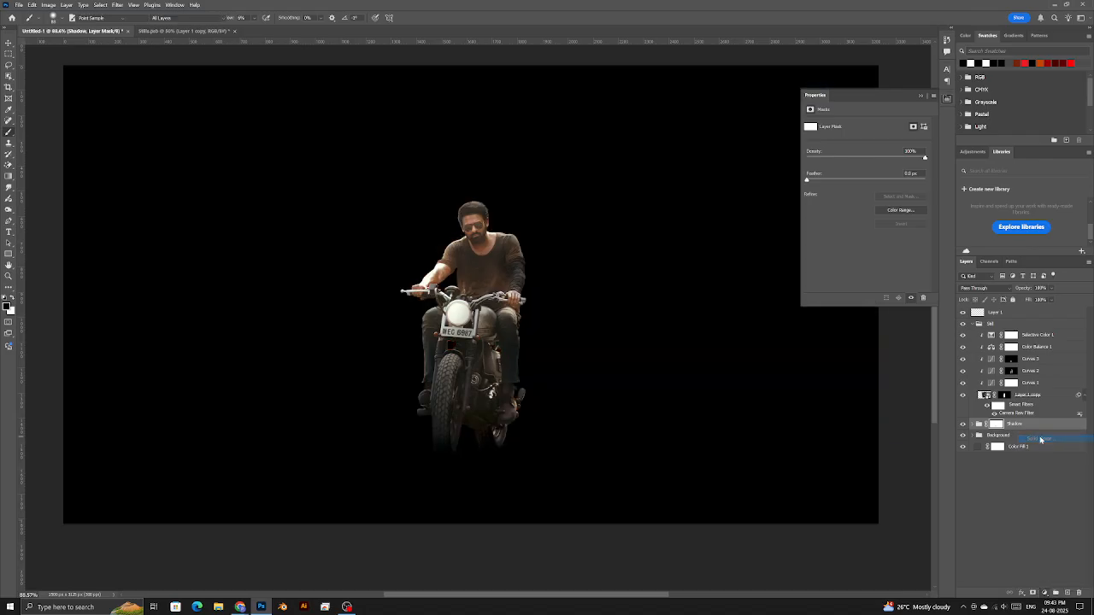
pyautogui.moveTo(855, 296); pyautogui.dragTo(843, 360)
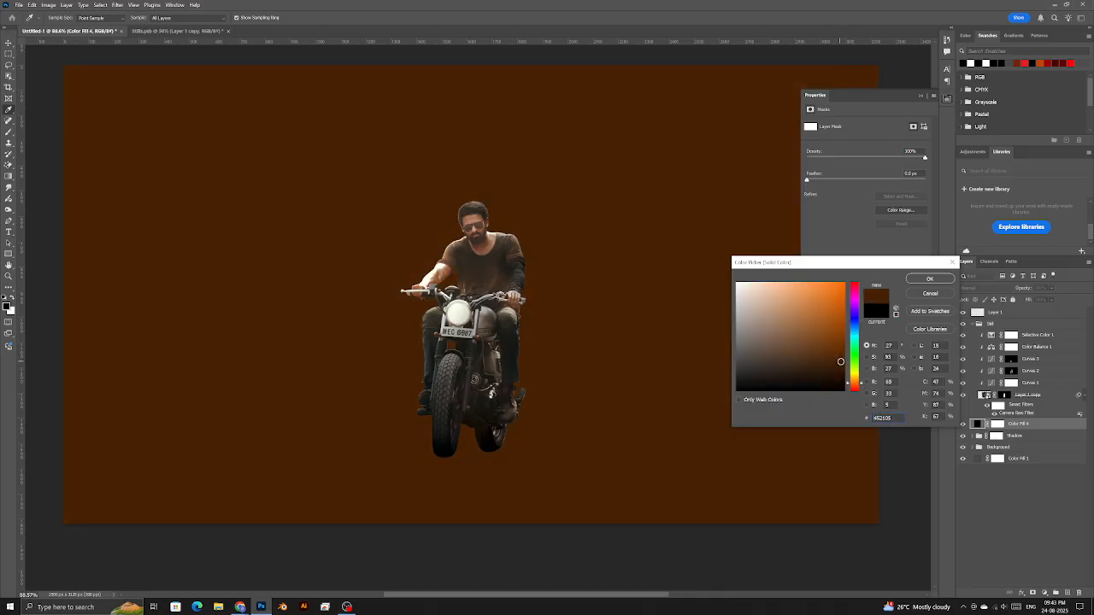
pyautogui.click(930, 279)
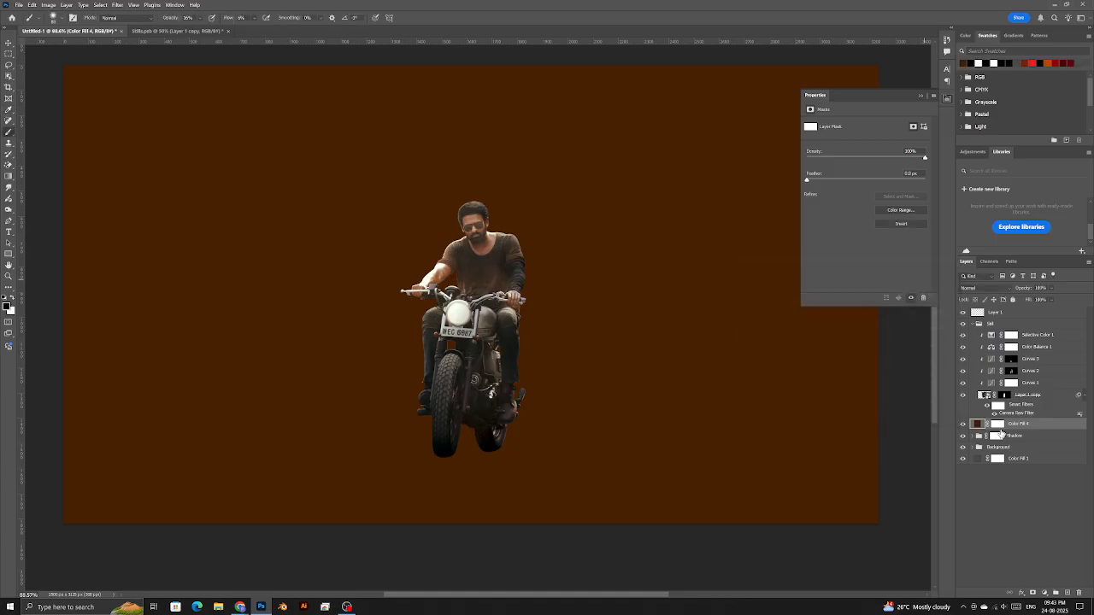
pyautogui.click(974, 289)
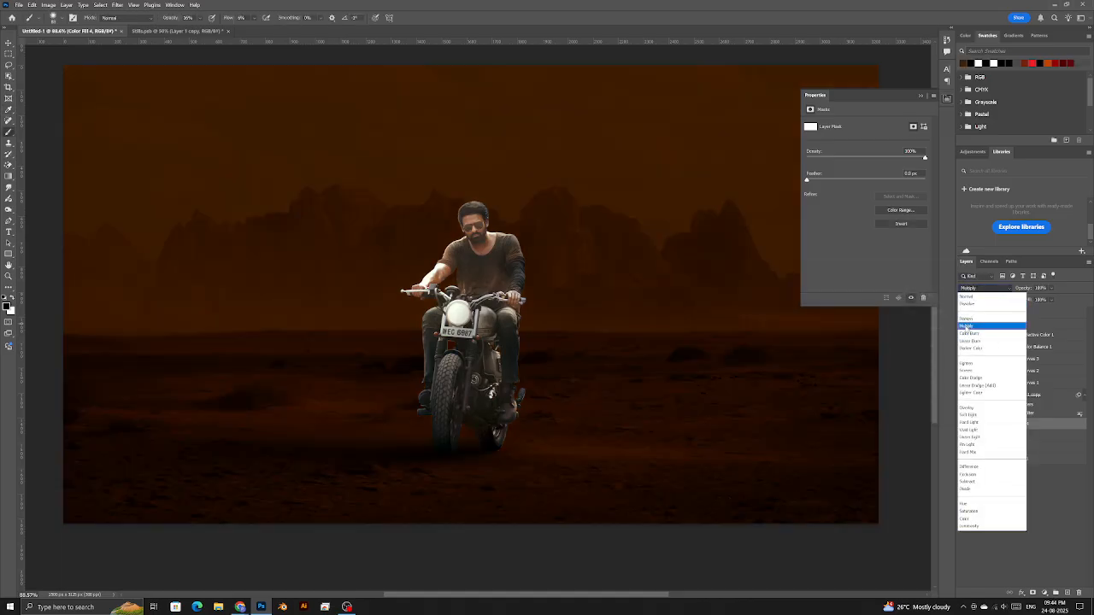
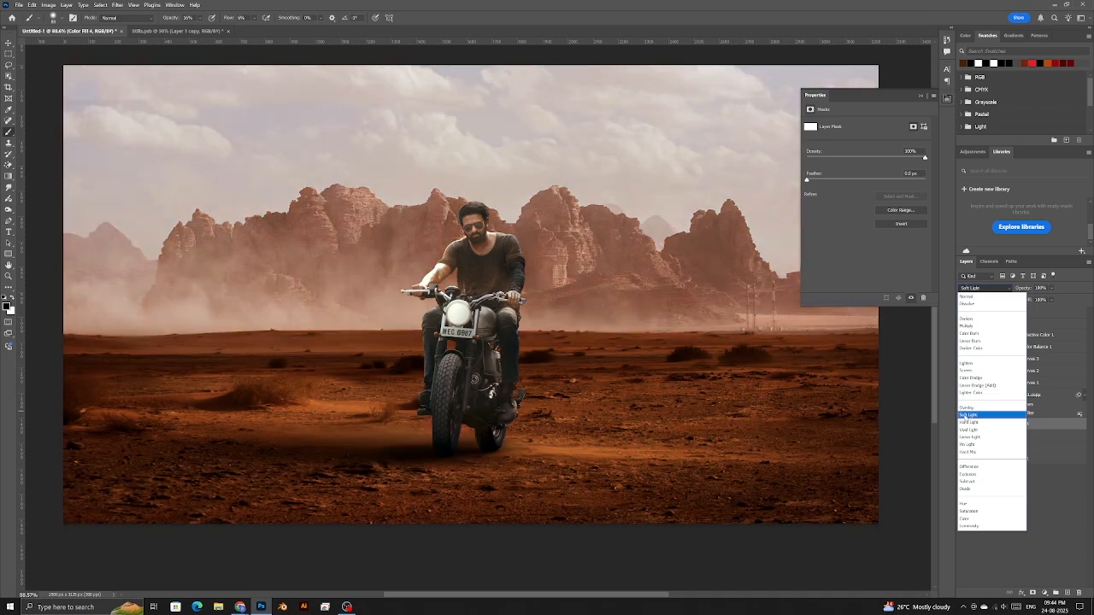
# - Preview blend modes for Color Fill 4, keep Soft Light, and target its layer mask
pyautogui.click(972, 416)
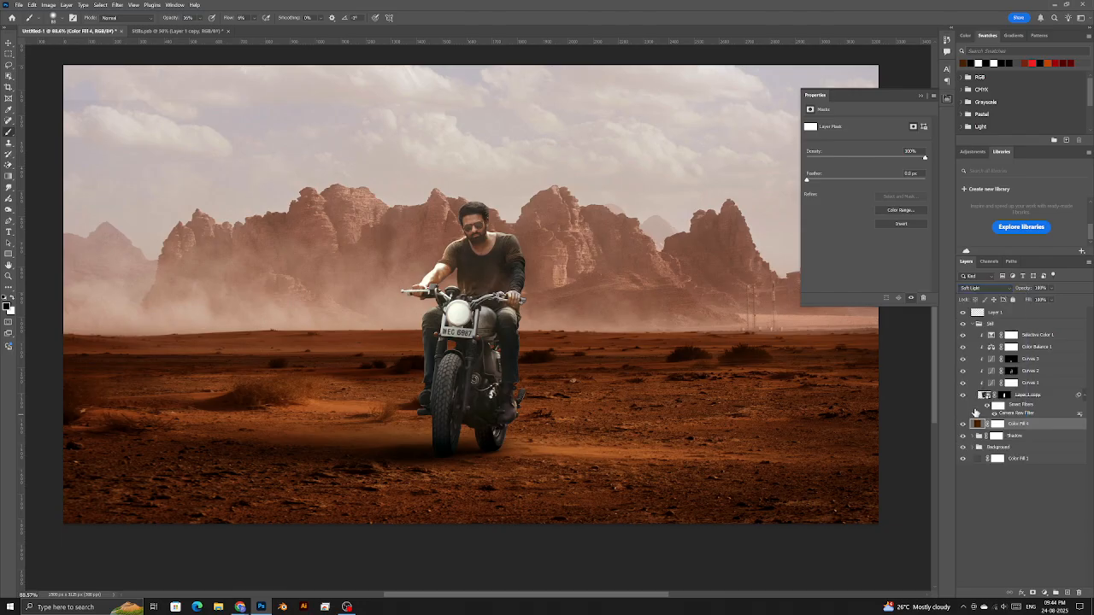
pyautogui.click(978, 289)
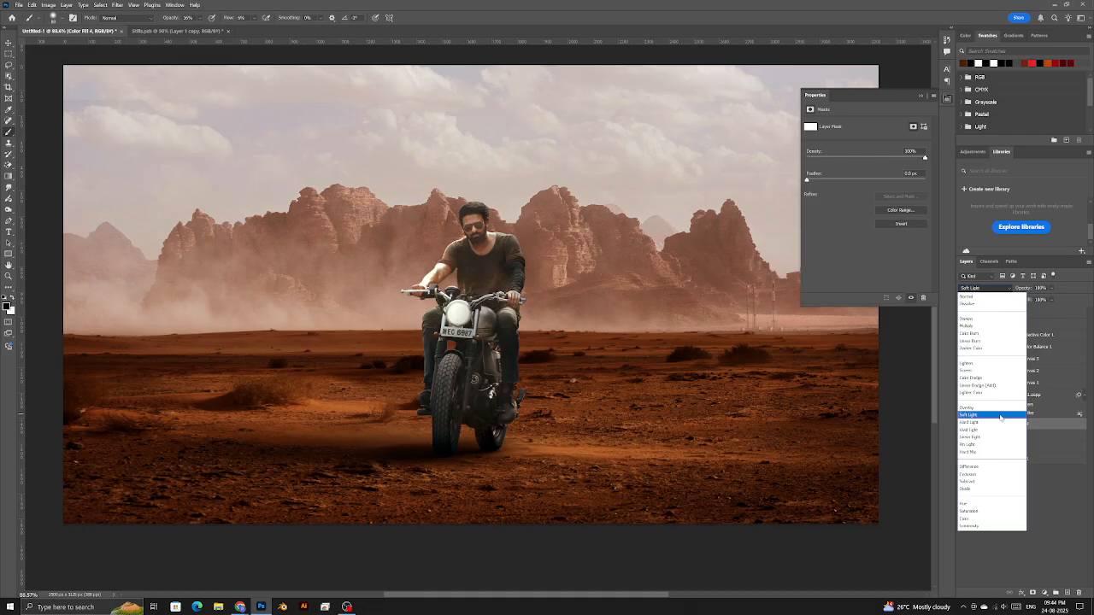
pyautogui.click(1001, 416)
pyautogui.click(998, 424)
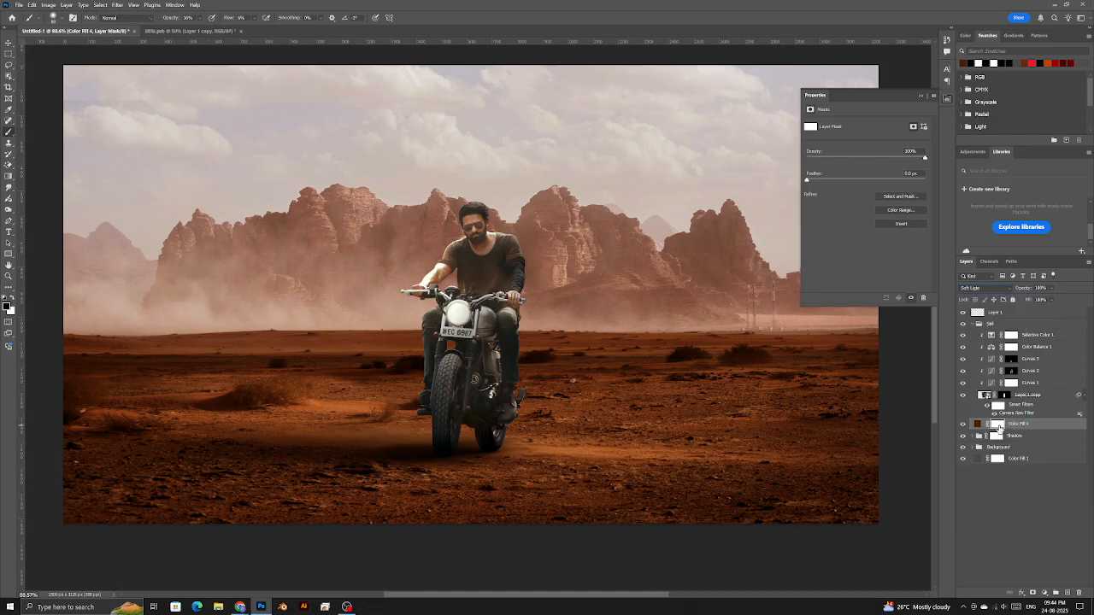
# - Invert Color Fill 4's mask to hide the fill and set up a soft 226 px white brush
pyautogui.hotkey('ctrl', 'i')
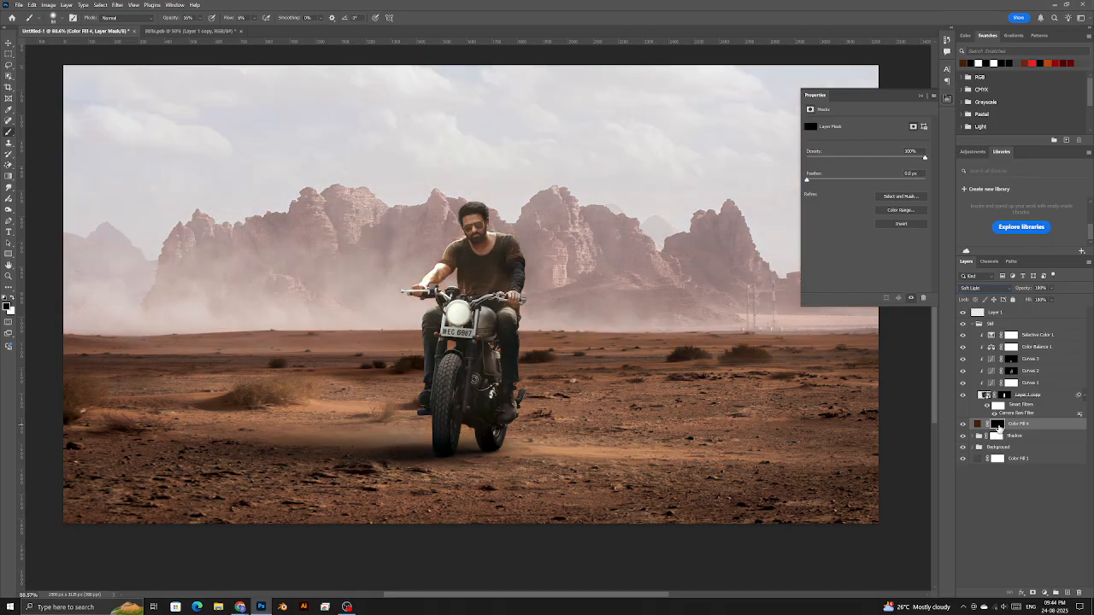
pyautogui.moveTo(412, 444); pyautogui.dragTo(417, 454)
pyautogui.scroll(12, 426, 478)
pyautogui.moveTo(288, 399); pyautogui.dragTo(357, 403)
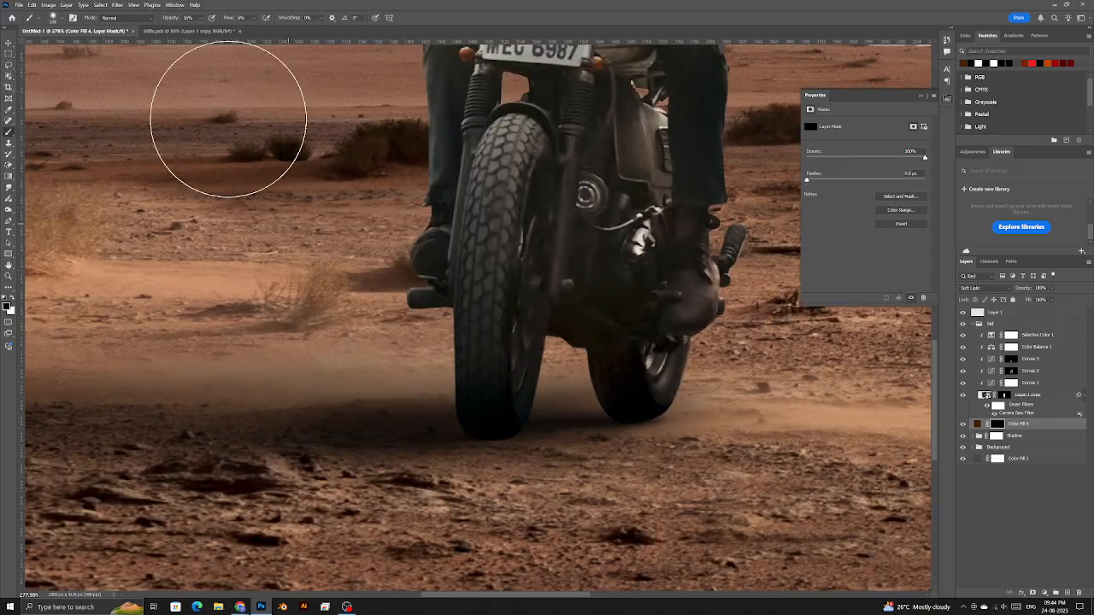
pyautogui.moveTo(171, 18); pyautogui.dragTo(250, 18)
pyautogui.scroll(-5, 332, 377)
pyautogui.scroll(-8, 333, 377)
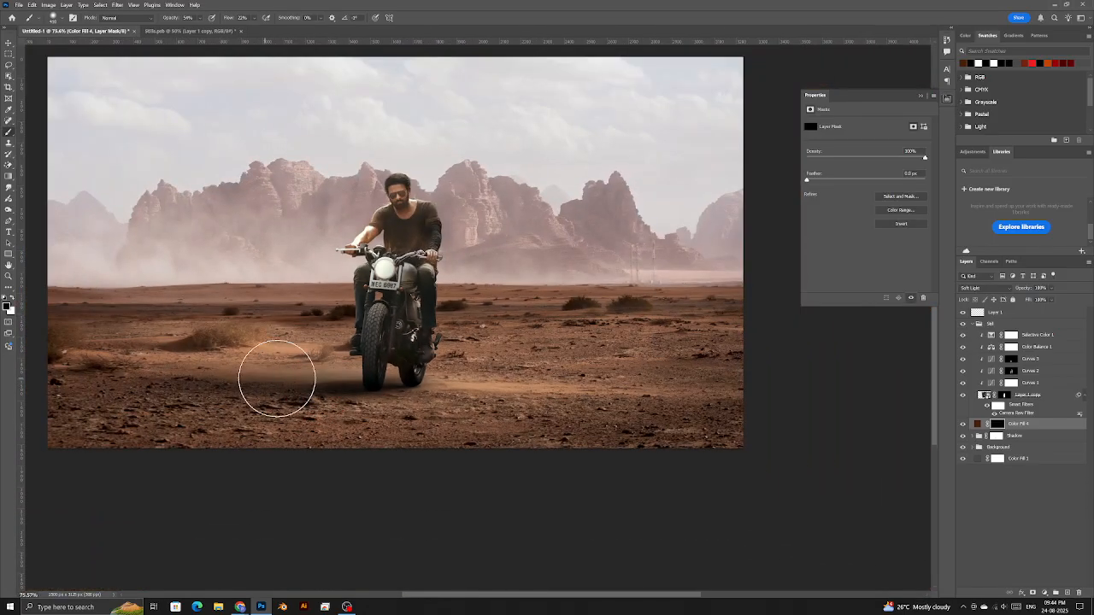
pyautogui.press('x')
pyautogui.moveTo(255, 358); pyautogui.dragTo(261, 360)
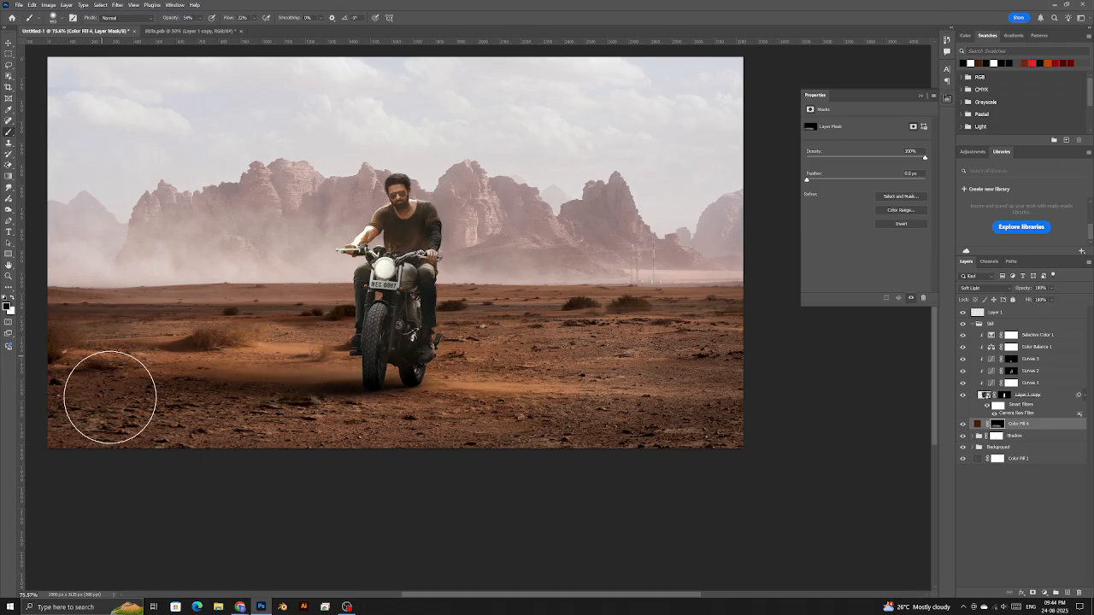
pyautogui.scroll(3, 325, 372)
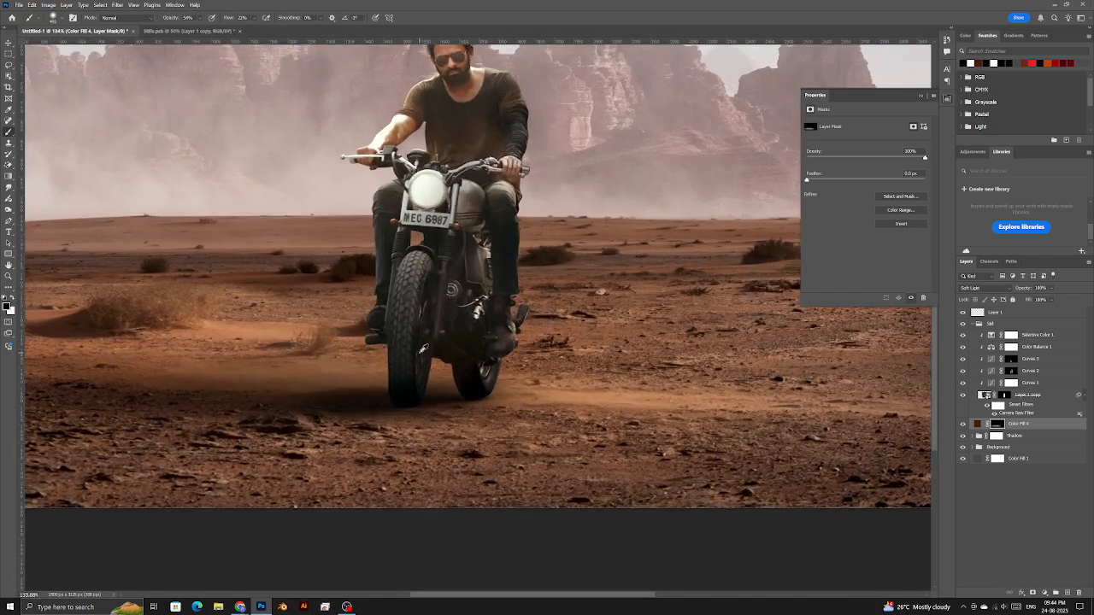
# - Compare the fill on and off, then paint it back onto the sand with a 404 px white brush
pyautogui.click(963, 424)
pyautogui.click(964, 424)
pyautogui.click(963, 424)
pyautogui.click(963, 424)
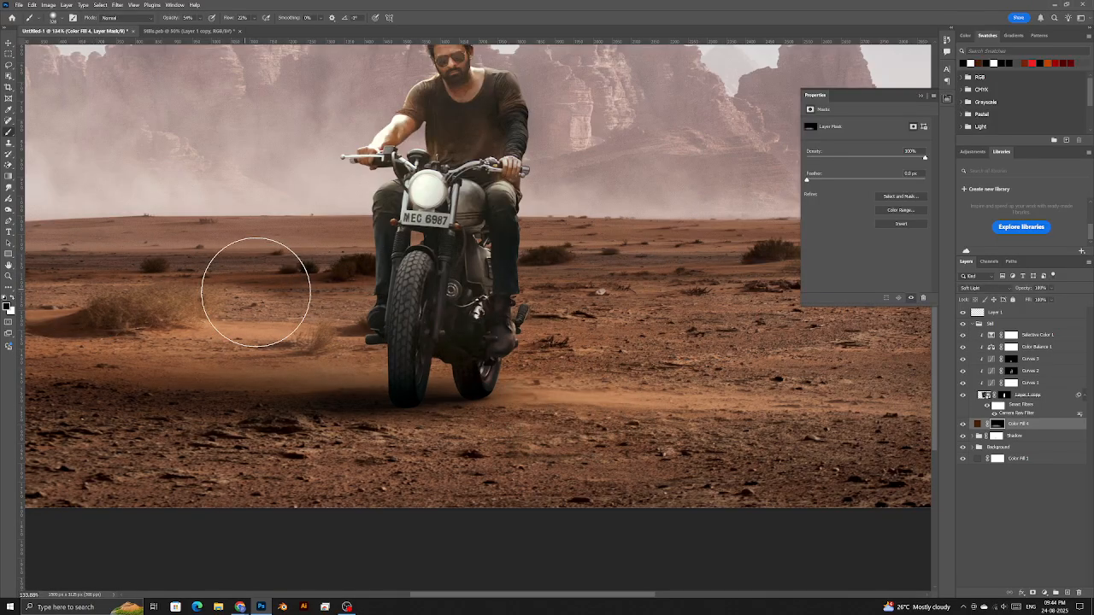
pyautogui.moveTo(110, 374); pyautogui.dragTo(283, 362)
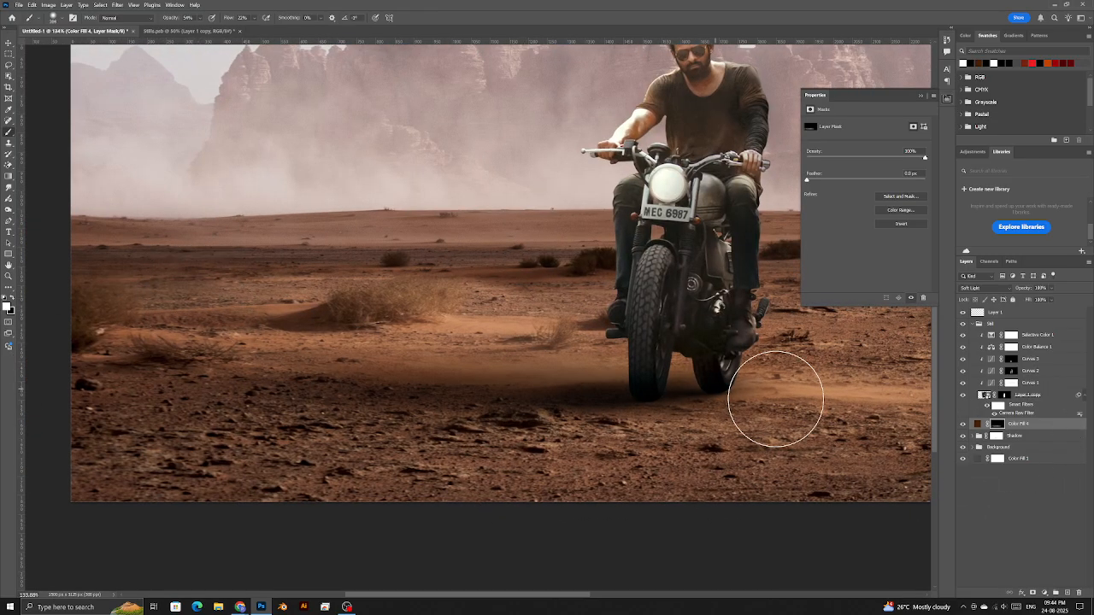
pyautogui.press('x')
pyautogui.moveTo(862, 395); pyautogui.dragTo(901, 390)
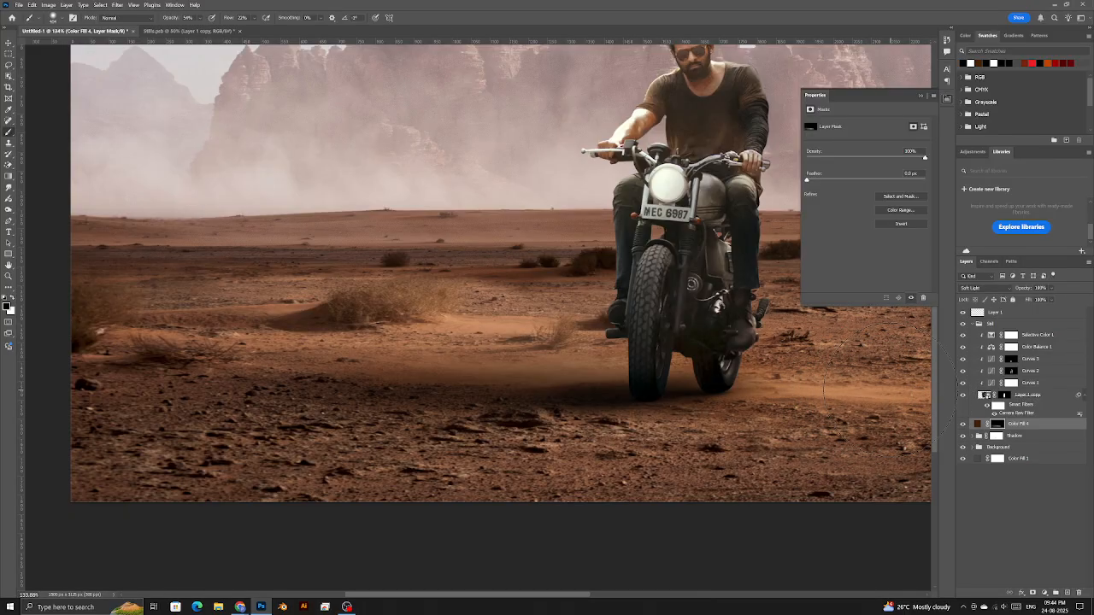
pyautogui.press('x')
pyautogui.moveTo(581, 378)
pyautogui.mouseDown()
pyautogui.moveTo(337, 395)
pyautogui.moveTo(498, 394)
pyautogui.mouseUp()
# - Lasso the dune behind the bike and the sand below it, comparing the fill on and off
pyautogui.click(8, 65)
pyautogui.moveTo(527, 299)
pyautogui.mouseDown()
pyautogui.moveTo(639, 279)
pyautogui.moveTo(551, 235)
pyautogui.moveTo(406, 263)
pyautogui.mouseUp()
pyautogui.moveTo(530, 306); pyautogui.dragTo(526, 301)
pyautogui.moveTo(617, 347); pyautogui.dragTo(622, 342)
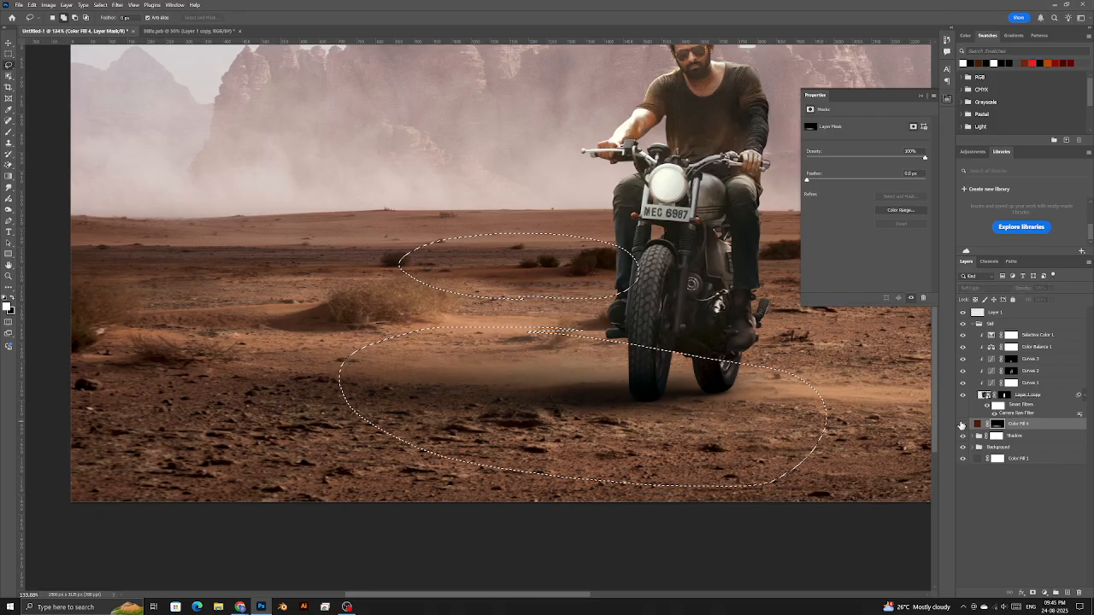
pyautogui.click(962, 425)
pyautogui.click(961, 425)
pyautogui.click(962, 425)
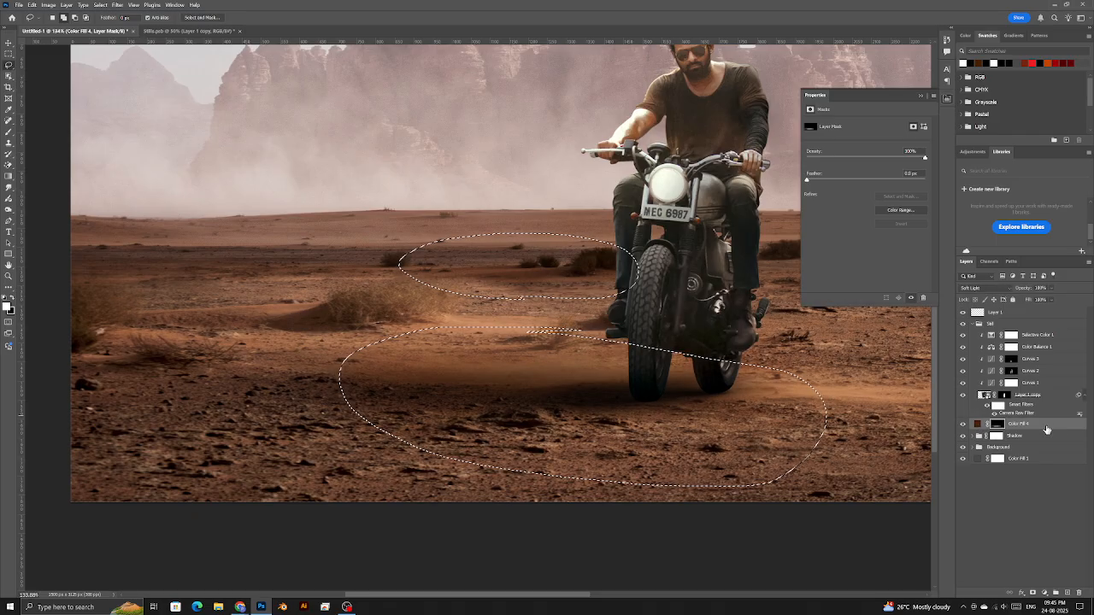
pyautogui.click(978, 424)
# - Split Color Fill 4's Blend If Underlying Layer dark slider to 0/45, then fit the image on screen
pyautogui.rightClick(1034, 424)
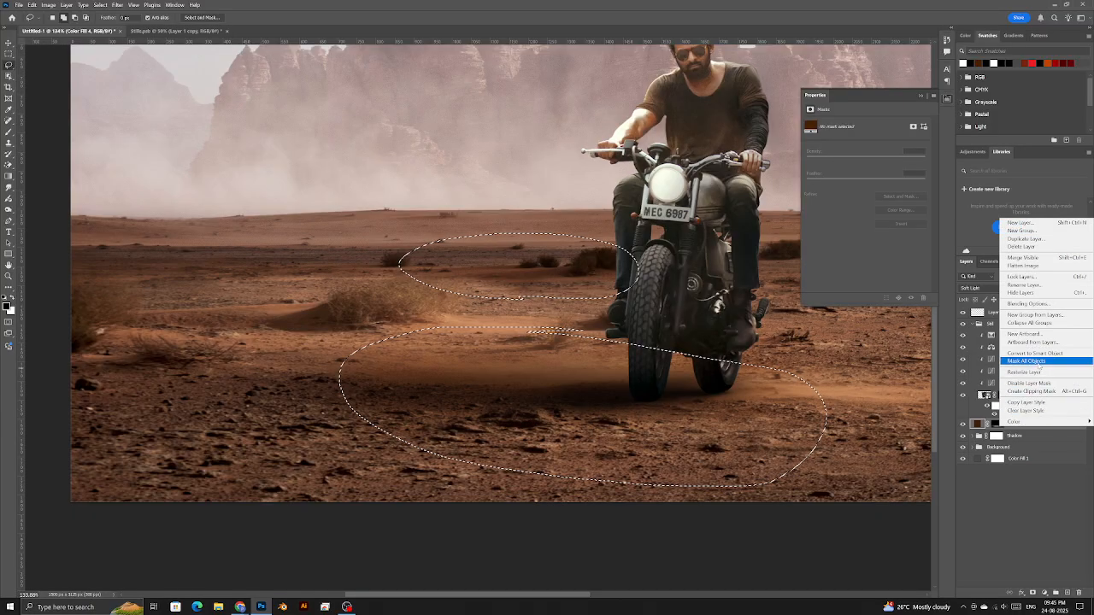
pyautogui.click(1030, 304)
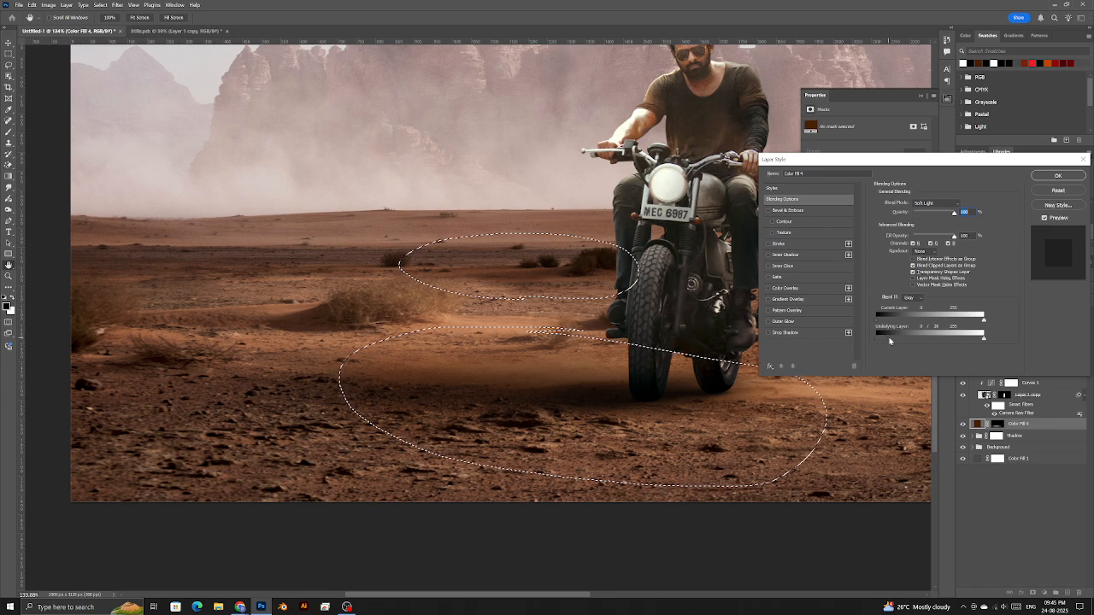
pyautogui.moveTo(894, 340); pyautogui.dragTo(896, 341)
pyautogui.moveTo(984, 339); pyautogui.dragTo(972, 341)
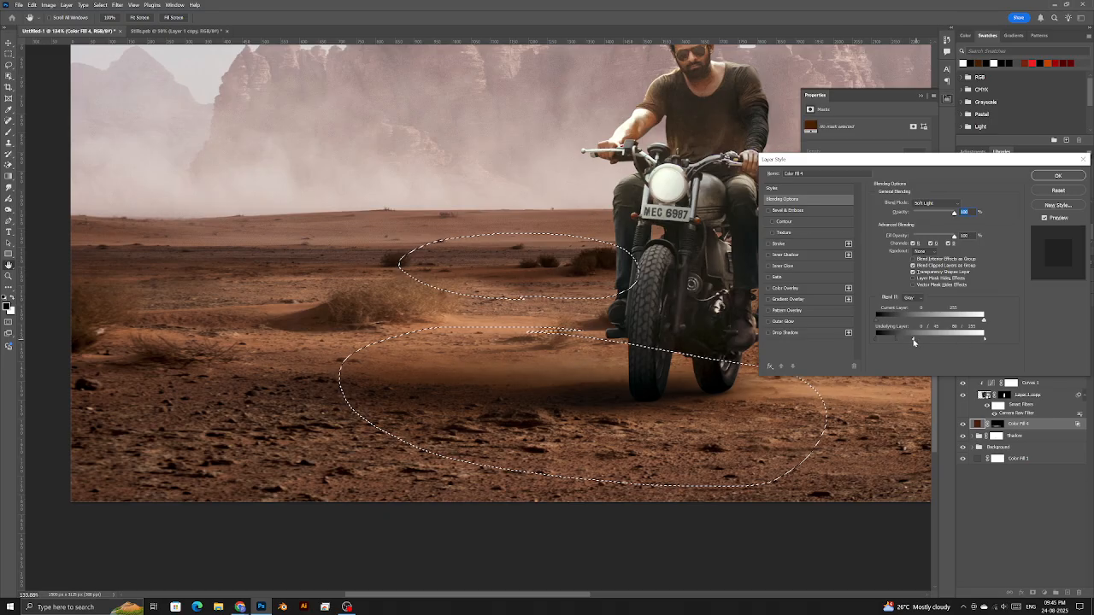
pyautogui.moveTo(900, 342); pyautogui.dragTo(907, 341)
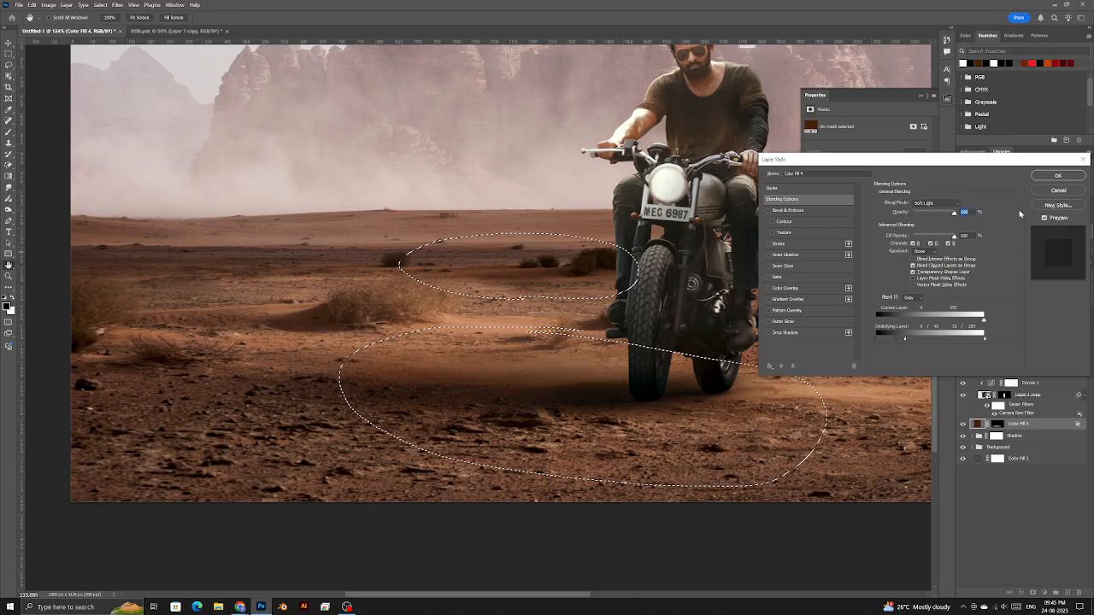
pyautogui.click(1058, 175)
pyautogui.press('z')
pyautogui.rightClick(559, 302)
pyautogui.click(560, 302)
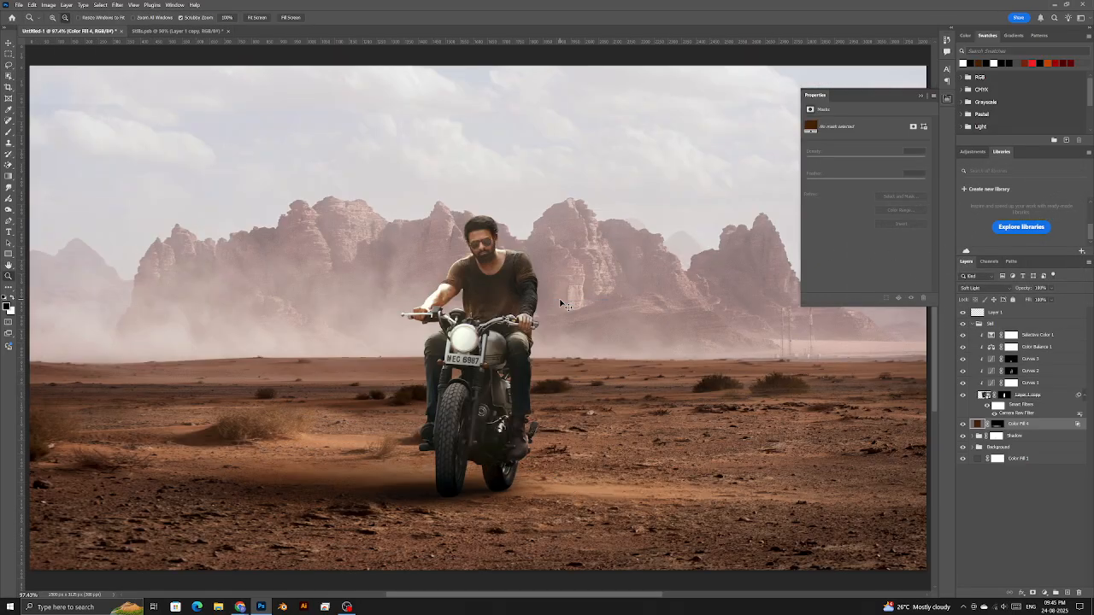
pyautogui.keyDown('alt'); pyautogui.click(528, 311); pyautogui.keyUp('alt')
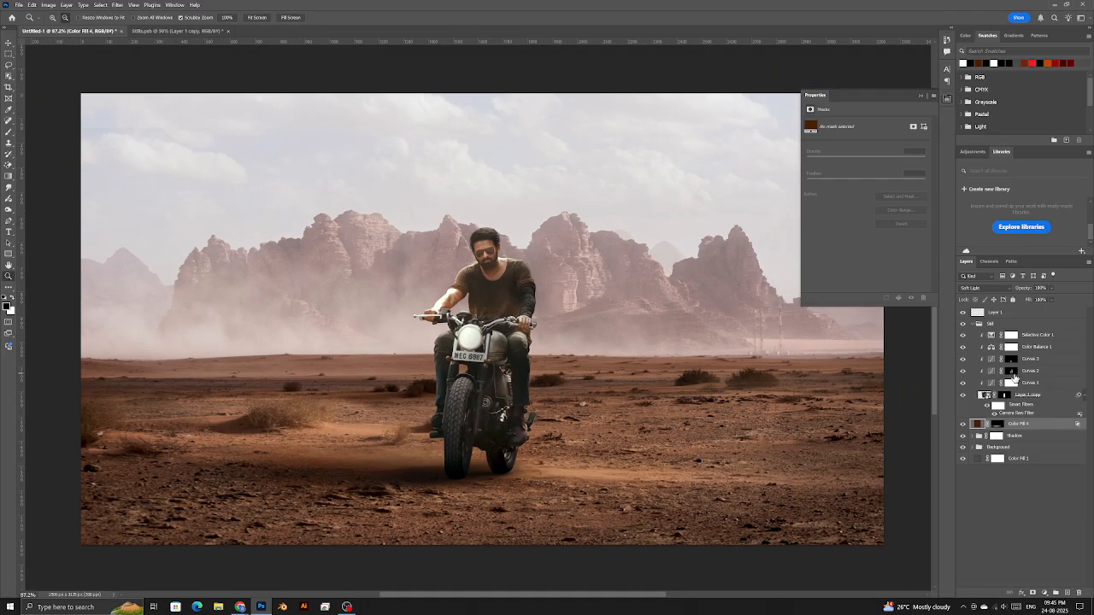
pyautogui.click(1011, 372)
pyautogui.press('b')
pyautogui.moveTo(499, 289)
pyautogui.mouseDown()
pyautogui.moveTo(530, 289)
pyautogui.moveTo(508, 289)
pyautogui.mouseUp()
pyautogui.scroll(6, 510, 274)
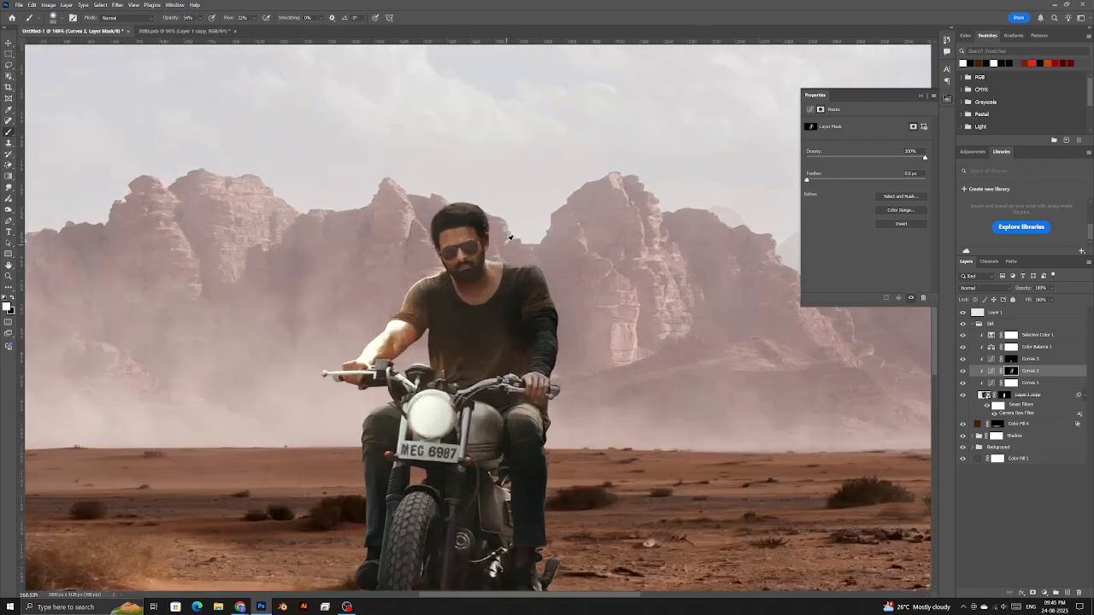
pyautogui.scroll(-4, 509, 257)
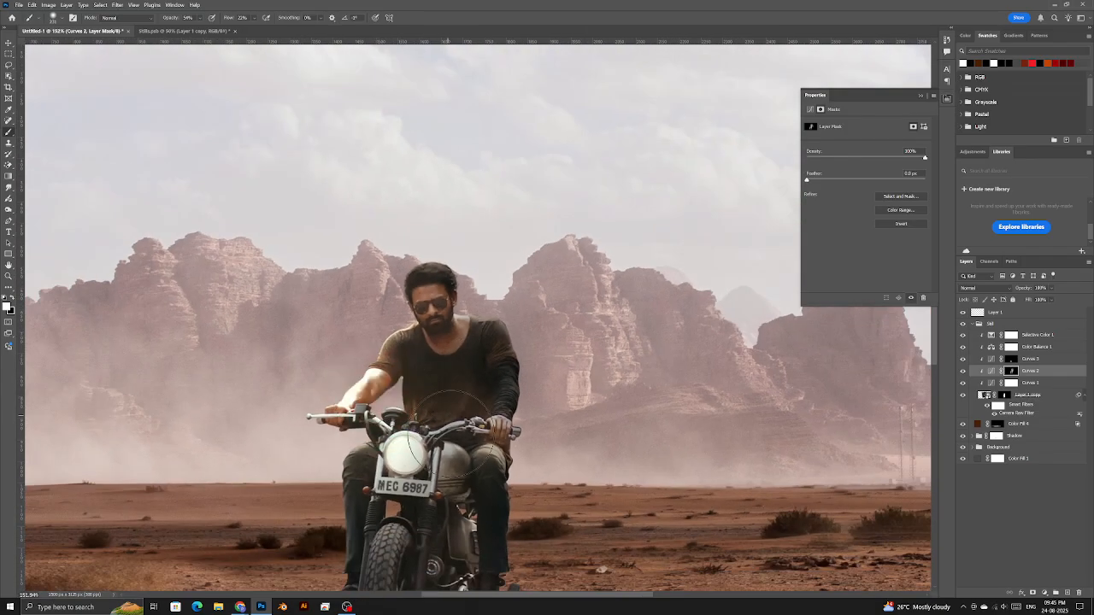
pyautogui.scroll(-2, 462, 450)
pyautogui.scroll(-3, 468, 363)
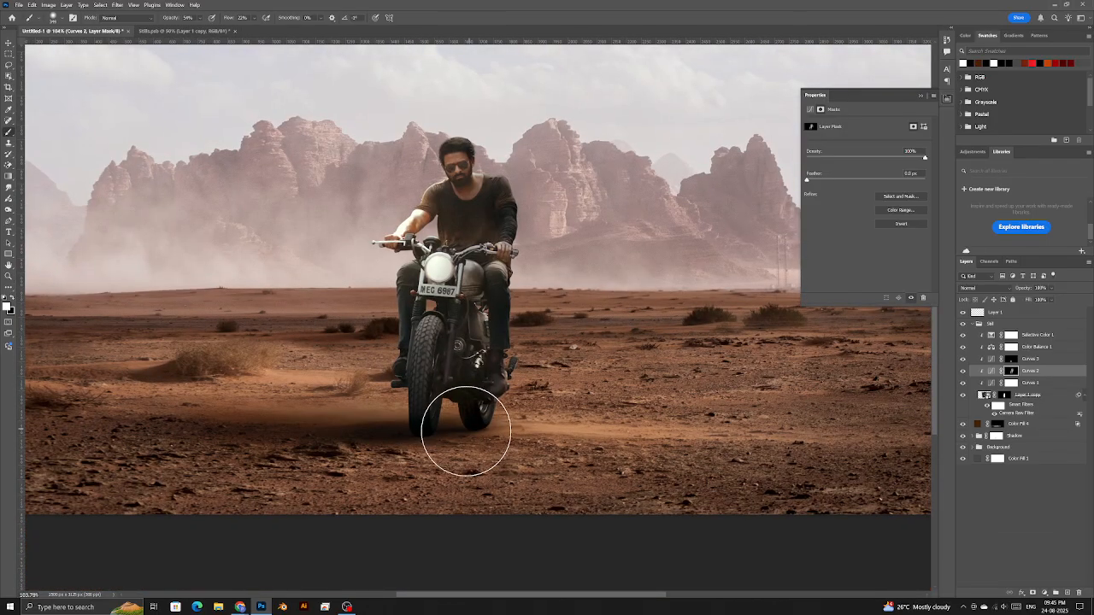
pyautogui.scroll(-1, 450, 390)
pyautogui.scroll(-2, 464, 390)
pyautogui.click(1033, 316)
pyautogui.scroll(-1, 371, 302)
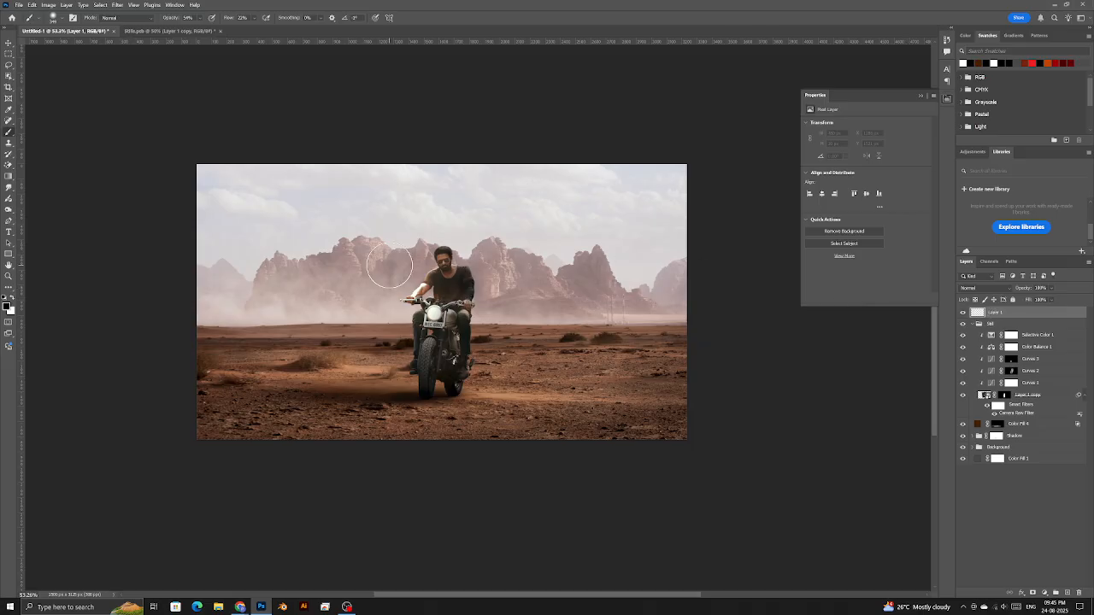
# - Set the Gradient tool to live Gradient mode with a Basics black-to-transparent preset
pyautogui.click(10, 175)
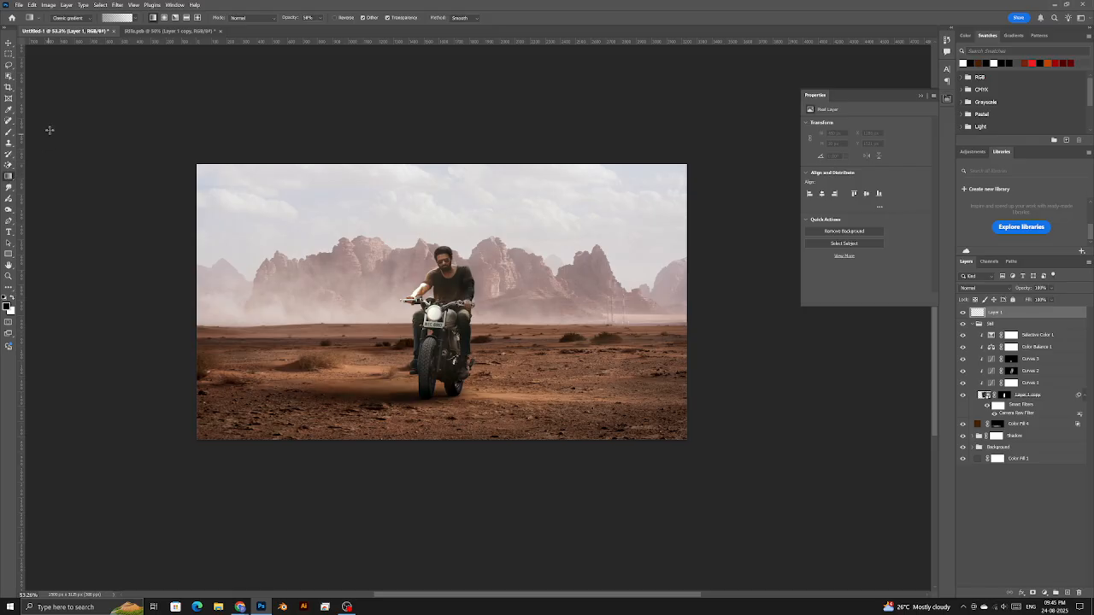
pyautogui.rightClick(8, 176)
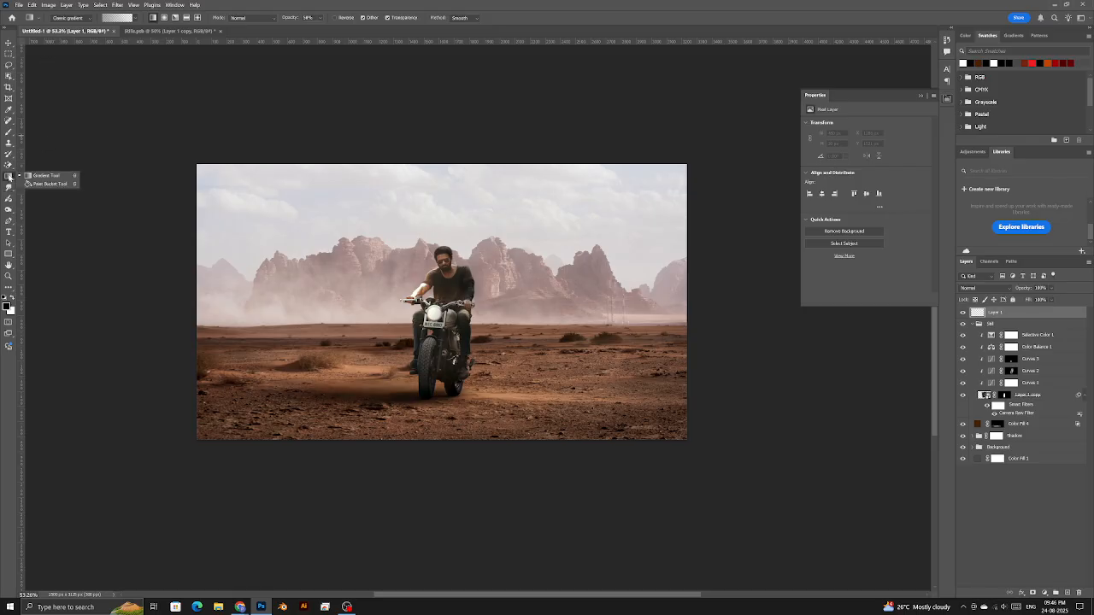
pyautogui.click(72, 178)
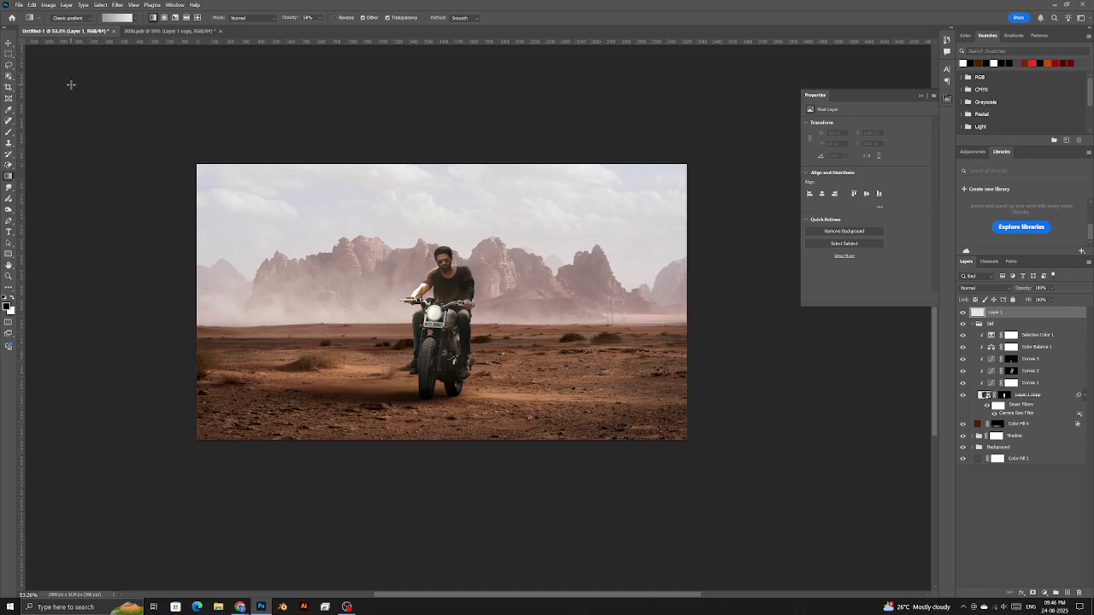
pyautogui.click(89, 17)
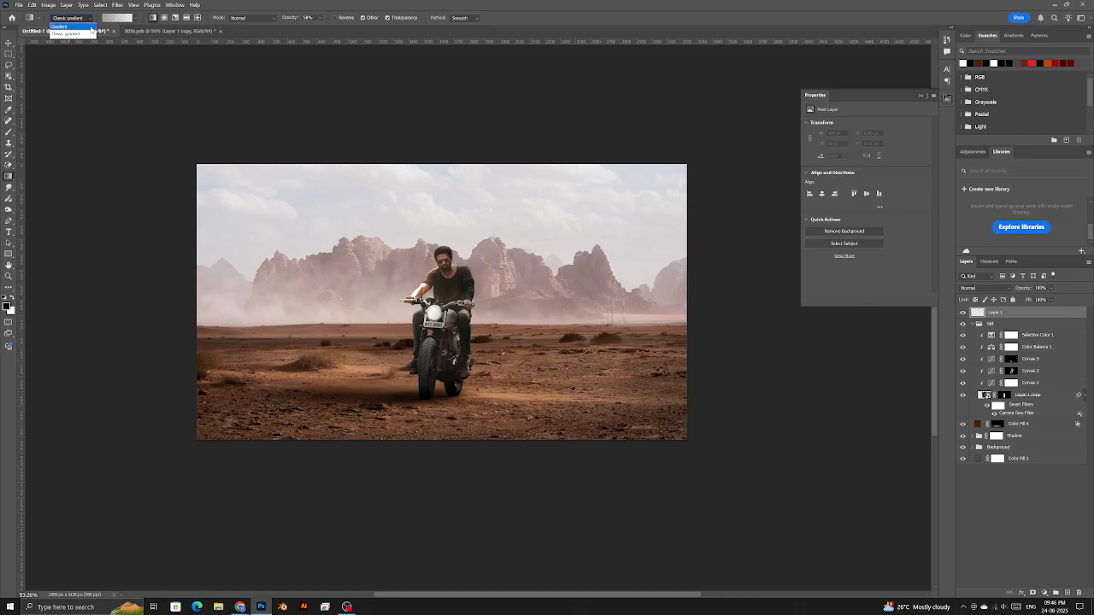
pyautogui.click(68, 27)
pyautogui.click(135, 18)
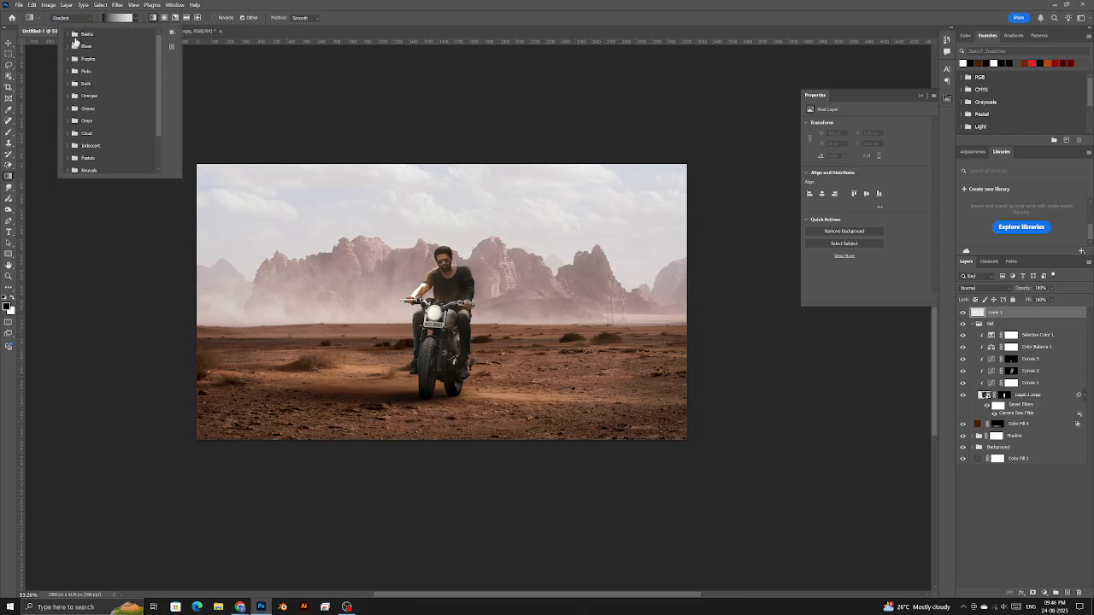
pyautogui.click(68, 34)
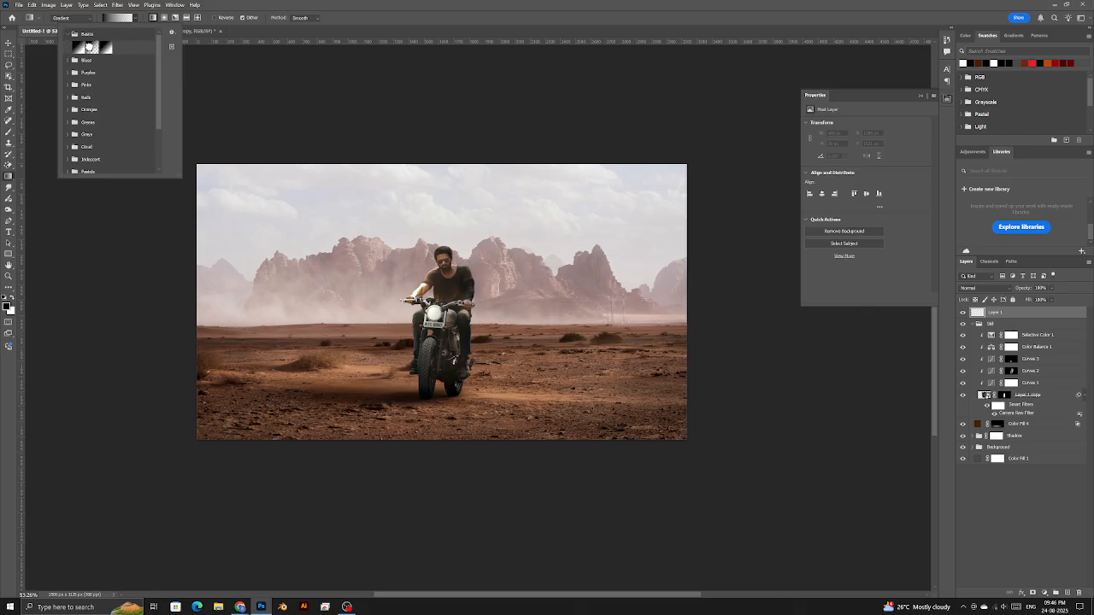
pyautogui.doubleClick(92, 48)
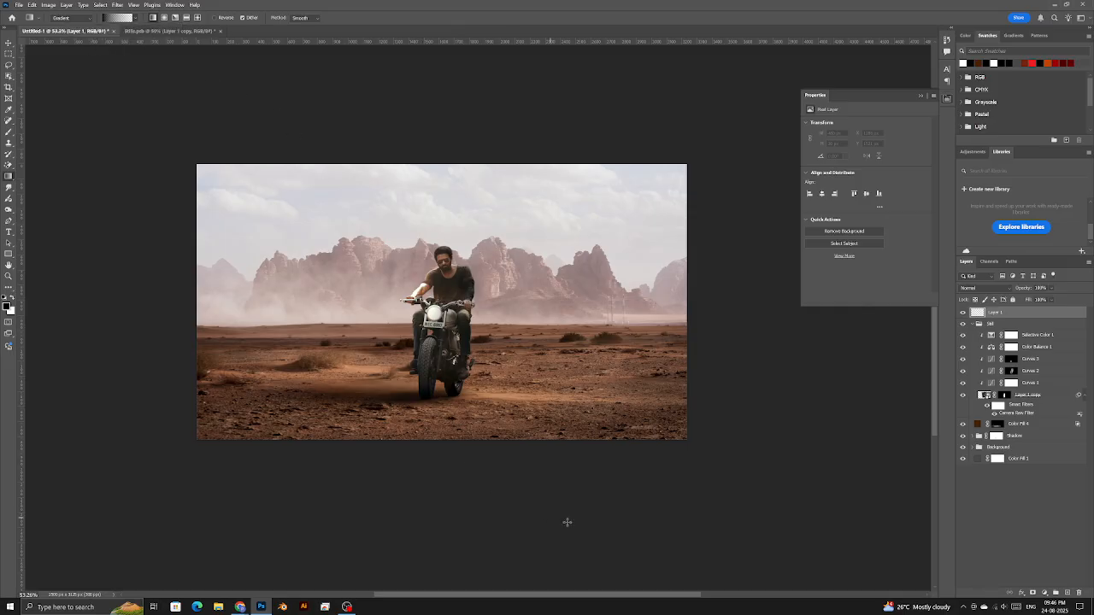
# - Draw a diagonal gradient from below the image up to the mountains, adjust its ends, and compare it
pyautogui.moveTo(570, 523); pyautogui.dragTo(482, 162)
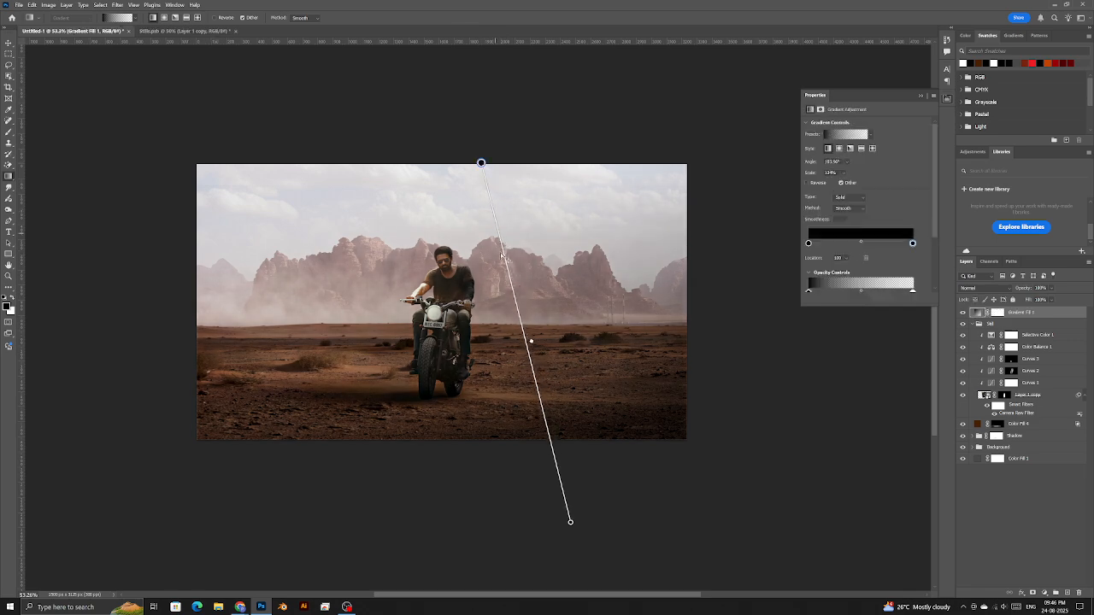
pyautogui.moveTo(571, 523); pyautogui.dragTo(722, 461)
pyautogui.moveTo(480, 86); pyautogui.dragTo(526, 144)
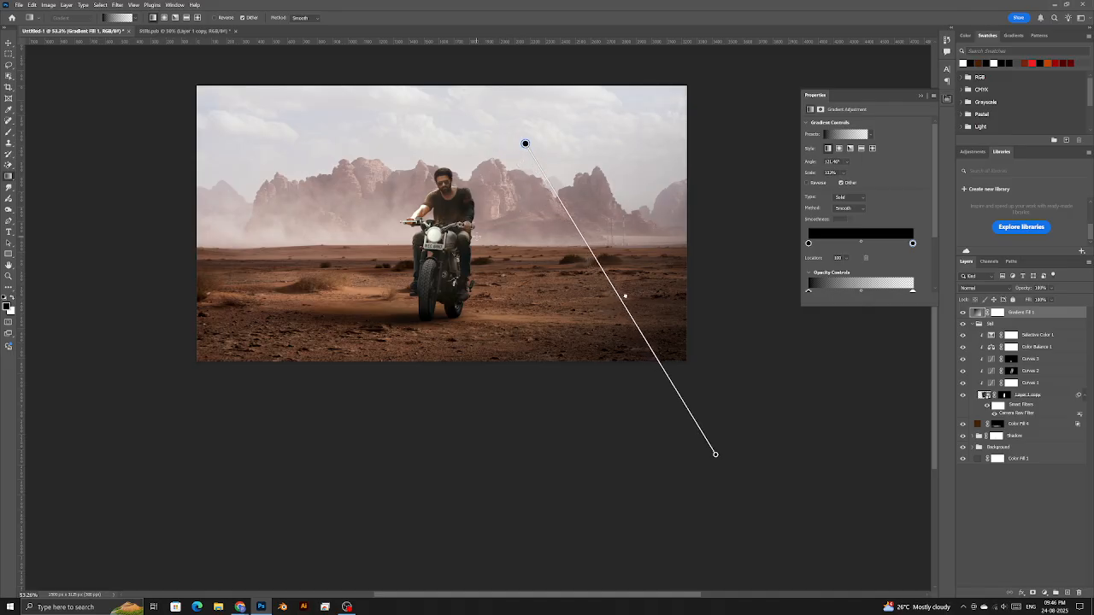
pyautogui.click(8, 276)
pyautogui.rightClick(380, 270)
pyautogui.click(399, 277)
pyautogui.scroll(-1, 492, 310)
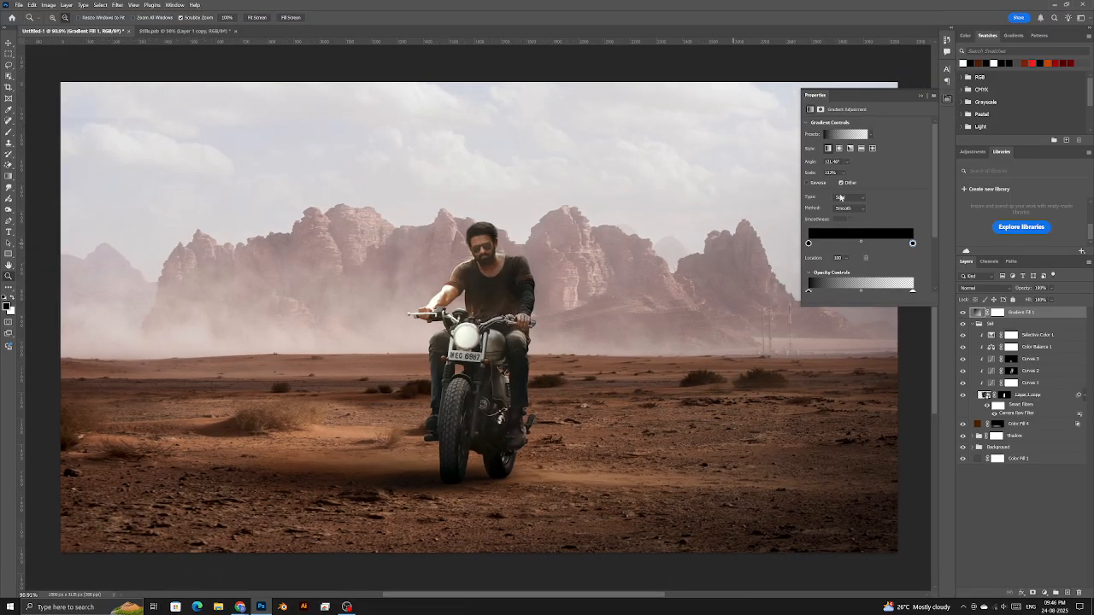
pyautogui.click(920, 94)
pyautogui.click(964, 313)
pyautogui.click(963, 313)
pyautogui.click(963, 312)
pyautogui.click(964, 312)
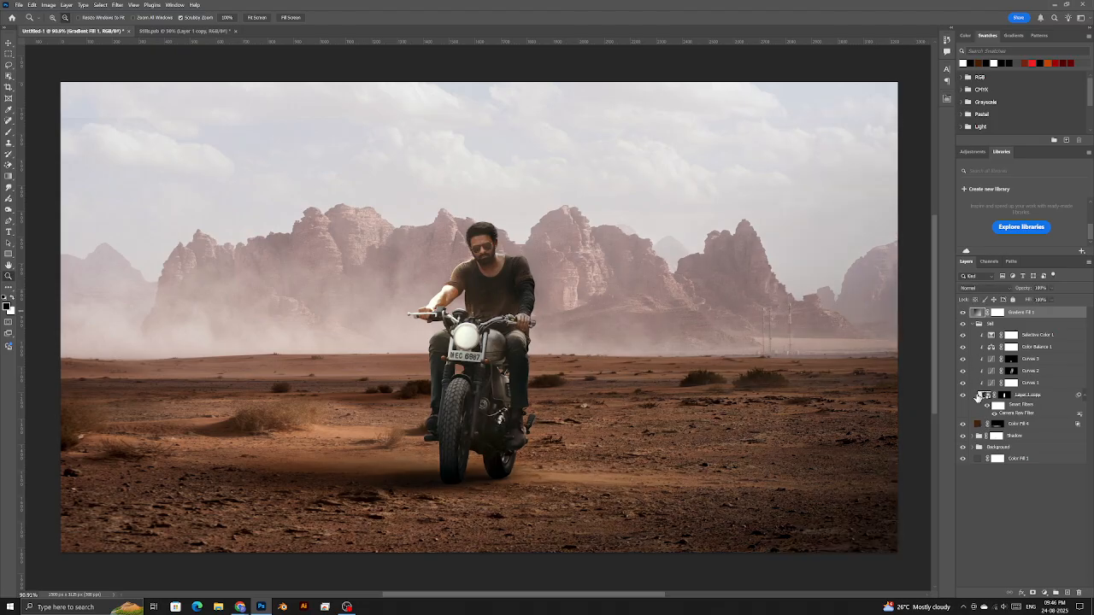
# - Collapse the Still group and add a new empty layer above Color Fill 4
pyautogui.click(974, 324)
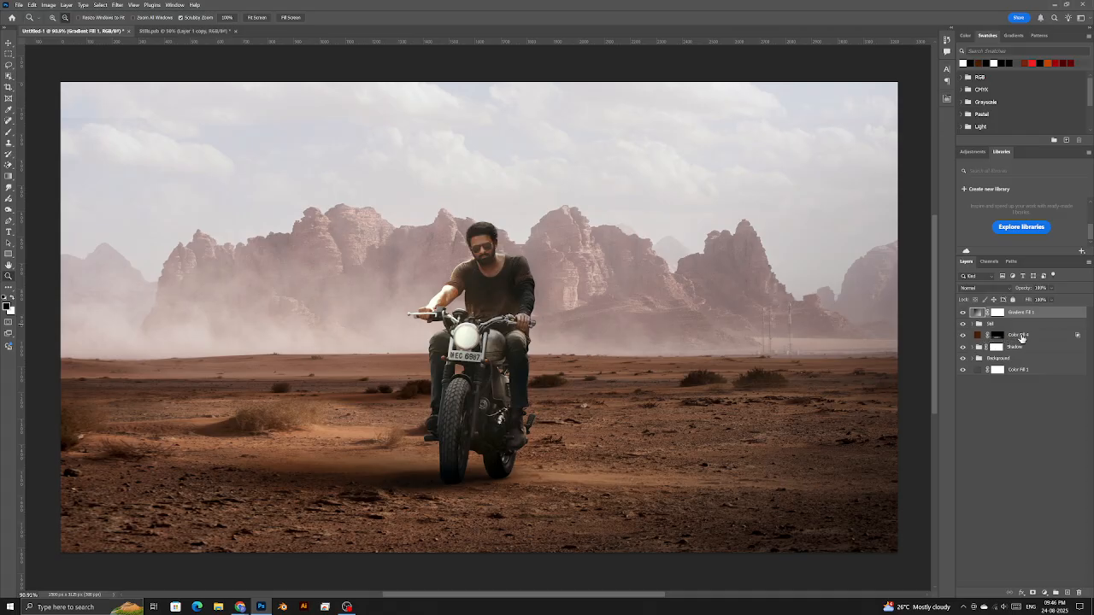
pyautogui.click(974, 337)
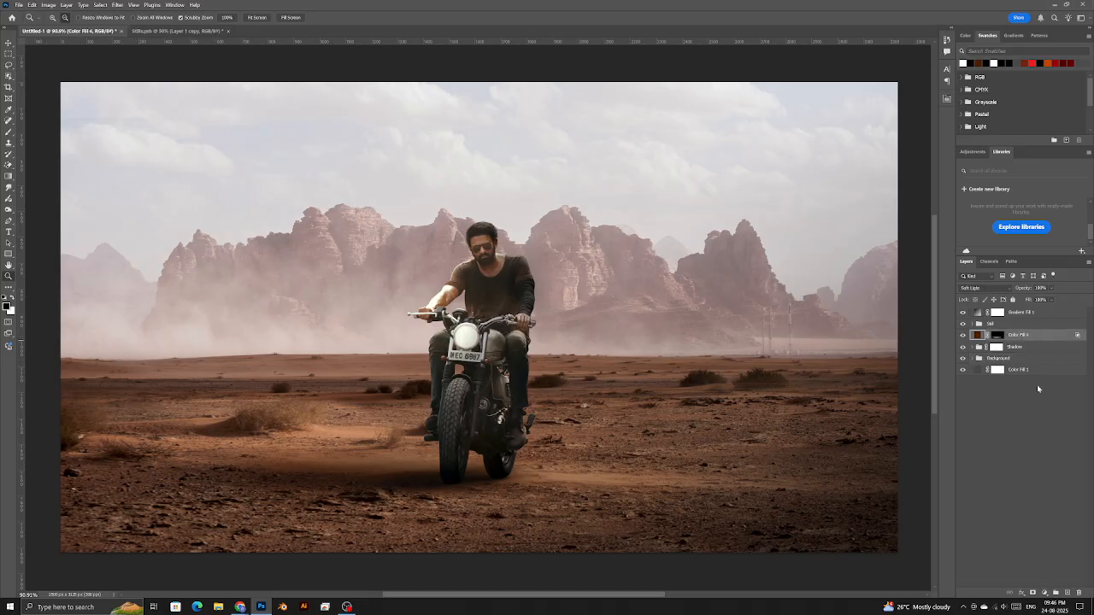
pyautogui.click(1068, 592)
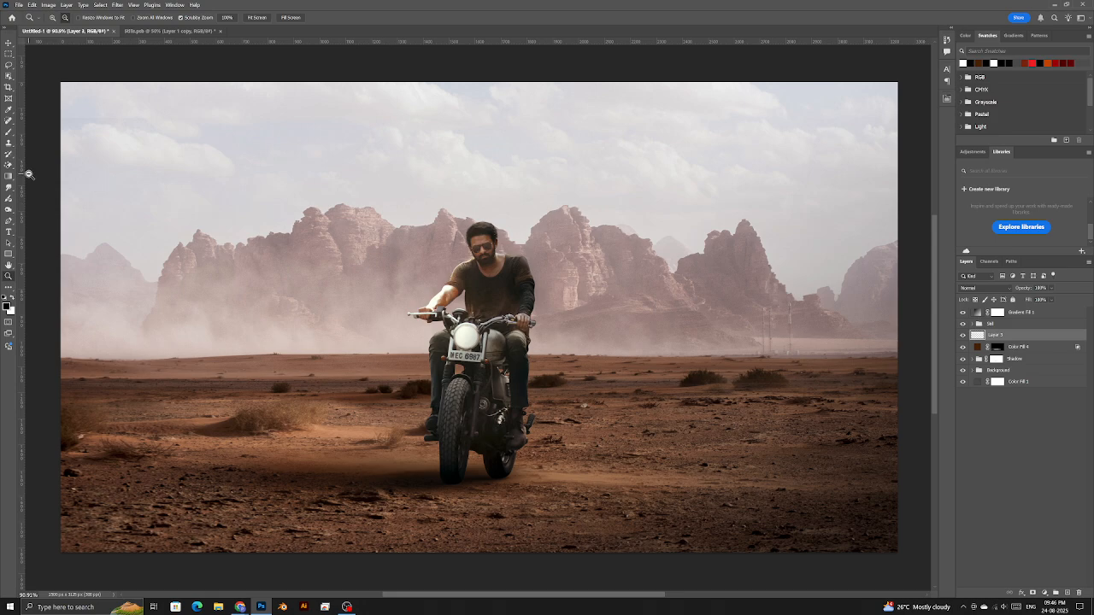
# - Paint pale dust haze along the horizon with a sampled dust colour, ~710 px brush and 9% flow
pyautogui.click(9, 131)
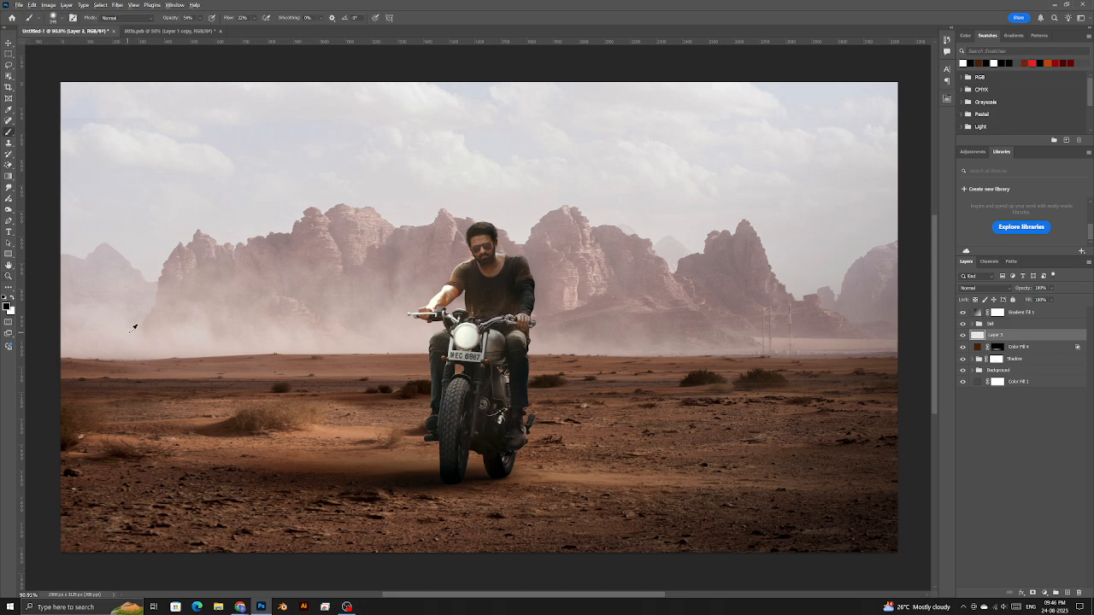
pyautogui.moveTo(122, 334); pyautogui.dragTo(124, 338)
pyautogui.moveTo(282, 338); pyautogui.dragTo(361, 344)
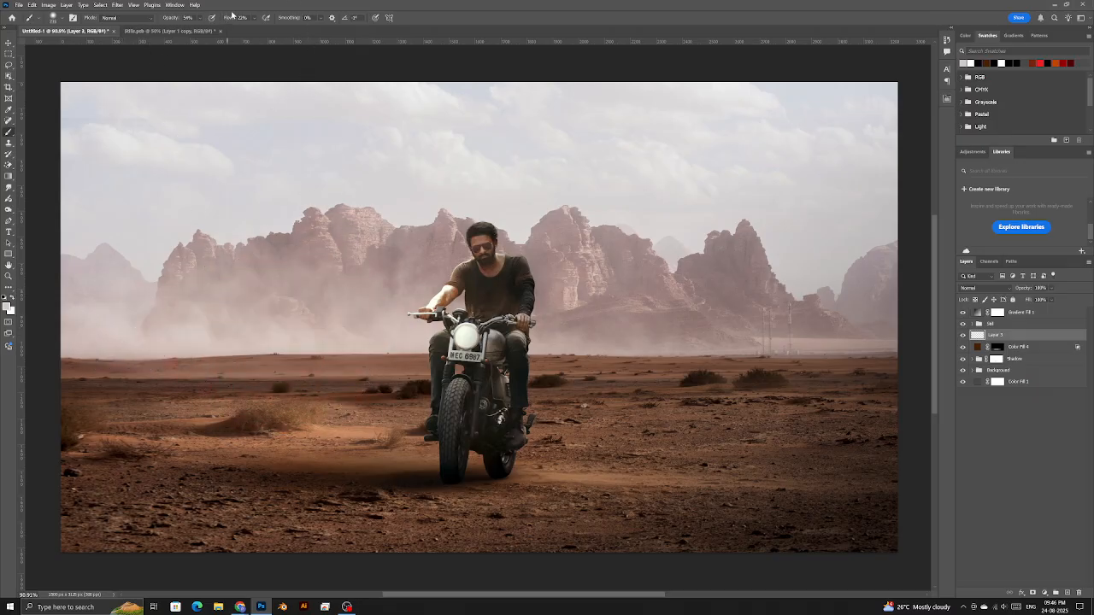
pyautogui.moveTo(230, 23); pyautogui.dragTo(168, 21)
pyautogui.moveTo(247, 349); pyautogui.dragTo(264, 353)
pyautogui.moveTo(190, 353); pyautogui.dragTo(151, 353)
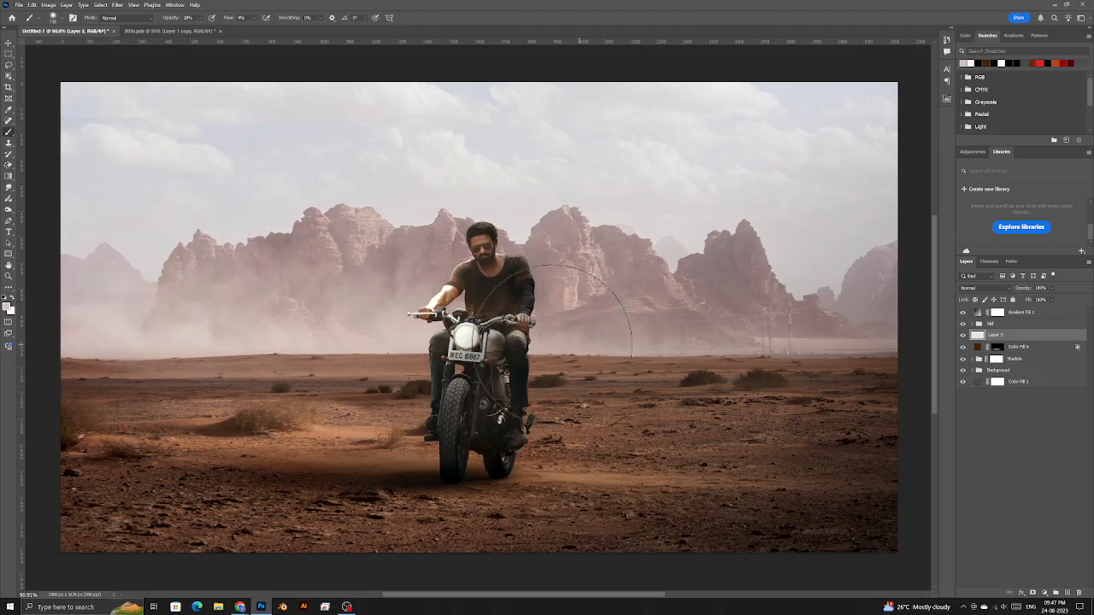
pyautogui.moveTo(815, 379); pyautogui.dragTo(785, 381)
# - Toggle the horizon dust layer on and off to compare its effect
pyautogui.click(963, 335)
pyautogui.click(963, 335)
pyautogui.click(965, 335)
pyautogui.click(964, 336)
pyautogui.click(964, 335)
pyautogui.click(964, 335)
# - Expand the Still group, lasso then deselect the rocks behind the head, and target Selective Color 1
pyautogui.click(973, 324)
pyautogui.click(1012, 335)
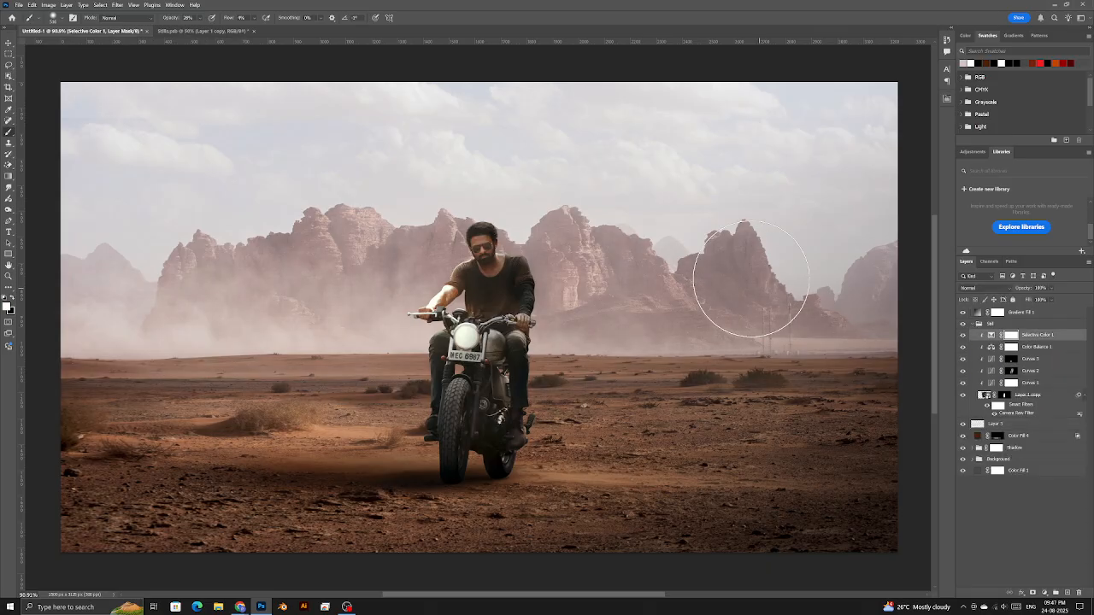
pyautogui.scroll(1, 556, 261)
pyautogui.scroll(5, 552, 261)
pyautogui.click(9, 65)
pyautogui.moveTo(480, 130)
pyautogui.mouseDown()
pyautogui.moveTo(475, 163)
pyautogui.moveTo(501, 112)
pyautogui.moveTo(346, 282)
pyautogui.moveTo(391, 166)
pyautogui.mouseUp()
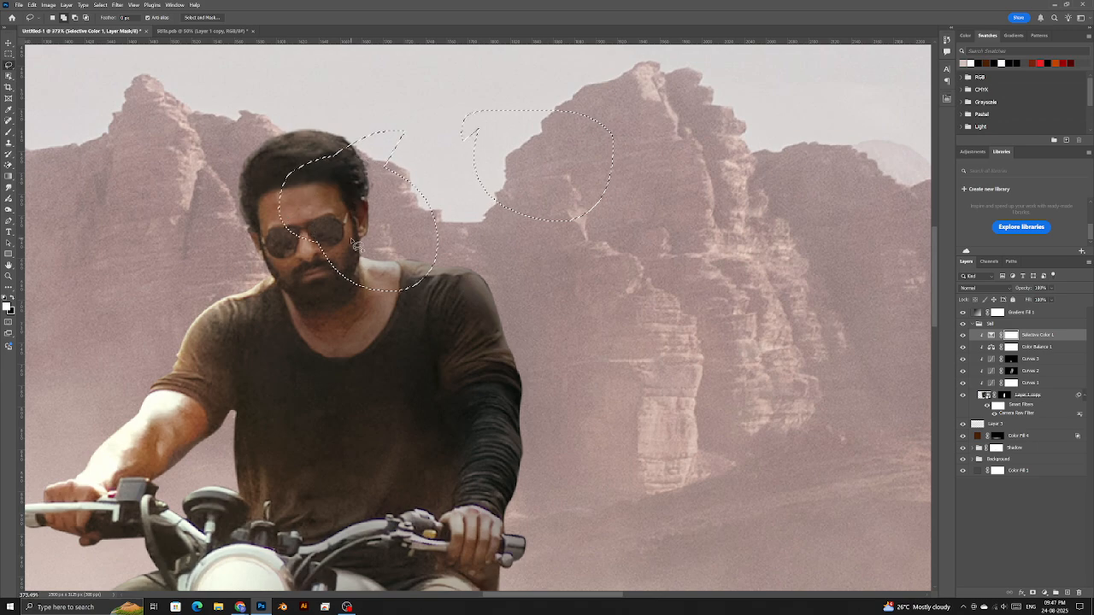
pyautogui.hotkey('ctrl', 'd')
pyautogui.hotkey('ctrl', '2')
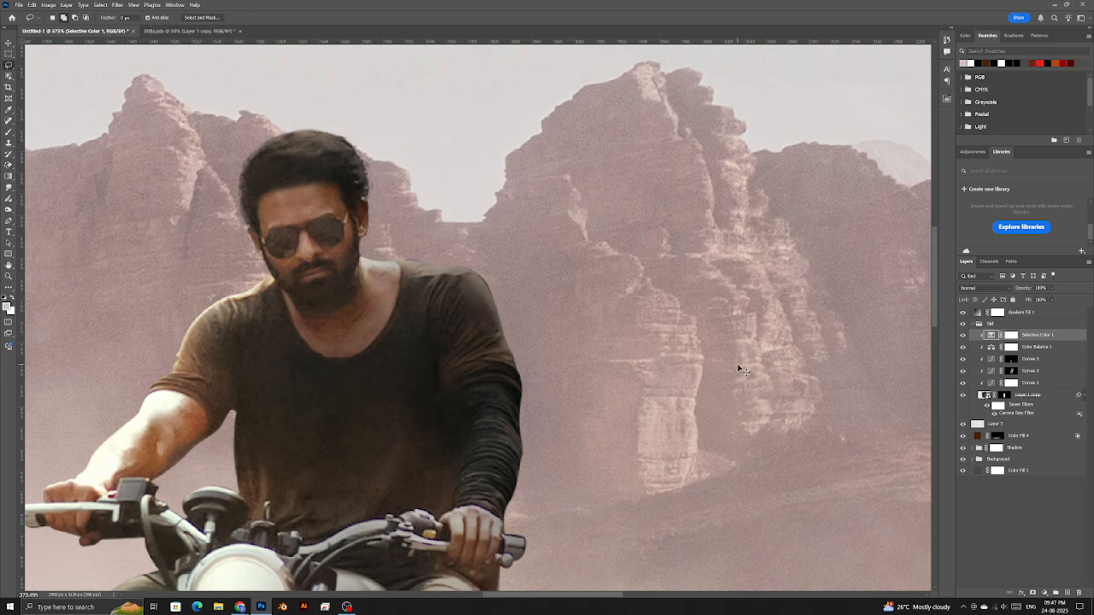
pyautogui.click(1044, 592)
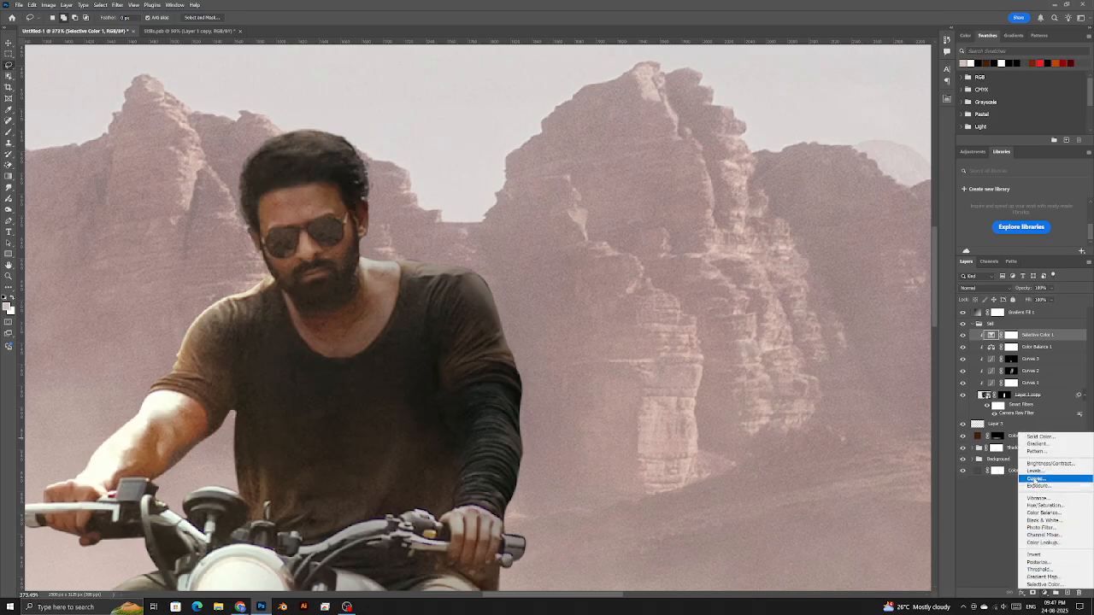
# - Add a clipped Curves adjustment, lifting the black point and raising a midtone point
pyautogui.click(1034, 479)
pyautogui.click(872, 299)
pyautogui.scroll(-7, 544, 375)
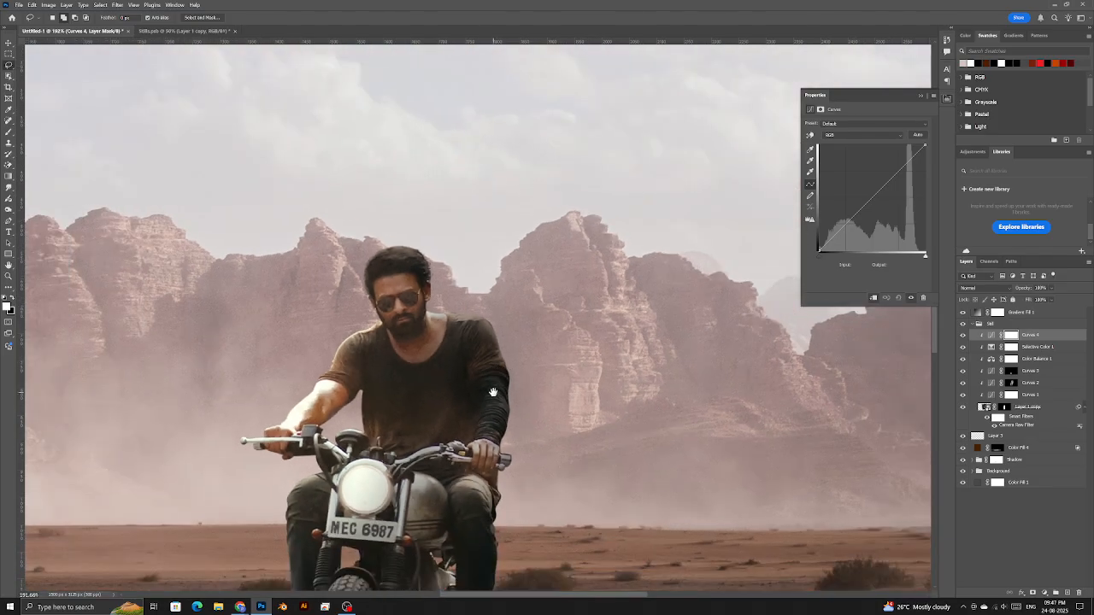
pyautogui.moveTo(685, 346); pyautogui.dragTo(735, 279)
pyautogui.moveTo(820, 251); pyautogui.dragTo(813, 247)
pyautogui.scroll(-7, 595, 278)
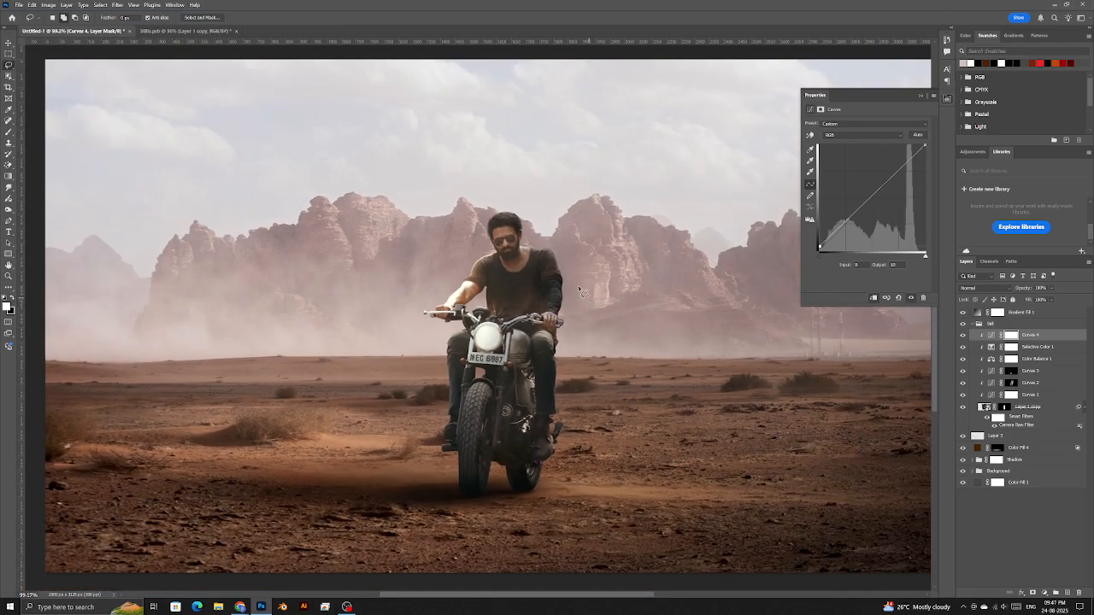
pyautogui.press('z')
pyautogui.rightClick(545, 257)
pyautogui.click(559, 260)
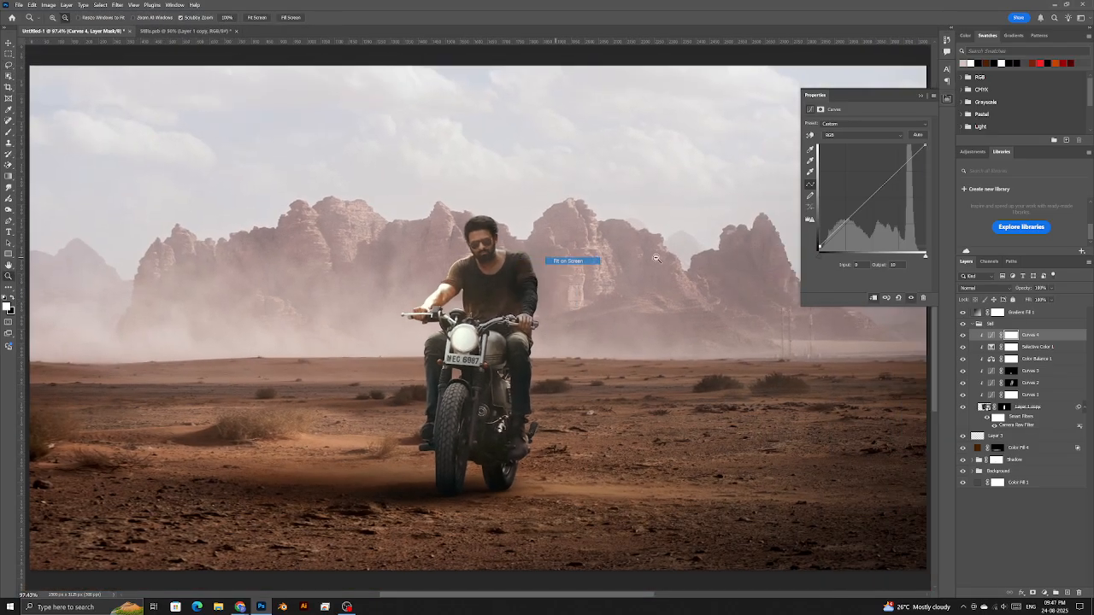
pyautogui.click(841, 225)
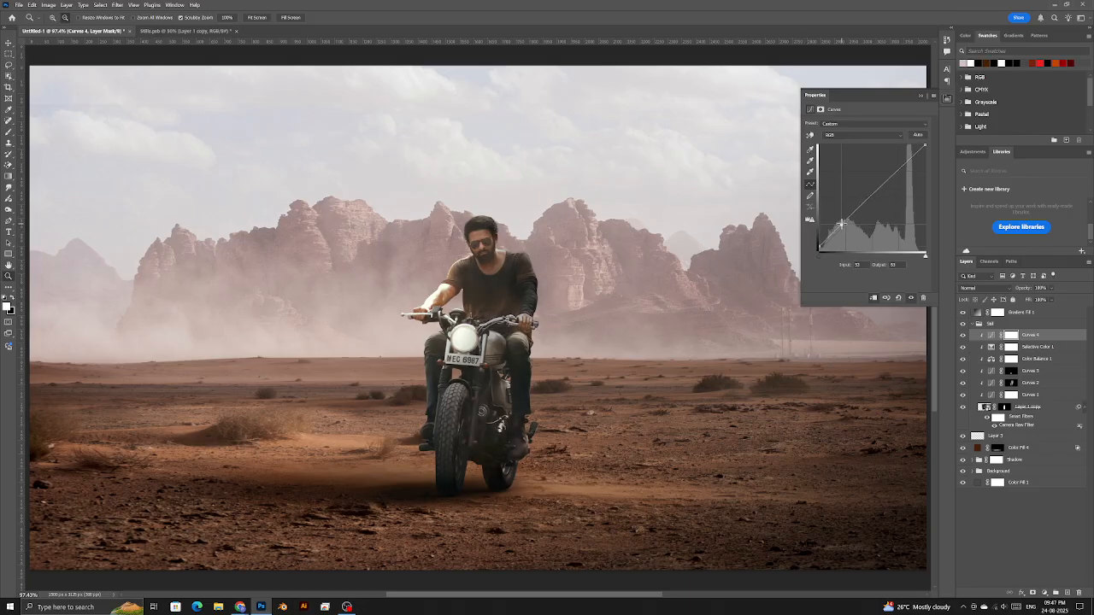
pyautogui.moveTo(862, 202); pyautogui.dragTo(891, 174)
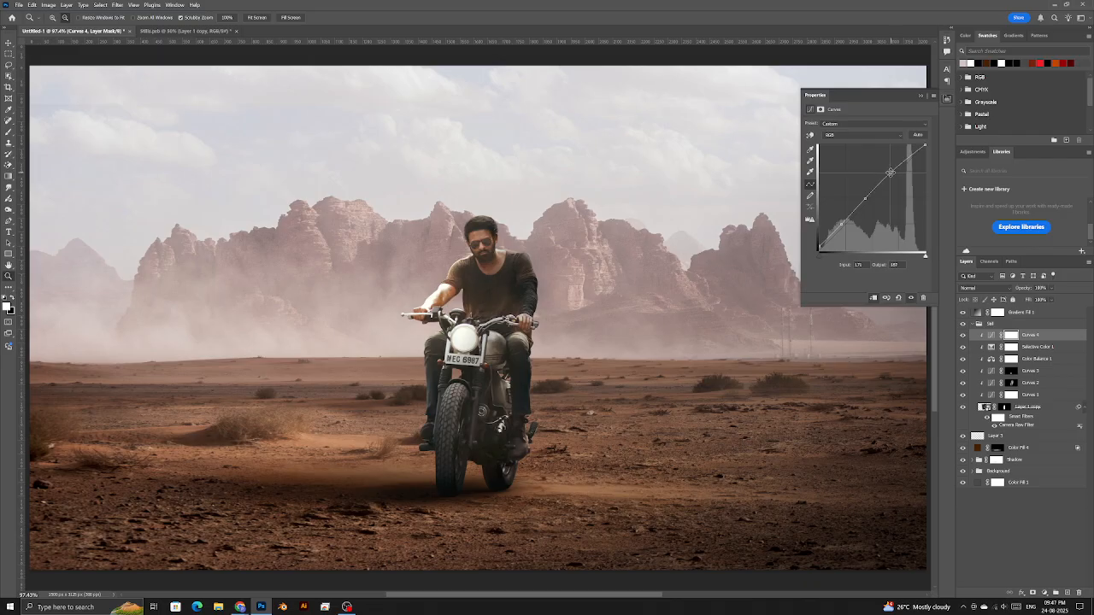
# - Reshape the Blue channel curve of Curves 4 to shift the rider's tint
pyautogui.click(855, 137)
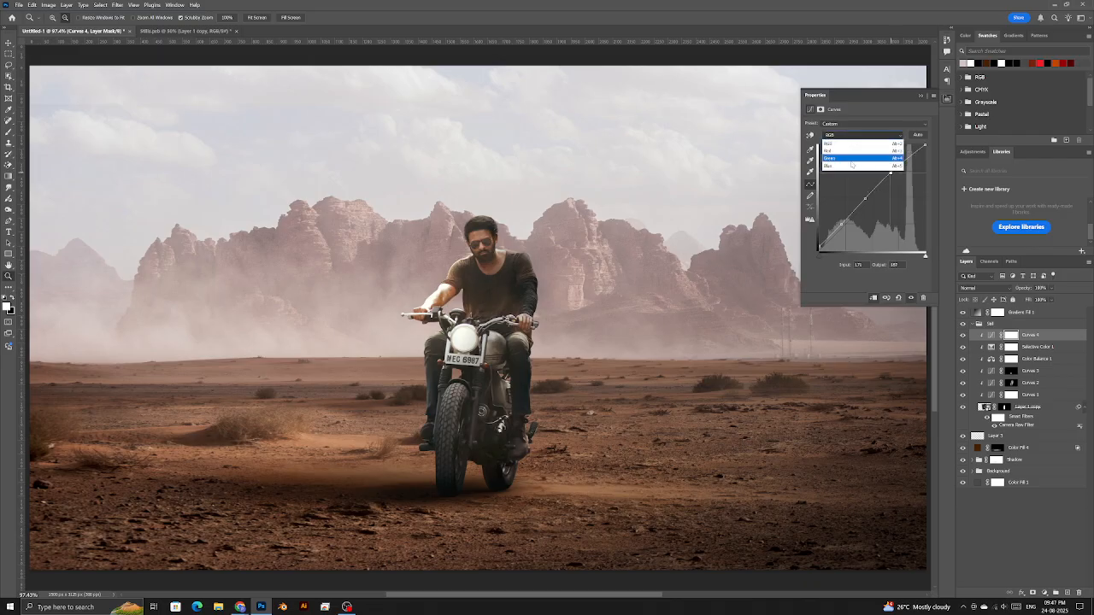
pyautogui.click(841, 167)
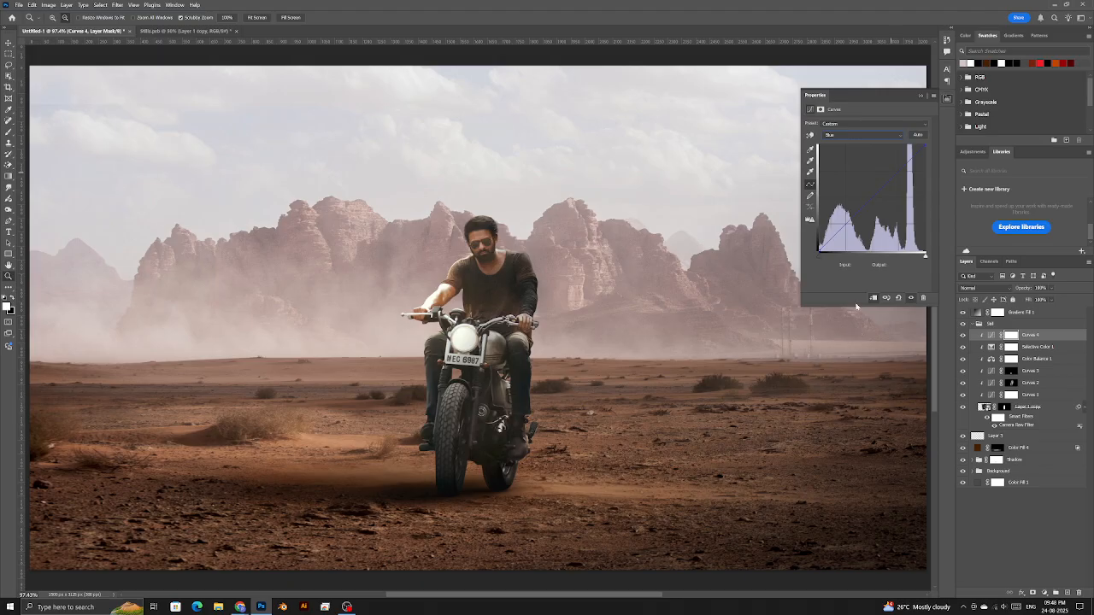
pyautogui.moveTo(855, 304); pyautogui.dragTo(855, 332)
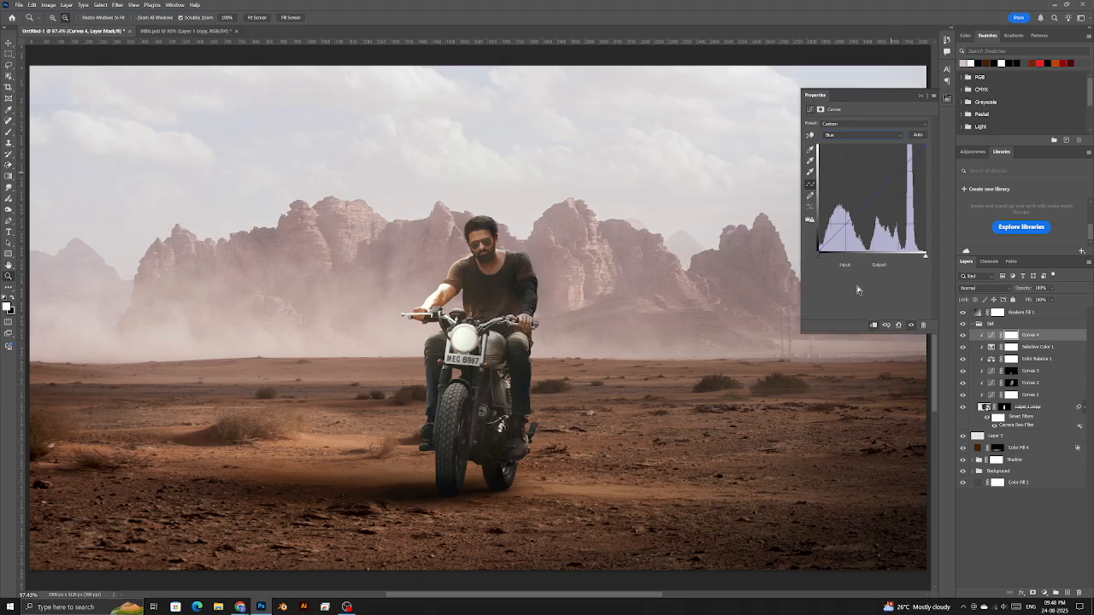
pyautogui.click(848, 134)
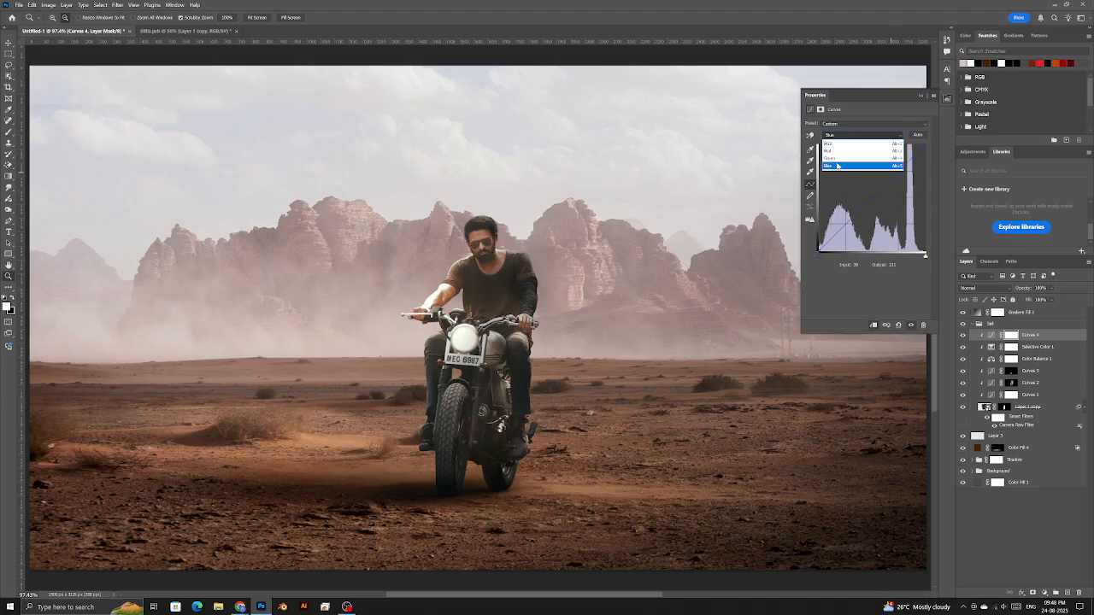
pyautogui.click(838, 166)
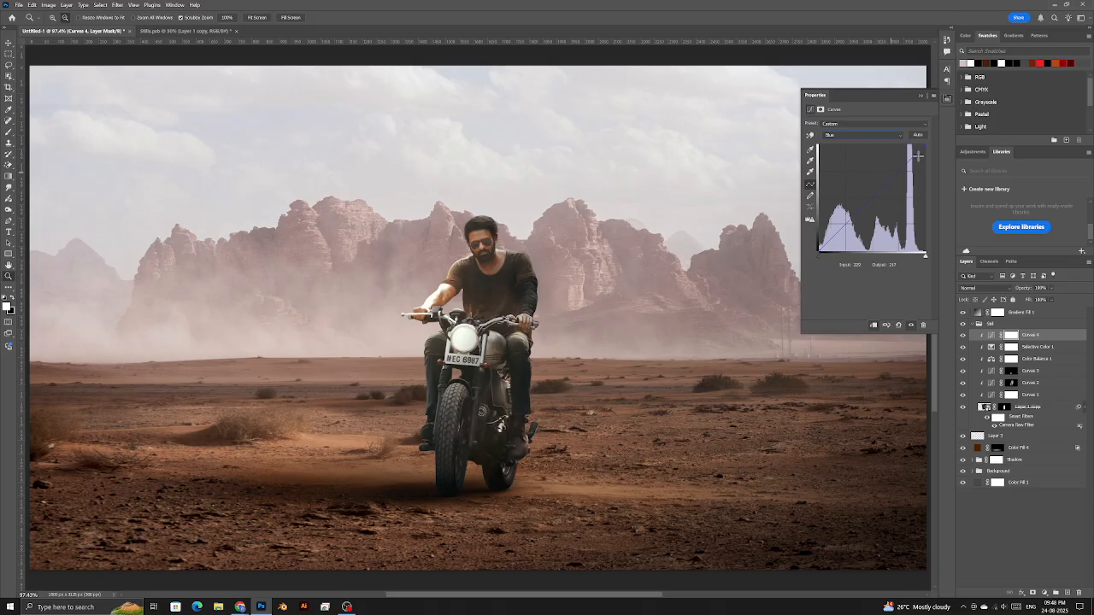
pyautogui.moveTo(925, 146); pyautogui.dragTo(960, 99)
pyautogui.moveTo(837, 229); pyautogui.dragTo(860, 207)
pyautogui.click(872, 133)
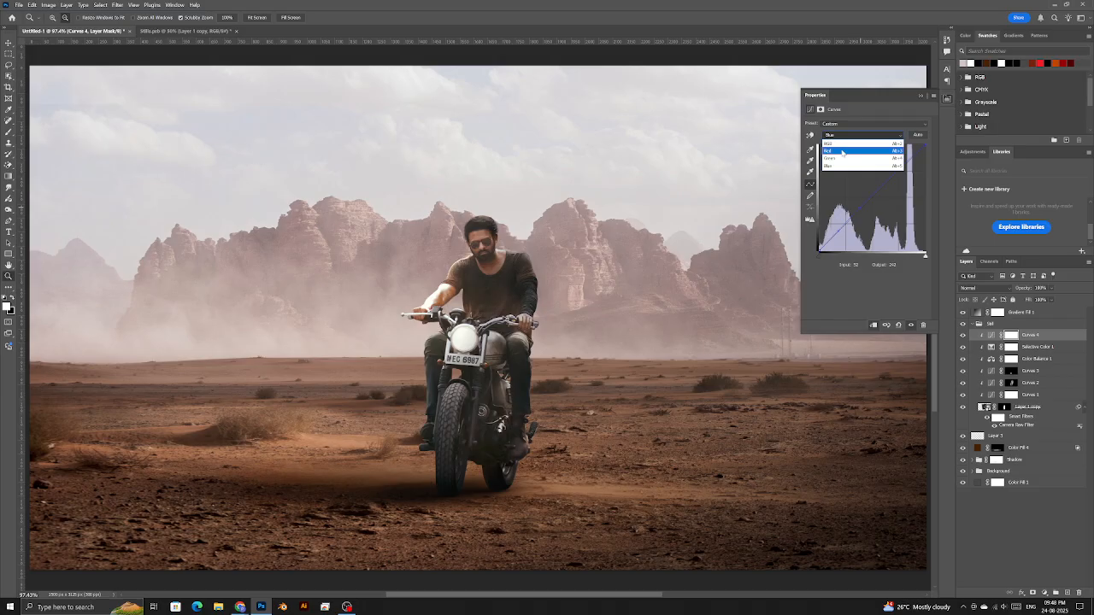
# - Pull the Red curve point slightly down and replace the Green point with one at 198/194
pyautogui.click(843, 151)
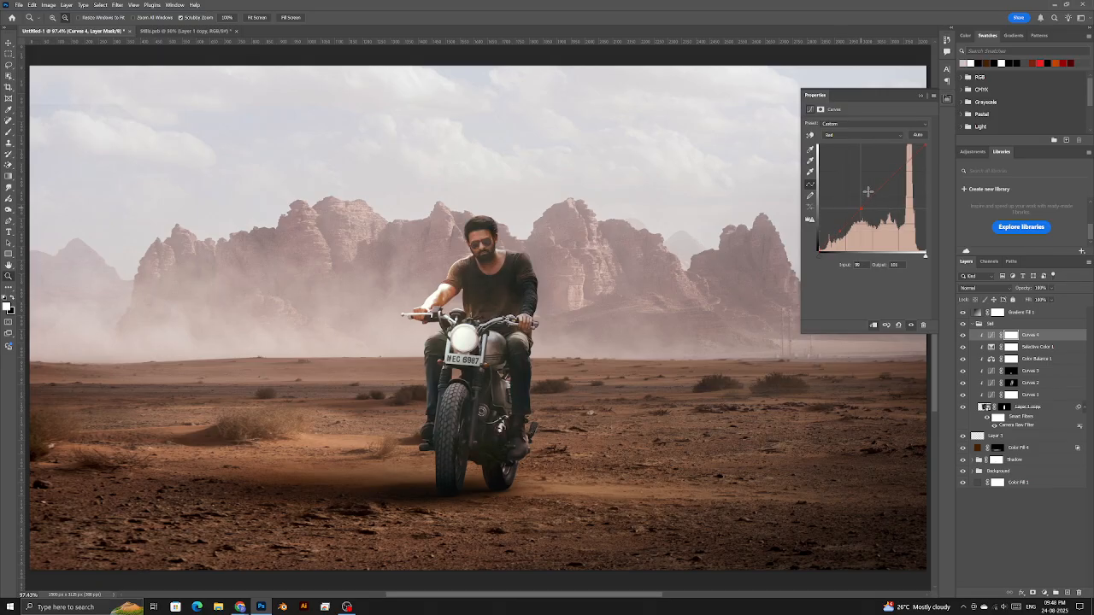
pyautogui.moveTo(875, 188); pyautogui.dragTo(887, 178)
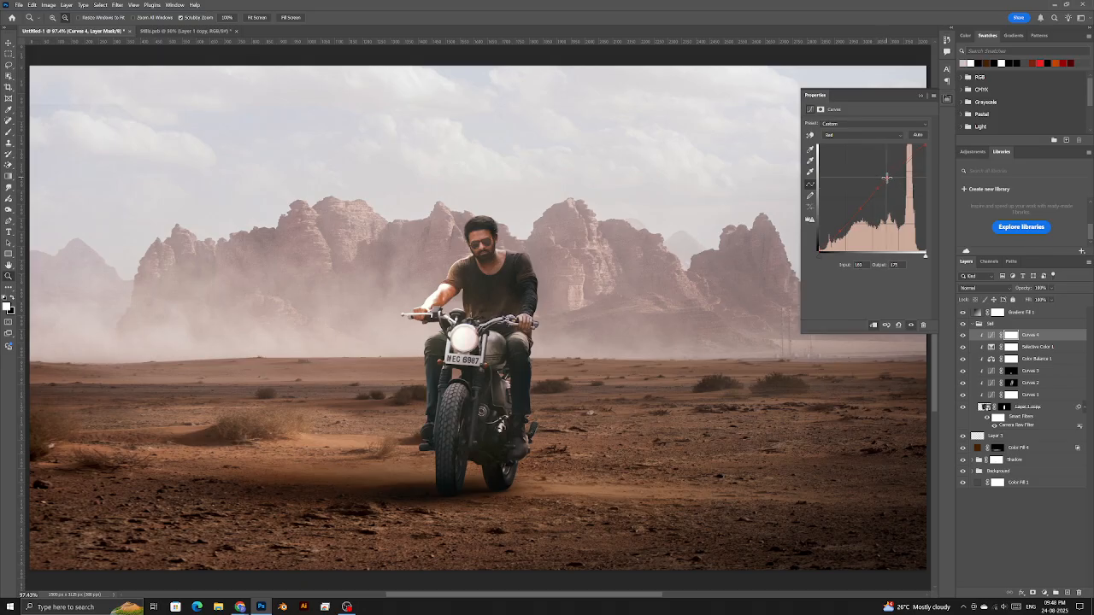
pyautogui.click(855, 135)
pyautogui.click(849, 159)
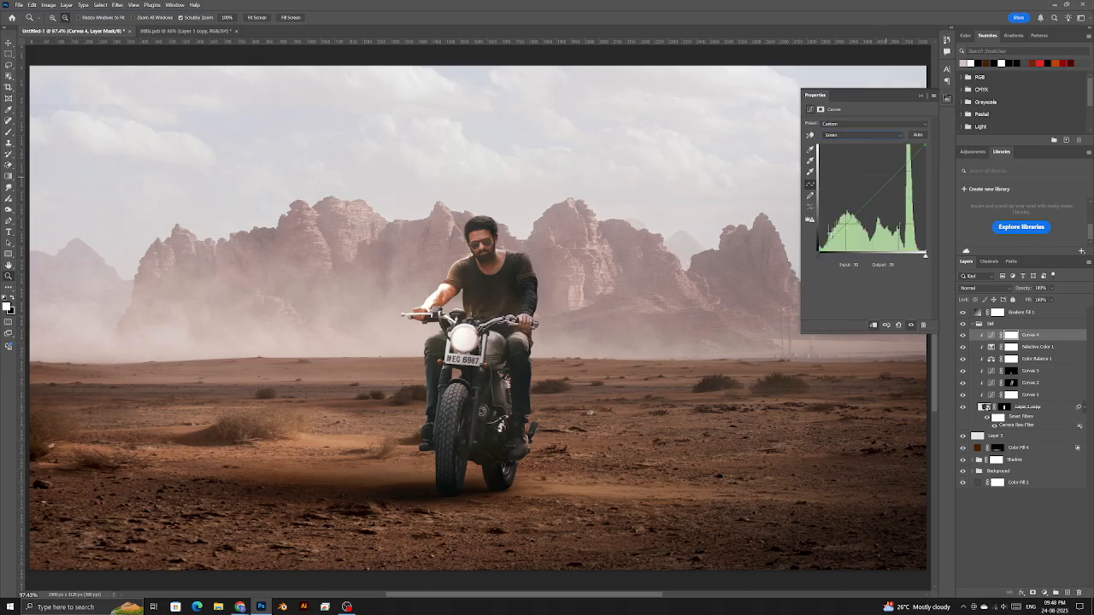
pyautogui.moveTo(837, 237); pyautogui.dragTo(836, 235)
pyautogui.hotkey('ctrl', 'z')
pyautogui.moveTo(899, 170); pyautogui.dragTo(899, 169)
# - Toggle Curves 4 on and off repeatedly to compare, leaving it on
pyautogui.click(962, 336)
pyautogui.click(963, 336)
pyautogui.click(962, 336)
pyautogui.click(962, 335)
pyautogui.click(962, 336)
pyautogui.click(963, 336)
pyautogui.click(963, 336)
pyautogui.click(962, 336)
pyautogui.click(962, 336)
pyautogui.click(963, 336)
pyautogui.click(963, 336)
pyautogui.click(962, 336)
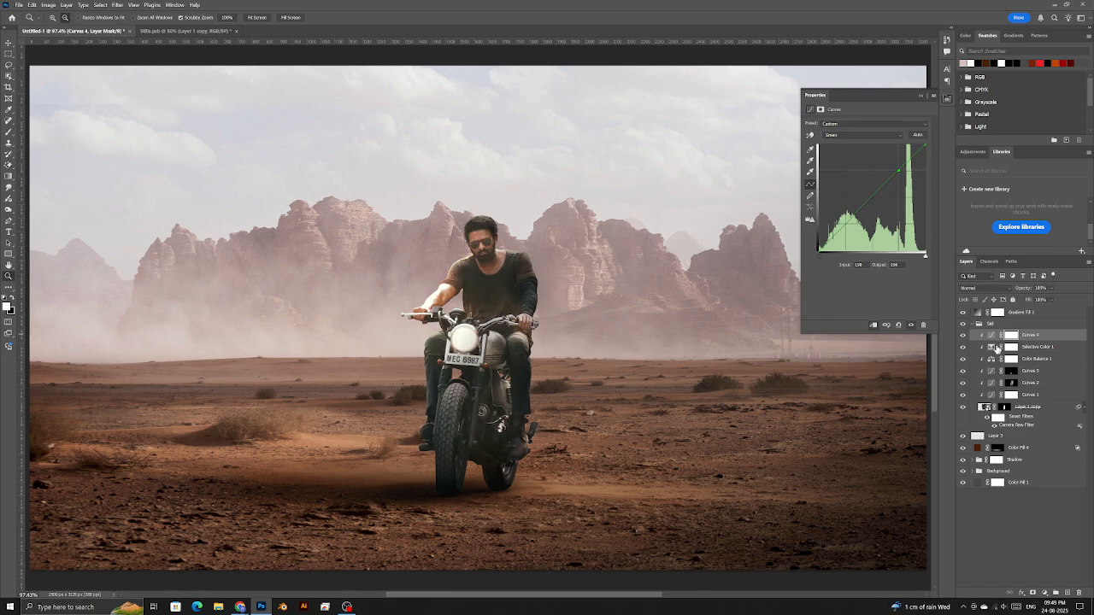
# - Scrub Curves 4's Fill value down to 58% and fine-tune it
pyautogui.moveTo(1030, 301)
pyautogui.mouseDown()
pyautogui.moveTo(1002, 302)
pyautogui.moveTo(1026, 304)
pyautogui.mouseUp()
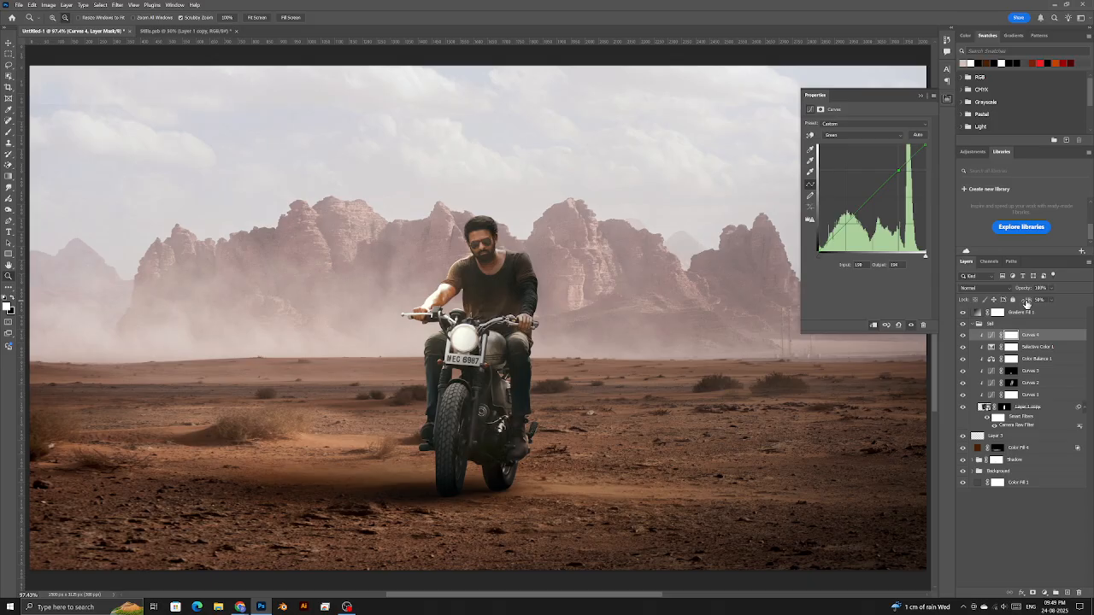
pyautogui.moveTo(1045, 299); pyautogui.dragTo(1031, 301)
# - Move the Color Fill 4 layer into the Shadow group
pyautogui.click(1032, 326)
pyautogui.click(1048, 337)
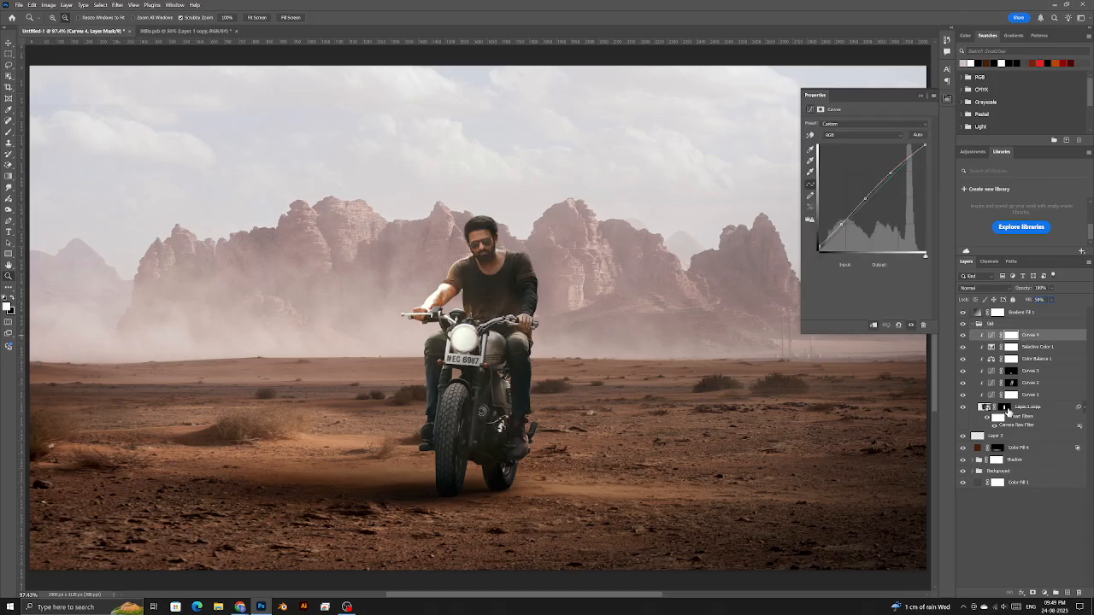
pyautogui.click(1022, 409)
pyautogui.click(1001, 436)
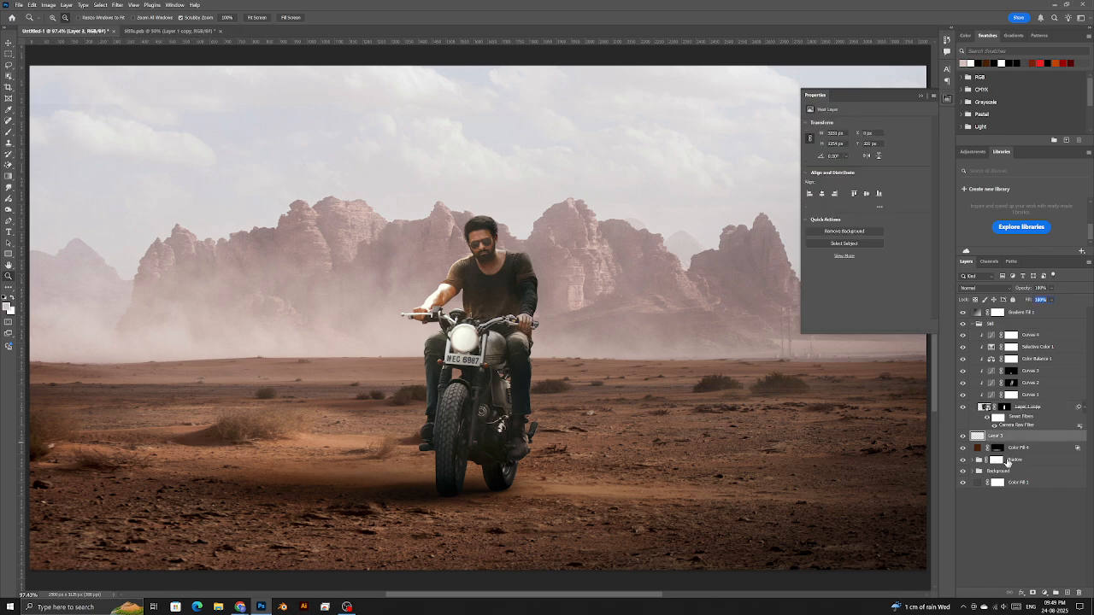
pyautogui.click(1015, 448)
pyautogui.keyDown('shift'); pyautogui.click(1013, 460); pyautogui.keyUp('shift')
pyautogui.click(962, 449)
pyautogui.click(962, 449)
pyautogui.click(1044, 452)
pyautogui.keyDown('shift'); pyautogui.click(1042, 462); pyautogui.keyUp('shift')
pyautogui.click(1023, 451)
pyautogui.moveTo(1023, 450); pyautogui.dragTo(1028, 459)
# - Add a Curves 5 adjustment layer clipped to the Shadow group
pyautogui.click(1046, 596)
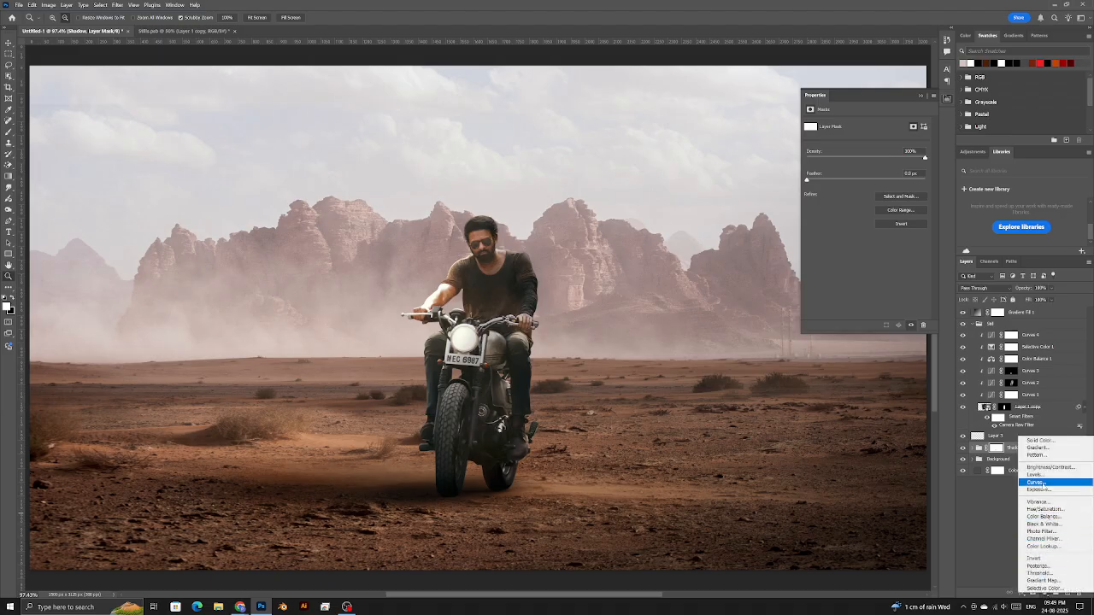
pyautogui.click(1039, 505)
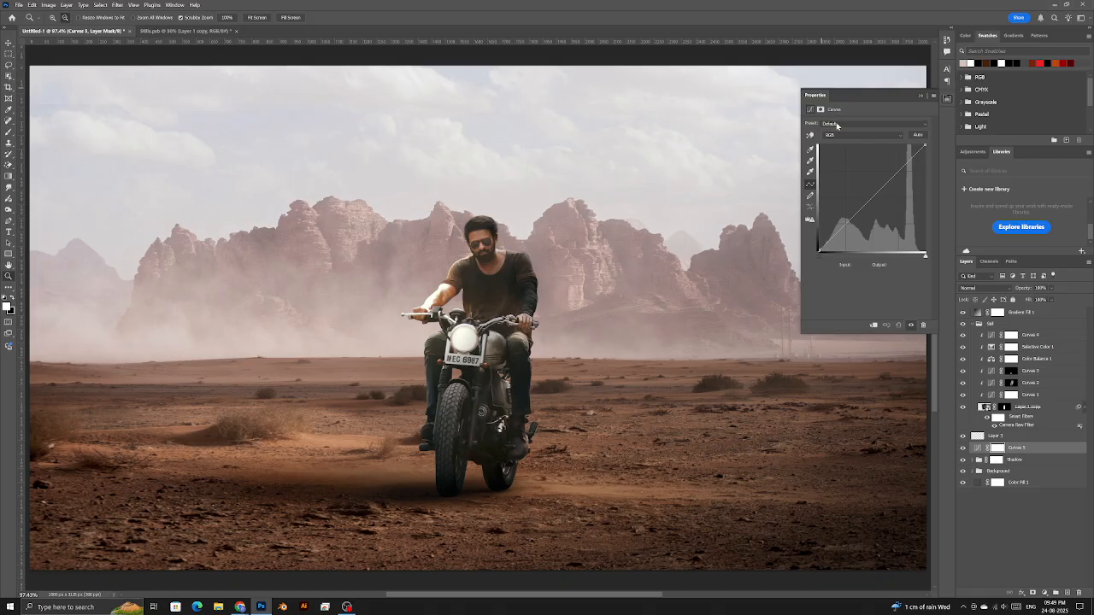
pyautogui.press('Delete')
pyautogui.click(1045, 592)
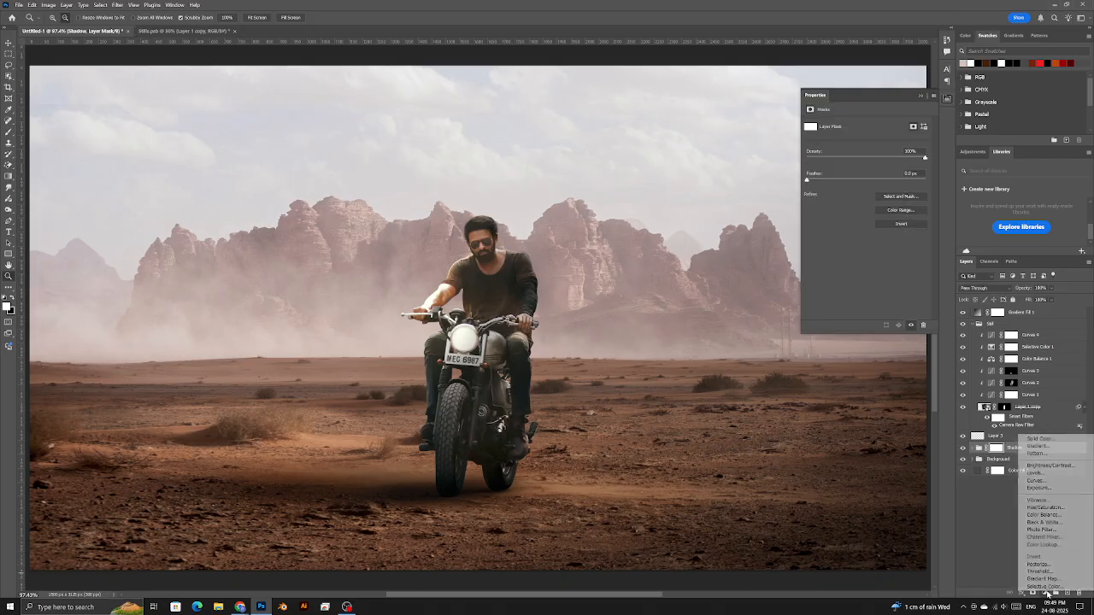
pyautogui.click(1036, 480)
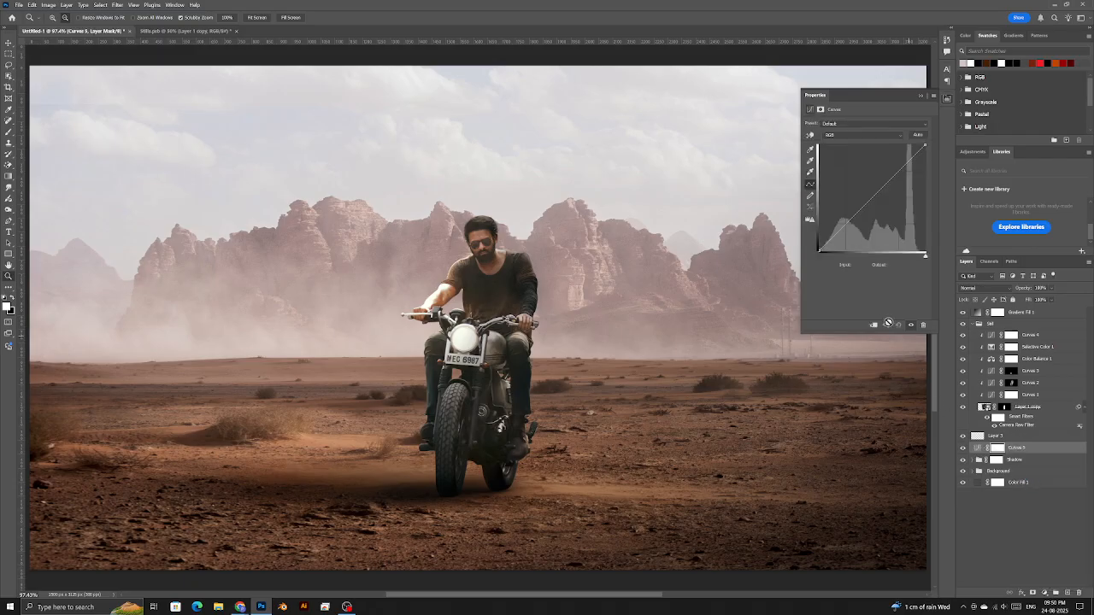
pyautogui.click(874, 325)
# - Add curve points at 71/56 and 124/154 to brighten the midtones
pyautogui.click(819, 248)
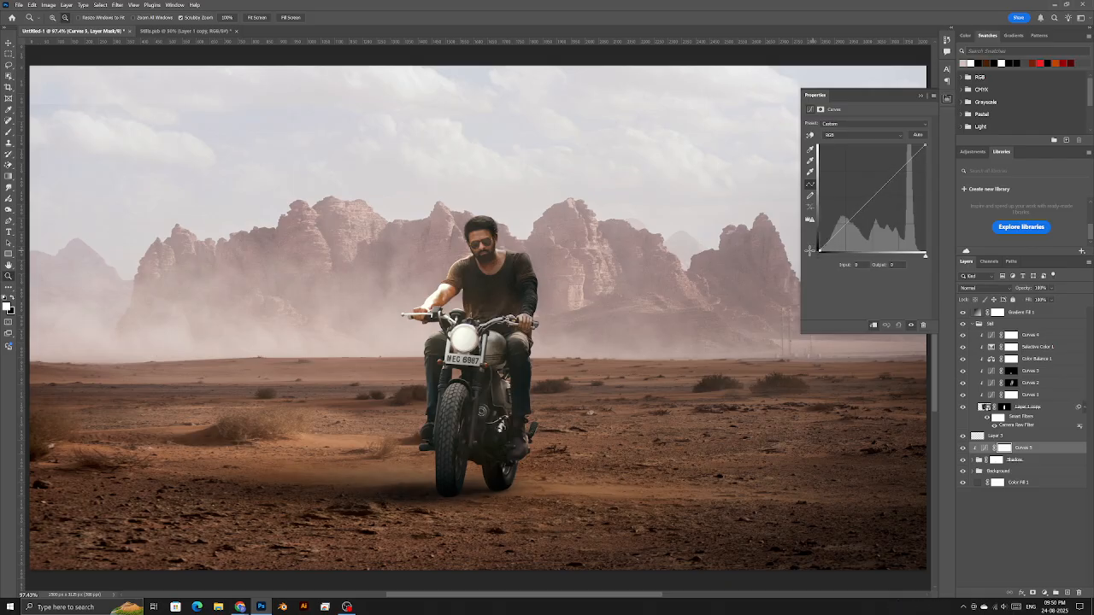
pyautogui.moveTo(848, 221)
pyautogui.mouseDown()
pyautogui.moveTo(832, 223)
pyautogui.moveTo(842, 230)
pyautogui.mouseUp()
pyautogui.moveTo(881, 189)
pyautogui.mouseDown()
pyautogui.moveTo(871, 186)
pyautogui.moveTo(887, 195)
pyautogui.mouseUp()
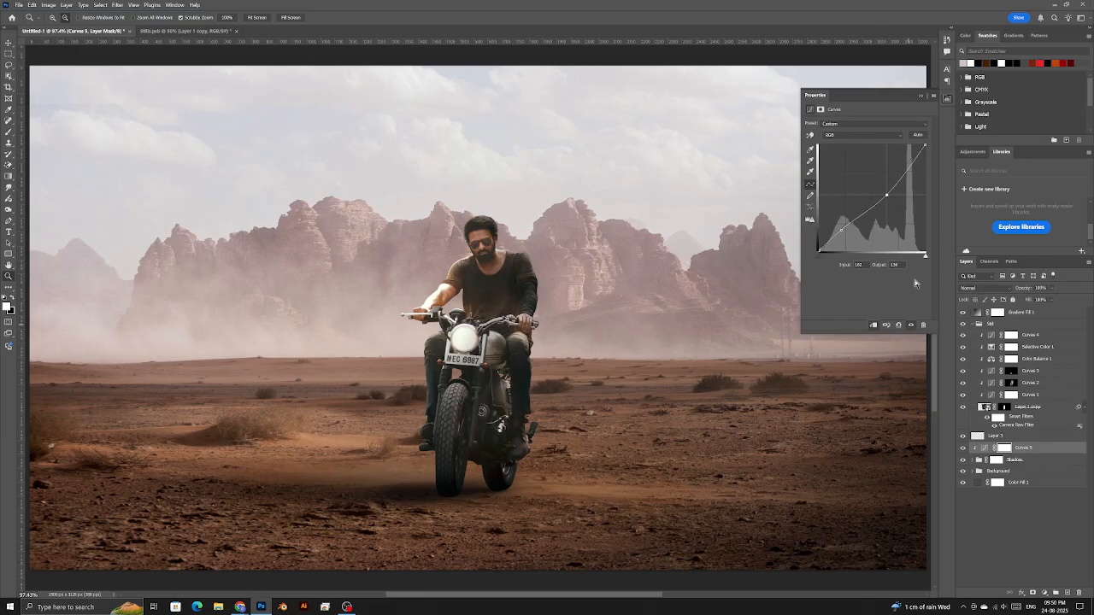
pyautogui.click(920, 95)
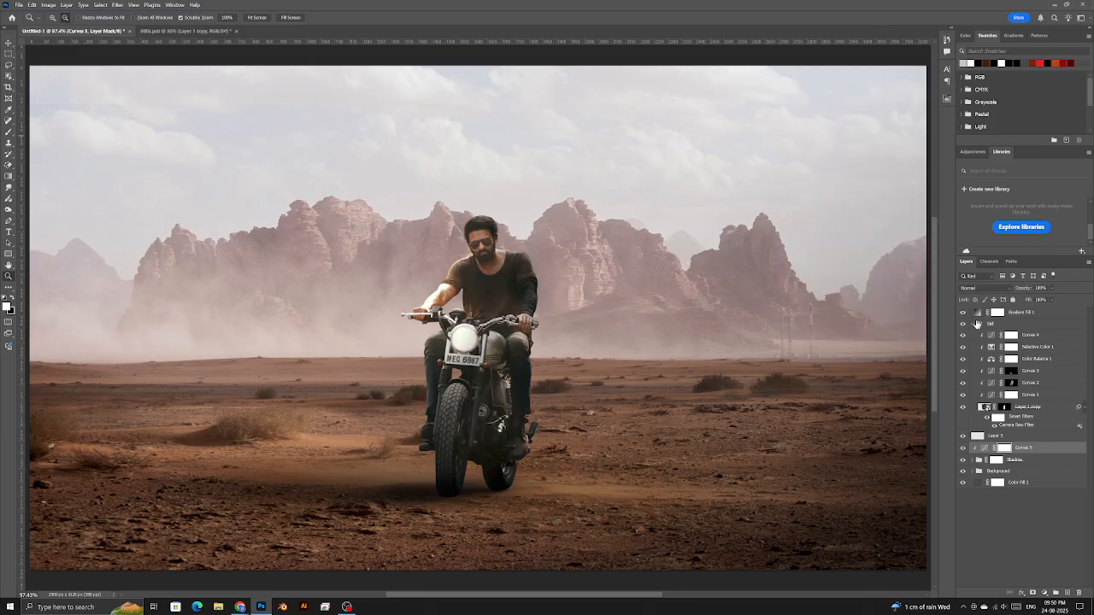
# - Stamp all visible layers into a new Layer 4 above Gradient Fill 1
pyautogui.click(973, 324)
pyautogui.click(1035, 314)
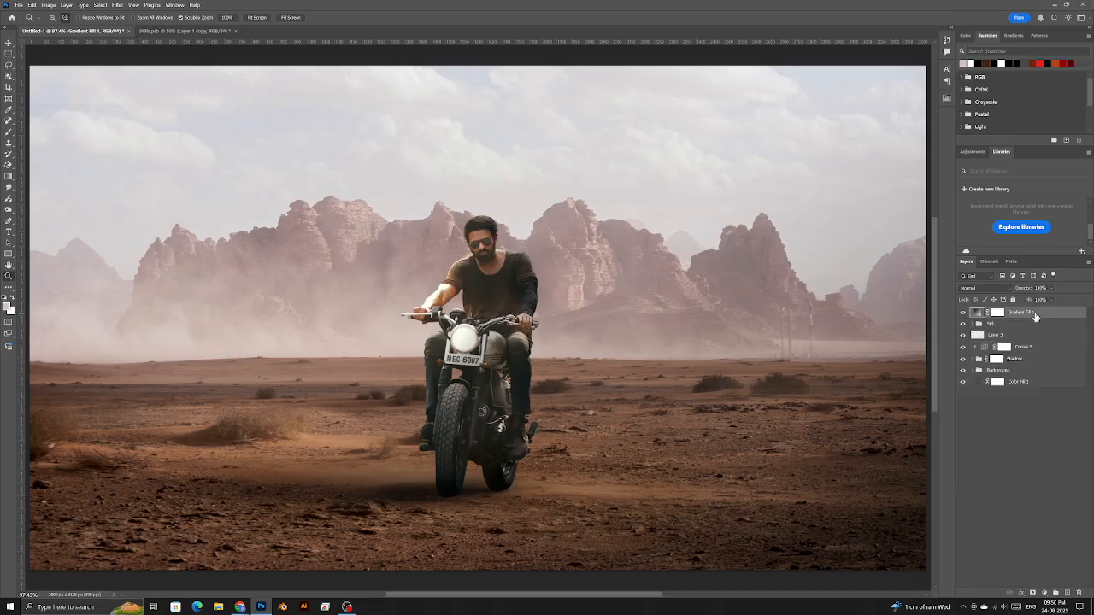
pyautogui.click(1067, 592)
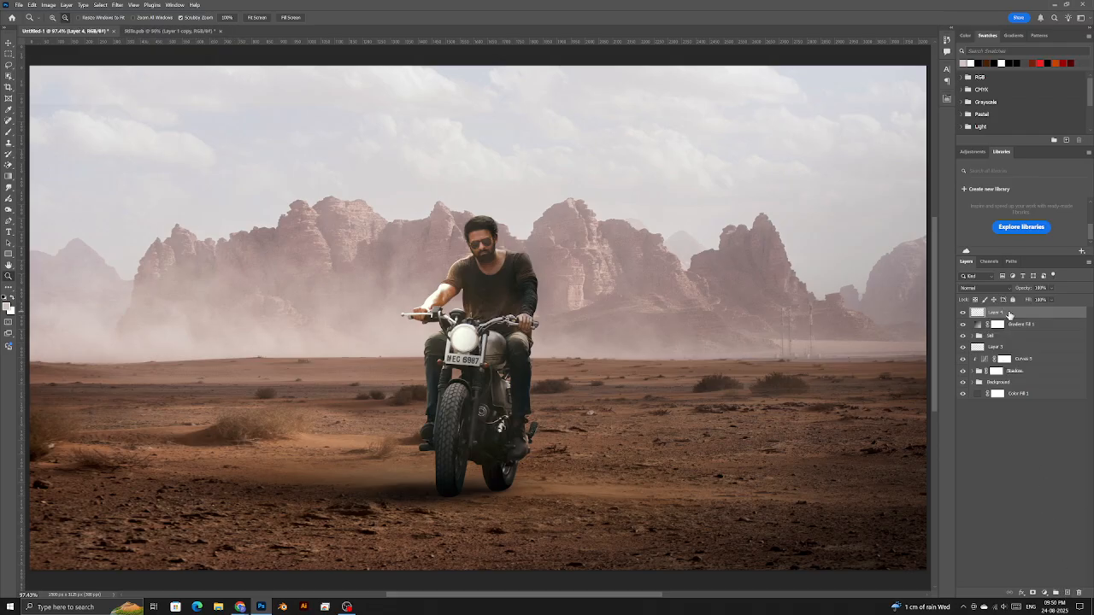
pyautogui.hotkey('ctrl', 'alt', 'shift', 'e')
# - Convert Layer 4 to a smart object and check its contents
pyautogui.rightClick(1001, 313)
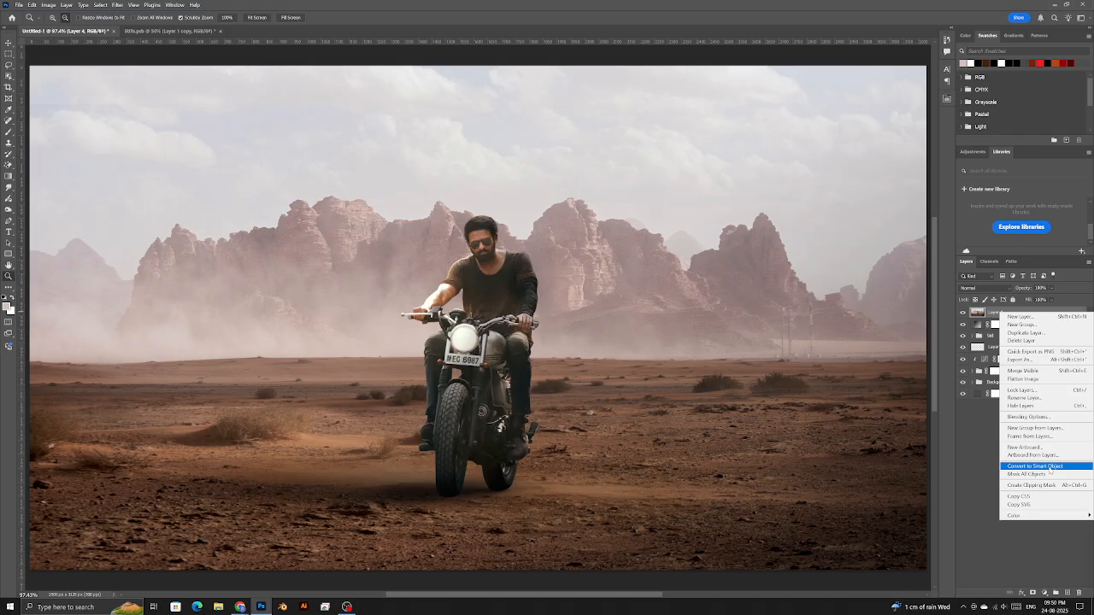
pyautogui.click(1050, 468)
pyautogui.doubleClick(977, 312)
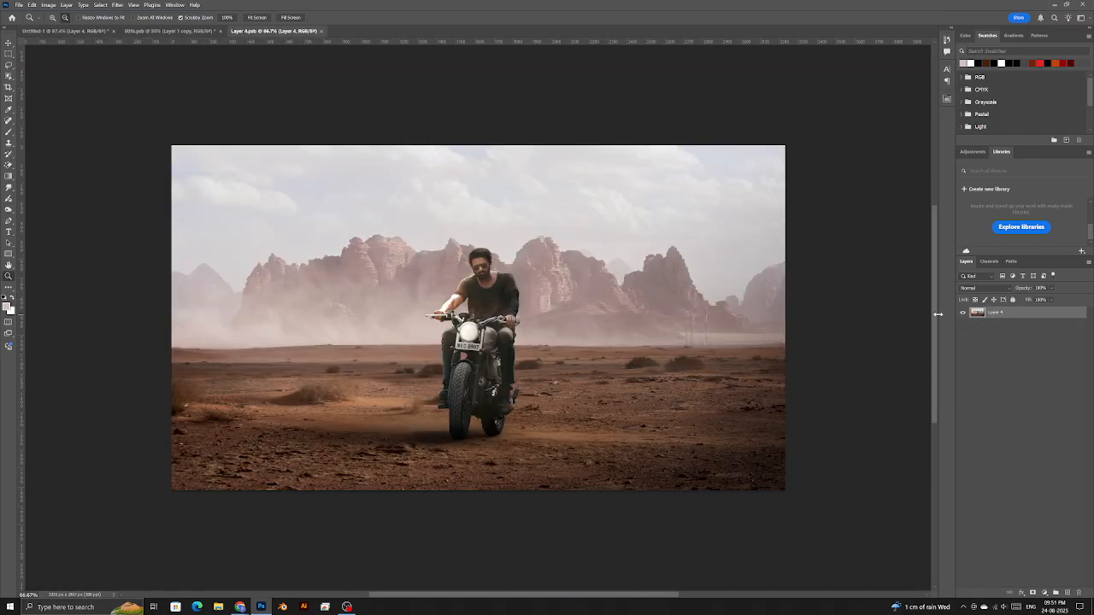
pyautogui.hotkey('ctrl', 'w')
pyautogui.click(118, 5)
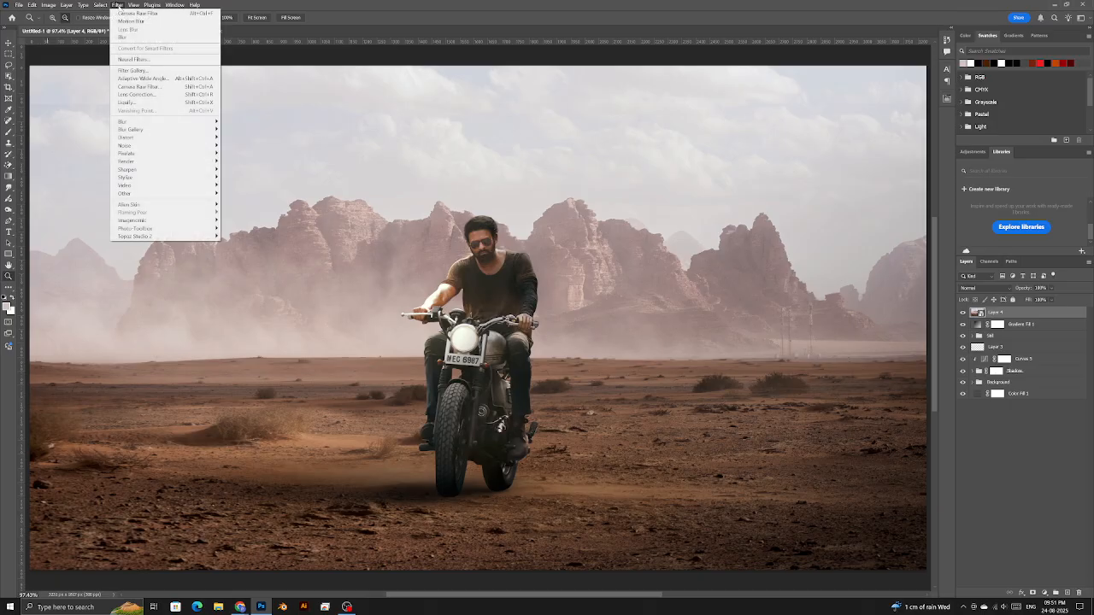
# - Apply the Camera Raw Filter with Contrast +23, Blacks -16 and Vibrance +25
pyautogui.click(149, 86)
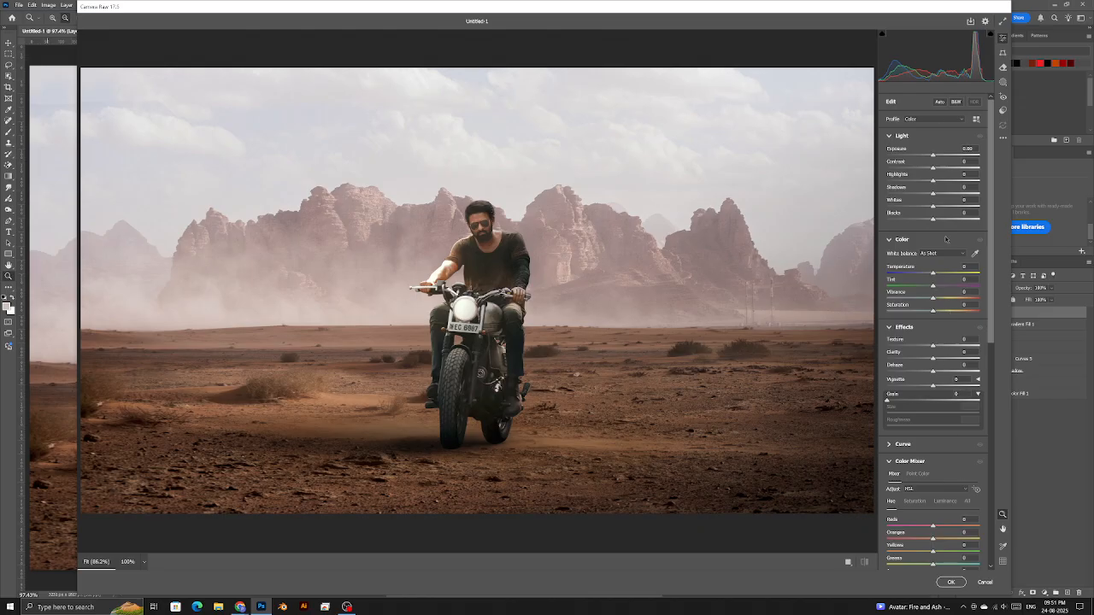
pyautogui.moveTo(933, 168); pyautogui.dragTo(937, 221)
pyautogui.moveTo(919, 221); pyautogui.dragTo(937, 235)
pyautogui.scroll(-2, 930, 221)
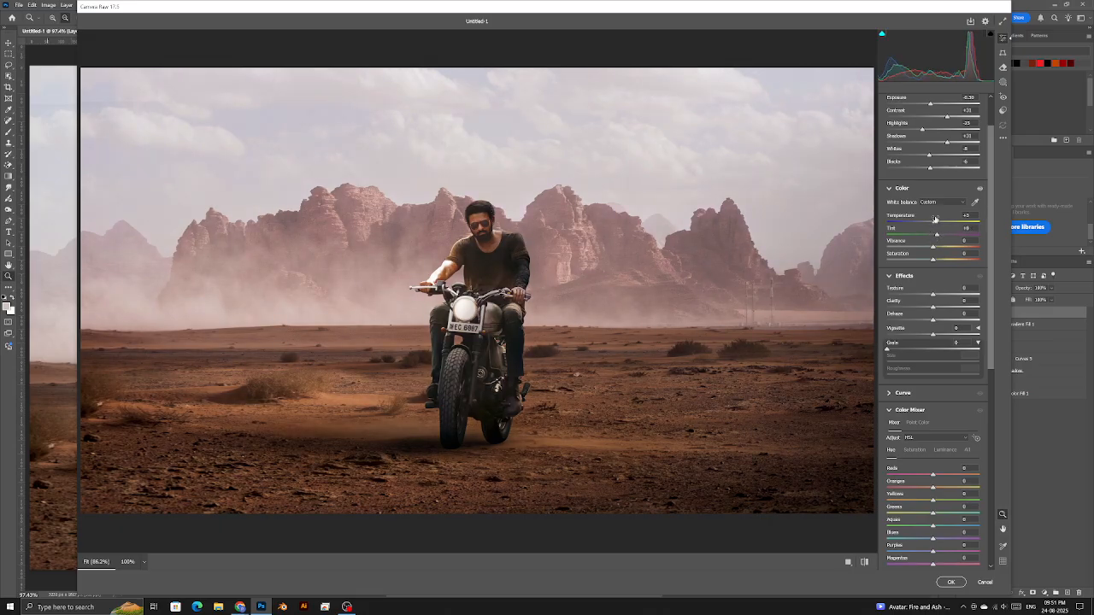
pyautogui.scroll(-1, 939, 228)
pyautogui.moveTo(933, 195); pyautogui.dragTo(946, 198)
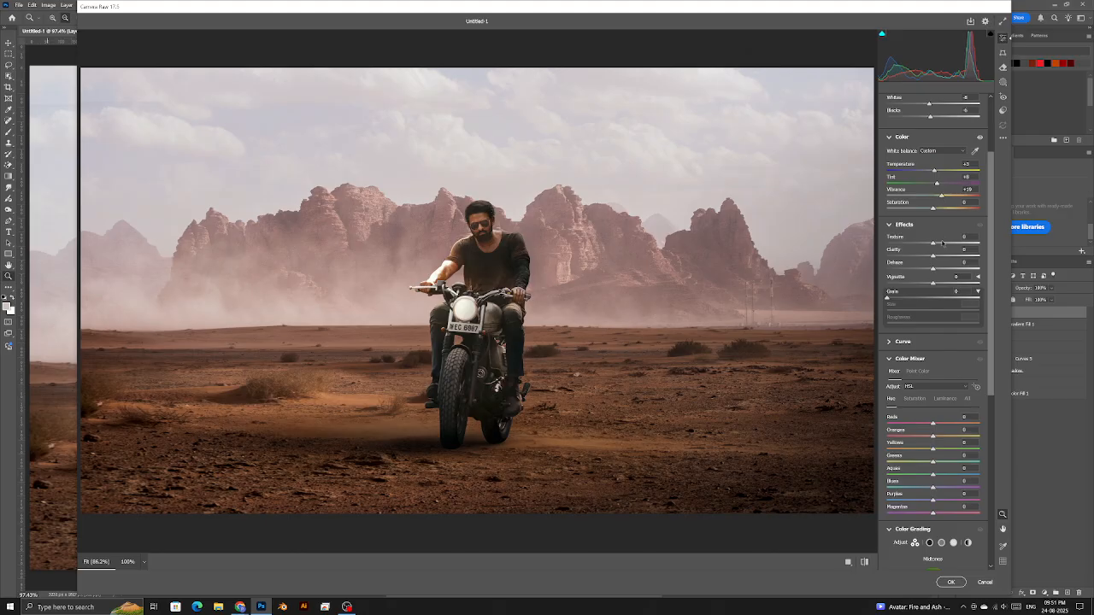
# - Set Texture to +12, Clarity to +11 and Dehaze to +2
pyautogui.moveTo(486, 221); pyautogui.dragTo(610, 311)
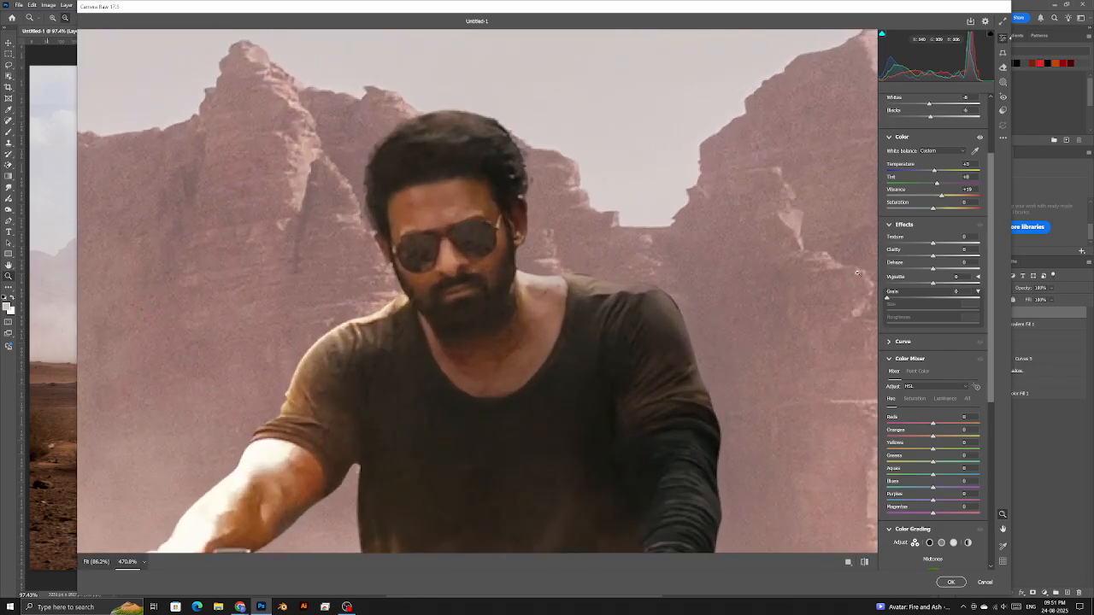
pyautogui.moveTo(943, 245)
pyautogui.mouseDown()
pyautogui.moveTo(919, 246)
pyautogui.moveTo(937, 246)
pyautogui.mouseUp()
pyautogui.moveTo(940, 257)
pyautogui.mouseDown()
pyautogui.moveTo(911, 260)
pyautogui.moveTo(949, 258)
pyautogui.moveTo(927, 259)
pyautogui.moveTo(939, 257)
pyautogui.mouseUp()
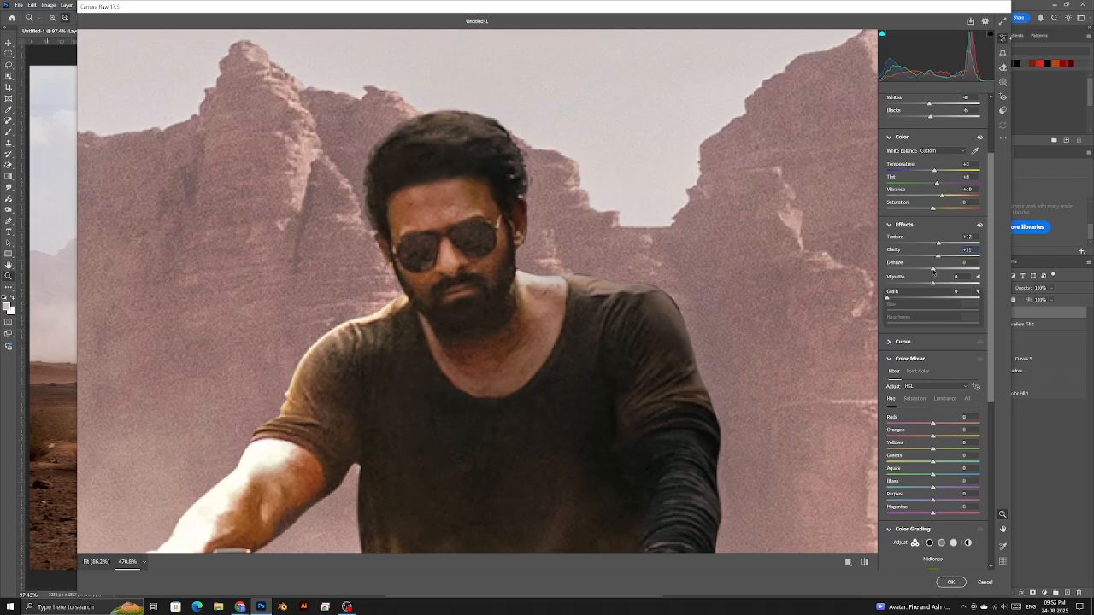
pyautogui.hotkey('ctrl', '0')
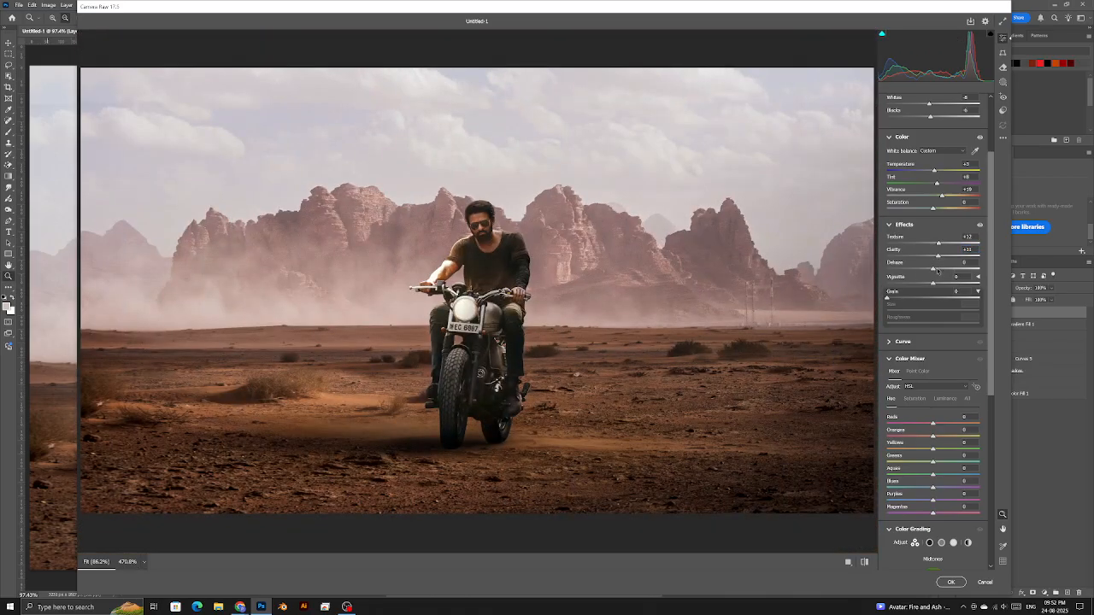
pyautogui.moveTo(938, 268); pyautogui.dragTo(935, 268)
# - Add fine film grain with amount 8 and Size 47
pyautogui.click(902, 298)
pyautogui.moveTo(481, 229); pyautogui.dragTo(631, 299)
pyautogui.moveTo(901, 298); pyautogui.dragTo(931, 313)
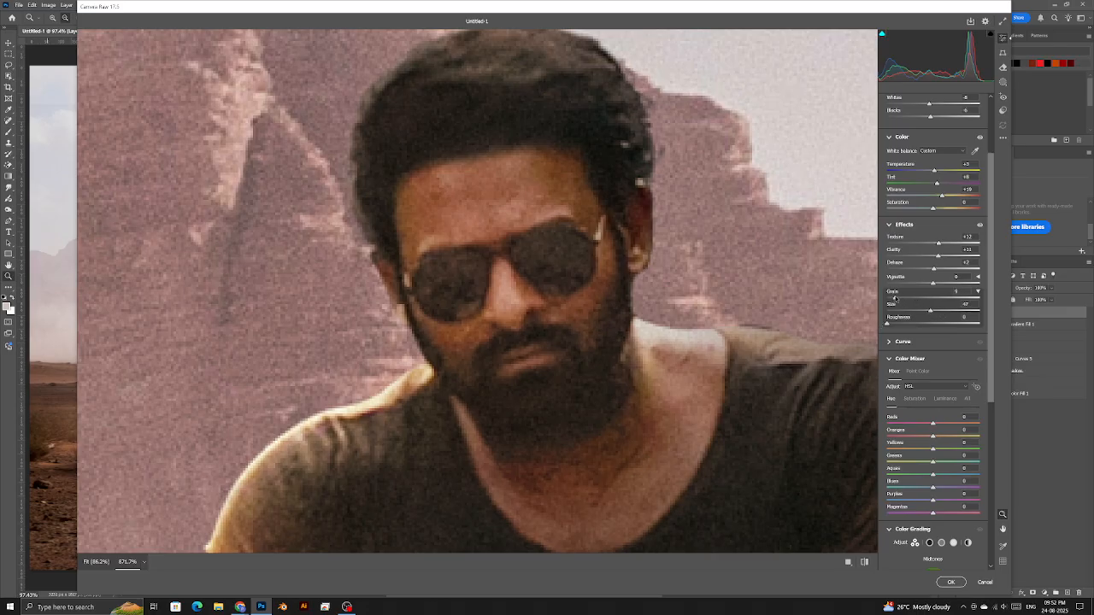
pyautogui.click(651, 316)
pyautogui.moveTo(650, 317); pyautogui.dragTo(680, 329)
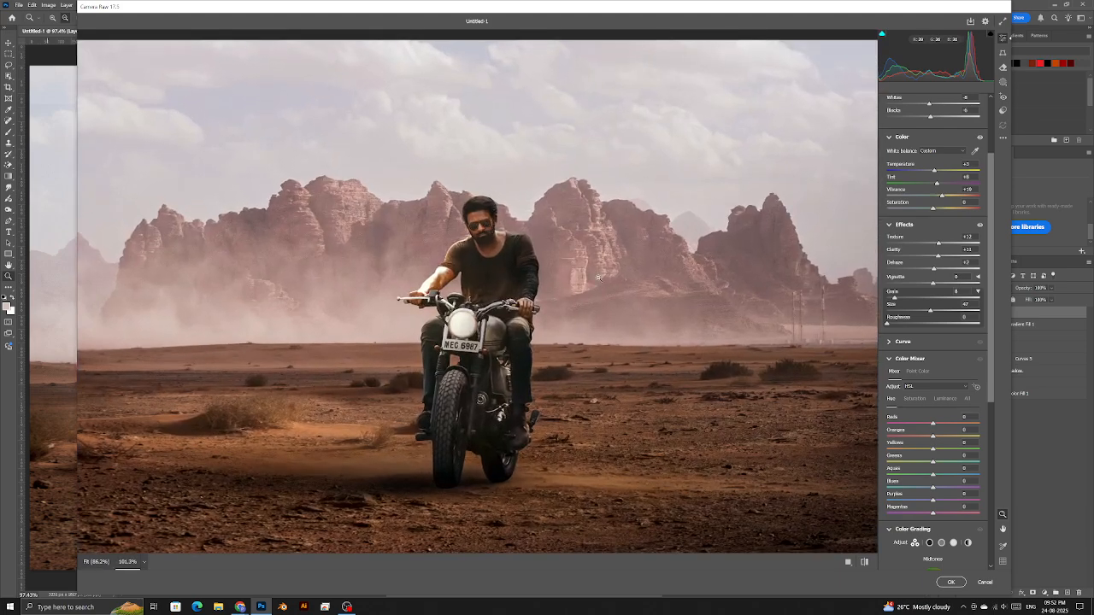
# - Set the parametric tone curve to Shadows +13, Darks +7 and Lights -1
pyautogui.click(904, 341)
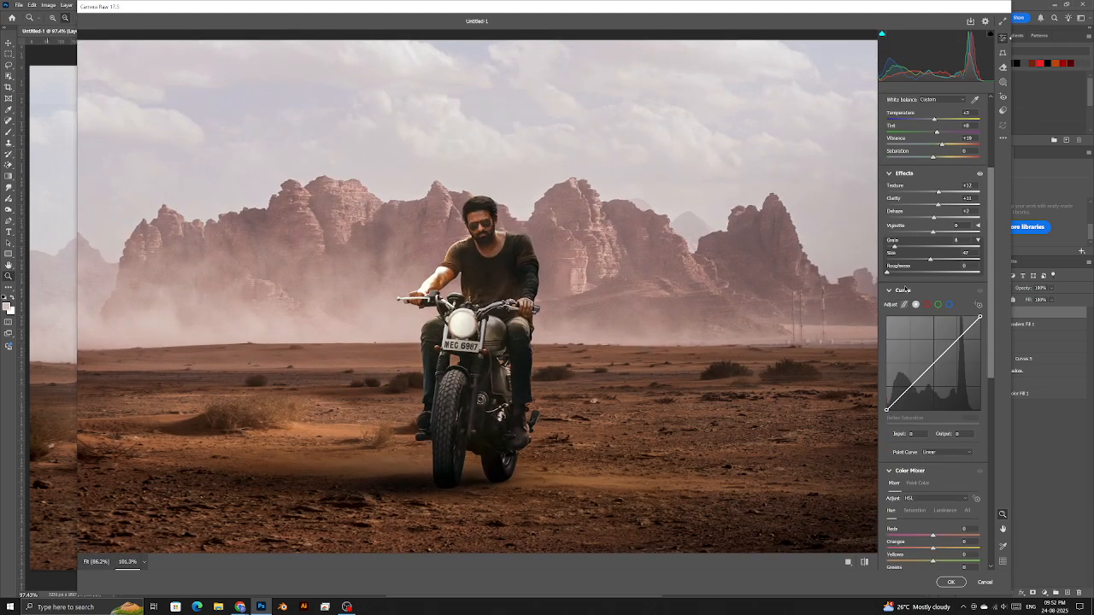
pyautogui.moveTo(901, 395); pyautogui.dragTo(903, 391)
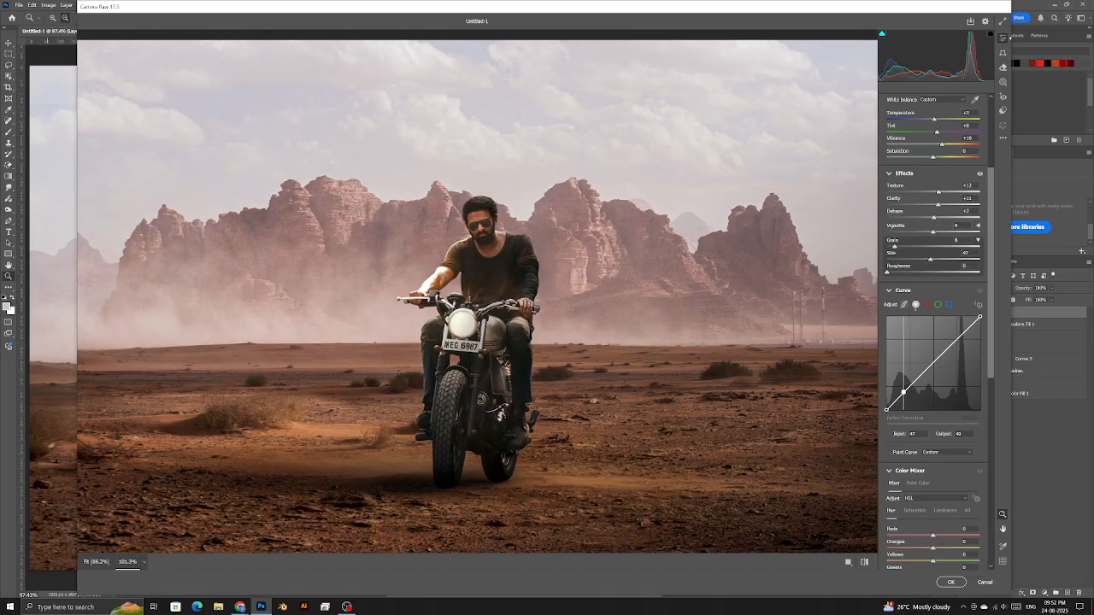
pyautogui.moveTo(949, 348); pyautogui.dragTo(950, 352)
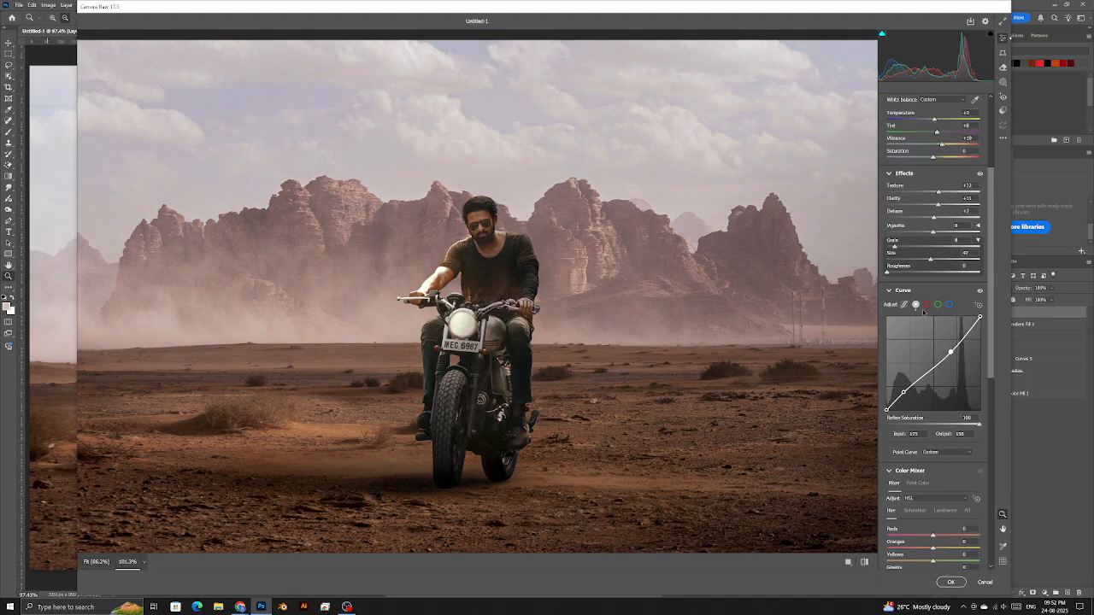
pyautogui.click(904, 304)
pyautogui.moveTo(901, 395); pyautogui.dragTo(949, 347)
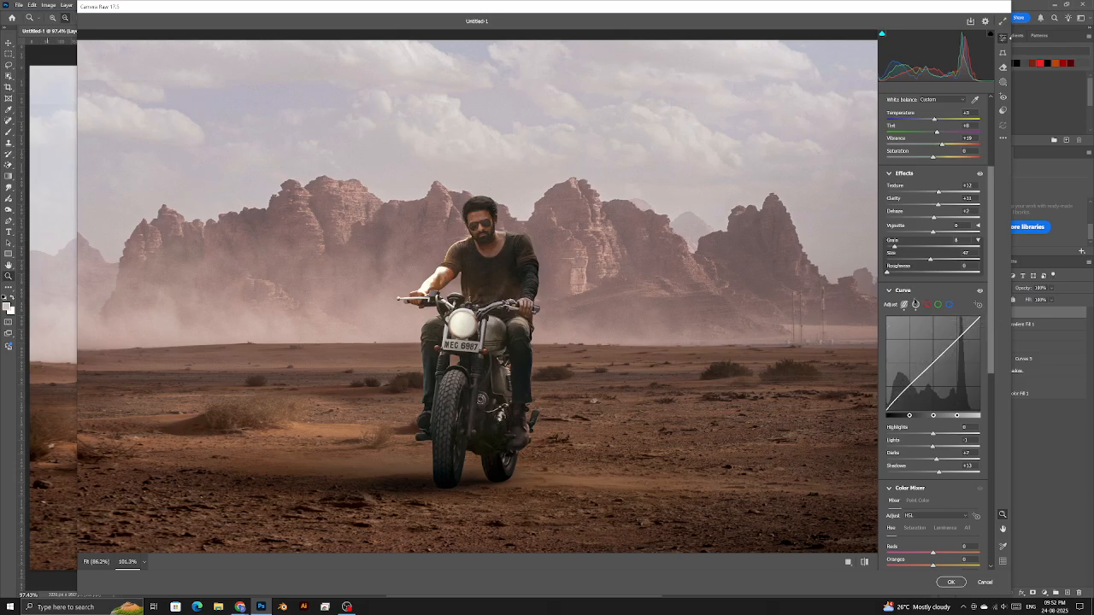
pyautogui.click(616, 320)
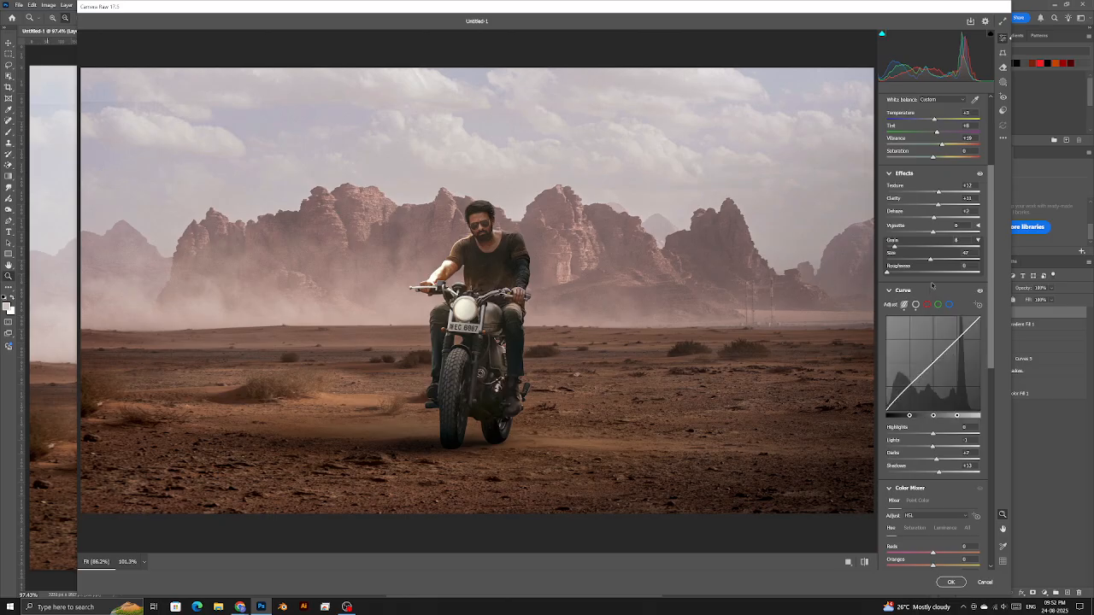
pyautogui.click(931, 292)
# - Collapse the Effects, Color and Light sections and try adjusting the Reds hue
pyautogui.click(928, 176)
pyautogui.scroll(2, 928, 207)
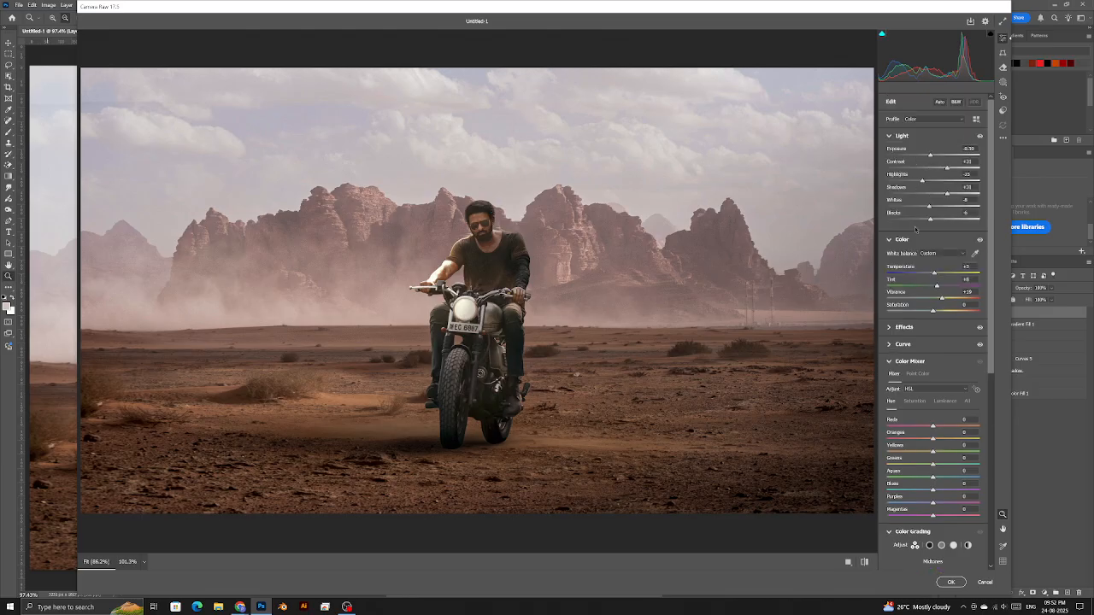
pyautogui.click(915, 239)
pyautogui.click(909, 137)
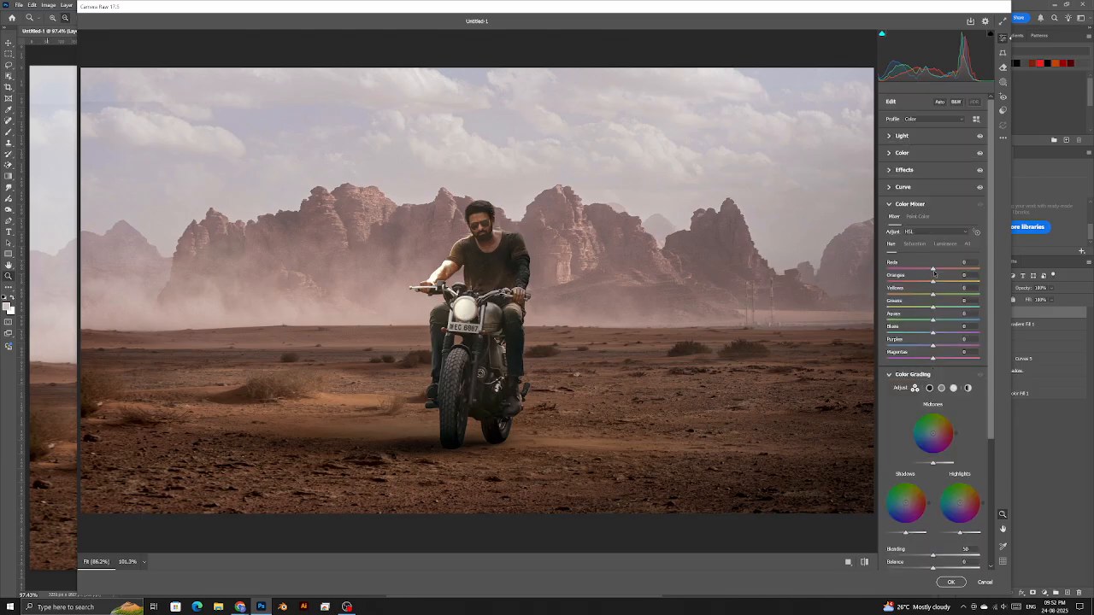
pyautogui.moveTo(933, 269)
pyautogui.mouseDown()
pyautogui.moveTo(921, 269)
pyautogui.moveTo(933, 270)
pyautogui.mouseUp()
pyautogui.moveTo(931, 270)
pyautogui.mouseDown()
pyautogui.moveTo(945, 268)
pyautogui.moveTo(903, 269)
pyautogui.moveTo(964, 267)
pyautogui.moveTo(910, 282)
pyautogui.moveTo(933, 282)
pyautogui.mouseUp()
pyautogui.doubleClick(946, 268)
# - Raise Oranges luminance to +25 and tint the Color Grading midtones toward cyan
pyautogui.click(945, 244)
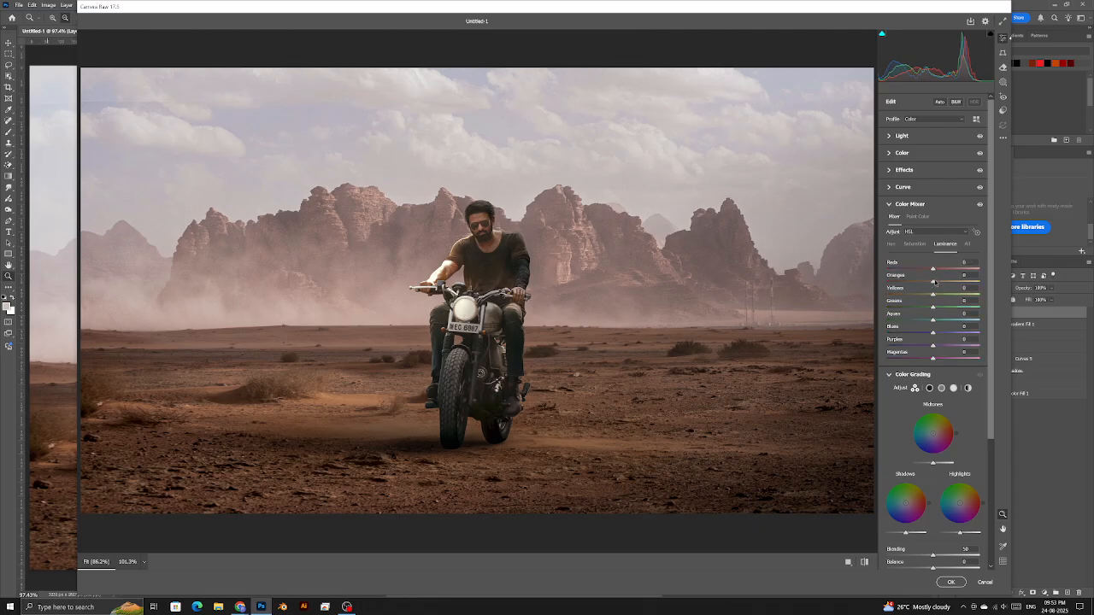
pyautogui.moveTo(933, 281); pyautogui.dragTo(947, 282)
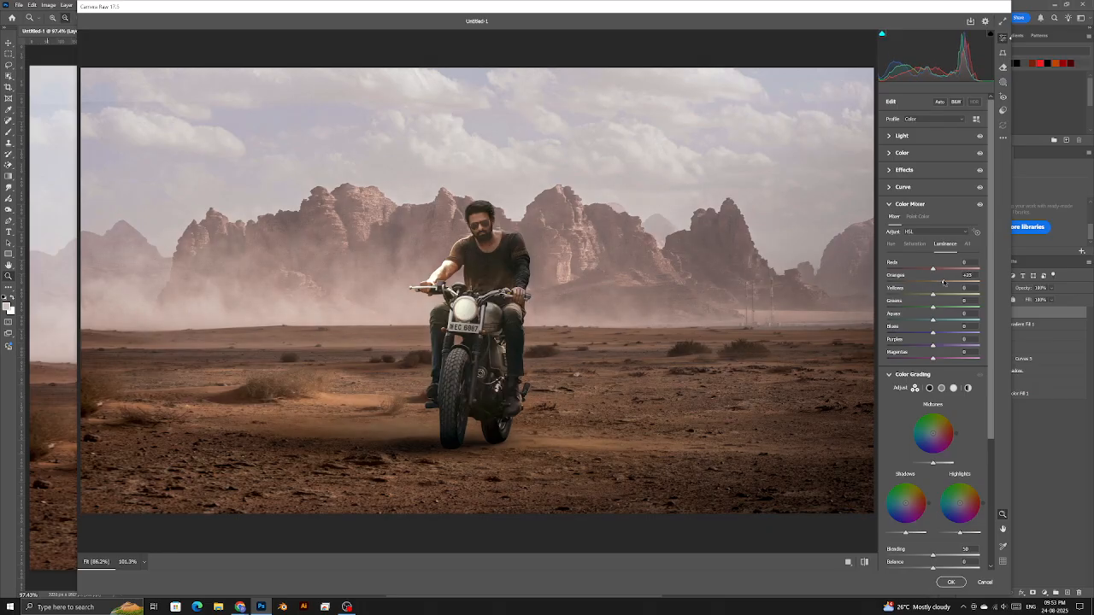
pyautogui.scroll(-3, 943, 283)
pyautogui.moveTo(936, 333); pyautogui.dragTo(932, 330)
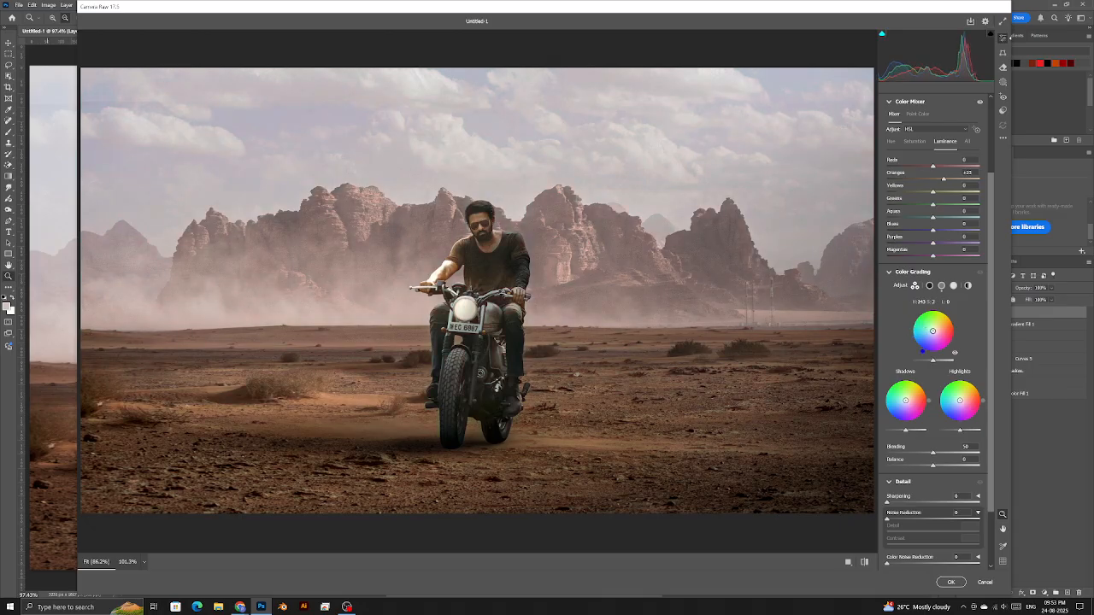
pyautogui.moveTo(905, 394)
pyautogui.mouseDown()
pyautogui.moveTo(915, 386)
pyautogui.moveTo(908, 392)
pyautogui.mouseUp()
pyautogui.moveTo(906, 430); pyautogui.dragTo(960, 401)
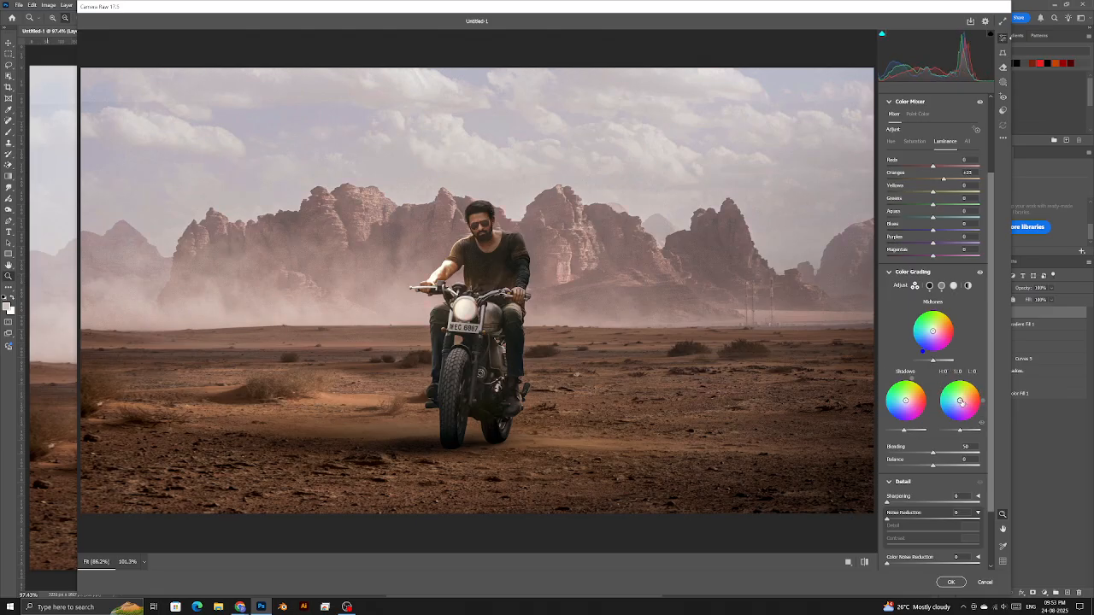
pyautogui.scroll(-1, 952, 396)
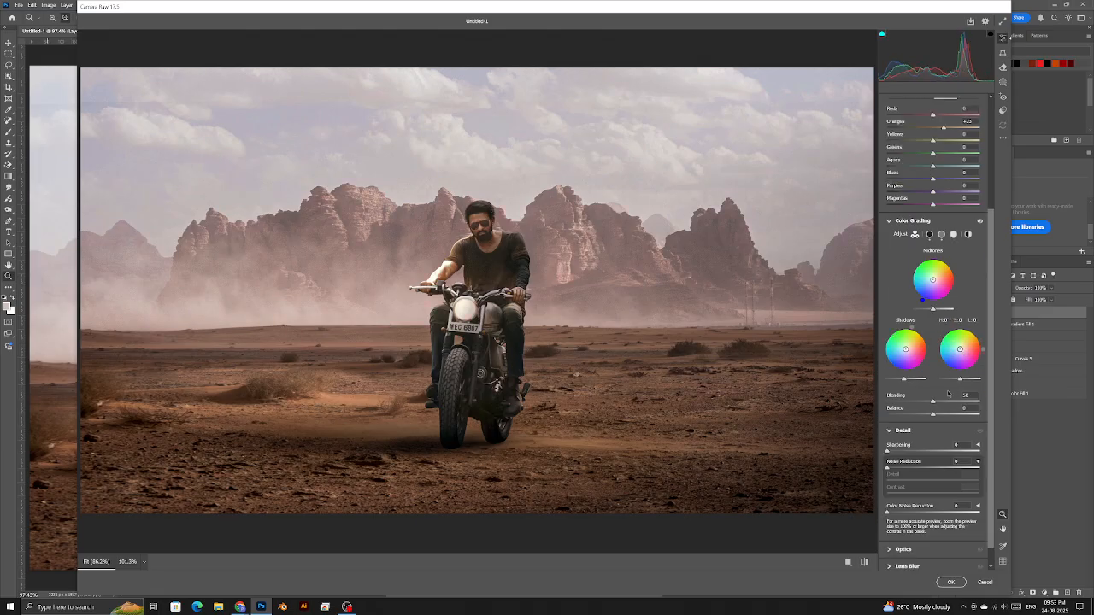
pyautogui.scroll(-1, 948, 393)
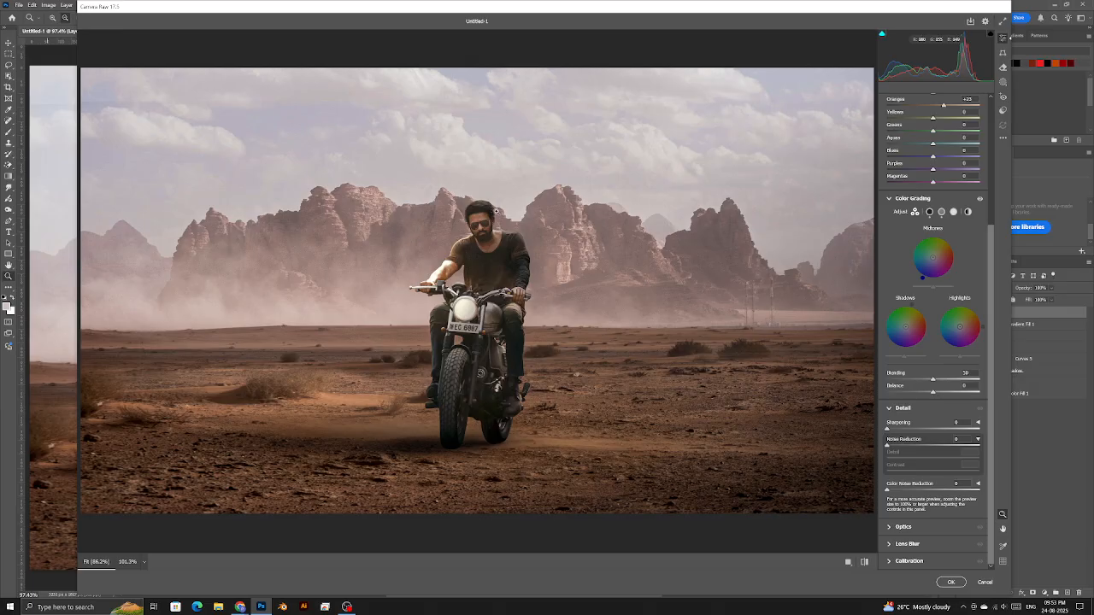
# - Expand Optics, Lens Blur and Calibration, test Red Primary Hue -100 then undo it
pyautogui.scroll(2, 502, 213)
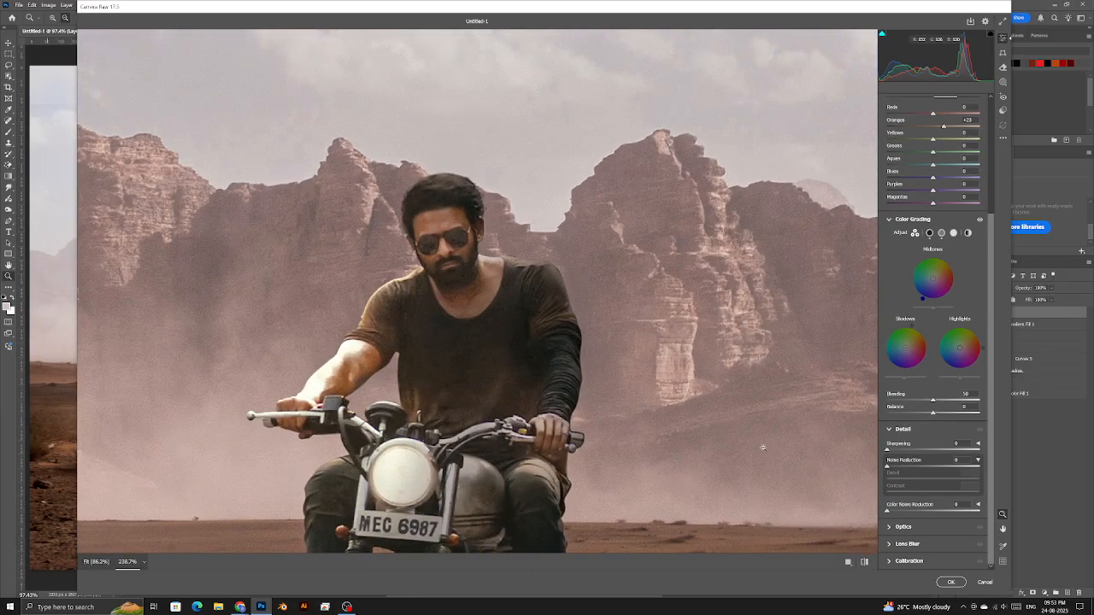
pyautogui.click(561, 300)
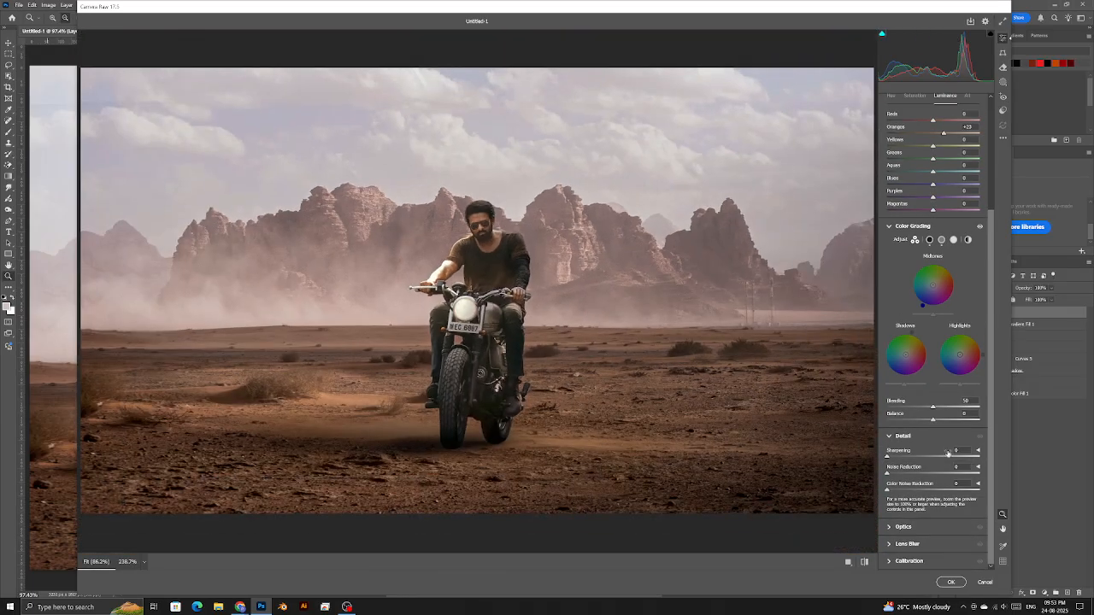
pyautogui.click(912, 529)
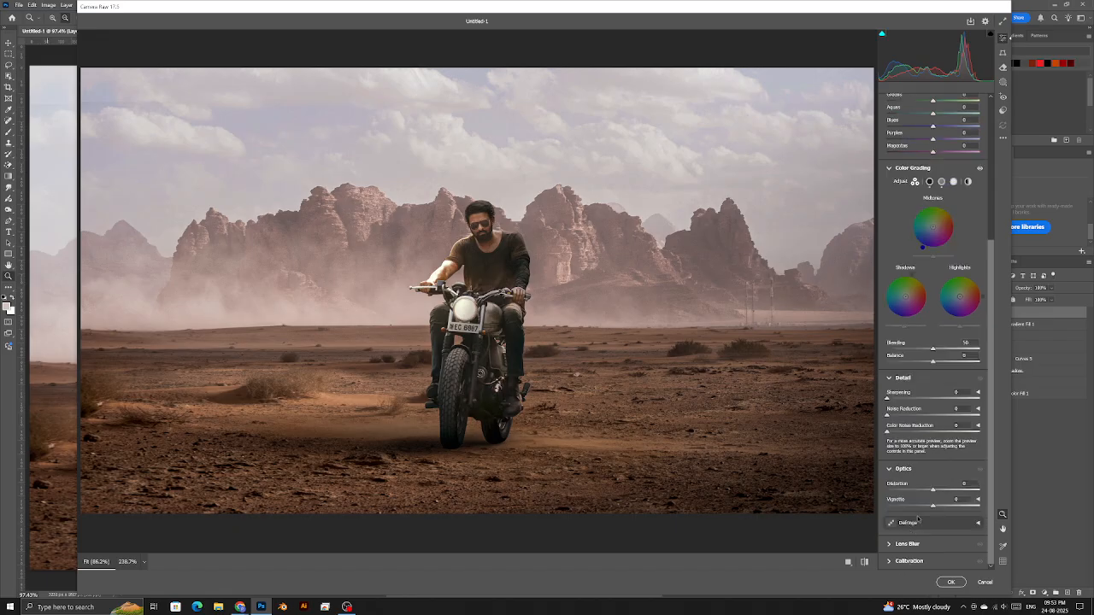
pyautogui.click(908, 545)
pyautogui.click(909, 560)
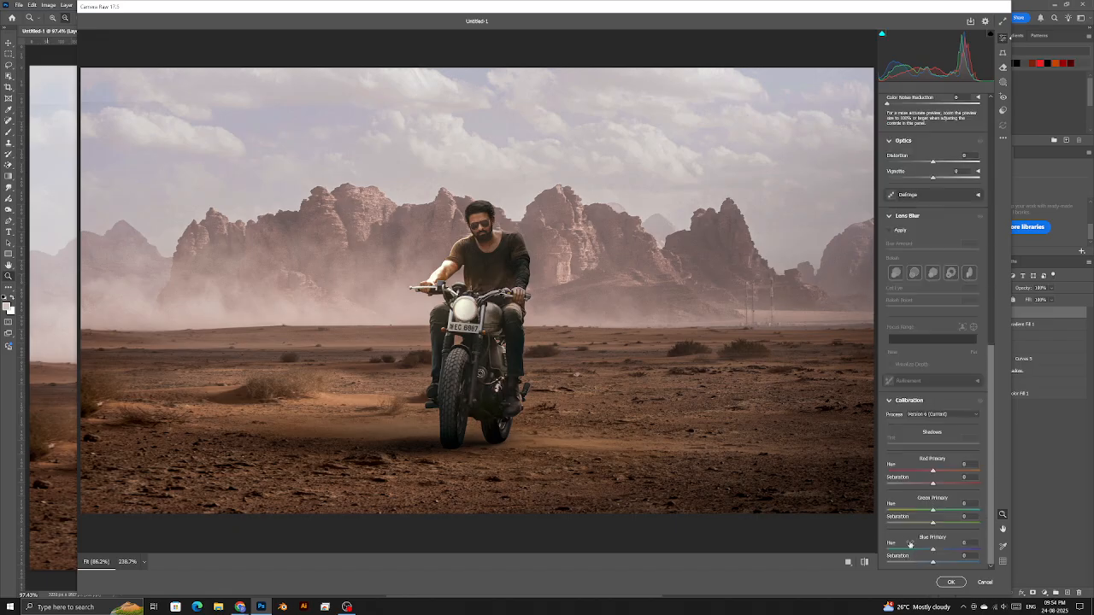
pyautogui.moveTo(933, 470); pyautogui.dragTo(847, 472)
pyautogui.hotkey('ctrl', 'z')
pyautogui.scroll(15, 932, 548)
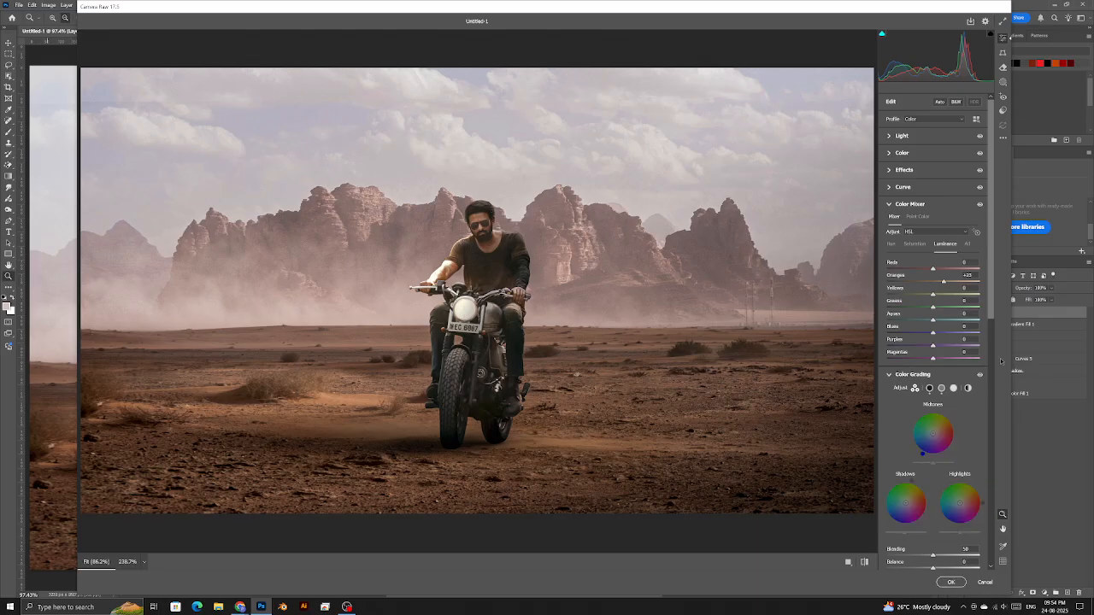
pyautogui.click(1003, 136)
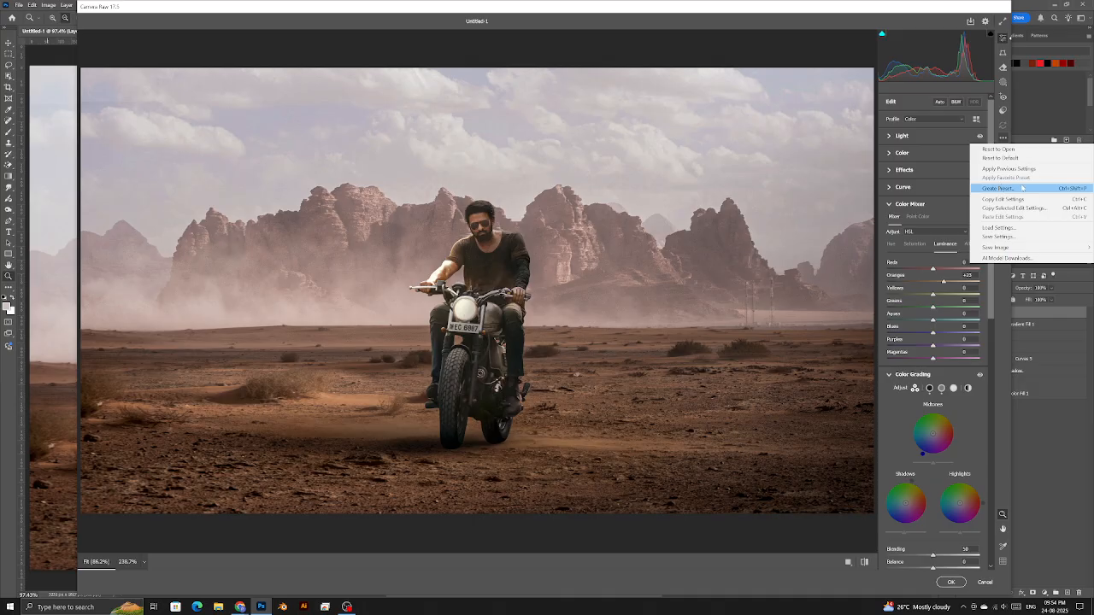
# - Save the settings as preset 'Sa' in the Edit group and apply the filter
pyautogui.click(1022, 188)
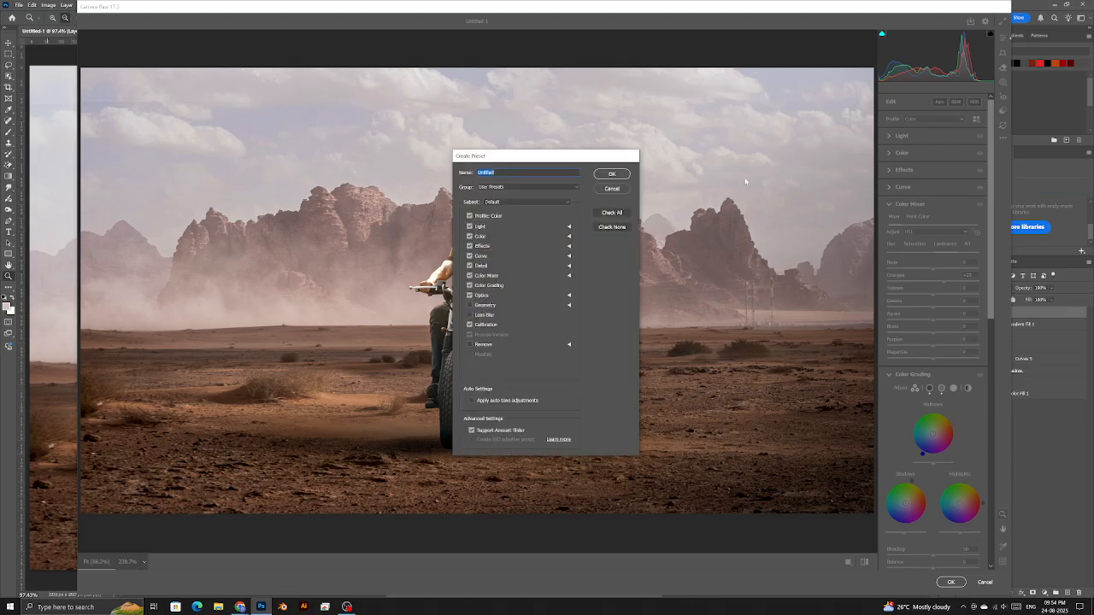
pyautogui.click(536, 187)
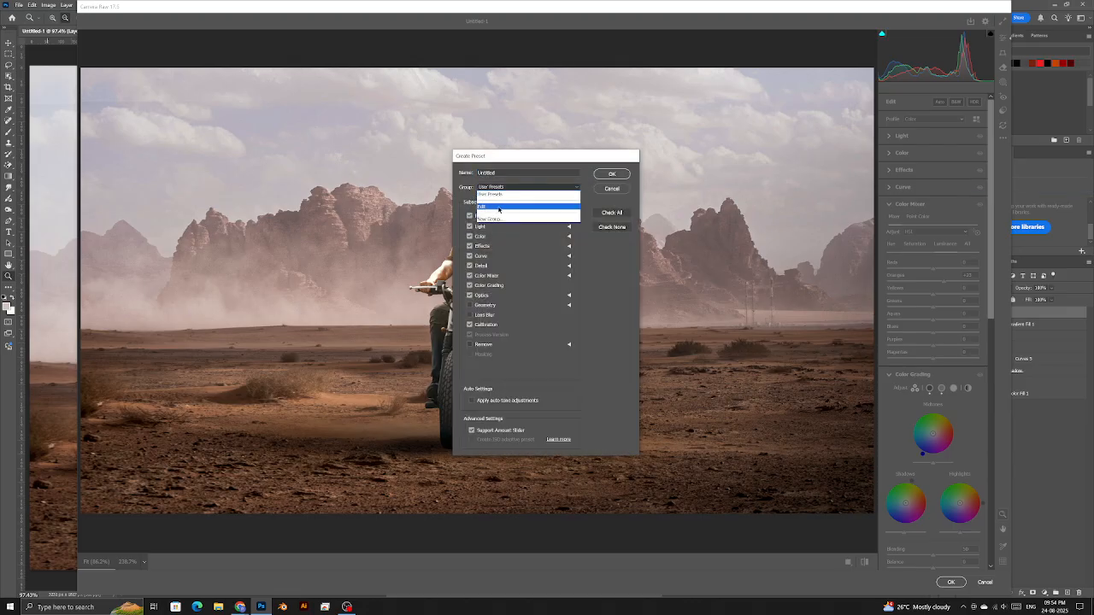
pyautogui.click(511, 209)
pyautogui.click(509, 173)
pyautogui.write('Sahara')
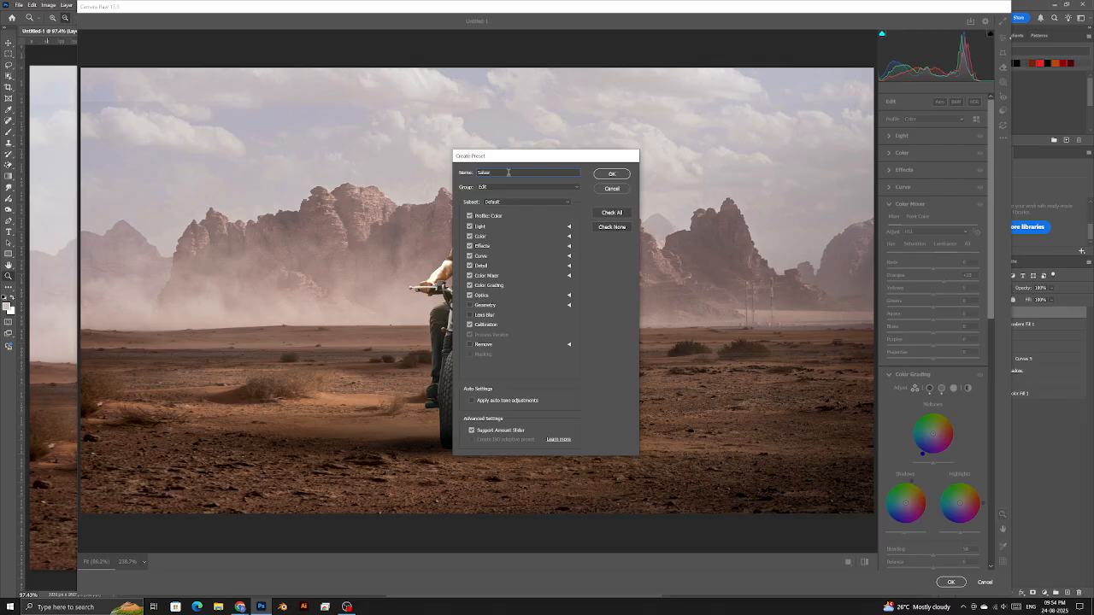
pyautogui.click(615, 174)
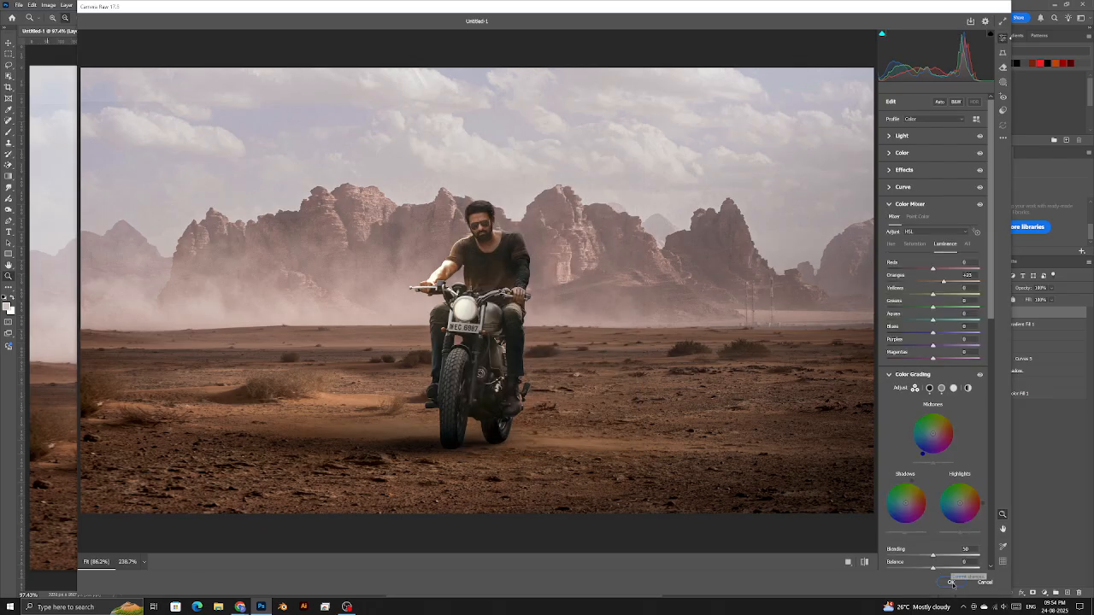
pyautogui.click(952, 583)
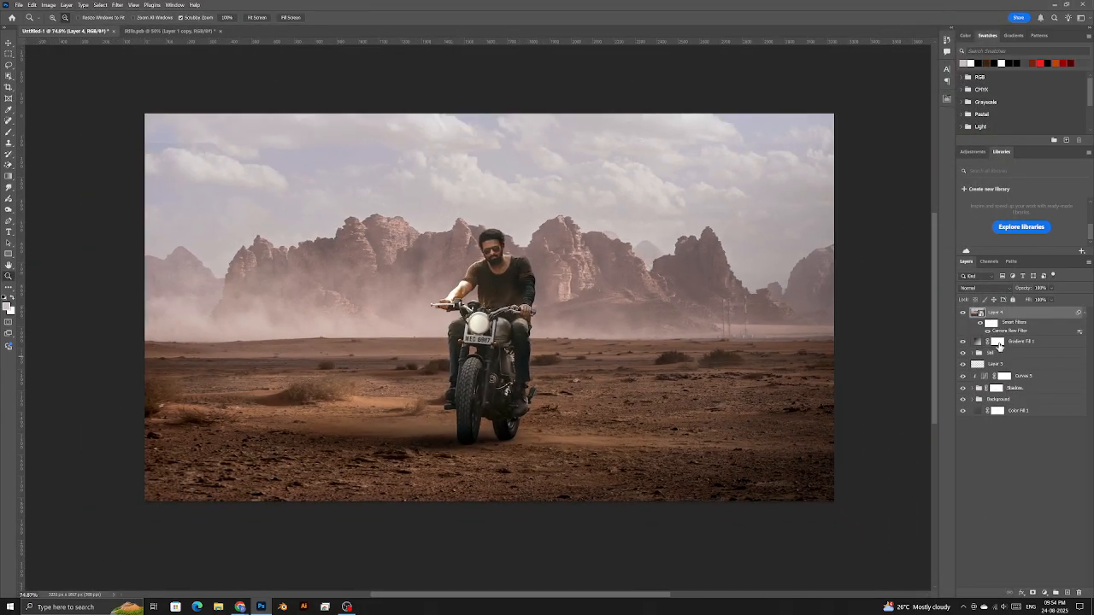
# - Compare the filtered layer on and off, then stamp visible layers into new Layer 5
pyautogui.click(964, 316)
pyautogui.click(964, 316)
pyautogui.click(964, 315)
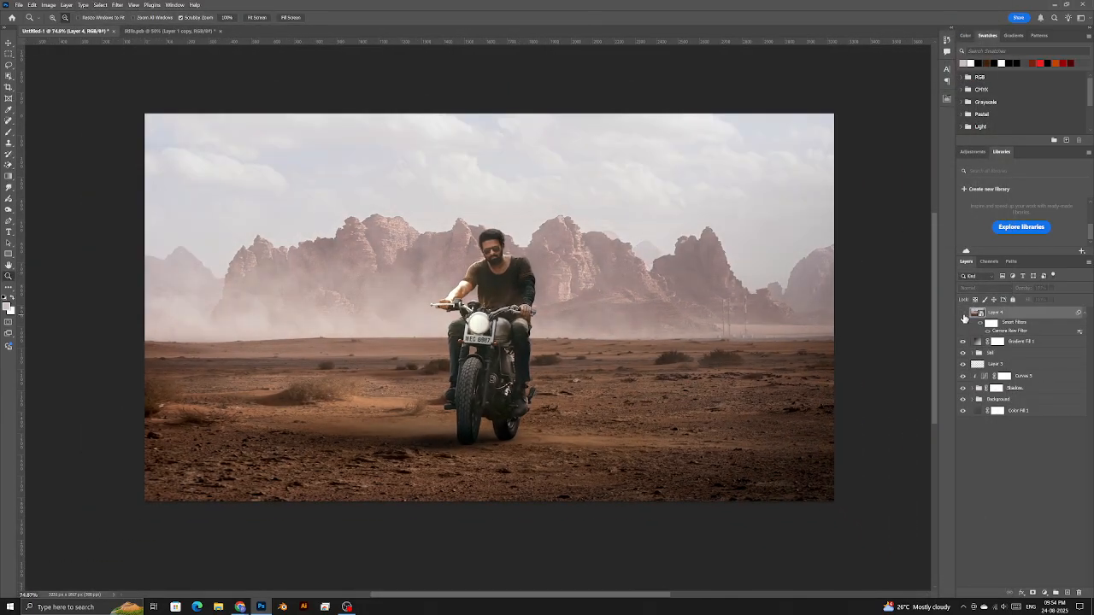
pyautogui.click(963, 315)
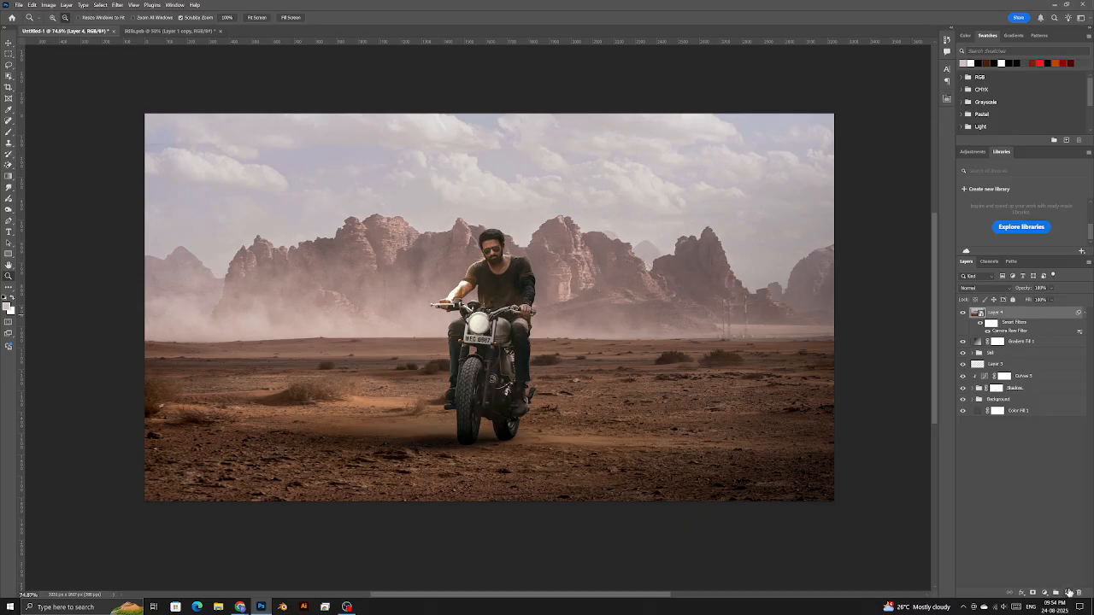
pyautogui.click(1067, 592)
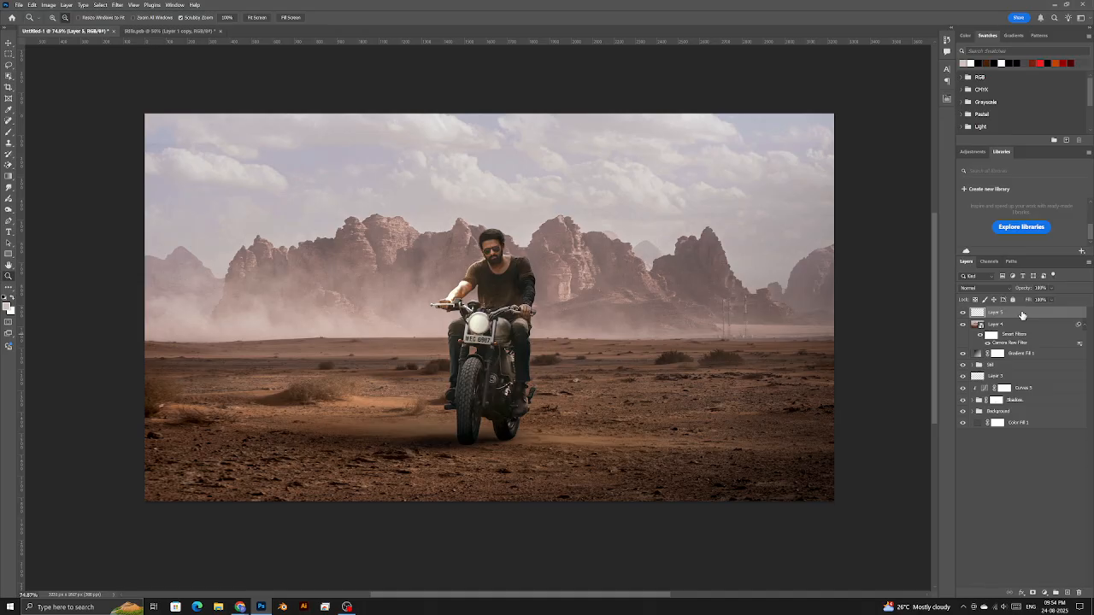
pyautogui.hotkey('ctrl', 'shift', 'alt', 'e')
pyautogui.hotkey('ctrl', 'z')
# - Uncheck the G channel in Layer 5's Advanced Blending options
pyautogui.moveTo(484, 268); pyautogui.dragTo(524, 293)
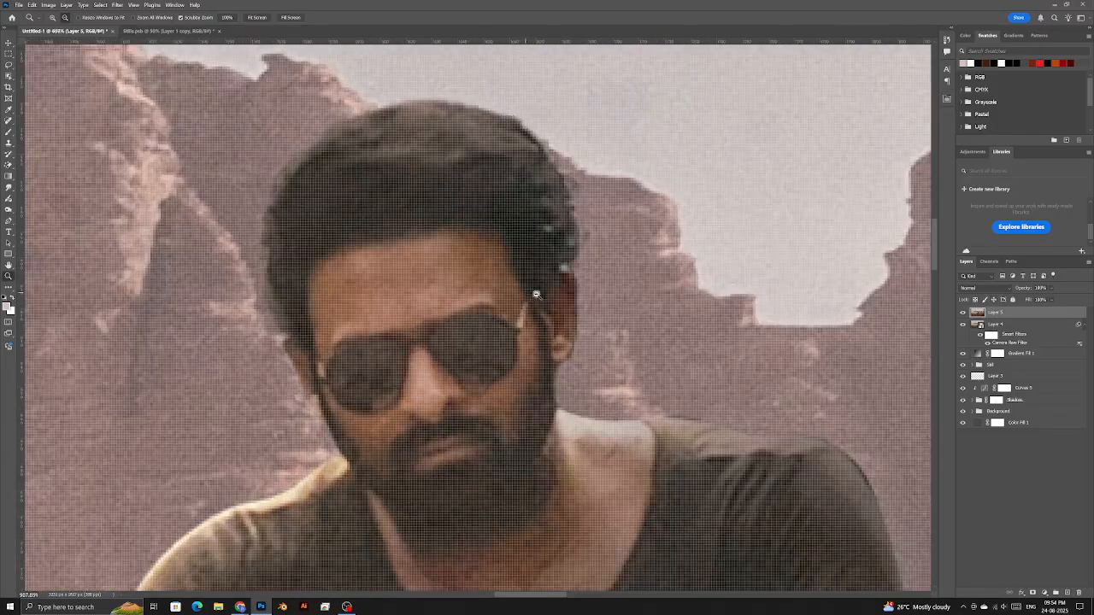
pyautogui.doubleClick(1048, 314)
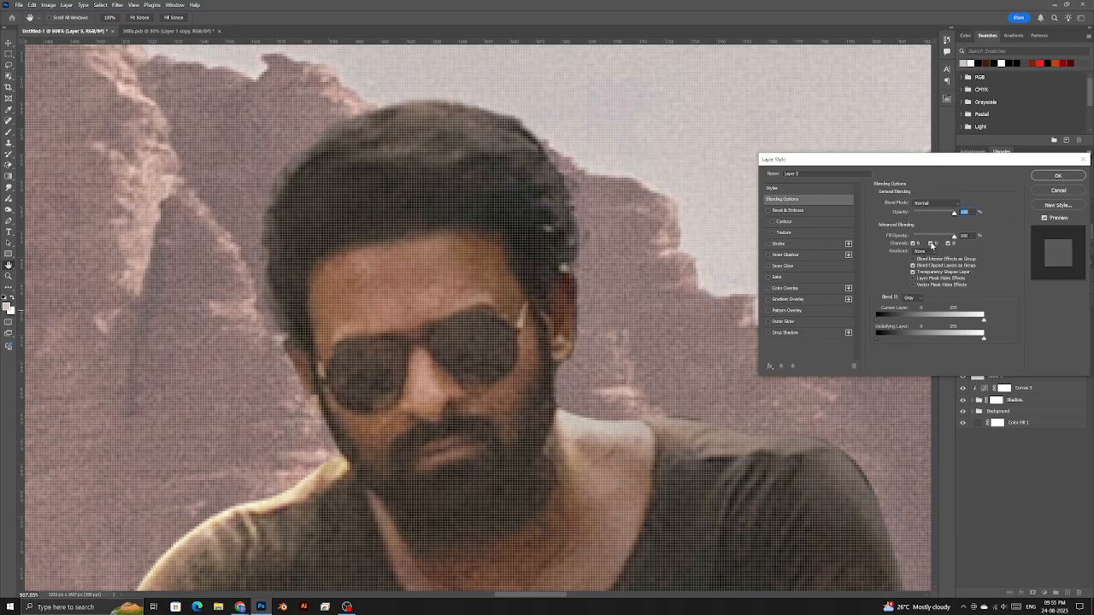
pyautogui.click(932, 245)
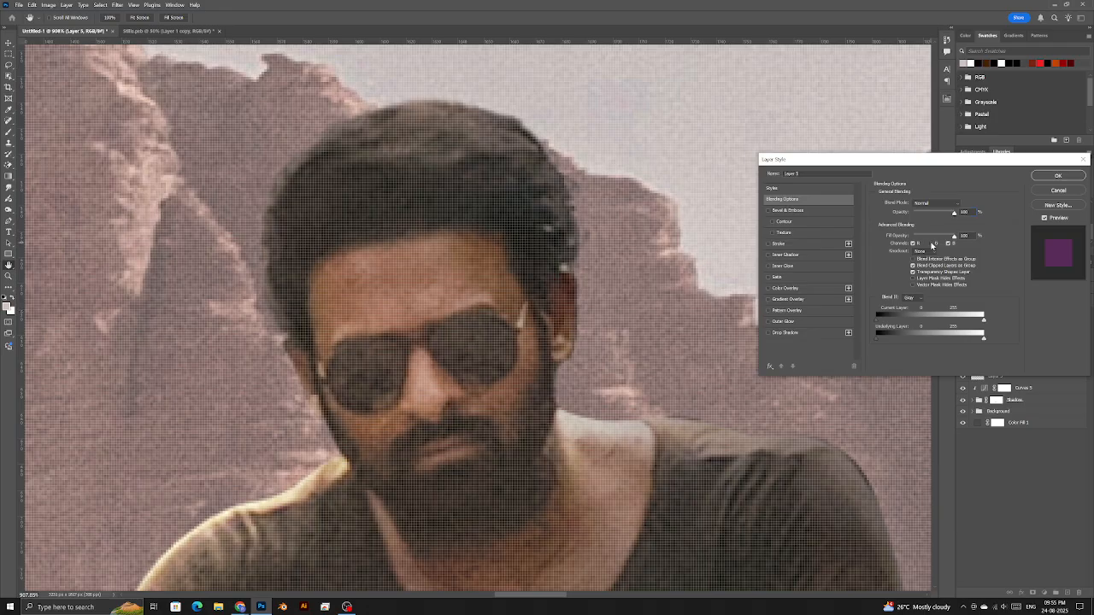
pyautogui.click(1053, 176)
# - Zoom the view out and check arrow-key input on a browser test page
pyautogui.press('z')
pyautogui.scroll(-5, 581, 315)
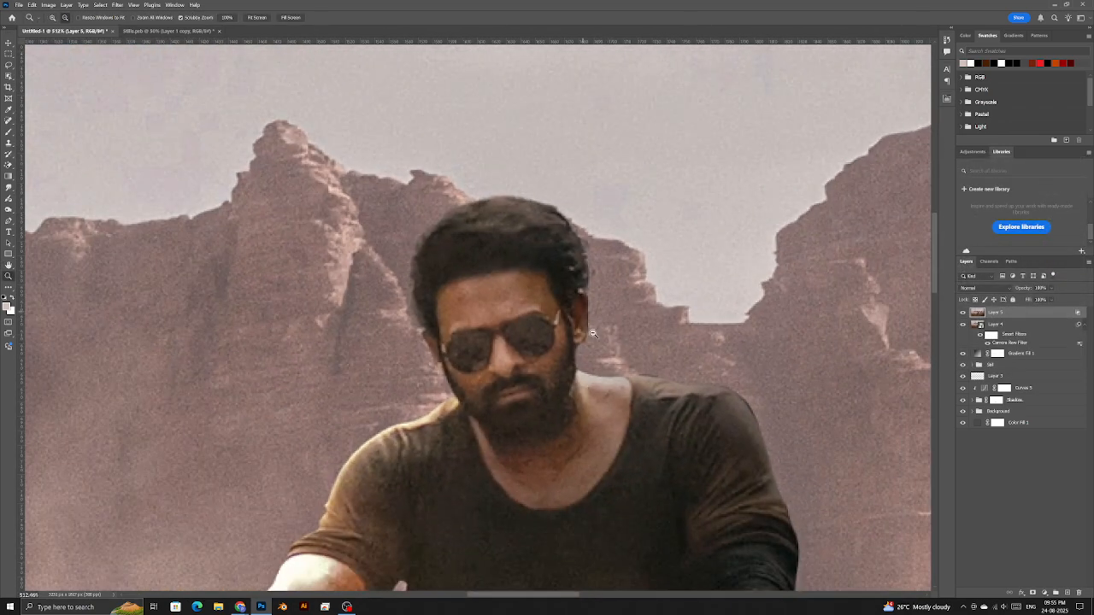
pyautogui.scroll(-2, 581, 315)
pyautogui.hotkey('alt', 'Tab')
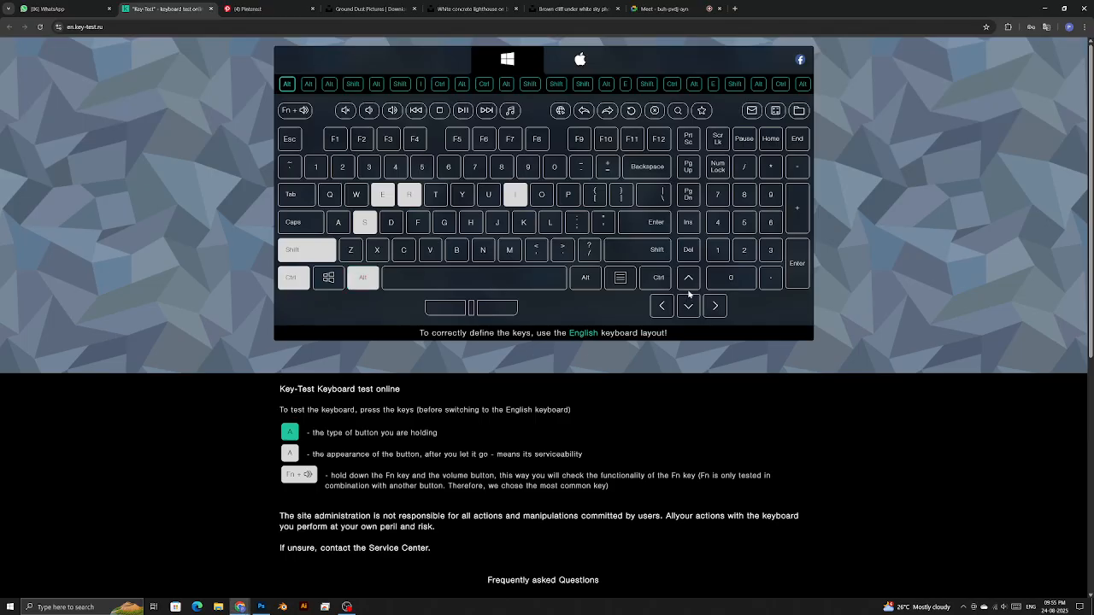
pyautogui.press('Left')
pyautogui.press('Down')
pyautogui.press('Right')
pyautogui.press('Up')
pyautogui.press('Left')
pyautogui.press('Left')
pyautogui.press('Down')
pyautogui.press('Left')
pyautogui.press('Down')
pyautogui.press('Left')
pyautogui.press('Down')
pyautogui.press('alt')
pyautogui.hotkey('alt', 'Tab')
pyautogui.scroll(2, 562, 326)
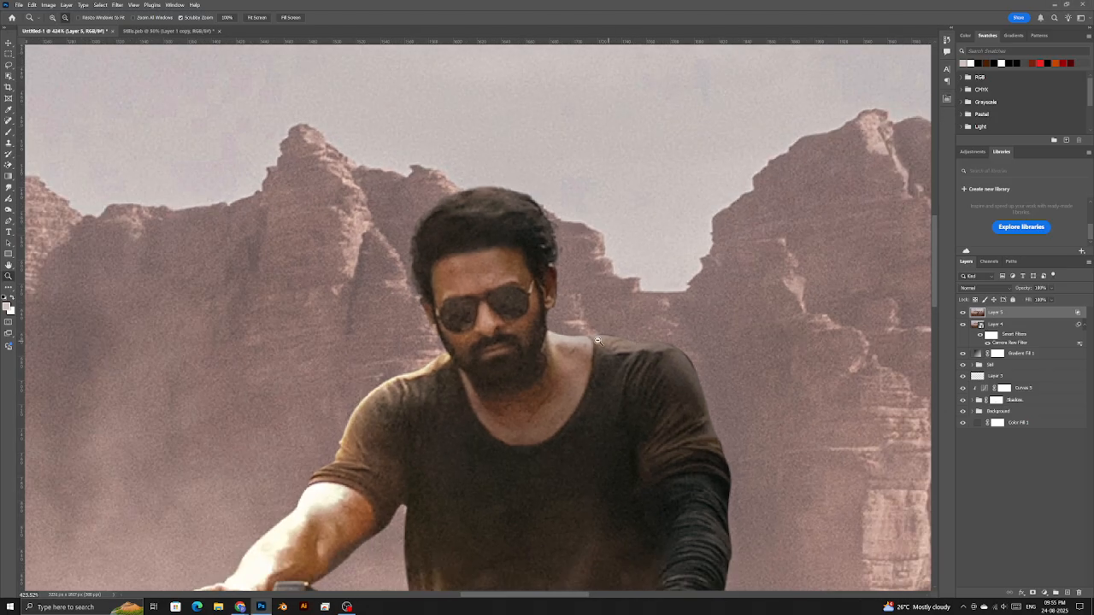
# - Nudge Layer 5 slightly left so colour-split fringes edge the rider, comparing with undo and redo
pyautogui.moveTo(561, 326); pyautogui.dragTo(542, 324)
pyautogui.hotkey('ctrl', 'z')
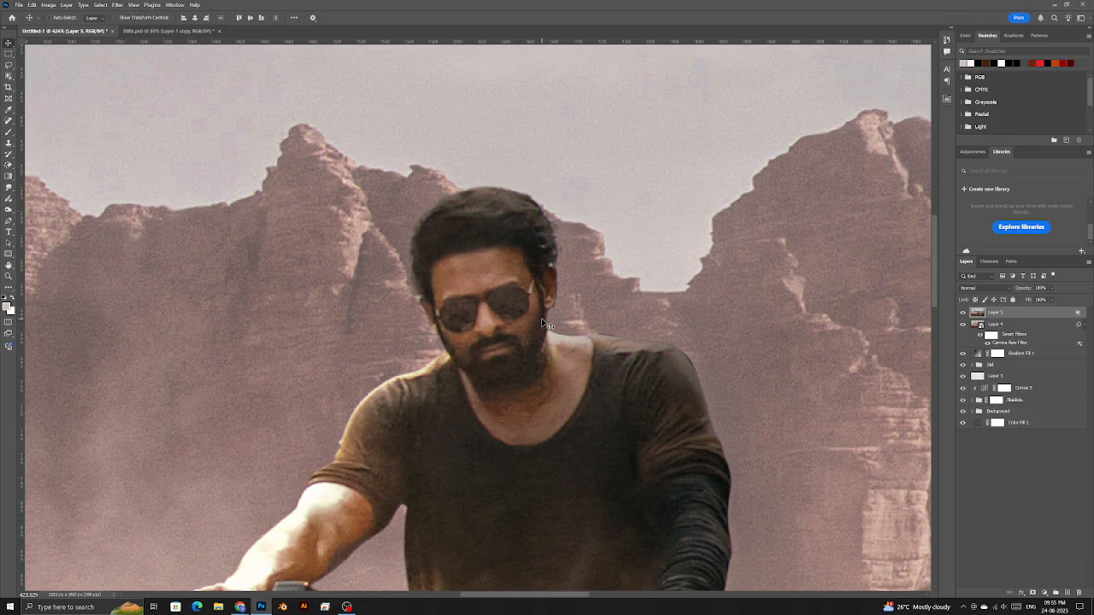
pyautogui.hotkey('ctrl', 'shift', 'z')
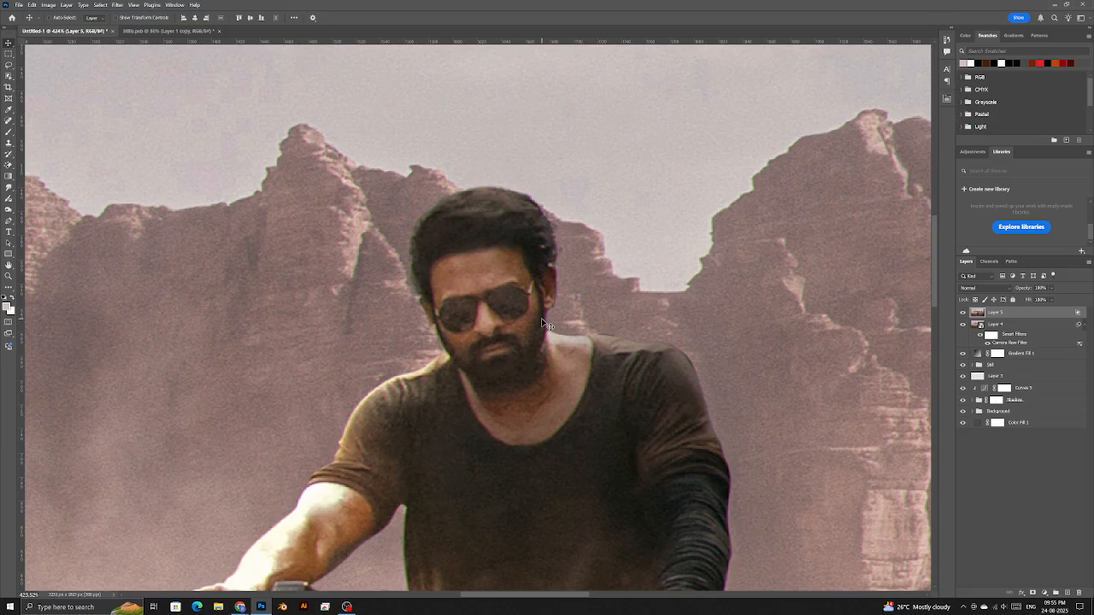
pyautogui.doubleClick(1056, 315)
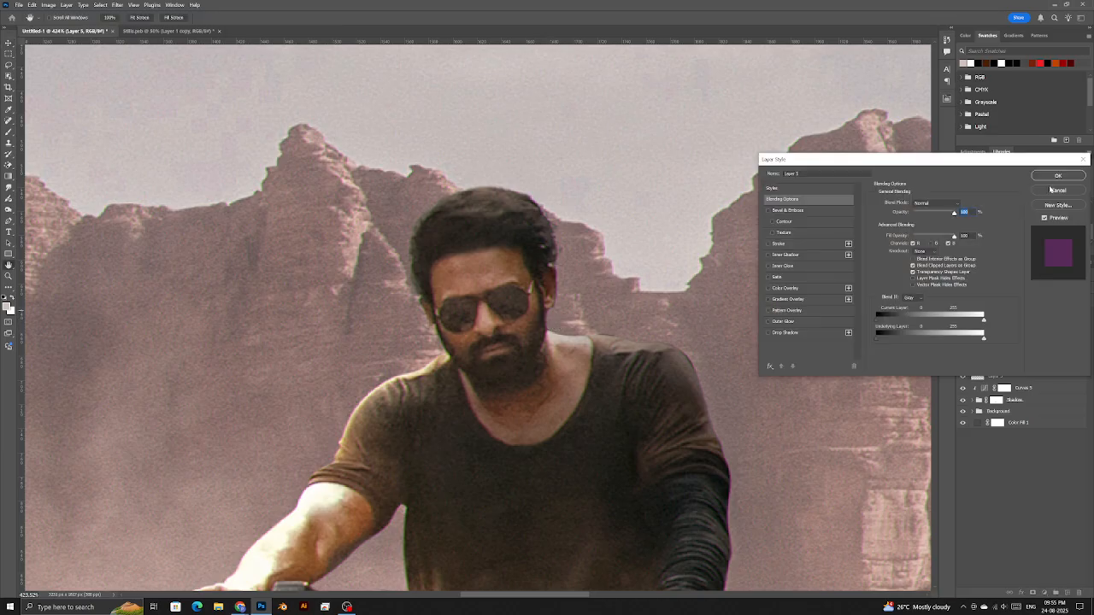
pyautogui.click(1053, 189)
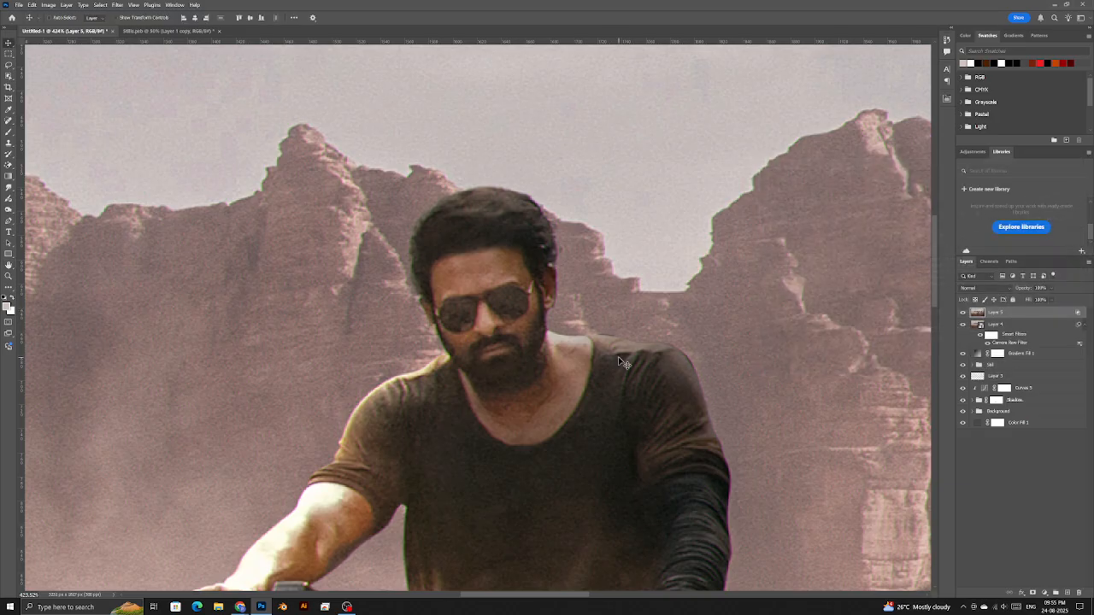
# - In Chrome, search Google for 'puspha 2 hd' in a new tab
pyautogui.hotkey('alt', 'Tab')
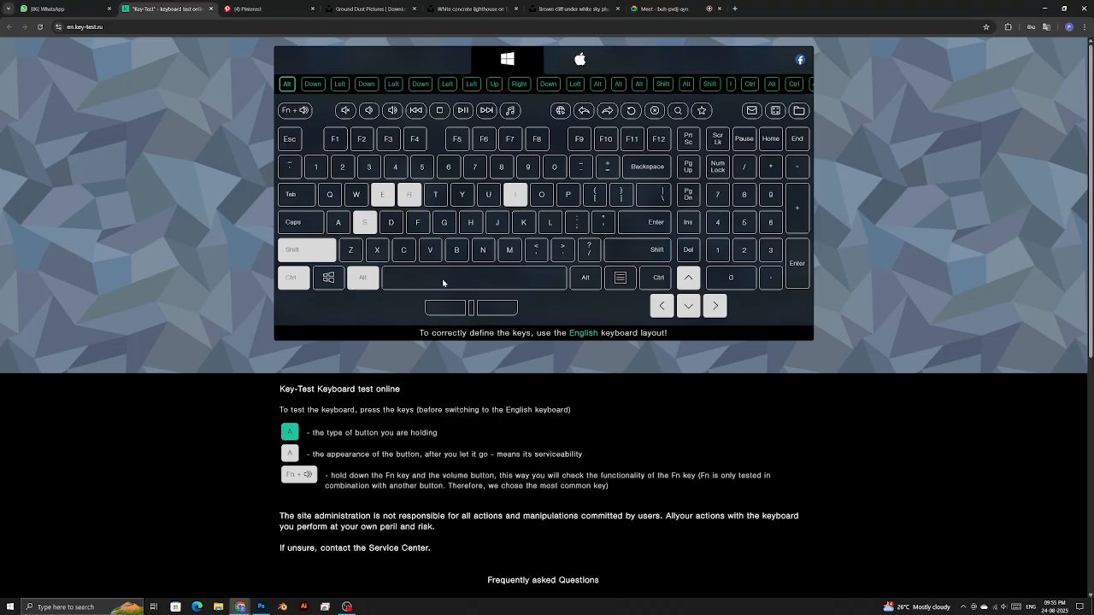
pyautogui.click(734, 9)
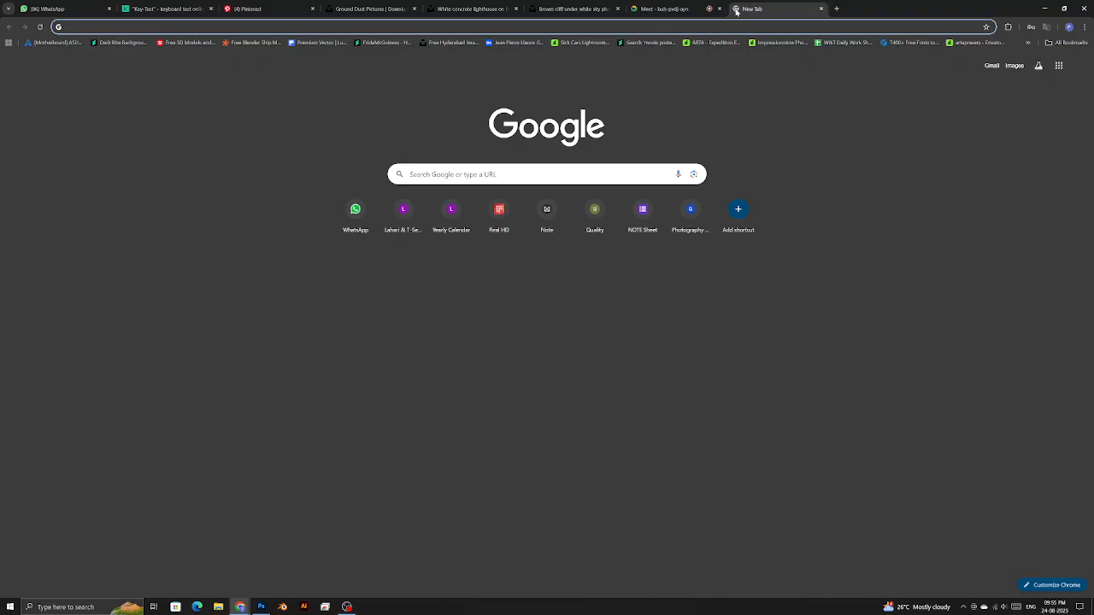
pyautogui.write('puspha')
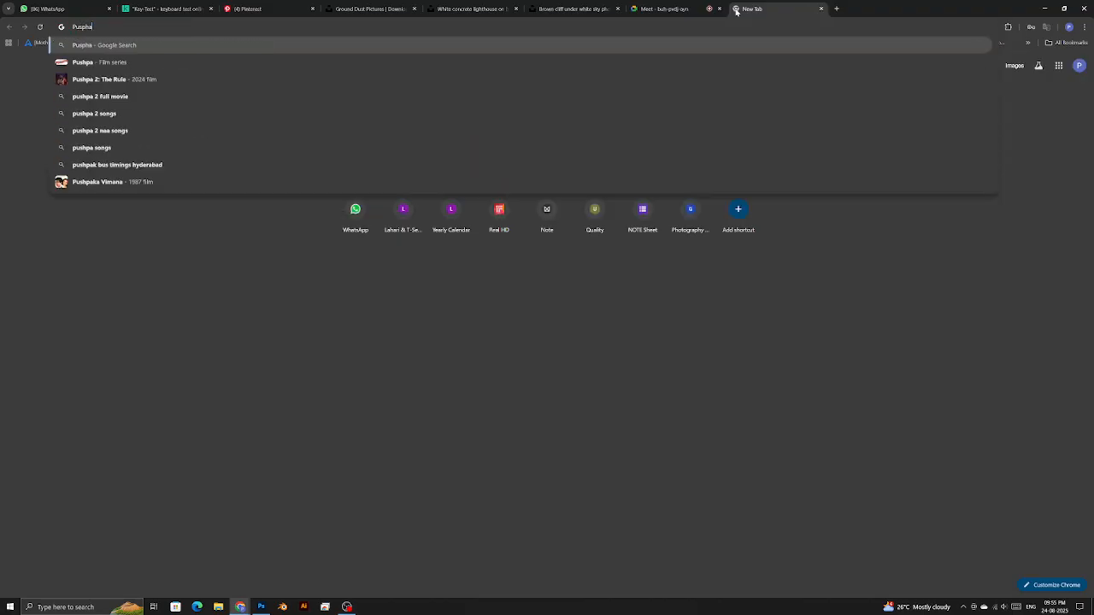
pyautogui.write(' 2 hd')
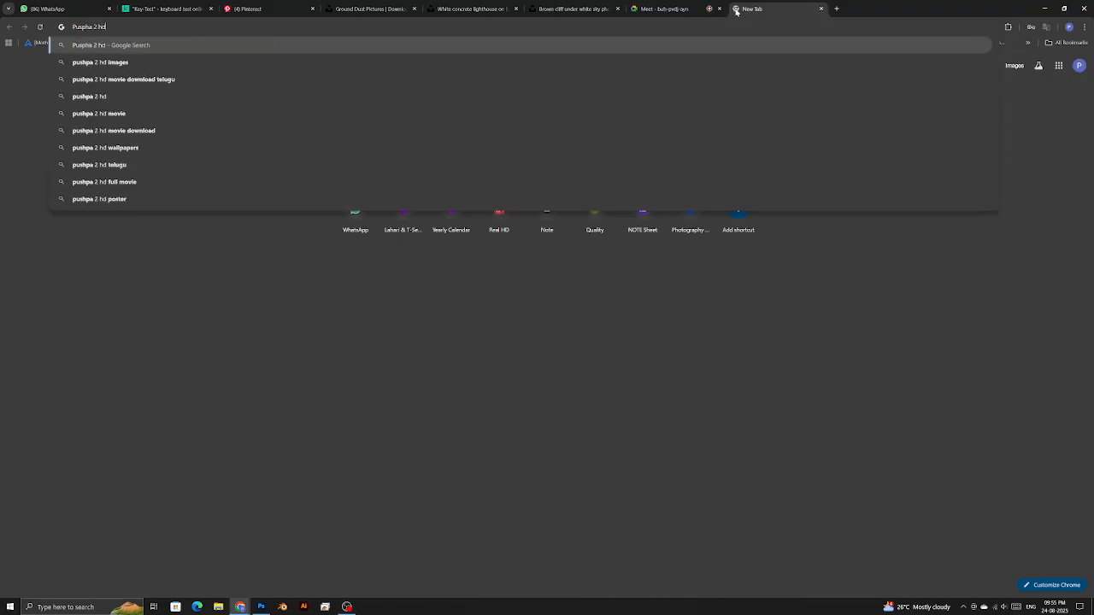
pyautogui.press('Return')
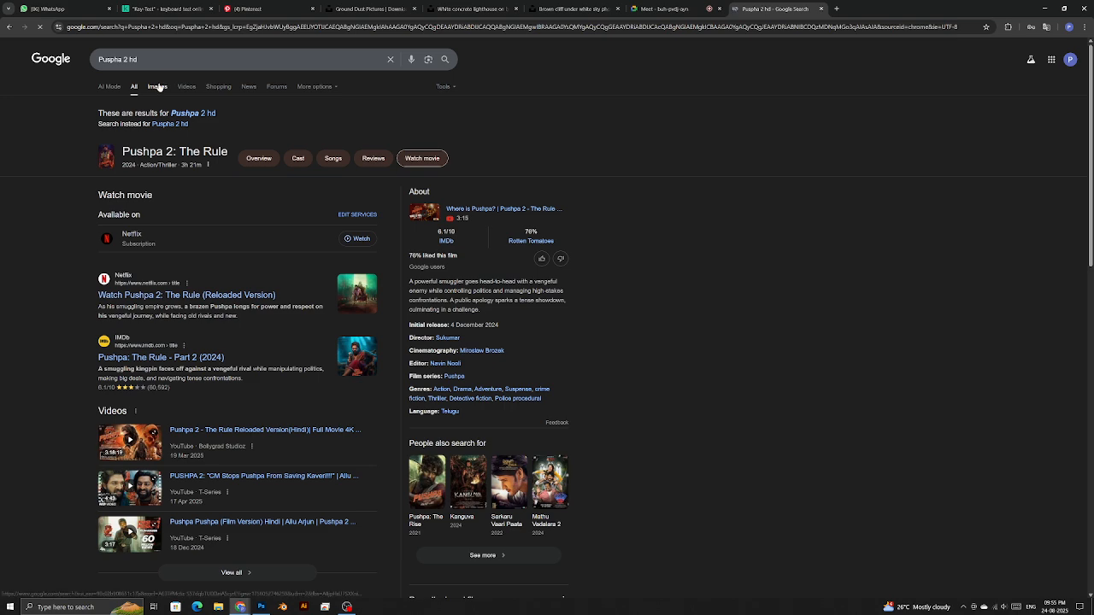
# - Show Google Images results for Pushpa 2, filtered to Large size
pyautogui.click(158, 86)
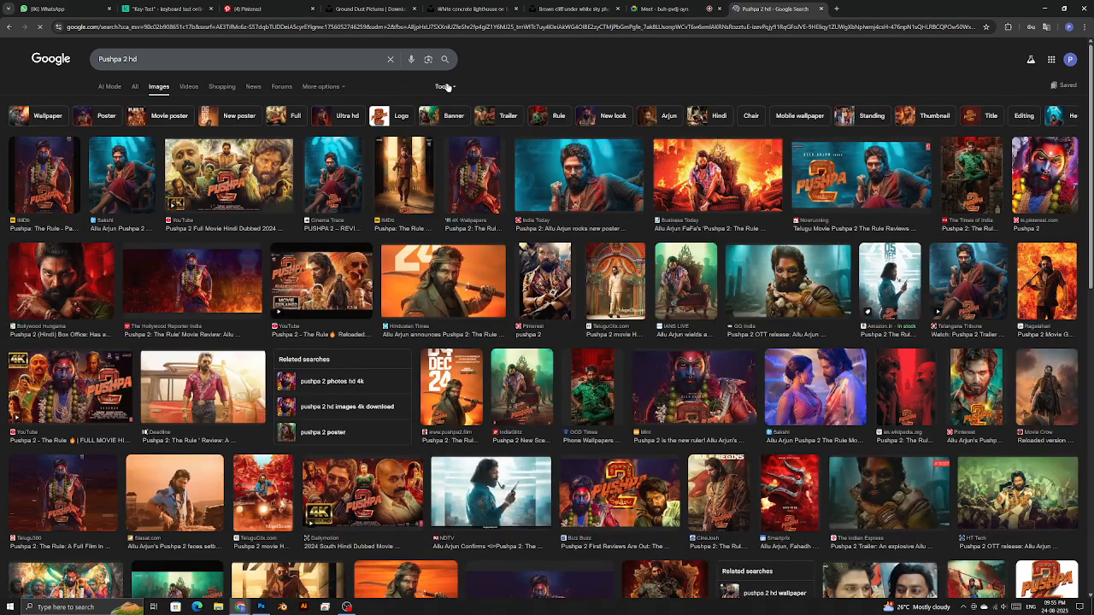
pyautogui.click(442, 87)
pyautogui.moveTo(471, 112)
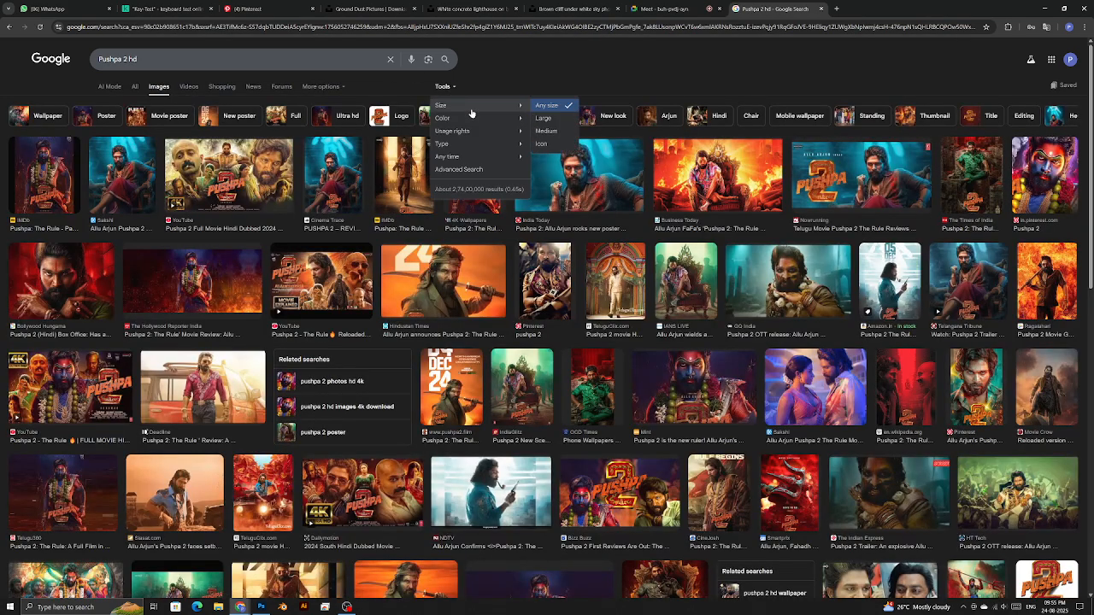
pyautogui.click(546, 117)
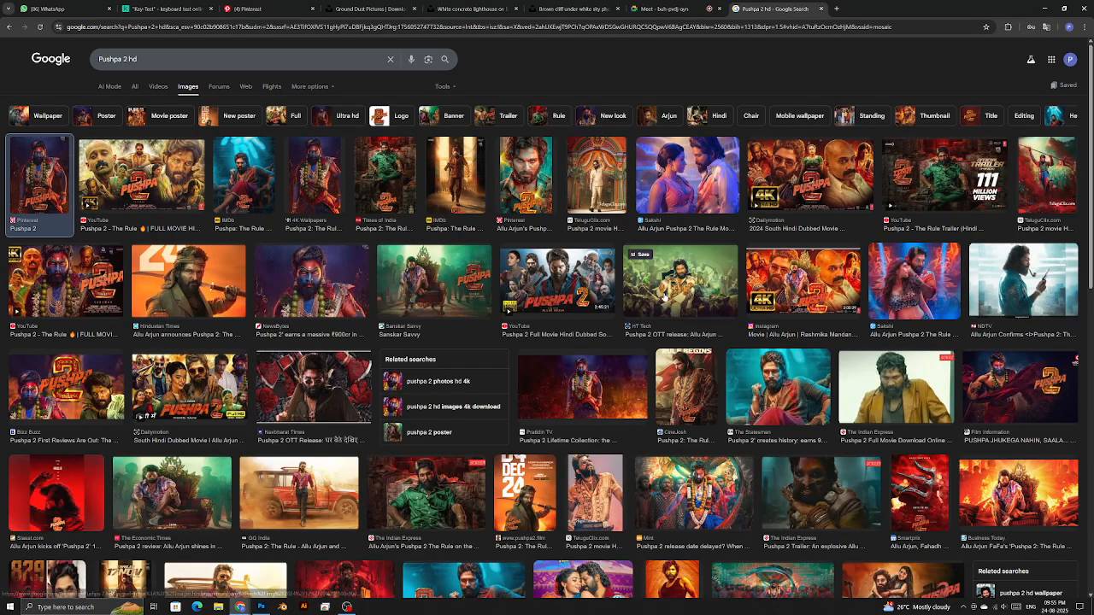
# - Open the first Pushpa 2 poster full-size in a new tab, view it, then return to results
pyautogui.click(40, 180)
pyautogui.rightClick(892, 286)
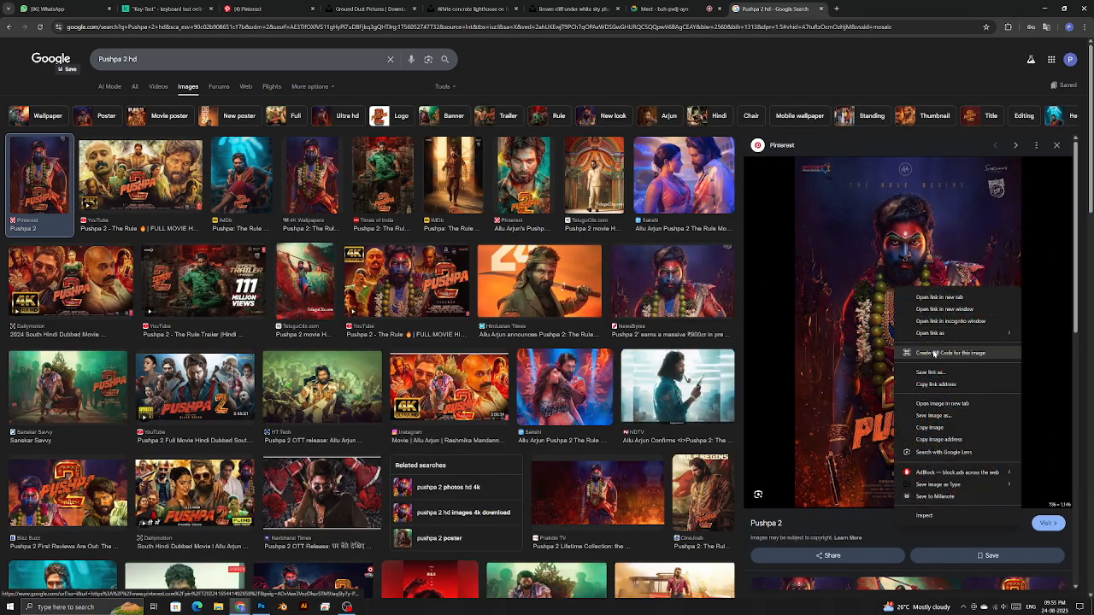
pyautogui.click(936, 404)
pyautogui.hotkey('ctrl', 'Tab')
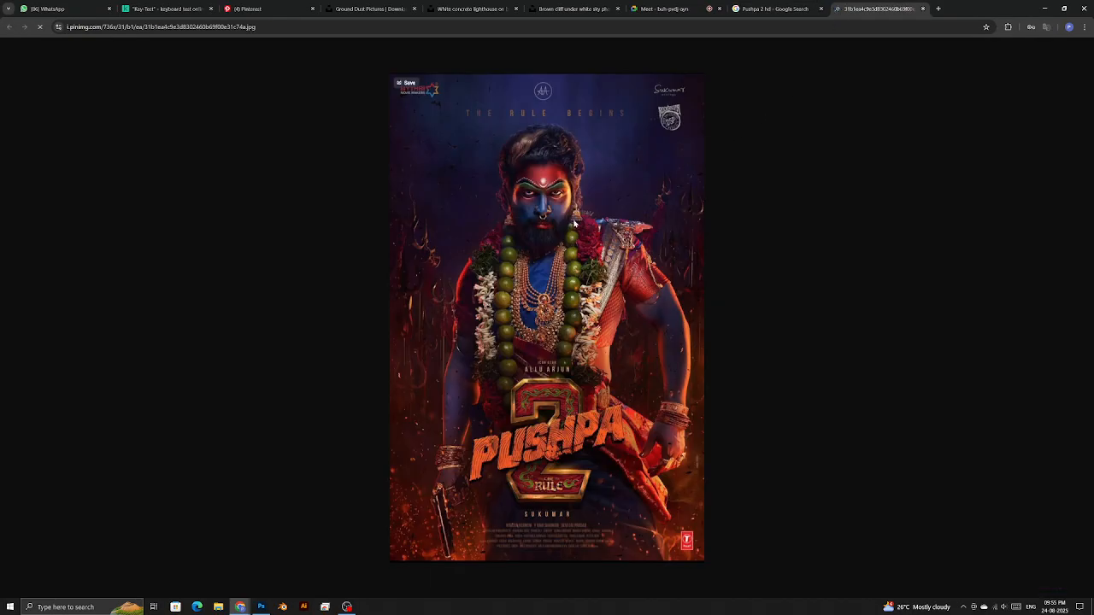
pyautogui.rightClick(560, 246)
pyautogui.press('Escape')
pyautogui.hotkey('ctrl', 'shift', 'Tab')
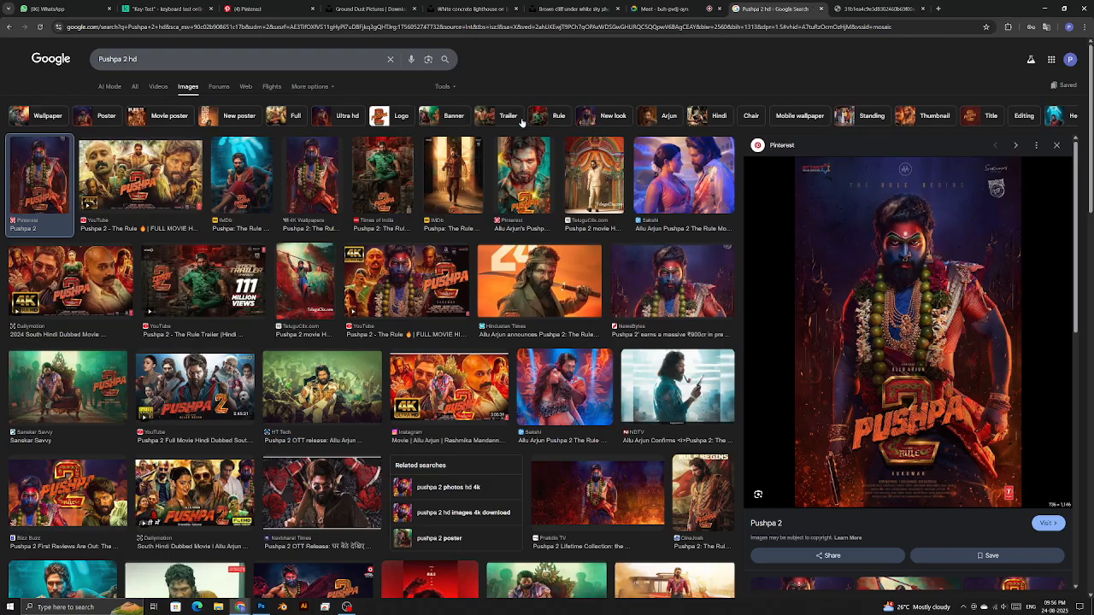
# - Preview a few other posters (IMDb, Sanskar Savvy), then close the search and poster tabs
pyautogui.click(312, 190)
pyautogui.click(256, 184)
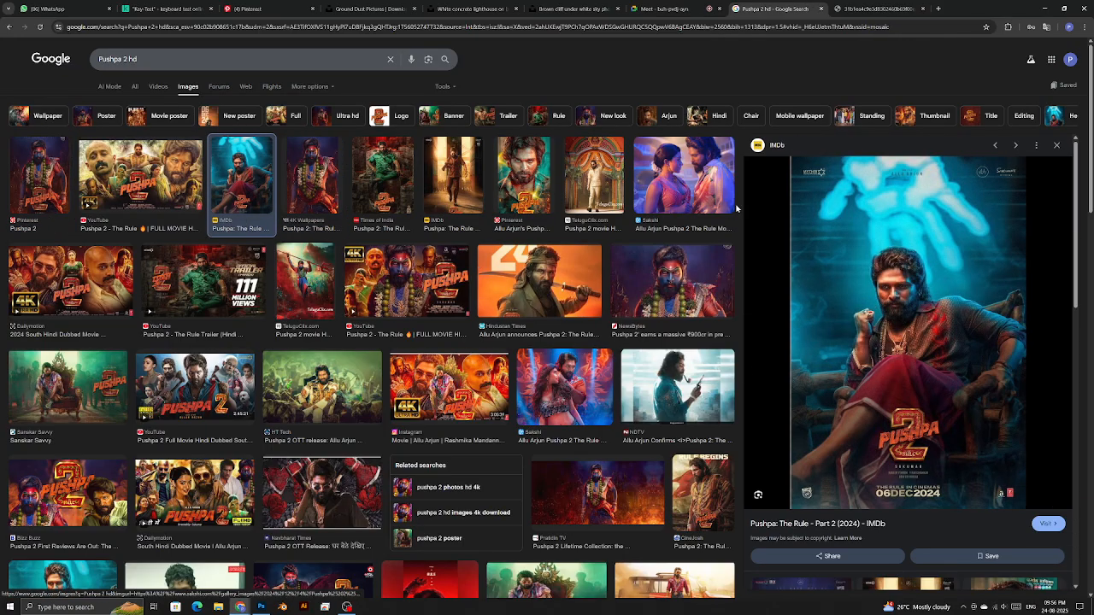
pyautogui.scroll(-1, 77, 300)
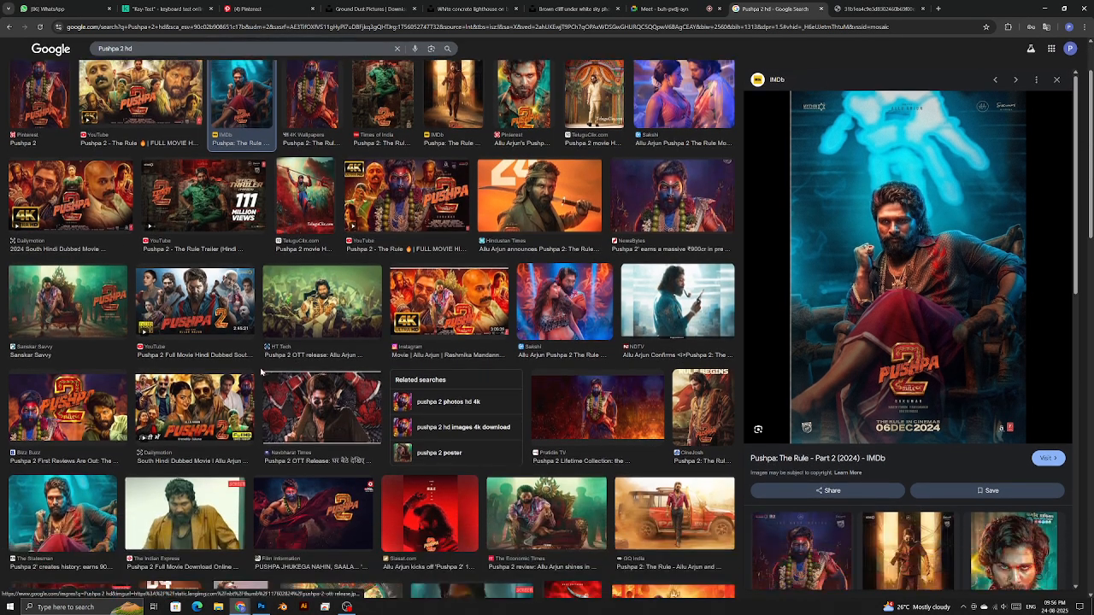
pyautogui.click(77, 301)
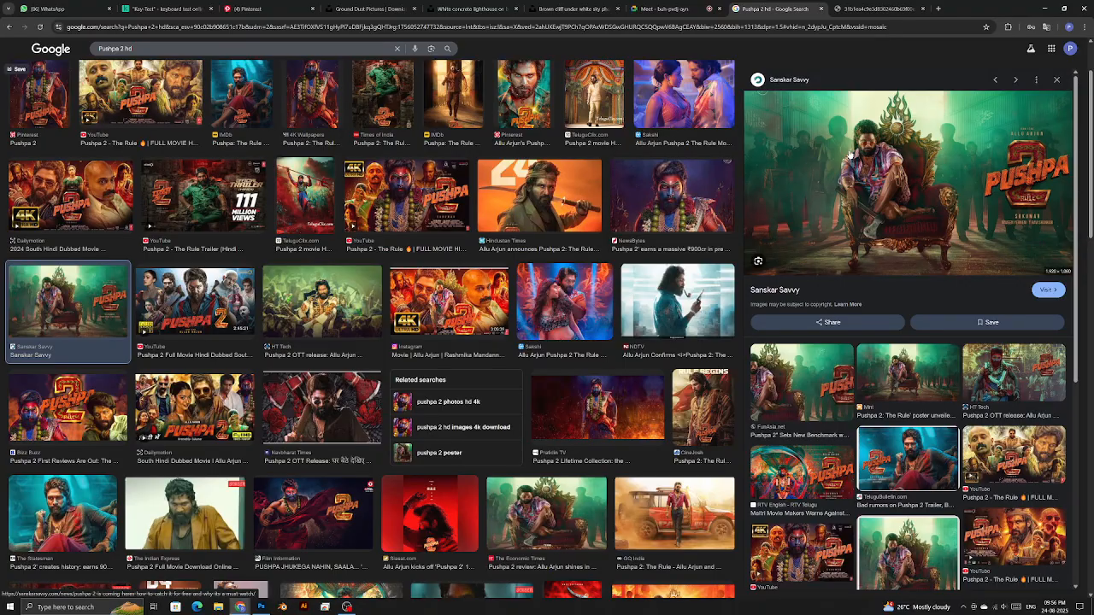
pyautogui.scroll(1, 859, 128)
pyautogui.hotkey('ctrl', 'w')
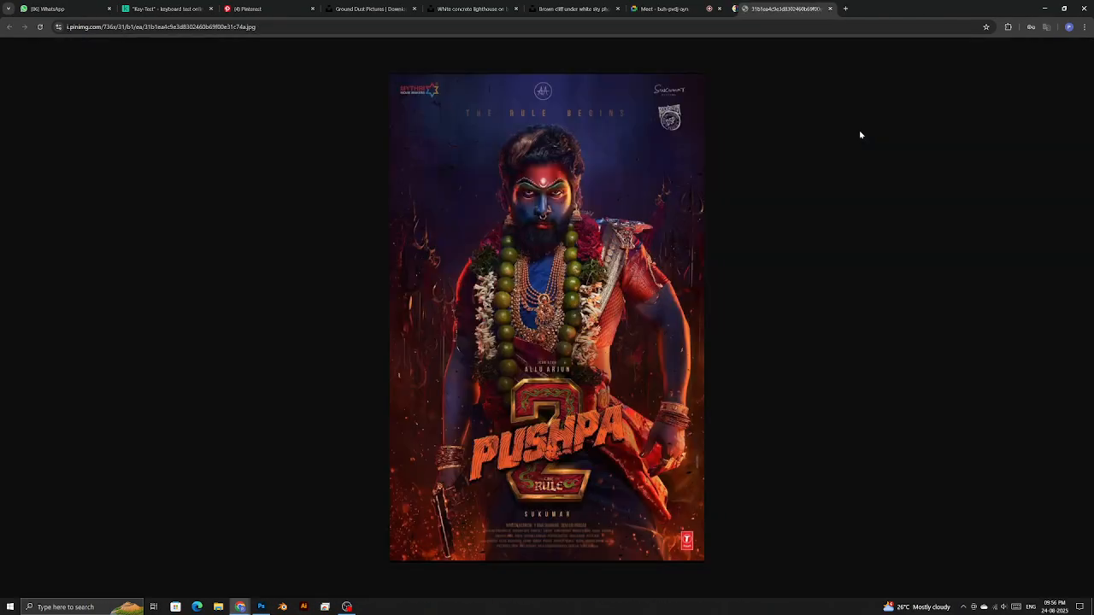
pyautogui.hotkey('ctrl', 'w')
# - Back in Photoshop, delete Layer 5 and fit the whole desert rider canvas on screen
pyautogui.hotkey('alt', 'Tab')
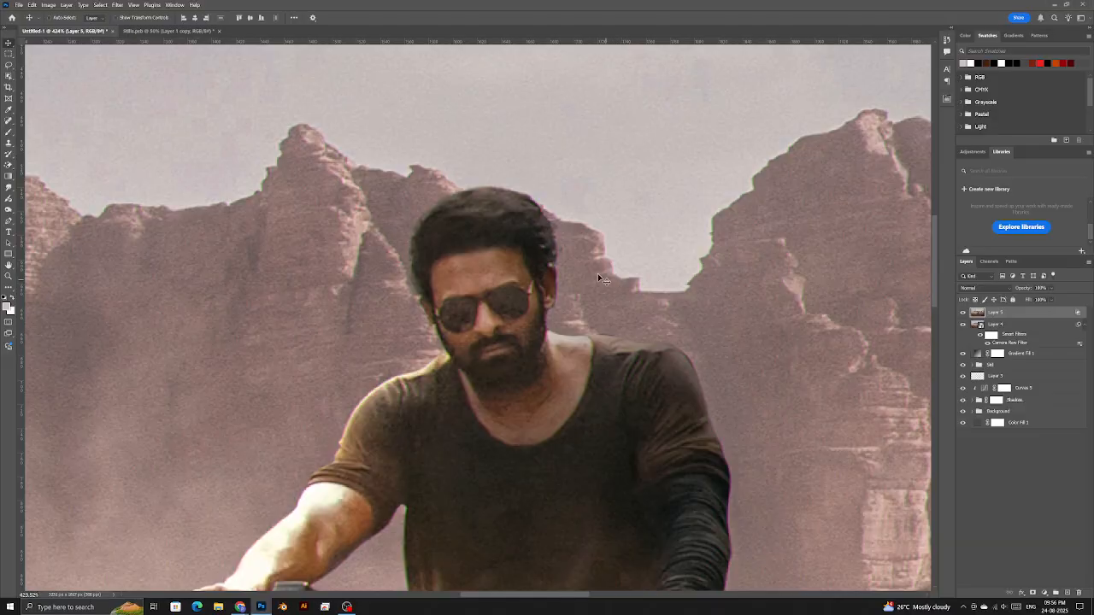
pyautogui.scroll(-3, 525, 278)
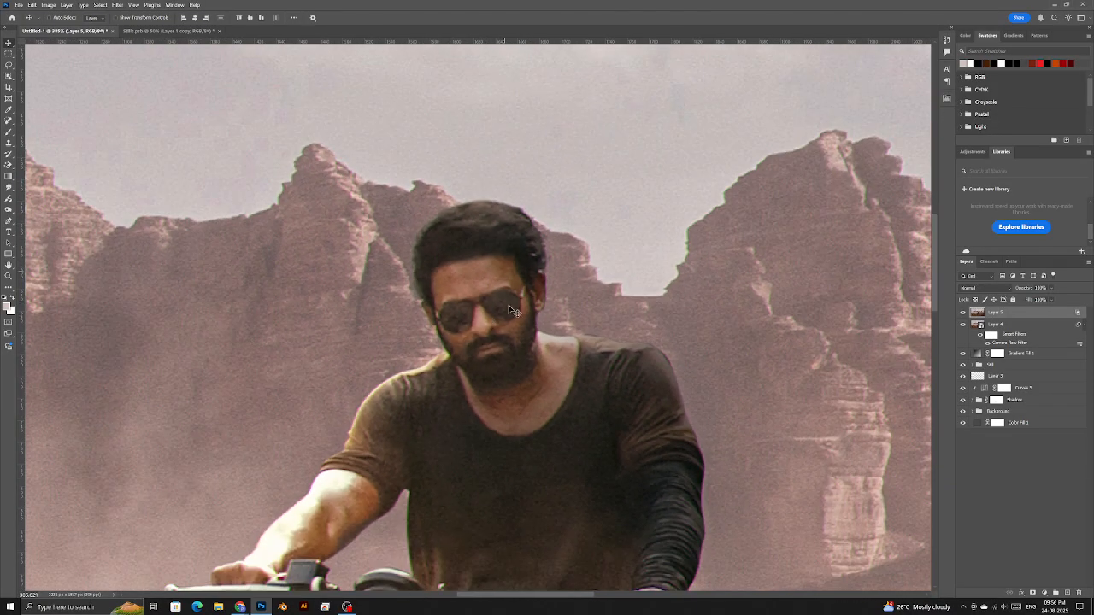
pyautogui.scroll(4, 505, 274)
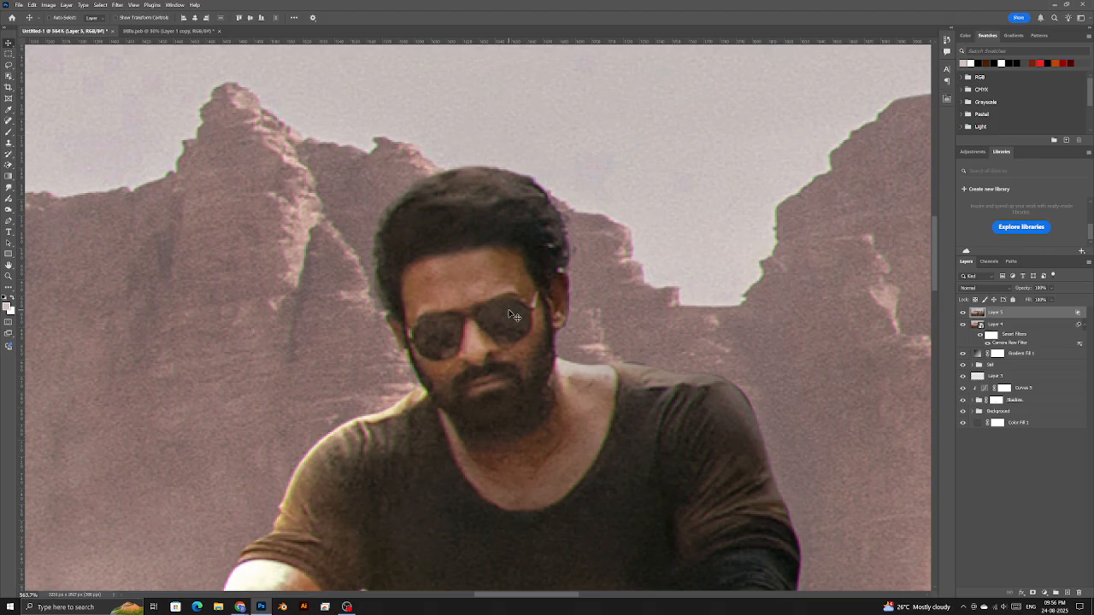
pyautogui.scroll(-8, 513, 316)
pyautogui.press('z')
pyautogui.hotkey('ctrl', '0')
pyautogui.press('Delete')
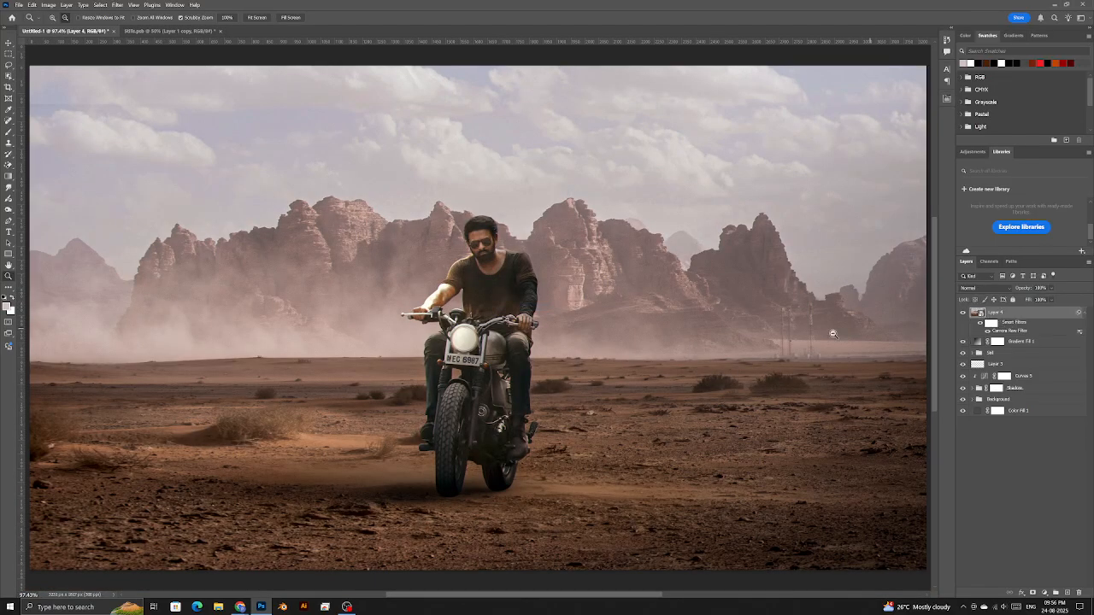
# - Add a red LOREM IPSUM text layer in the sky and scale it up
pyautogui.press('t')
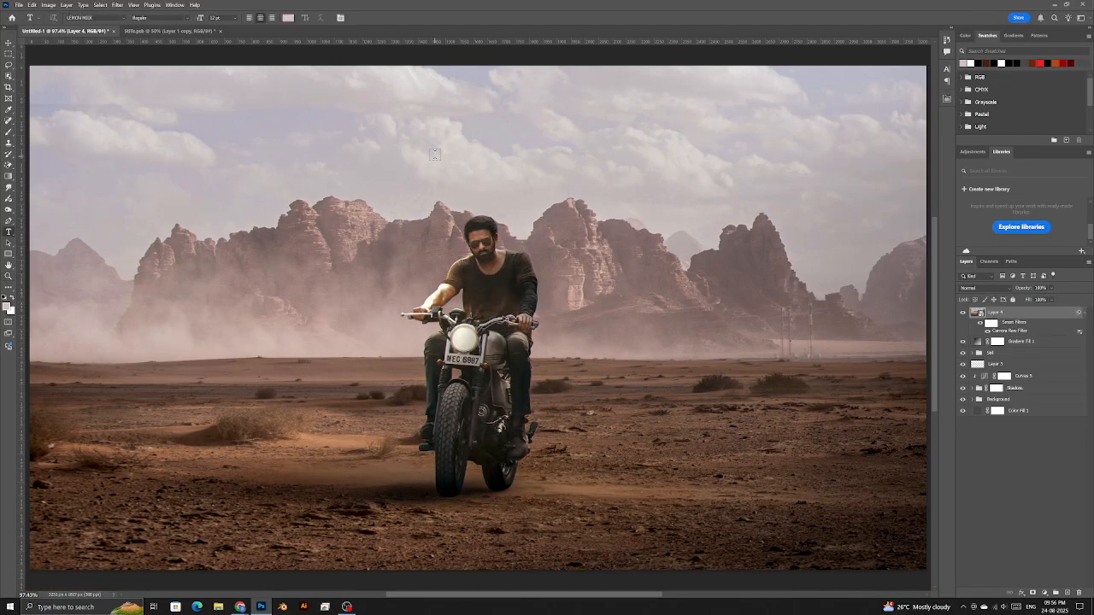
pyautogui.click(435, 154)
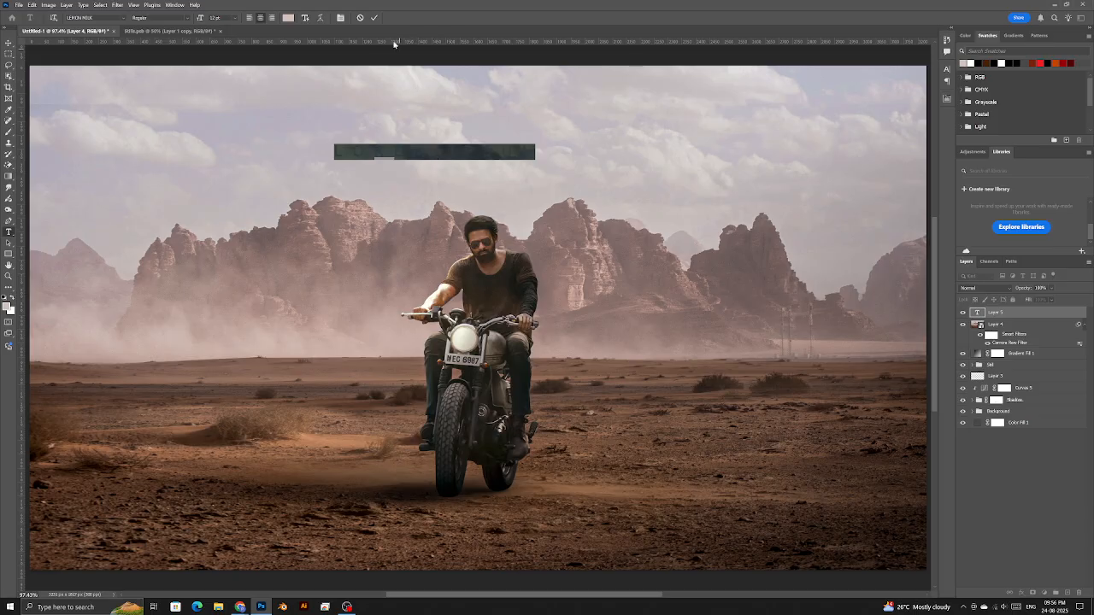
pyautogui.click(374, 18)
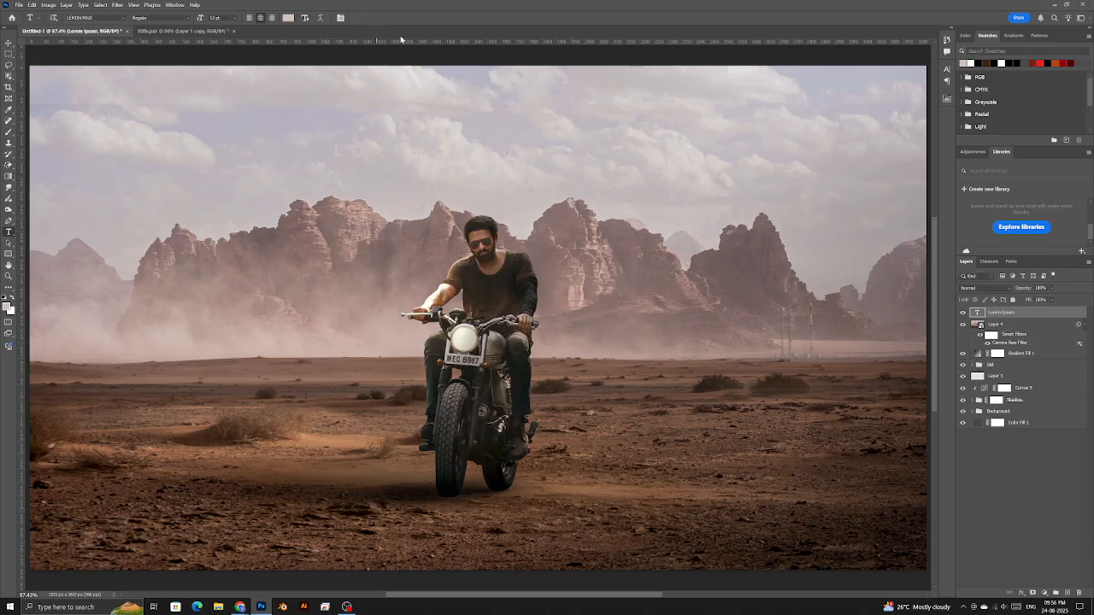
pyautogui.click(1040, 62)
pyautogui.hotkey('ctrl', 't')
pyautogui.moveTo(539, 164); pyautogui.dragTo(745, 197)
pyautogui.press('Return')
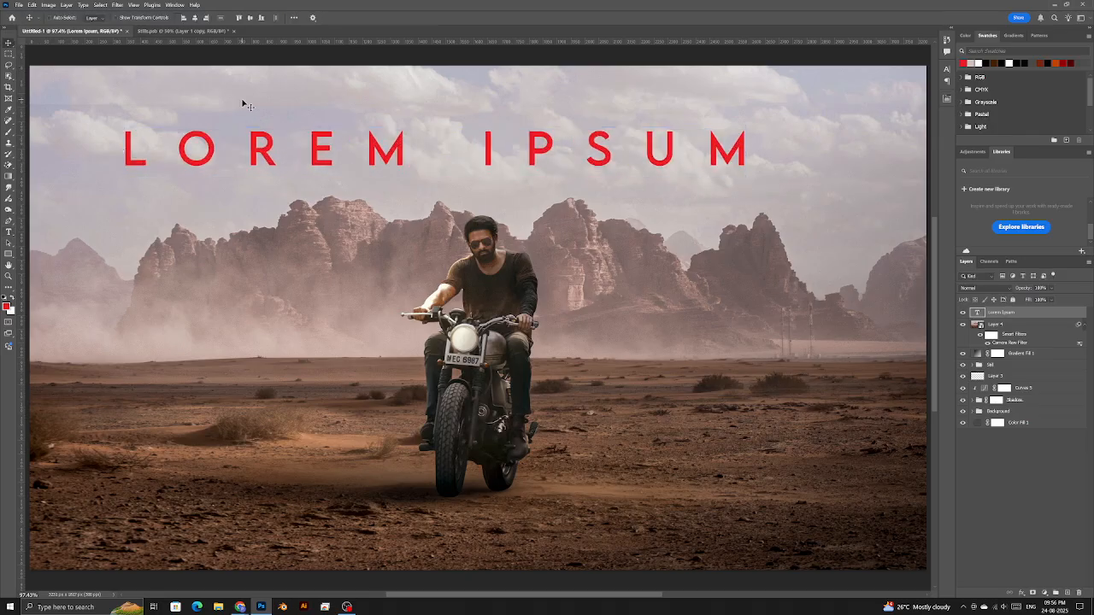
# - Centre the title horizontally on the canvas, leaving its blend mode at Normal
pyautogui.click(196, 17)
pyautogui.scroll(-2, 377, 288)
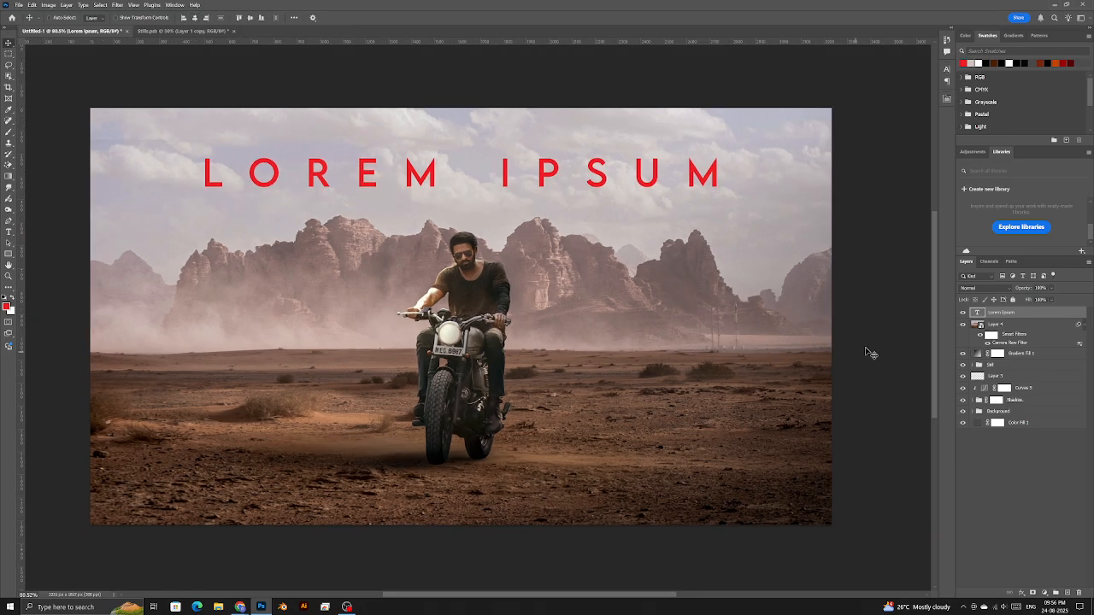
pyautogui.click(975, 289)
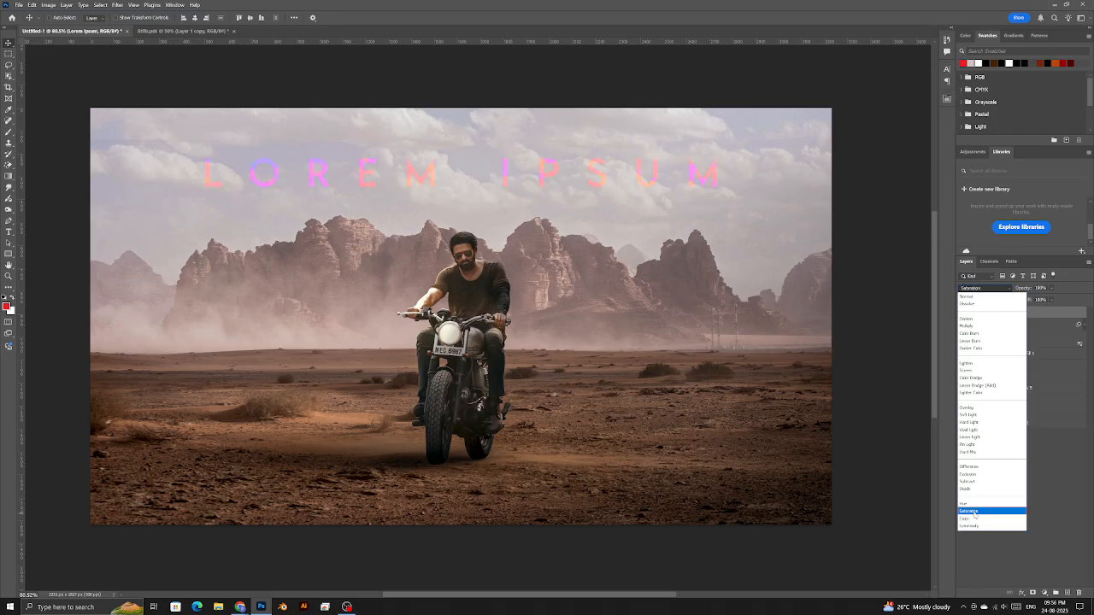
pyautogui.click(900, 470)
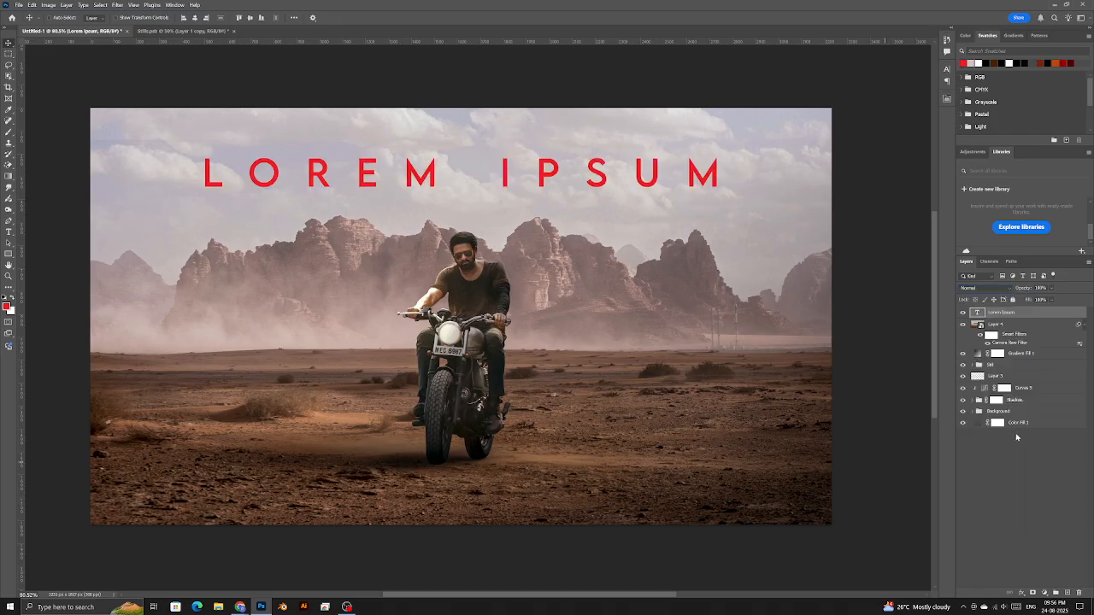
# - Replace the title text with THANK YOU and commit it
pyautogui.doubleClick(977, 314)
pyautogui.write('THANK YOU')
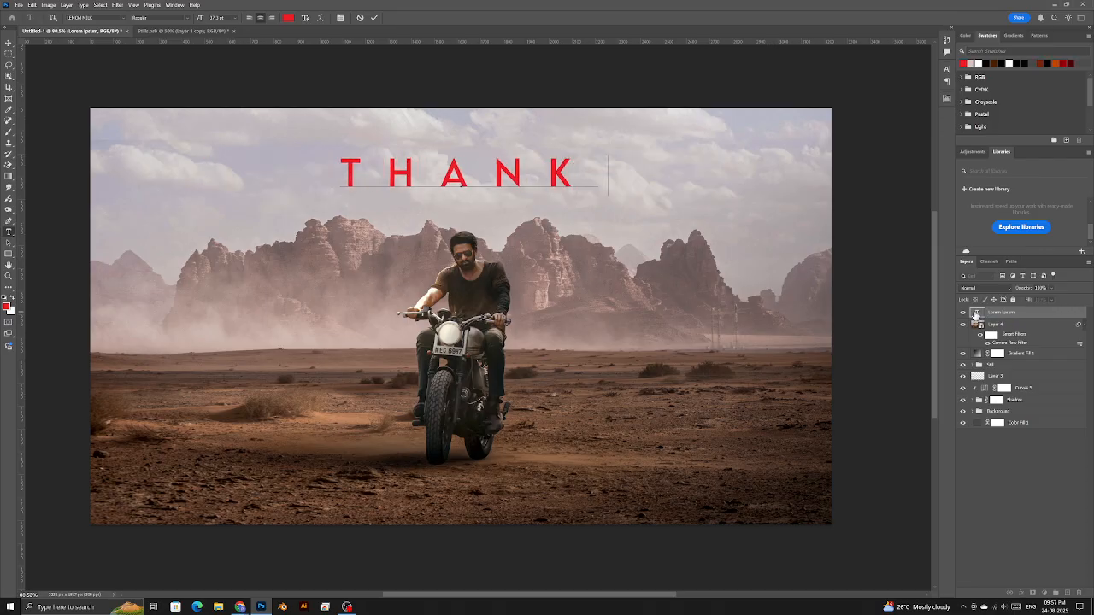
pyautogui.hotkey('ctrl', 'Return')
pyautogui.press('v')
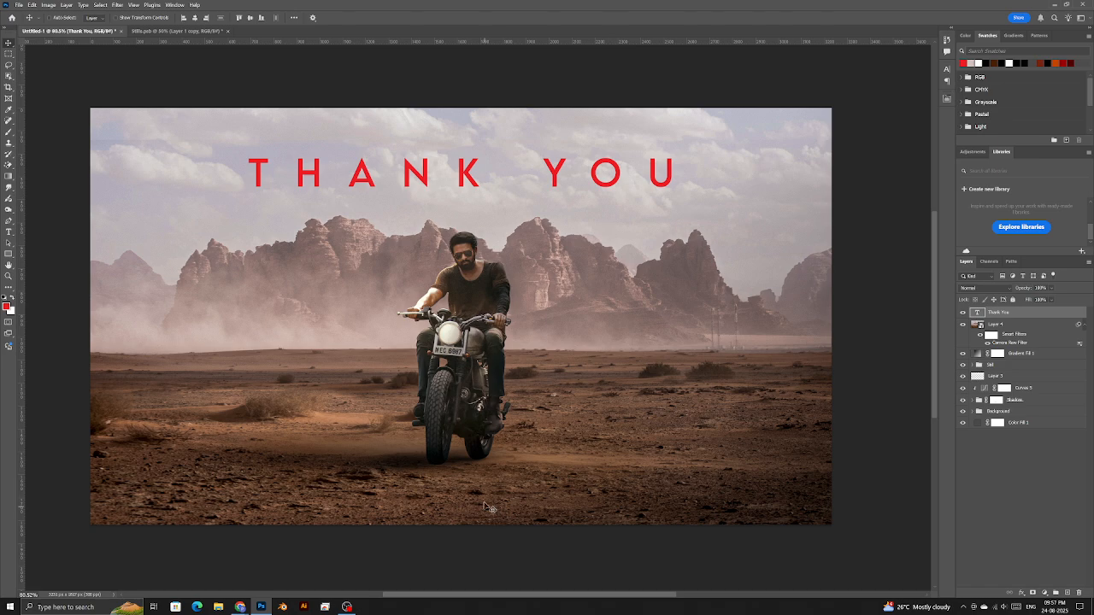
# - Set the title's text colour to black, 000000, in Properties
pyautogui.click(947, 98)
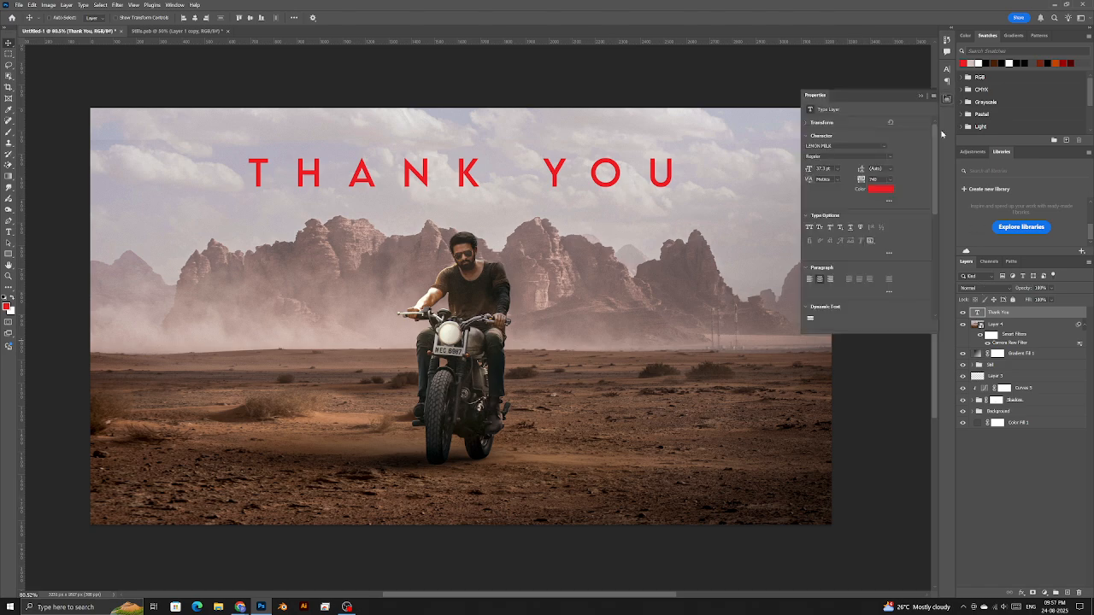
pyautogui.click(881, 189)
pyautogui.write('000000')
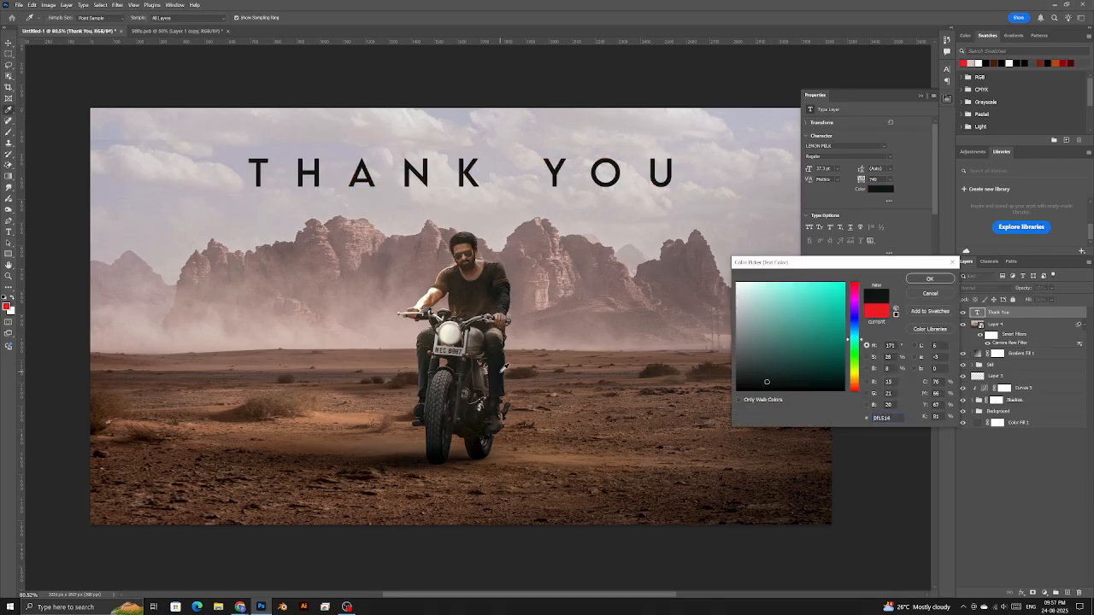
pyautogui.press('Return')
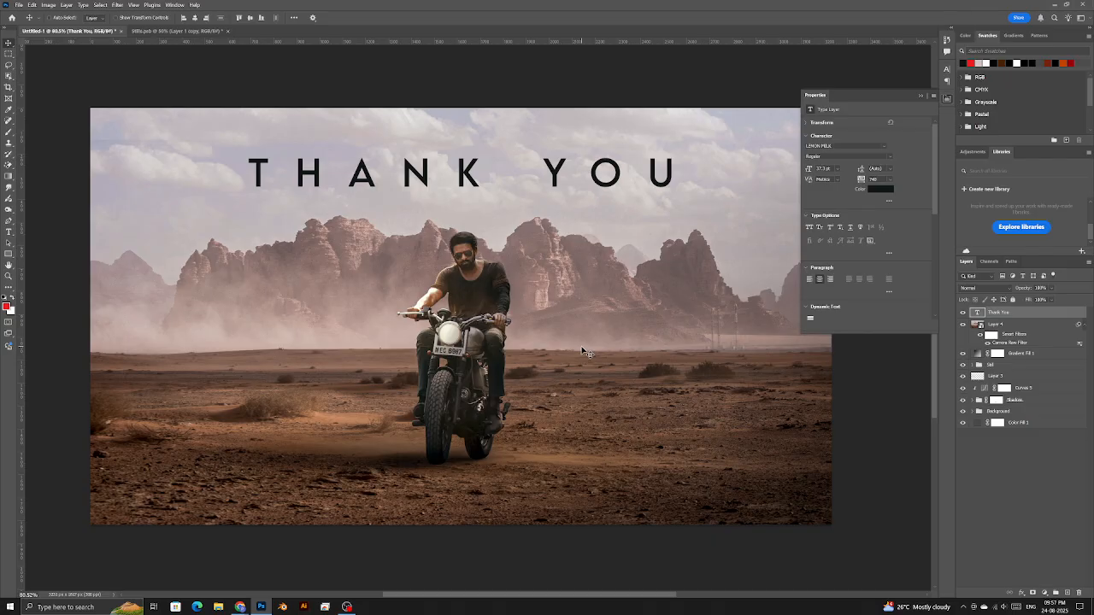
pyautogui.hotkey('alt', 'Tab')
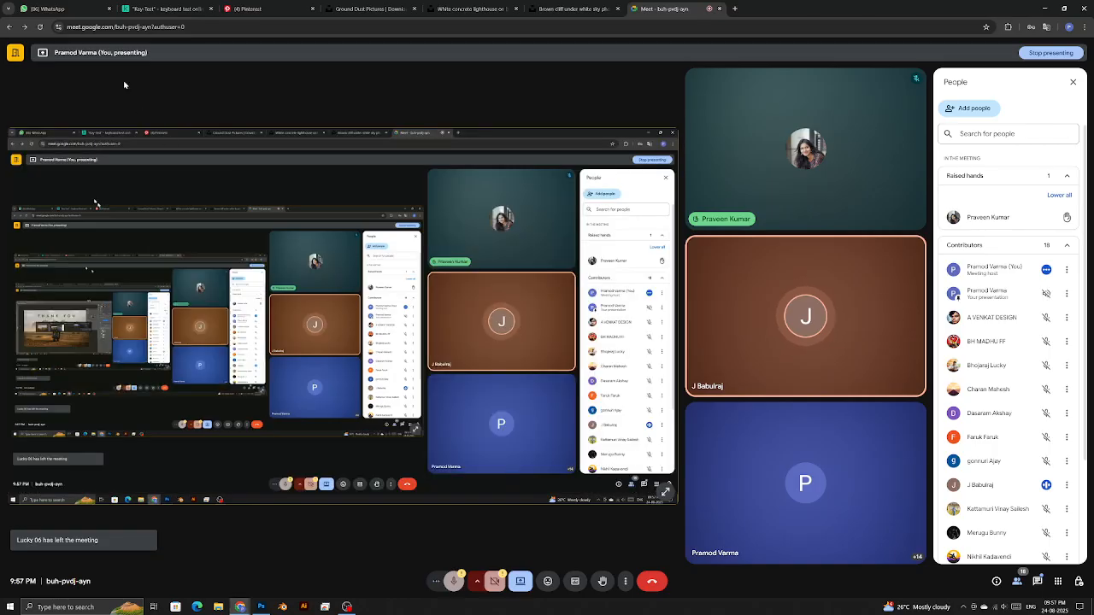
# - In the Pinterest tab, scroll the feed and open the All the Way poster pin
pyautogui.click(246, 7)
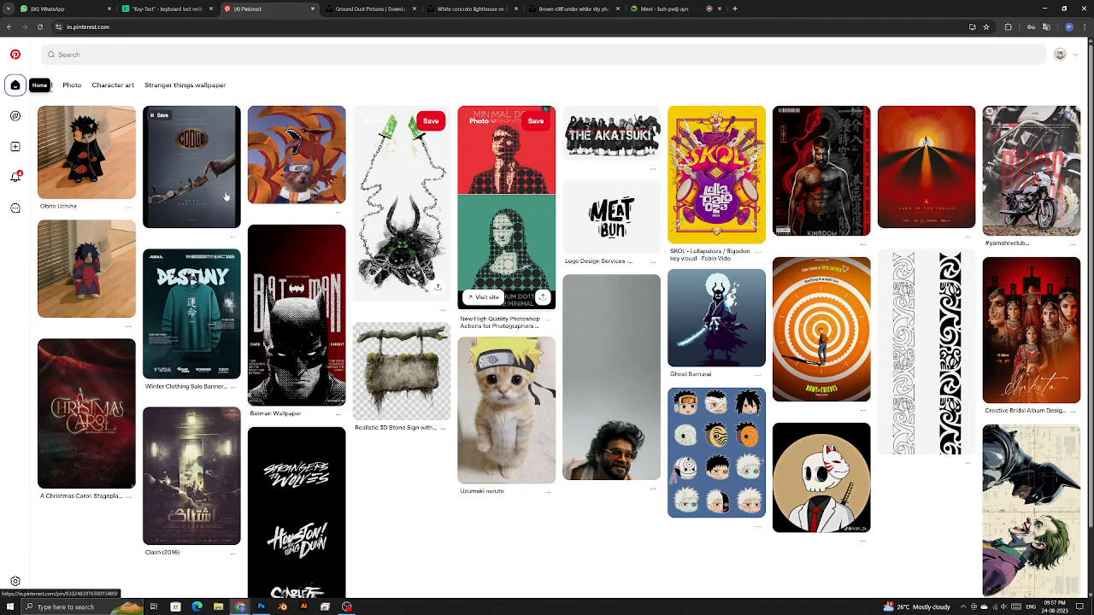
pyautogui.scroll(-2, 124, 276)
pyautogui.scroll(-4, 124, 276)
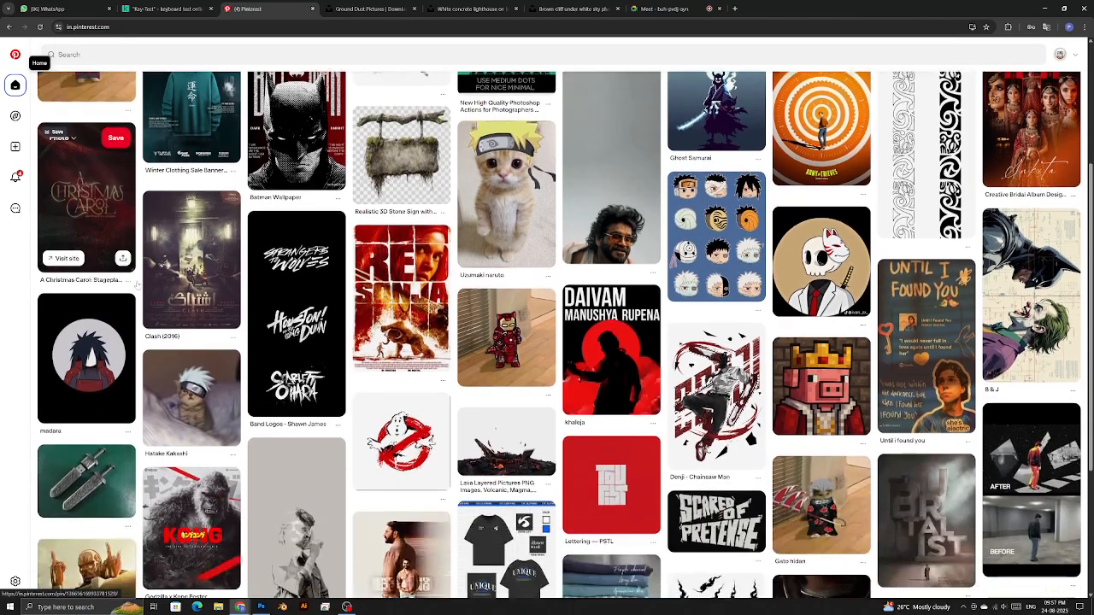
pyautogui.scroll(-4, 186, 374)
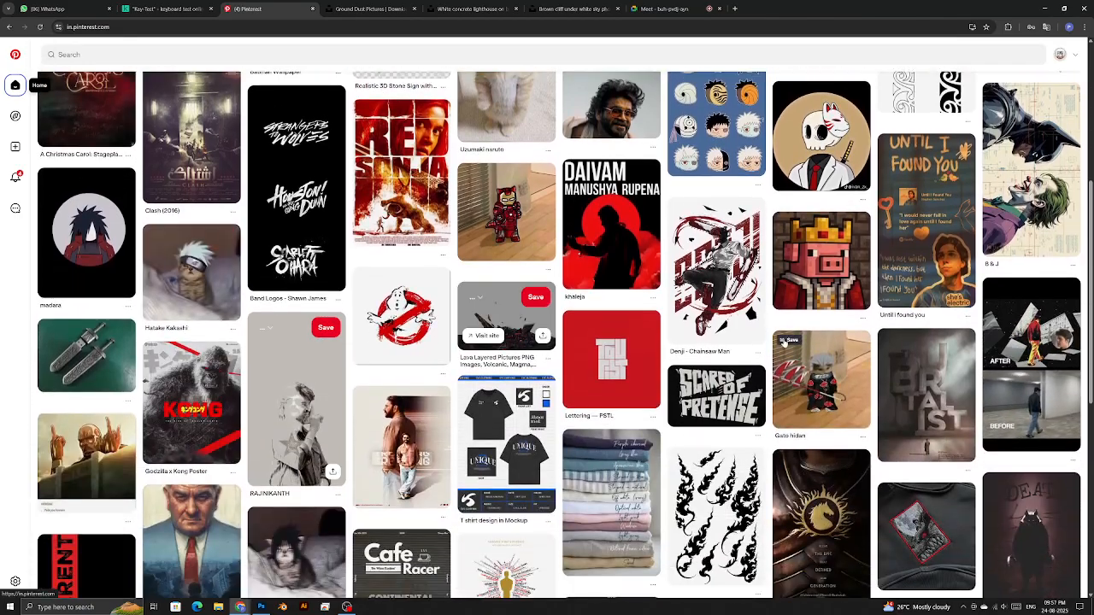
pyautogui.scroll(-1, 186, 374)
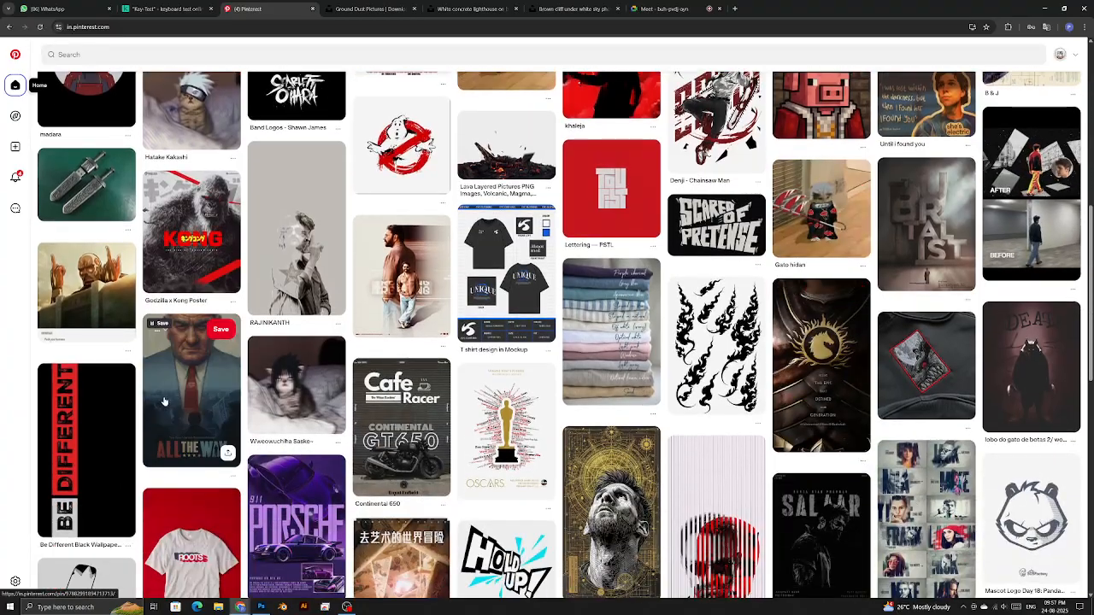
pyautogui.click(187, 374)
# - Open the All the Way poster image in a new tab and view it full-size
pyautogui.rightClick(423, 271)
pyautogui.press('Escape')
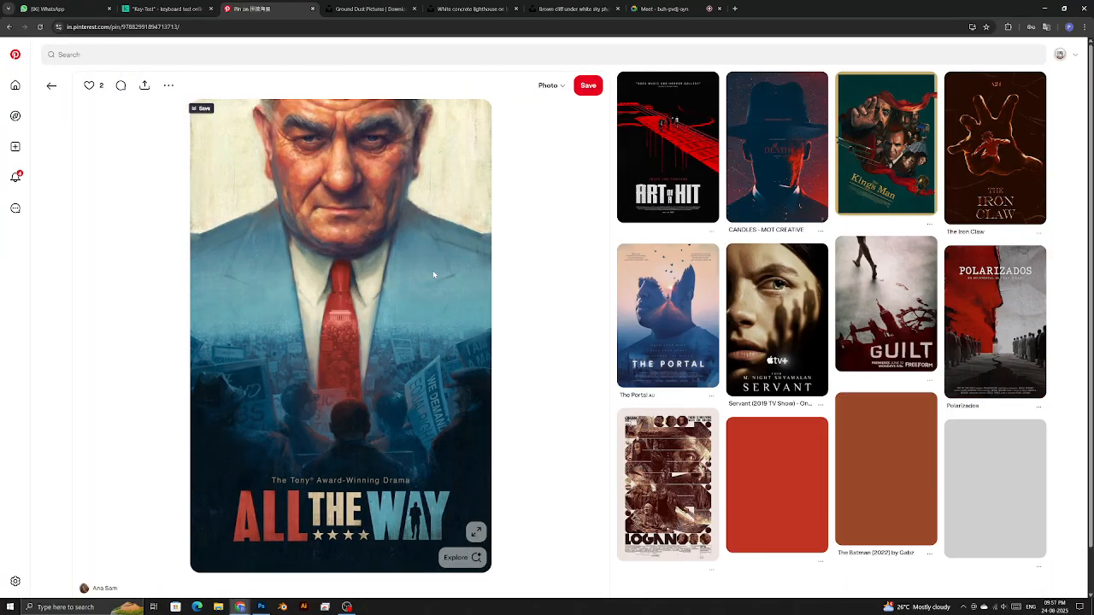
pyautogui.rightClick(432, 271)
pyautogui.click(461, 280)
pyautogui.click(342, 7)
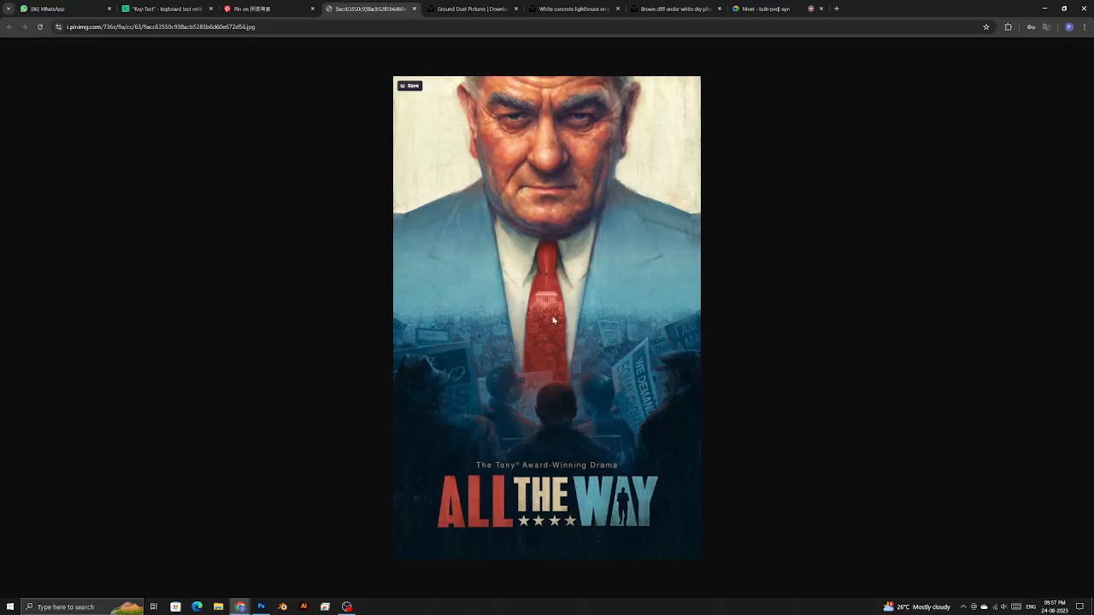
pyautogui.press('super')
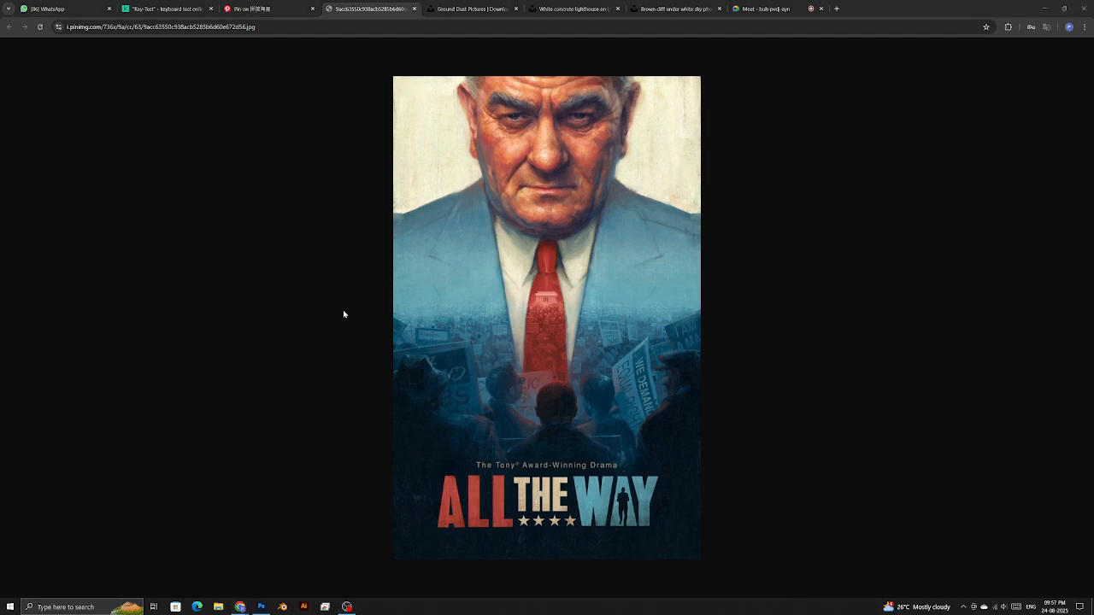
# - Launch Notepad and place its window beside the poster
pyautogui.write('n')
pyautogui.press('Return')
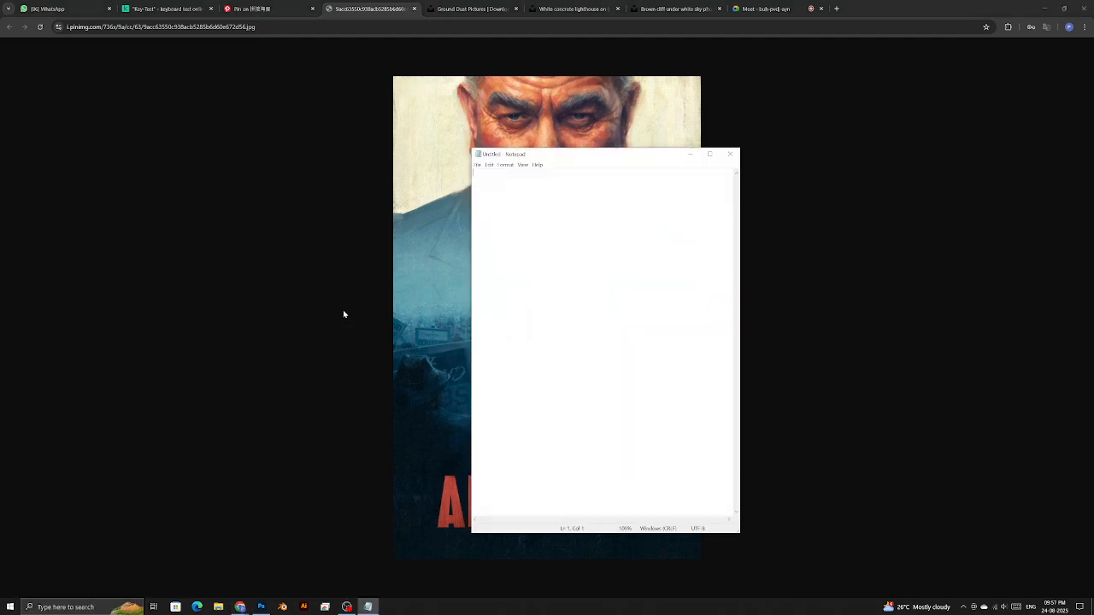
pyautogui.moveTo(564, 156); pyautogui.dragTo(842, 152)
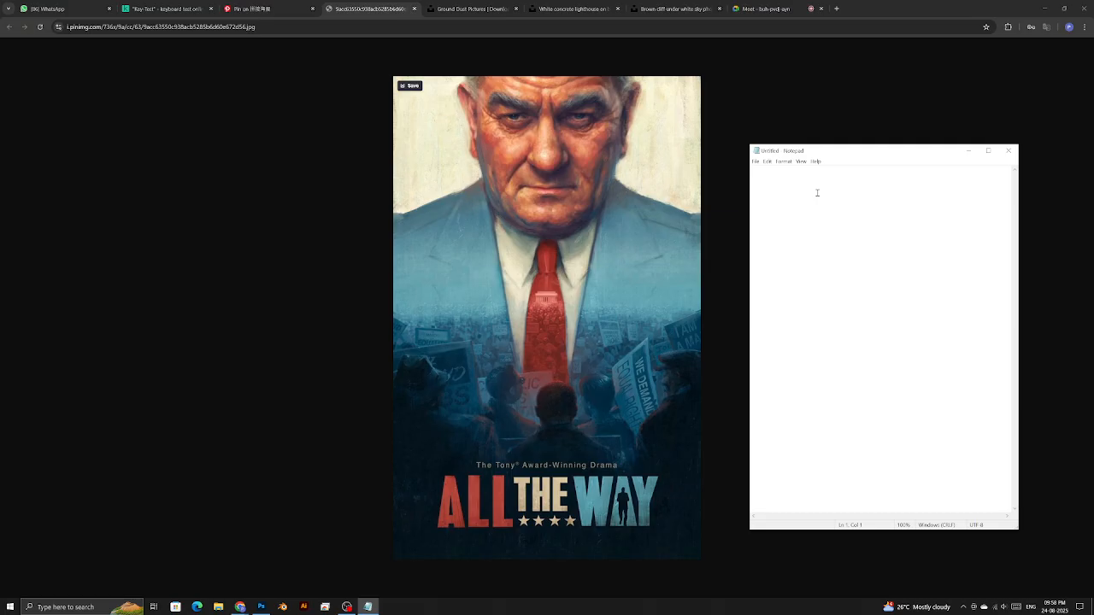
# - Type a note, delete it, and replace it with 'thank you'
pyautogui.write('hepthe e')
pyautogui.write('style poster')
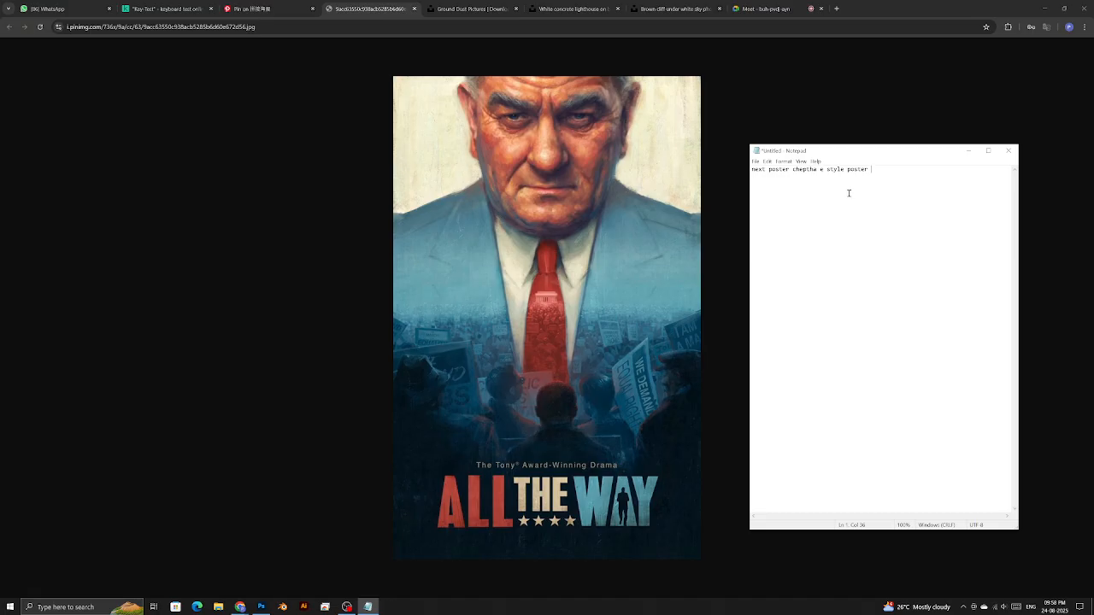
pyautogui.moveTo(876, 178); pyautogui.dragTo(735, 164)
pyautogui.press('BackSpace')
pyautogui.write('1')
pyautogui.write('hank you')
pyautogui.click(346, 607)
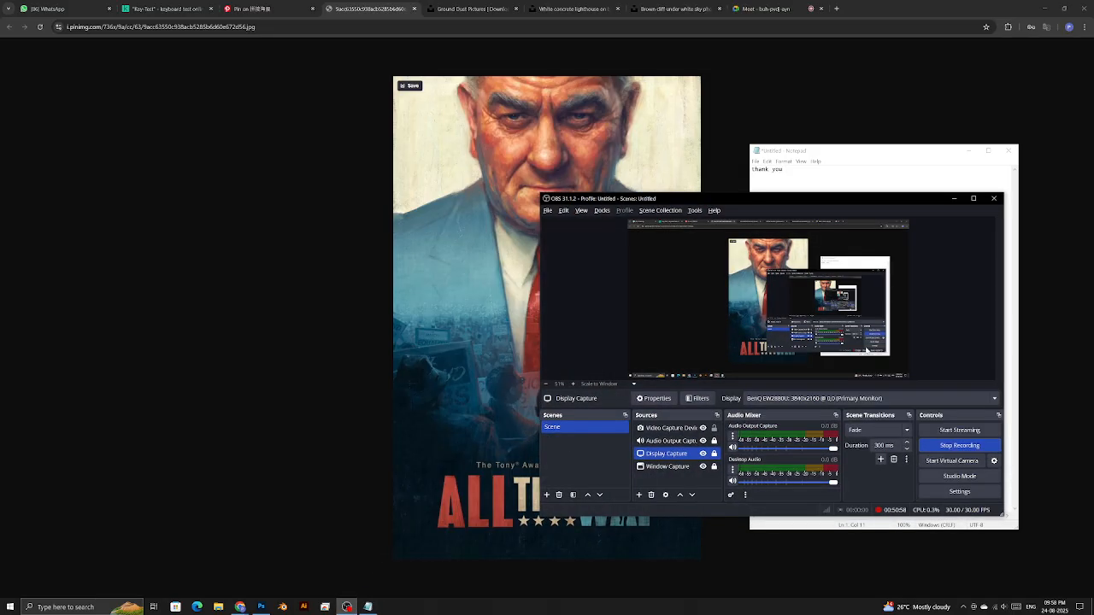